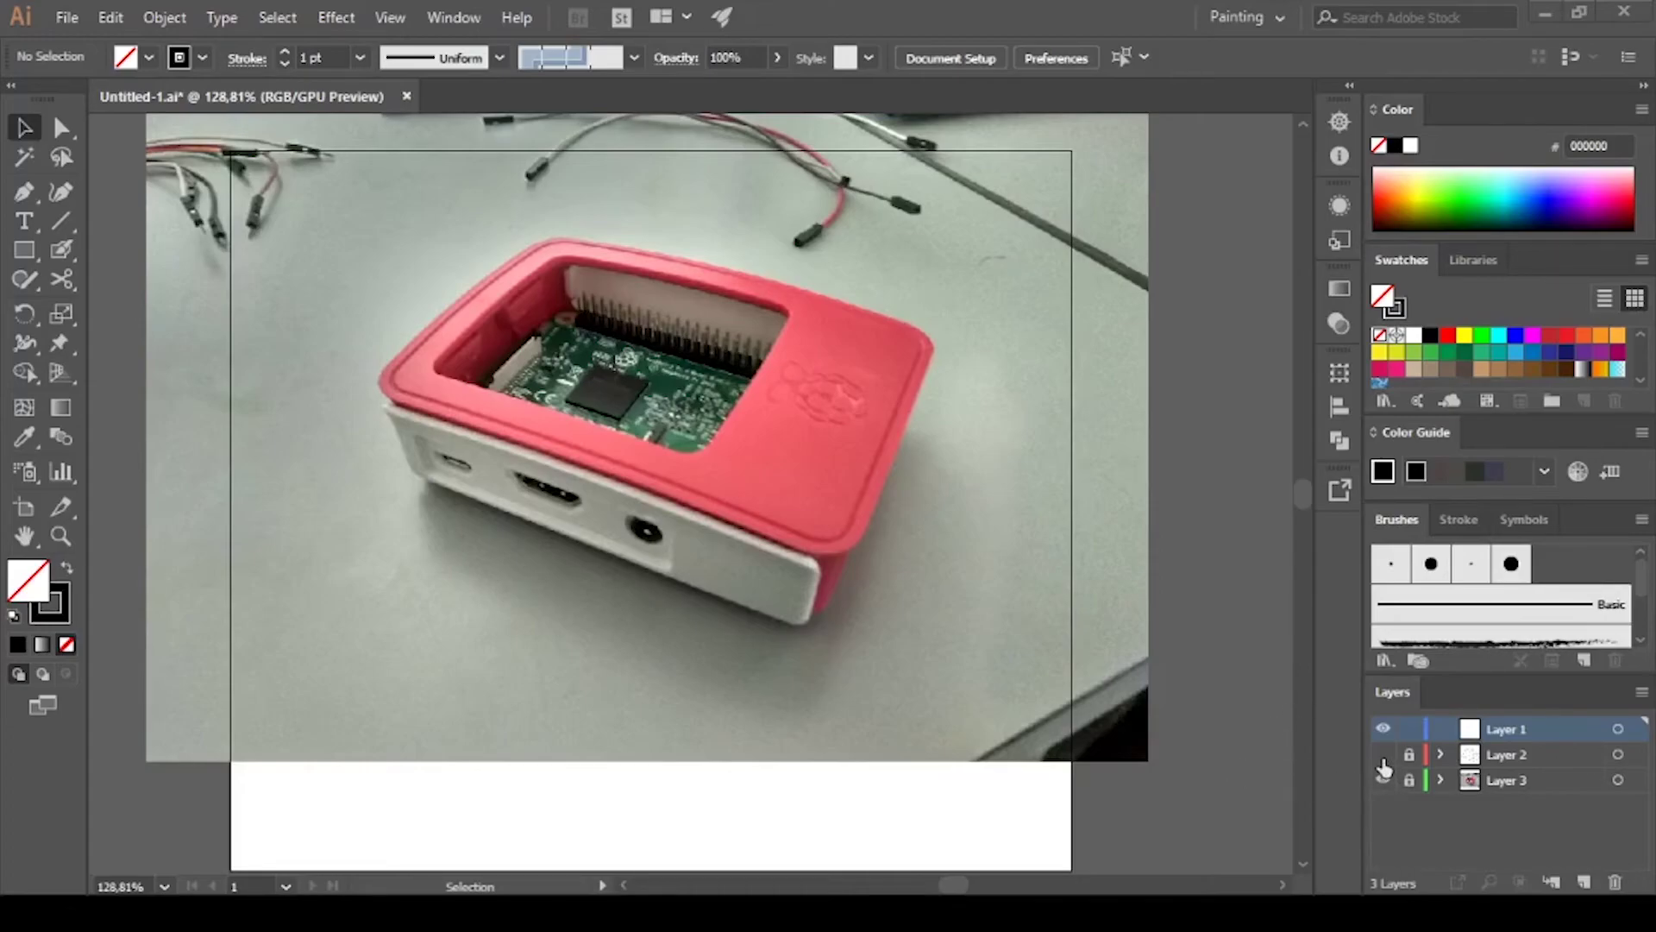
# Show Layers 2 and 3, then hide Layer 3's case photo to leave only the sketch
pyautogui.moveTo(1384, 767); pyautogui.dragTo(1384, 780)
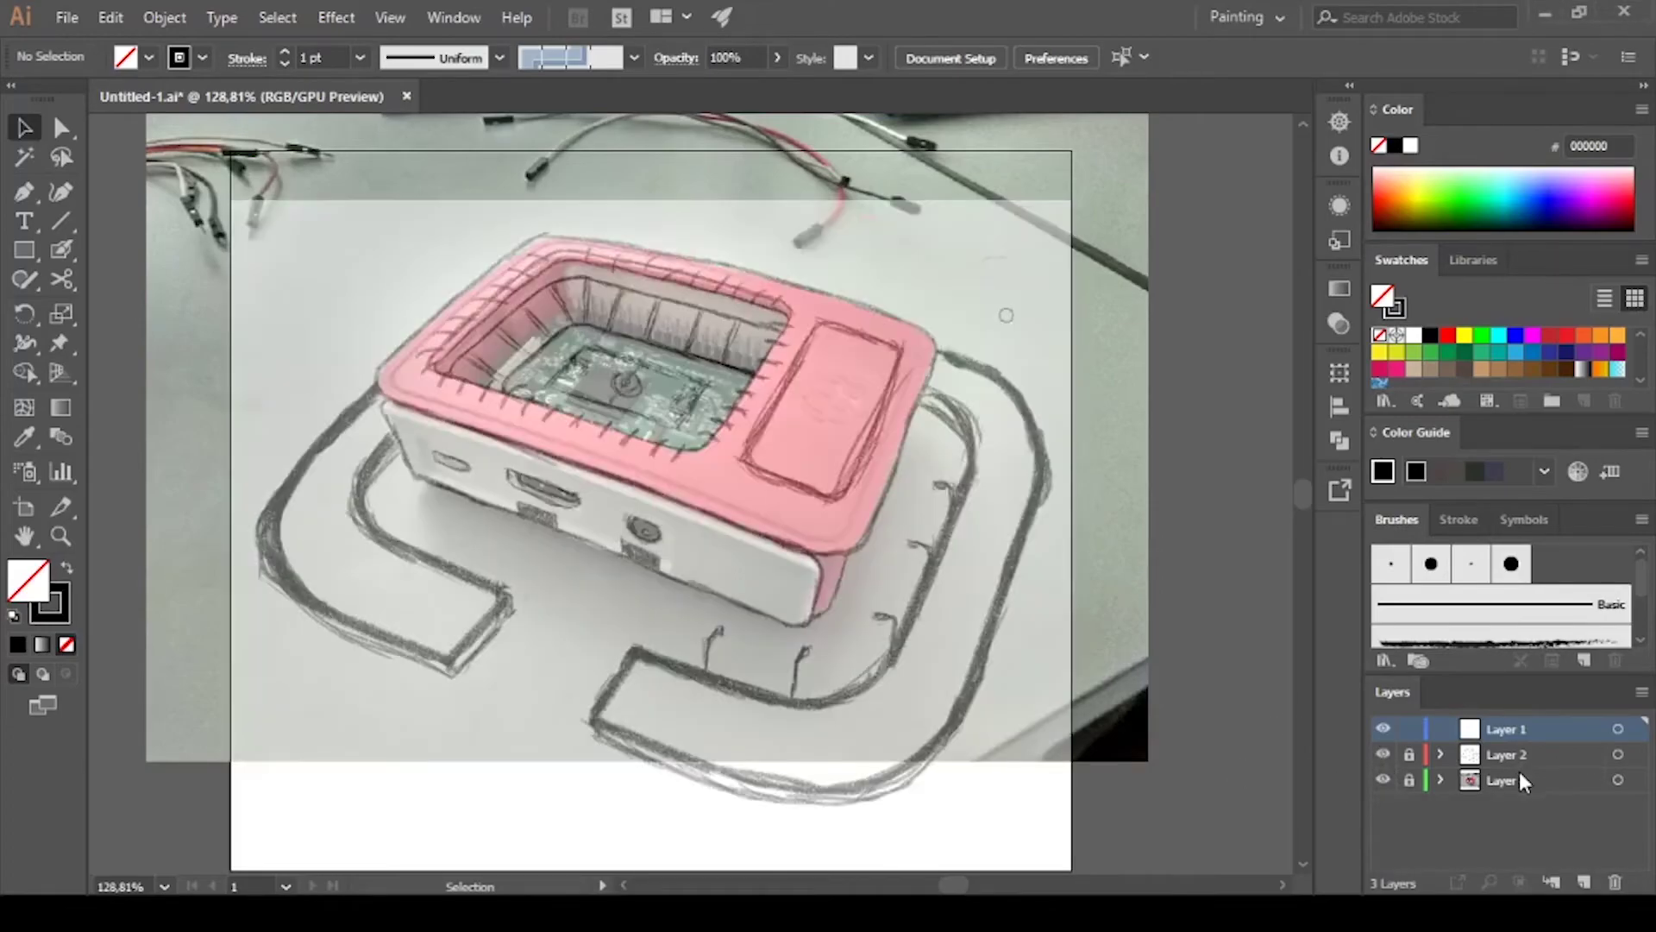
pyautogui.click(1382, 781)
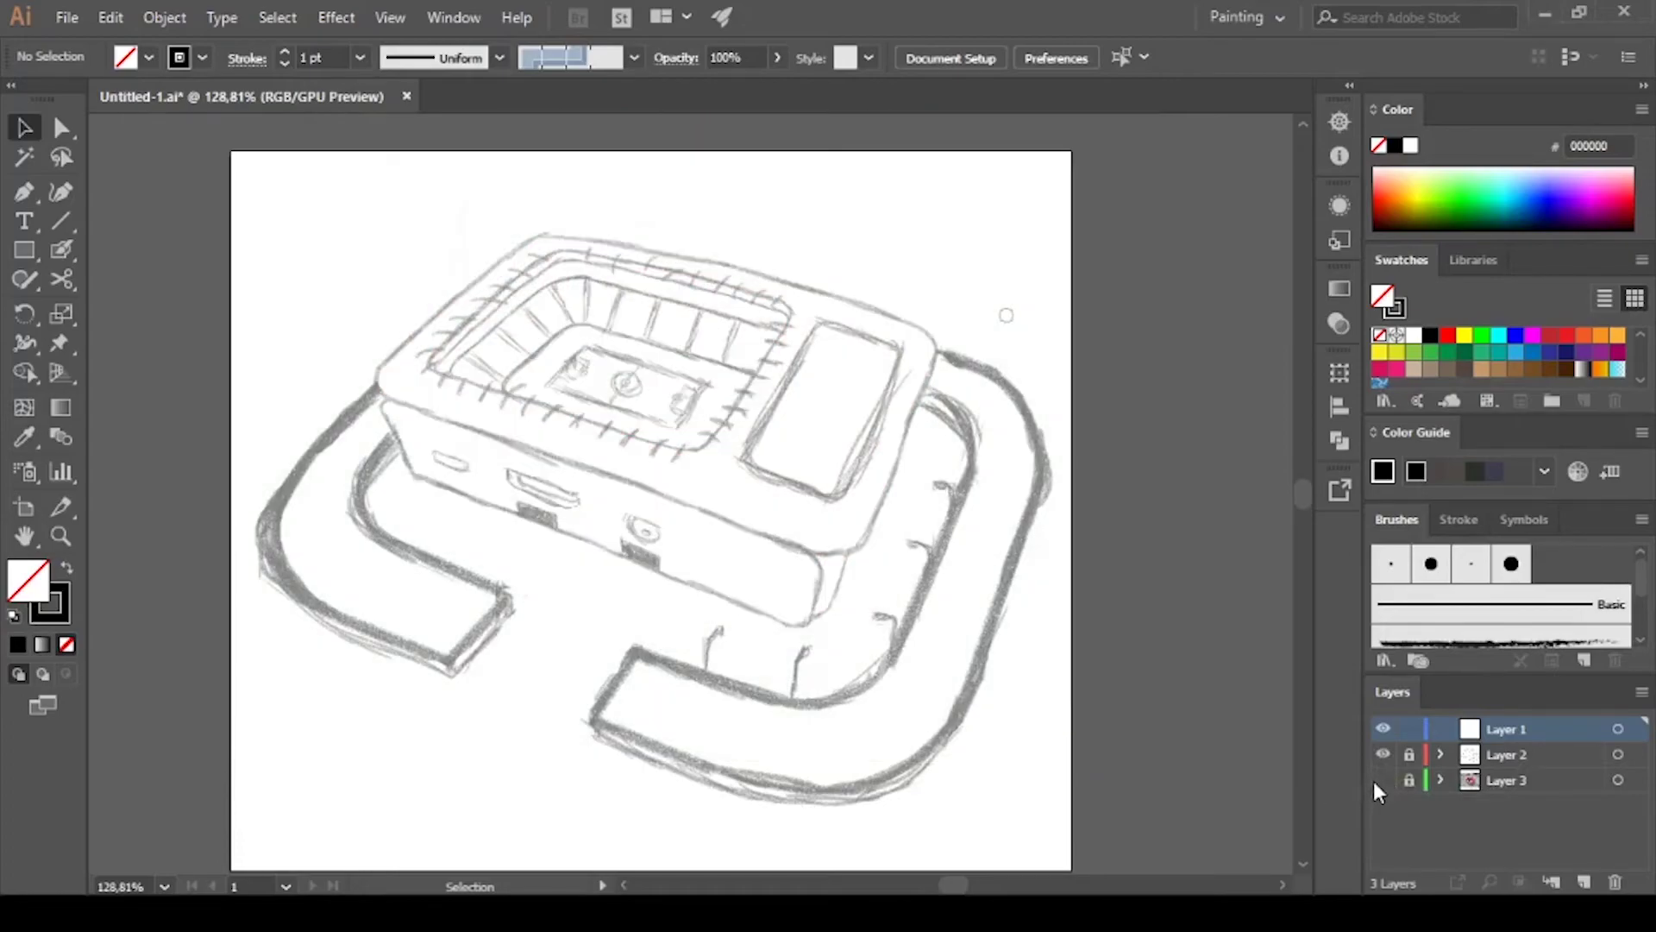
# Trace the stadium's rounded top outline with the Pen tool and thicken its stroke
pyautogui.scroll(3, 737, 276)
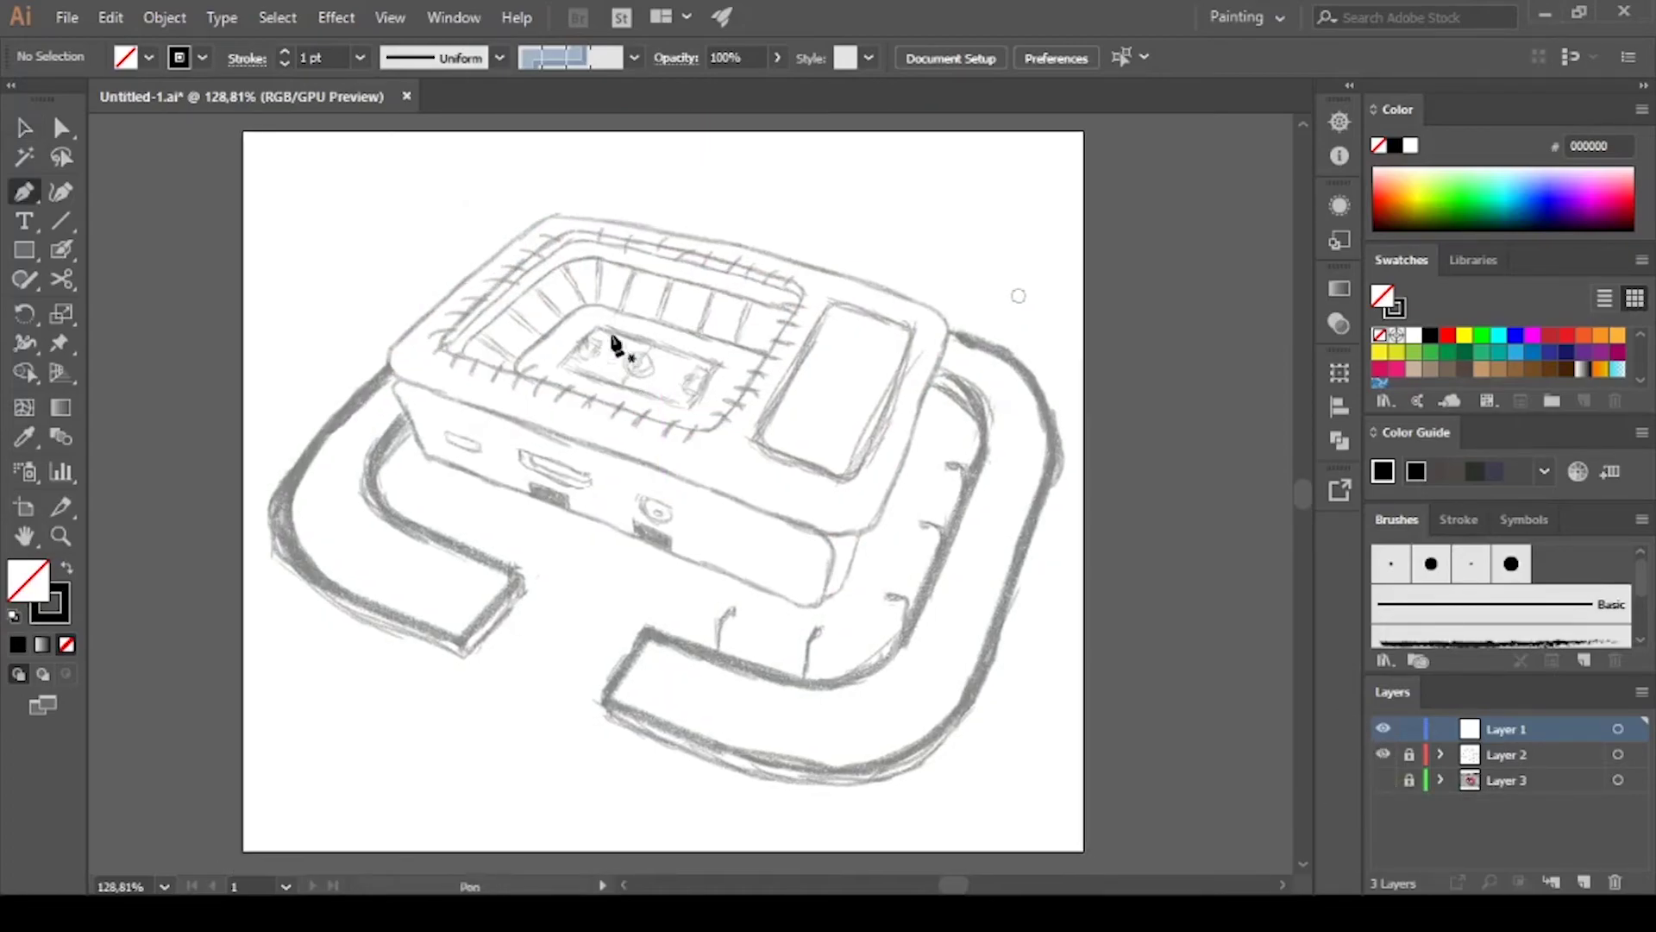
pyautogui.press('p')
pyautogui.click(220, 403)
pyautogui.moveTo(416, 238); pyautogui.dragTo(583, 250)
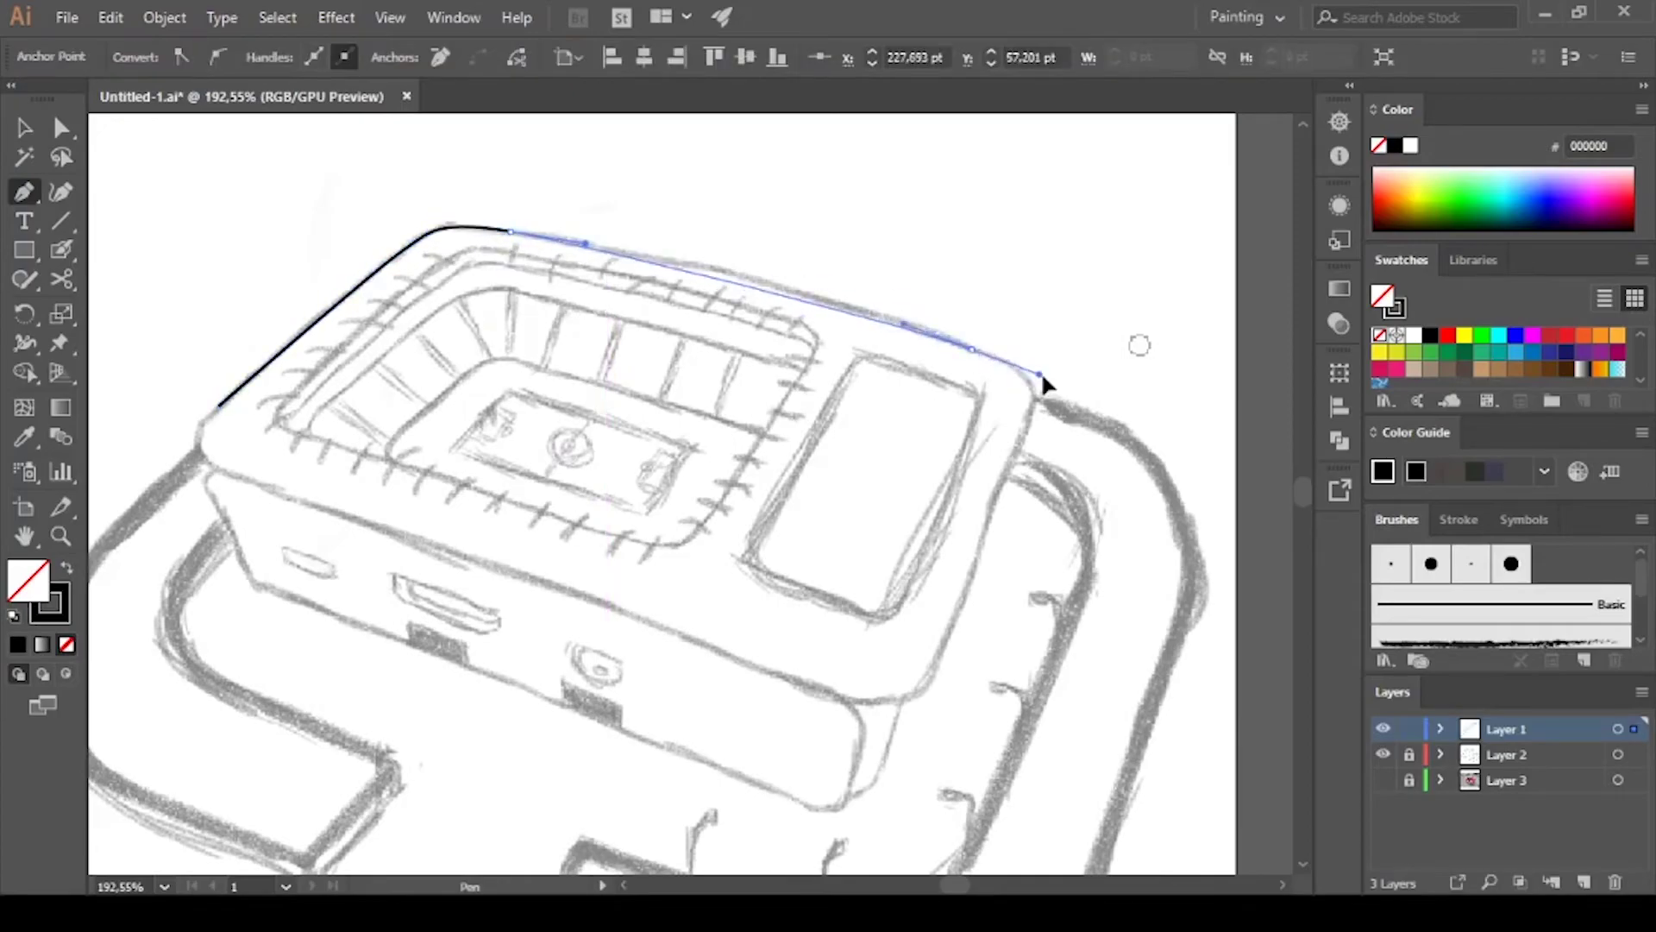
pyautogui.moveTo(1042, 372); pyautogui.dragTo(1064, 395)
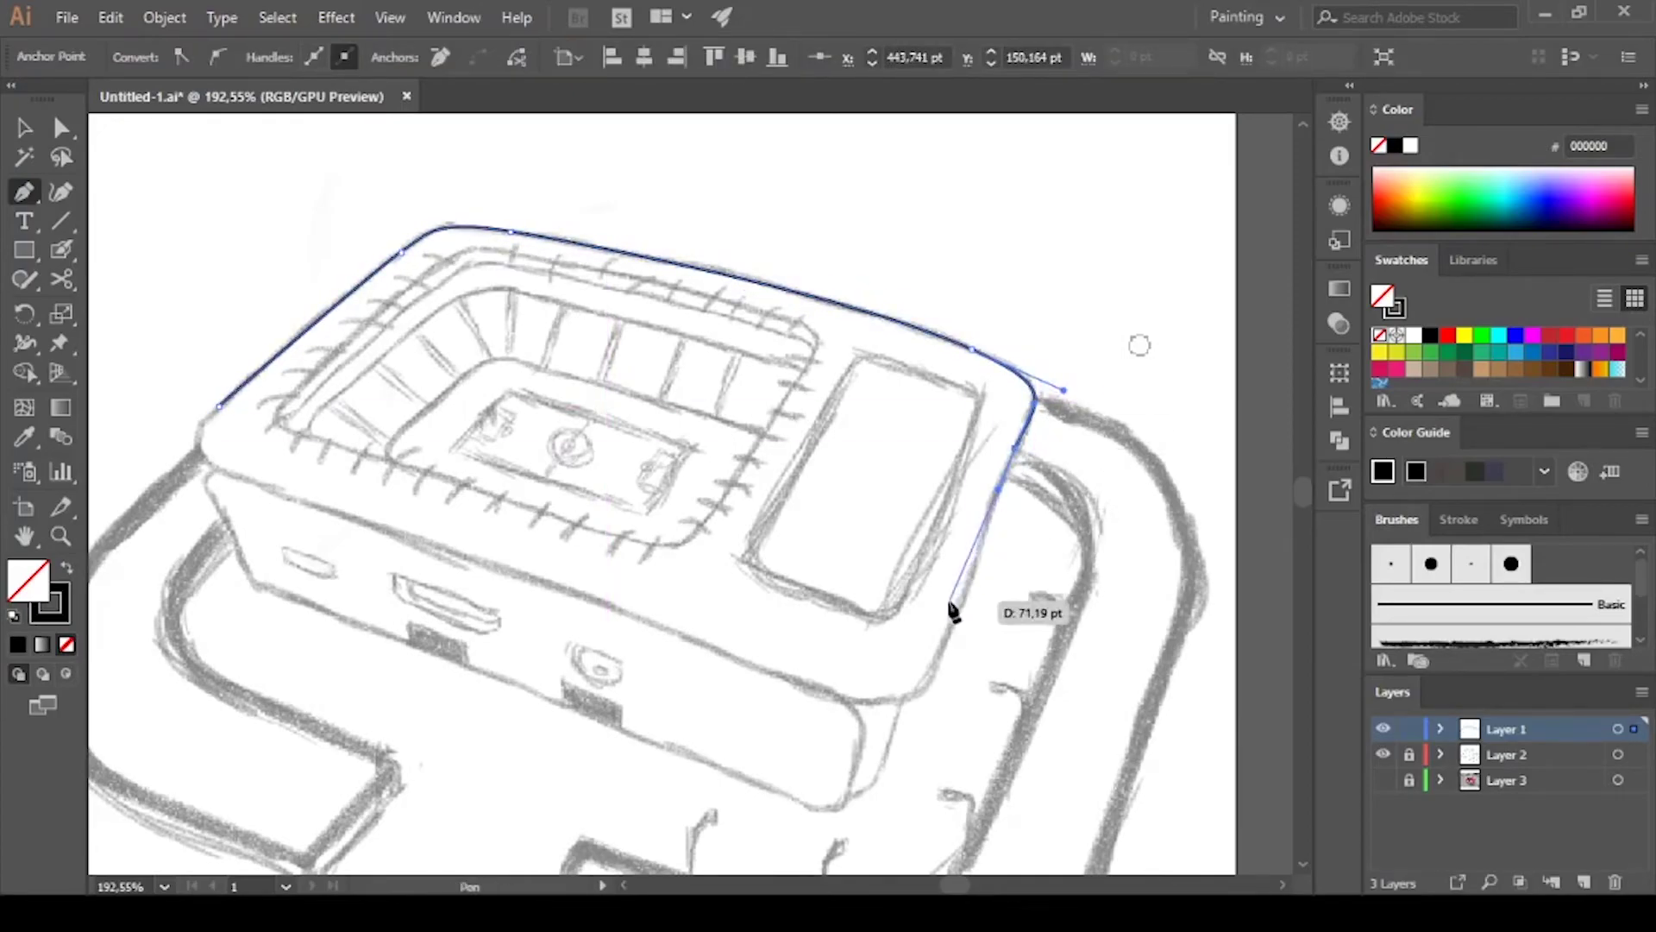
pyautogui.moveTo(1023, 459); pyautogui.dragTo(1026, 456)
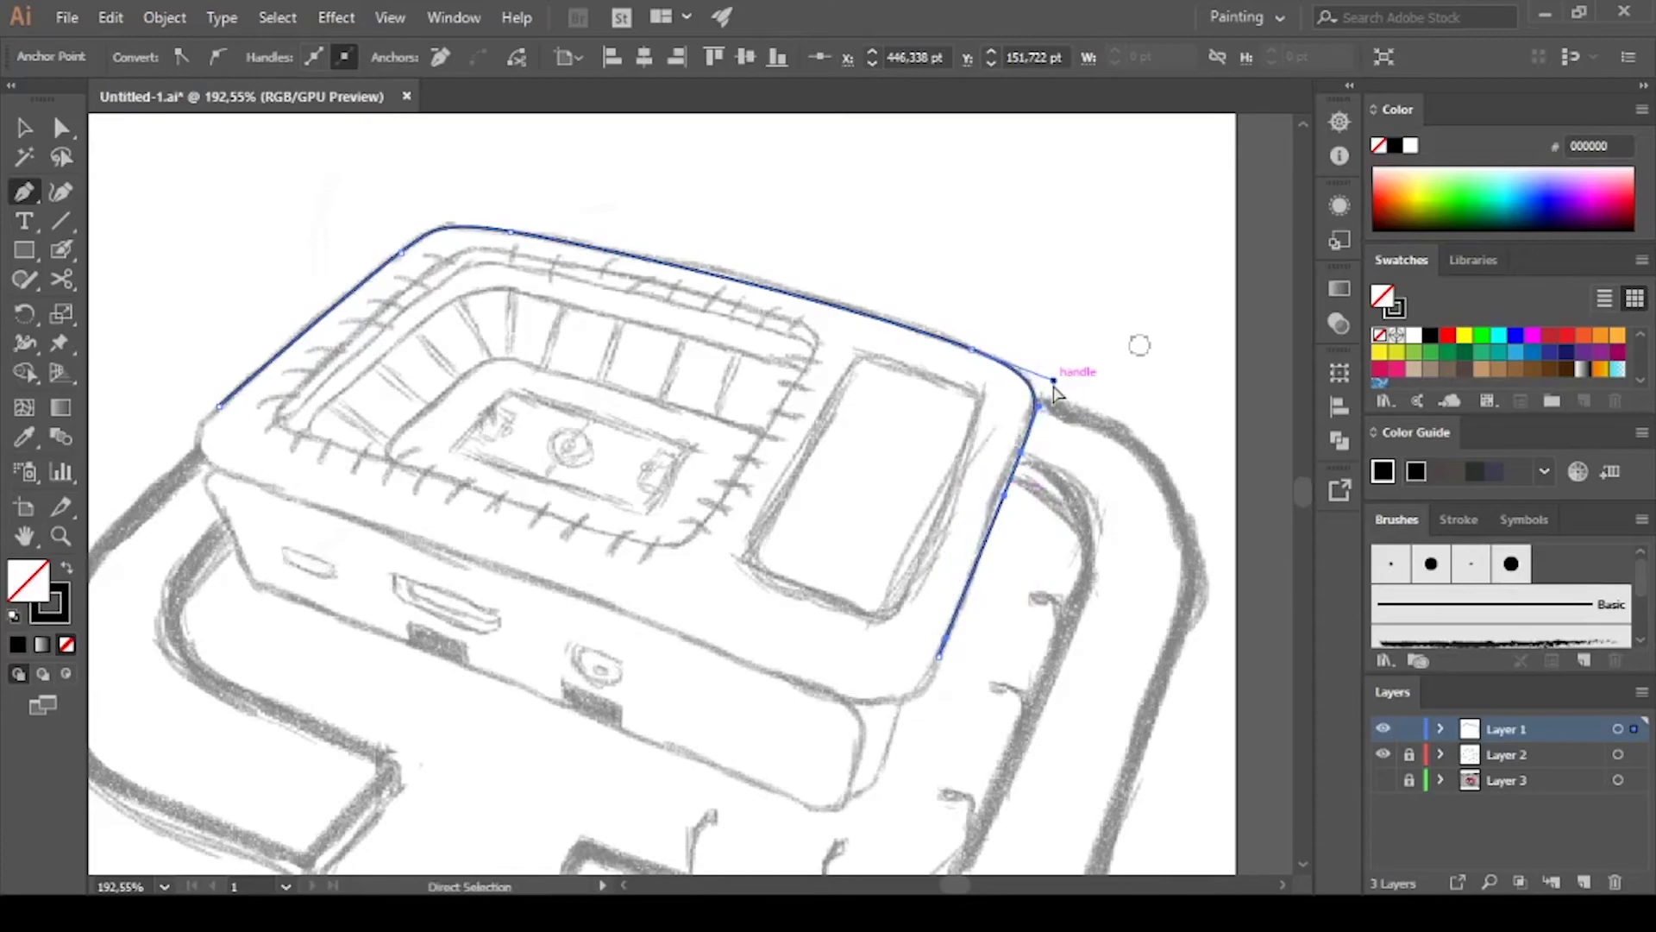
pyautogui.scroll(-2, 703, 258)
pyautogui.moveTo(906, 586); pyautogui.dragTo(806, 547)
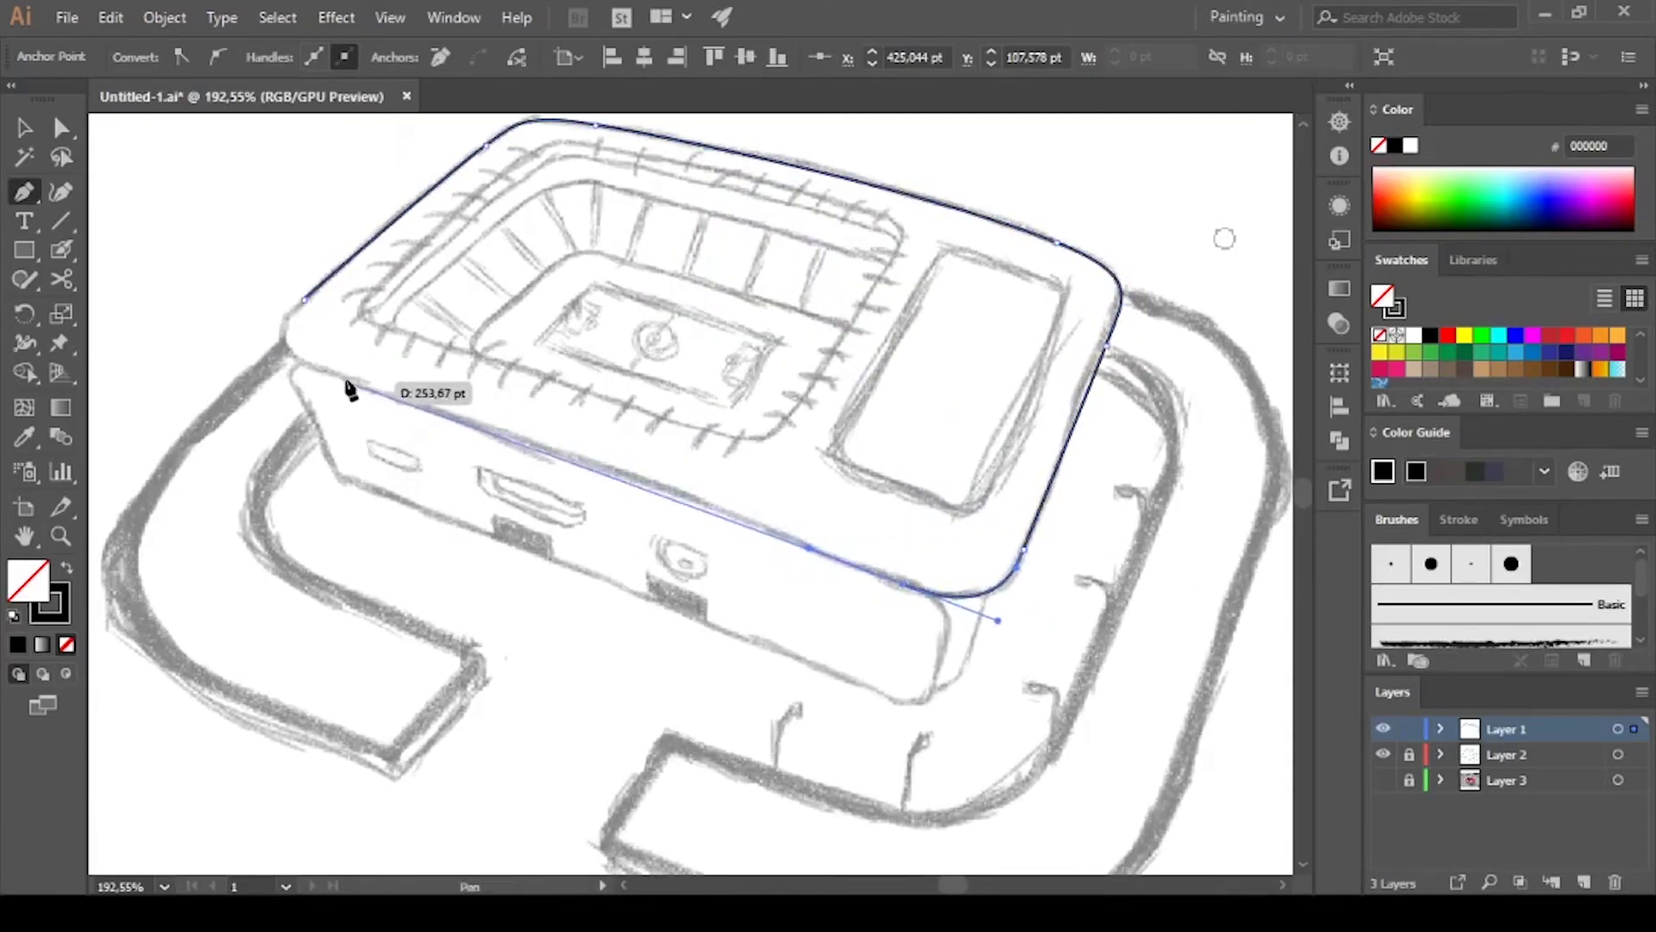
pyautogui.click(311, 359)
pyautogui.scroll(1, 311, 359)
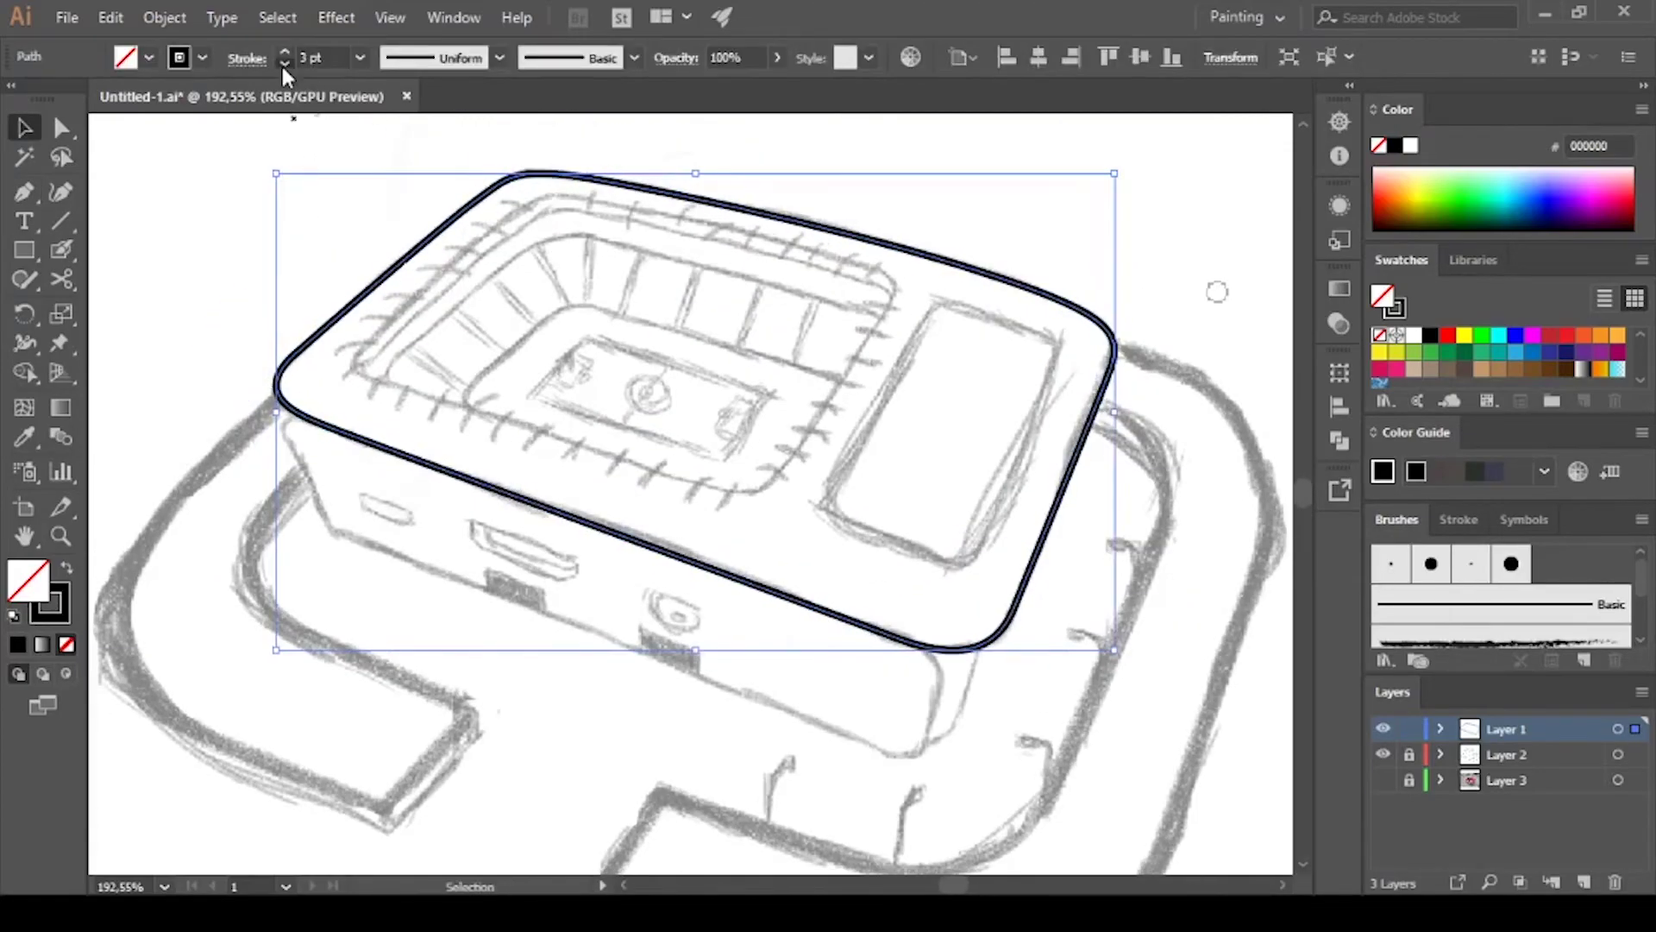
pyautogui.keyDown('ctrl'); pyautogui.click(425, 332); pyautogui.keyUp('ctrl')
pyautogui.scroll(-1, 426, 332)
# Trace the boxy side body and merge it into one face with Shape Builder
pyautogui.click(284, 372)
pyautogui.click(318, 489)
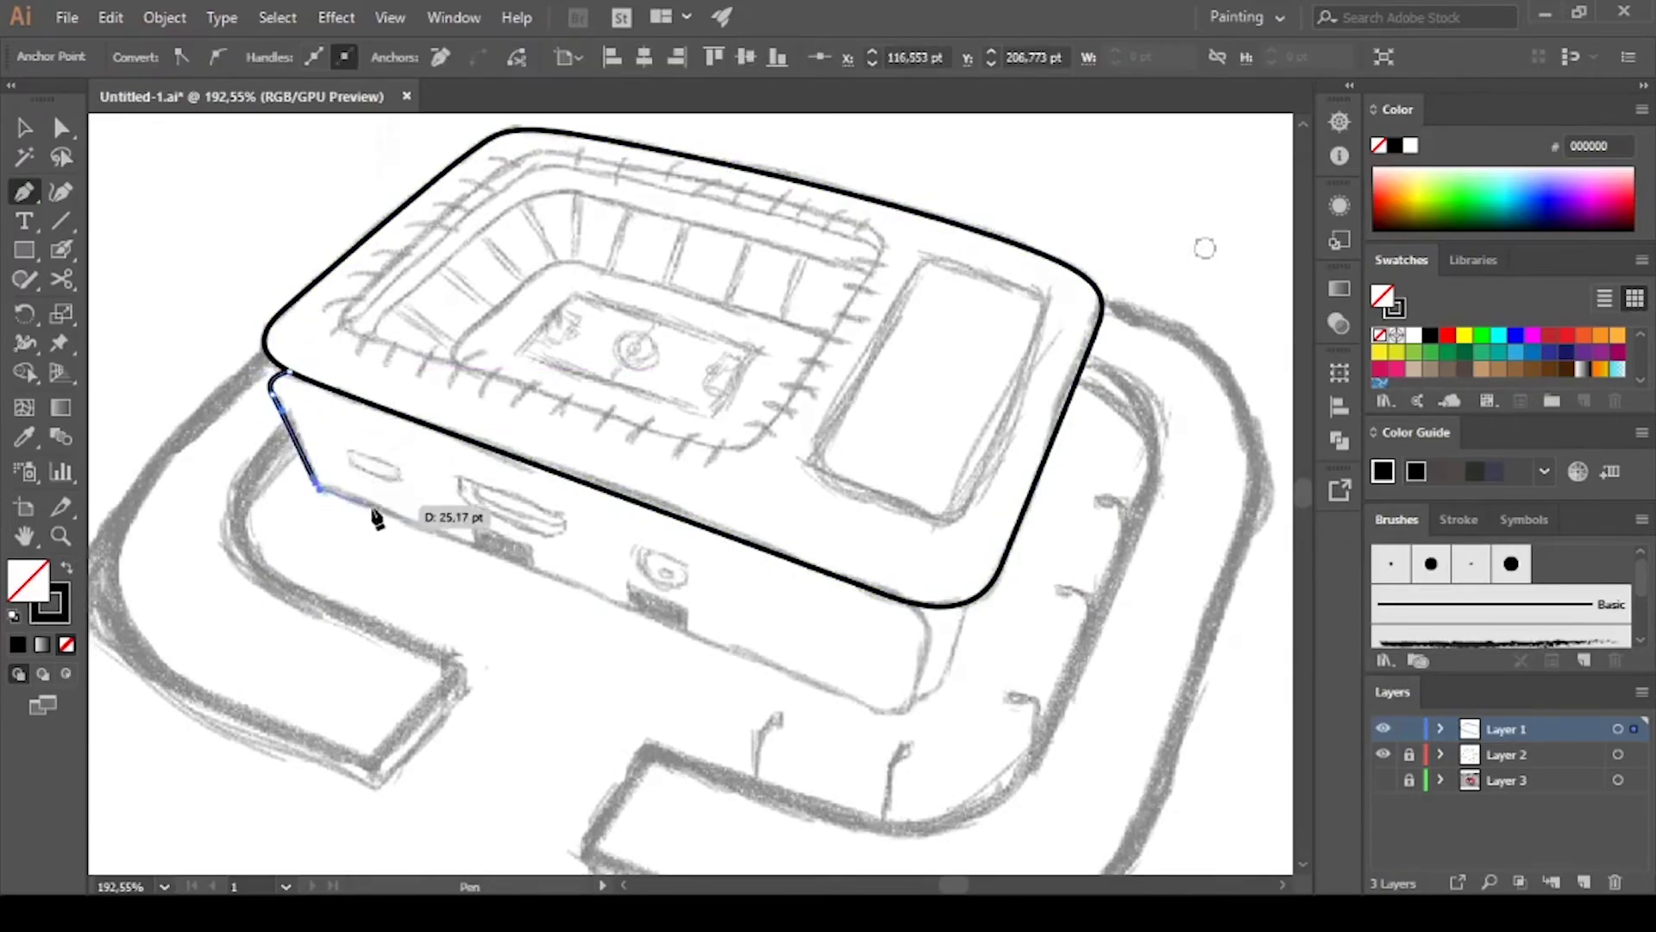
pyautogui.moveTo(921, 681); pyautogui.dragTo(930, 645)
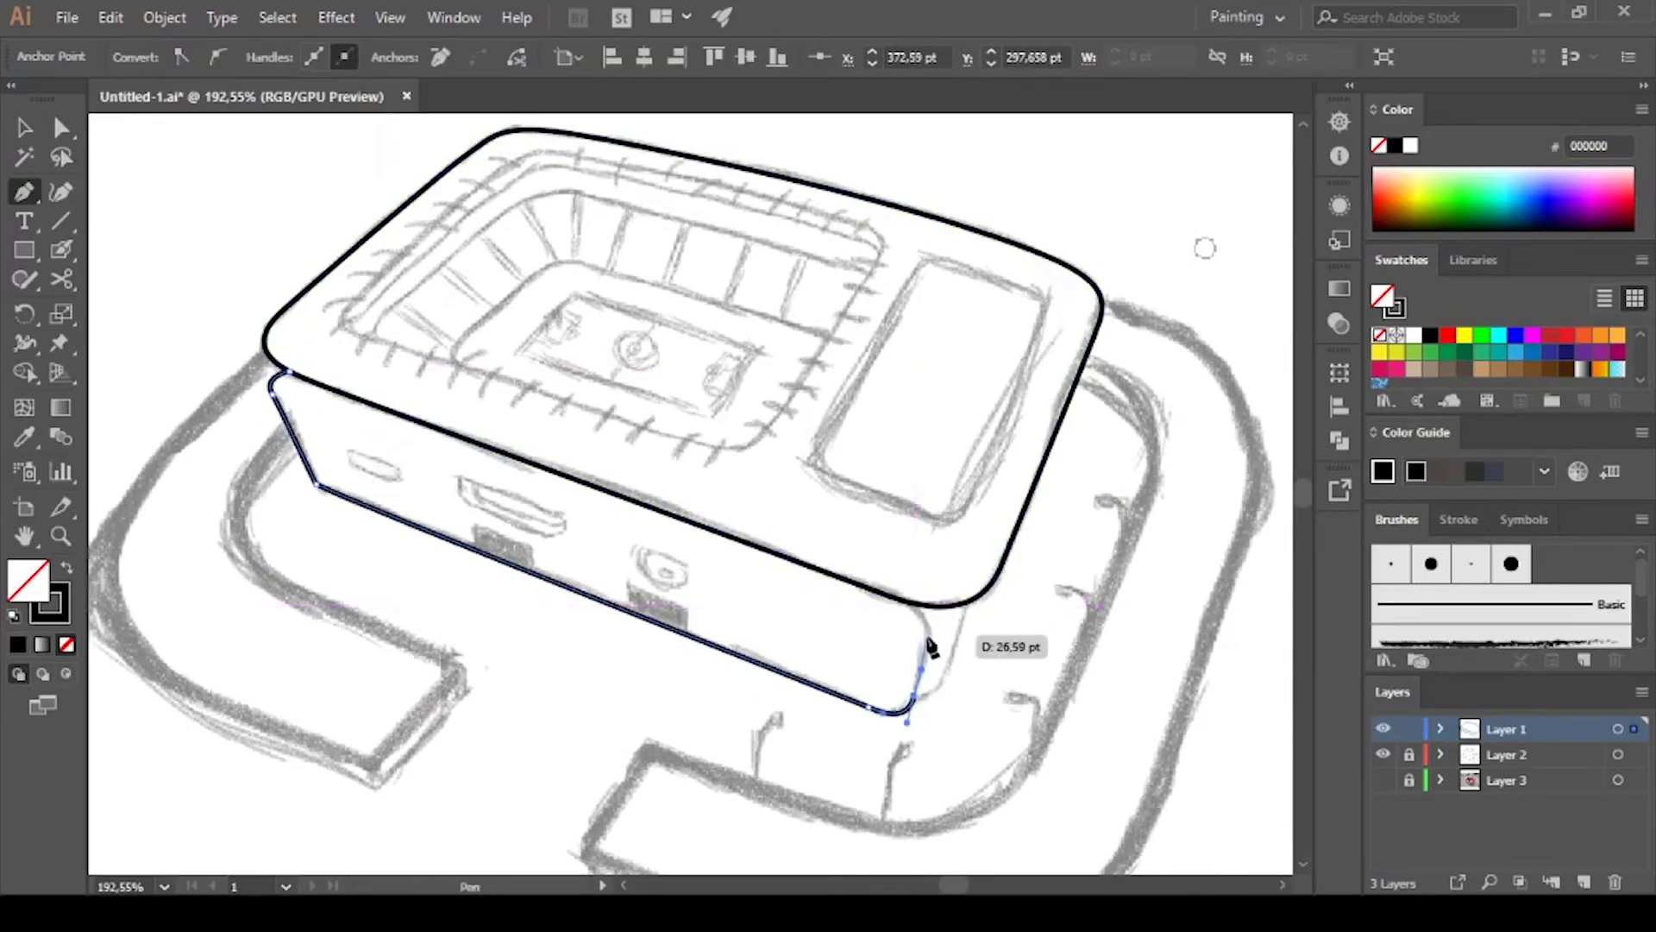
pyautogui.click(285, 373)
pyautogui.hotkey('ctrl', 'a')
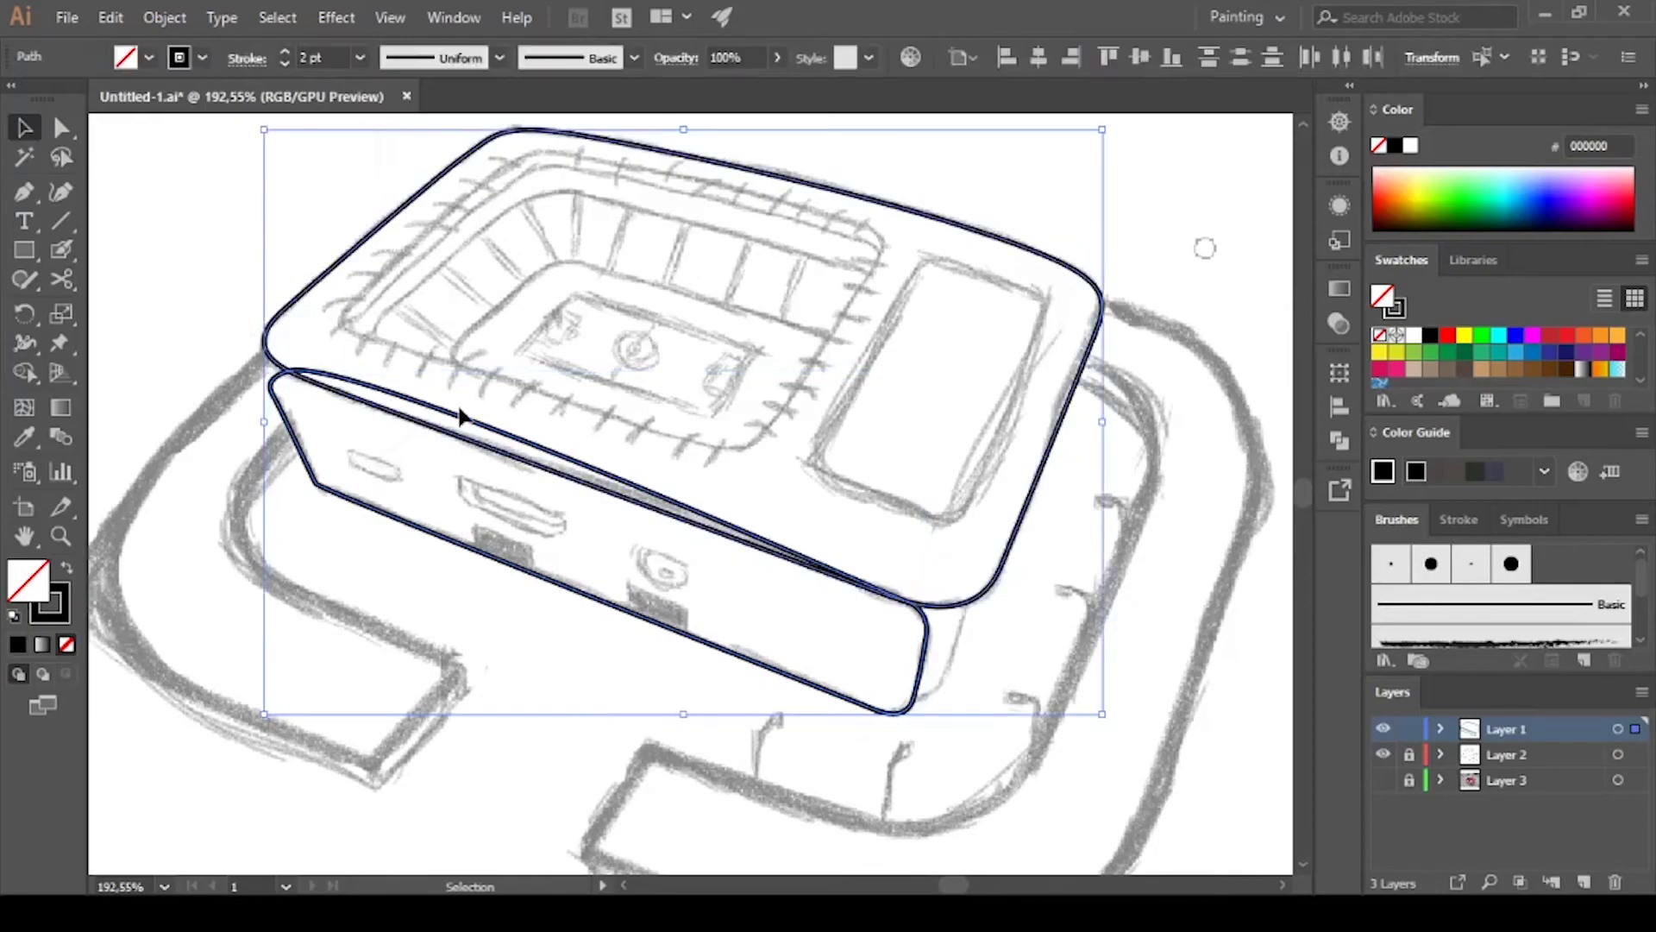
pyautogui.hotkey('shift', 'm')
pyautogui.click(431, 526)
# Draw the curved lower-right corner edge beneath the top outline
pyautogui.press('p')
pyautogui.click(882, 533)
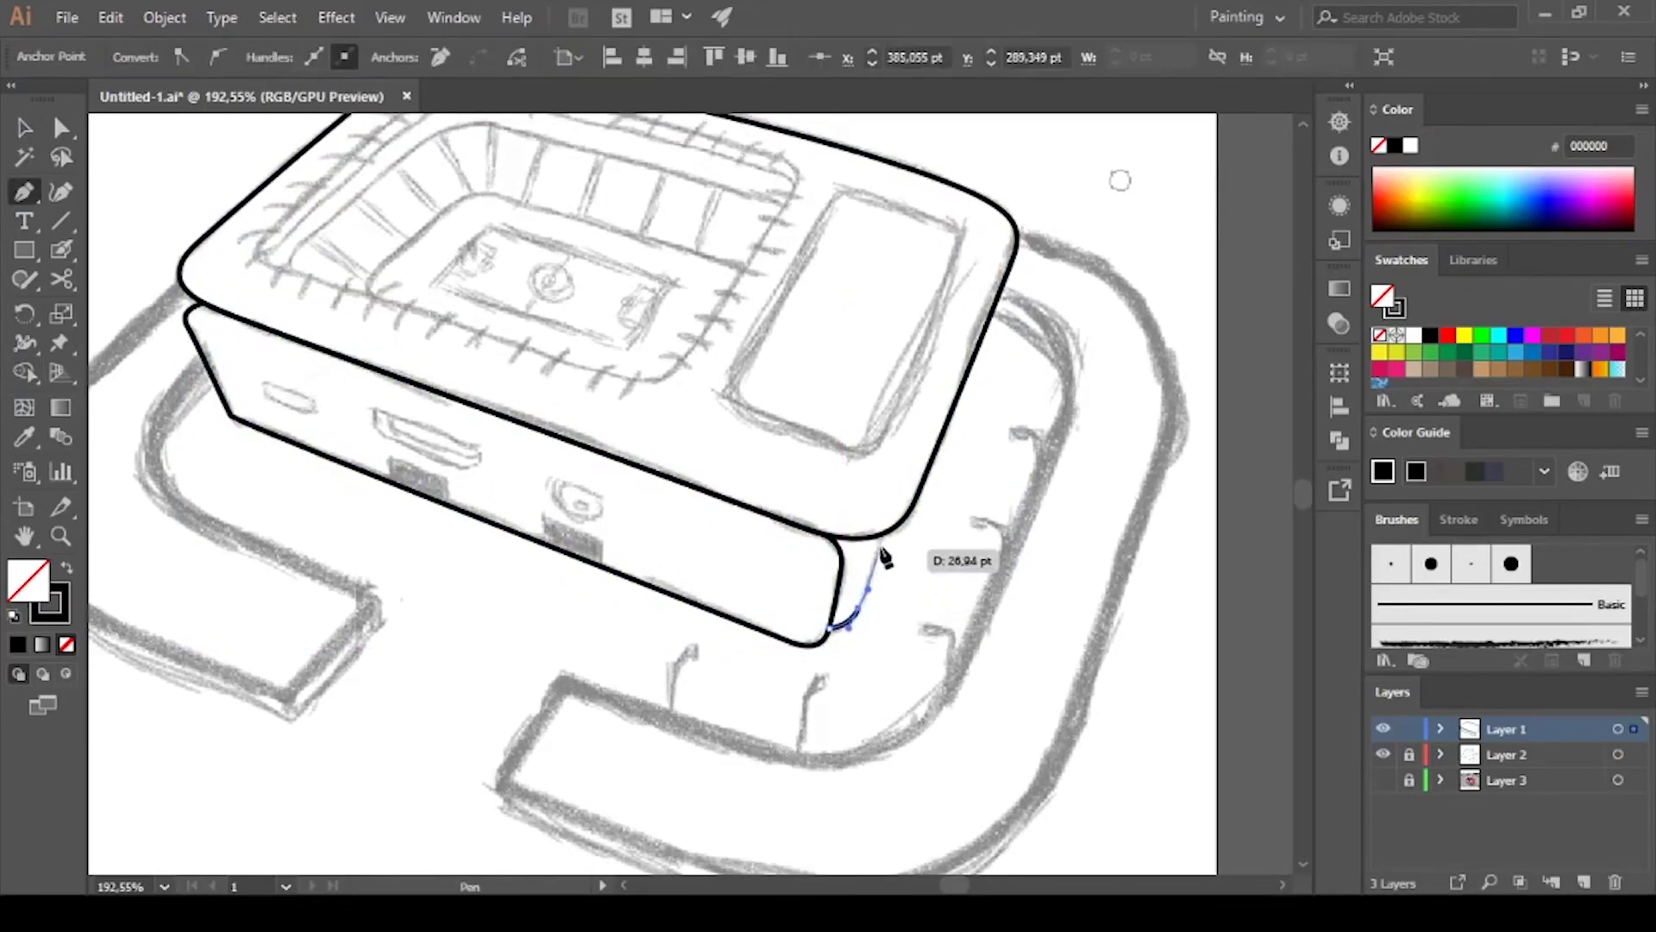
pyautogui.moveTo(865, 498); pyautogui.dragTo(833, 518)
pyautogui.click(881, 533)
pyautogui.scroll(3, 781, 502)
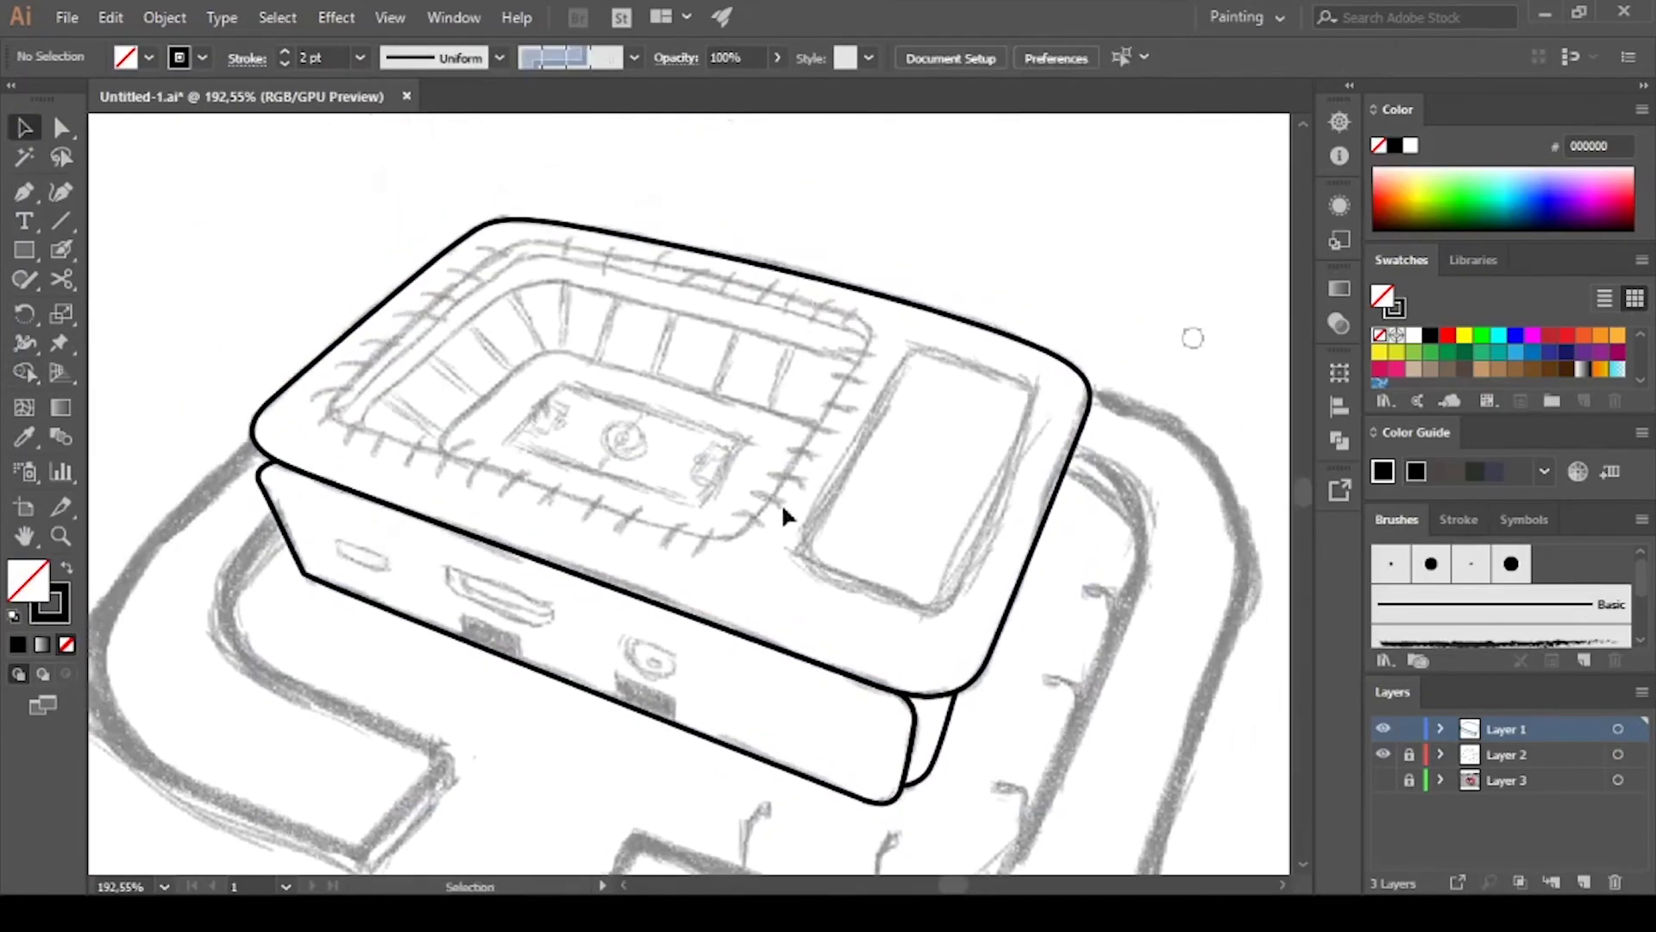
# Trace the first closed rounded inner rim along the stand
pyautogui.click(270, 440)
pyautogui.click(473, 258)
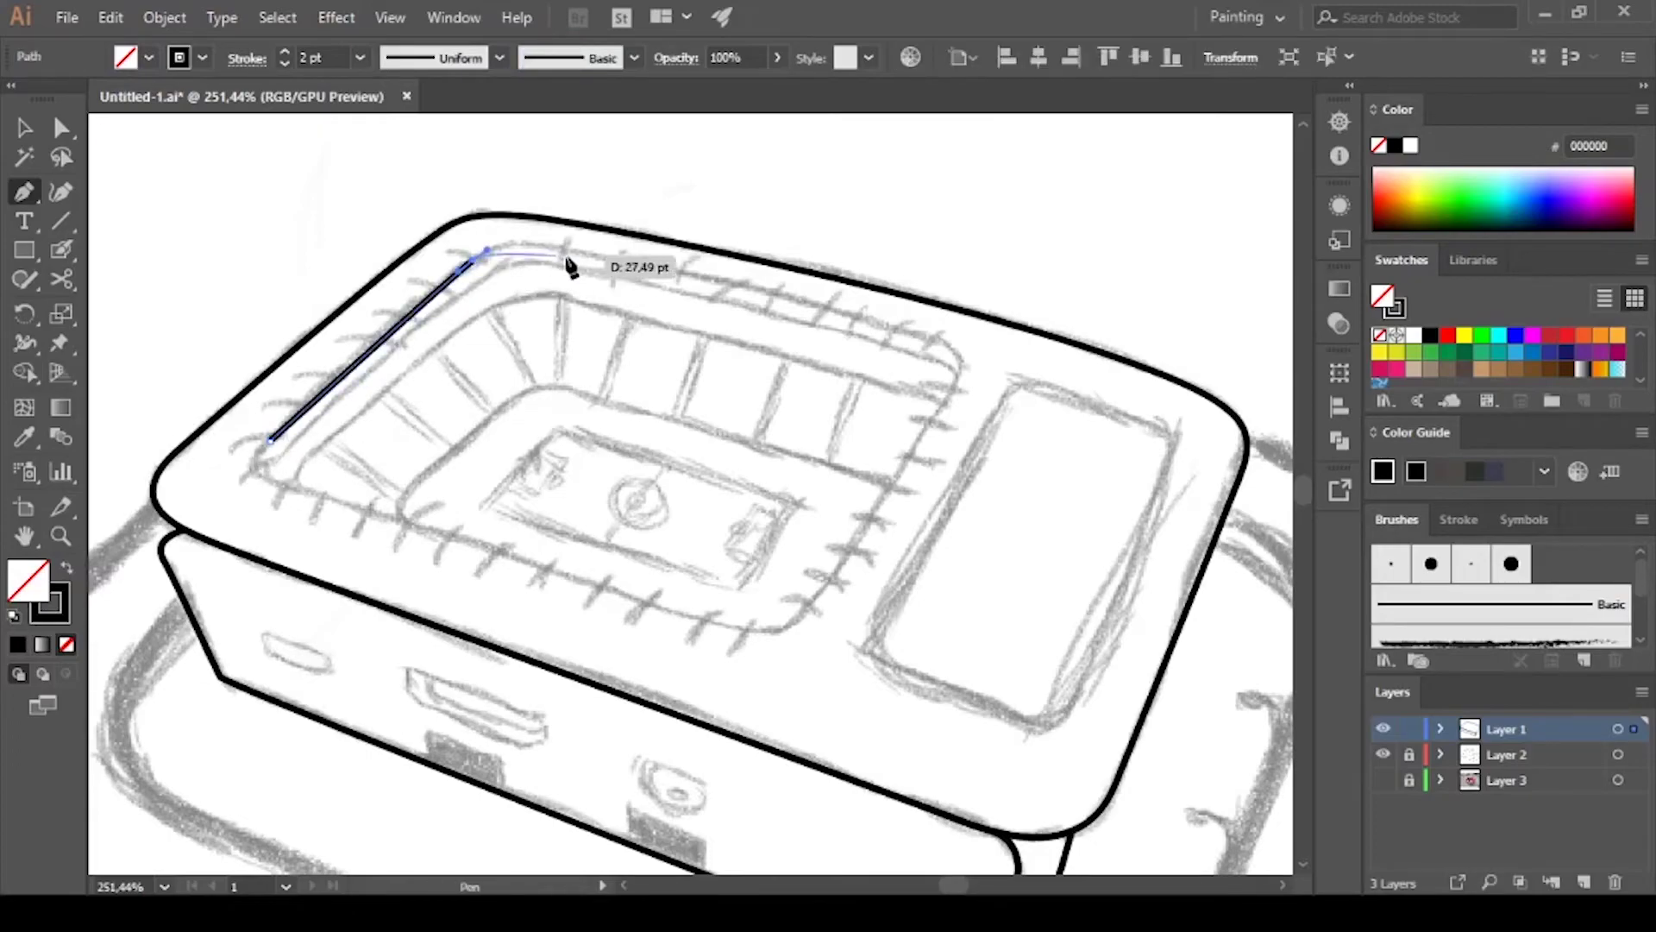
pyautogui.moveTo(578, 250); pyautogui.dragTo(647, 270)
pyautogui.click(901, 329)
pyautogui.moveTo(940, 341); pyautogui.dragTo(943, 404)
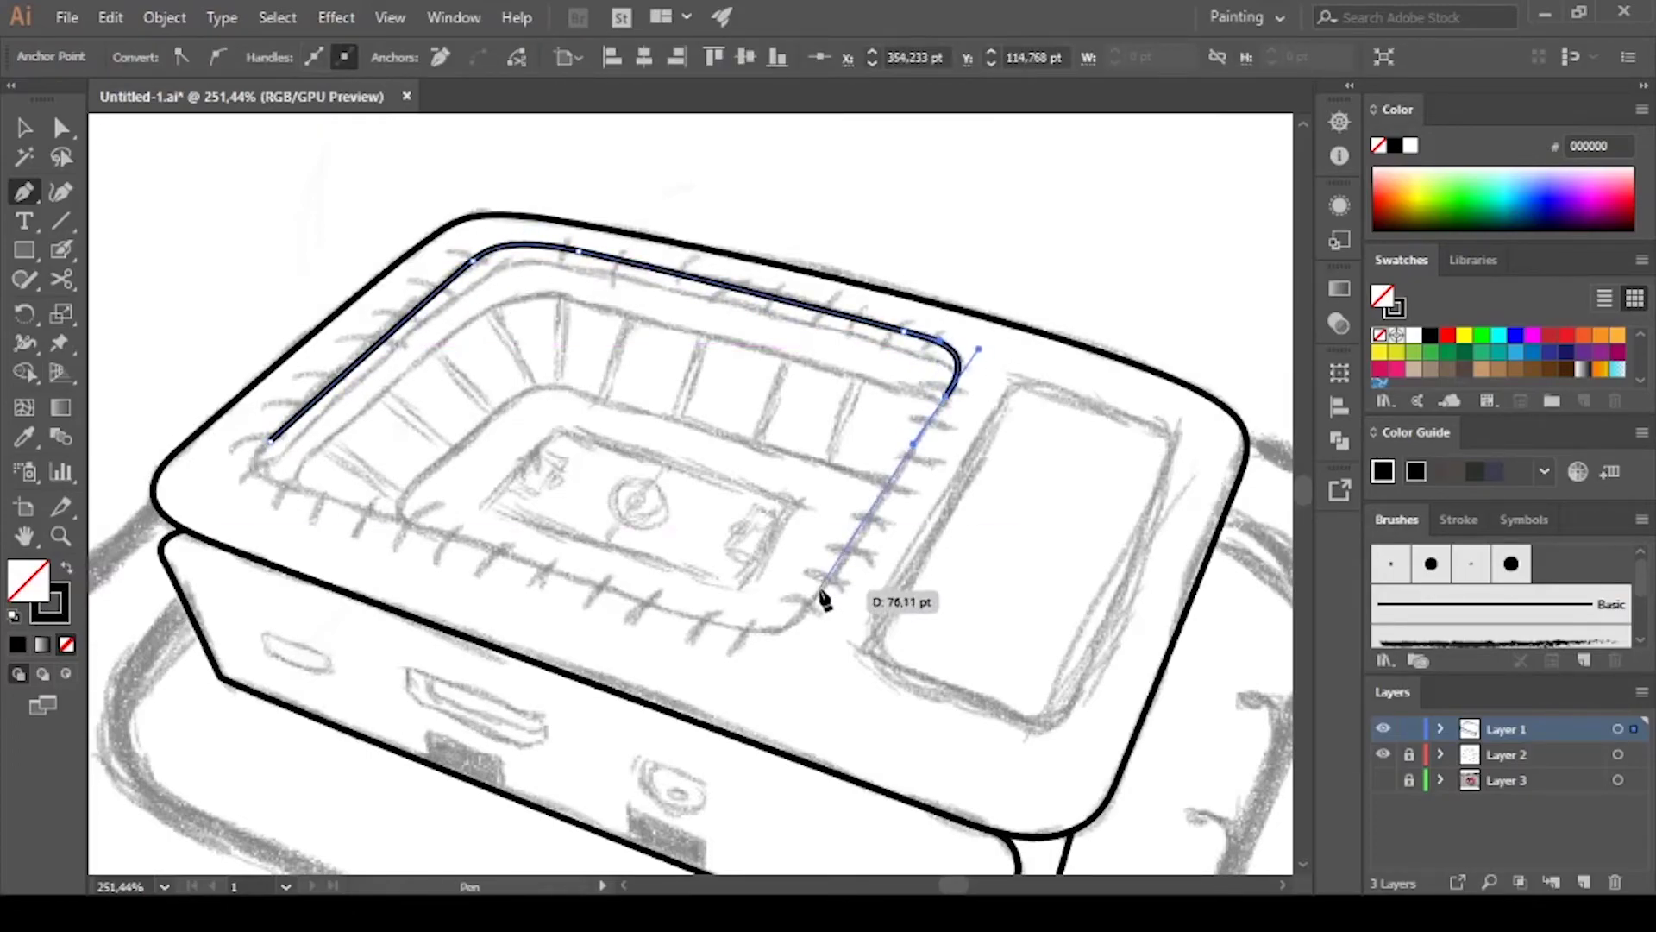
pyautogui.moveTo(688, 619); pyautogui.dragTo(643, 599)
pyautogui.click(269, 441)
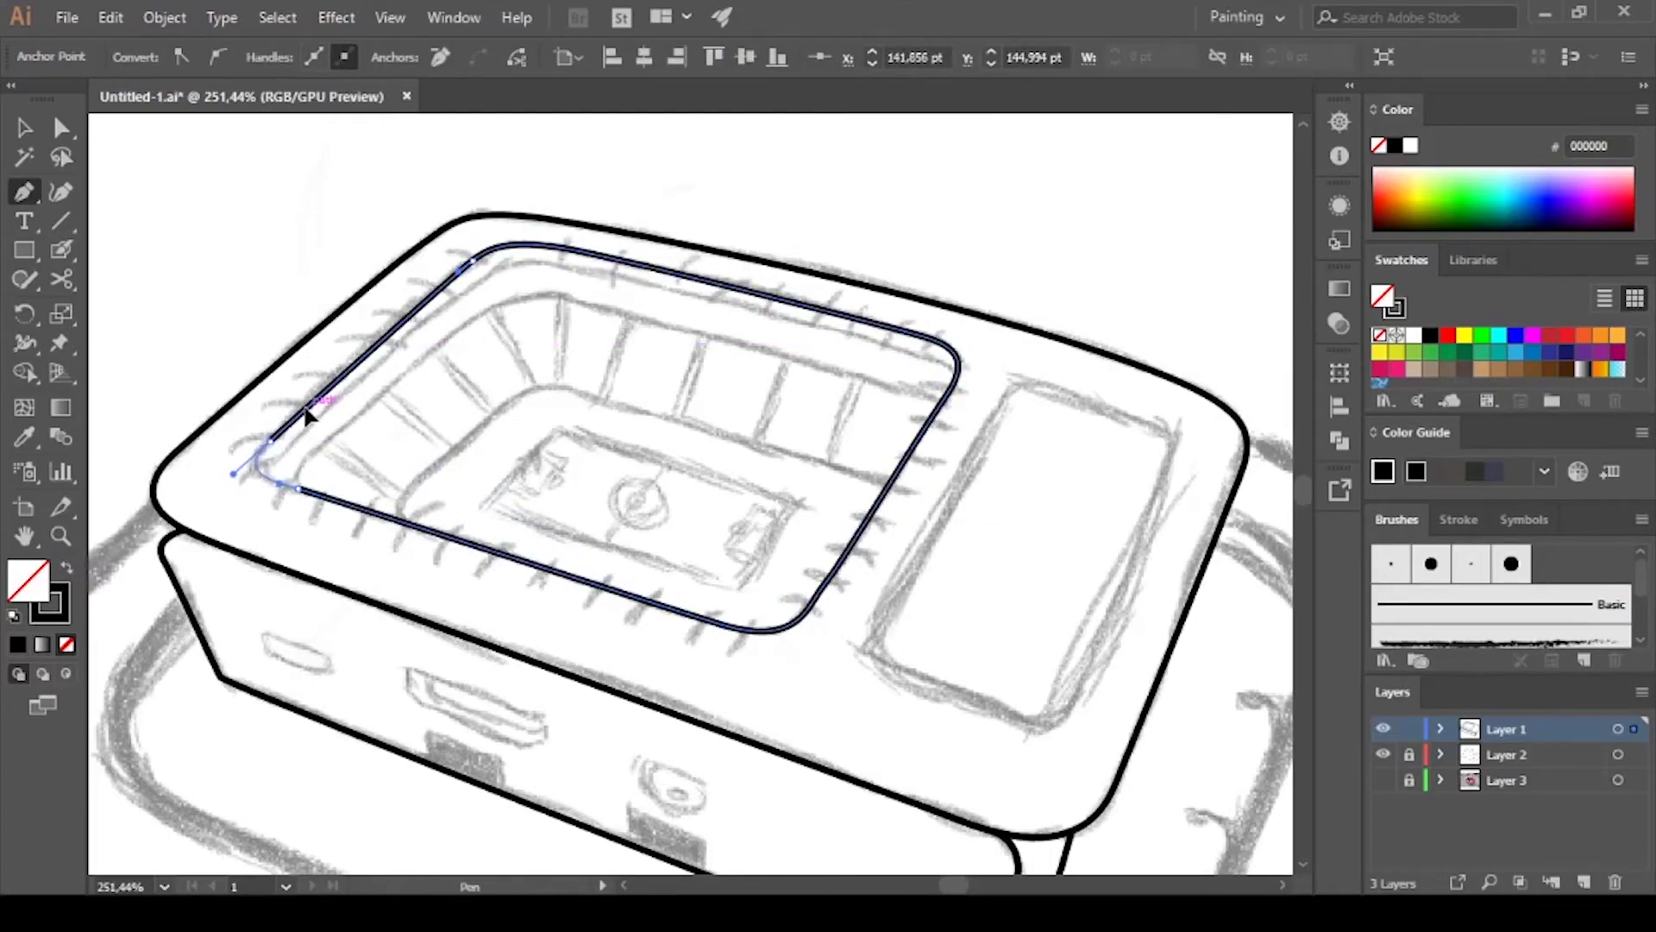
pyautogui.press('v')
pyautogui.click(592, 315)
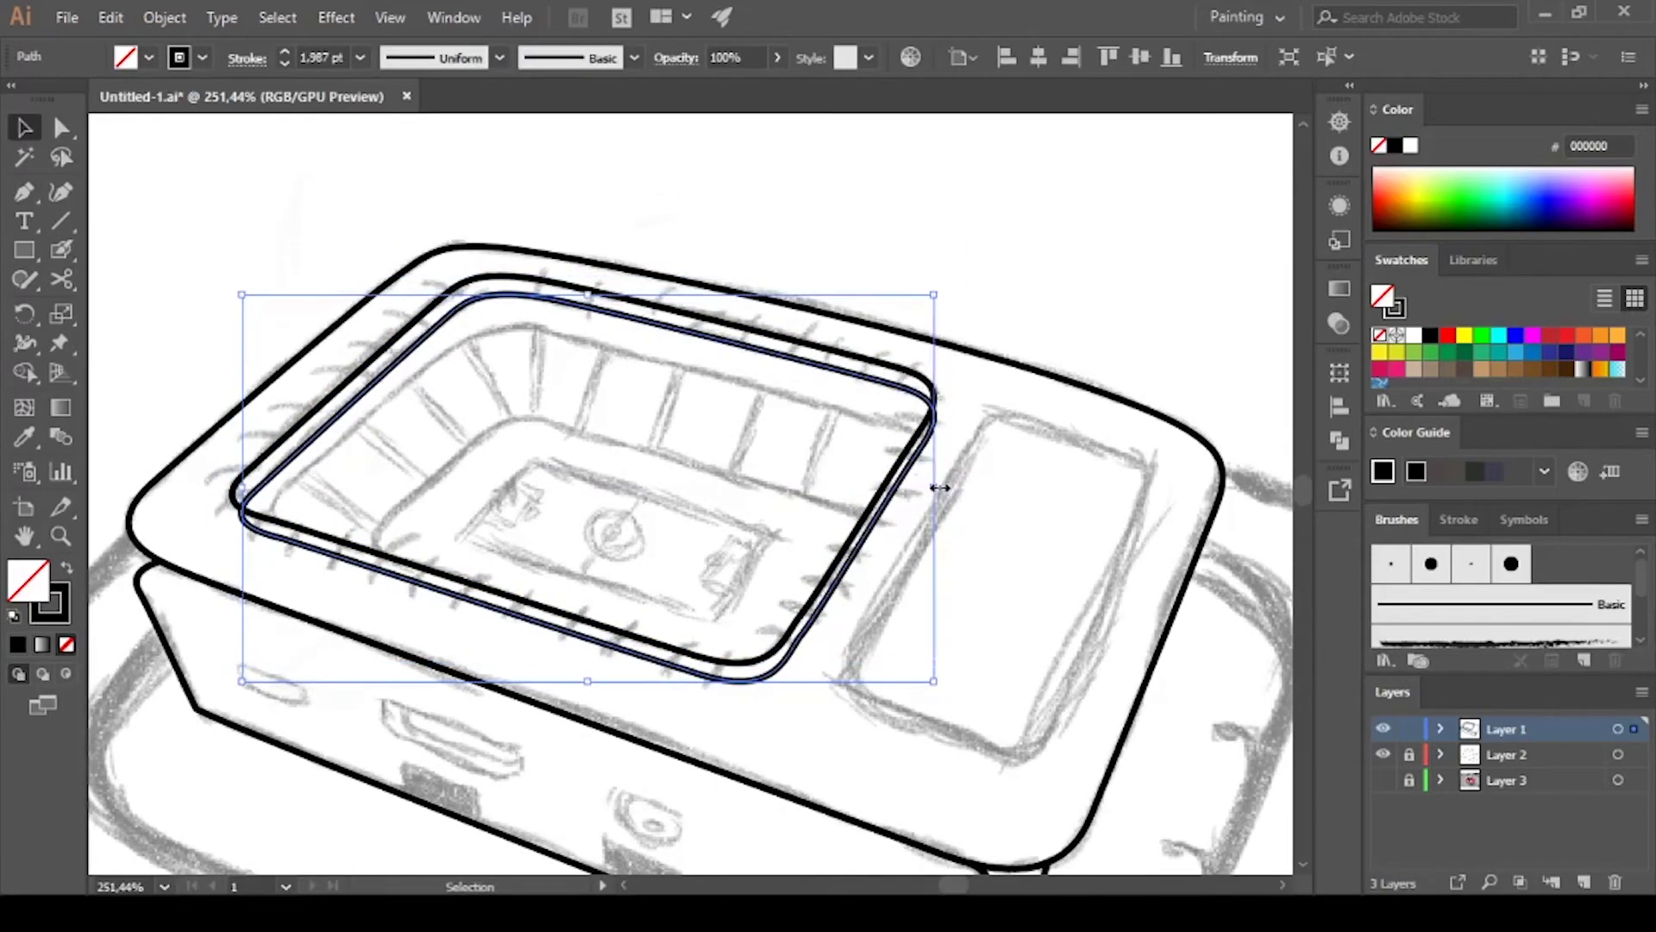
pyautogui.click(769, 544)
# Trace a second rounded inner rim around the stand and check its anchors
pyautogui.press('p')
pyautogui.moveTo(259, 539); pyautogui.dragTo(468, 364)
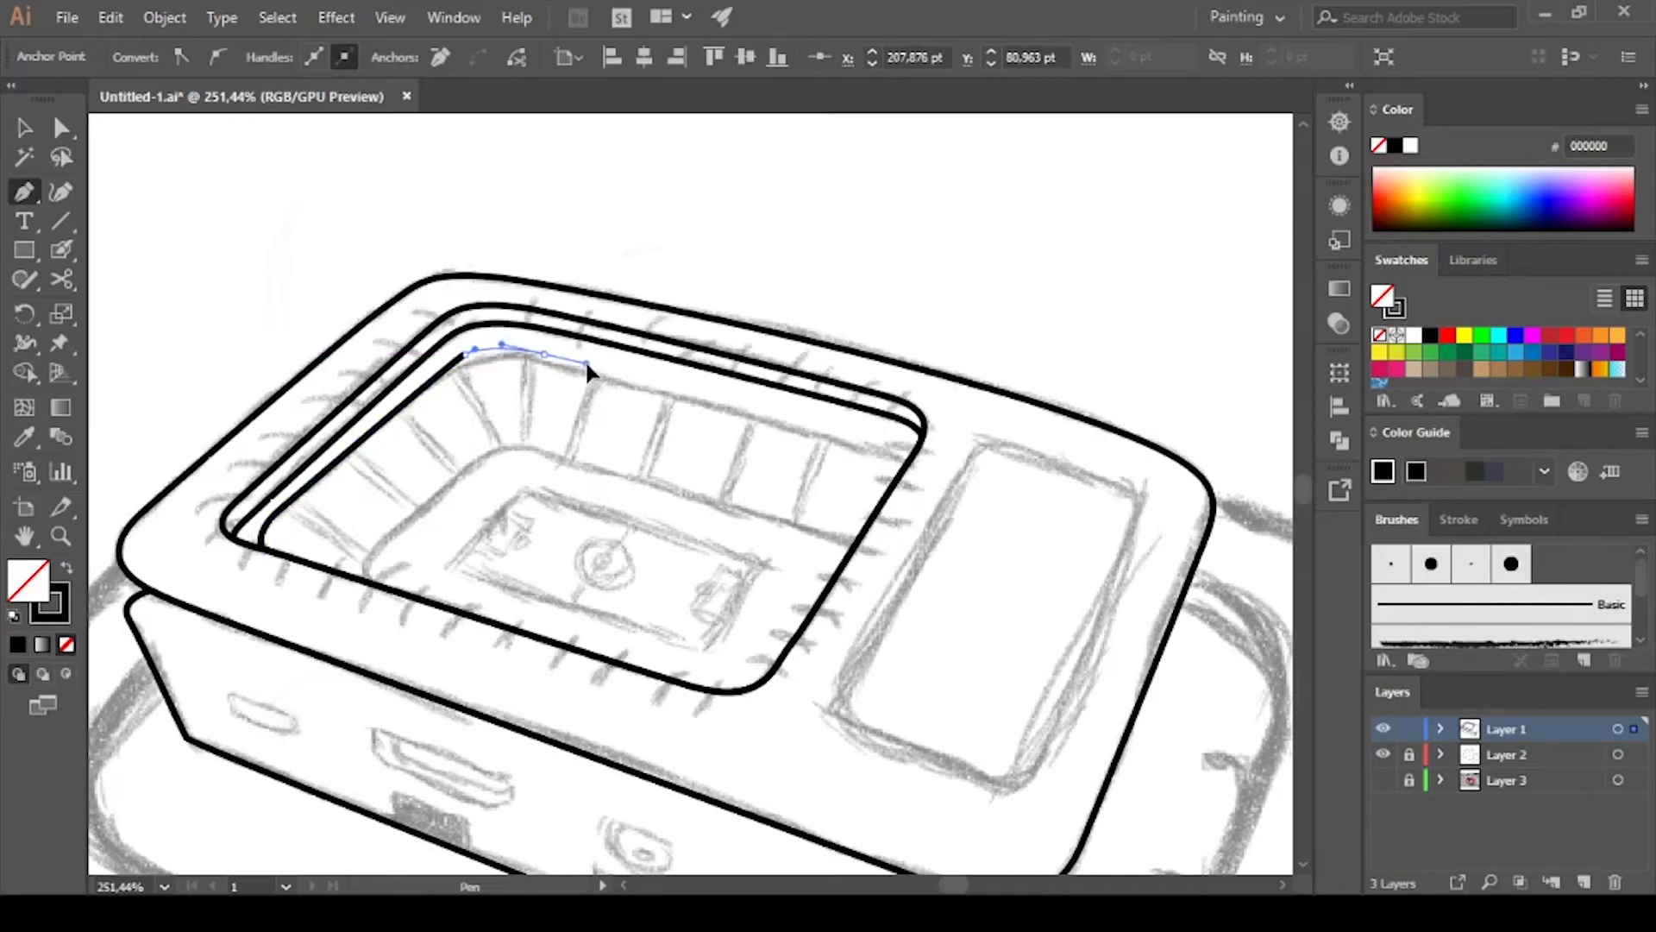
pyautogui.moveTo(913, 456); pyautogui.dragTo(918, 470)
pyautogui.moveTo(766, 725); pyautogui.dragTo(707, 716)
pyautogui.click(259, 539)
pyautogui.keyDown('ctrl'); pyautogui.click(544, 669); pyautogui.keyUp('ctrl')
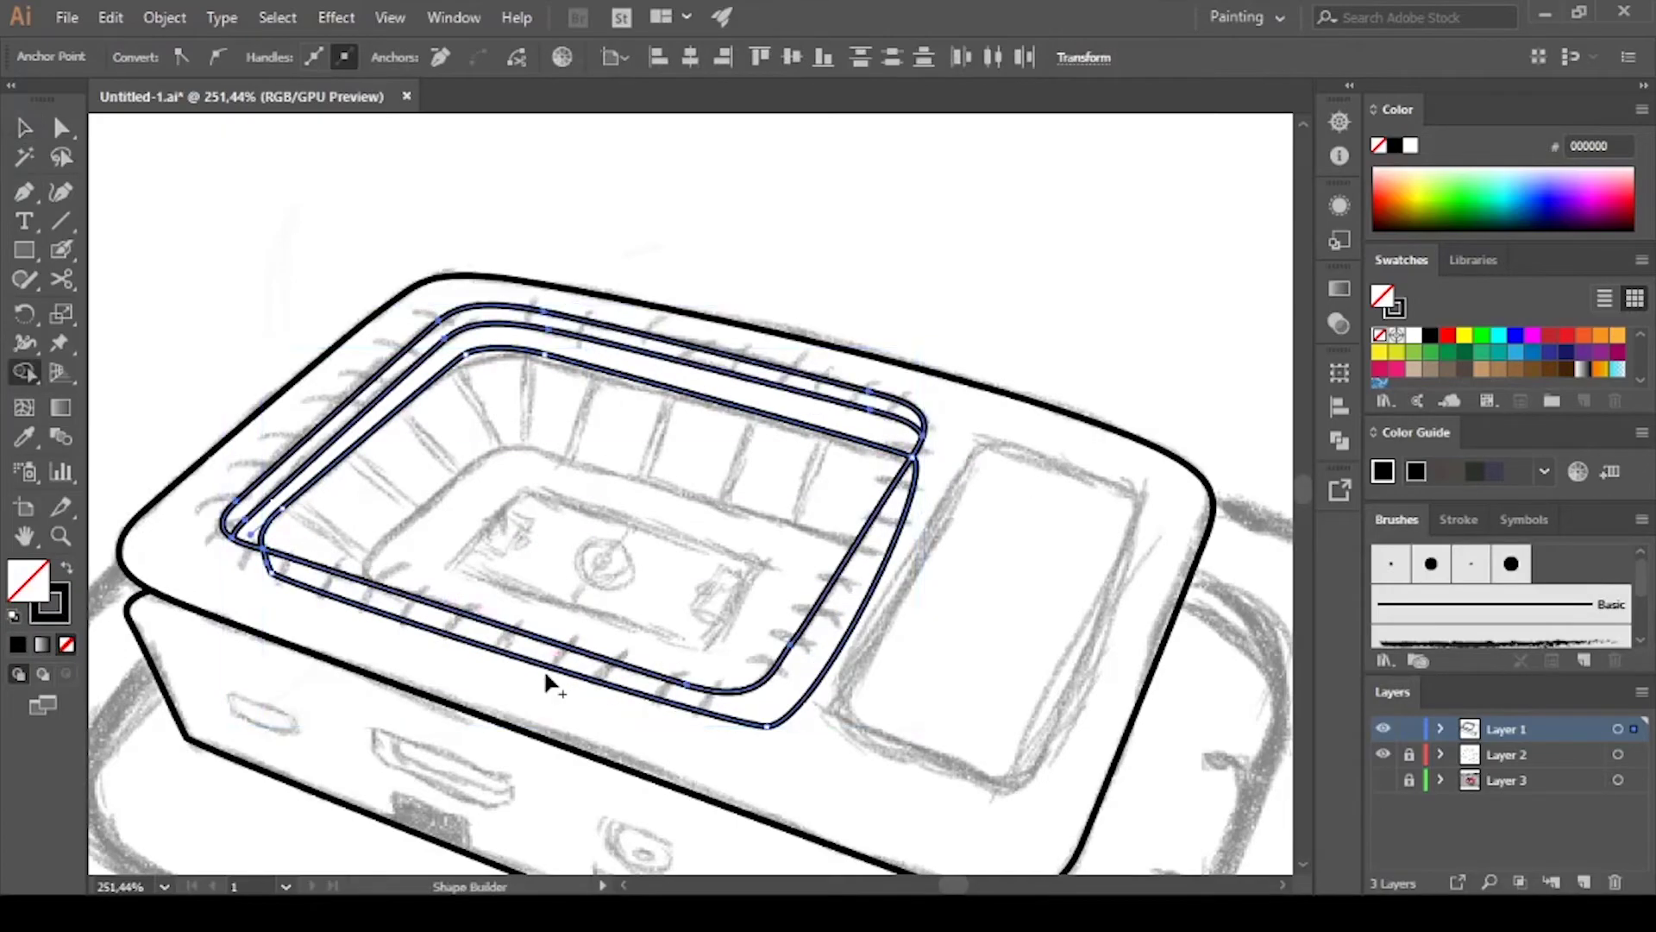
pyautogui.press('a')
pyautogui.click(456, 371)
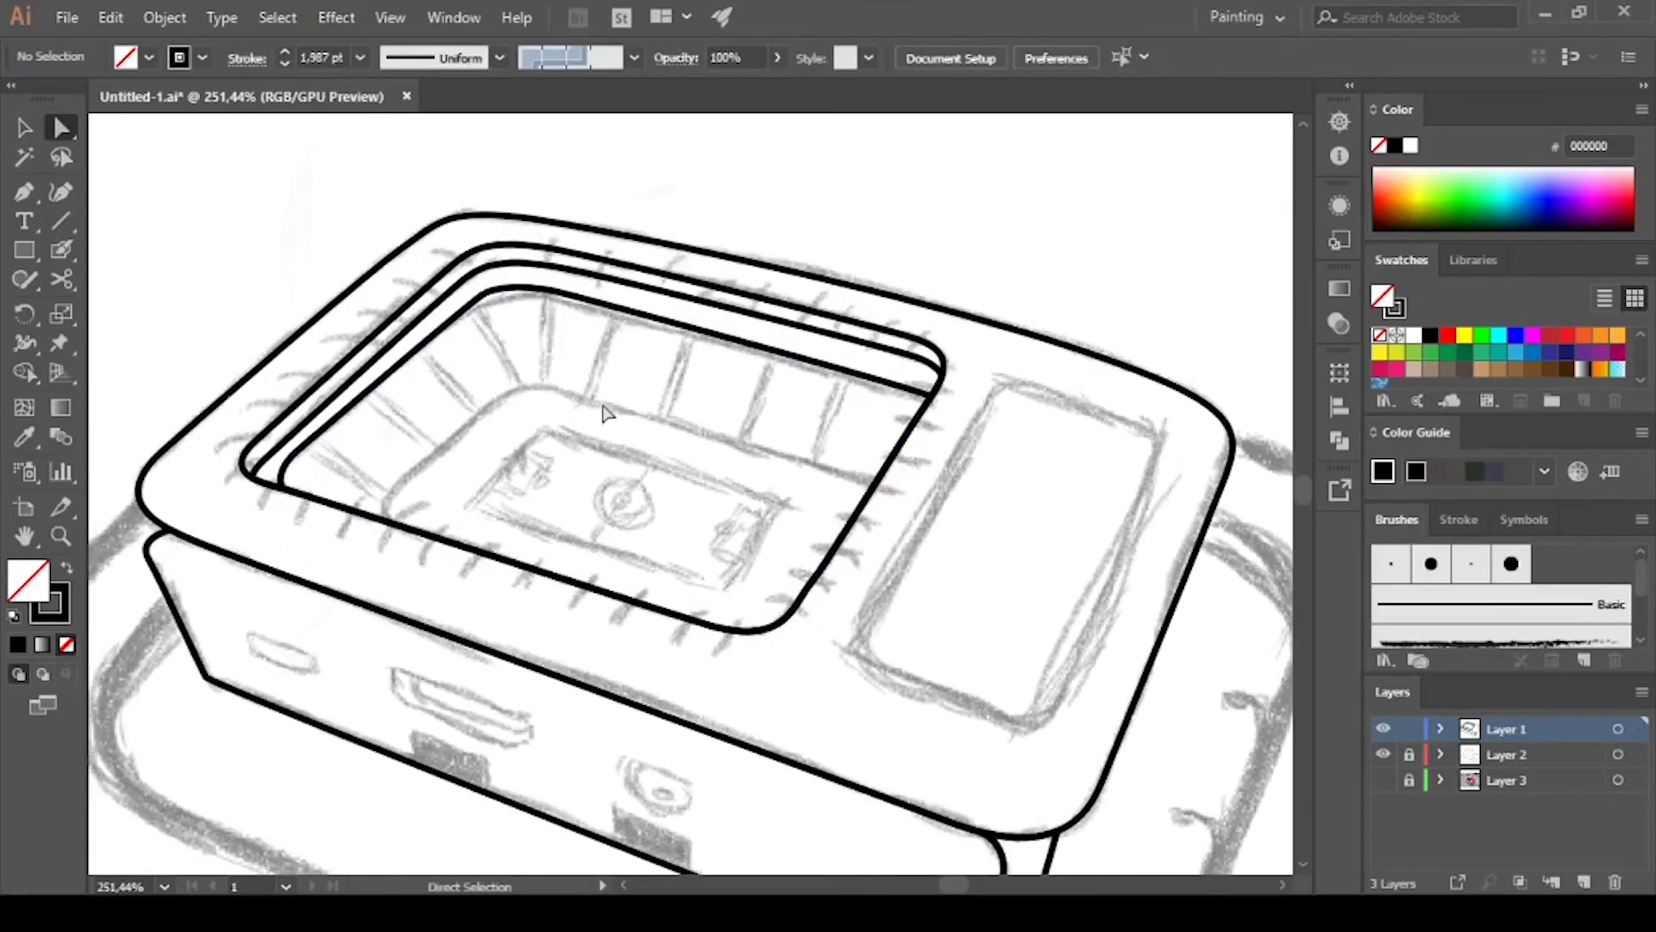
pyautogui.scroll(2, 475, 319)
# Start the middle tier curve and the pitch outline's left, back and far corners
pyautogui.scroll(-2, 543, 267)
pyautogui.press('p')
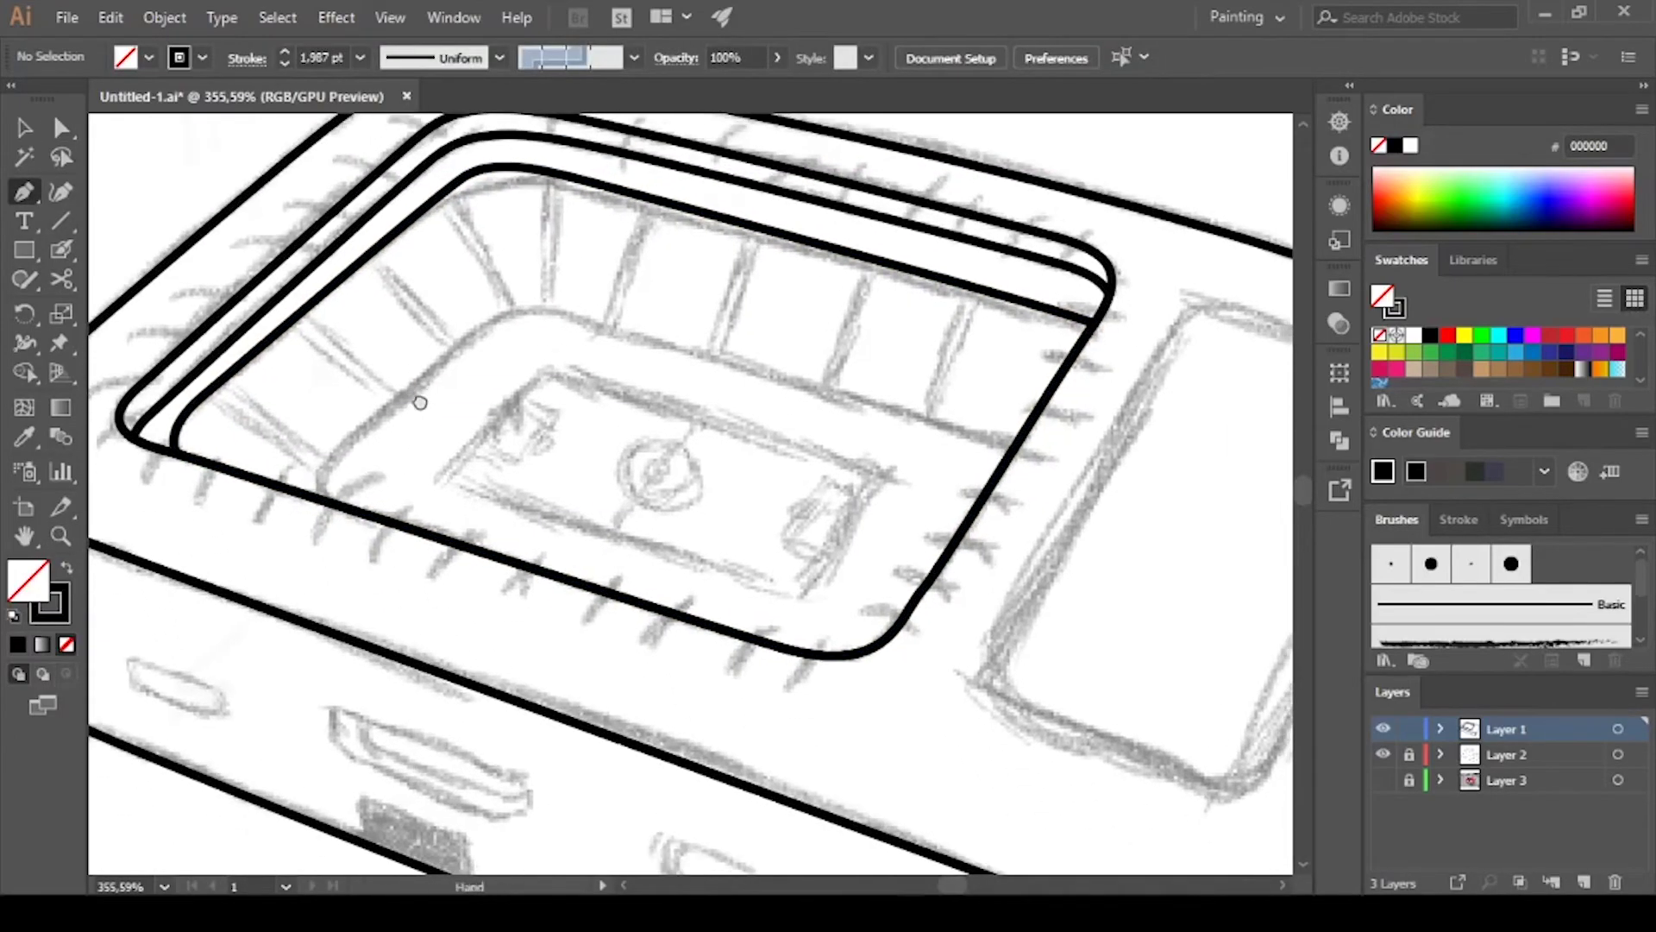
pyautogui.moveTo(319, 492); pyautogui.dragTo(486, 341)
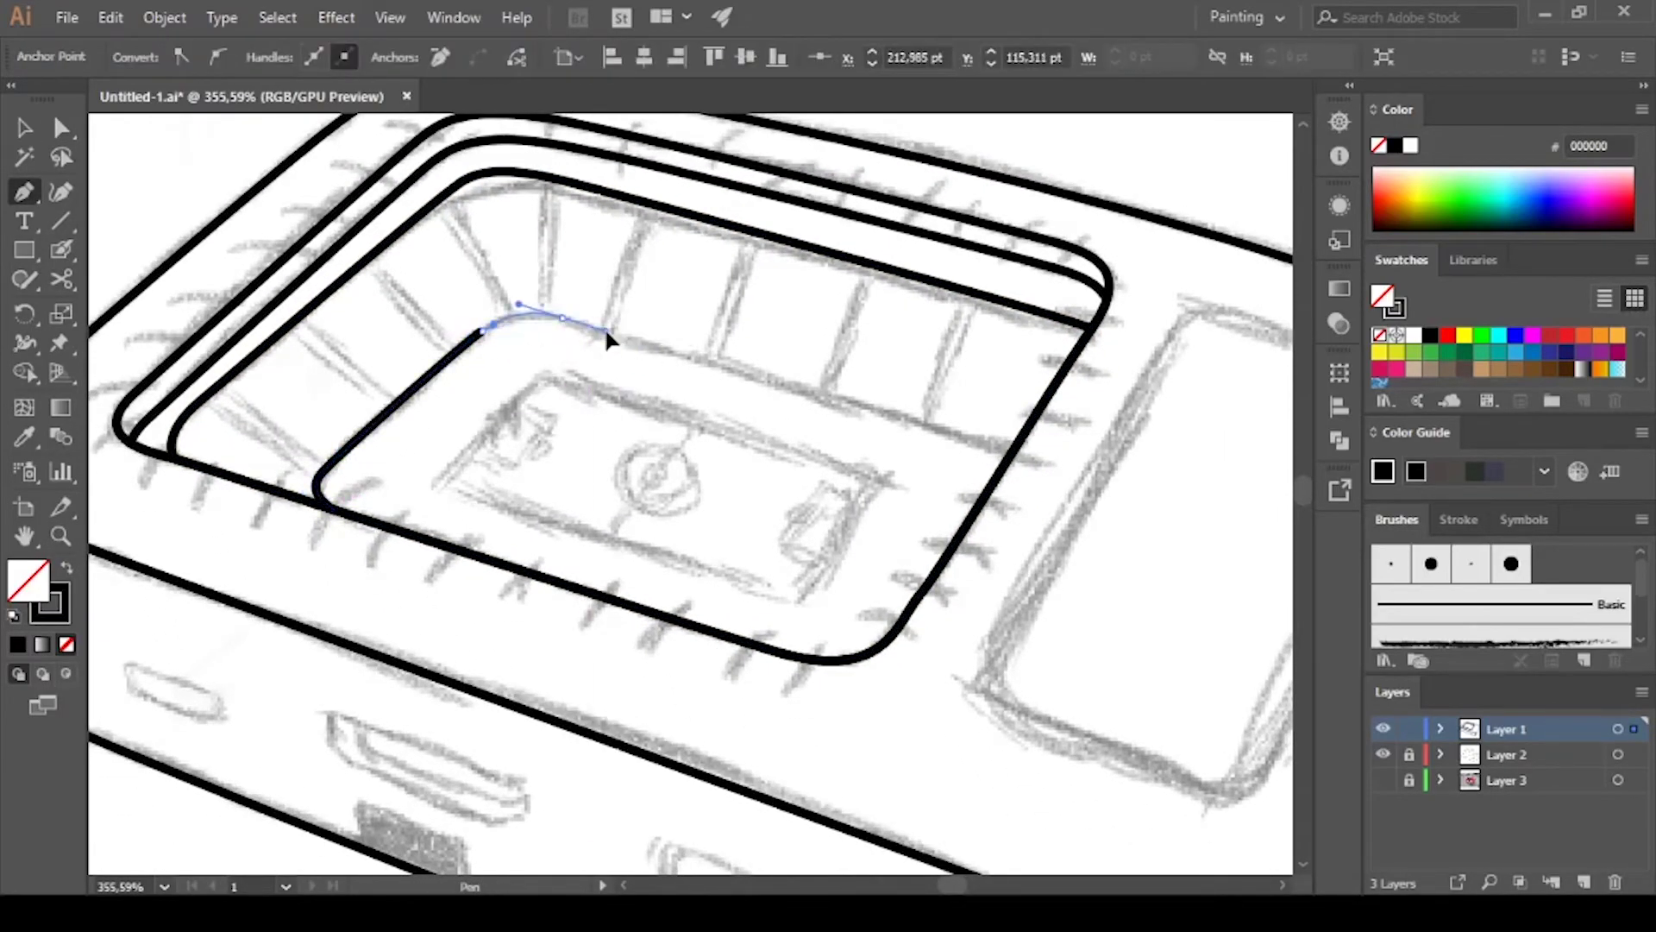
pyautogui.moveTo(1017, 435); pyautogui.dragTo(1038, 507)
pyautogui.scroll(-1, 574, 457)
pyautogui.click(412, 457)
pyautogui.click(518, 349)
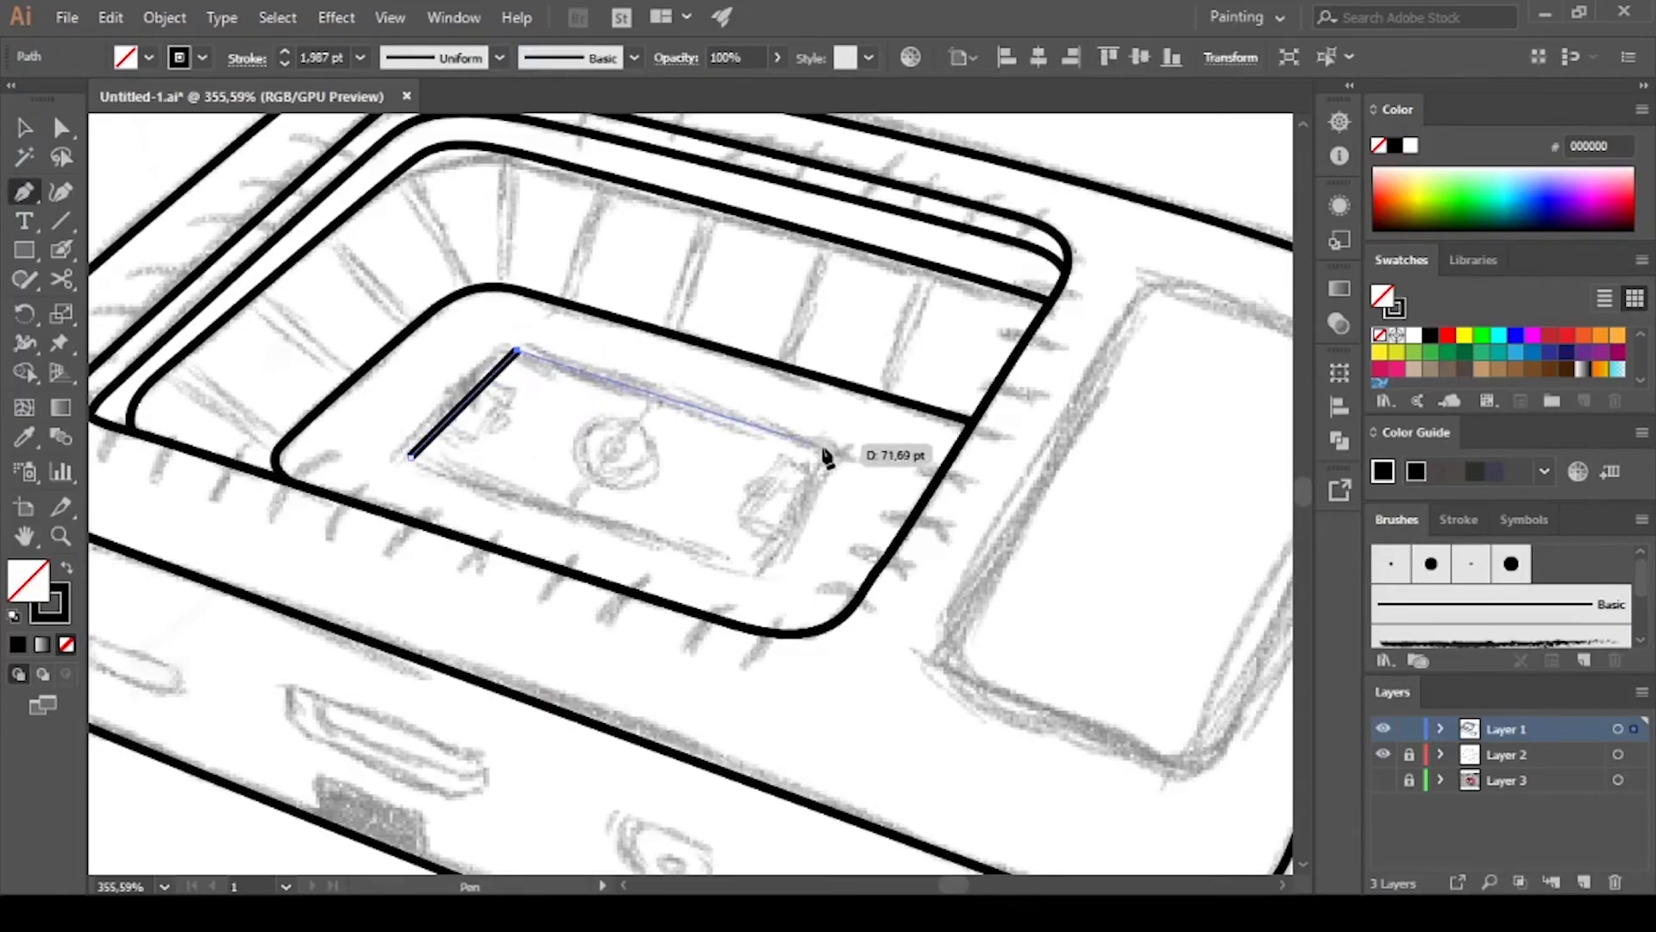
pyautogui.click(818, 441)
pyautogui.scroll(3, 714, 435)
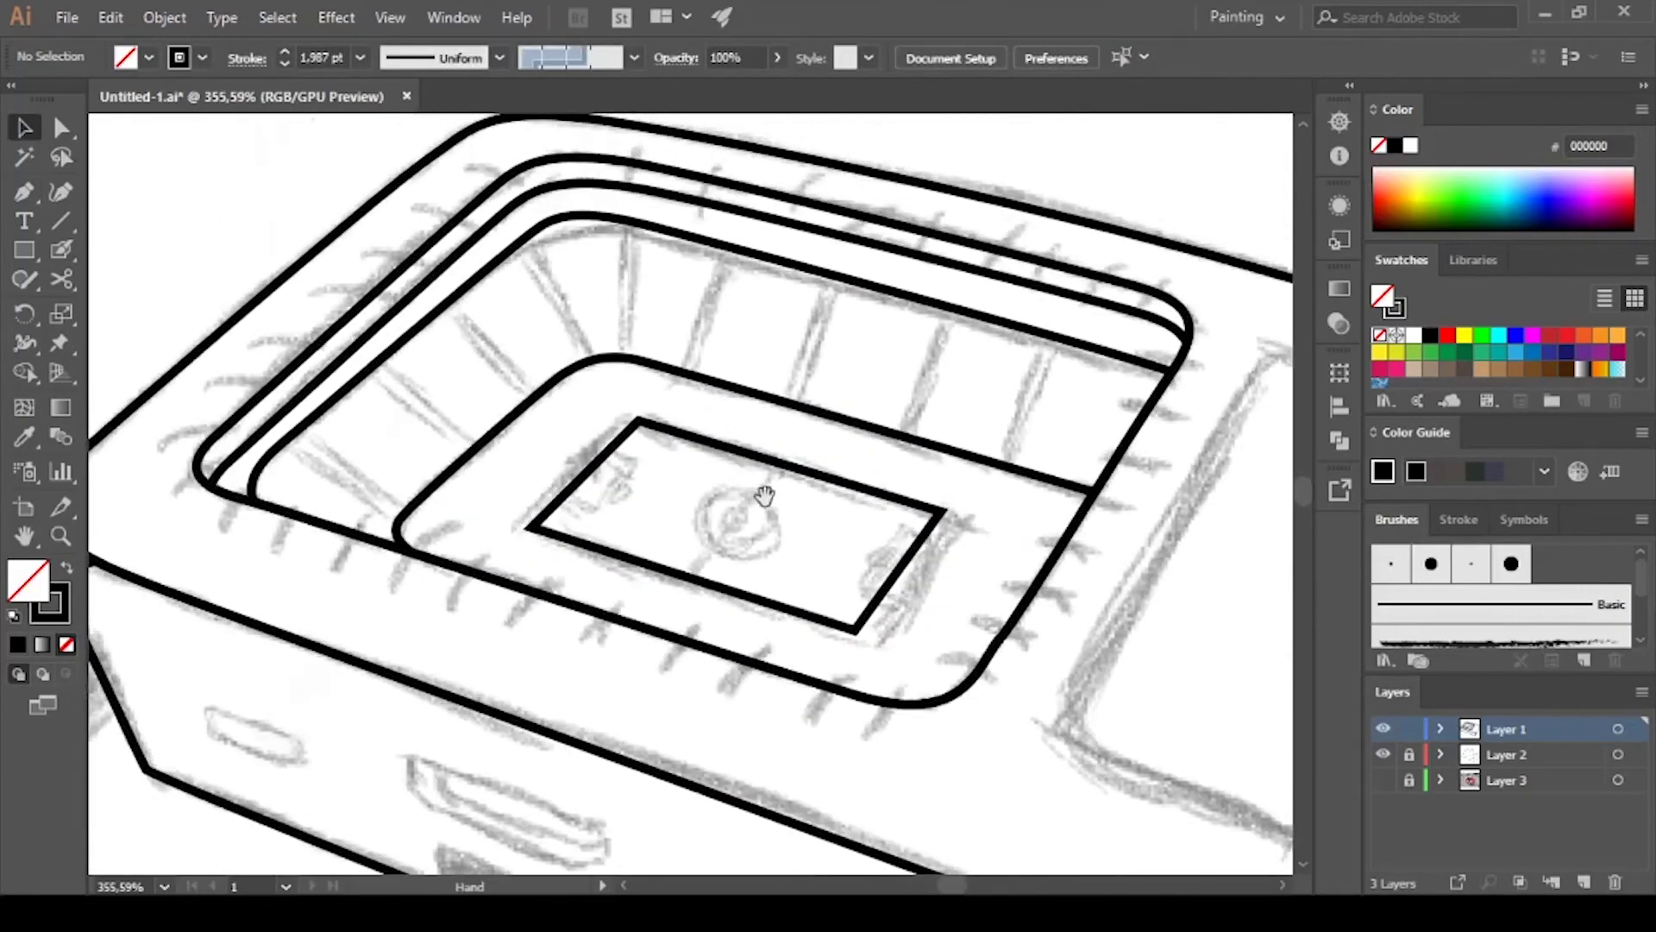
# Draw the first vertical and diagonal seat dividers across the stand
pyautogui.click(530, 269)
pyautogui.moveTo(604, 380); pyautogui.dragTo(639, 388)
pyautogui.click(638, 387)
pyautogui.click(739, 272)
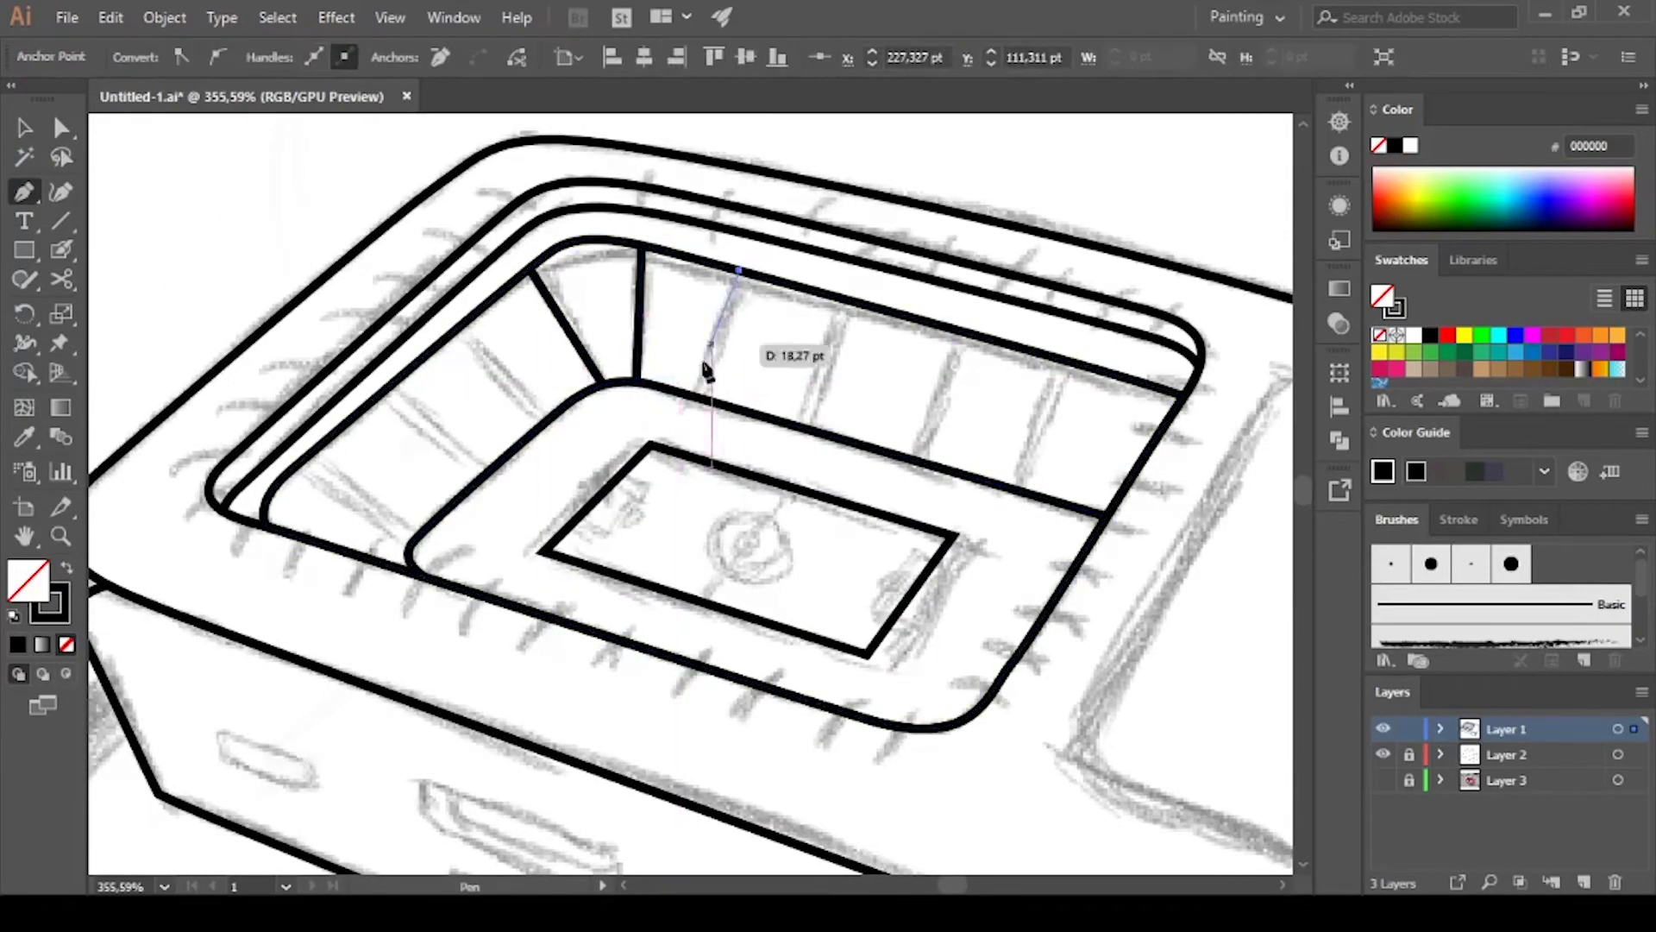
pyautogui.click(701, 396)
pyautogui.press('v')
# Add three more seat dividers across the right side of the stand
pyautogui.press('p')
pyautogui.click(841, 306)
pyautogui.click(804, 423)
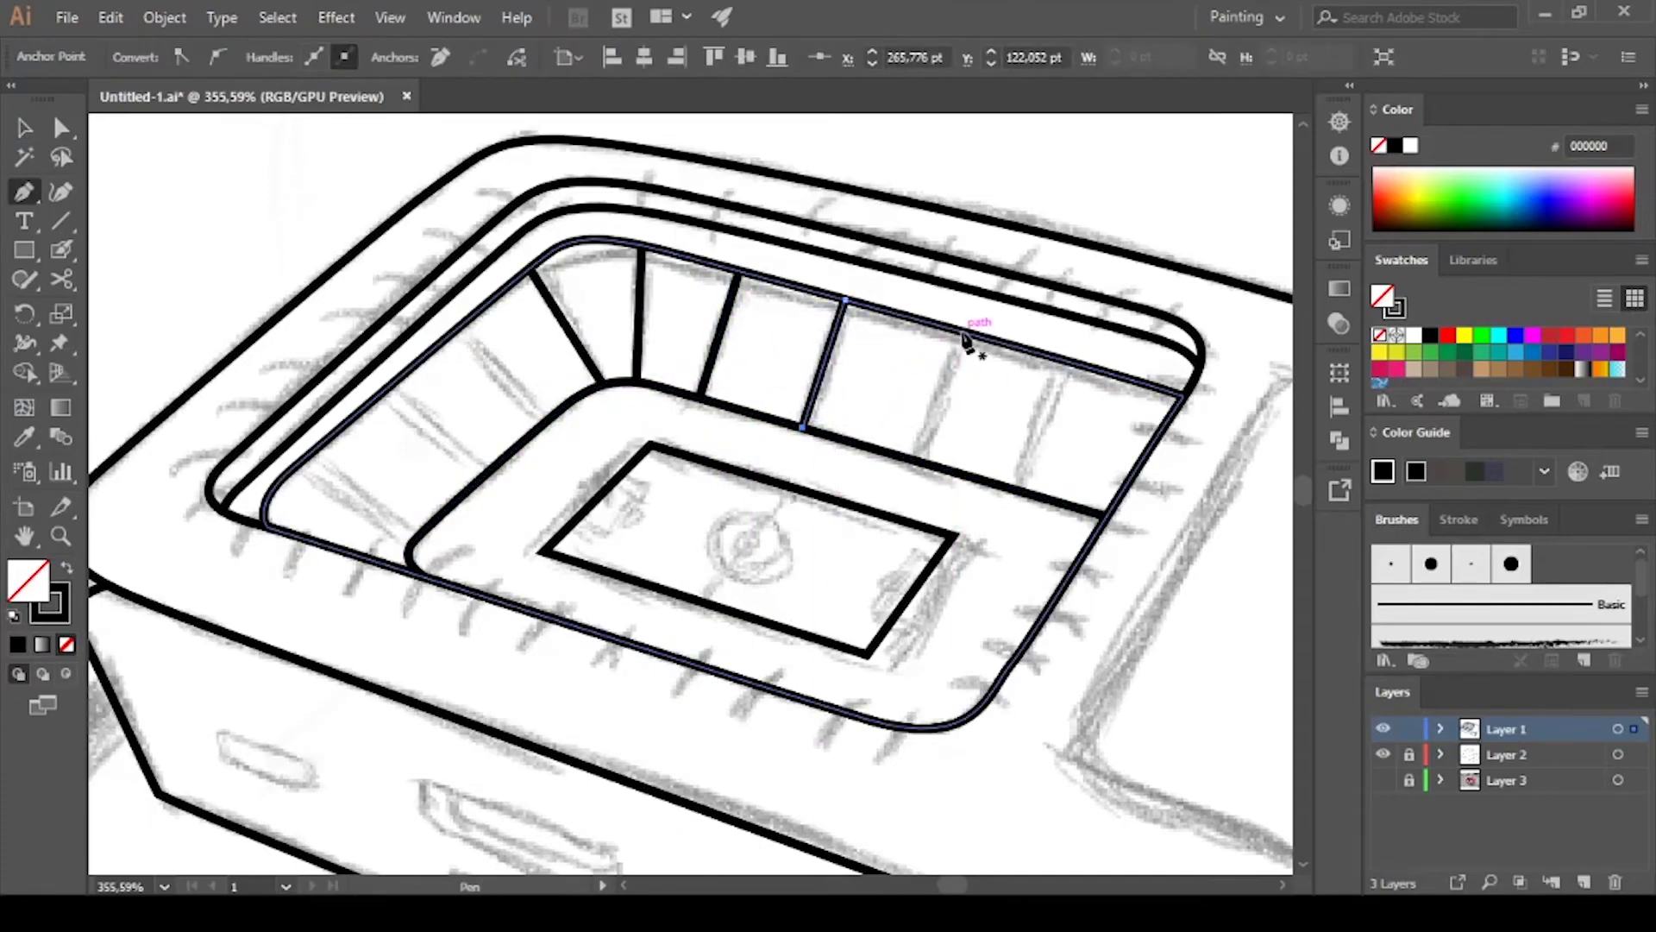
pyautogui.click(960, 335)
pyautogui.click(913, 453)
pyautogui.click(1063, 361)
pyautogui.click(1014, 496)
# Add corner and left-stand seat dividers, nudging one divider slightly left
pyautogui.moveTo(1013, 496); pyautogui.dragTo(1173, 468)
pyautogui.click(617, 304)
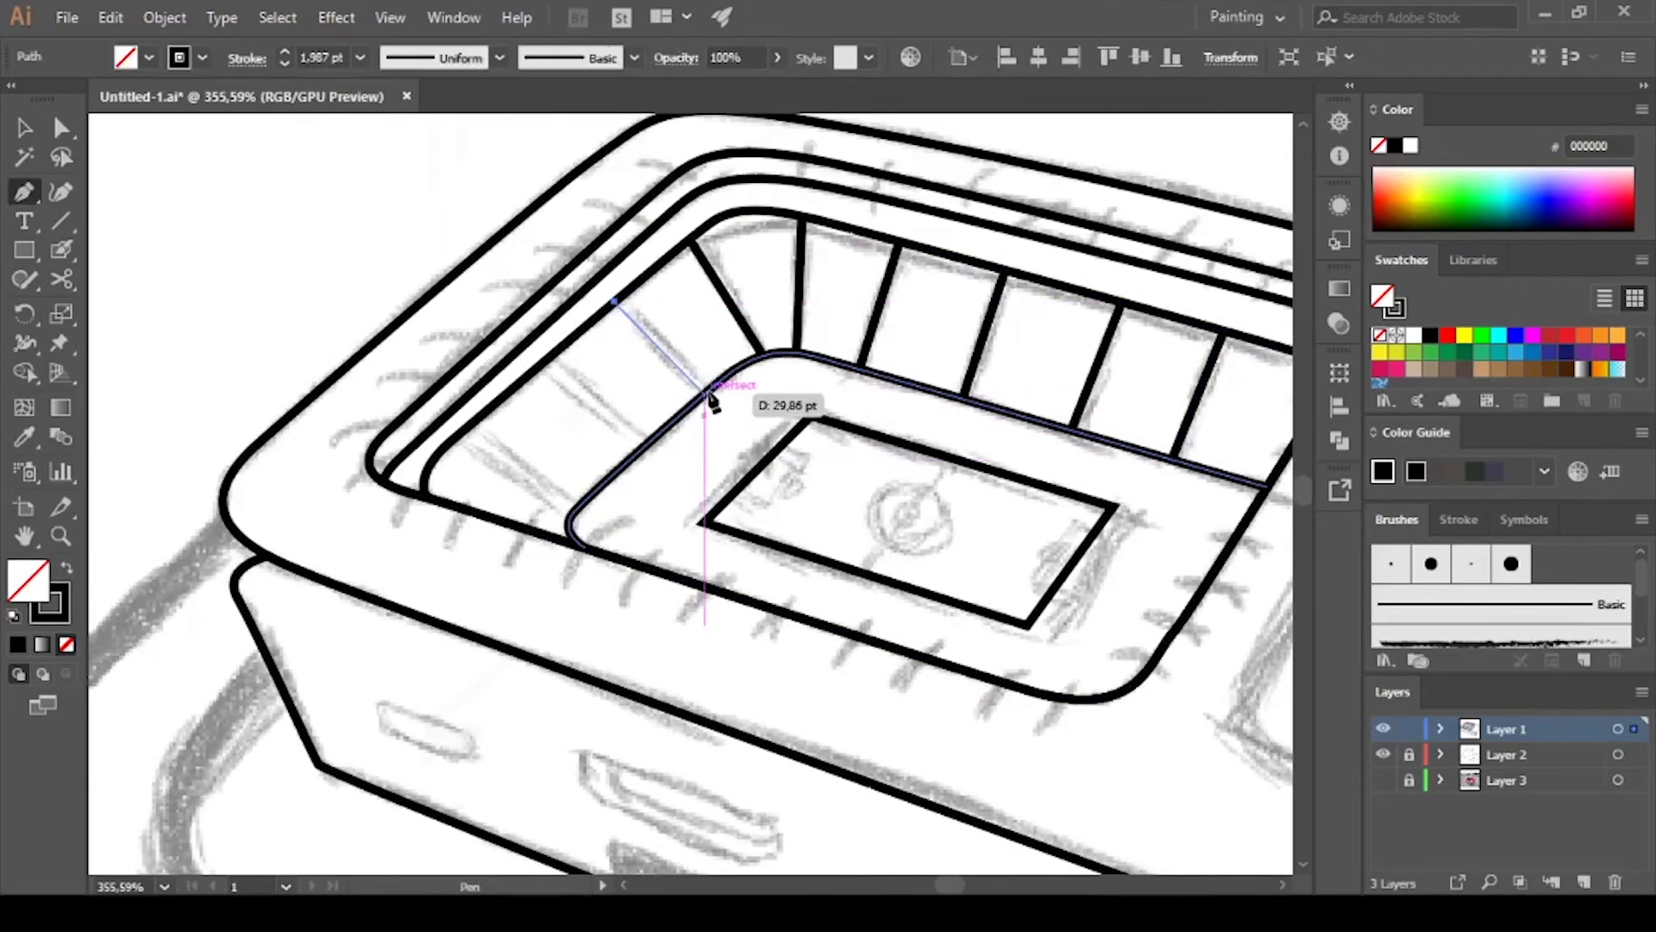
pyautogui.click(707, 387)
pyautogui.click(544, 363)
pyautogui.click(648, 453)
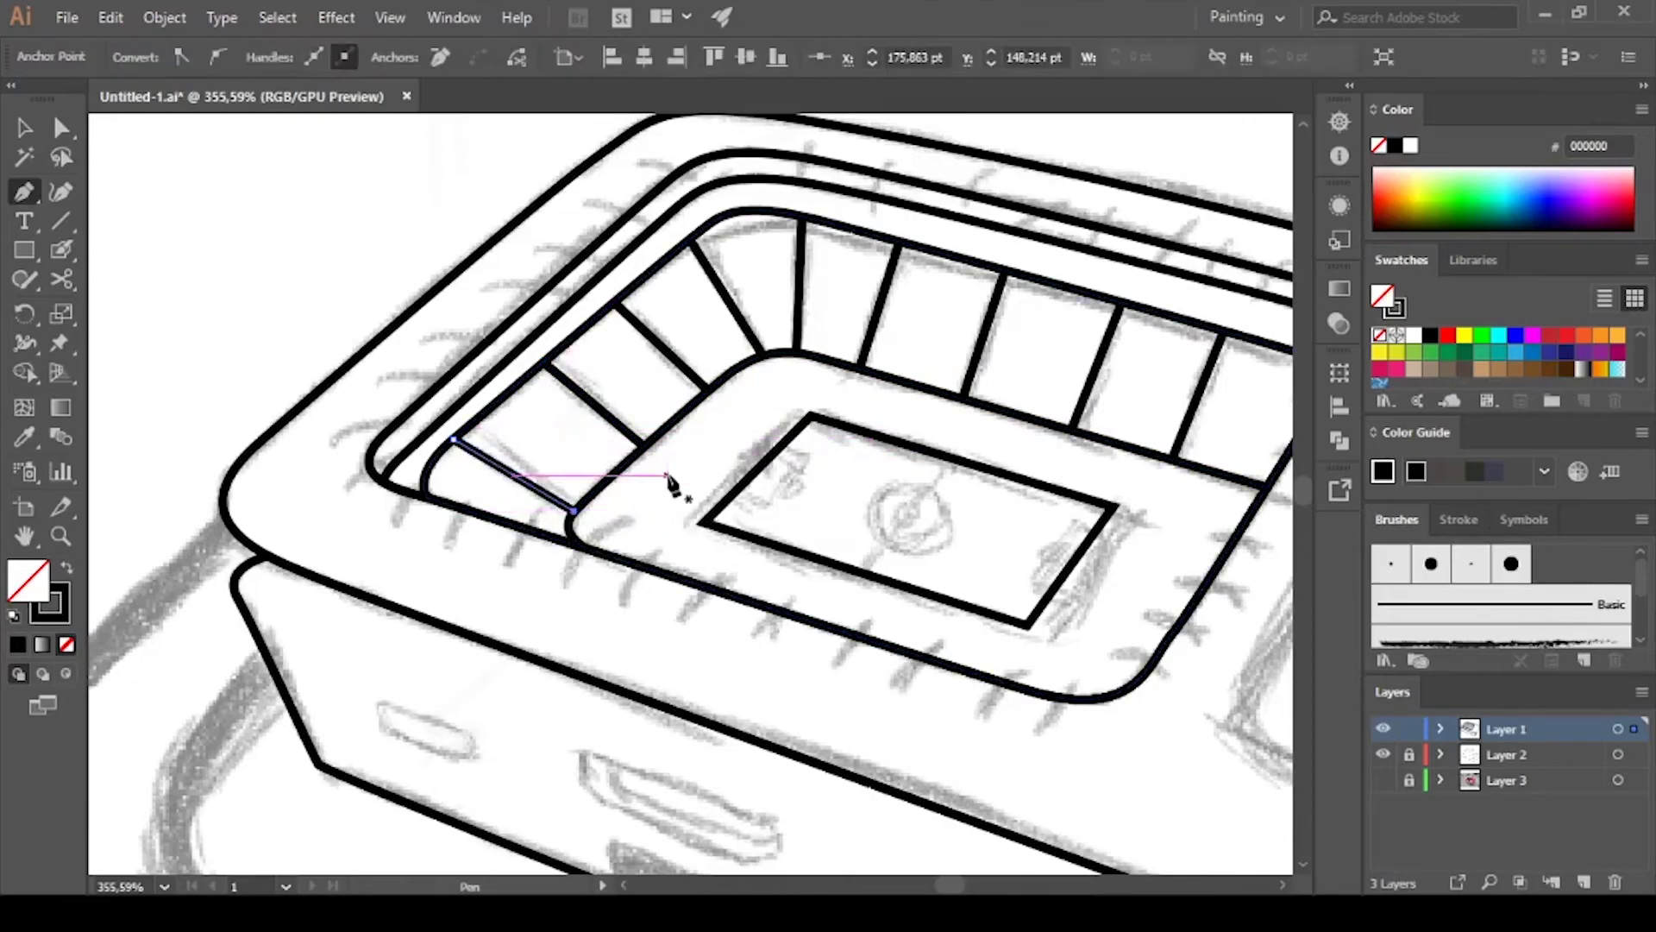
pyautogui.moveTo(684, 481); pyautogui.dragTo(586, 408)
pyautogui.press('v')
pyautogui.press('a')
pyautogui.moveTo(458, 302); pyautogui.dragTo(448, 295)
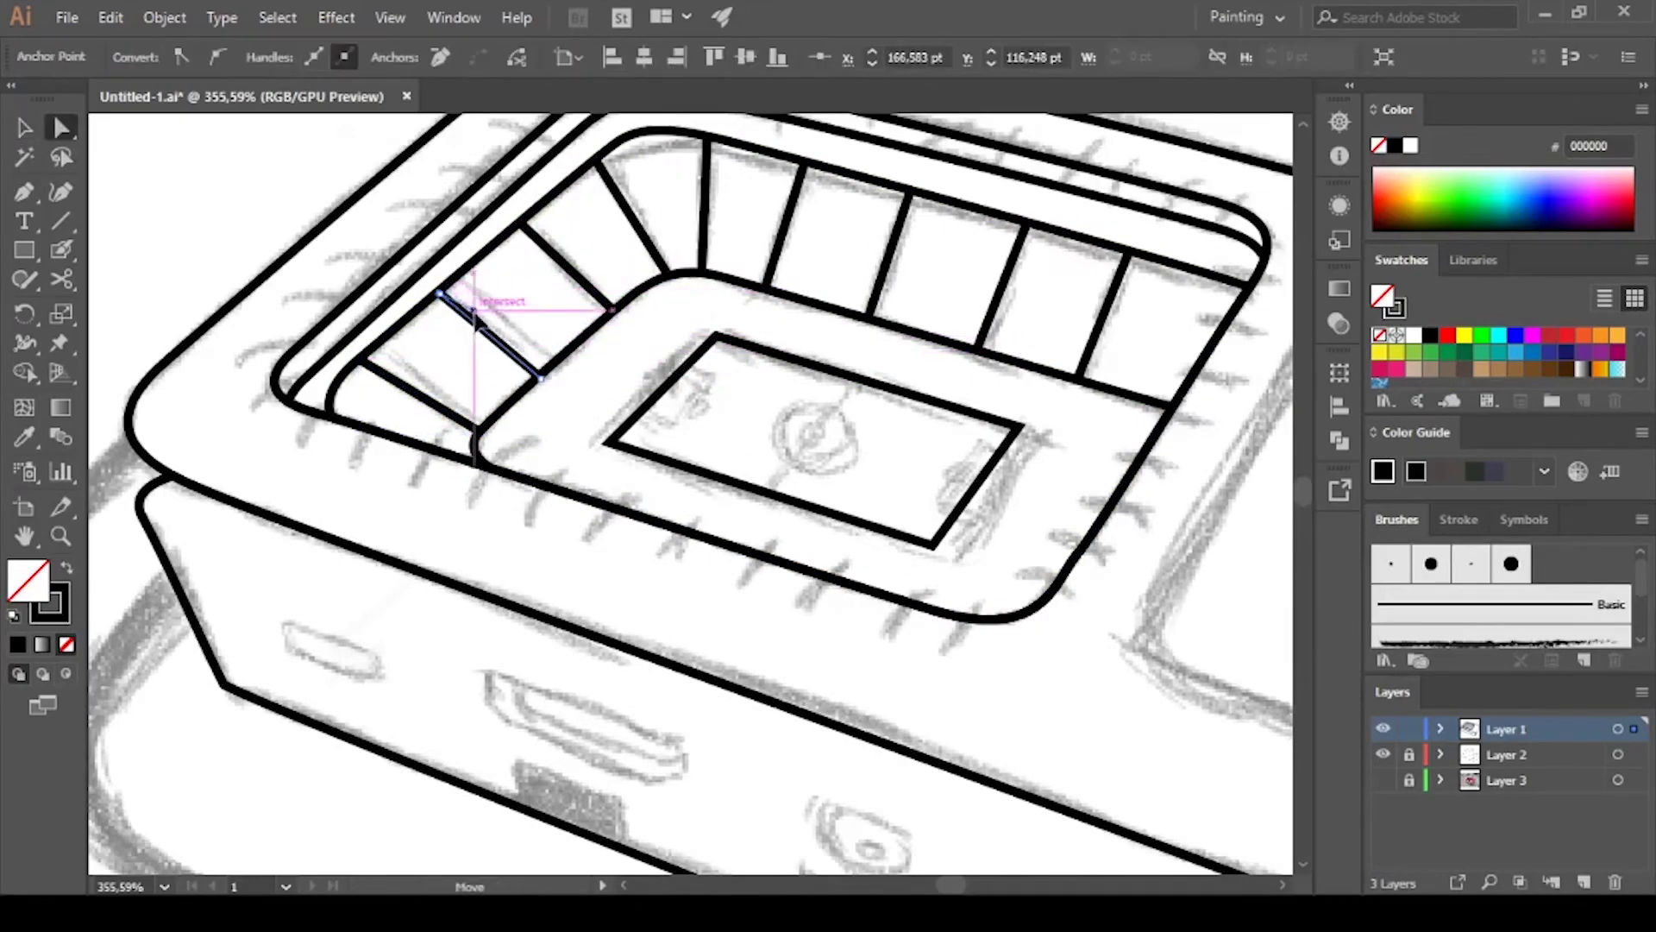
pyautogui.press('v')
# Place an offset copy of the rounded rim inside the seating bowl
pyautogui.moveTo(598, 434)
pyautogui.mouseDown()
pyautogui.moveTo(522, 518)
pyautogui.moveTo(543, 495)
pyautogui.mouseUp()
pyautogui.keyDown('alt'); pyautogui.moveTo(862, 321); pyautogui.dragTo(809, 383); pyautogui.keyUp('alt')
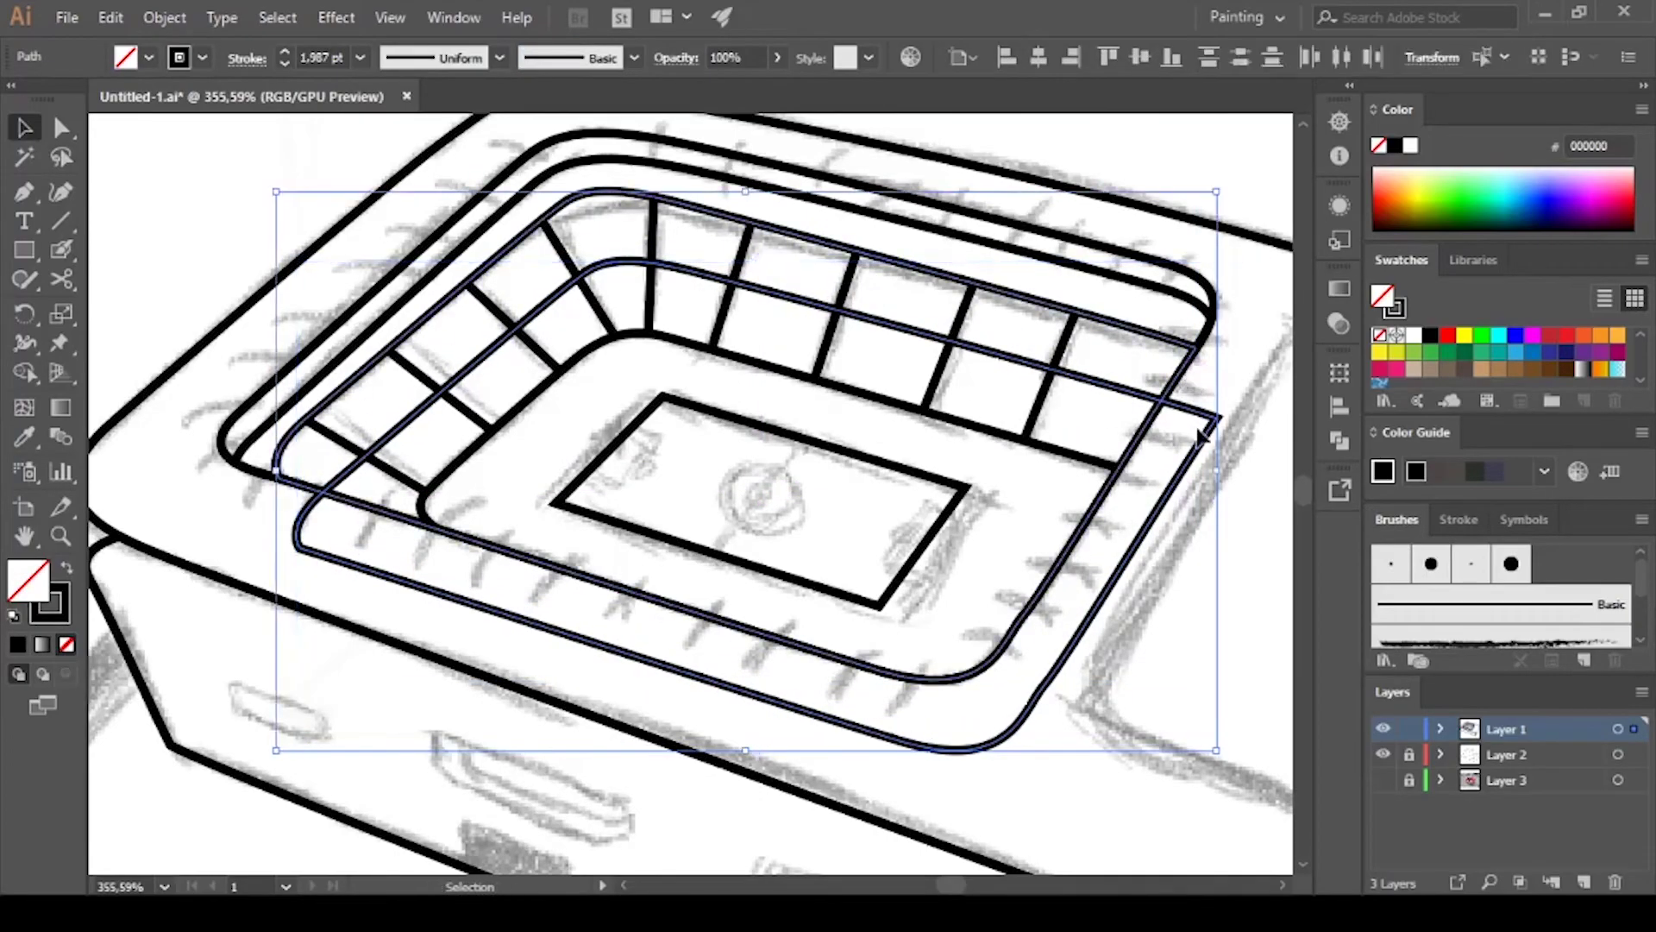
pyautogui.hscroll(5, 1084, 540)
# Trace the rounded rectangular panel outline beside the bowl
pyautogui.hotkey('ctrl', 'shift', 'a')
pyautogui.press('p')
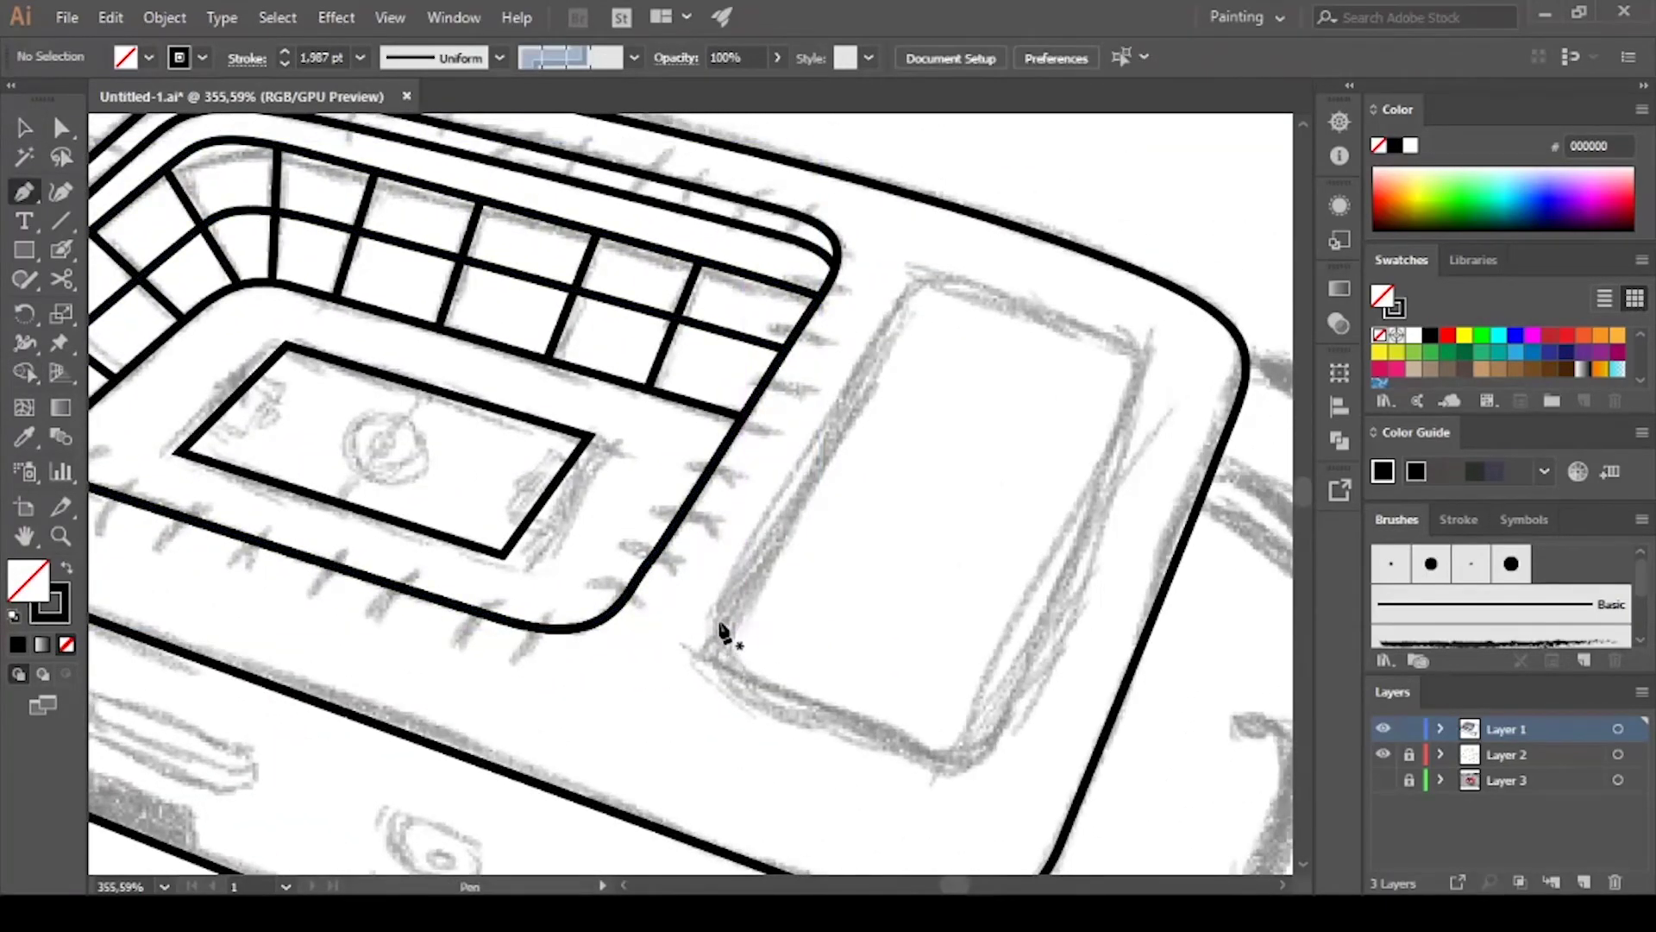
pyautogui.click(726, 614)
pyautogui.click(964, 283)
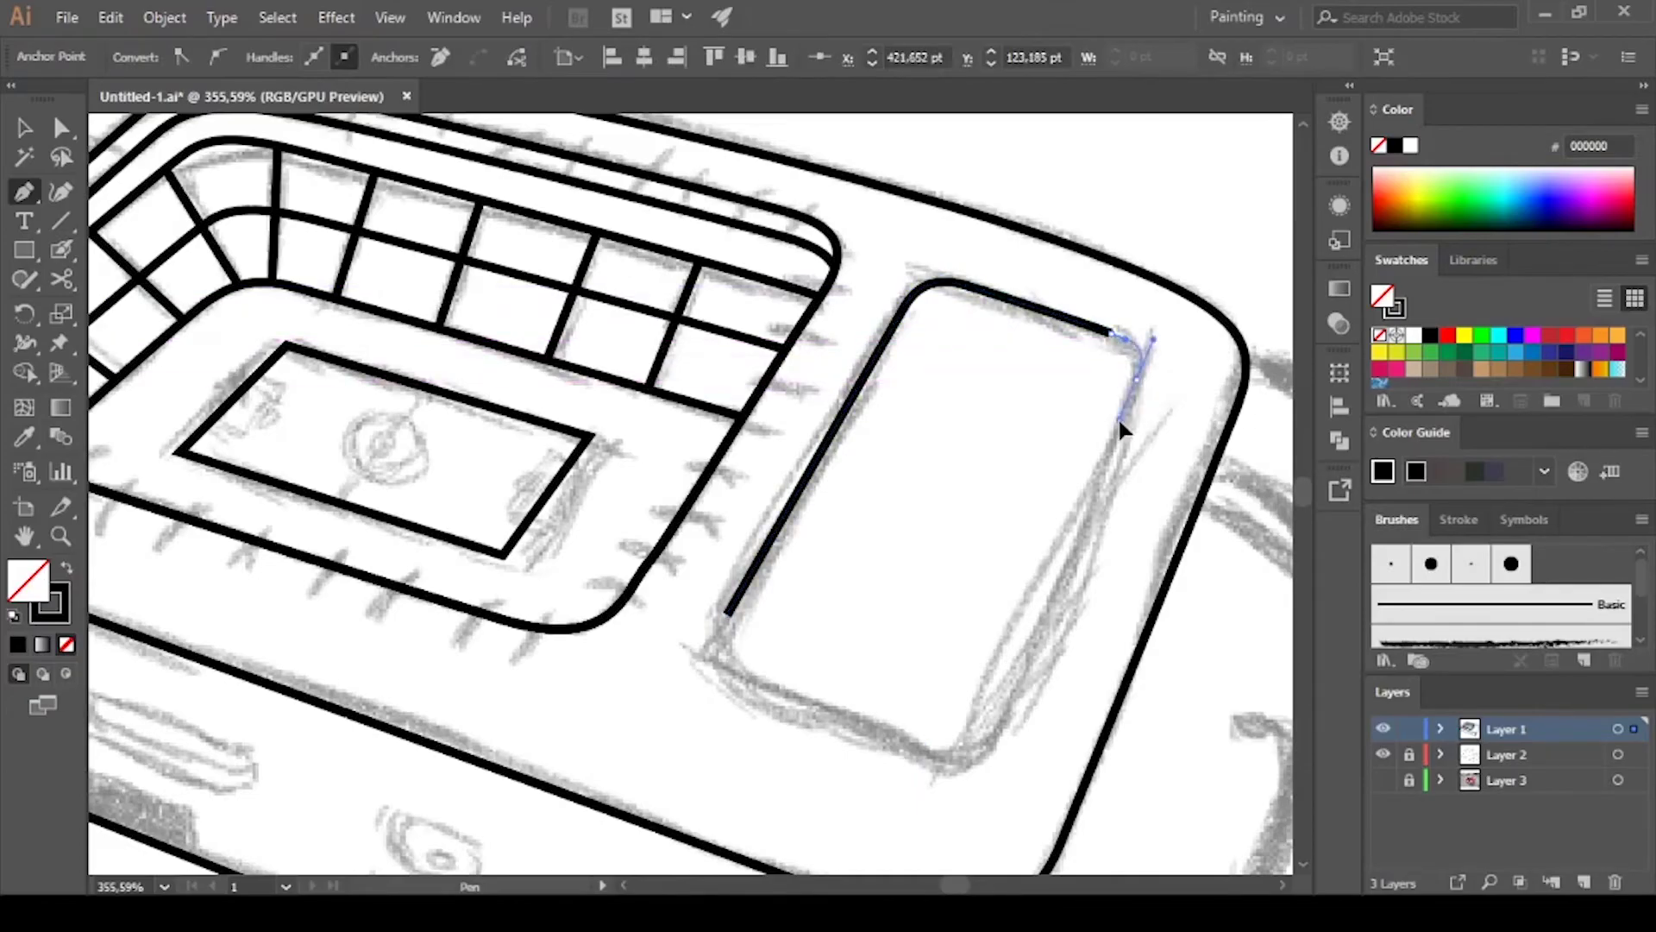
pyautogui.click(726, 614)
pyautogui.hotkey('ctrl', 'shift', 'a')
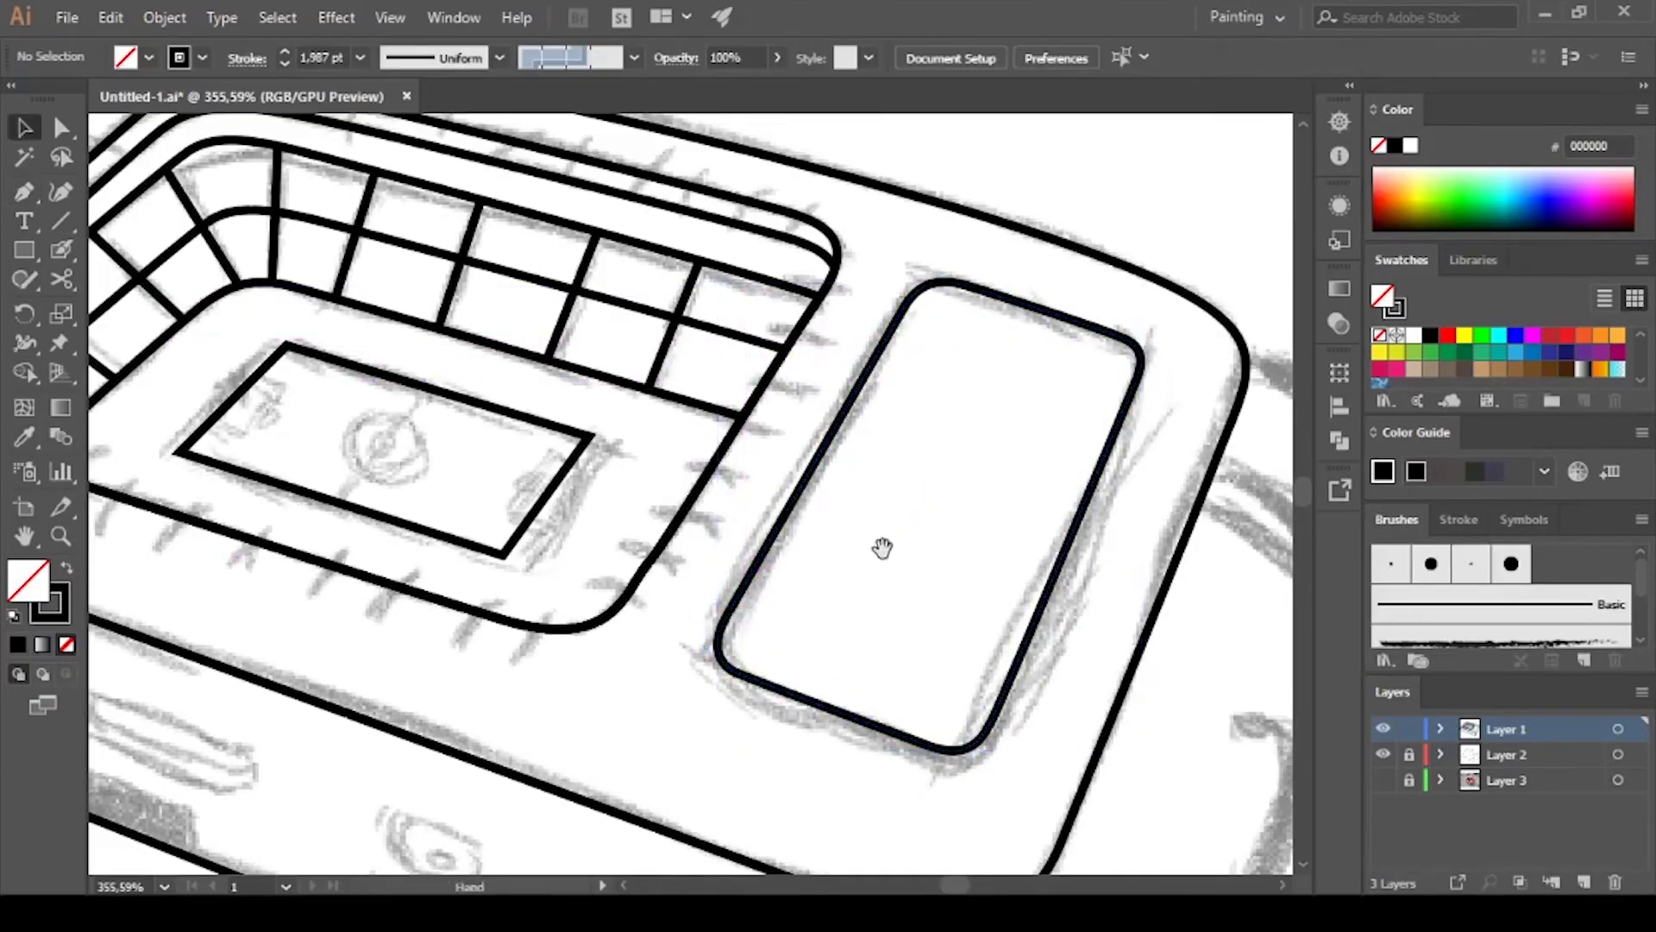
# Draw the first port opening on the side wall and fill it solid black
pyautogui.press('z')
pyautogui.moveTo(863, 591); pyautogui.dragTo(699, 536)
pyautogui.moveTo(586, 548)
pyautogui.mouseDown()
pyautogui.moveTo(677, 509)
pyautogui.moveTo(664, 439)
pyautogui.mouseUp()
pyautogui.press('p')
pyautogui.click(510, 485)
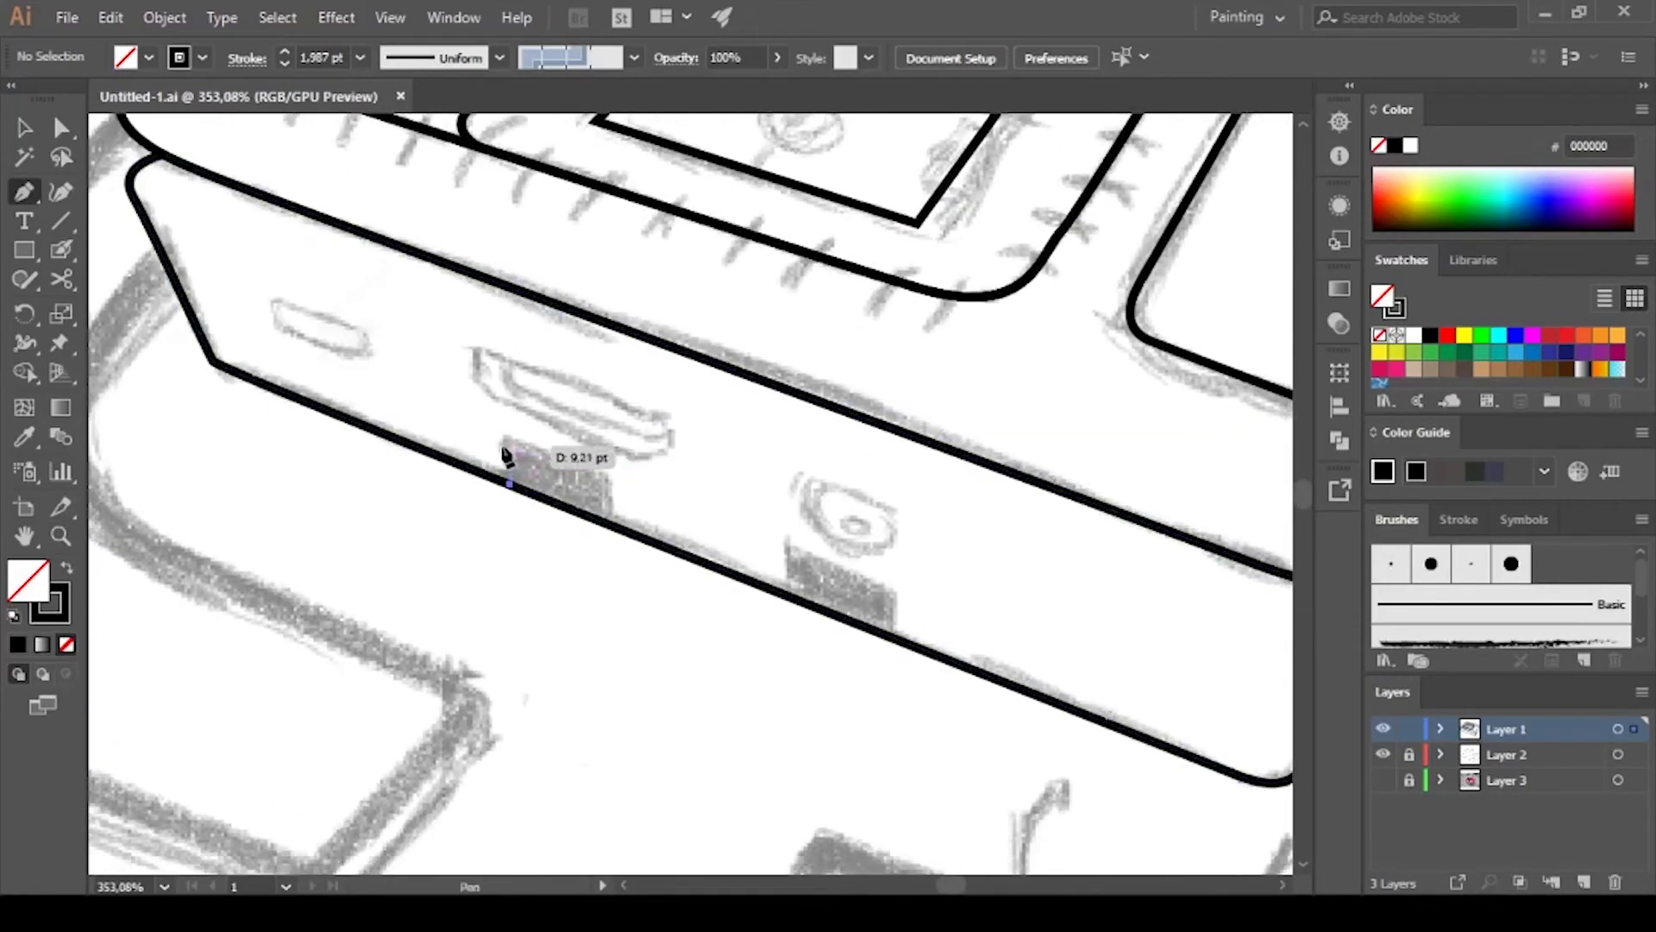
pyautogui.click(509, 438)
pyautogui.hotkey('shift', 'x')
# Duplicate the black port further along the side wall
pyautogui.press('a')
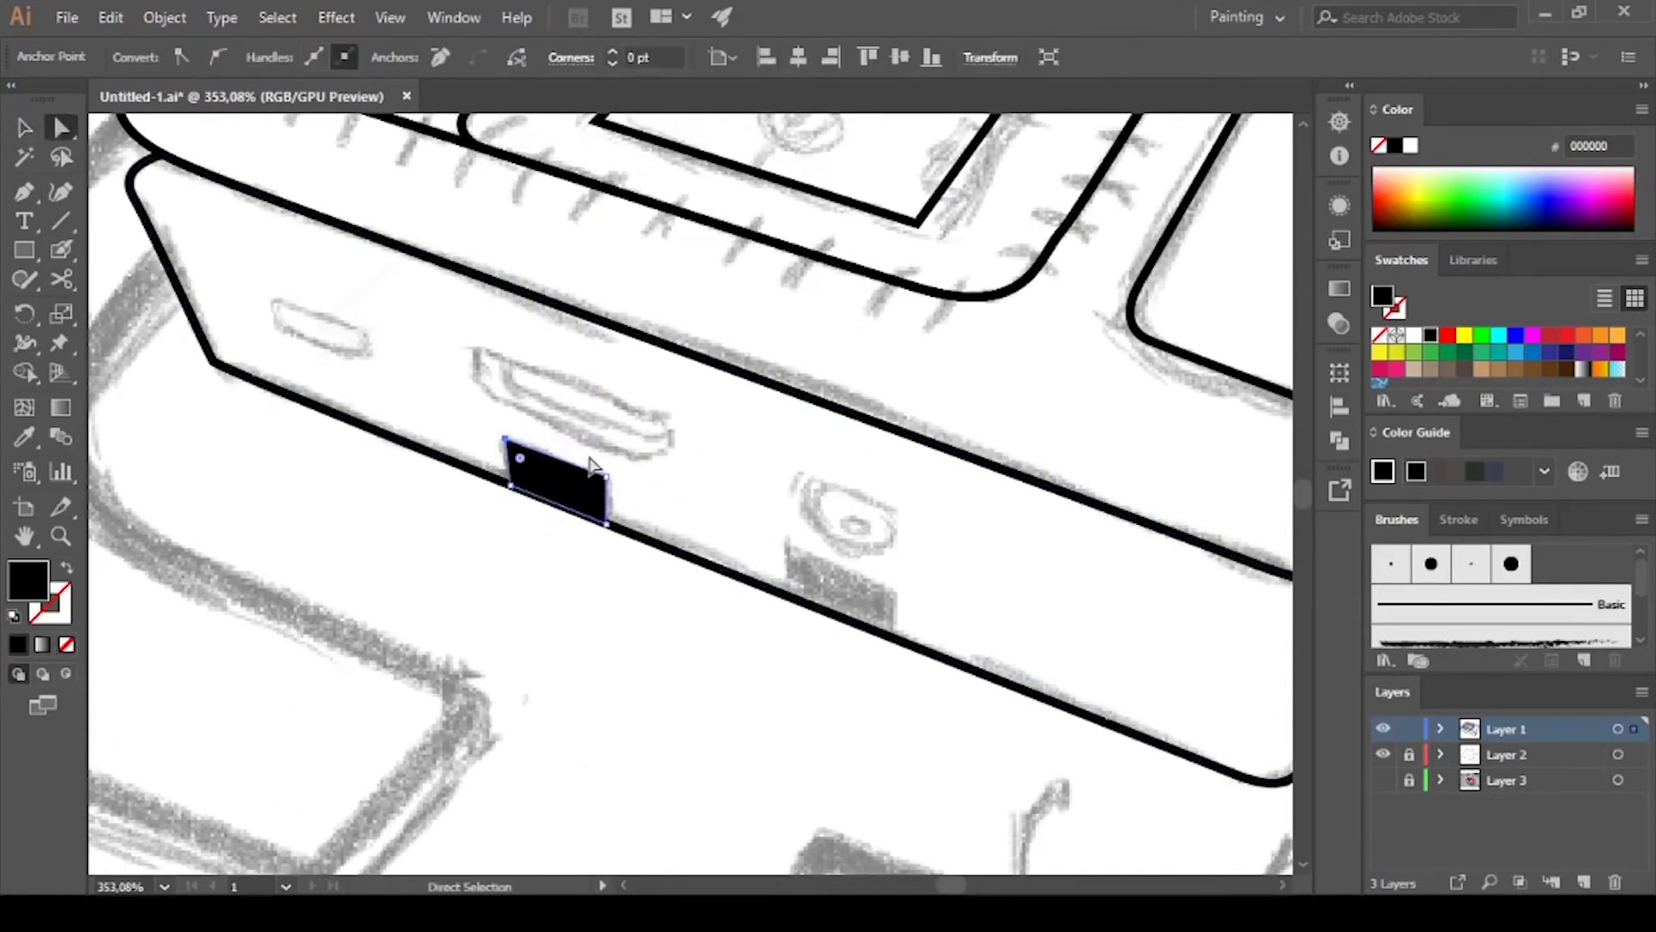
pyautogui.press('v')
pyautogui.moveTo(574, 483); pyautogui.dragTo(854, 596)
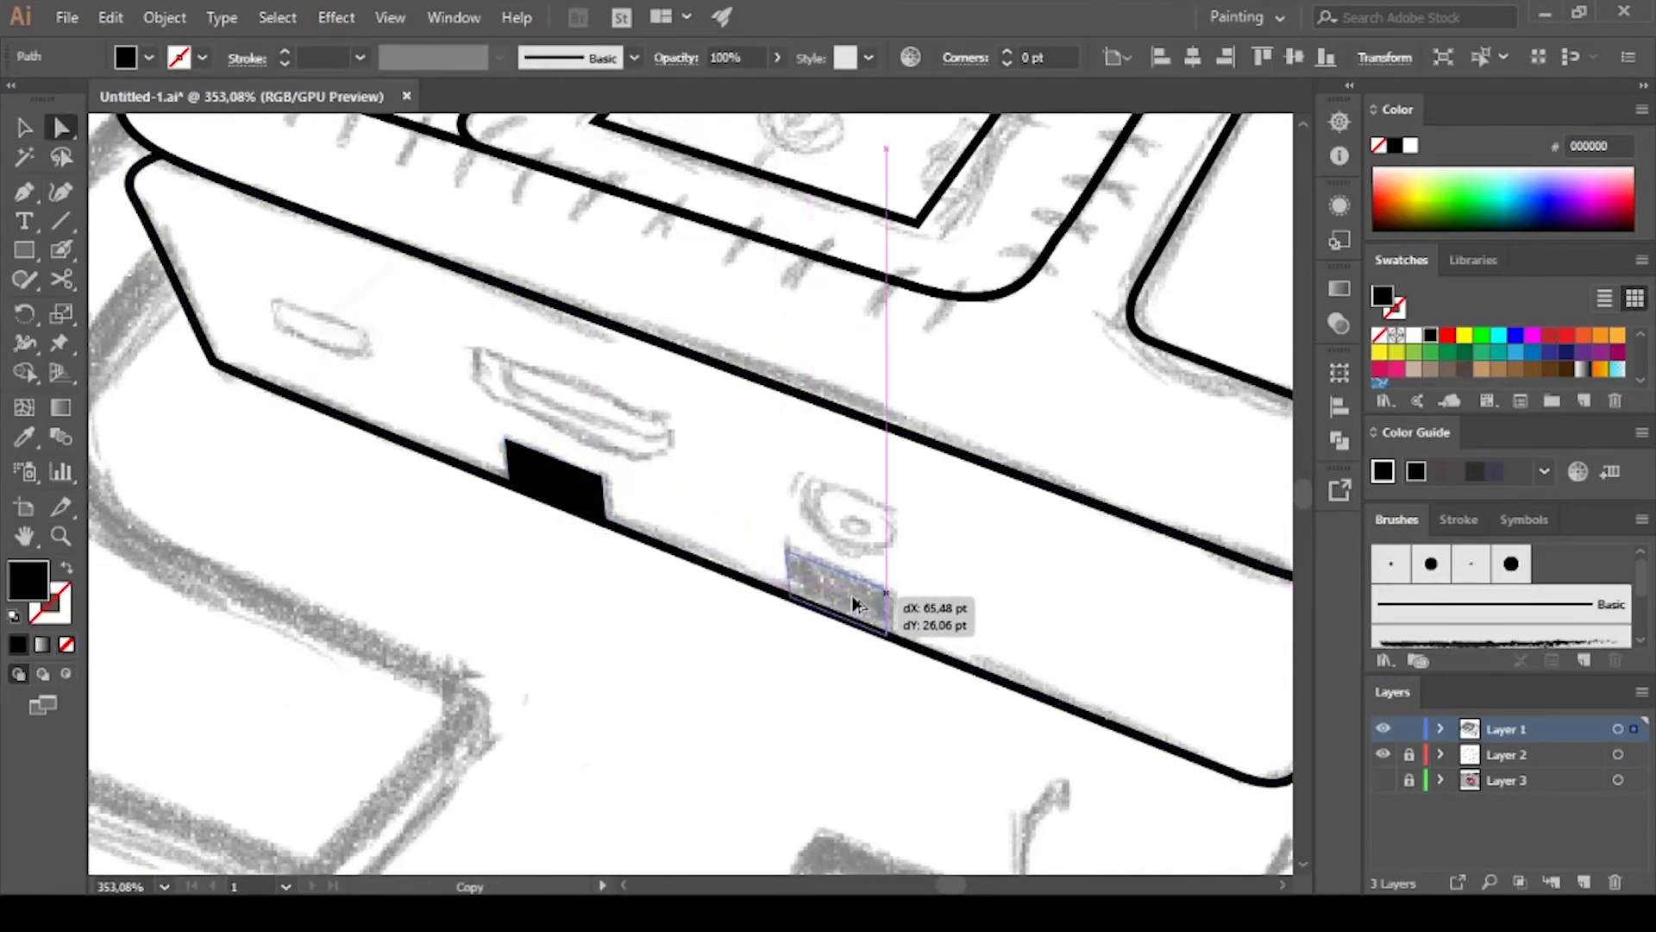
pyautogui.click(923, 587)
pyautogui.press('z')
pyautogui.hotkey('ctrl', '0')
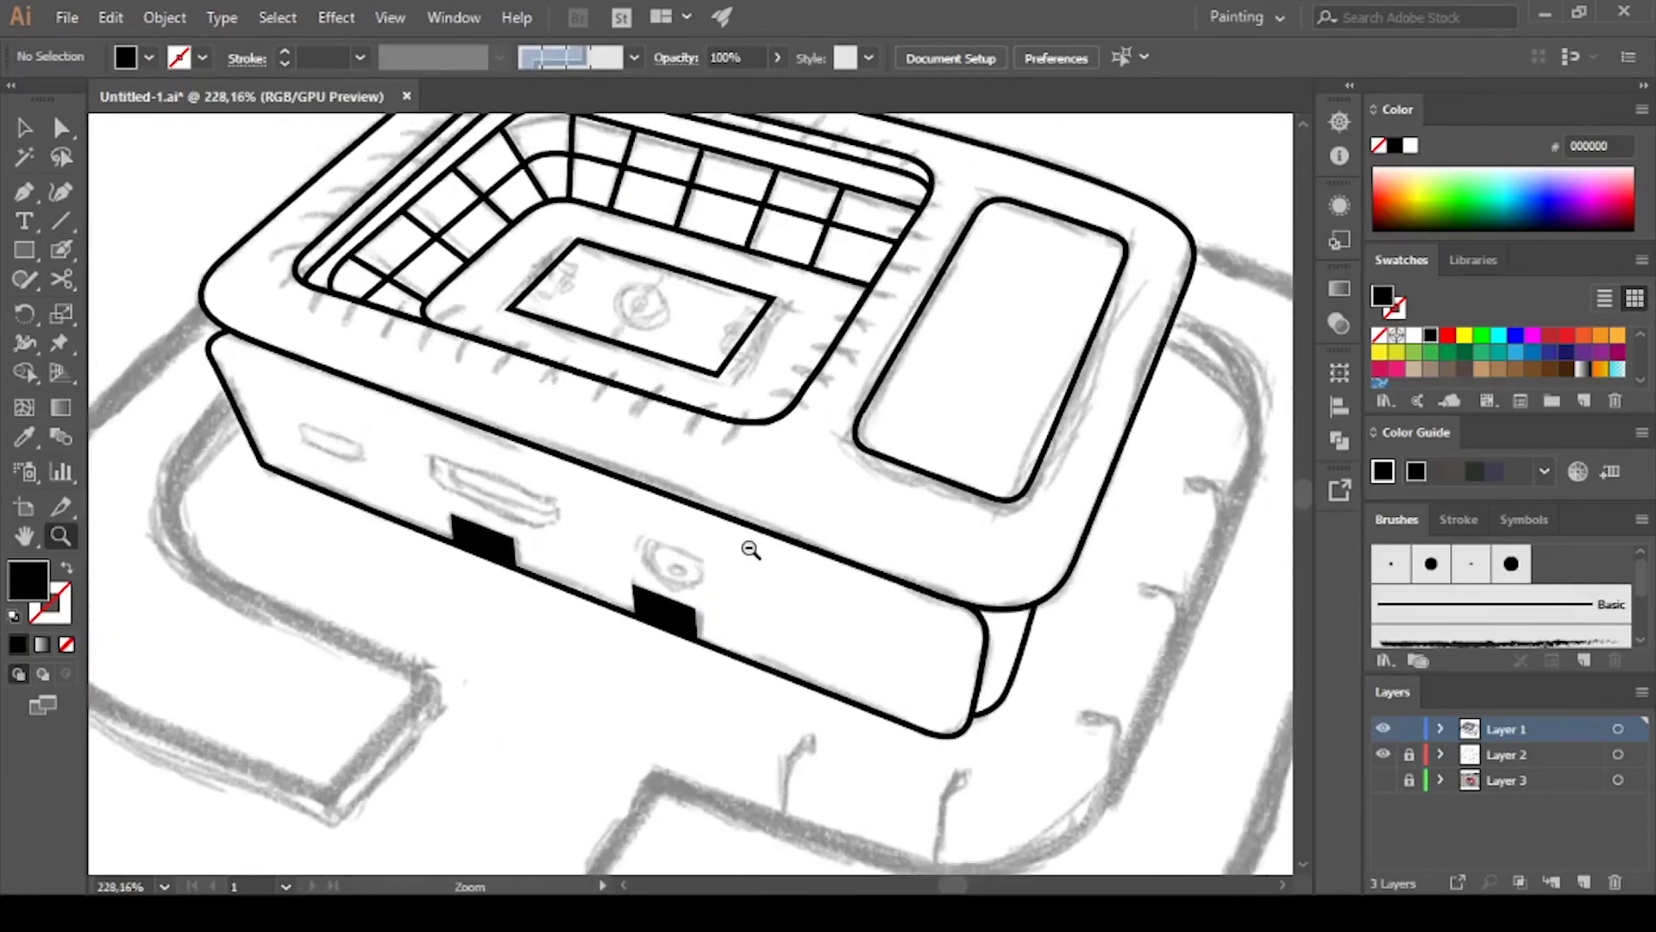
# Start tracing the base platform's rounded outline with no fill
pyautogui.moveTo(747, 548)
pyautogui.mouseDown()
pyautogui.moveTo(770, 458)
pyautogui.moveTo(690, 528)
pyautogui.mouseUp()
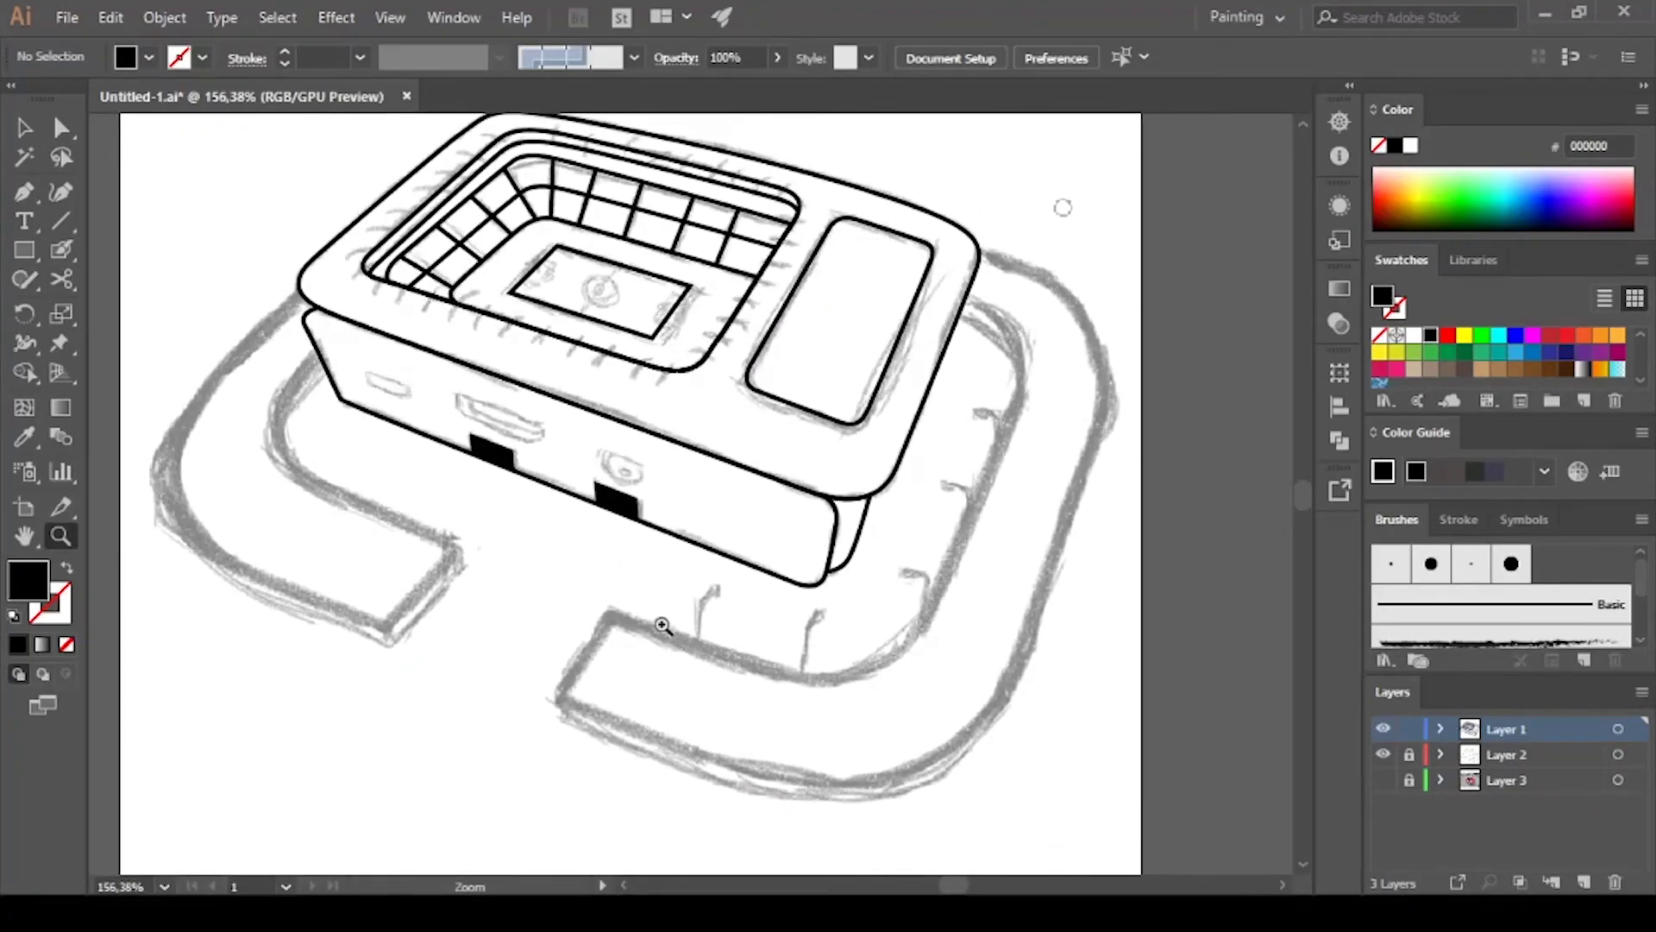
pyautogui.scroll(-3, 662, 625)
pyautogui.scroll(1, 638, 557)
pyautogui.press('p')
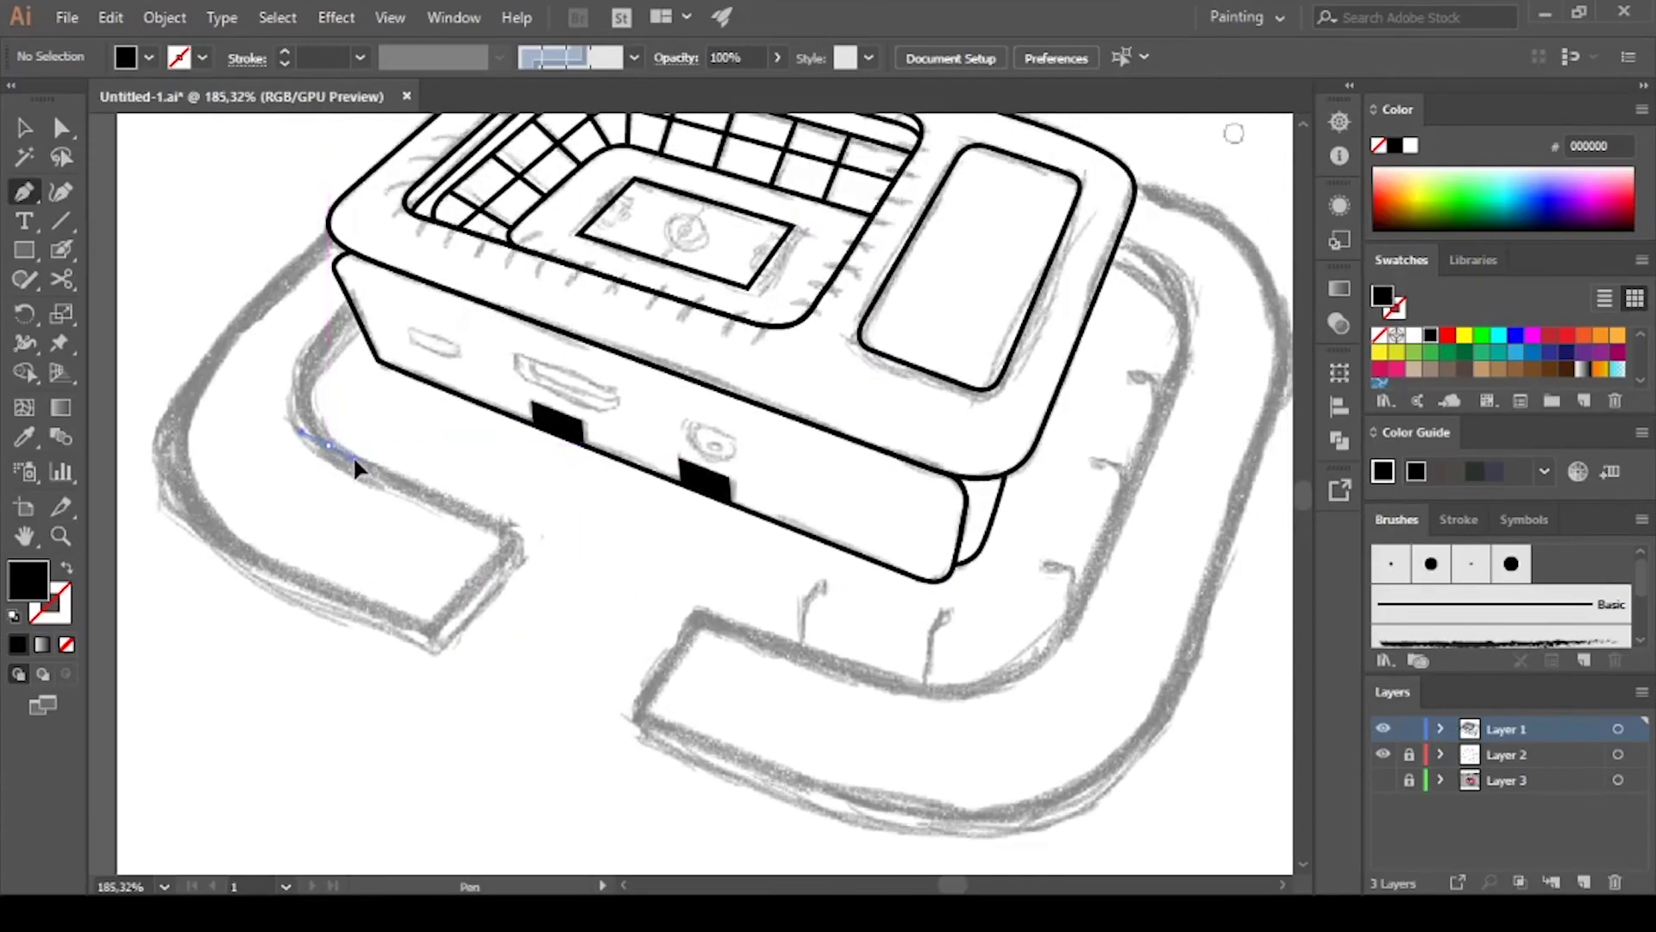
pyautogui.click(902, 690)
pyautogui.moveTo(1033, 625); pyautogui.dragTo(848, 686)
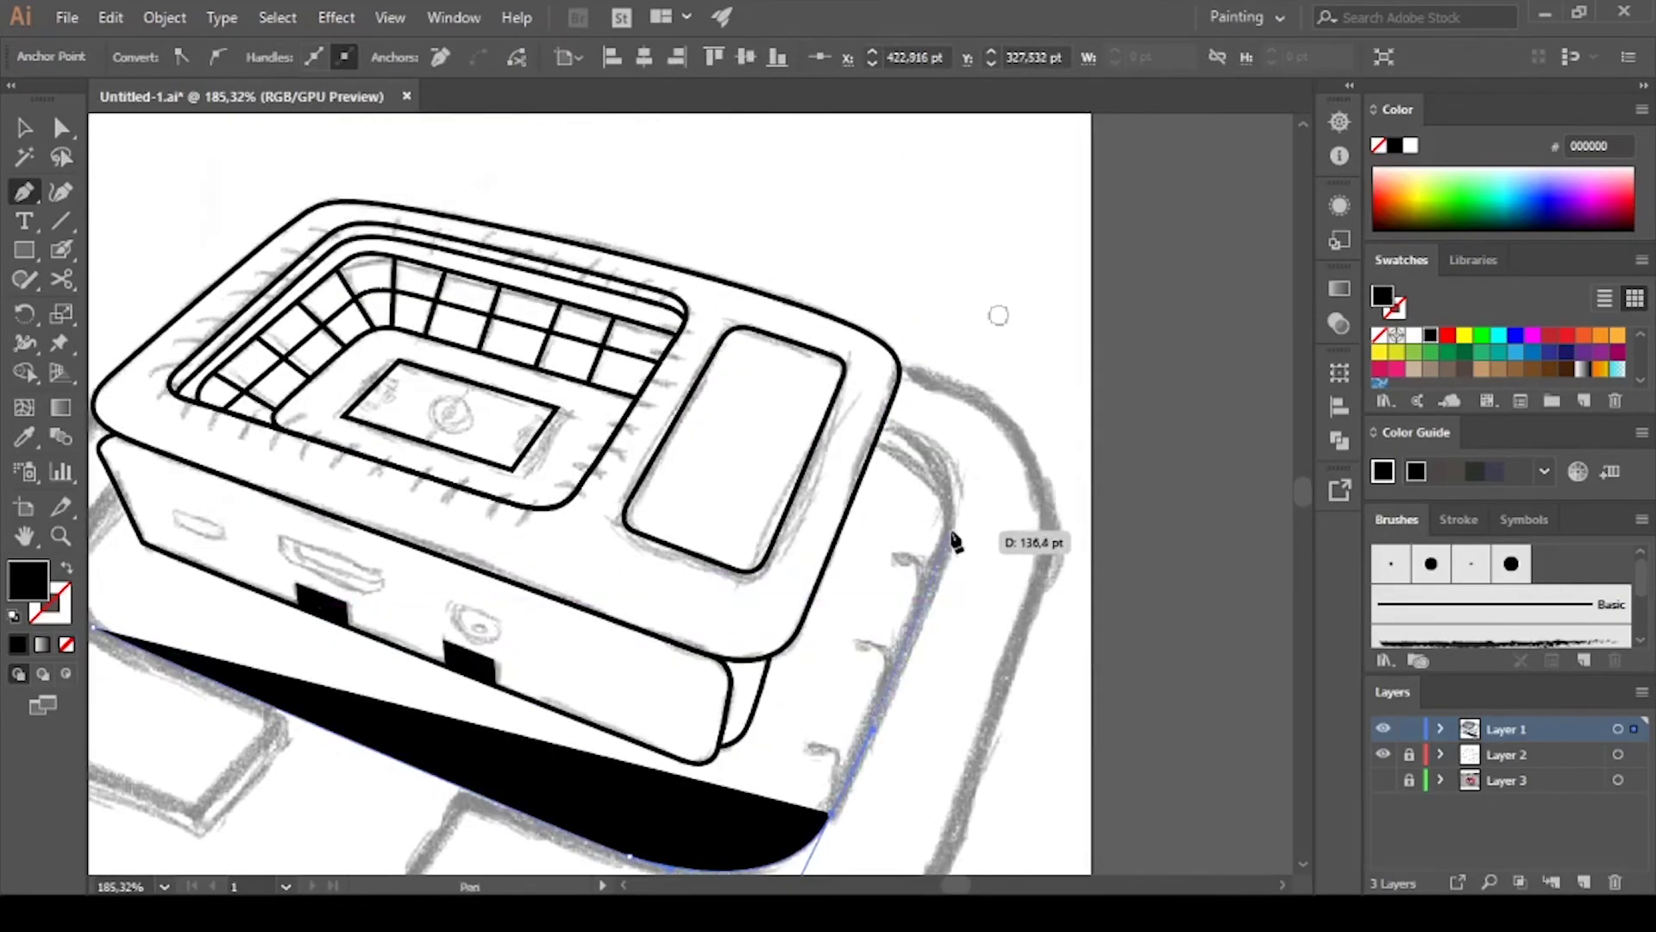
pyautogui.click(917, 451)
pyautogui.hotkey('shift', 'x')
# Finish curving the base outline around its left side and lower end
pyautogui.scroll(3, 858, 414)
pyautogui.hscroll(-5, 857, 414)
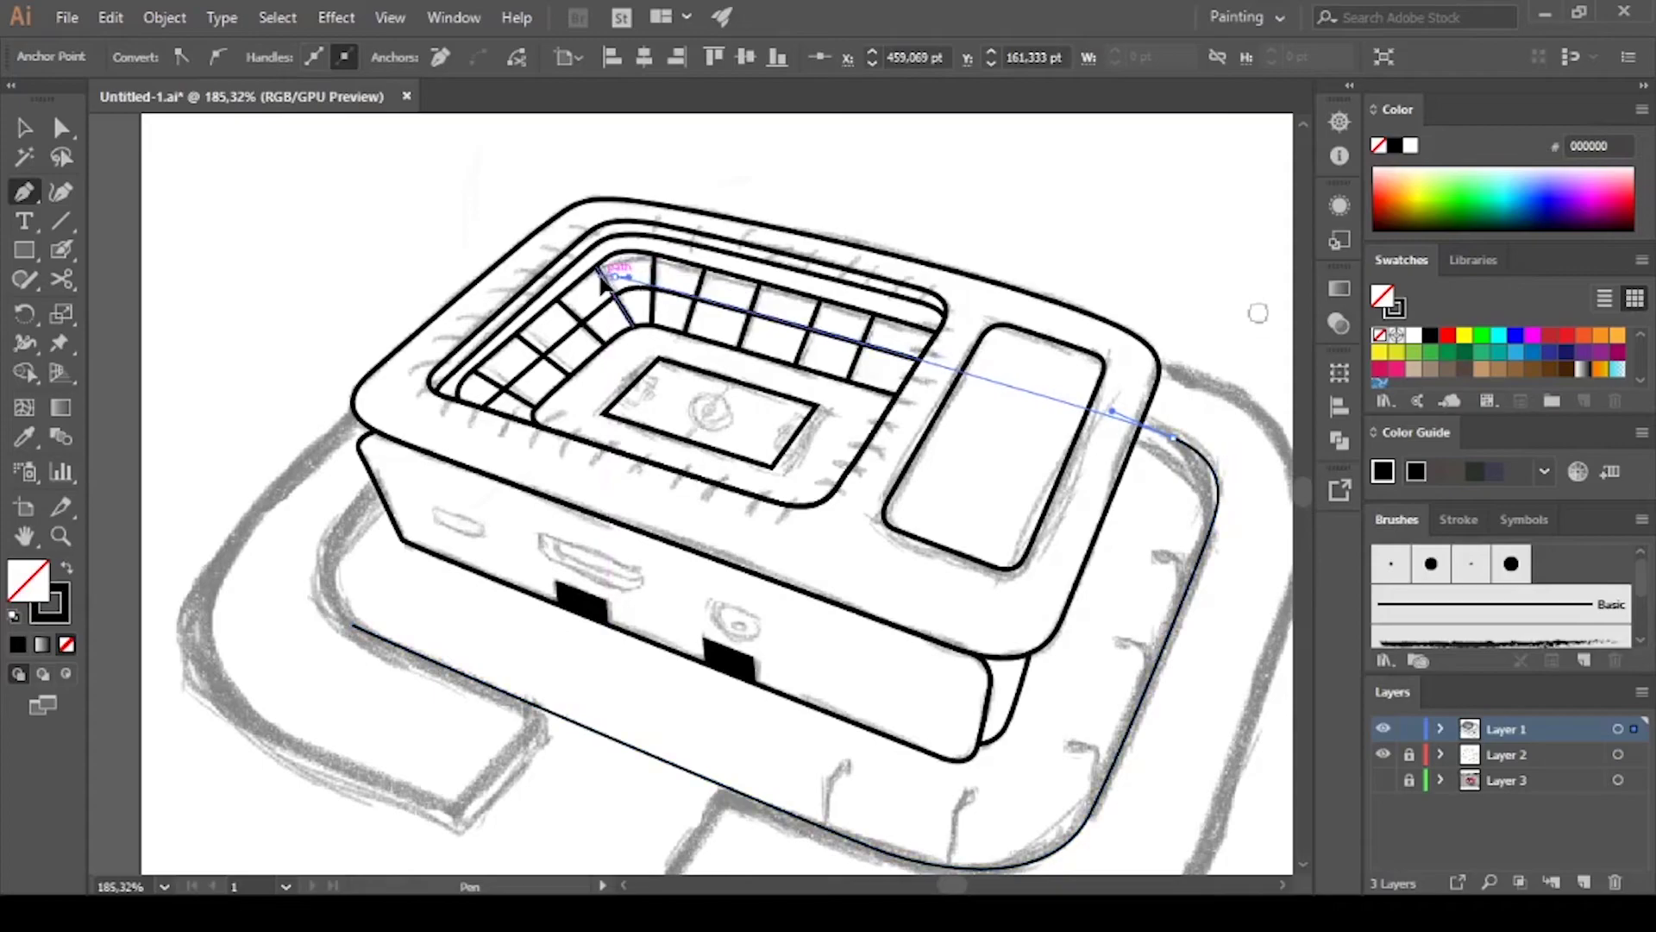
pyautogui.moveTo(603, 275); pyautogui.dragTo(665, 297)
pyautogui.click(353, 518)
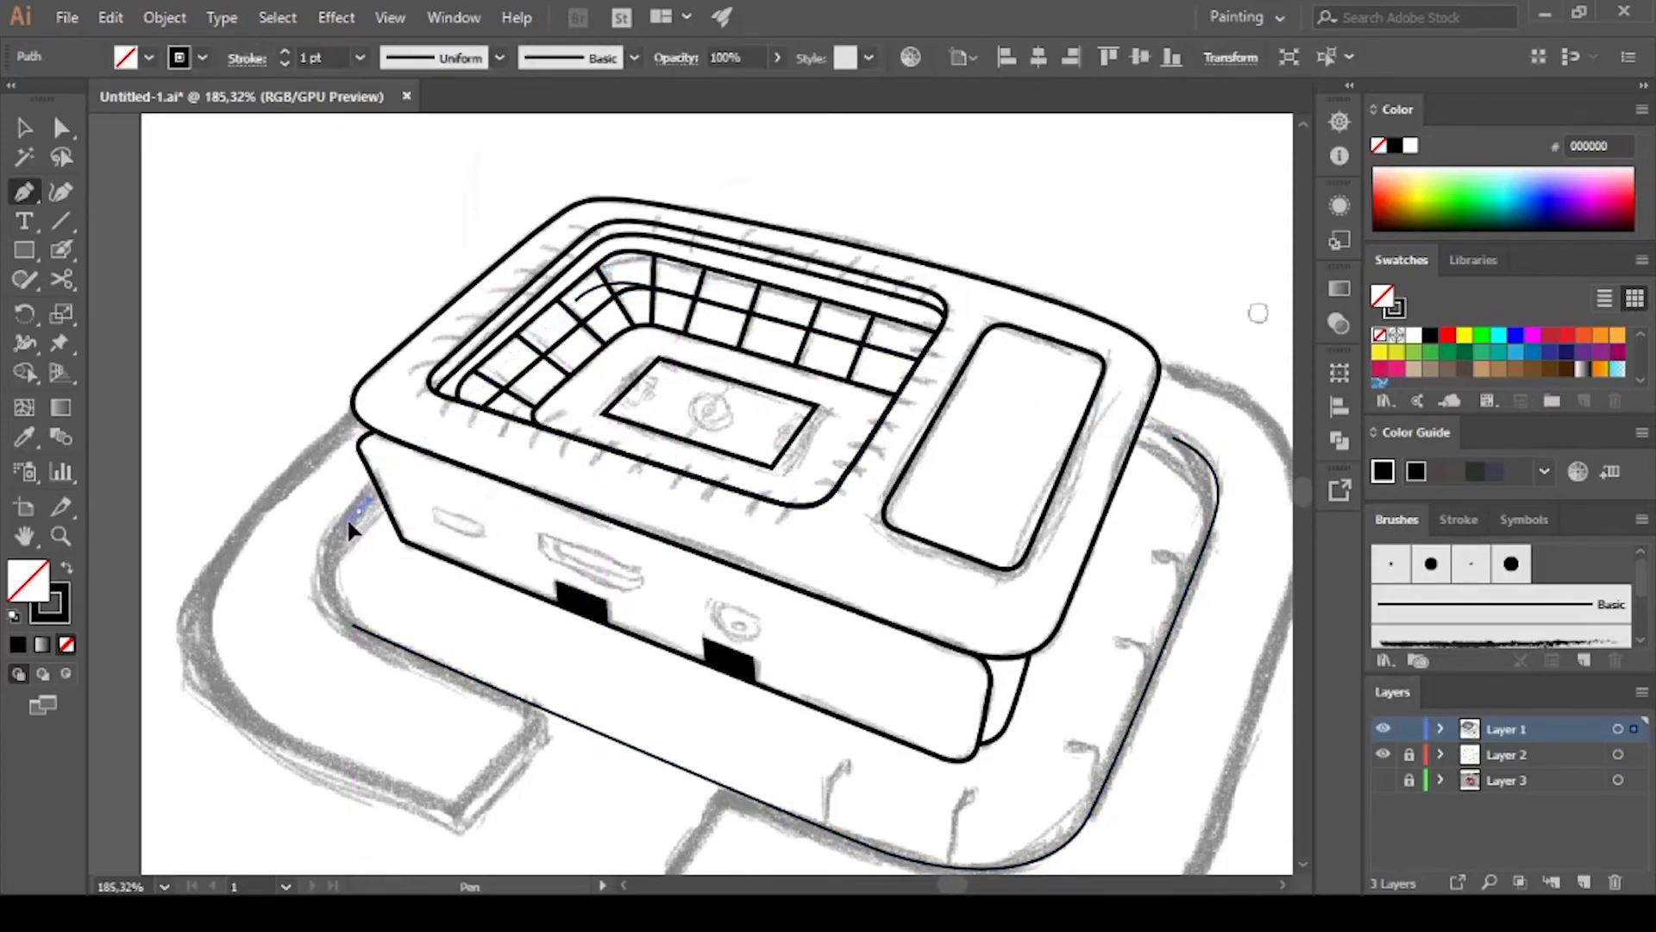
pyautogui.moveTo(353, 625); pyautogui.dragTo(414, 664)
pyautogui.keyDown('ctrl'); pyautogui.click(437, 592); pyautogui.keyUp('ctrl')
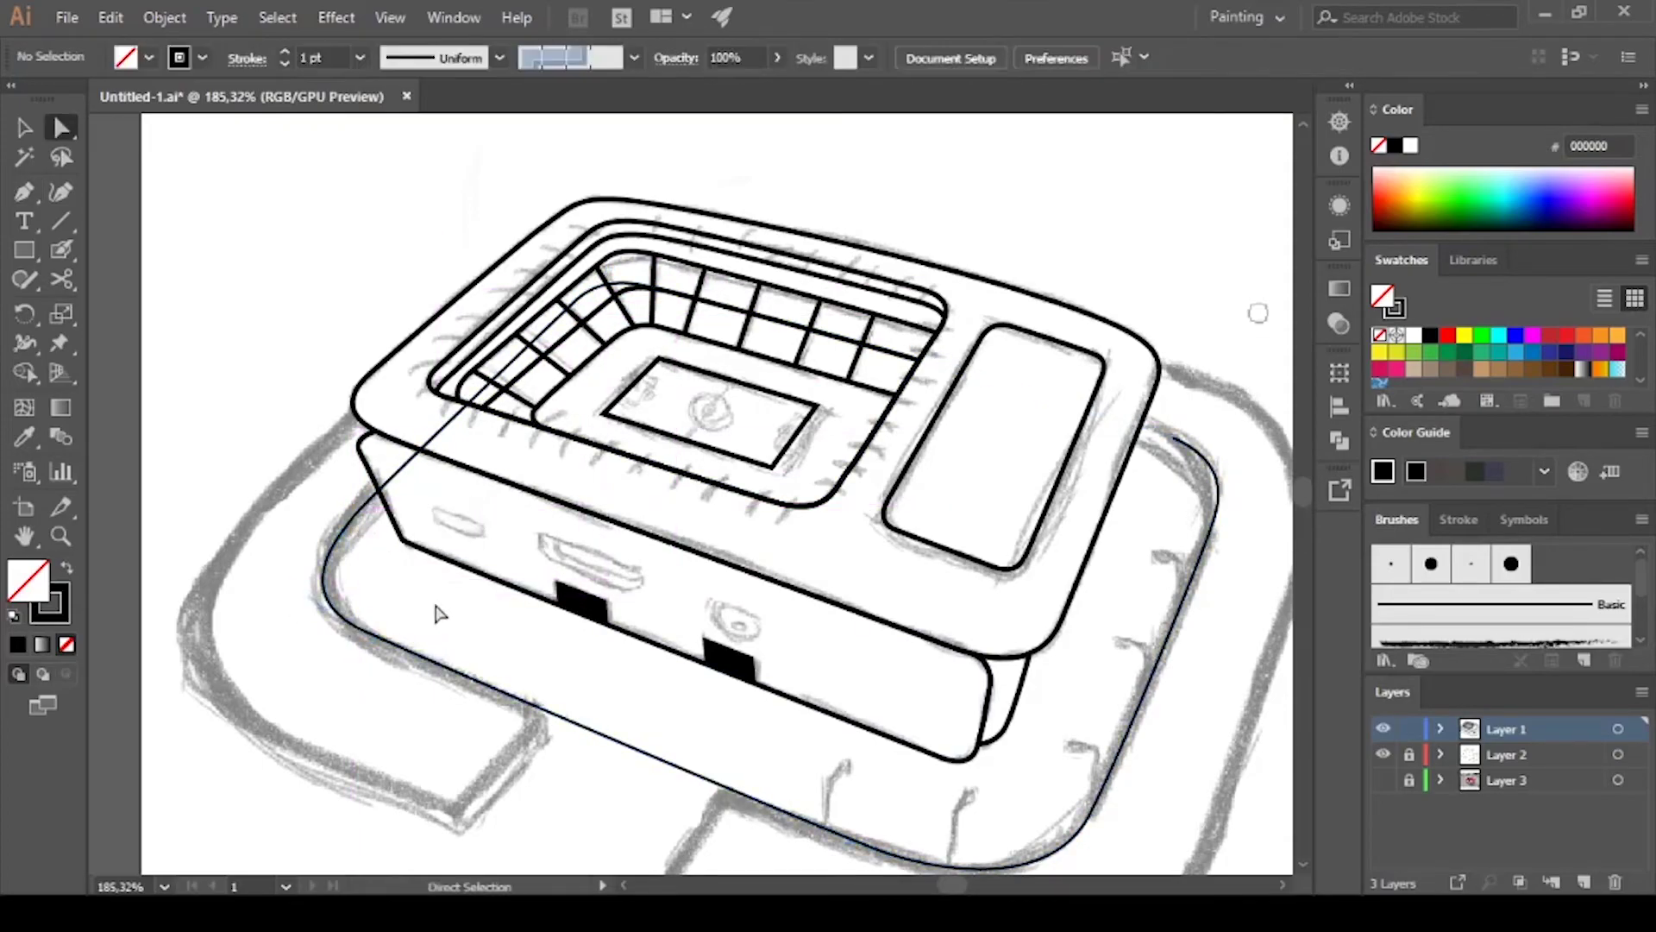
# Select the base outline and assign it to its own layer
pyautogui.press('v')
pyautogui.click(518, 703)
pyautogui.scroll(-2, 776, 518)
pyautogui.hscroll(2, 1207, 614)
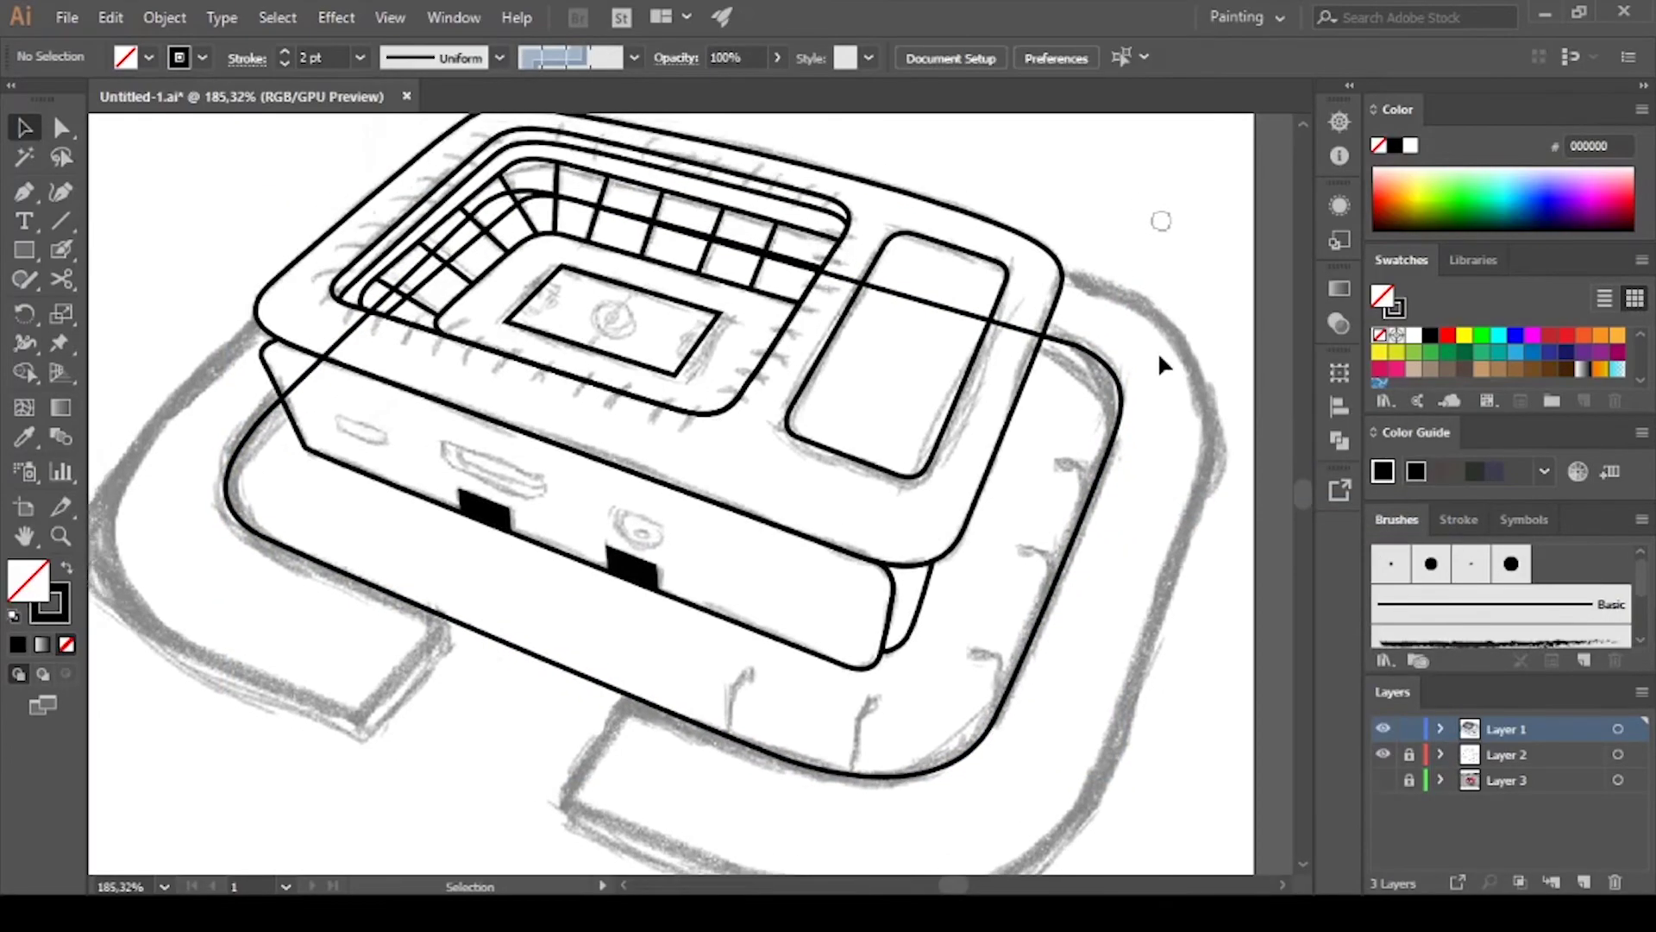
pyautogui.hscroll(2, 1190, 319)
pyautogui.click(1518, 754)
pyautogui.scroll(-1, 1026, 604)
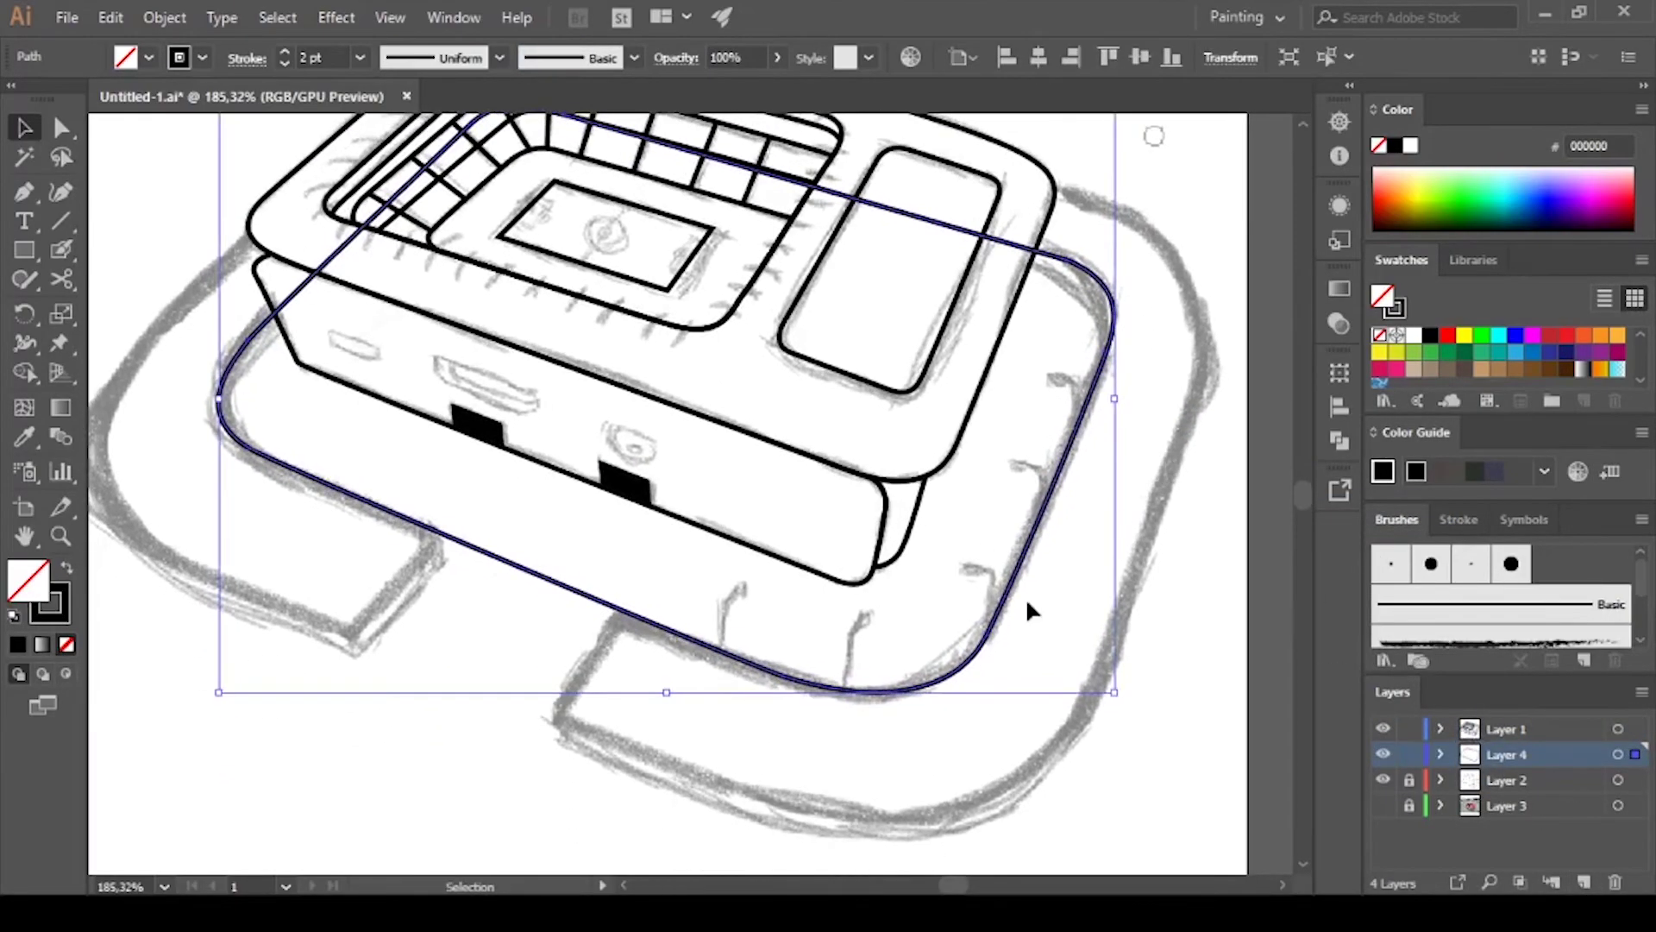
pyautogui.scroll(-2, 1026, 604)
# Save the document and drag an offset copy to double the base's outer edge
pyautogui.press('a')
pyautogui.hotkey('ctrl', 's')
pyautogui.press('v')
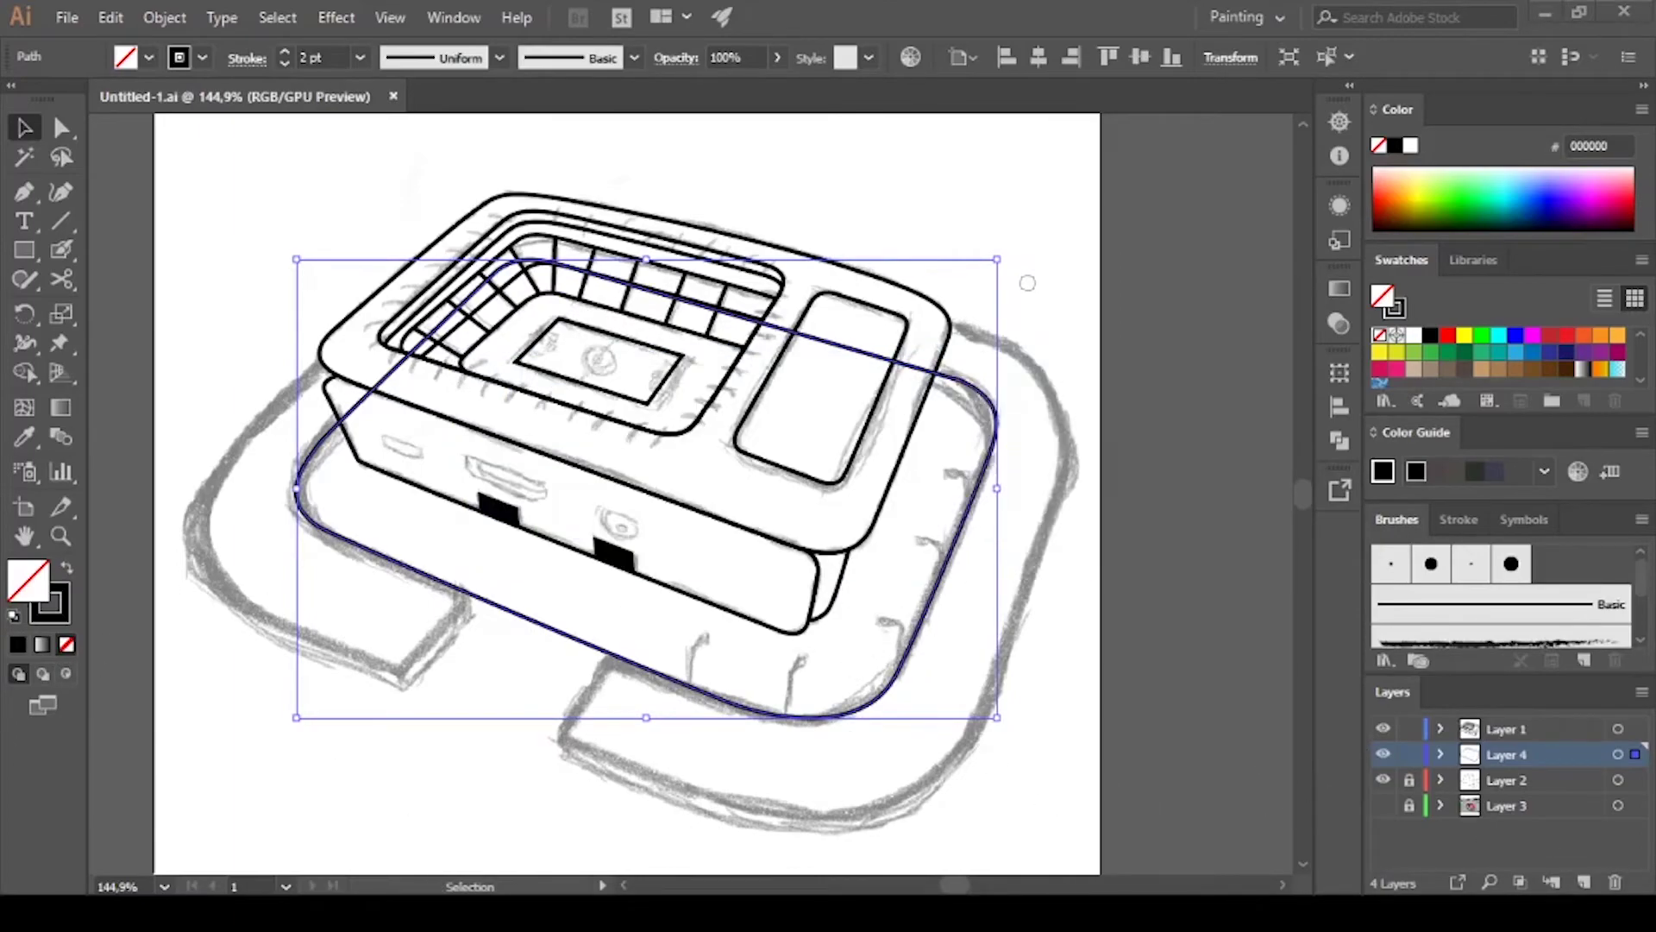
pyautogui.moveTo(1006, 610)
pyautogui.mouseDown()
pyautogui.moveTo(913, 671)
pyautogui.moveTo(958, 652)
pyautogui.mouseUp()
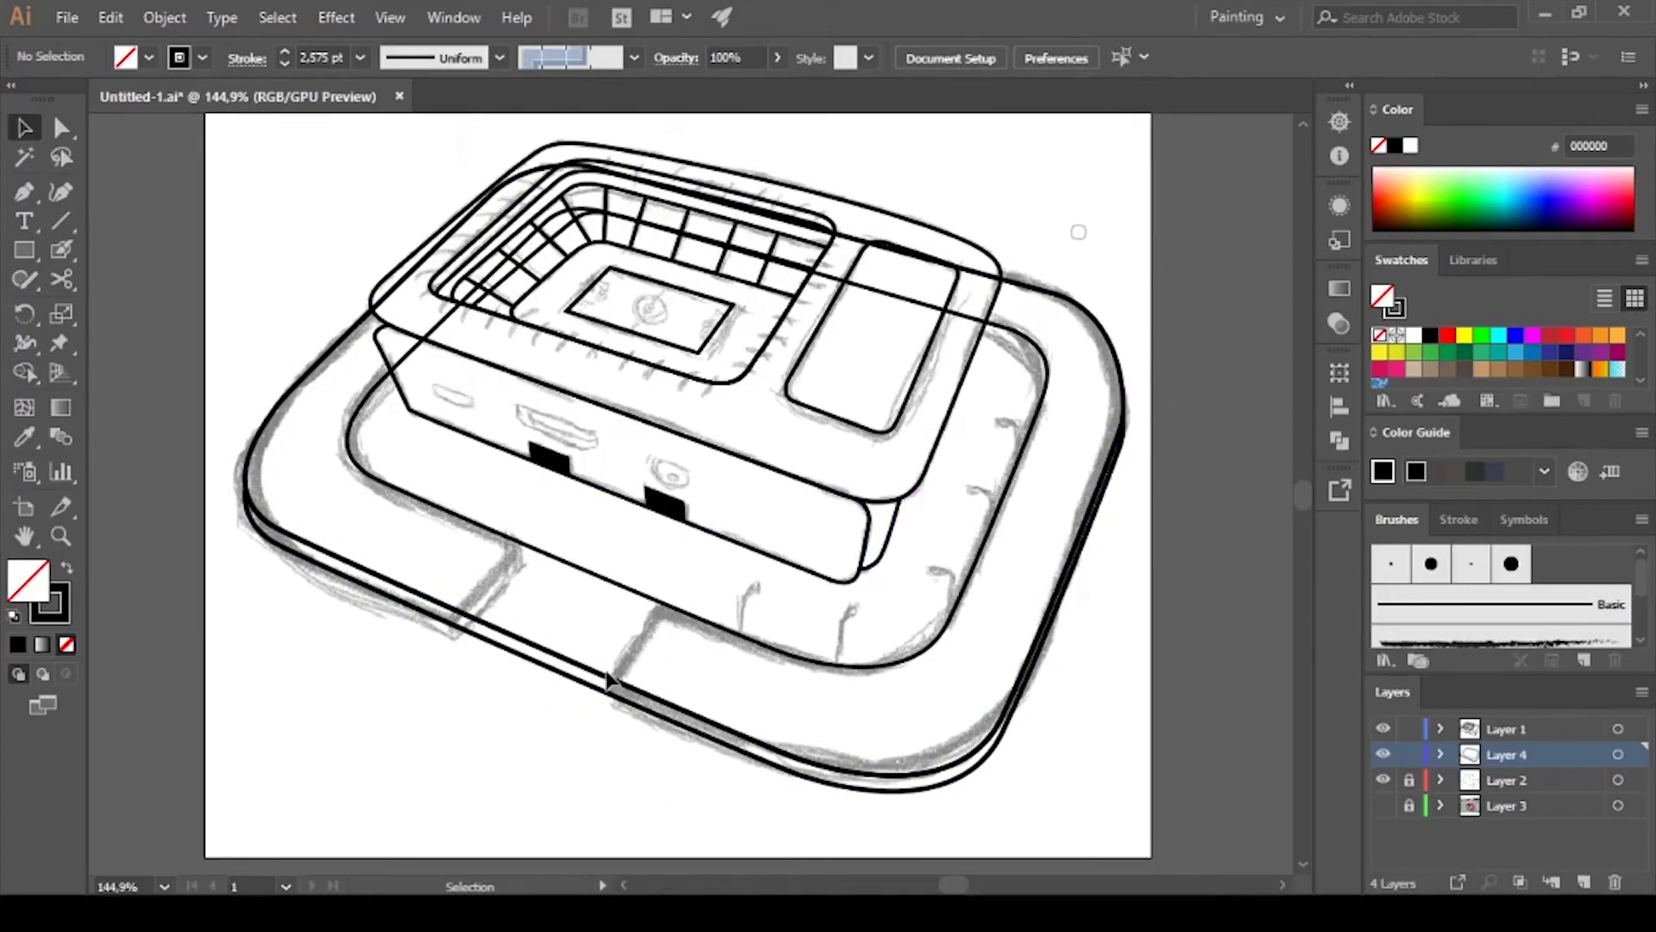
# Pen-draw the road entrance edge line and the thin end face of the base
pyautogui.press('p')
pyautogui.click(613, 686)
pyautogui.click(664, 603)
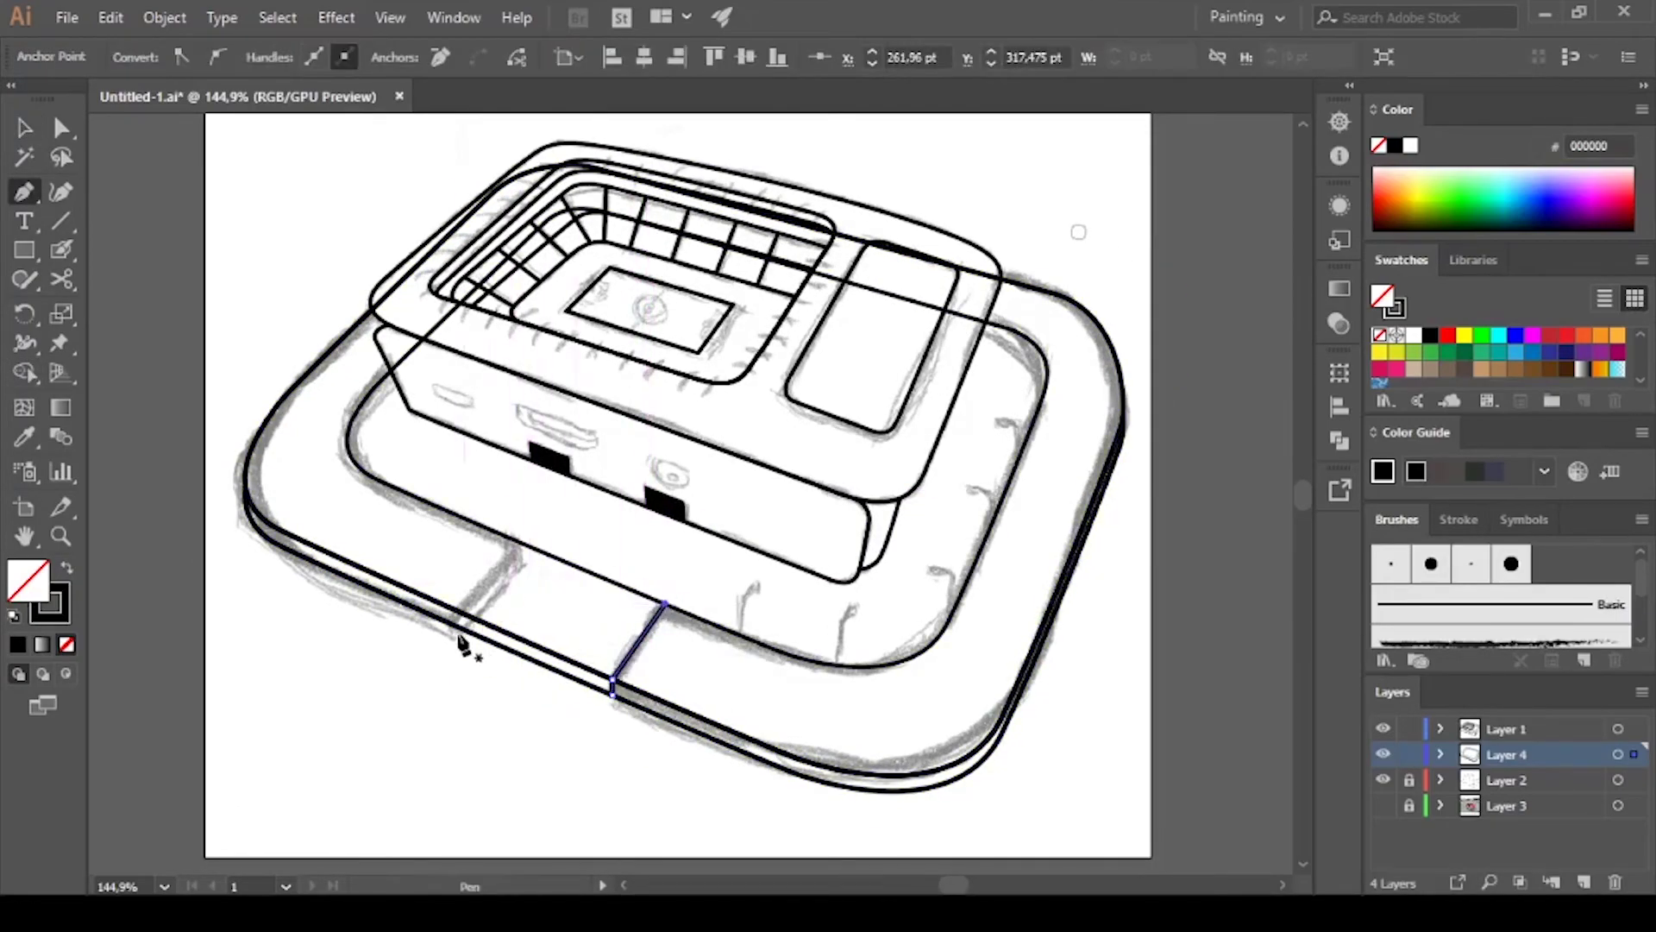
pyautogui.click(521, 563)
pyautogui.click(454, 611)
pyautogui.click(454, 626)
pyautogui.press('z')
pyautogui.click(510, 590)
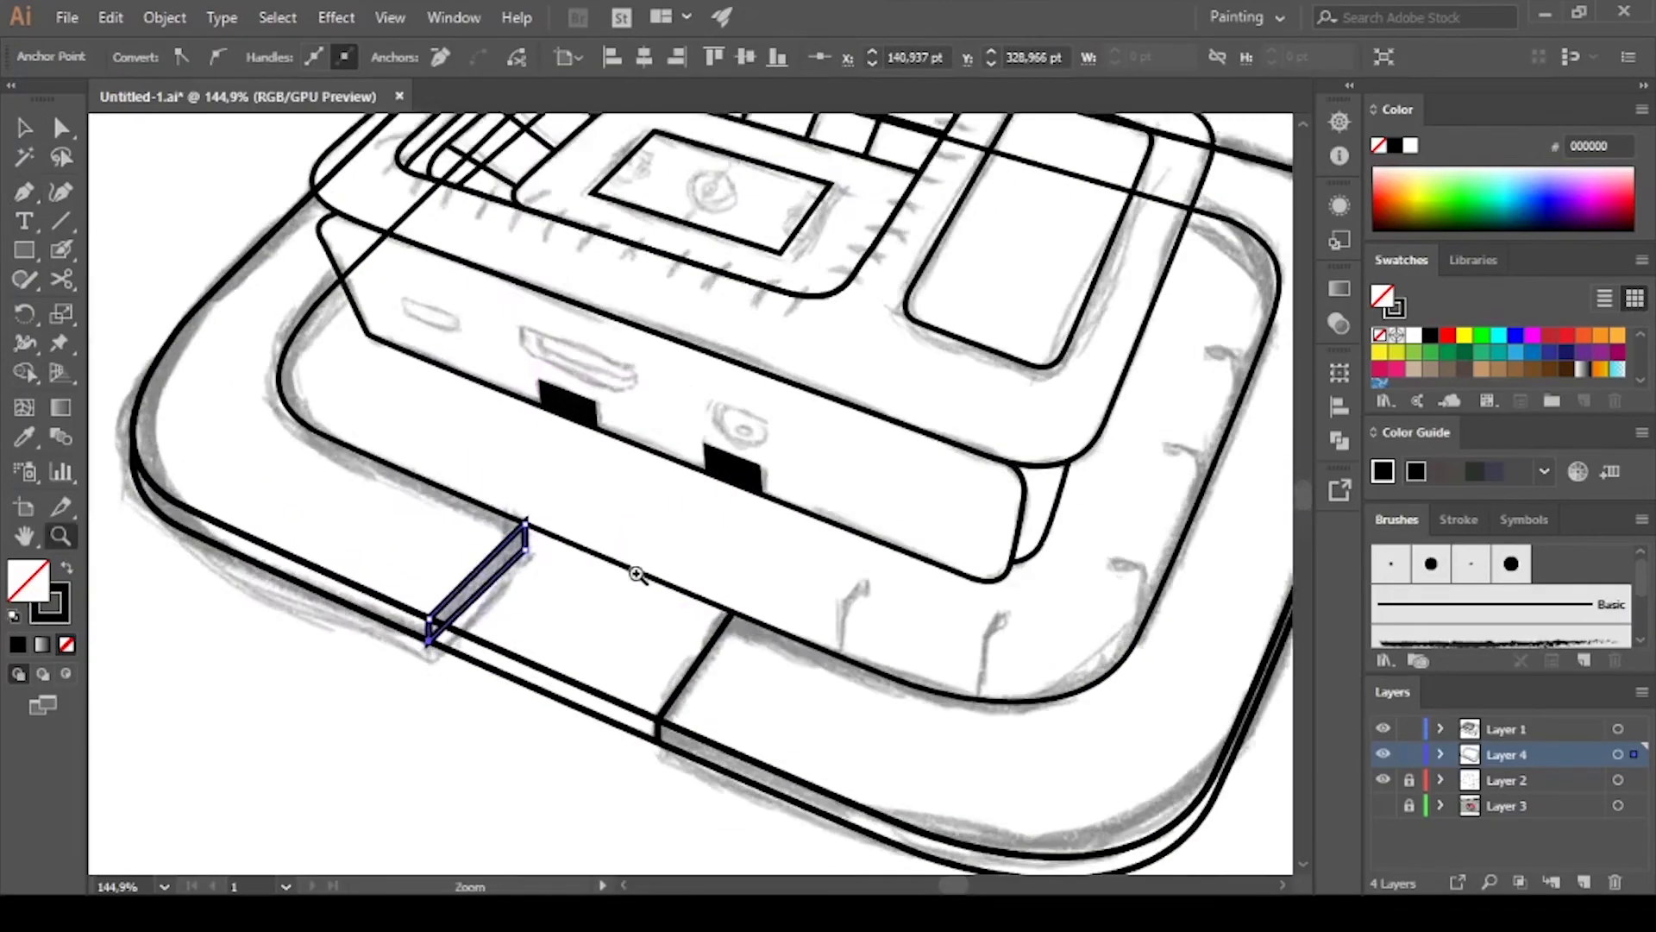
pyautogui.click(636, 574)
# Delete the base edges across the road gap with Shape Builder, leaving squared ends
pyautogui.click(566, 566)
pyautogui.hotkey('ctrl', 'a')
pyautogui.hotkey('shift', 'm')
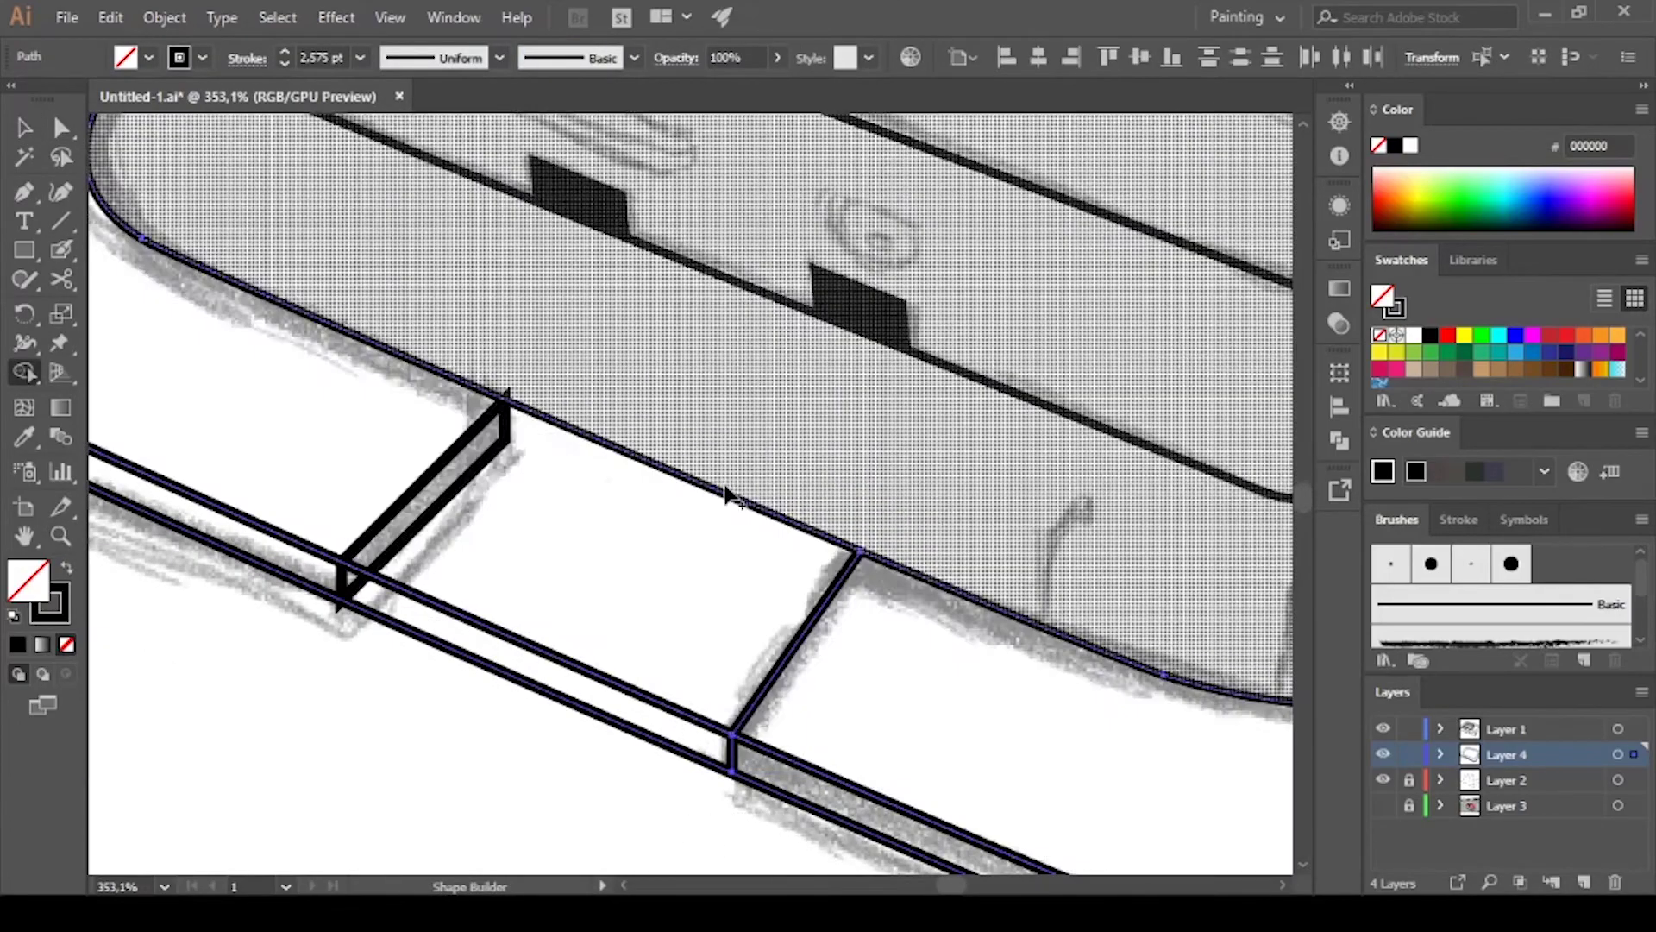
pyautogui.moveTo(535, 410); pyautogui.dragTo(694, 552)
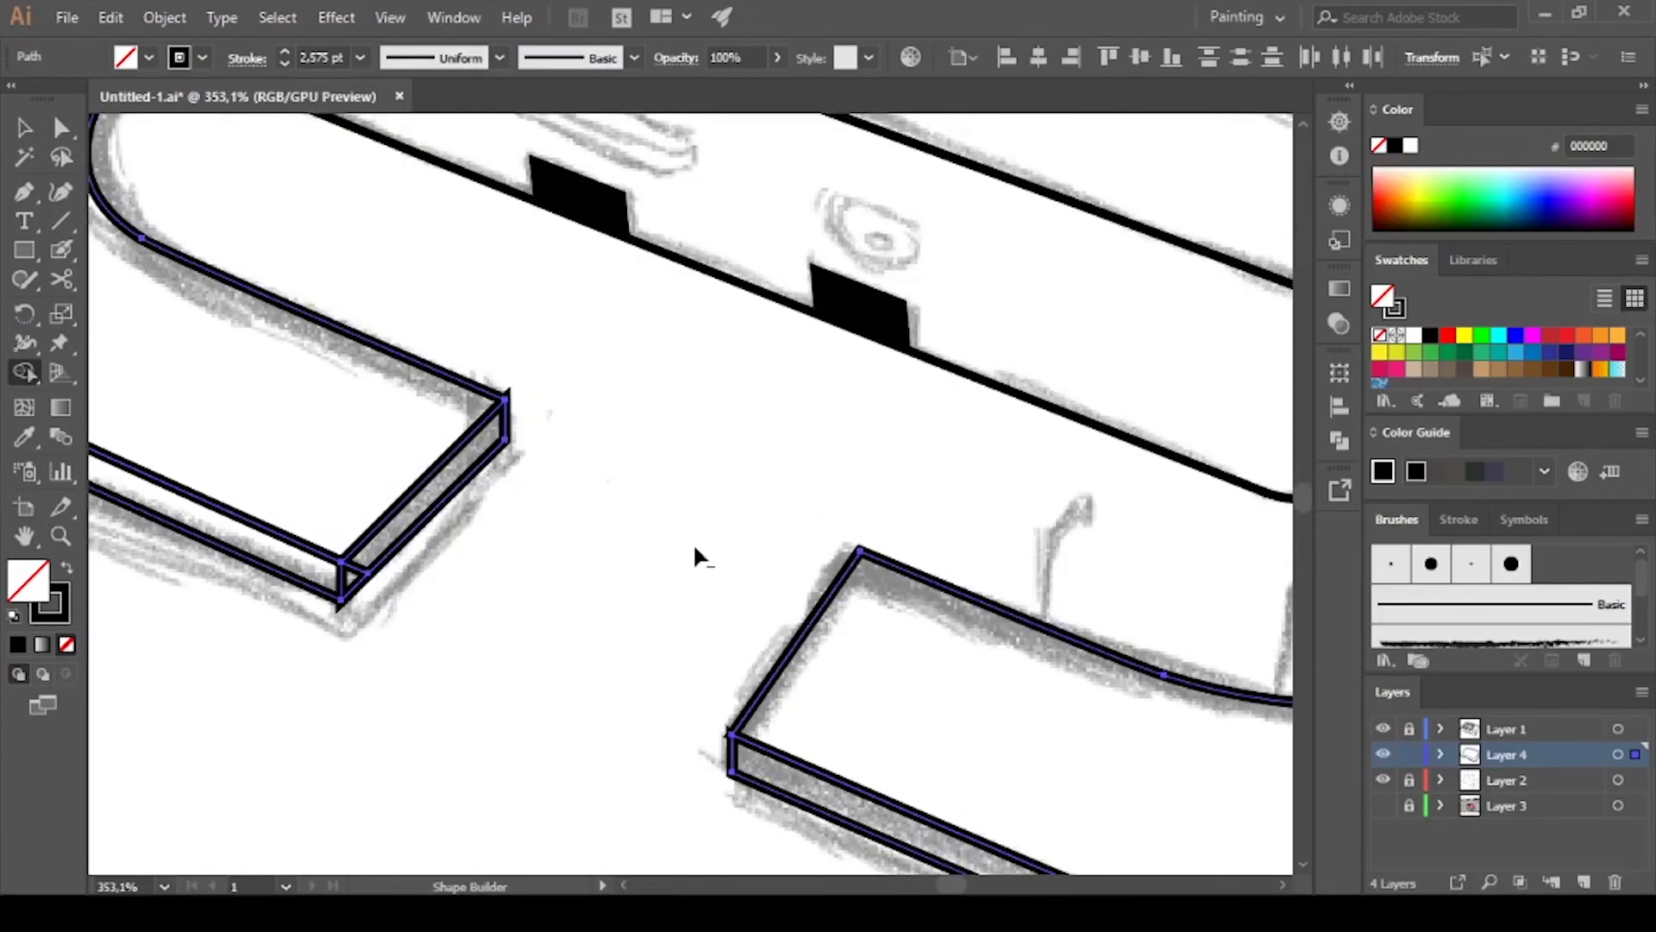
pyautogui.press('v')
pyautogui.scroll(-3, 523, 493)
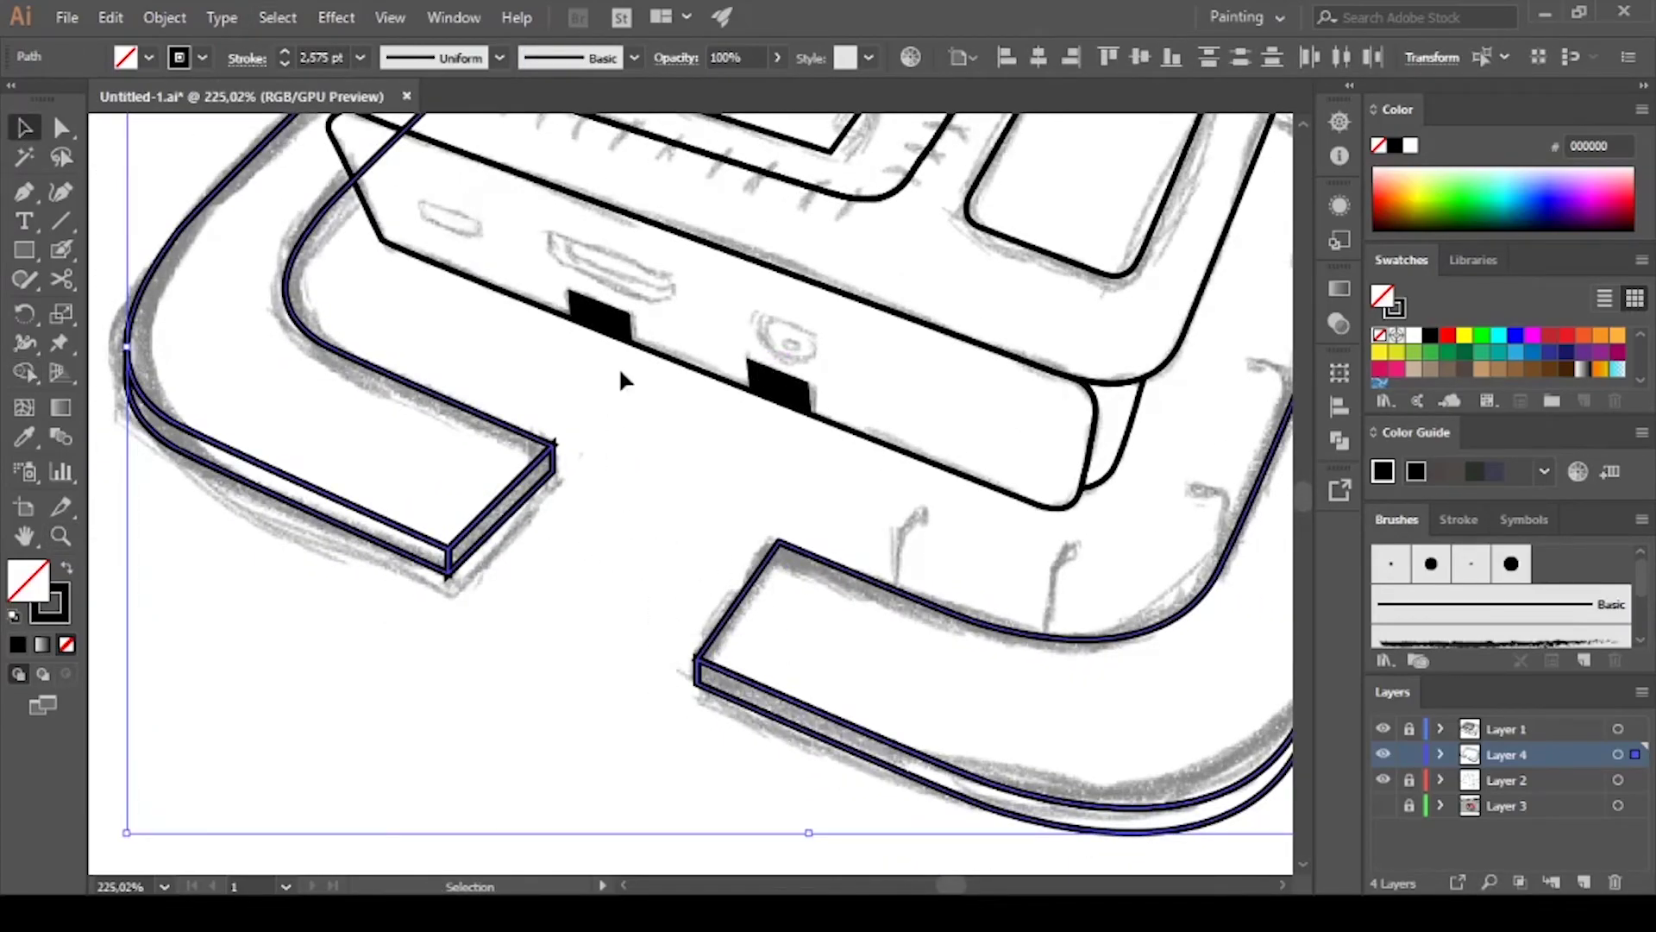
pyautogui.click(681, 522)
pyautogui.scroll(-4, 706, 514)
# Pen-draw the long port outline on the side wall above the black openings
pyautogui.scroll(3, 628, 561)
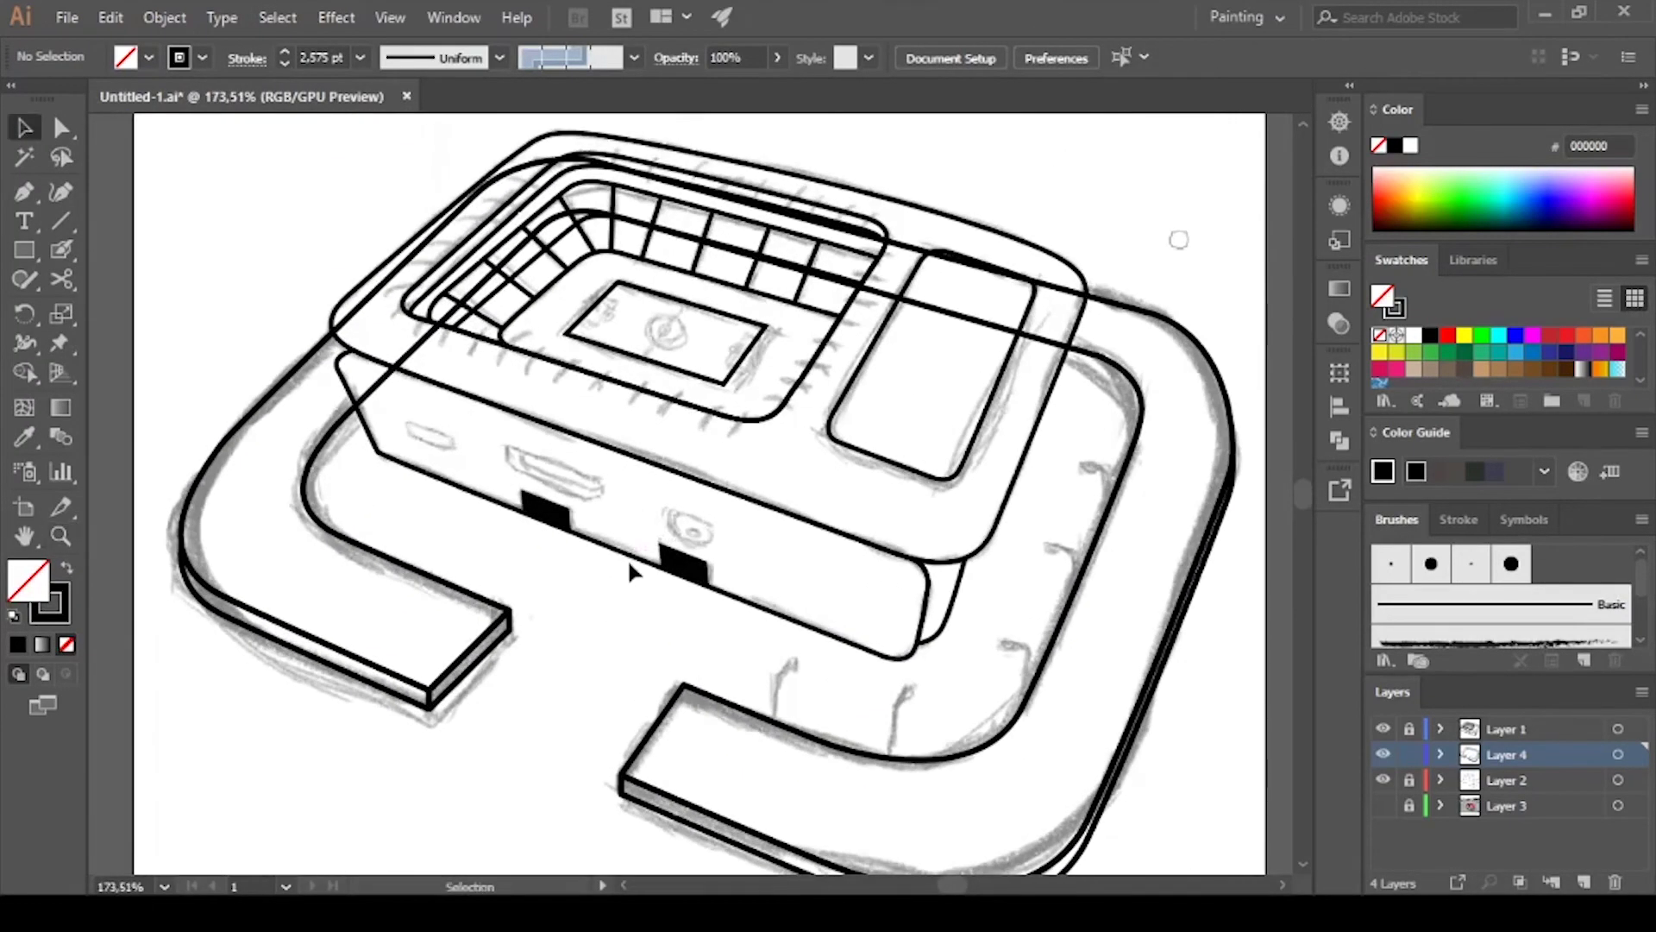
pyautogui.press('p')
pyautogui.scroll(4, 629, 569)
pyautogui.hotkey('ctrl', 'a')
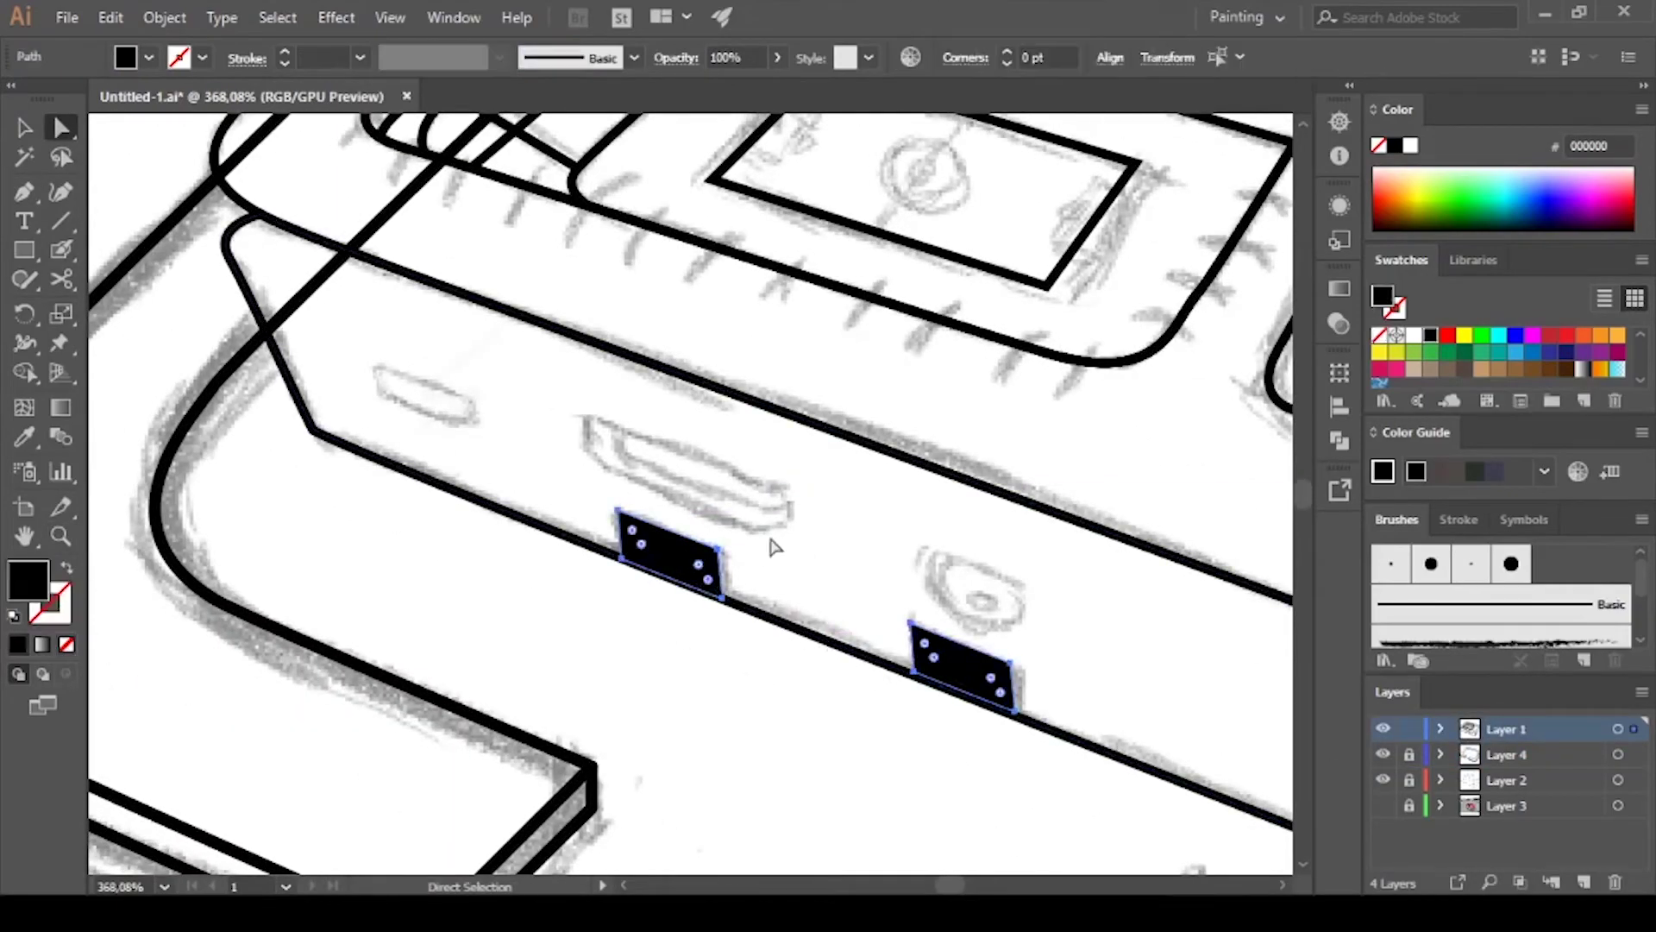
pyautogui.press('p')
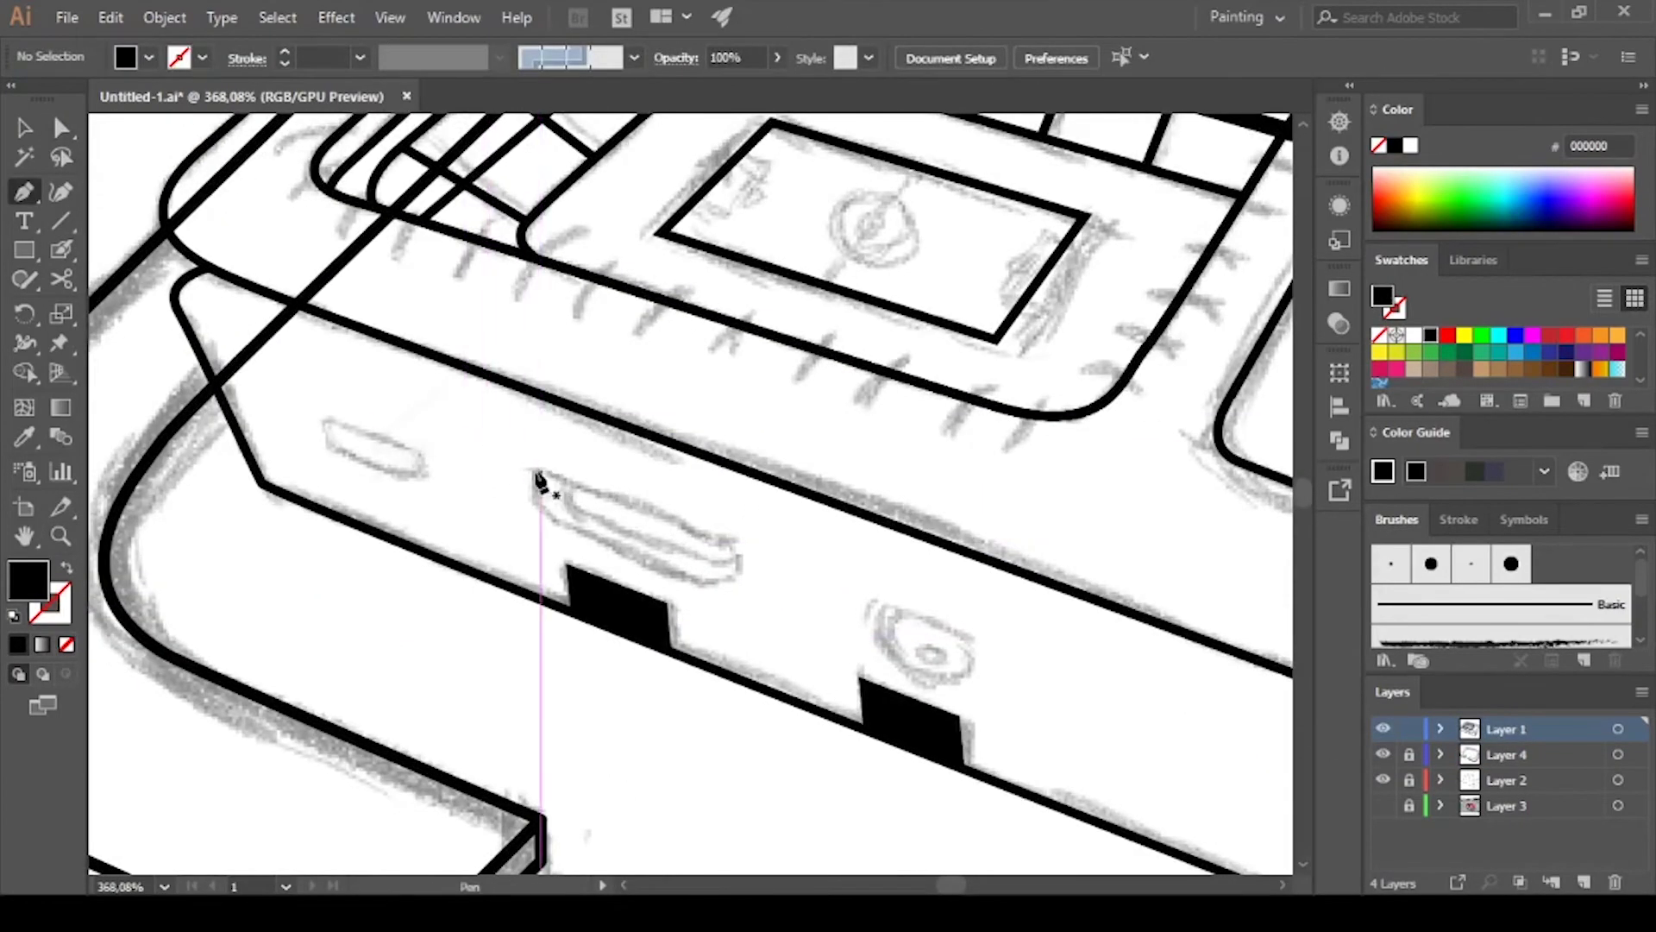
pyautogui.click(536, 471)
pyautogui.click(734, 546)
pyautogui.click(734, 566)
pyautogui.click(553, 527)
# Make the port stroke-only and add its curved inner line
pyautogui.click(535, 471)
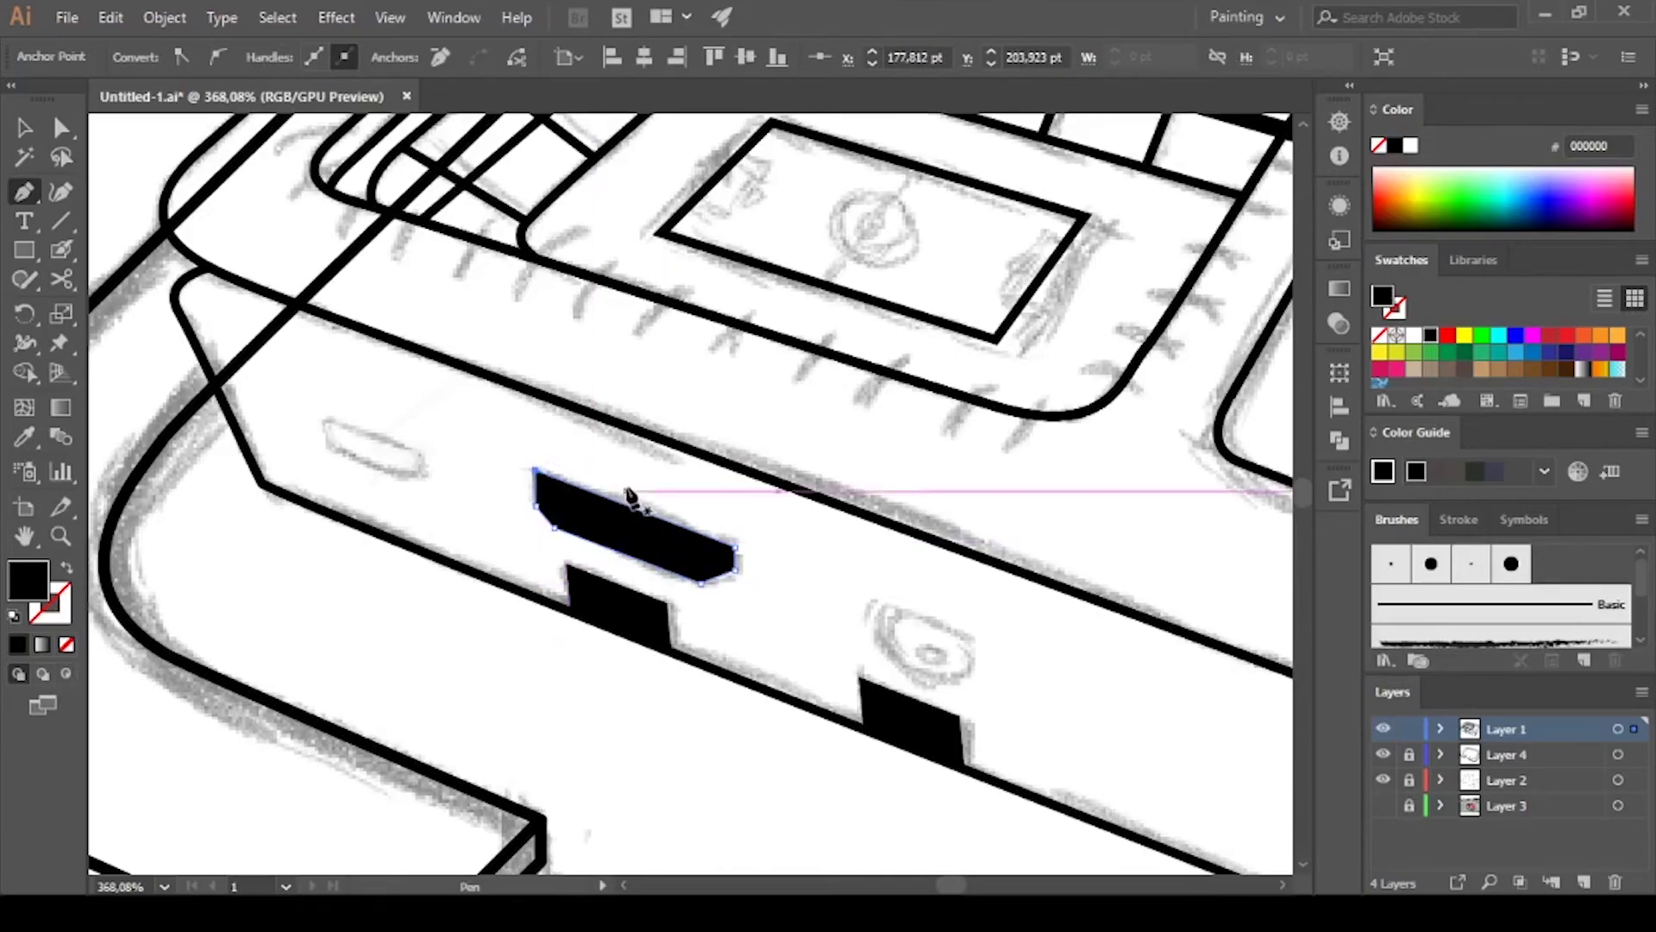
pyautogui.hotkey('shift', 'x')
pyautogui.press('a')
pyautogui.click(749, 540)
pyautogui.moveTo(575, 517); pyautogui.dragTo(581, 520)
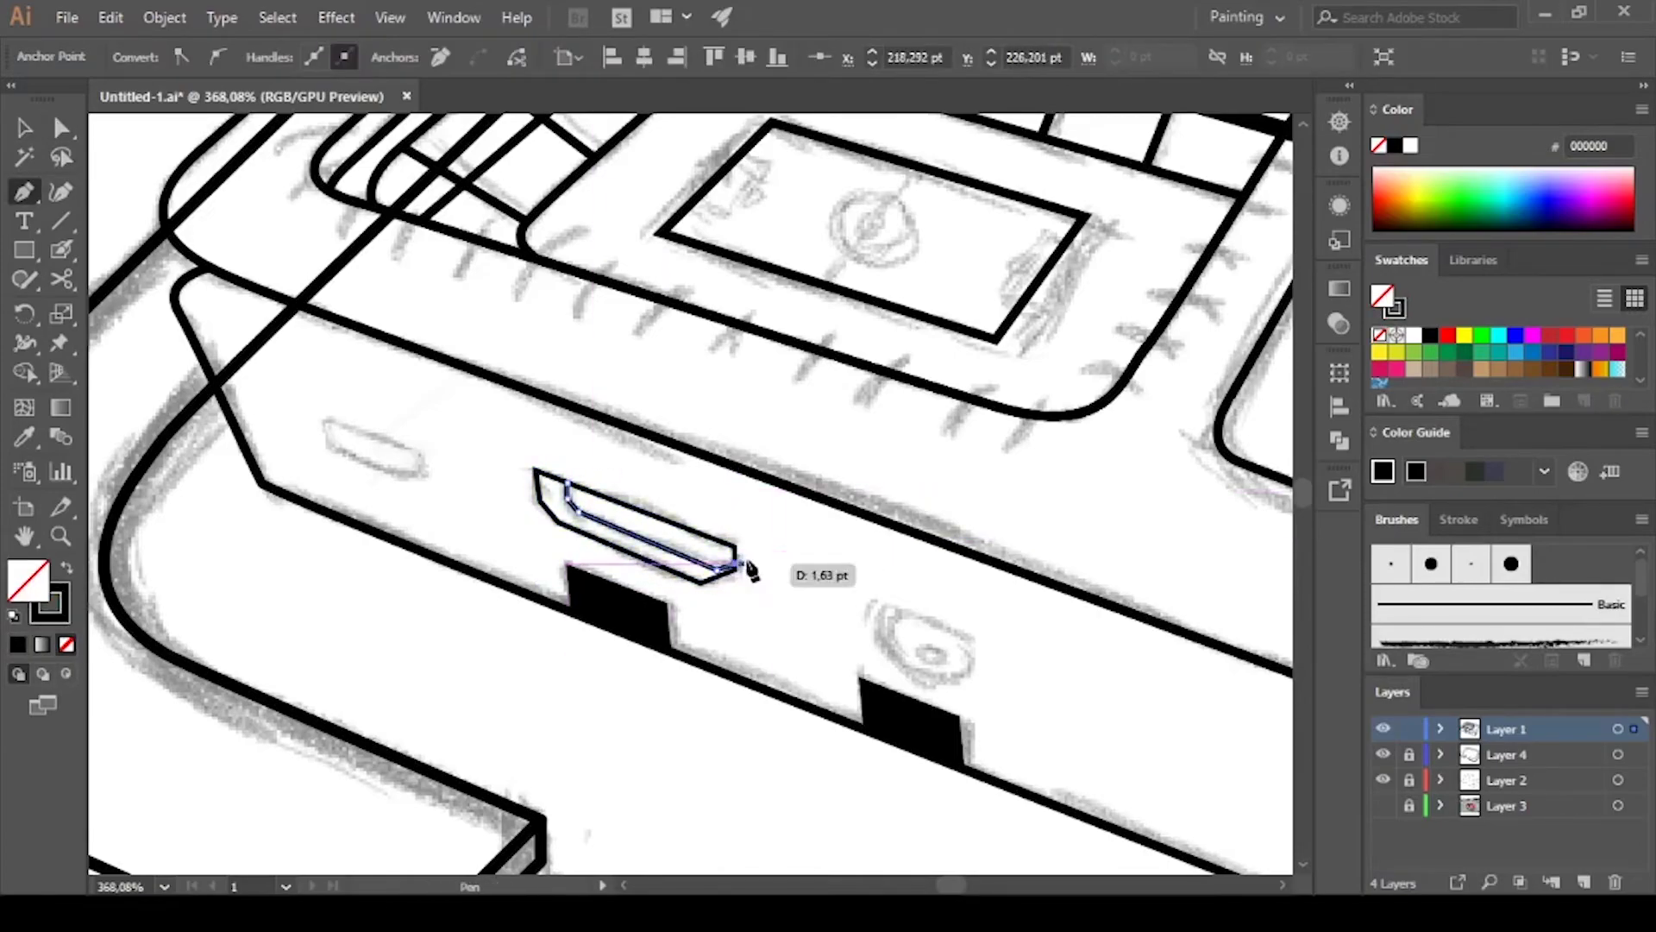
pyautogui.scroll(-5, 754, 571)
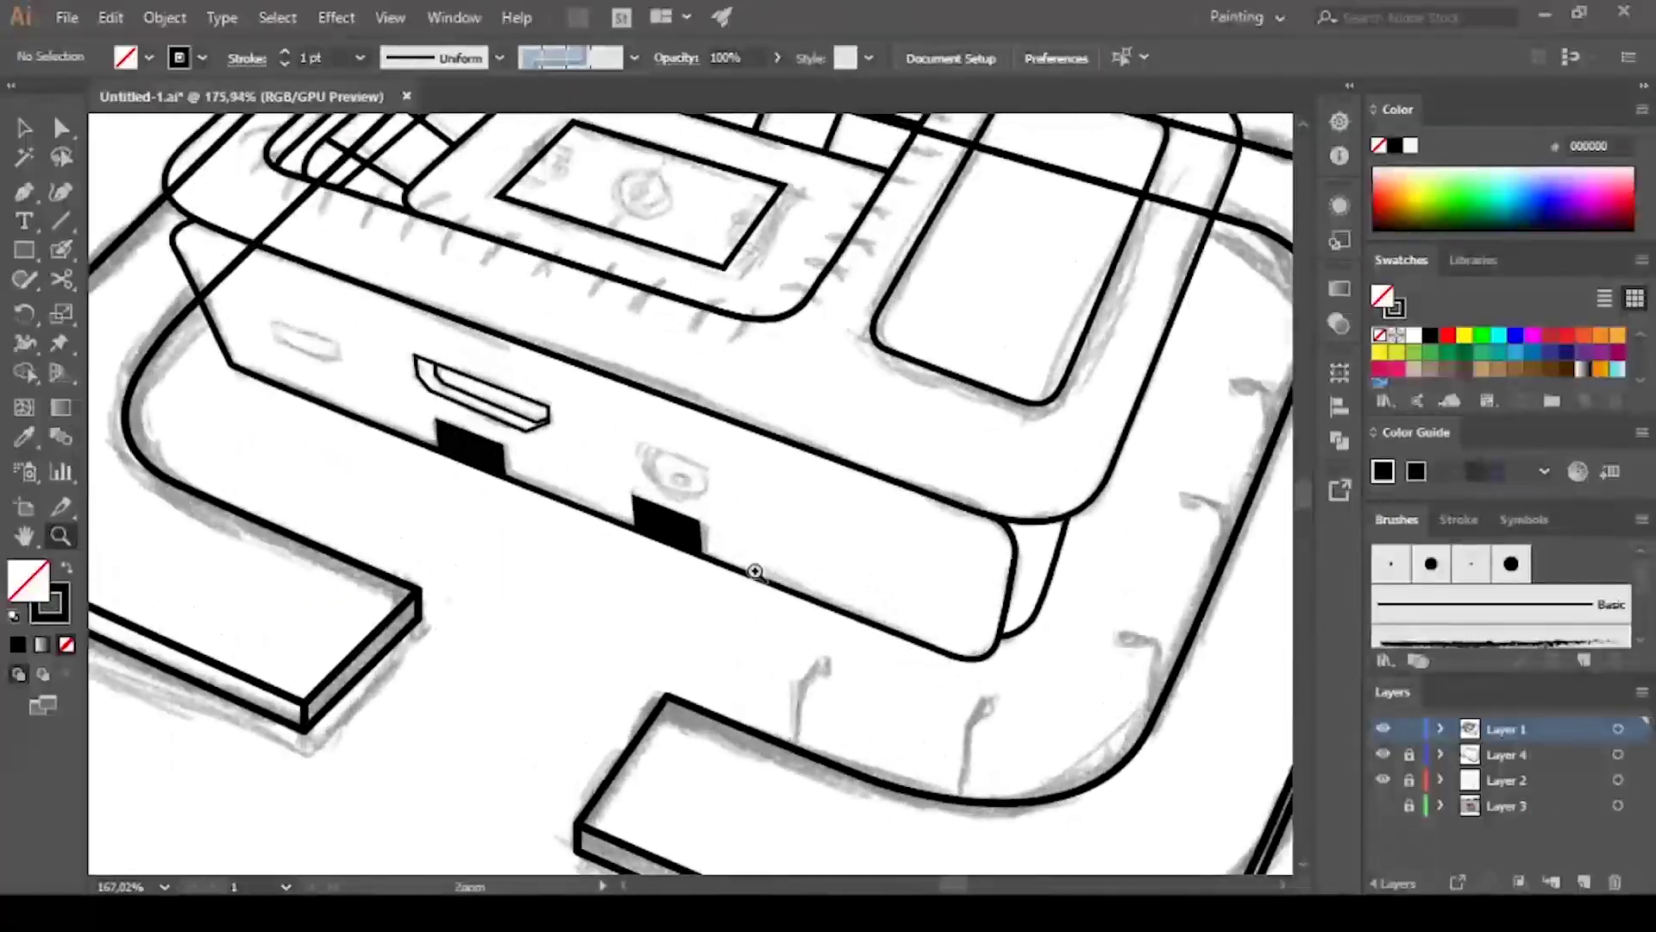
pyautogui.scroll(5, 754, 571)
# Trace the small rounded port outline above the right black block
pyautogui.press('p')
pyautogui.click(743, 547)
pyautogui.moveTo(818, 571); pyautogui.dragTo(822, 586)
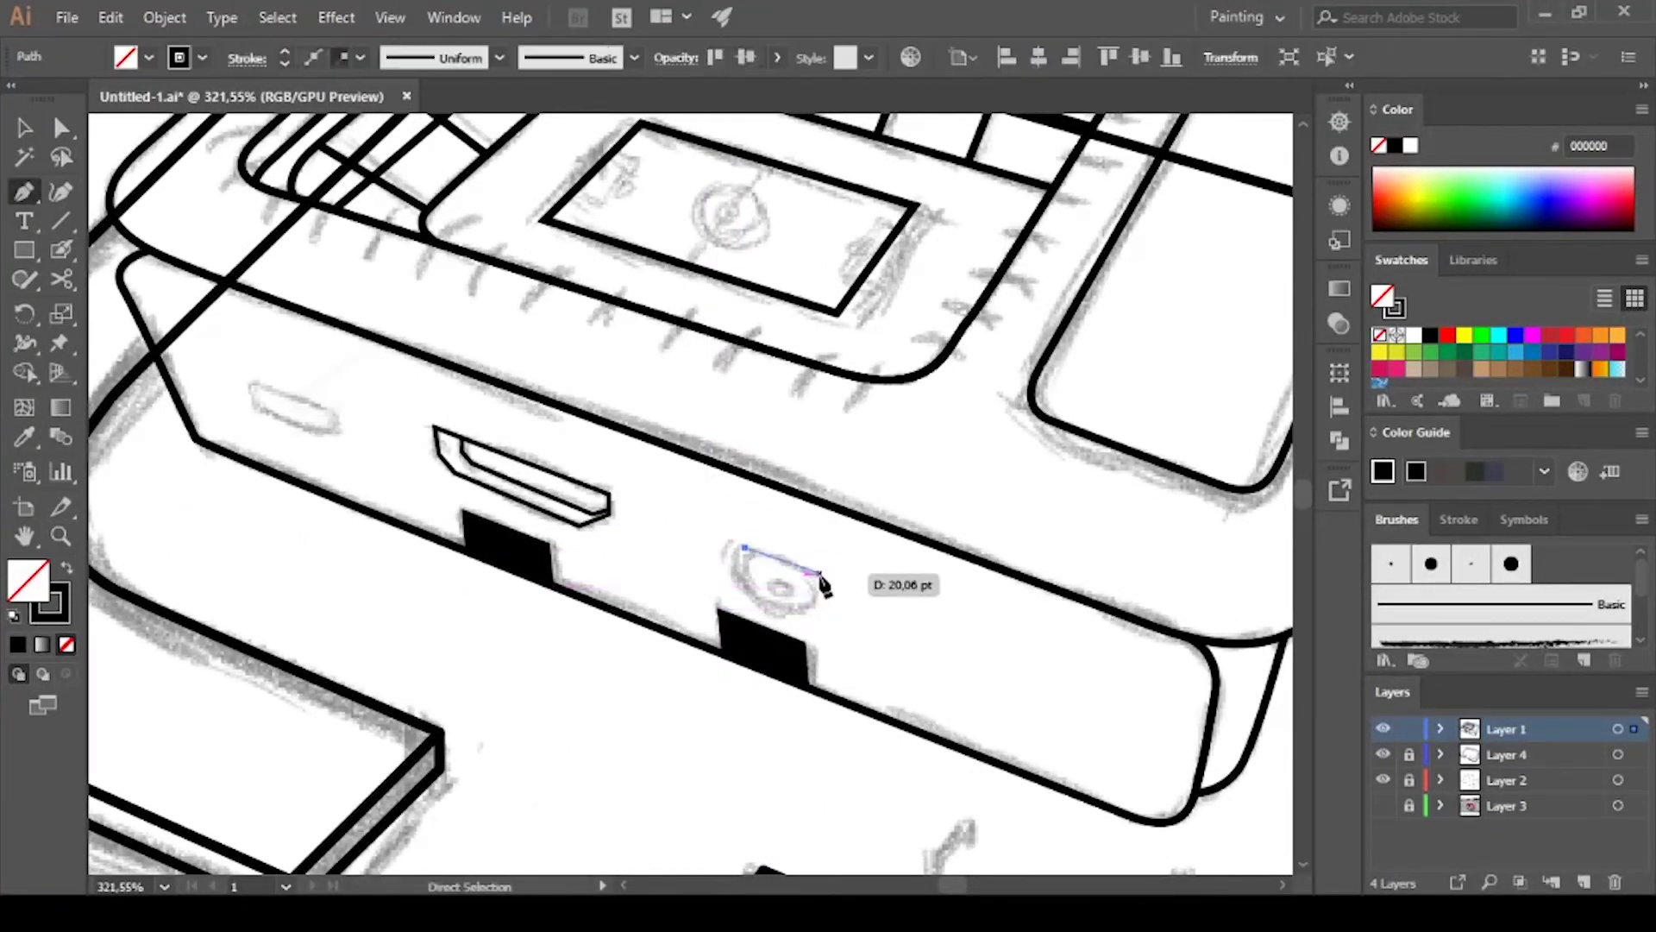
pyautogui.press('v')
pyautogui.hotkey('alt', 'v')
pyautogui.scroll(-3, 582, 483)
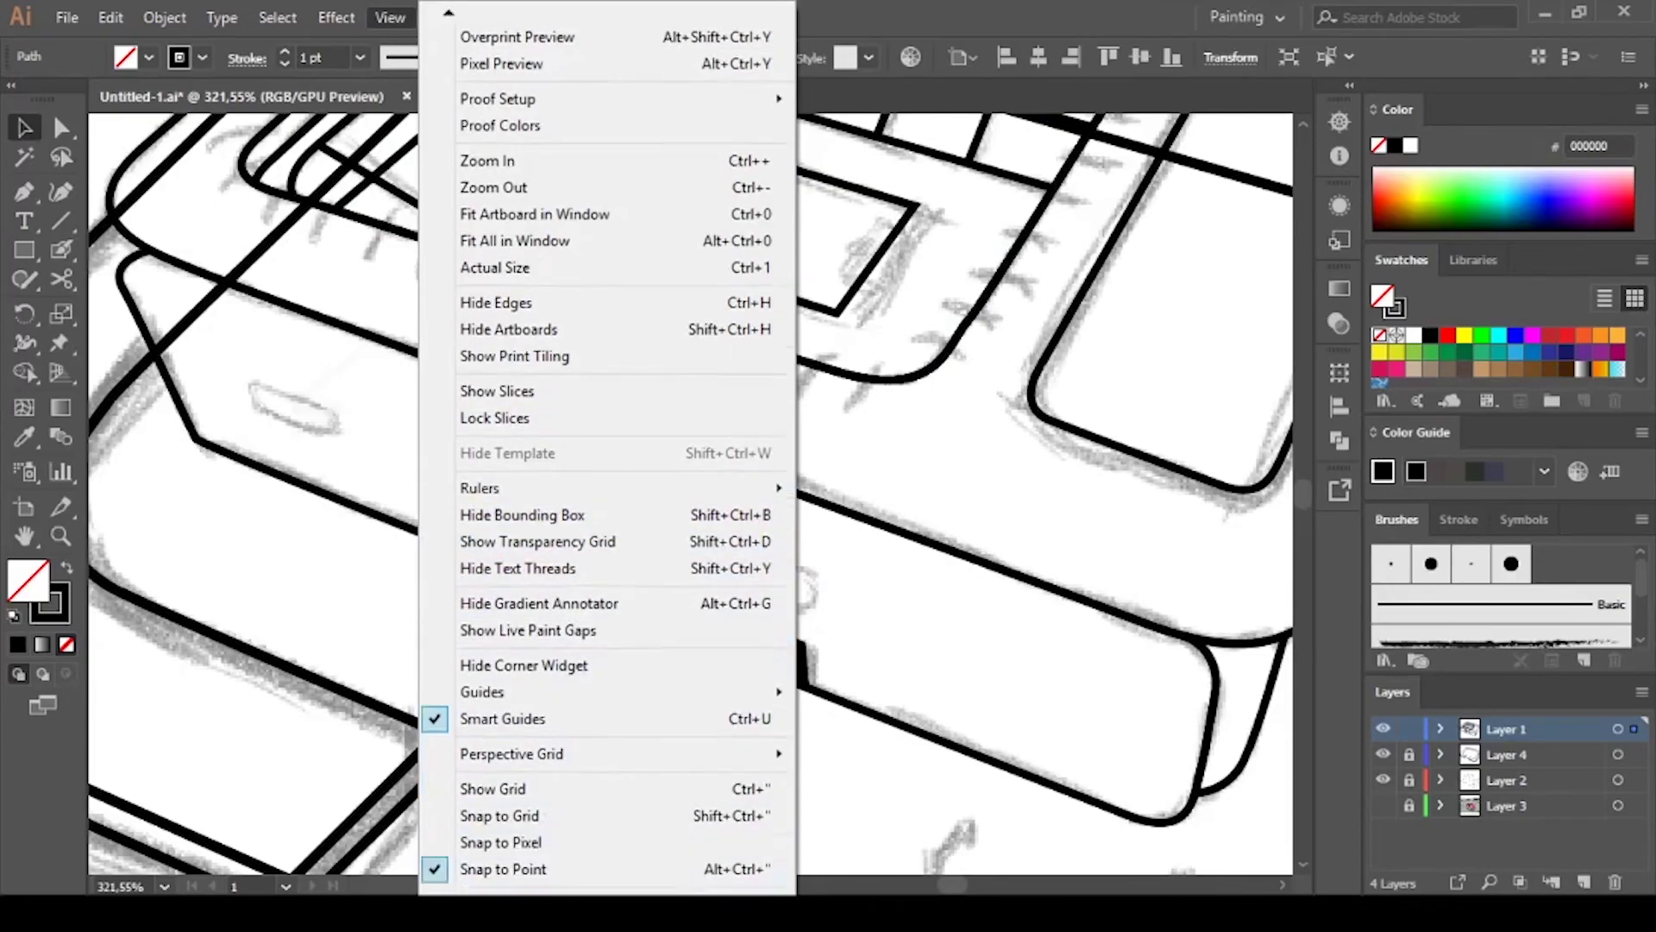
pyautogui.click(500, 839)
pyautogui.press('p')
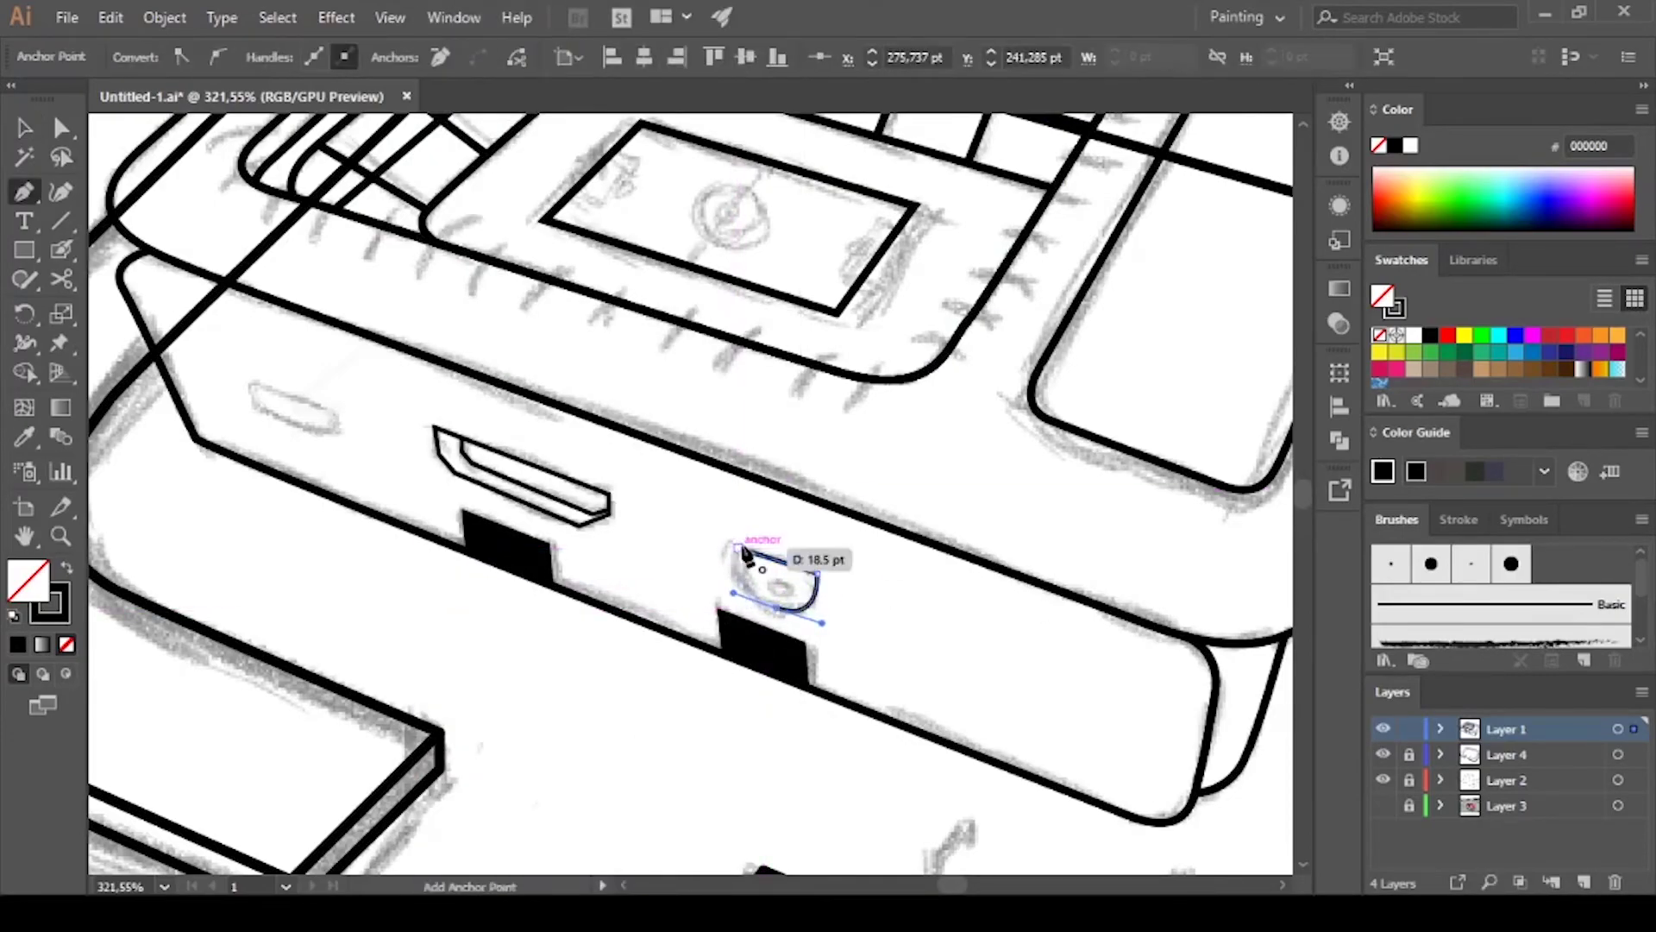
pyautogui.press('a')
pyautogui.click(835, 595)
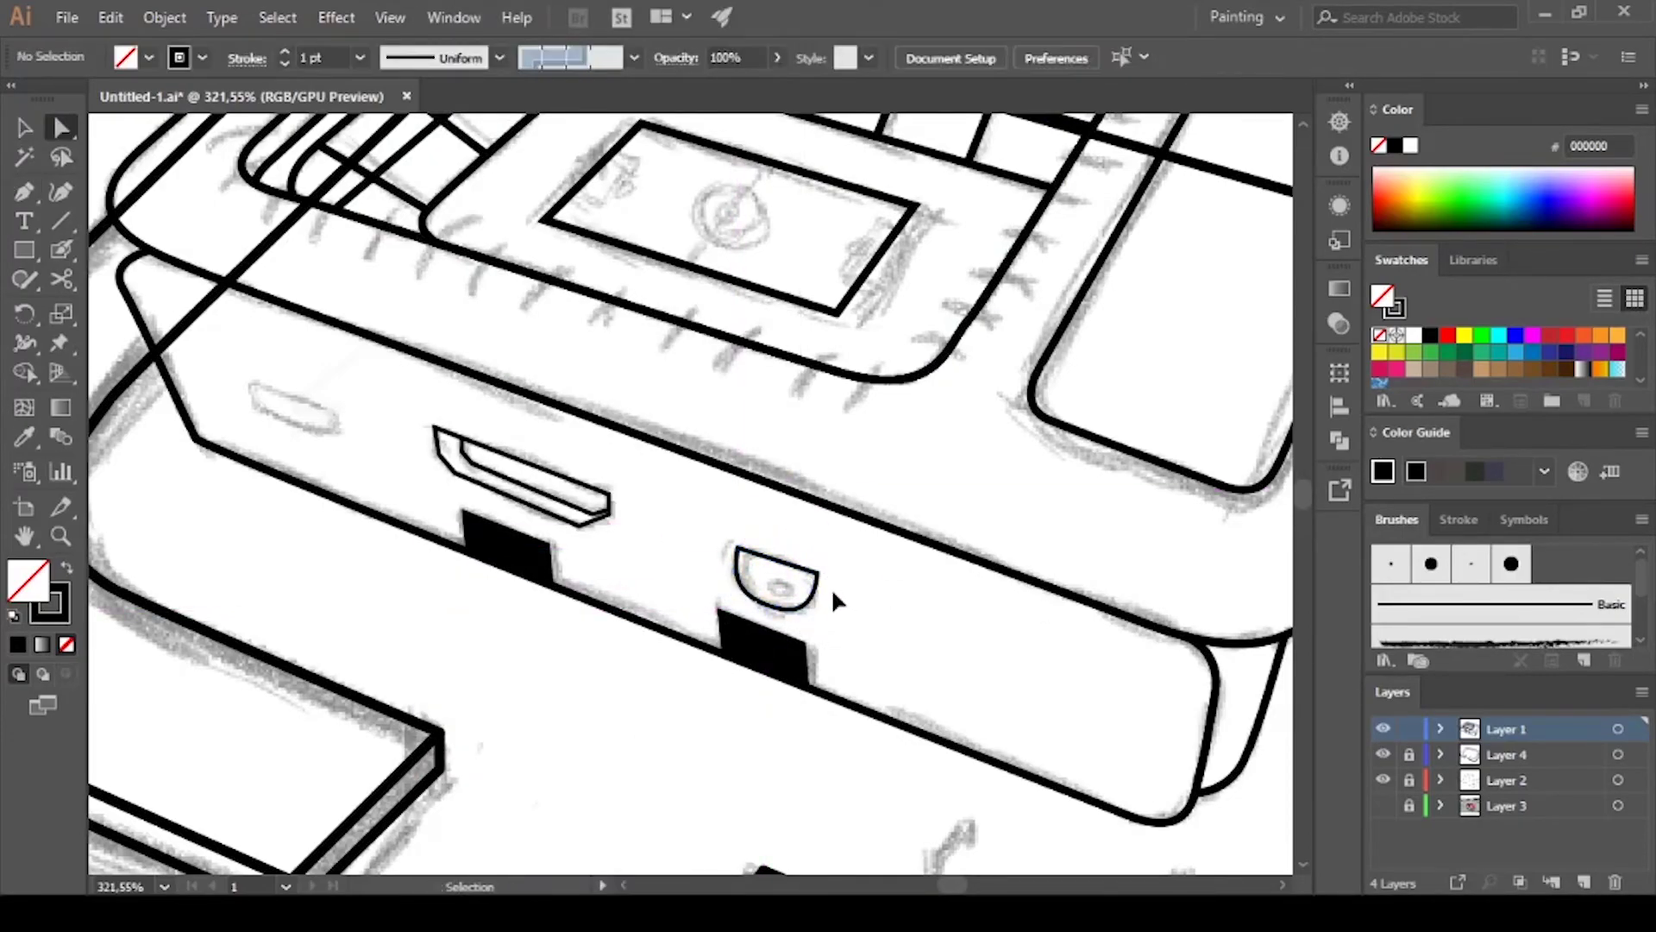
pyautogui.click(780, 603)
pyautogui.press('v')
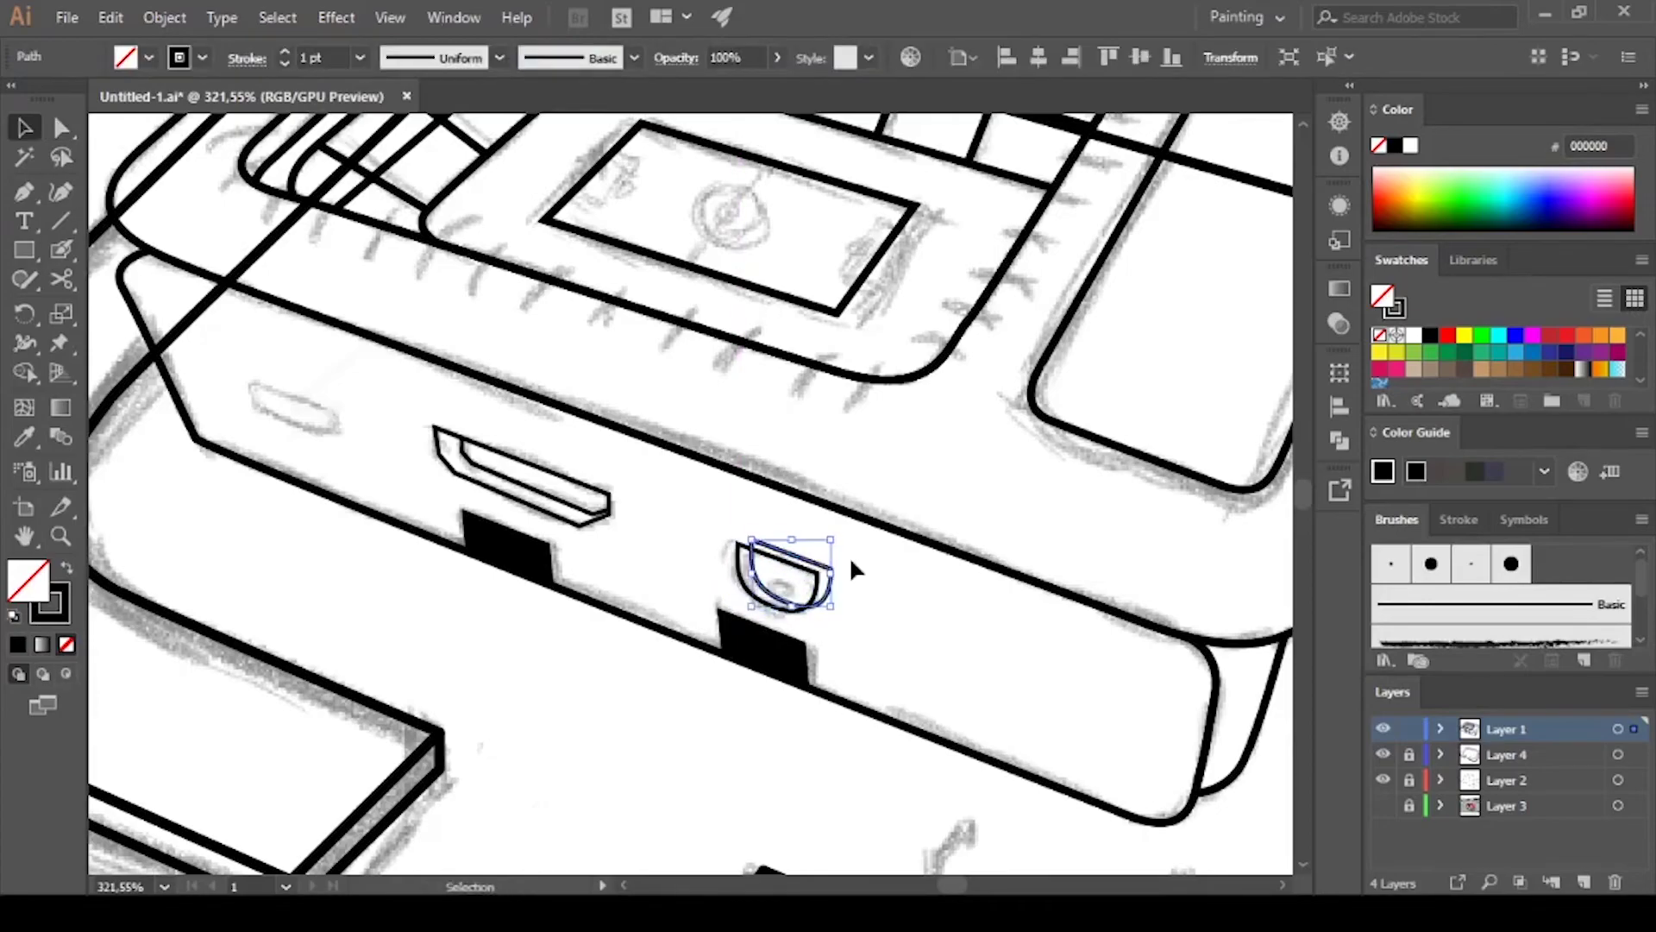
pyautogui.click(849, 603)
# Shear the rounded port outline to match the isometric side wall
pyautogui.moveTo(666, 484); pyautogui.dragTo(725, 516)
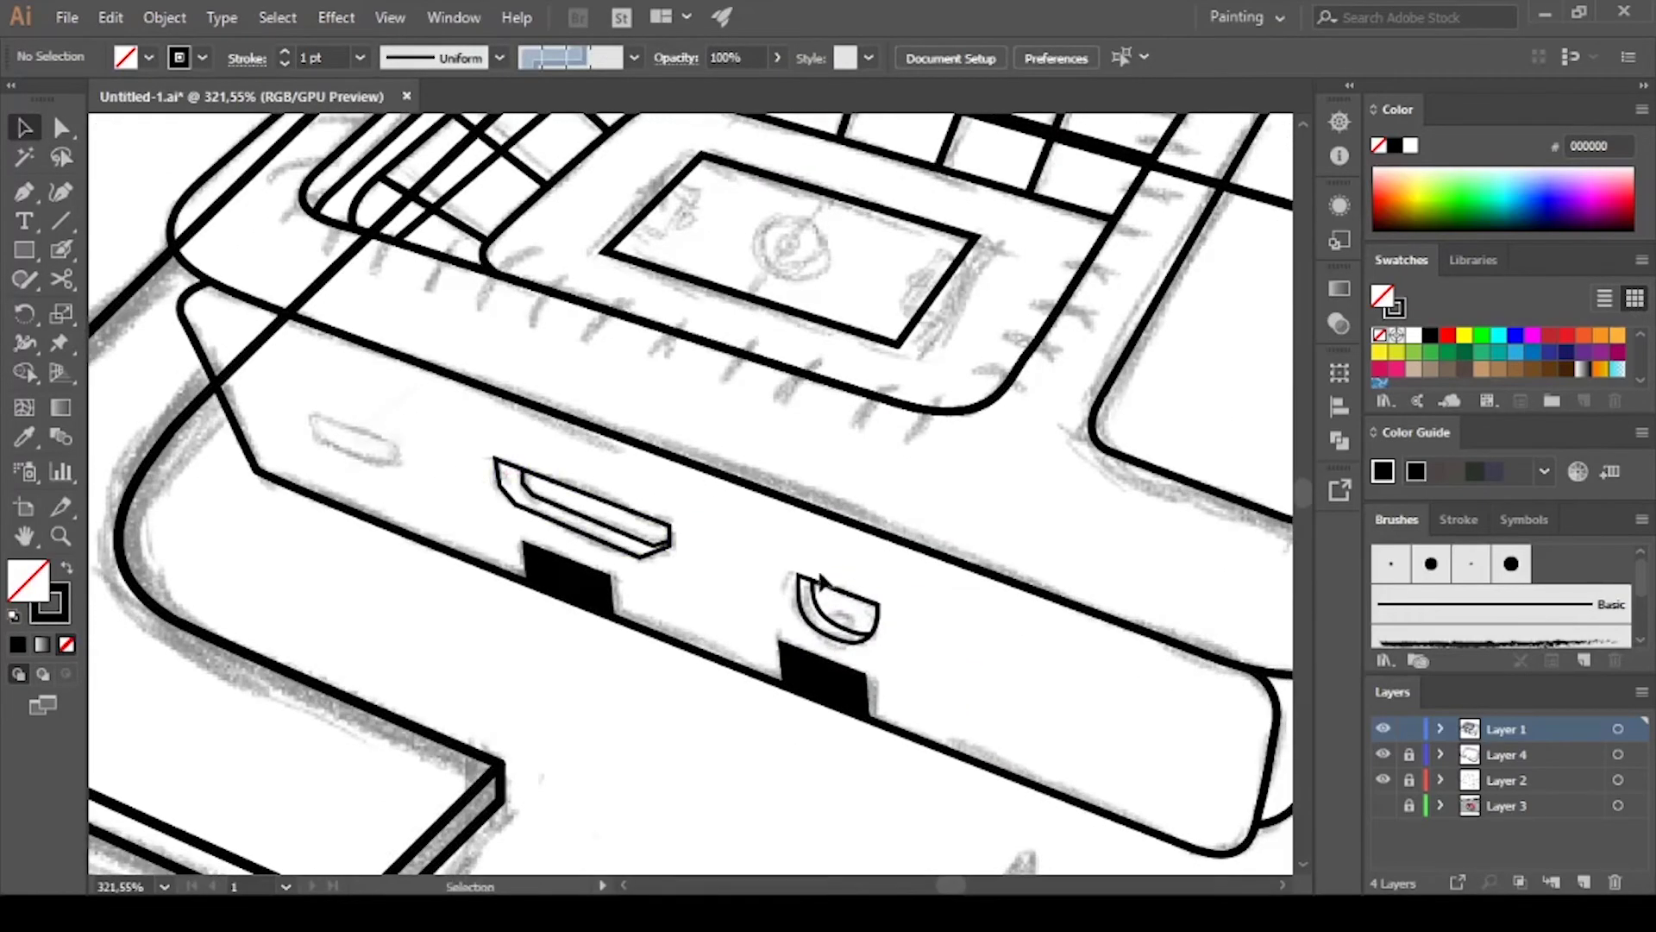
pyautogui.rightClick(821, 585)
pyautogui.click(772, 573)
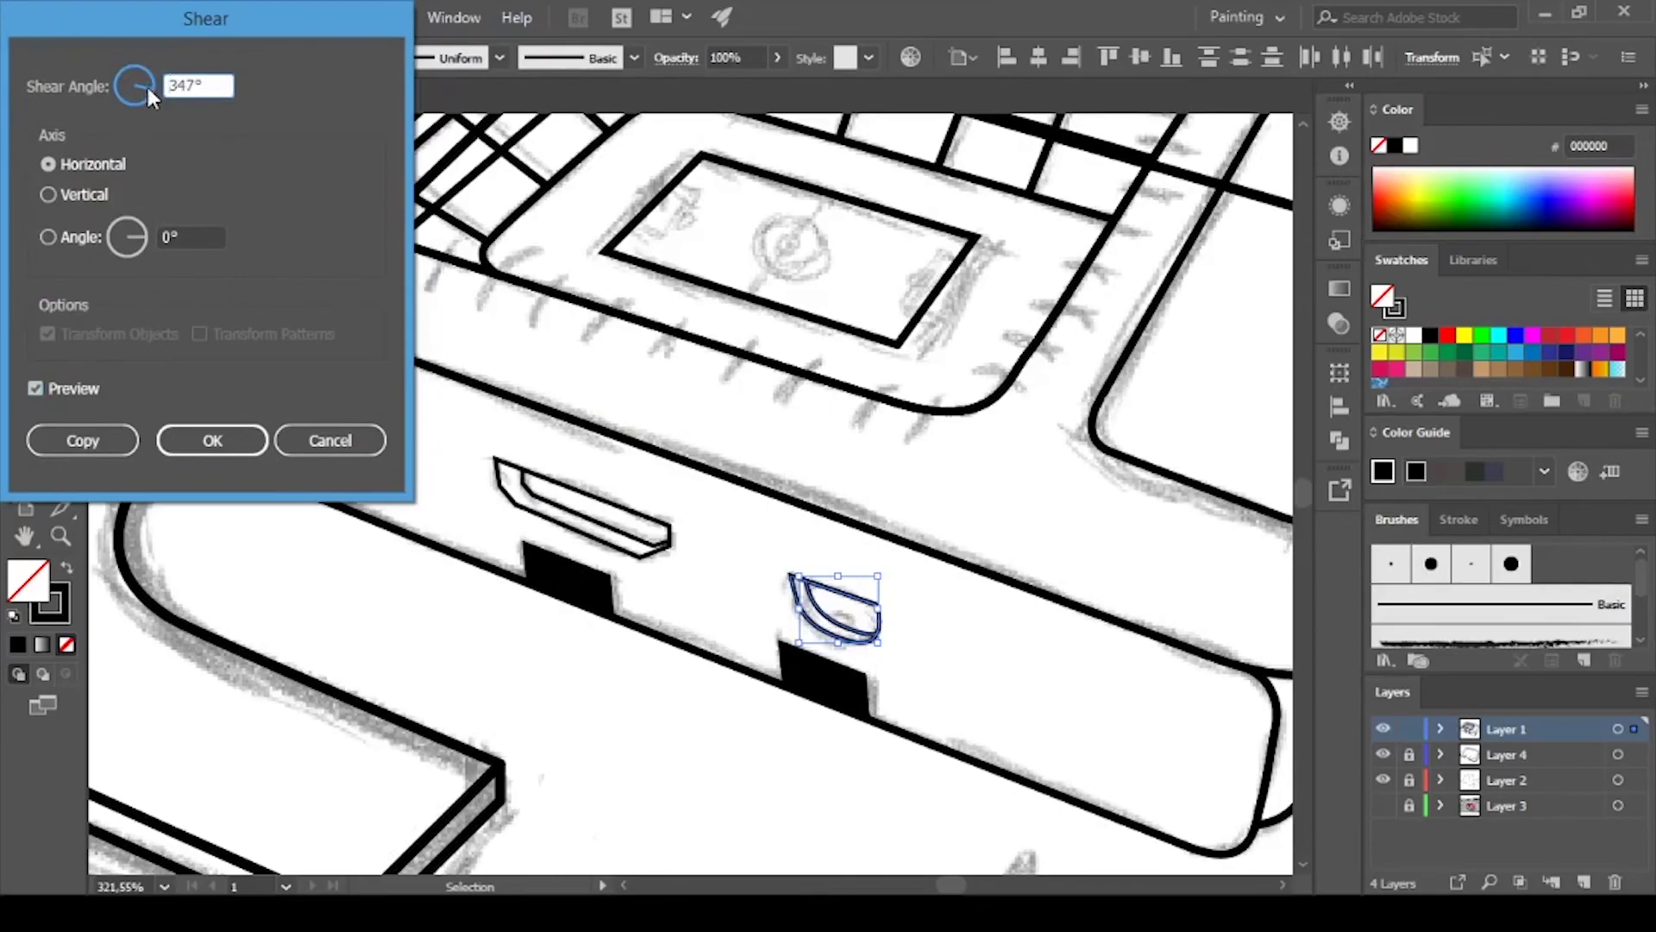
pyautogui.press('Return')
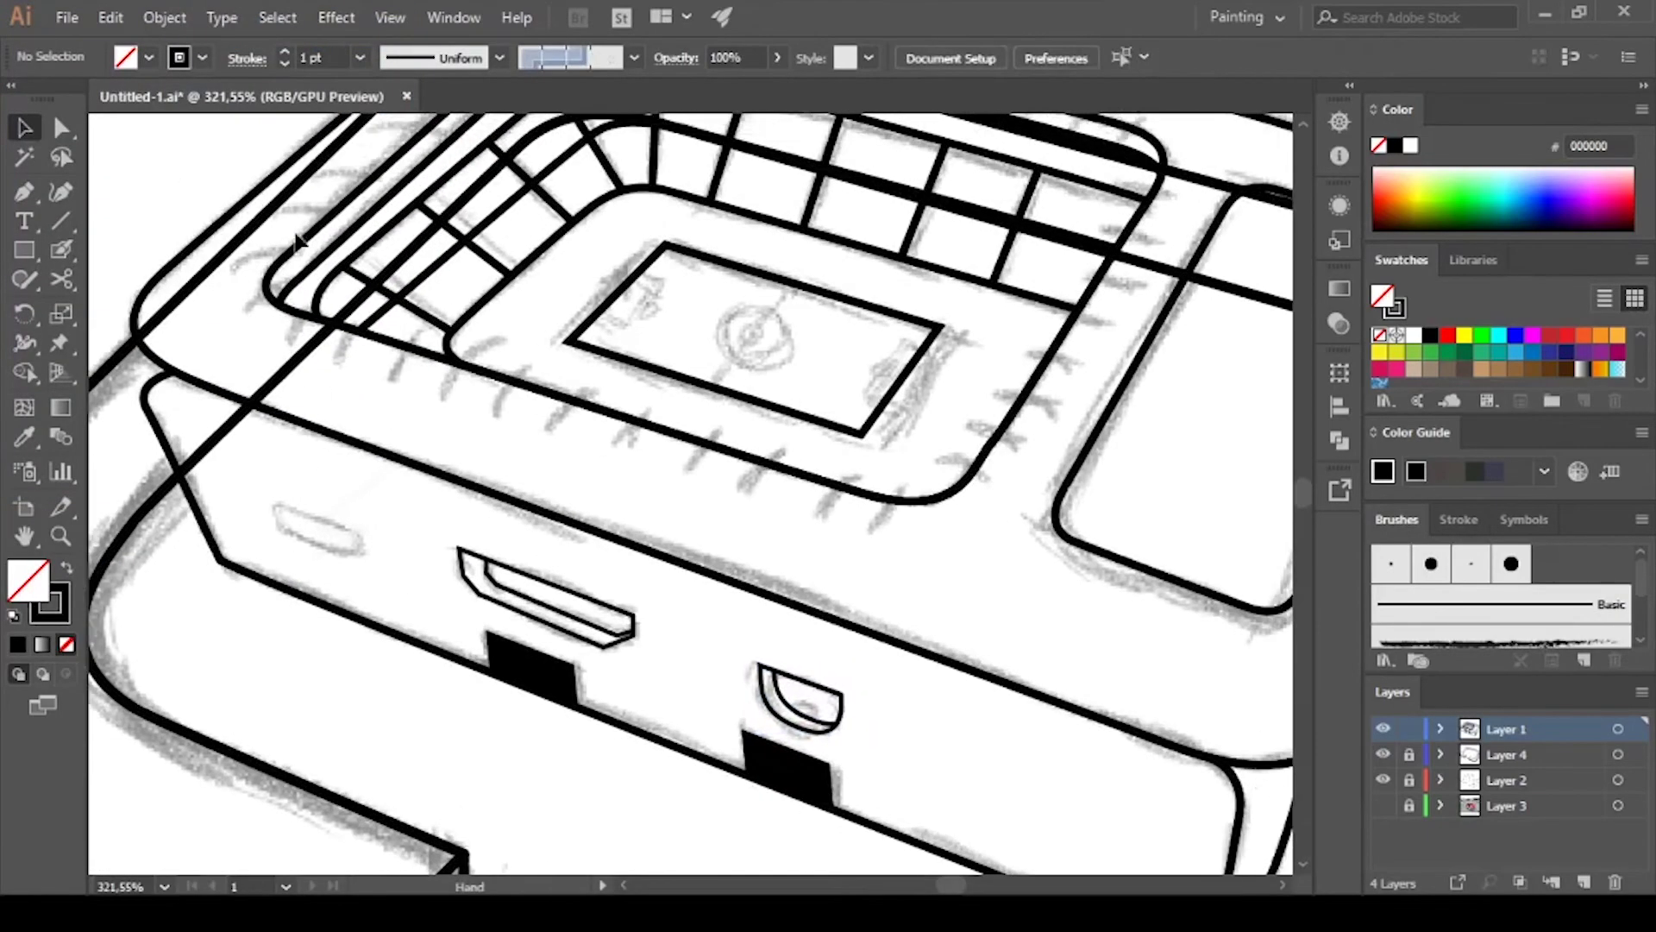
pyautogui.press('z')
pyautogui.moveTo(655, 432)
pyautogui.mouseDown()
pyautogui.moveTo(595, 431)
pyautogui.moveTo(409, 574)
pyautogui.mouseUp()
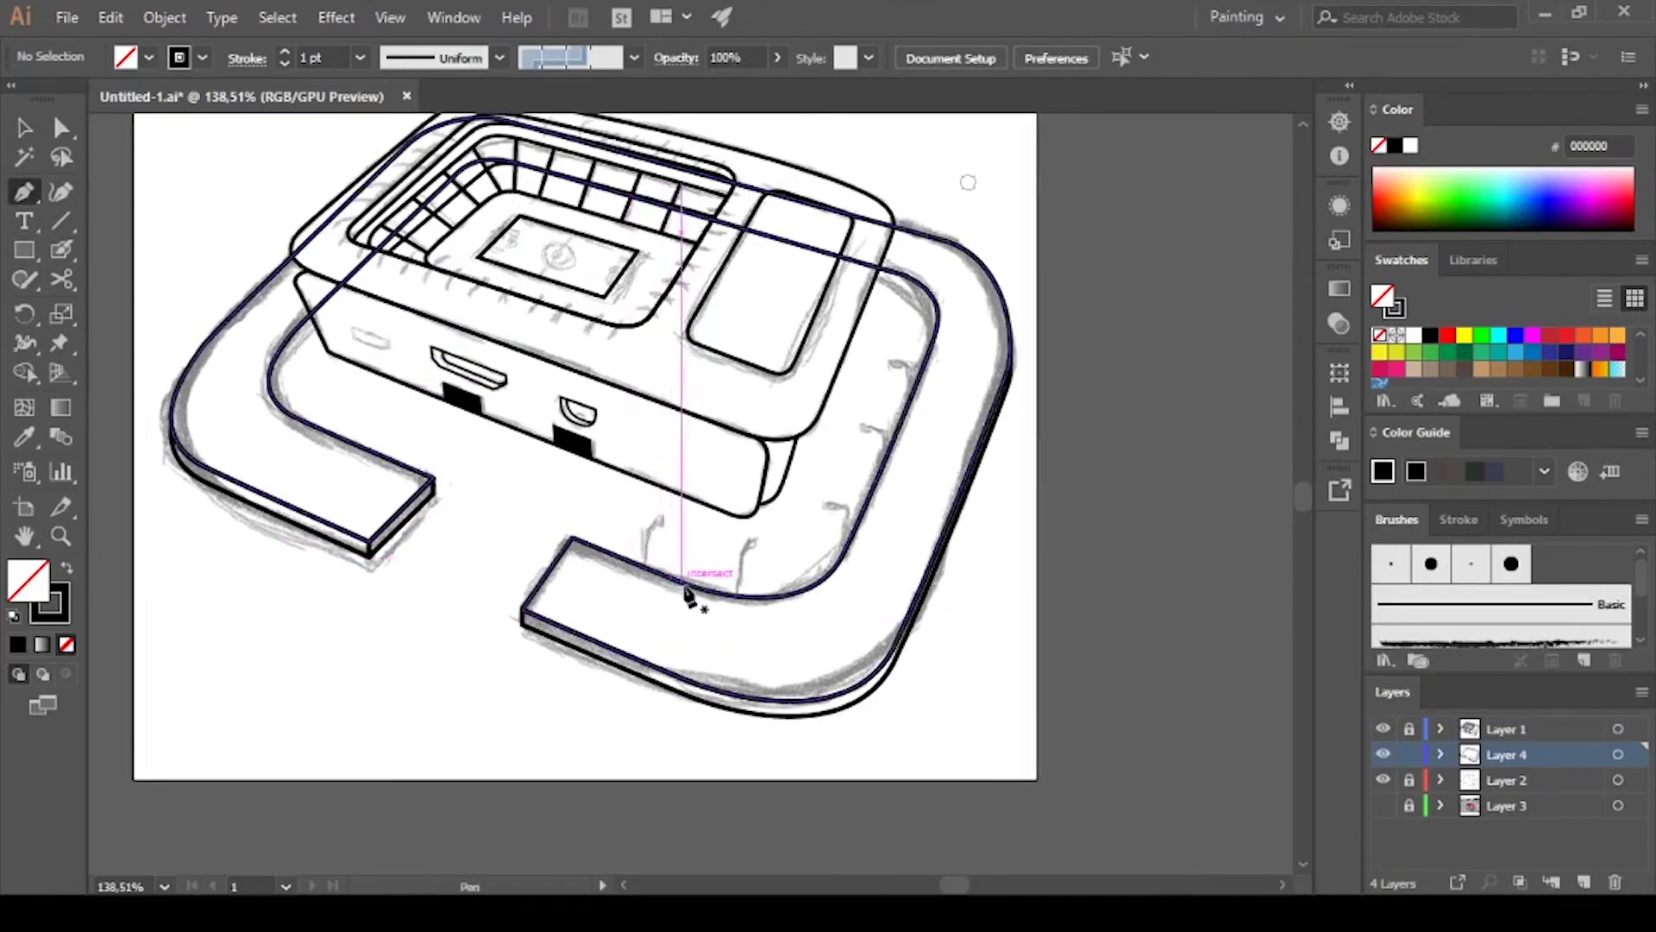
# Draw a curved lamp post with a small oval head at the road's inner edge
pyautogui.scroll(3, 593, 625)
pyautogui.click(554, 653)
pyautogui.click(554, 574)
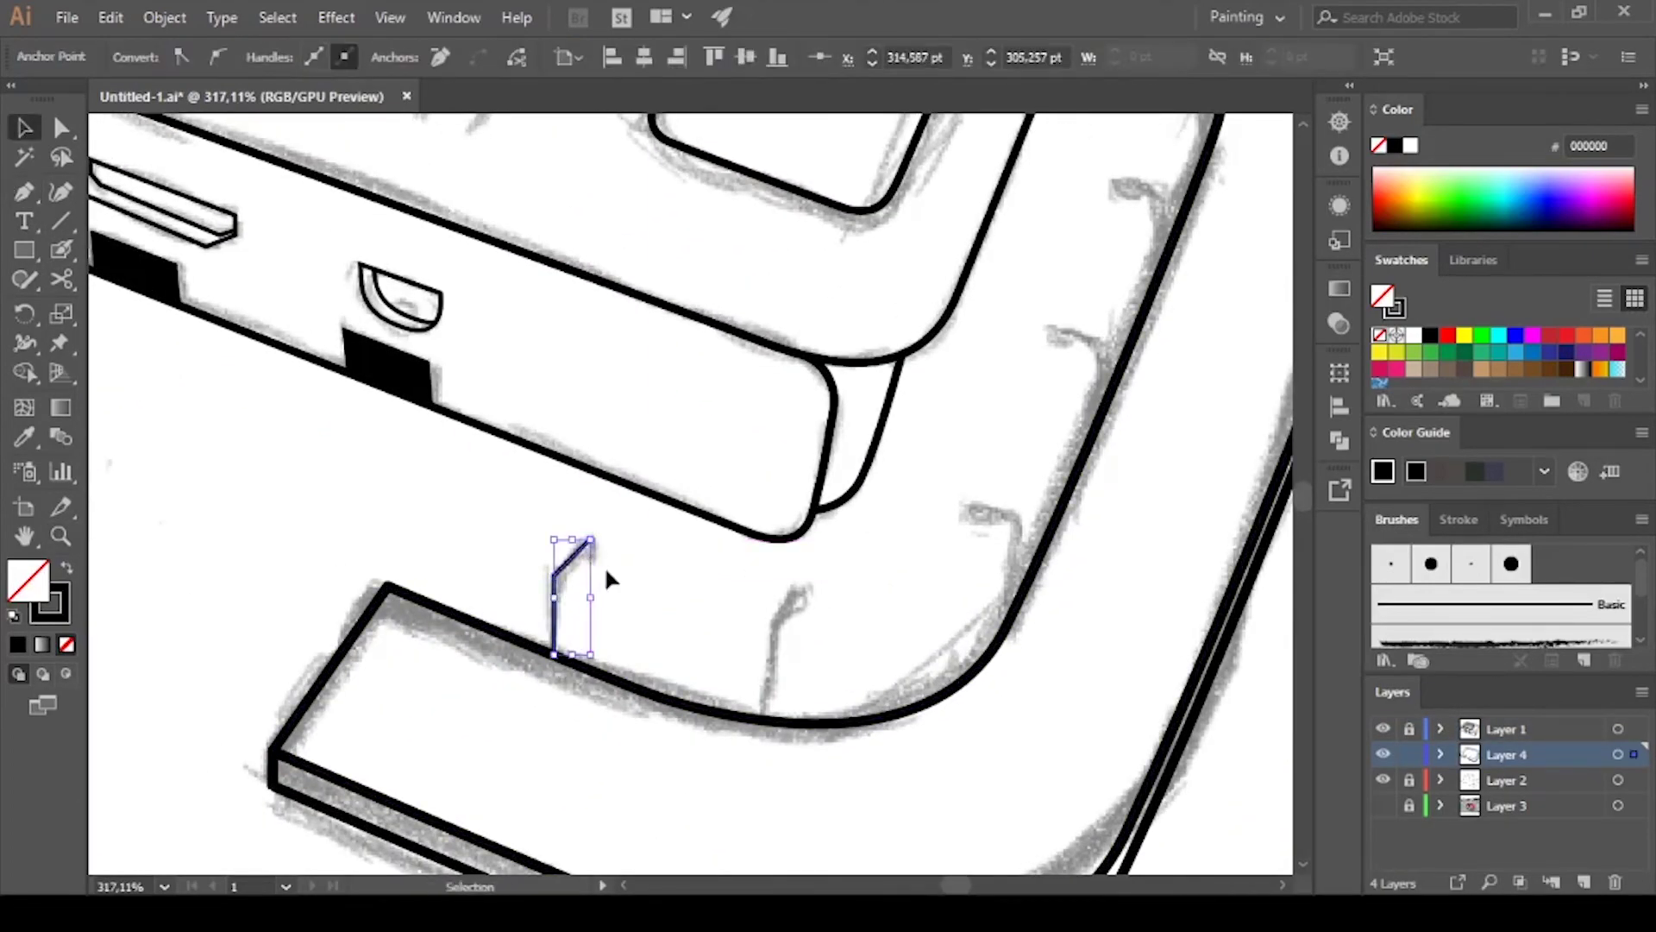
pyautogui.scroll(3, 608, 578)
pyautogui.click(647, 469)
pyautogui.press('p')
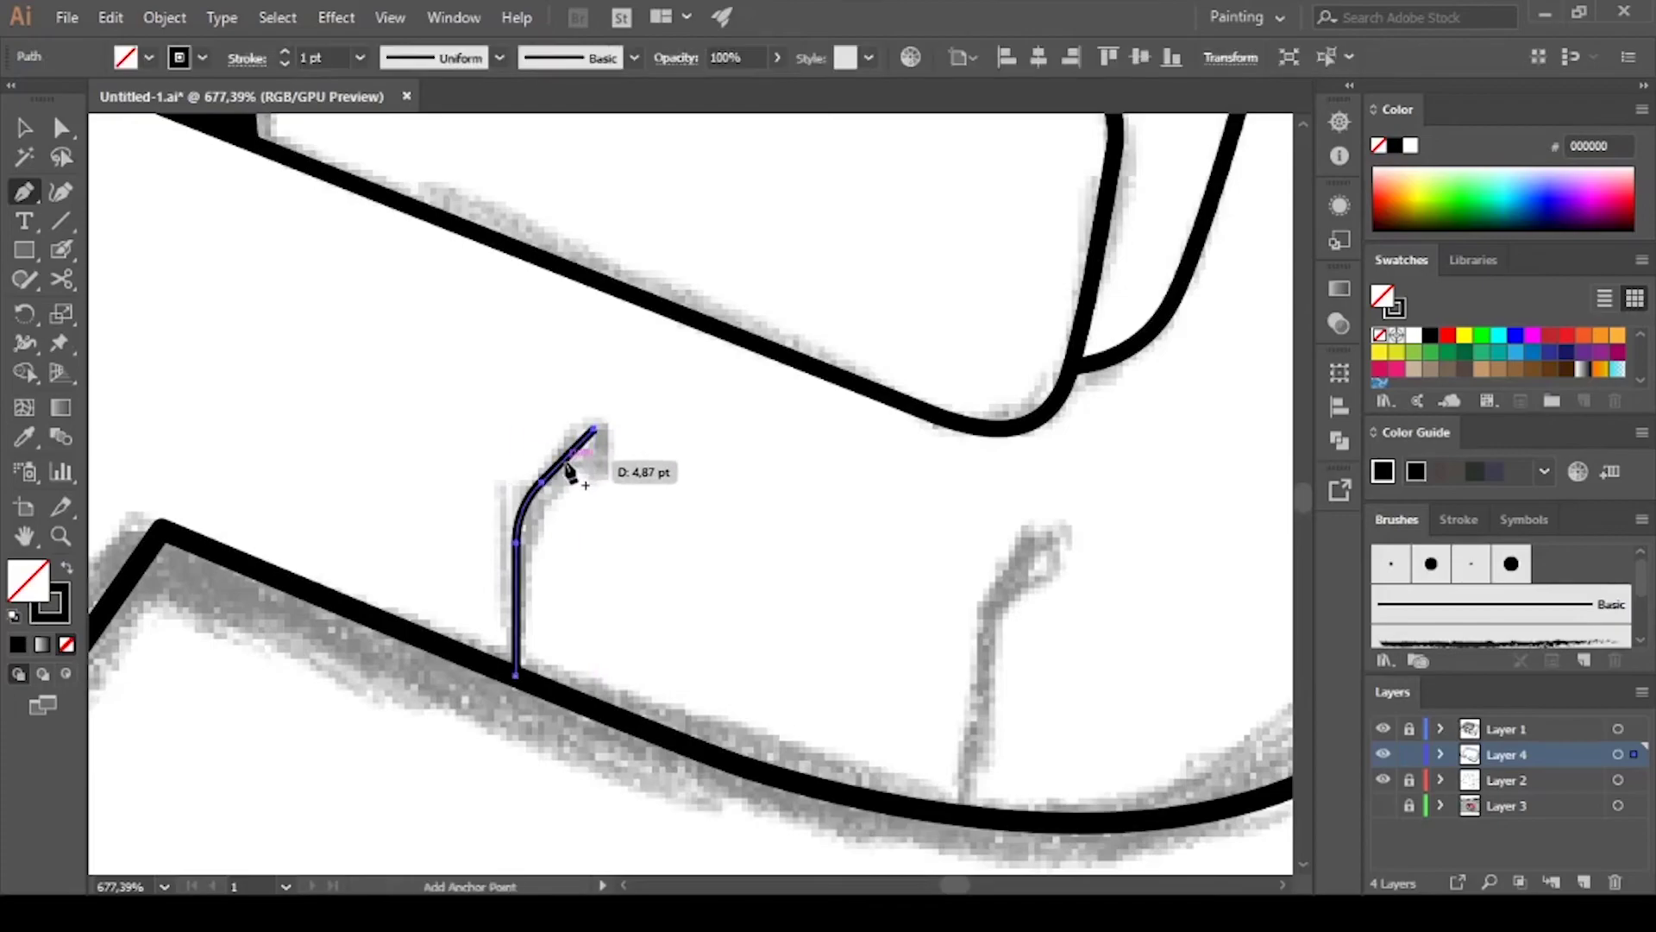
pyautogui.scroll(2, 747, 473)
pyautogui.click(653, 489)
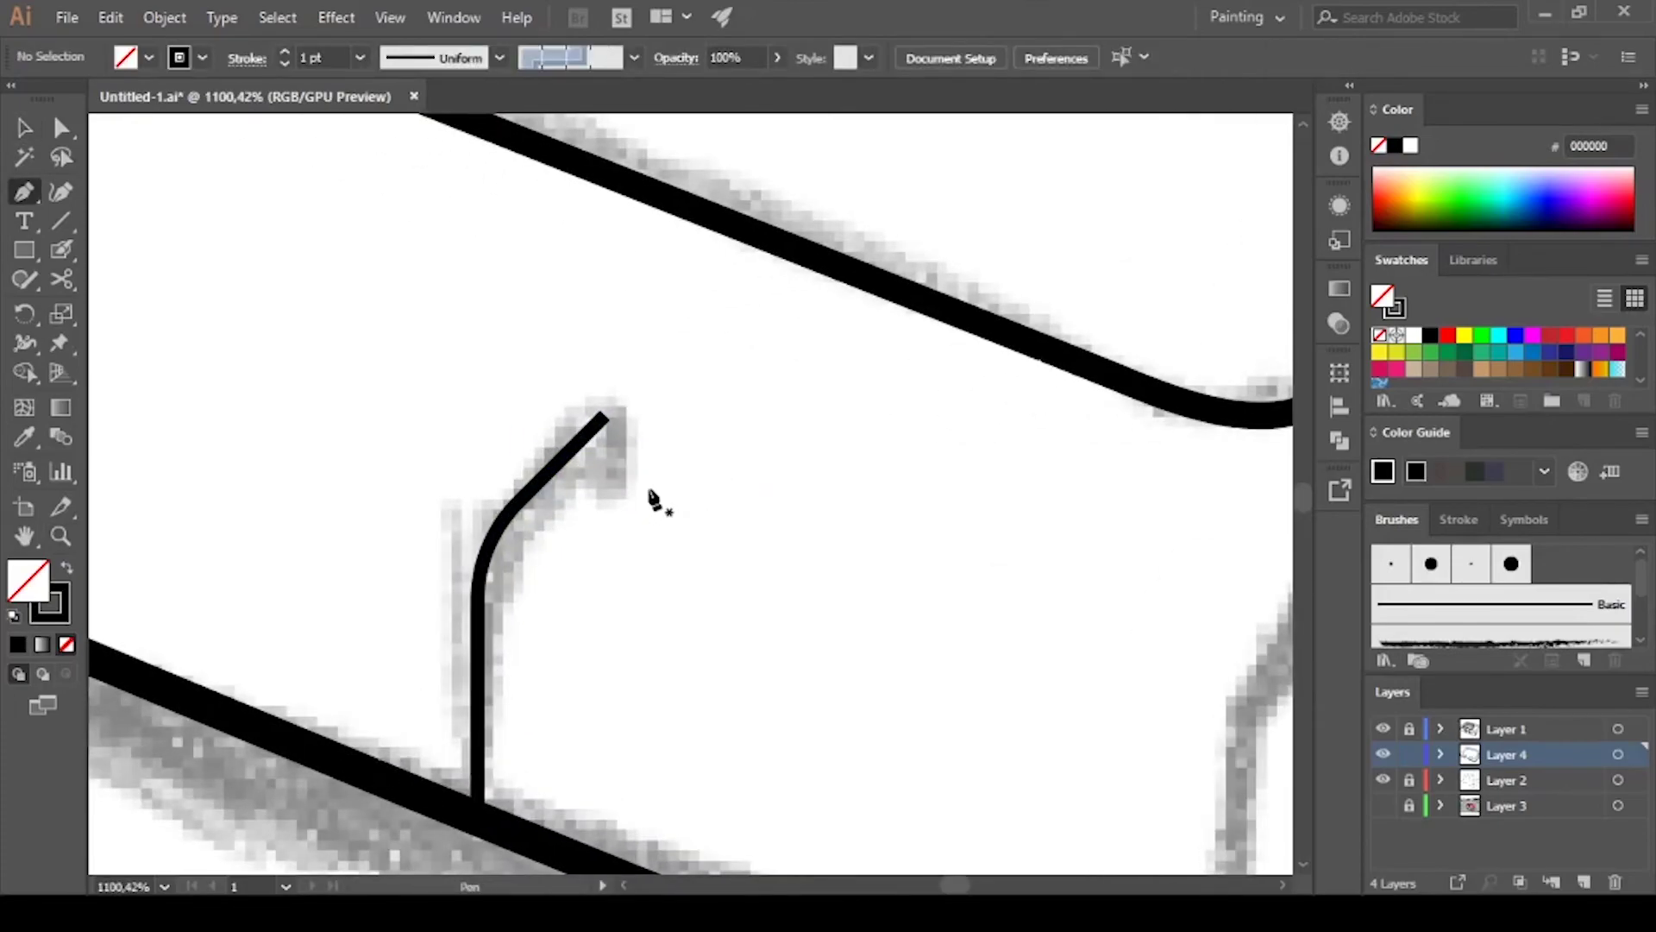
pyautogui.moveTo(708, 441); pyautogui.dragTo(740, 434)
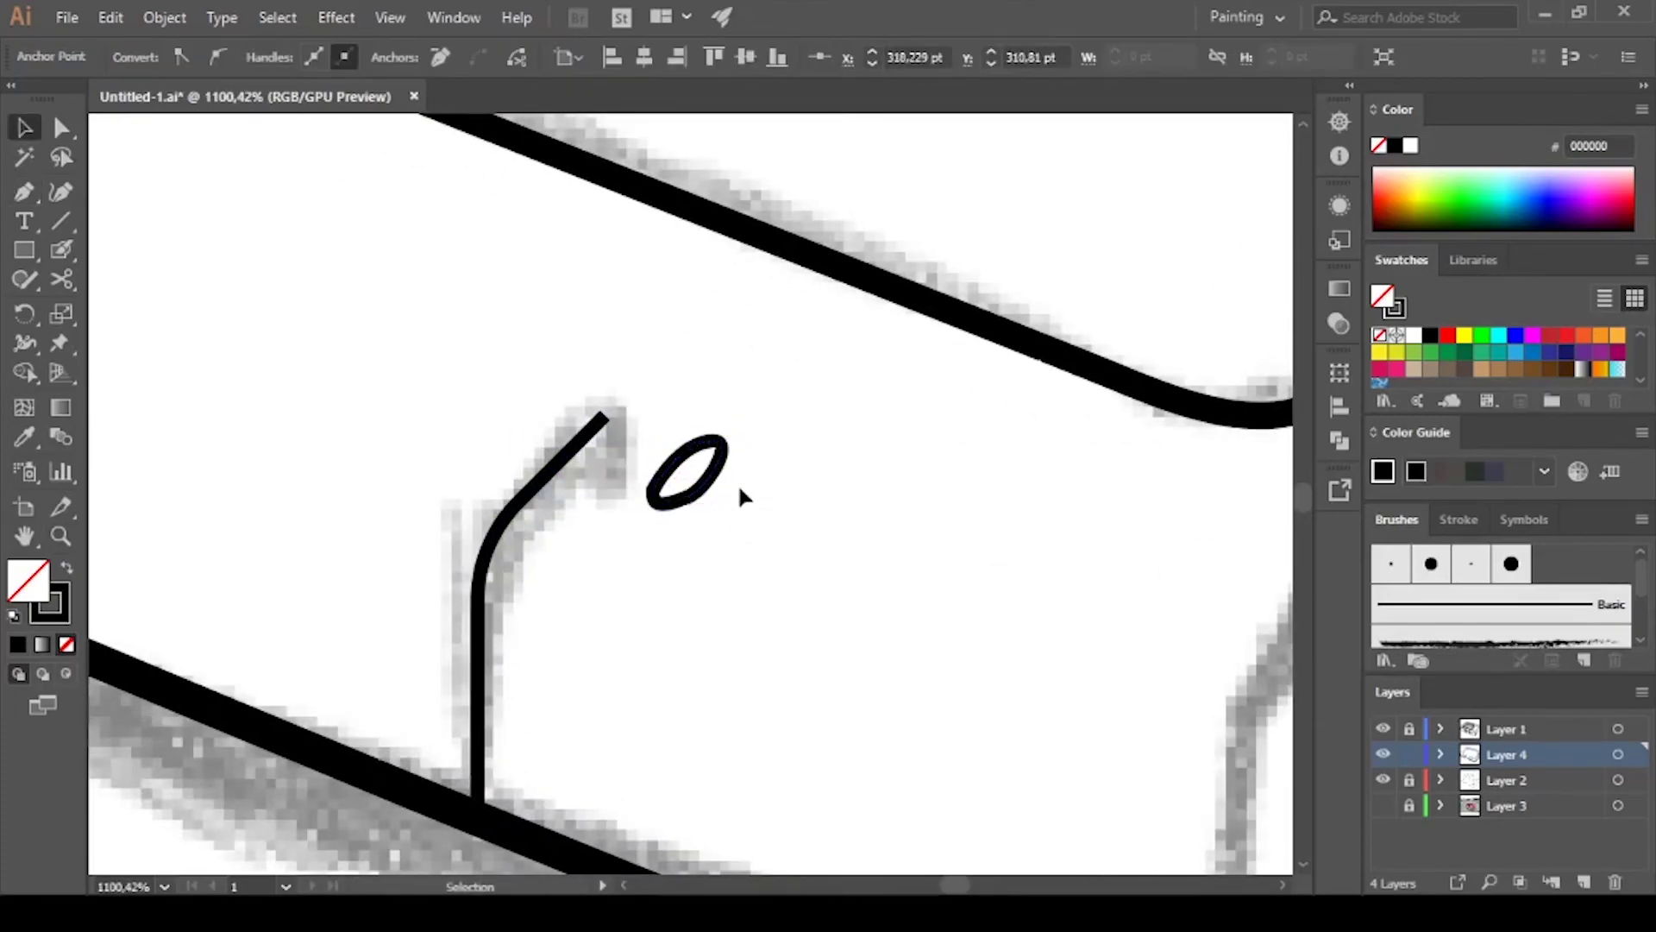
pyautogui.moveTo(711, 504); pyautogui.dragTo(636, 468)
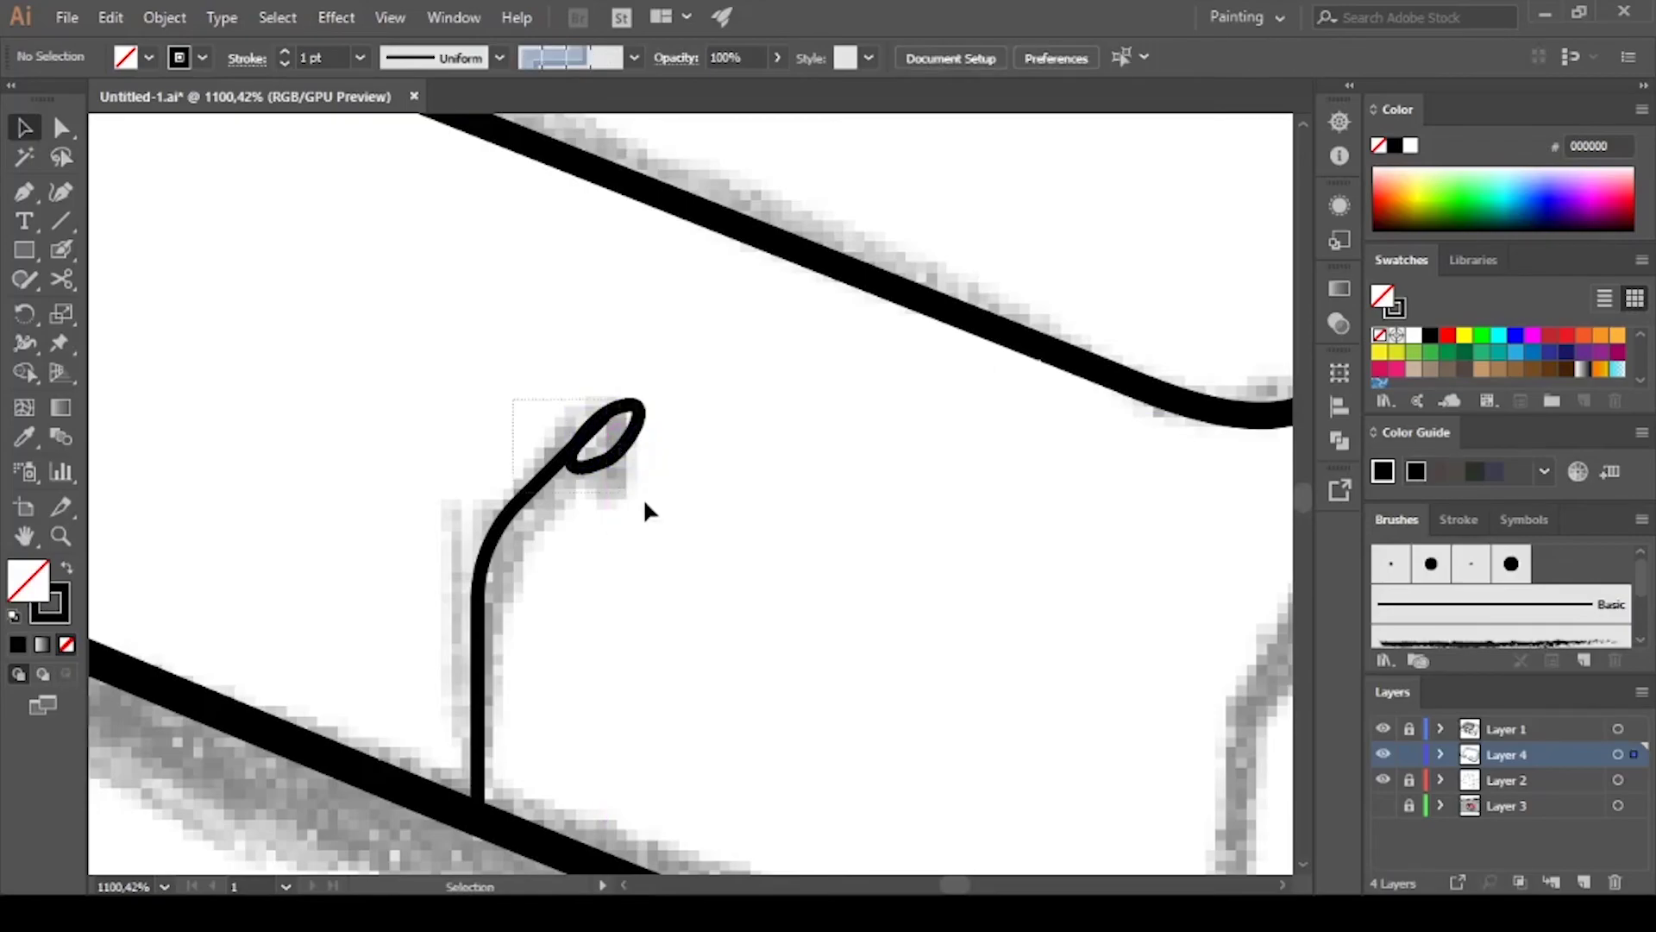
# Copy the lamp post along the road's inner edge, two left and two bottom
pyautogui.scroll(-2, 662, 399)
pyautogui.scroll(-2, 695, 333)
pyautogui.moveTo(410, 429)
pyautogui.mouseDown()
pyautogui.moveTo(849, 567)
pyautogui.moveTo(443, 435)
pyautogui.mouseUp()
pyautogui.click(769, 463)
pyautogui.scroll(-3, 823, 586)
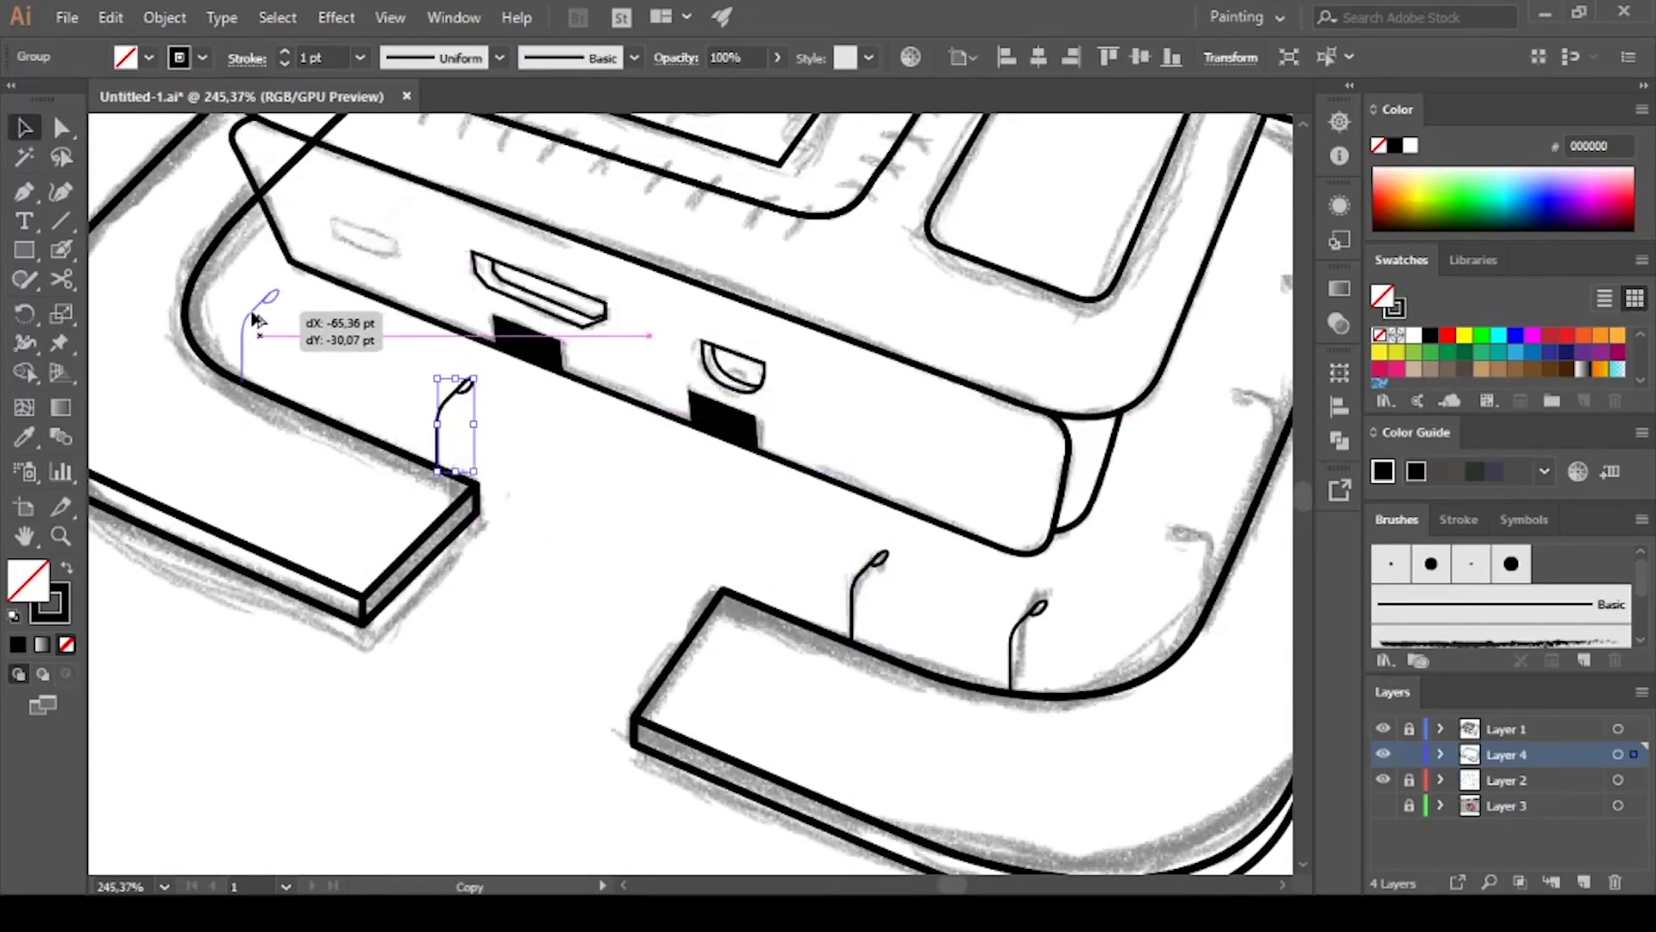
pyautogui.moveTo(257, 319); pyautogui.dragTo(303, 336)
pyautogui.click(458, 470)
pyautogui.scroll(-2, 458, 469)
pyautogui.scroll(-2, 518, 517)
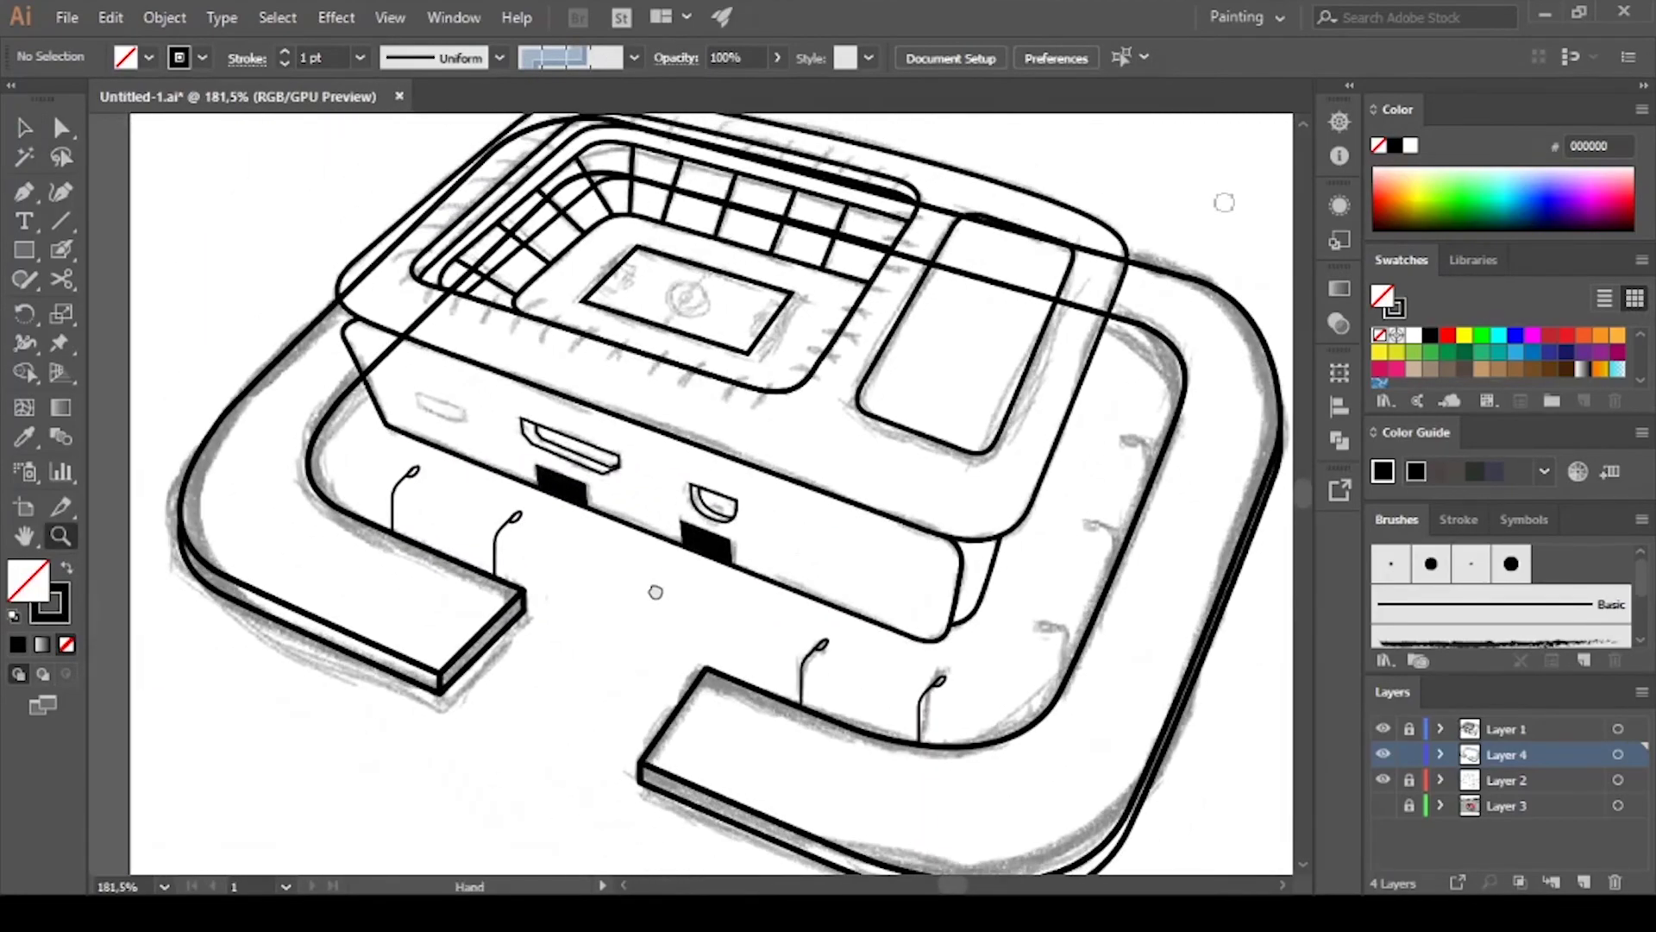
# Nudge the outer road outline's upper anchors one step right and down
pyautogui.hscroll(-3, 518, 535)
pyautogui.scroll(1, 518, 535)
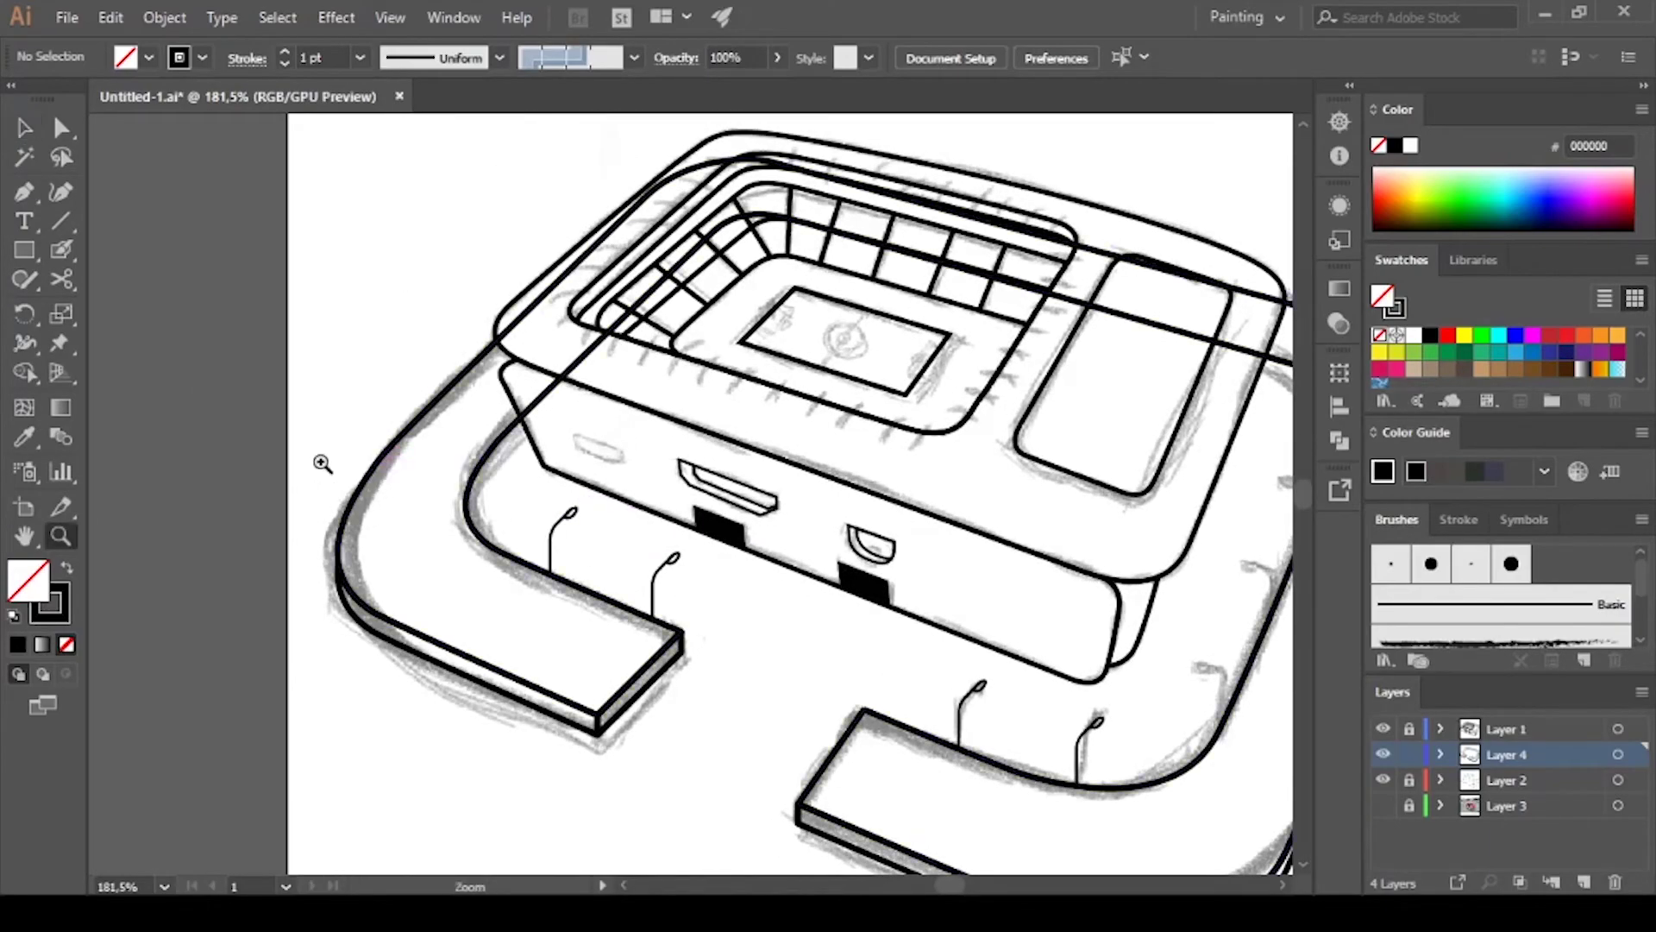
pyautogui.keyDown('ctrl'); pyautogui.click(485, 523); pyautogui.keyUp('ctrl')
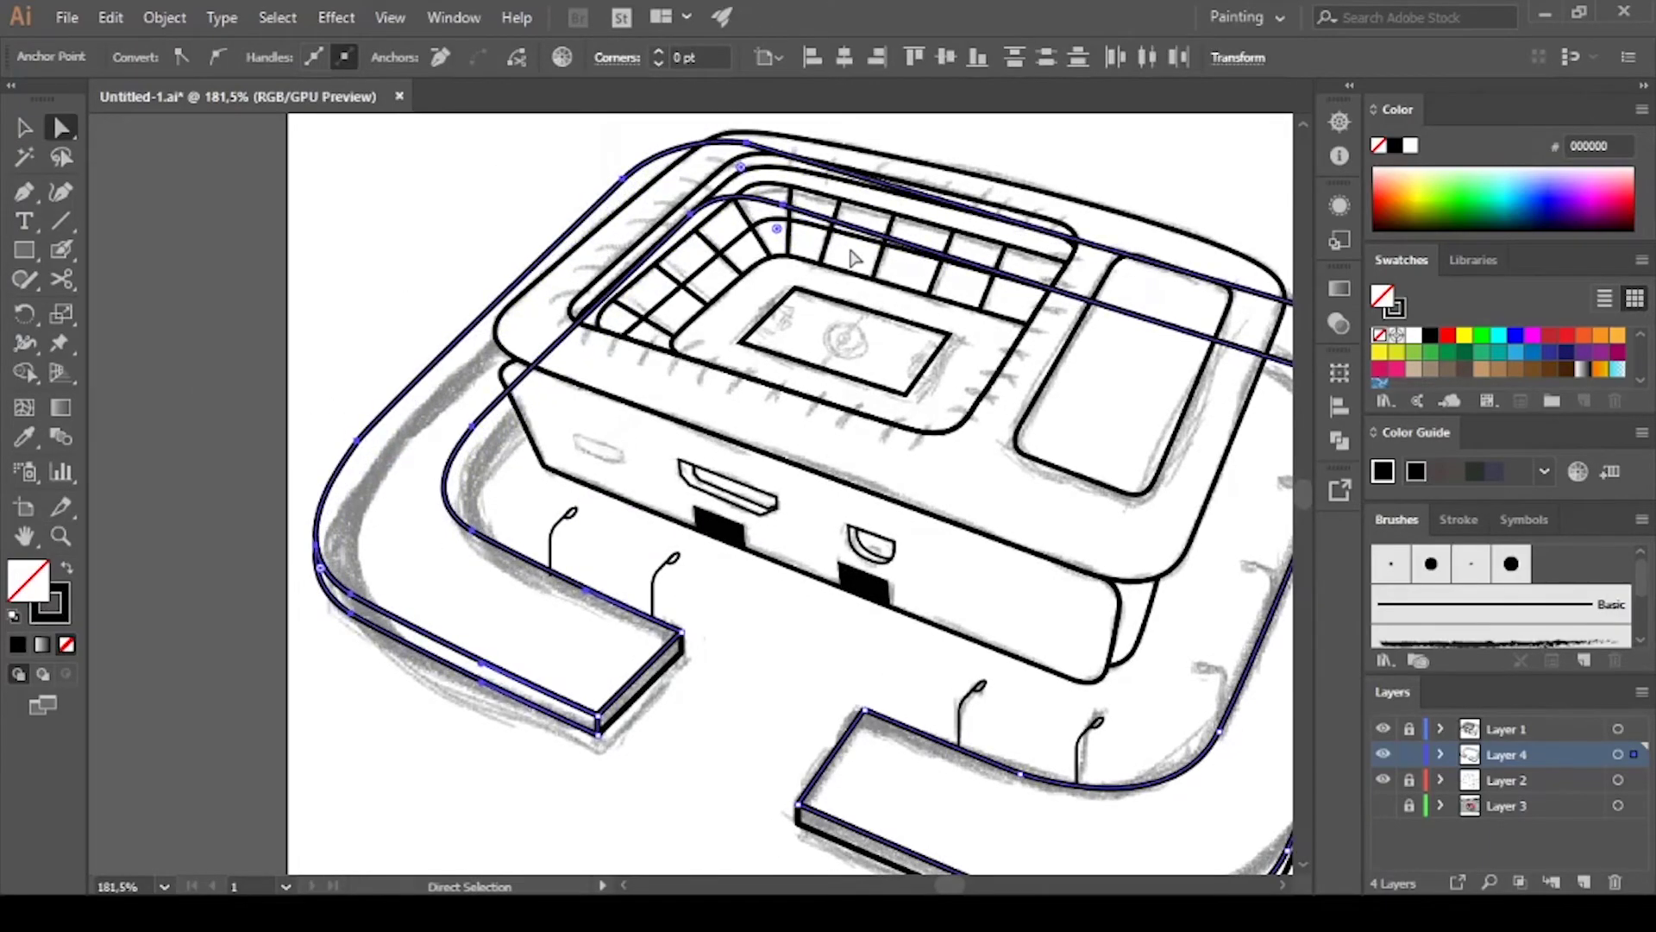
pyautogui.hscroll(3, 773, 293)
pyautogui.scroll(1, 773, 293)
pyautogui.press('Right')
pyautogui.press('Right')
pyautogui.press('Right')
pyautogui.press('Down')
pyautogui.press('Down')
pyautogui.press('Down')
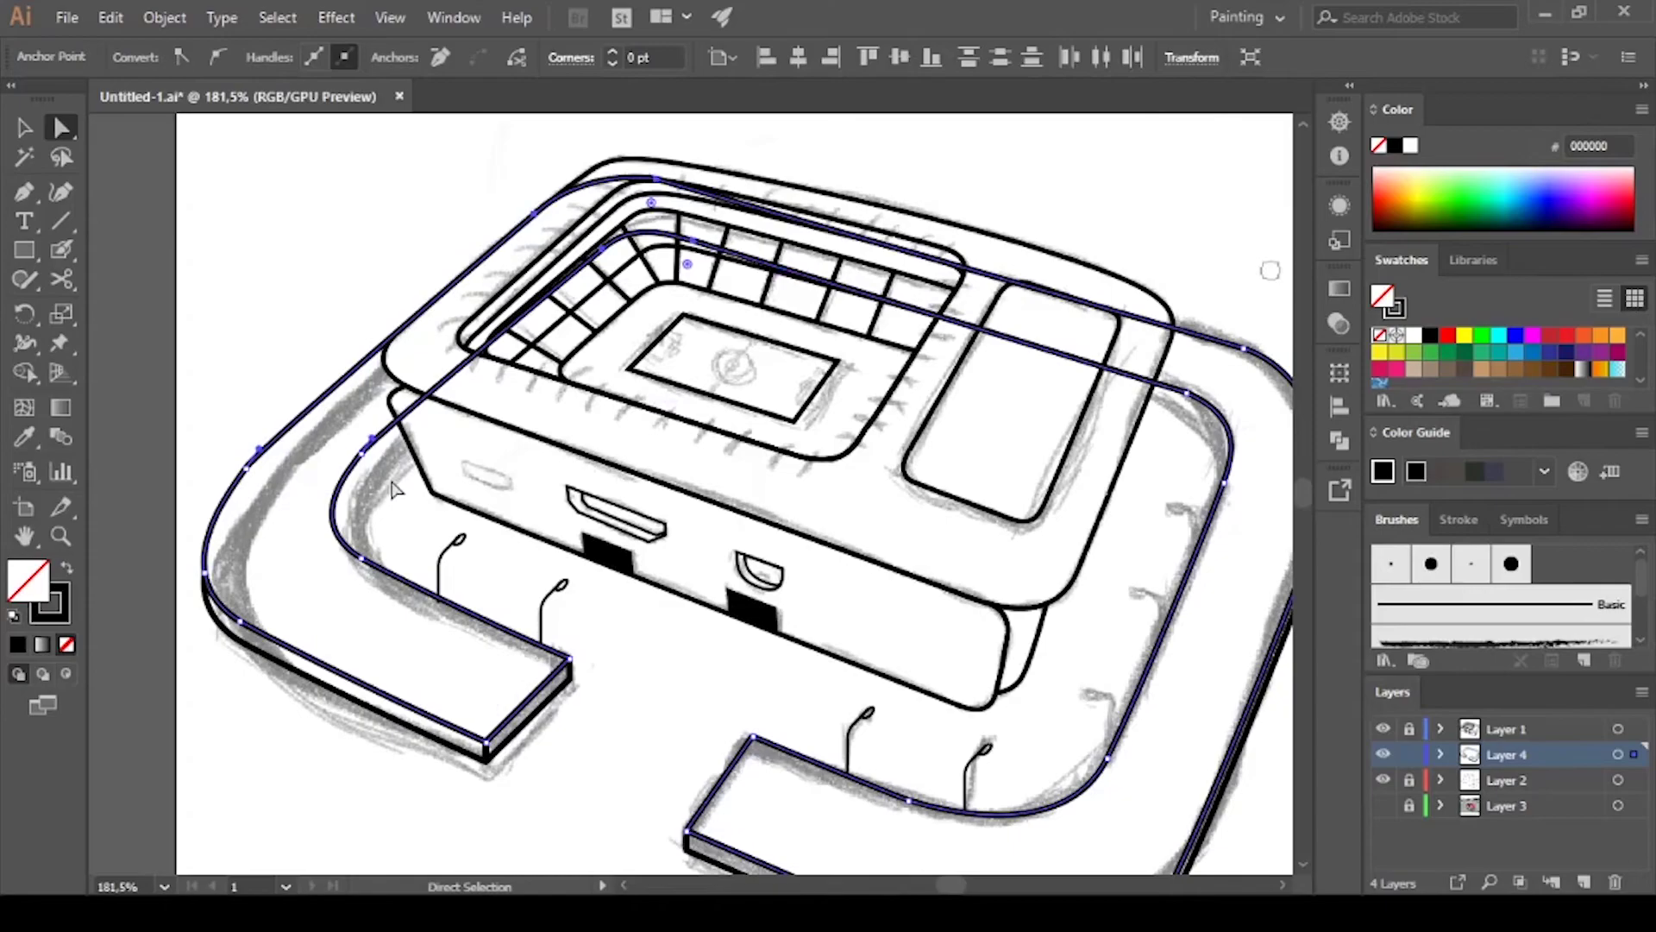
pyautogui.click(226, 466)
pyautogui.scroll(-1, 224, 449)
pyautogui.hscroll(1, 223, 436)
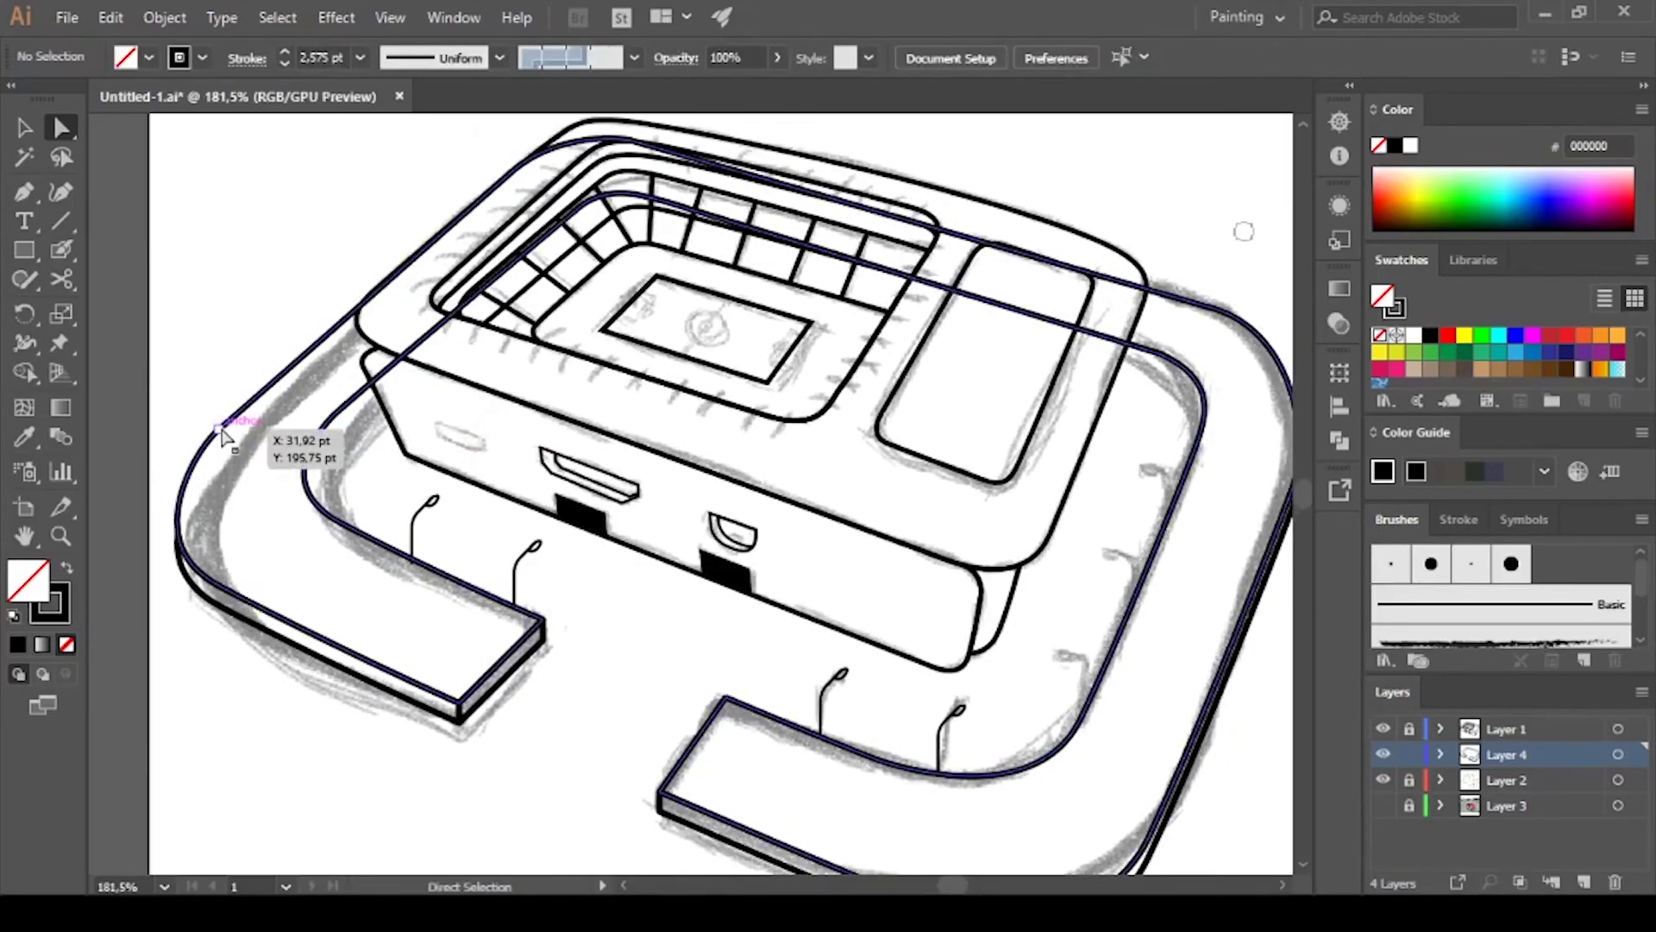
pyautogui.scroll(-2, 259, 457)
pyautogui.hscroll(3, 259, 457)
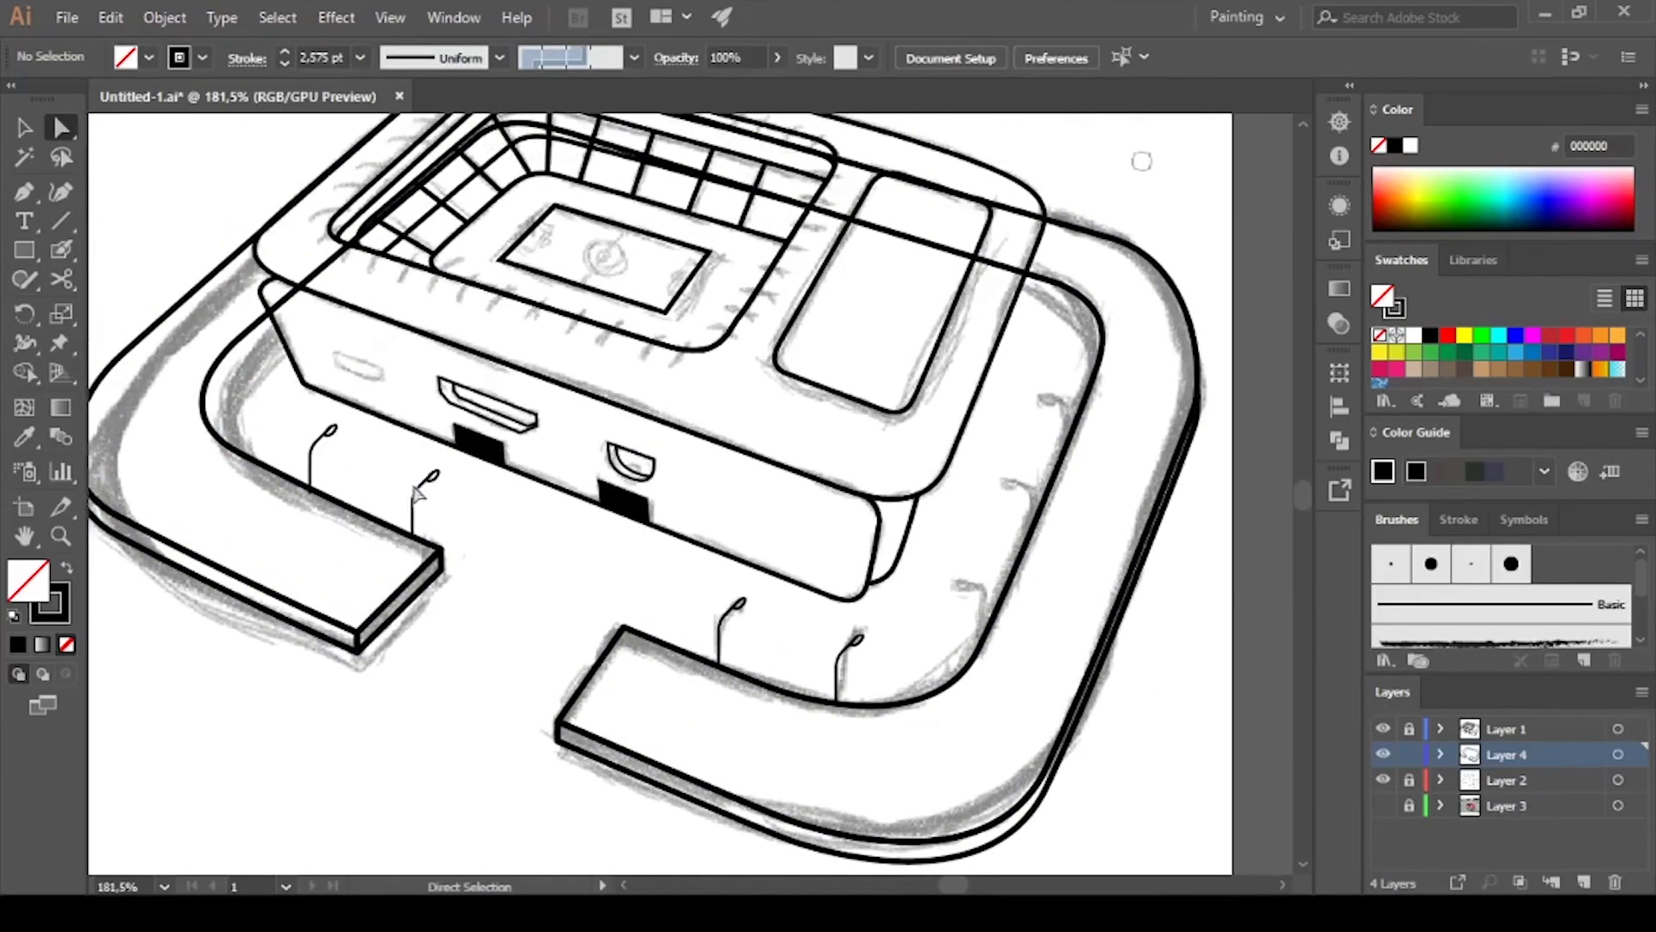
pyautogui.scroll(3, 643, 657)
pyautogui.hscroll(-4, 643, 658)
# Draw a short line from the road's inner corner toward the case's left corner
pyautogui.press('p')
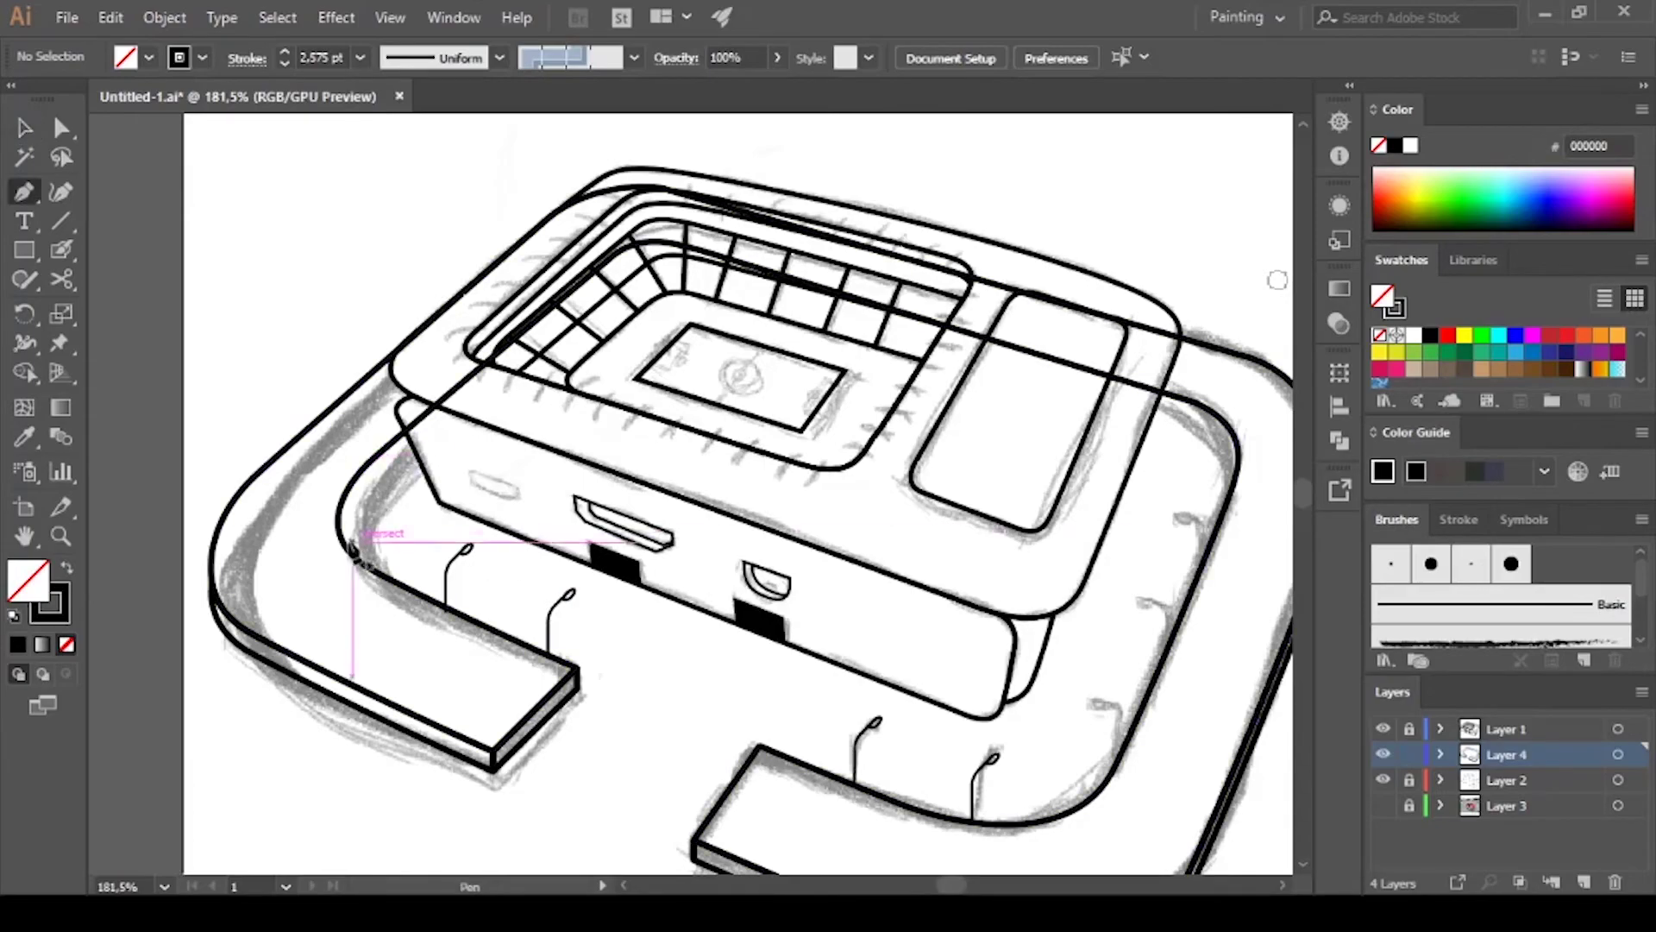
pyautogui.click(340, 536)
pyautogui.click(423, 446)
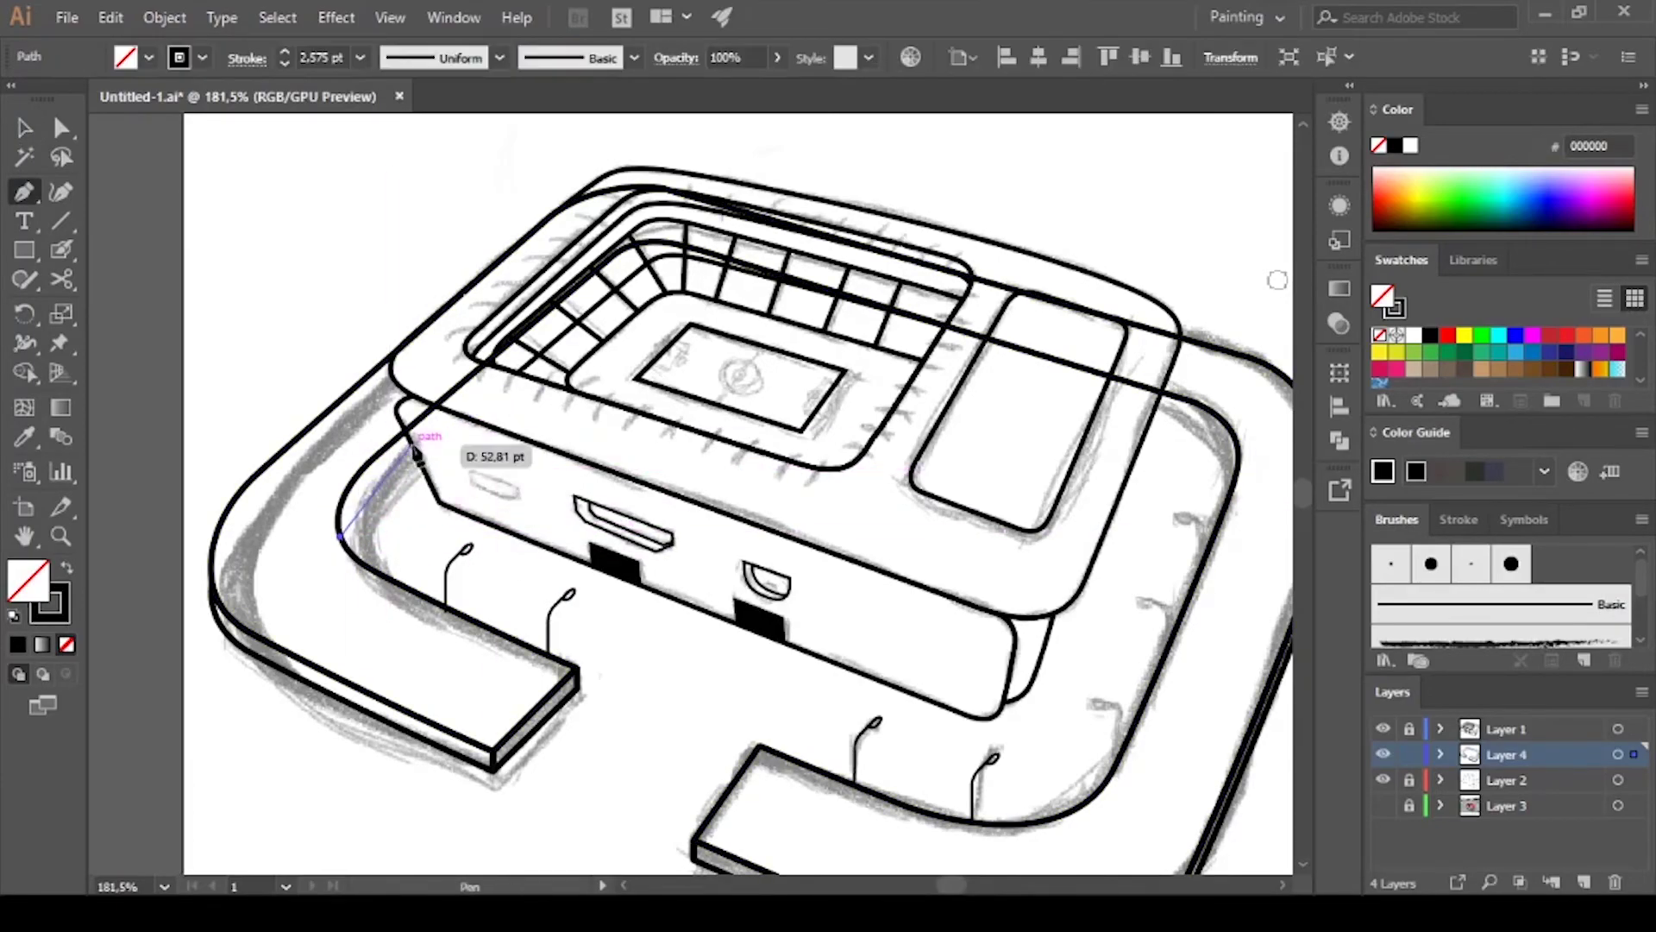
pyautogui.press('v')
pyautogui.scroll(-2, 841, 420)
pyautogui.hscroll(8, 841, 420)
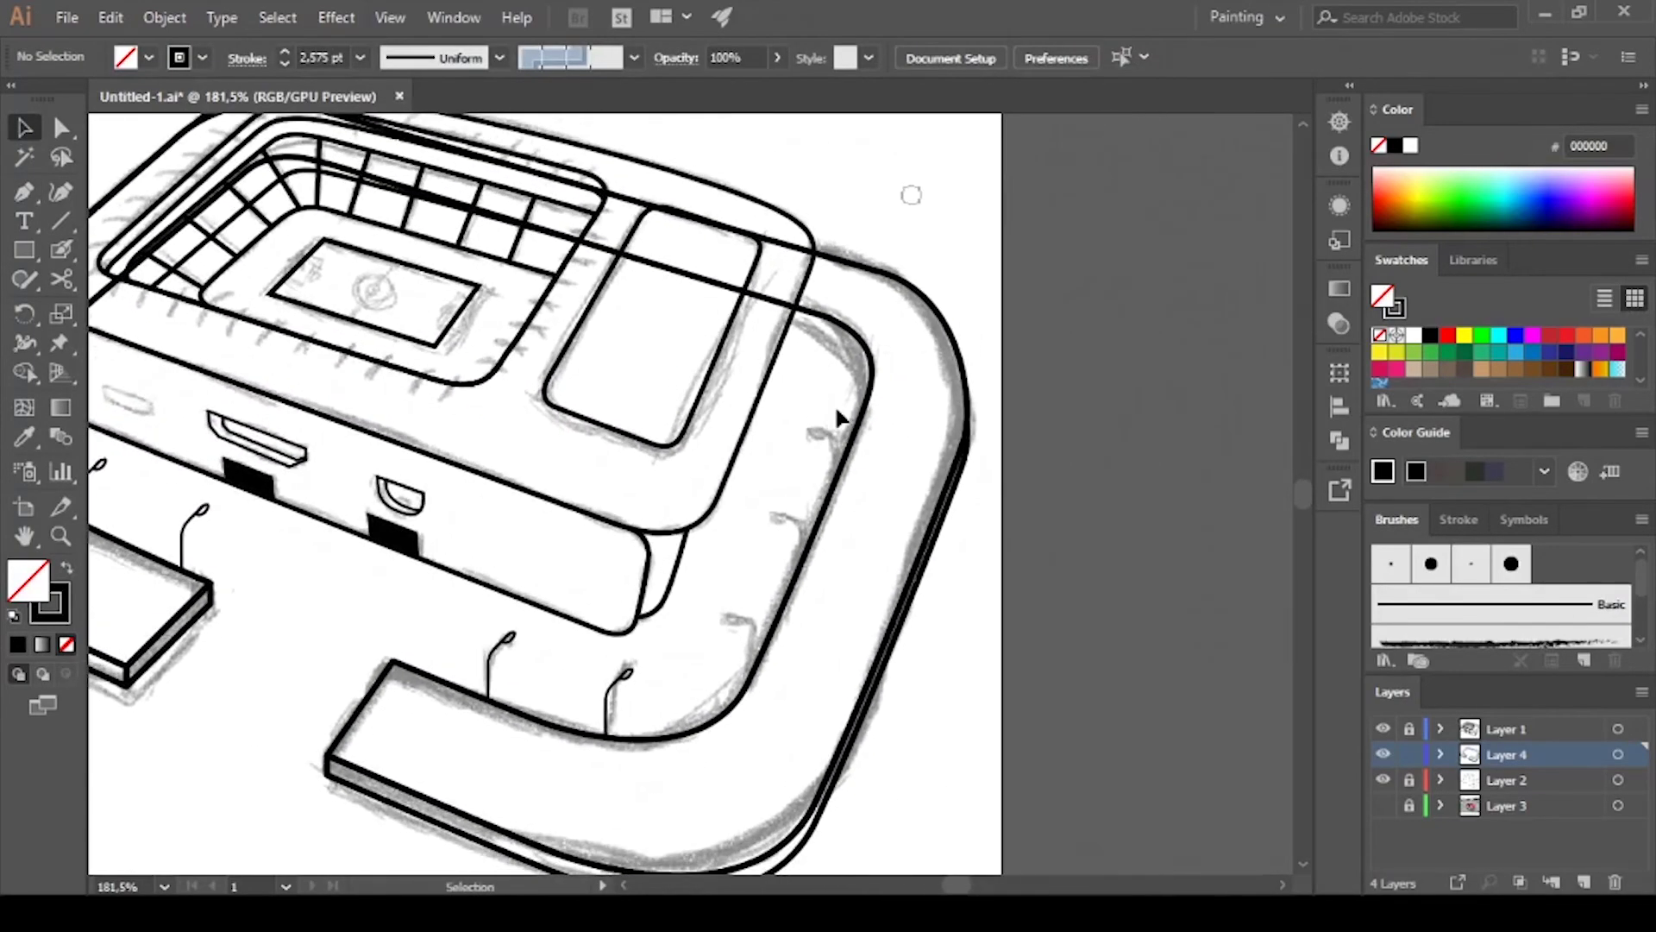
# Draw a new curved lamp post on the road's right inner edge
pyautogui.moveTo(867, 367); pyautogui.dragTo(875, 421)
pyautogui.press('v')
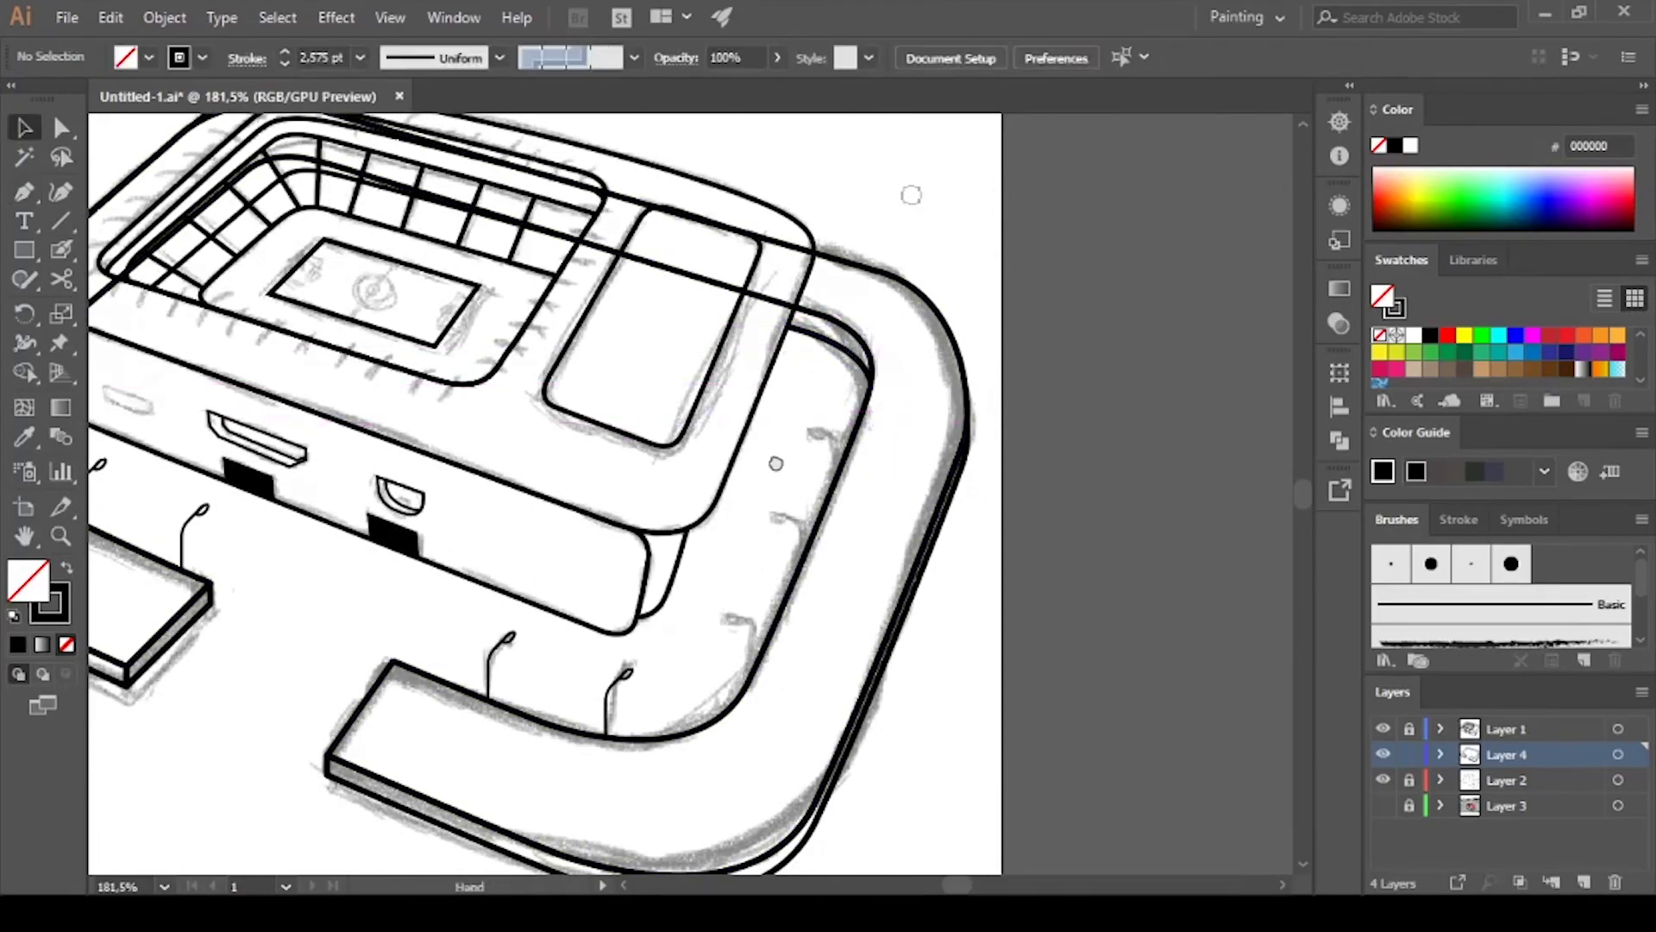
pyautogui.scroll(-2, 818, 361)
pyautogui.hscroll(-1, 818, 361)
pyautogui.scroll(4, 818, 361)
pyautogui.press('p')
pyautogui.click(797, 545)
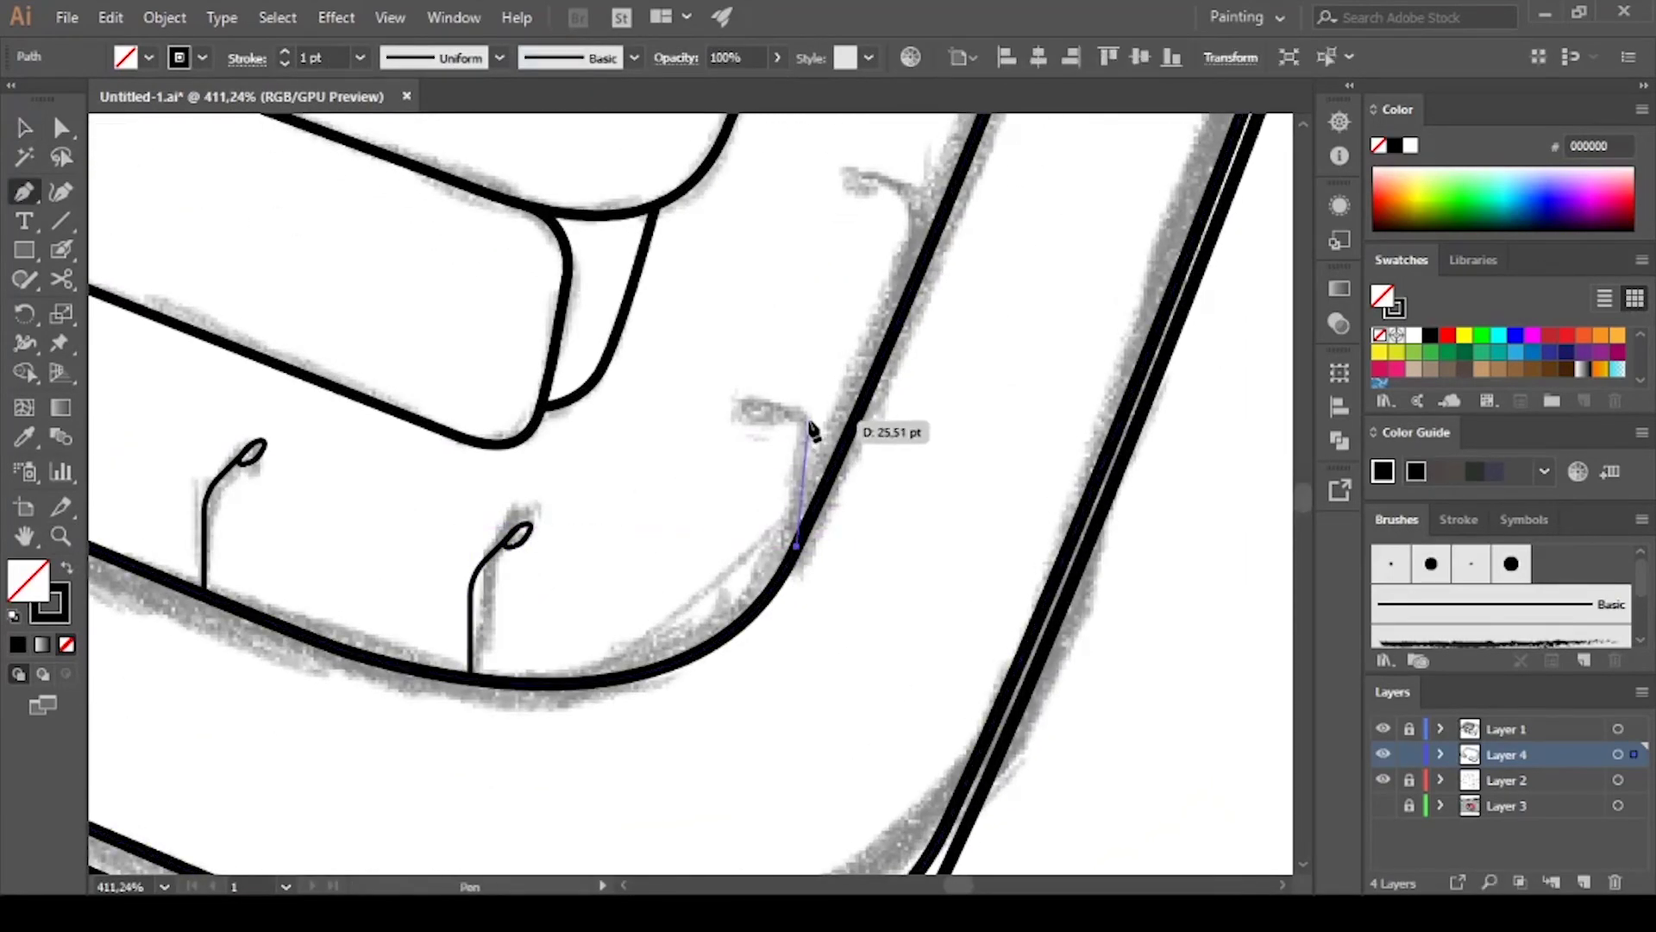
pyautogui.moveTo(808, 420); pyautogui.dragTo(759, 408)
pyautogui.scroll(4, 771, 441)
pyautogui.moveTo(866, 444); pyautogui.dragTo(828, 473)
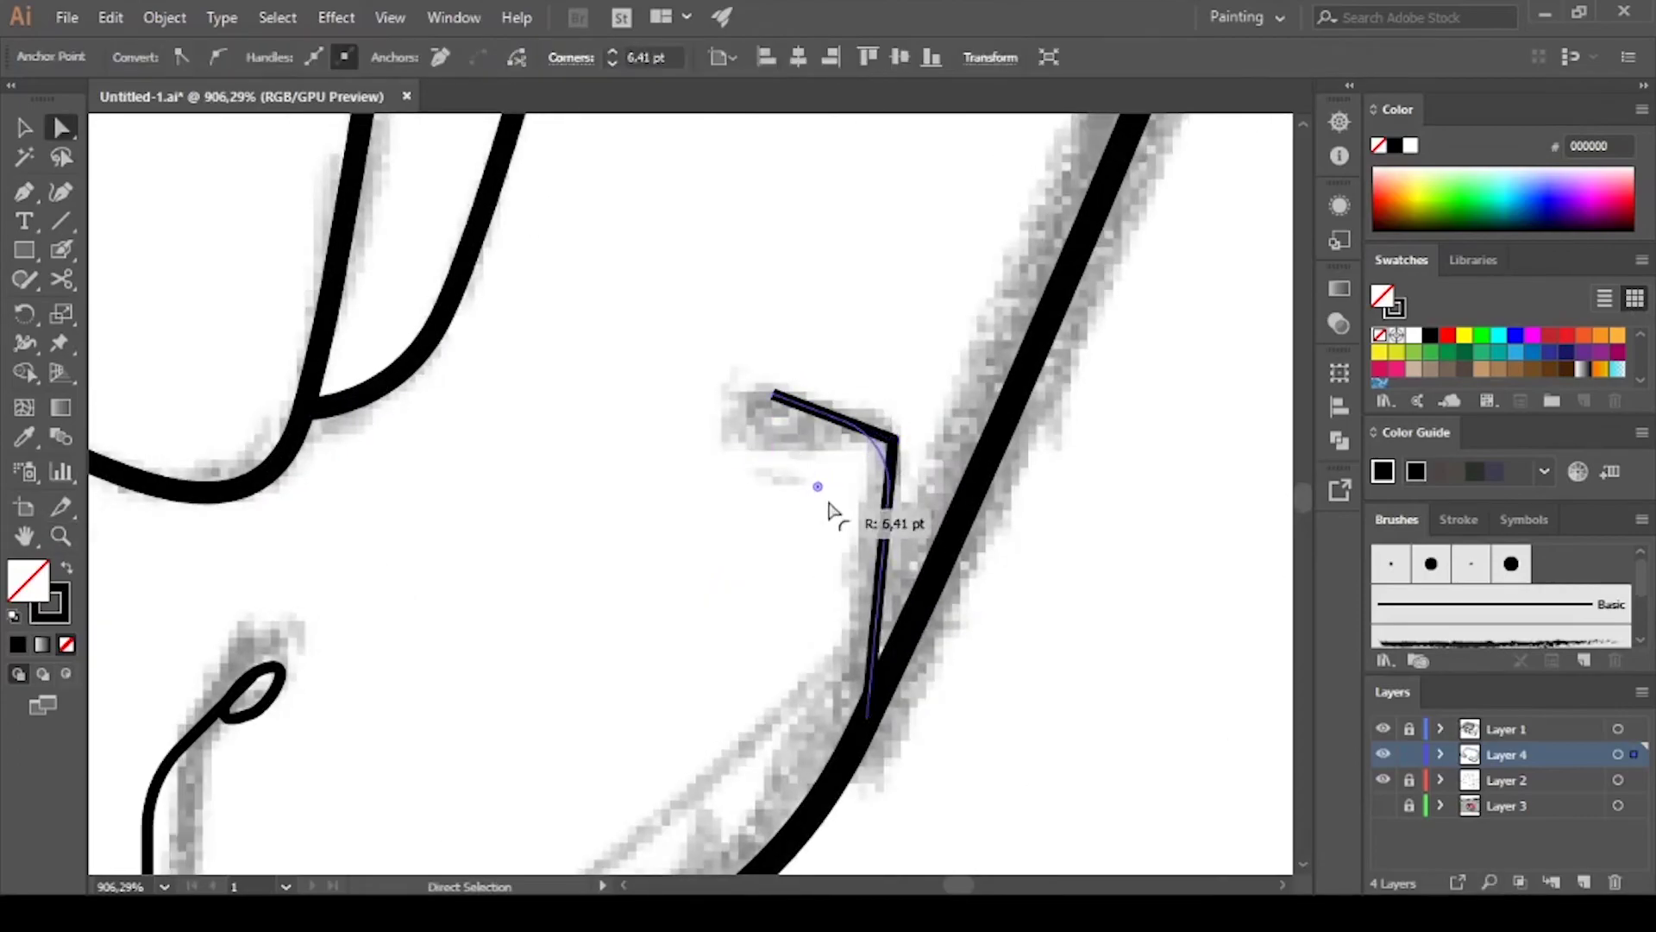
pyautogui.click(721, 451)
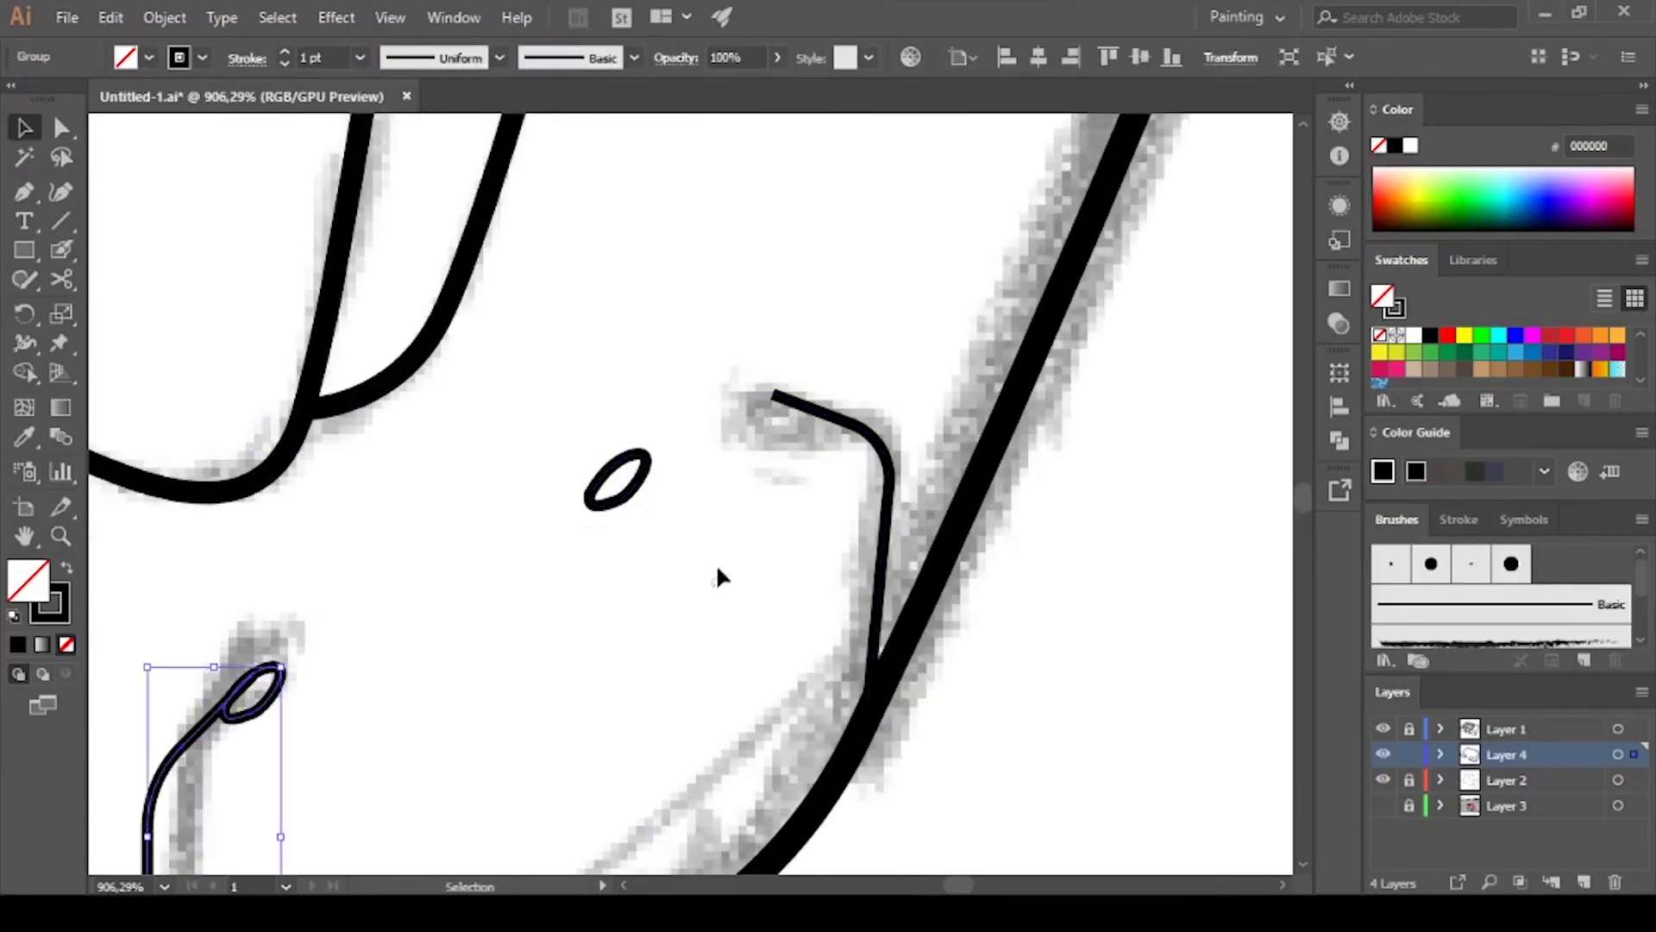
# Copy an oval head, reflect it, and fit it onto the new post
pyautogui.moveTo(718, 574); pyautogui.dragTo(595, 602)
pyautogui.rightClick(502, 536)
pyautogui.click(811, 438)
pyautogui.press('Return')
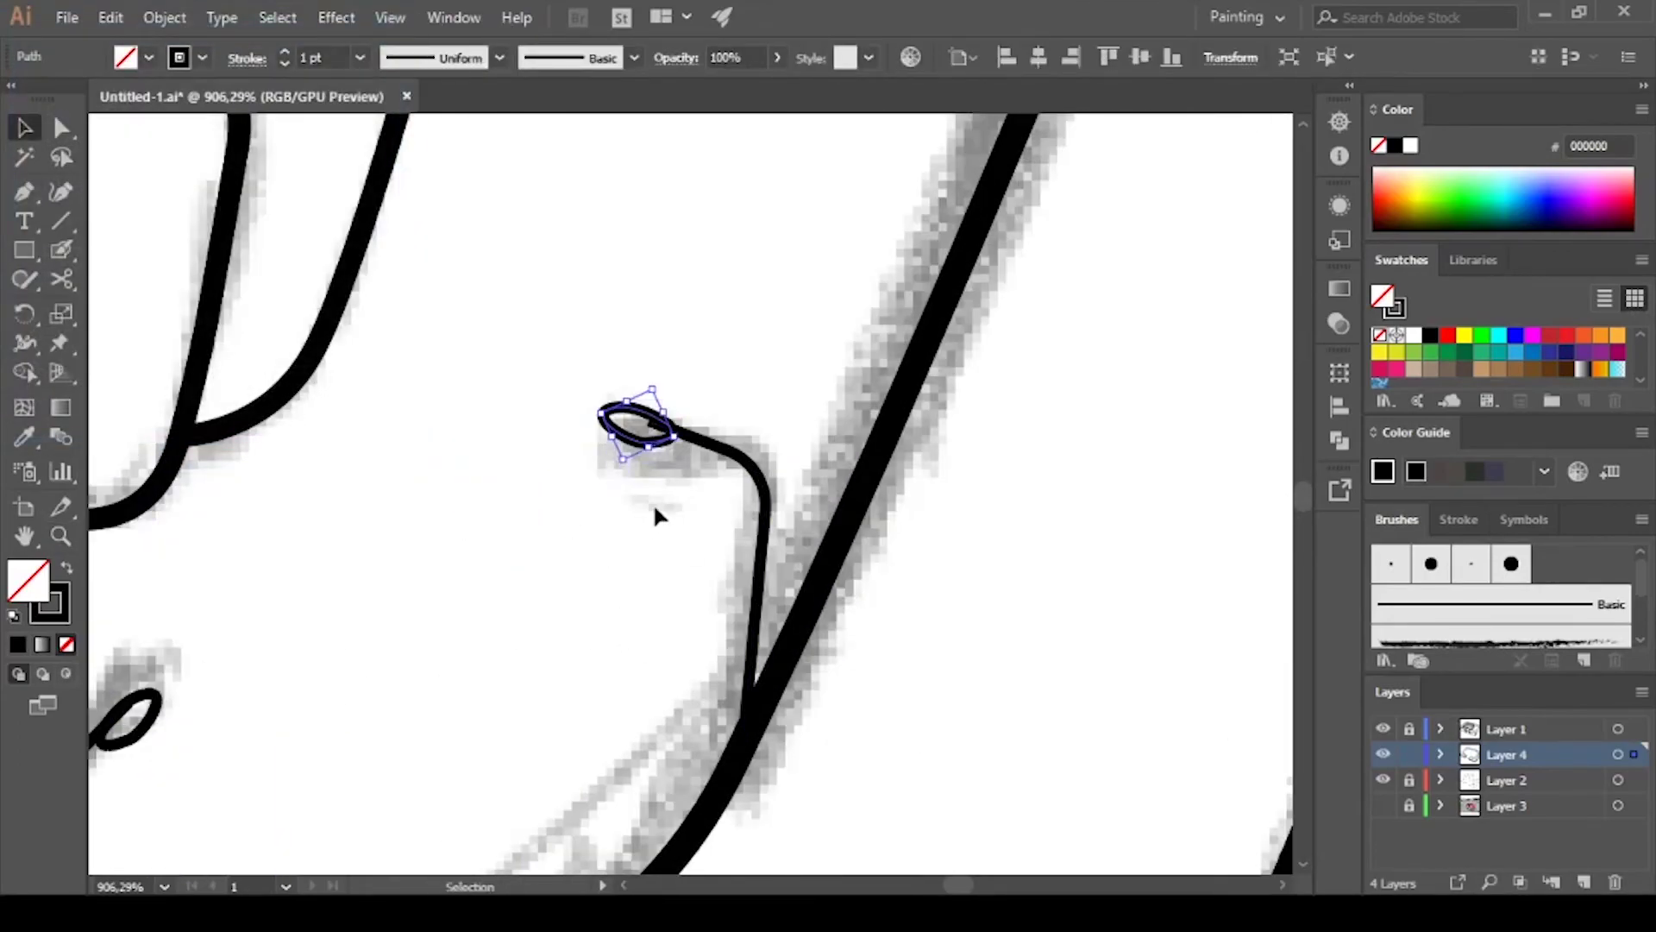
pyautogui.scroll(6, 673, 492)
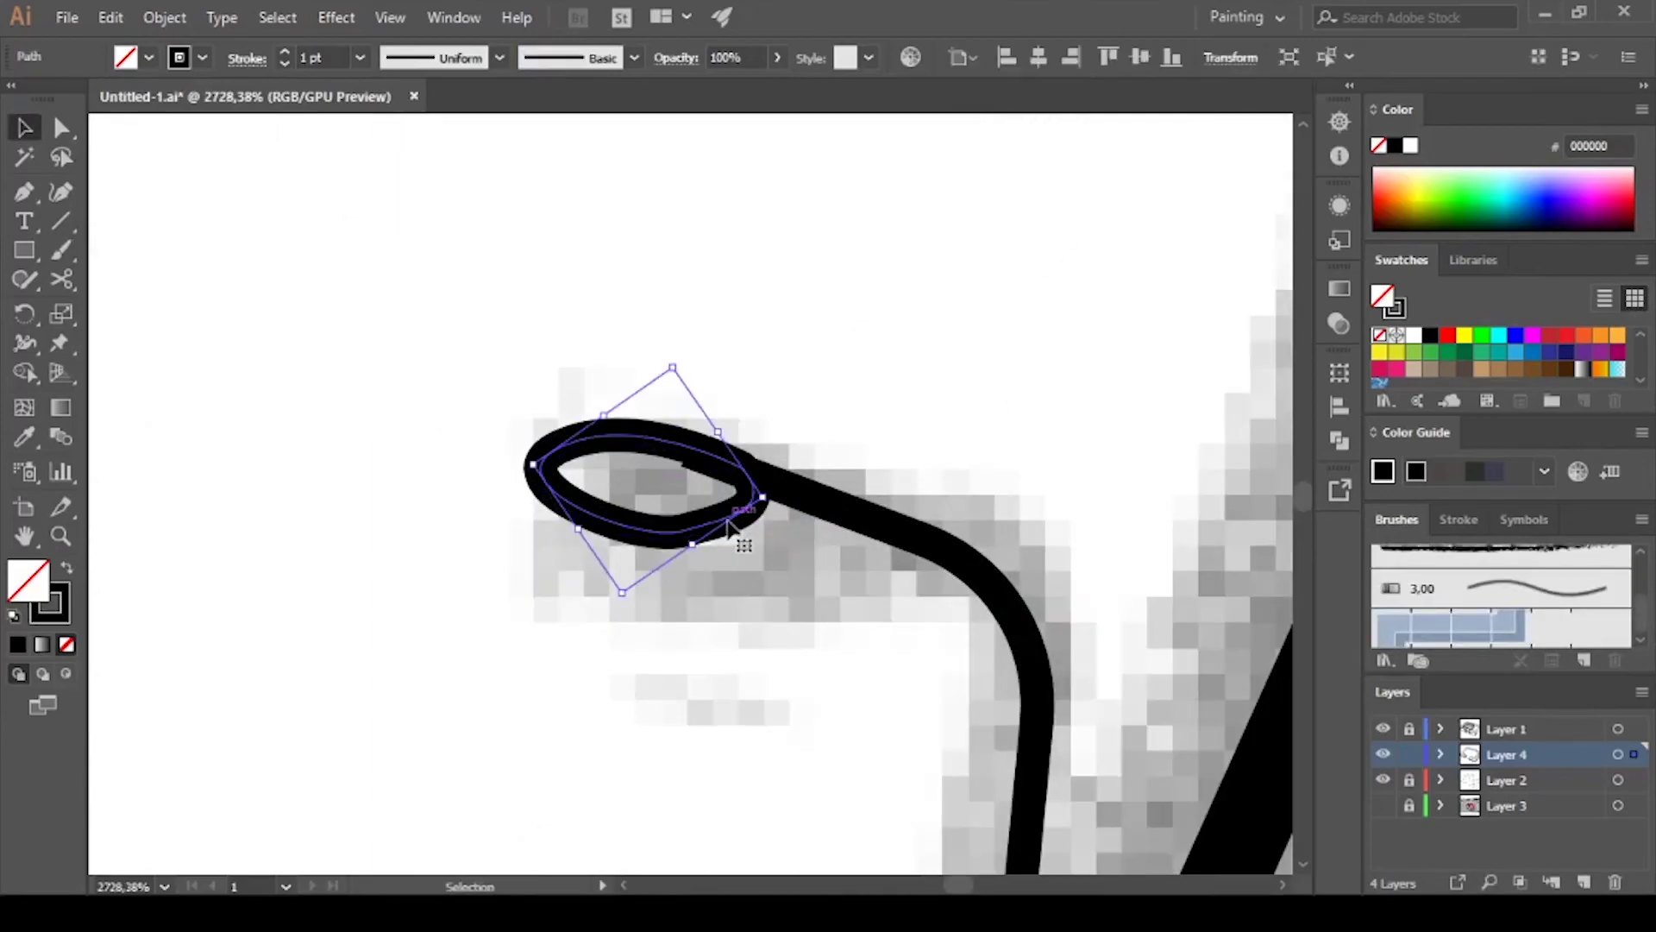
pyautogui.scroll(-5, 763, 535)
pyautogui.scroll(-5, 640, 611)
pyautogui.moveTo(733, 431); pyautogui.dragTo(641, 449)
# Copy the finished lamp post further up the road's right edge
pyautogui.moveTo(552, 606)
pyautogui.mouseDown()
pyautogui.moveTo(681, 336)
pyautogui.moveTo(547, 477)
pyautogui.mouseUp()
pyautogui.moveTo(689, 344); pyautogui.dragTo(679, 354)
pyautogui.scroll(-5, 604, 449)
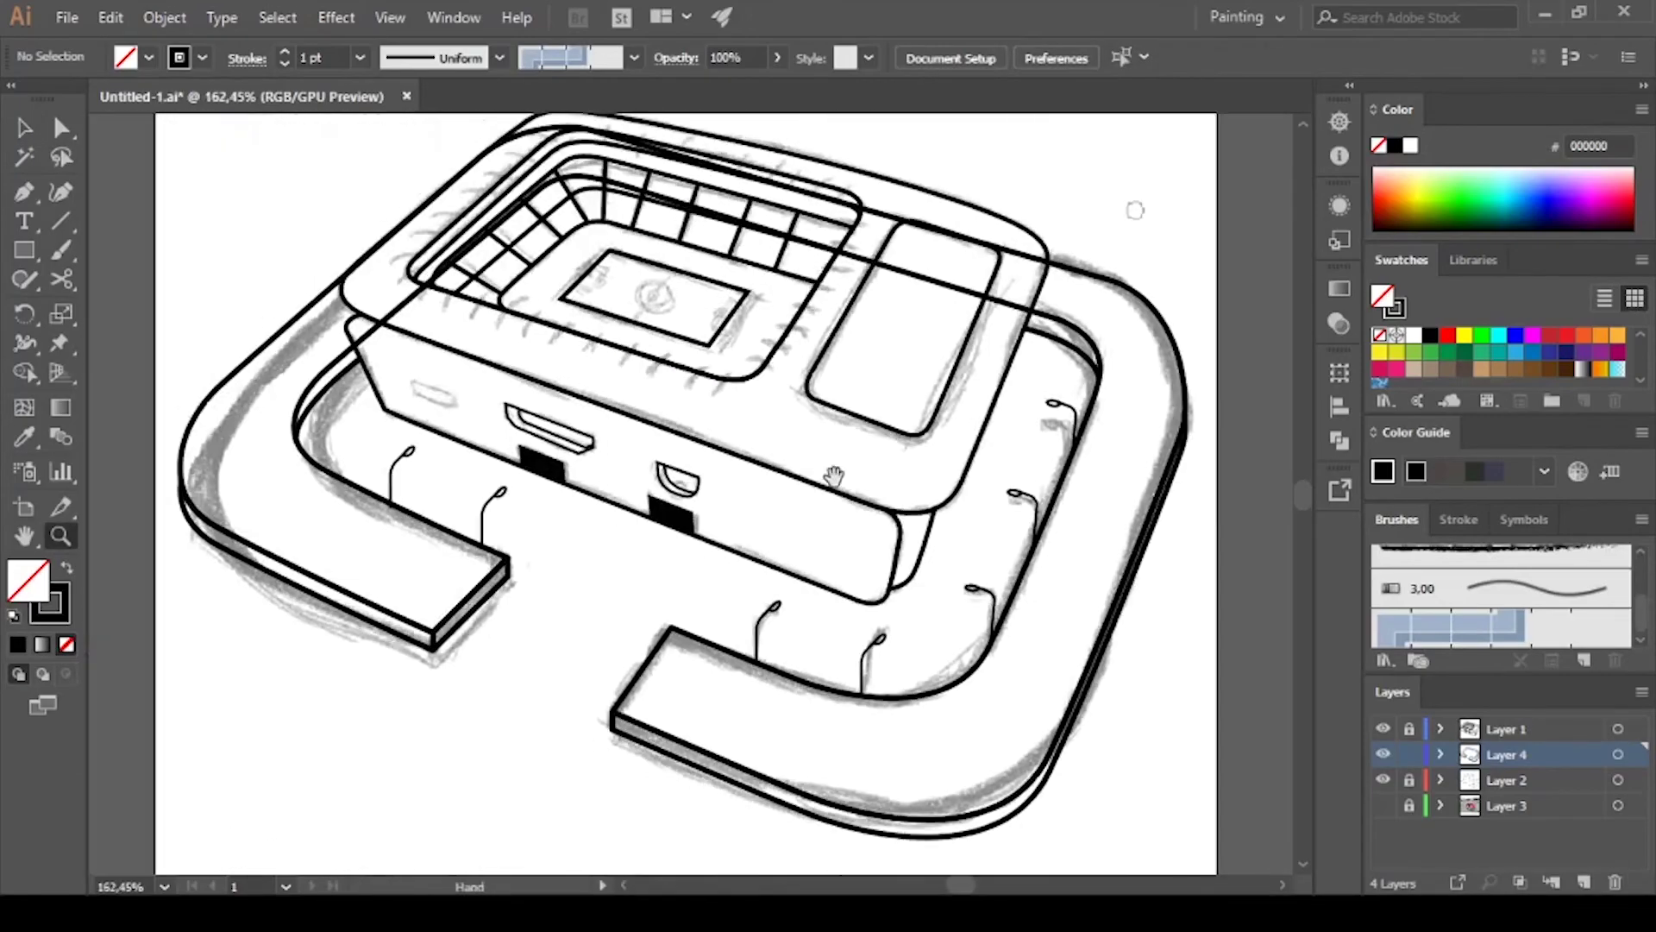
pyautogui.scroll(2, 547, 554)
pyautogui.scroll(2, 578, 523)
pyautogui.click(577, 523)
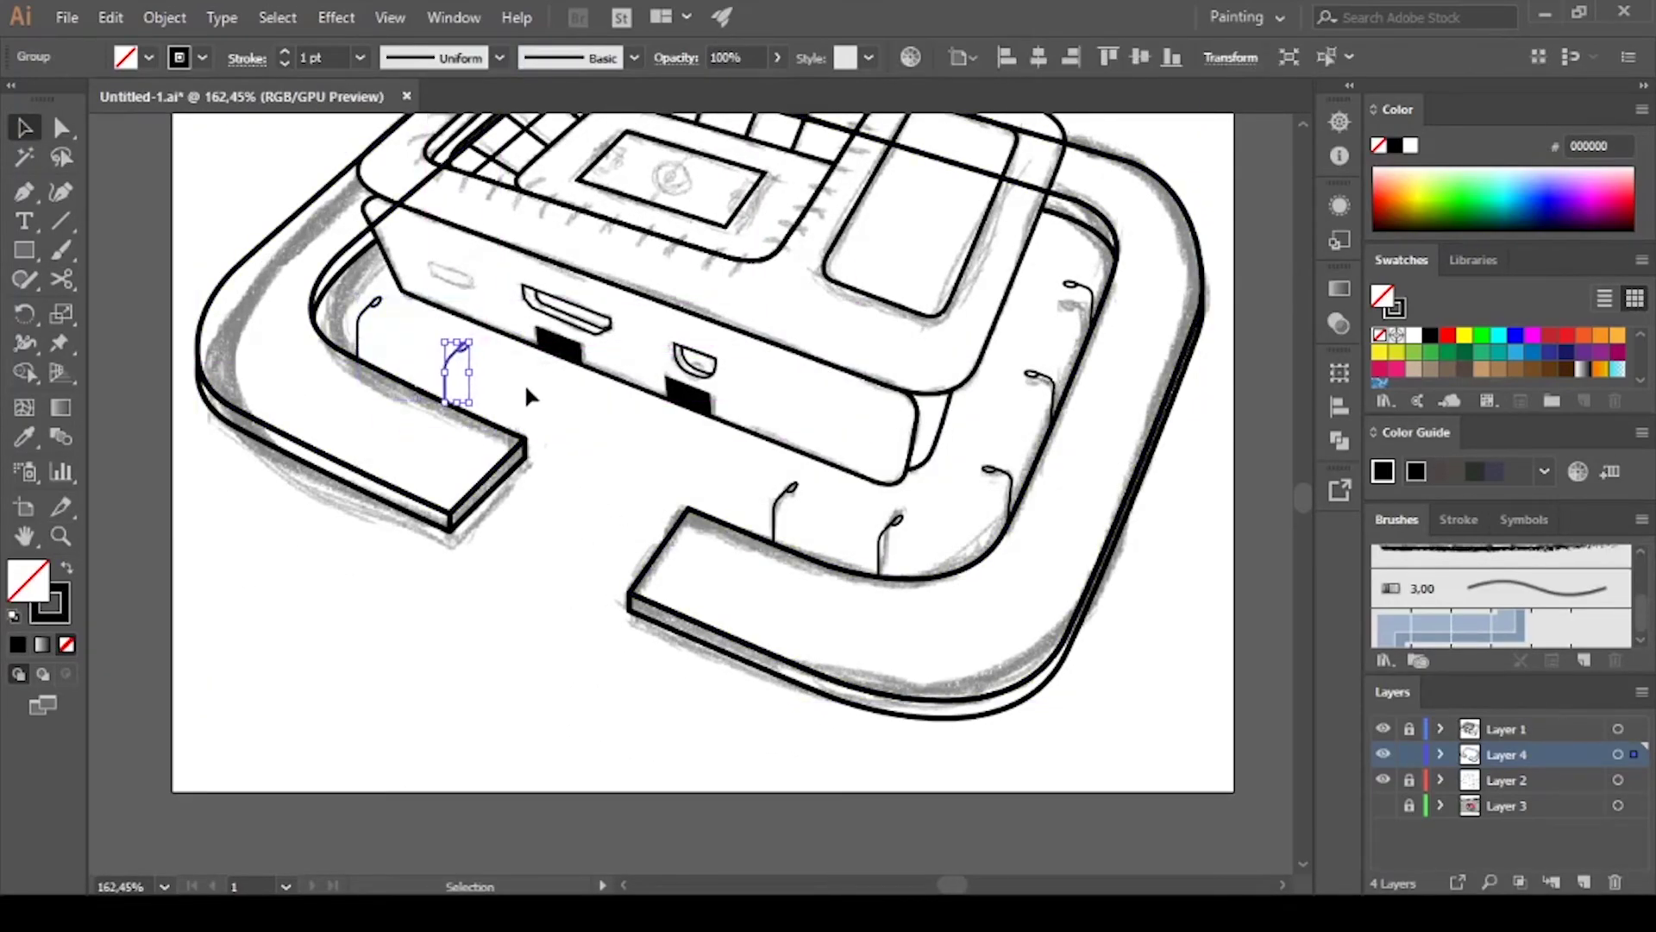
# Draw a flattened arc across the back of the track from the right inner edge to the left
pyautogui.scroll(-1, 599, 447)
pyautogui.scroll(-1, 592, 509)
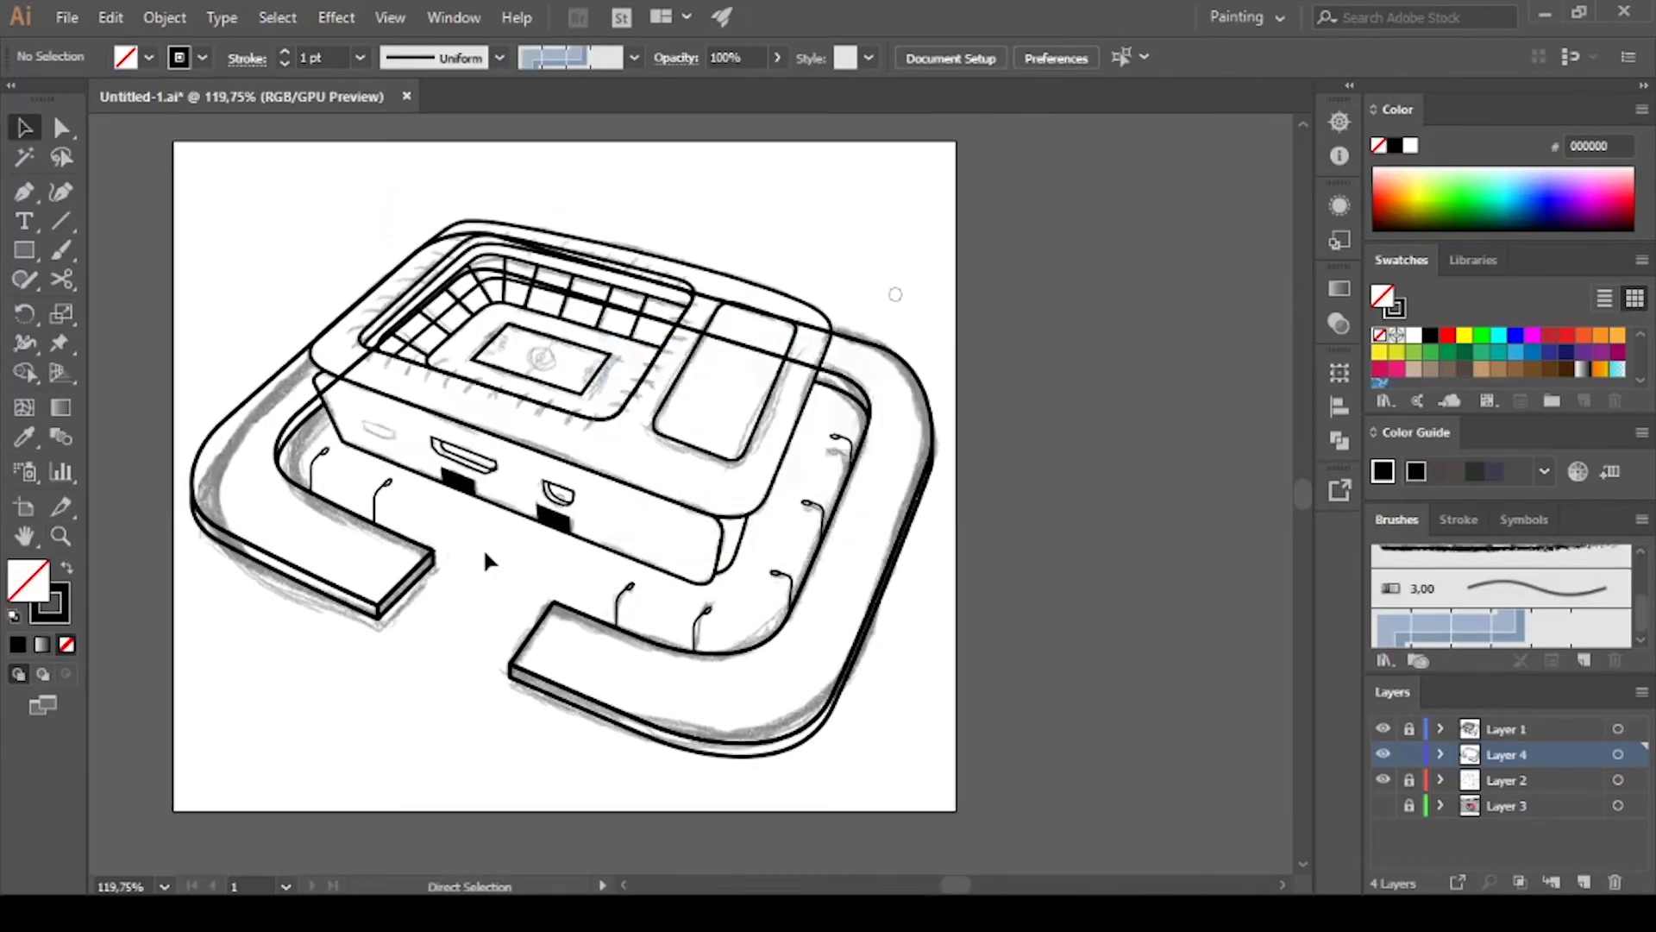
pyautogui.press('z')
pyautogui.click(716, 397)
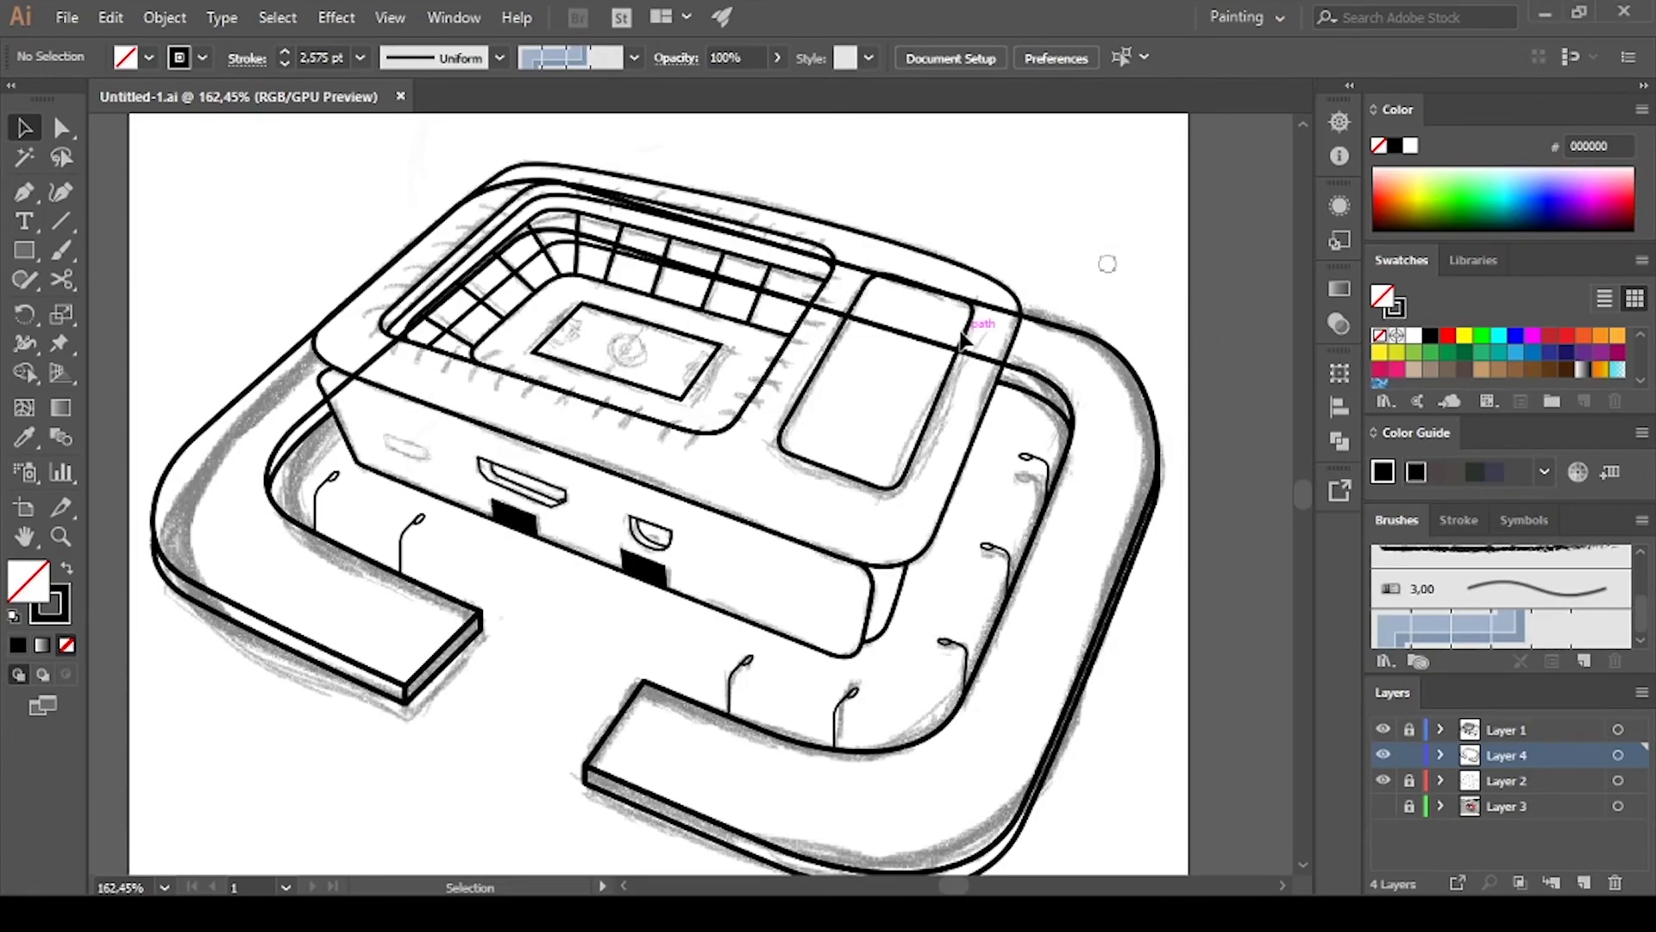
pyautogui.press('p')
pyautogui.click(1093, 386)
pyautogui.moveTo(357, 362); pyautogui.dragTo(364, 377)
pyautogui.moveTo(574, 585); pyautogui.dragTo(507, 383)
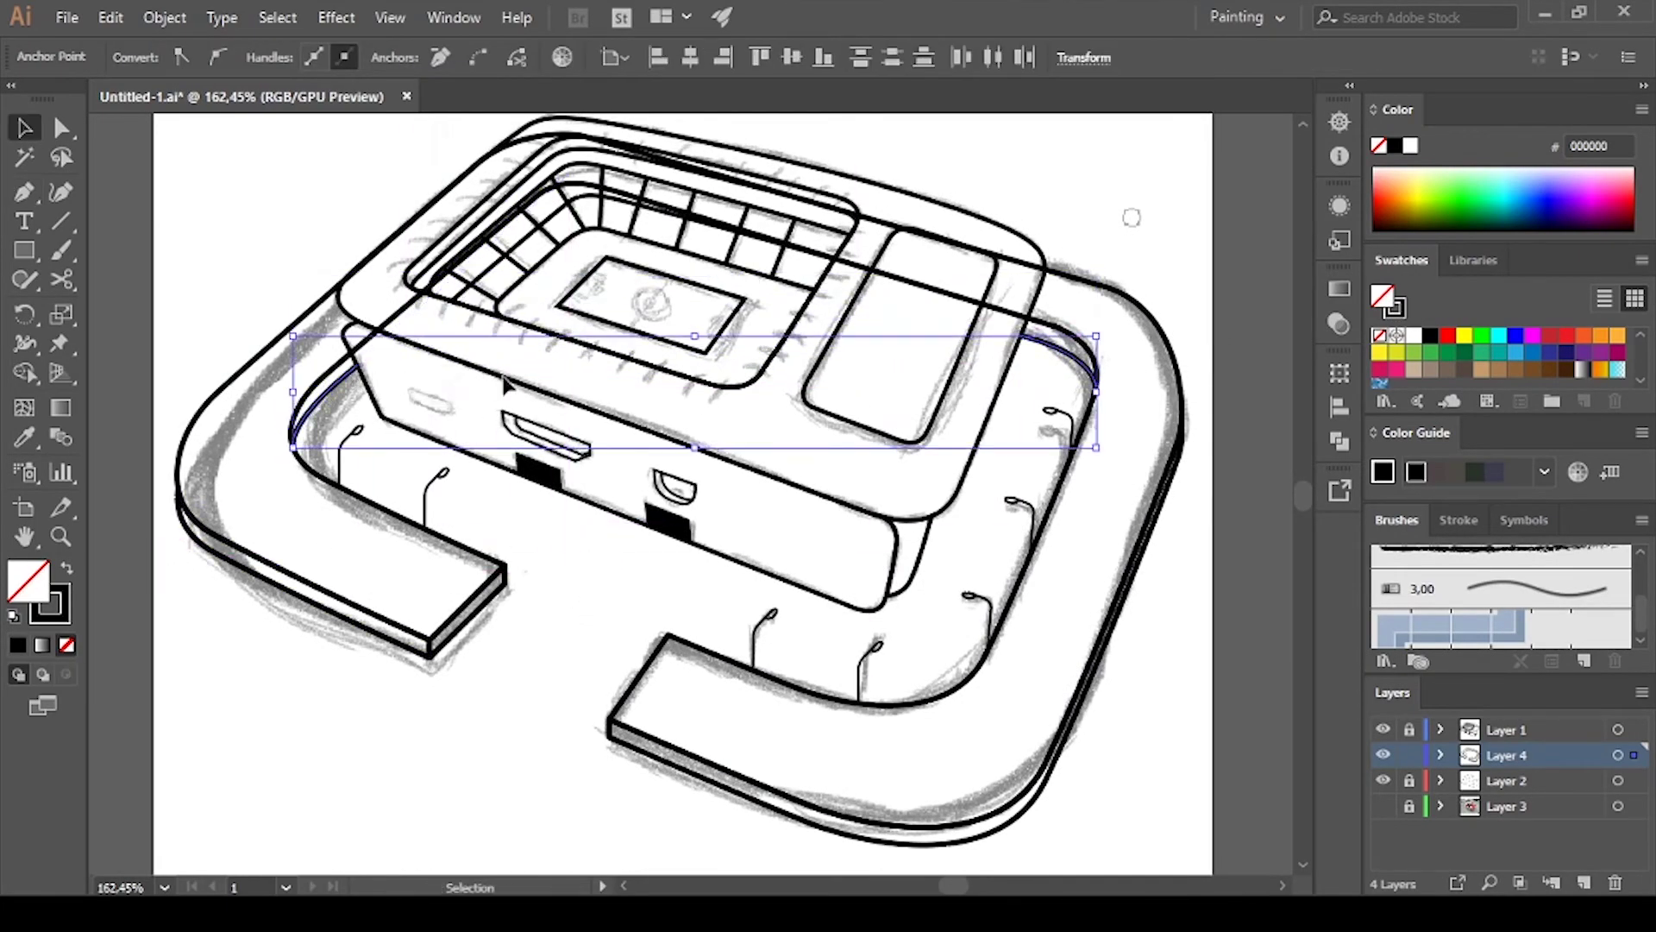
pyautogui.click(1072, 381)
pyautogui.press('v')
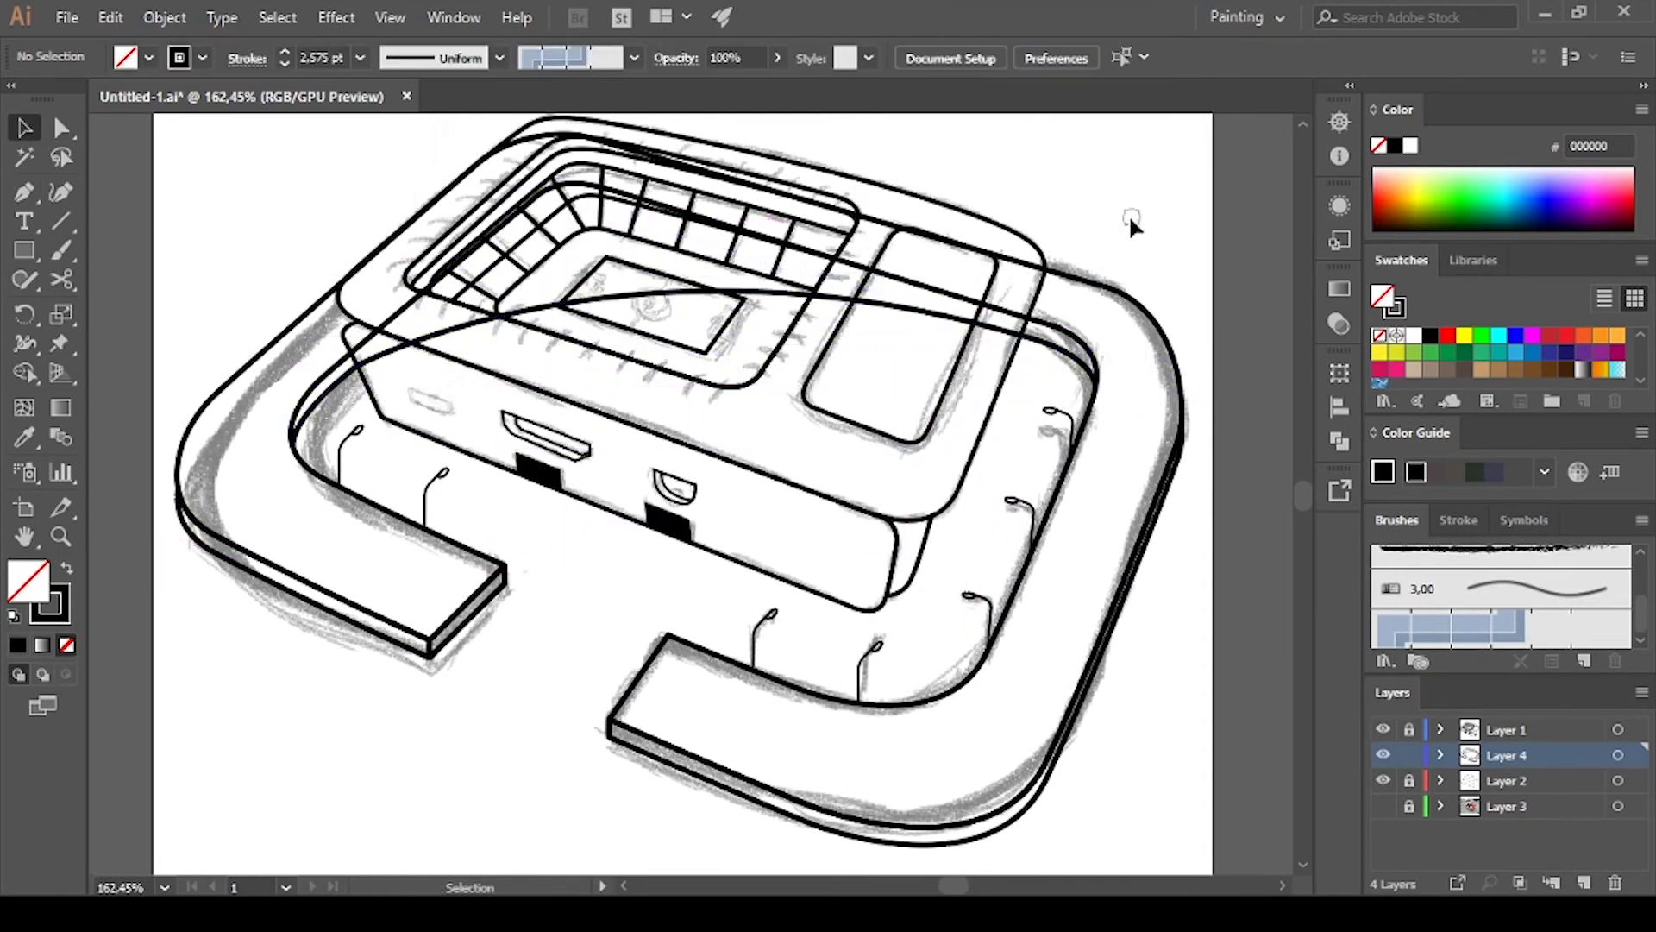
# Hide the stadium box artwork layer and zoom out slightly
pyautogui.click(1382, 729)
pyautogui.press('z')
pyautogui.moveTo(1155, 509); pyautogui.dragTo(1109, 479)
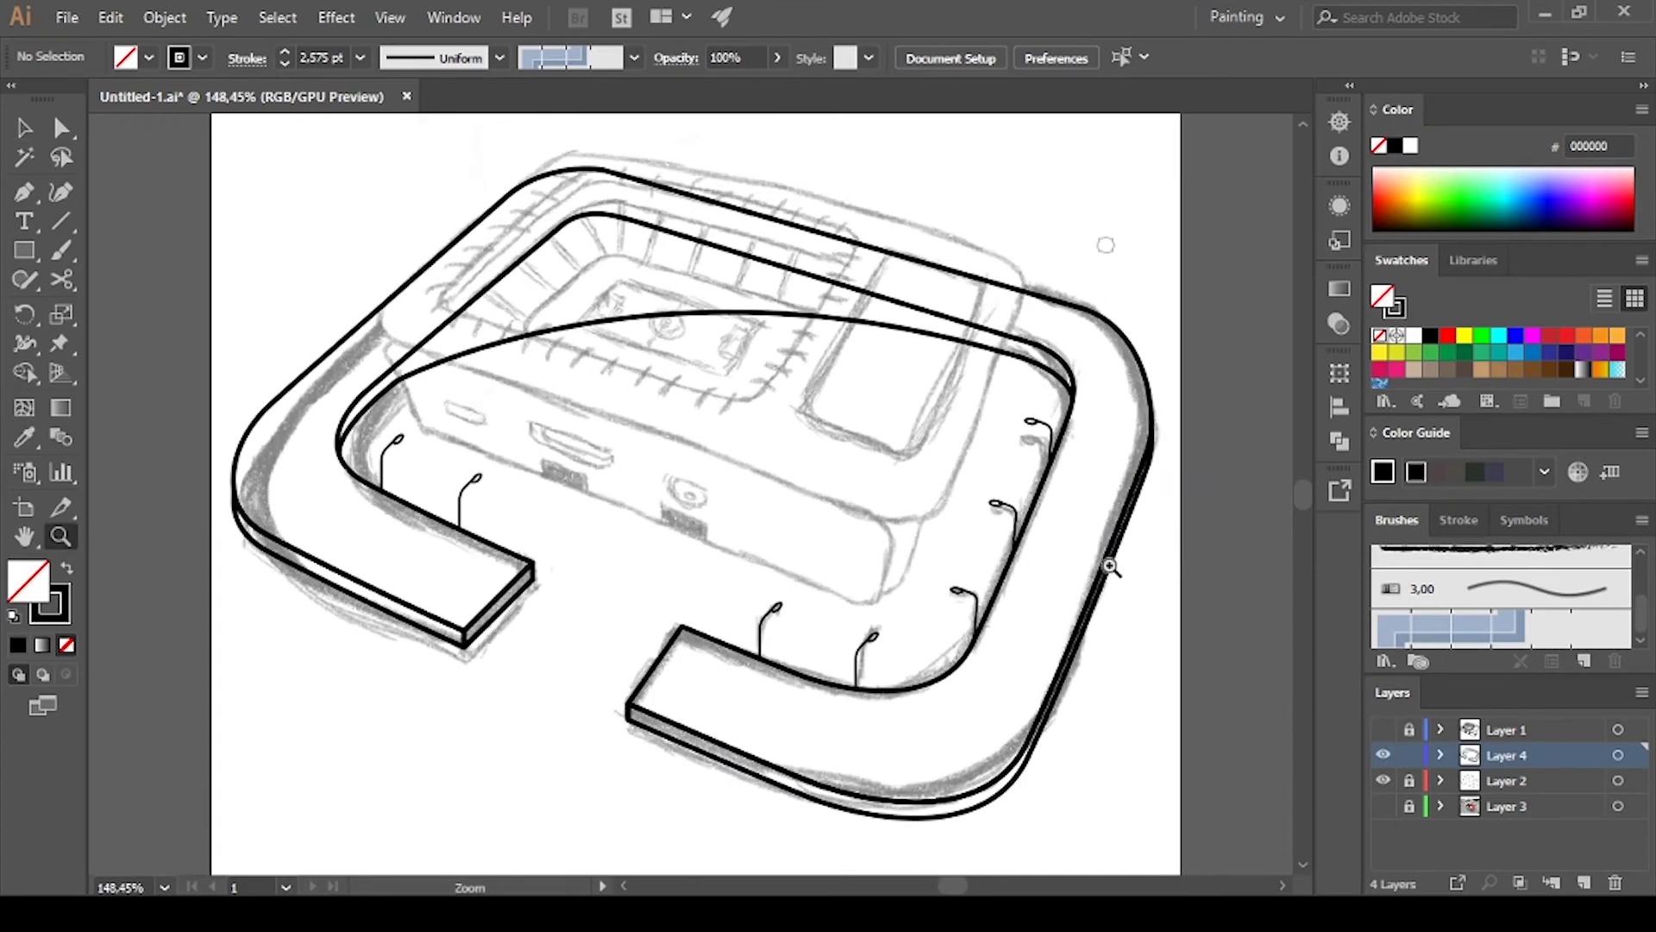
# Add a -5 pt Offset Path inset outline inside the track's outer edge
pyautogui.click(435, 621)
pyautogui.click(164, 17)
pyautogui.moveTo(361, 233)
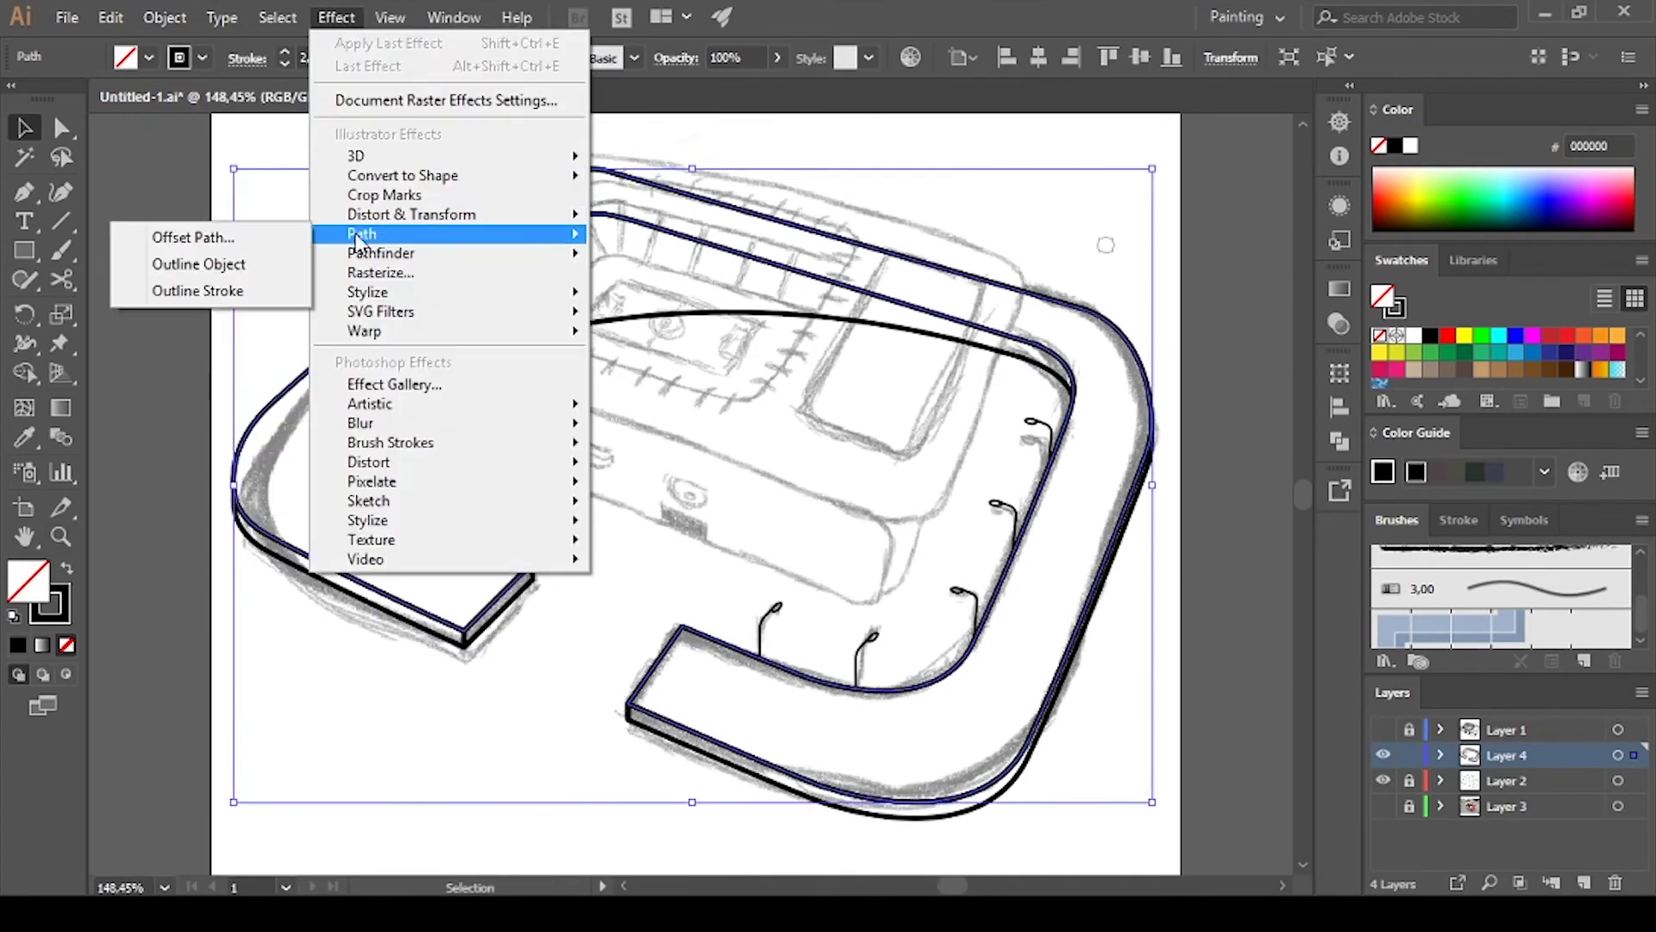
pyautogui.click(178, 233)
pyautogui.write('-5')
pyautogui.press('Return')
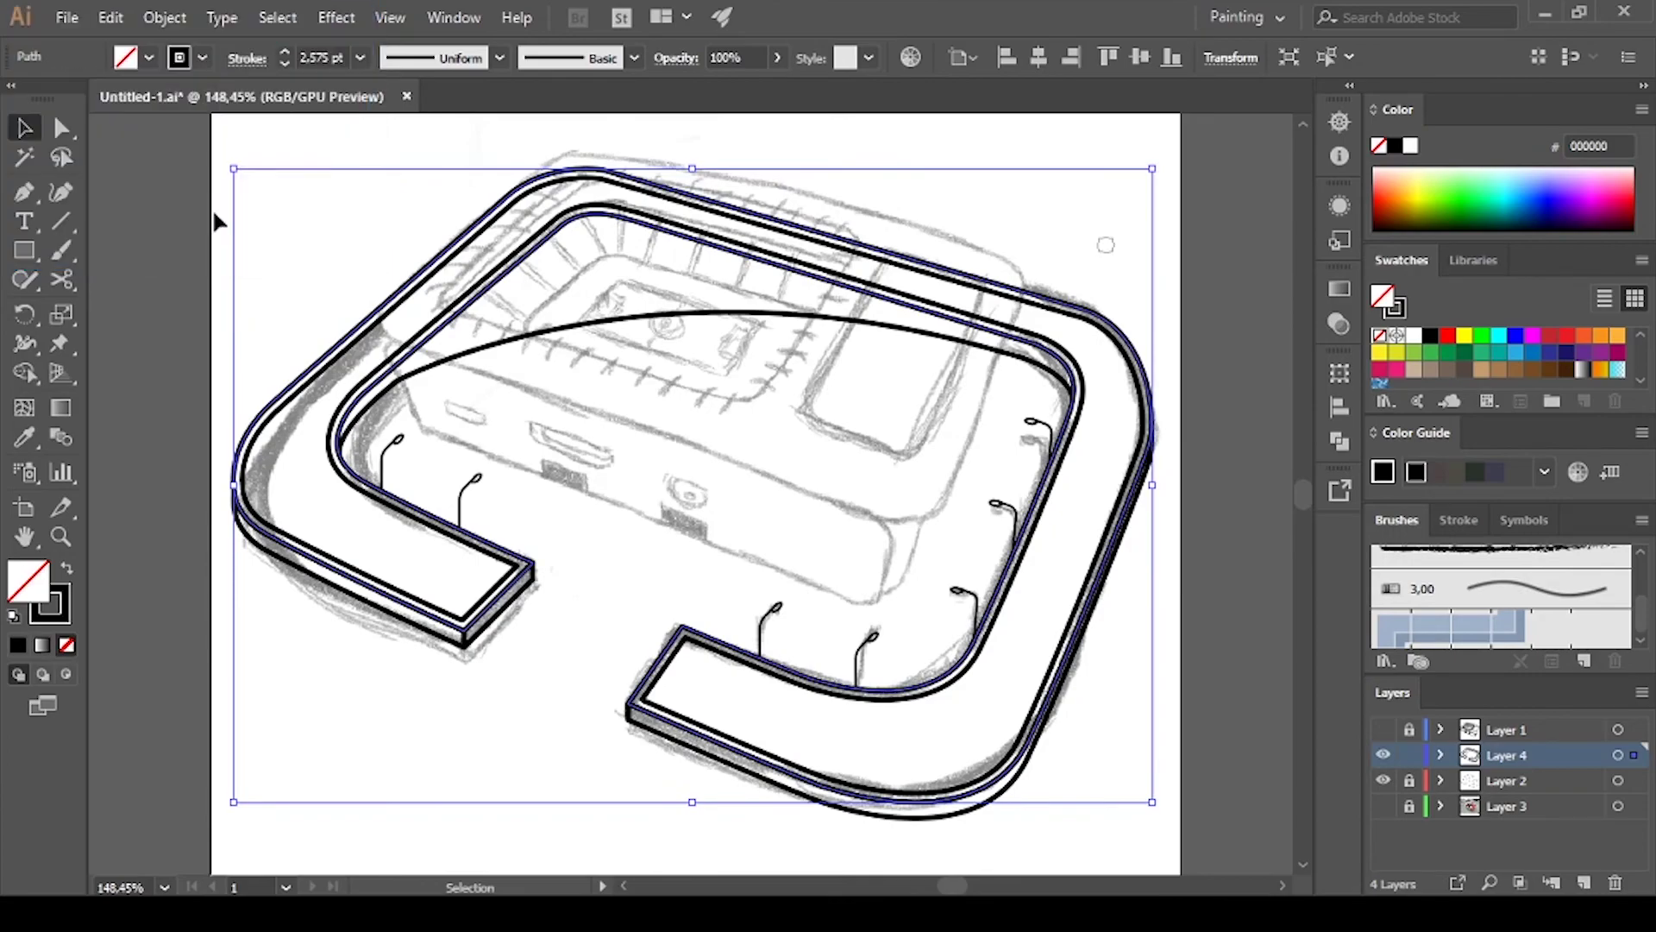
# Show the stadium box artwork again and check the curve across the track
pyautogui.click(267, 215)
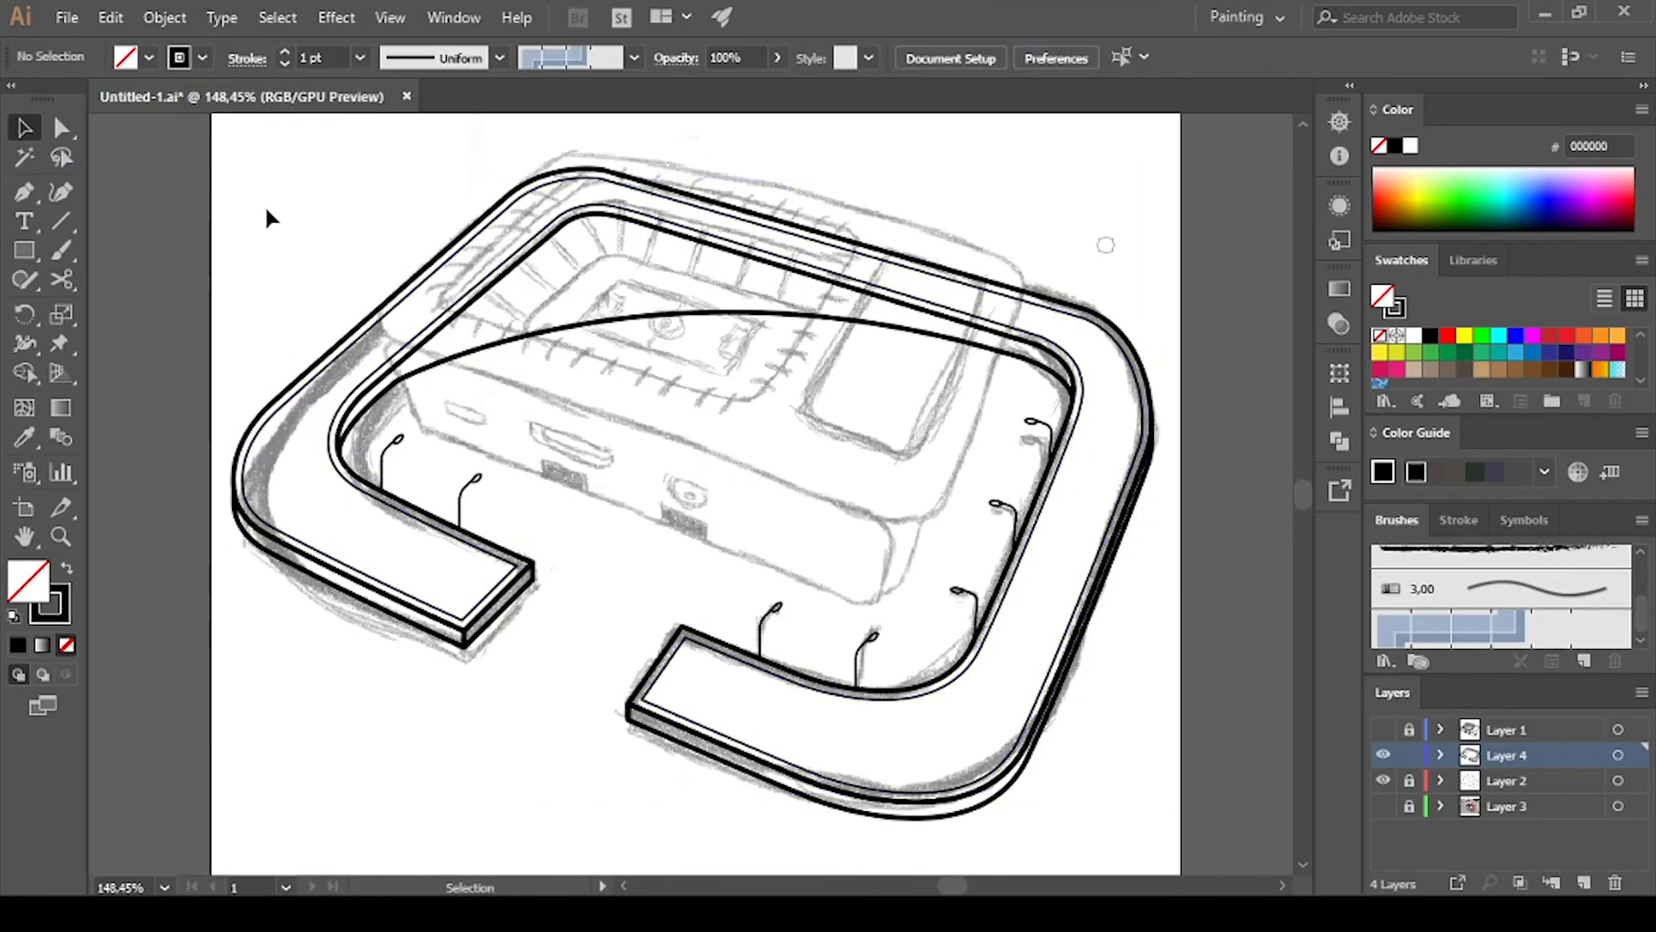
pyautogui.scroll(1, 629, 566)
pyautogui.click(1383, 729)
pyautogui.press('a')
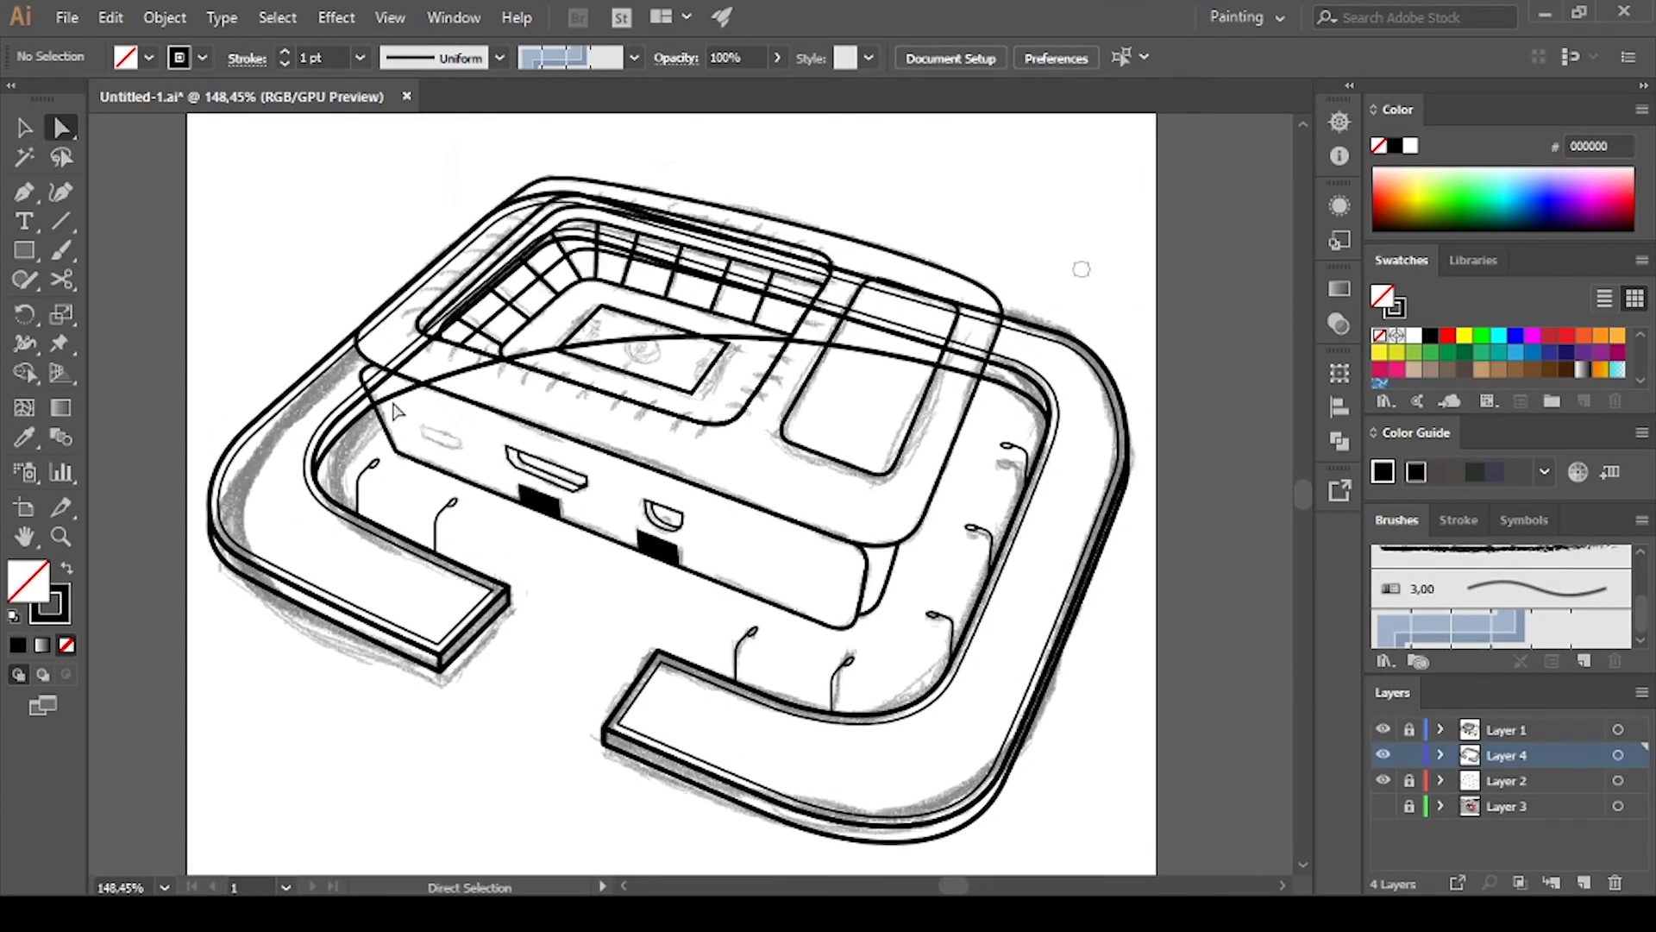
pyautogui.click(376, 404)
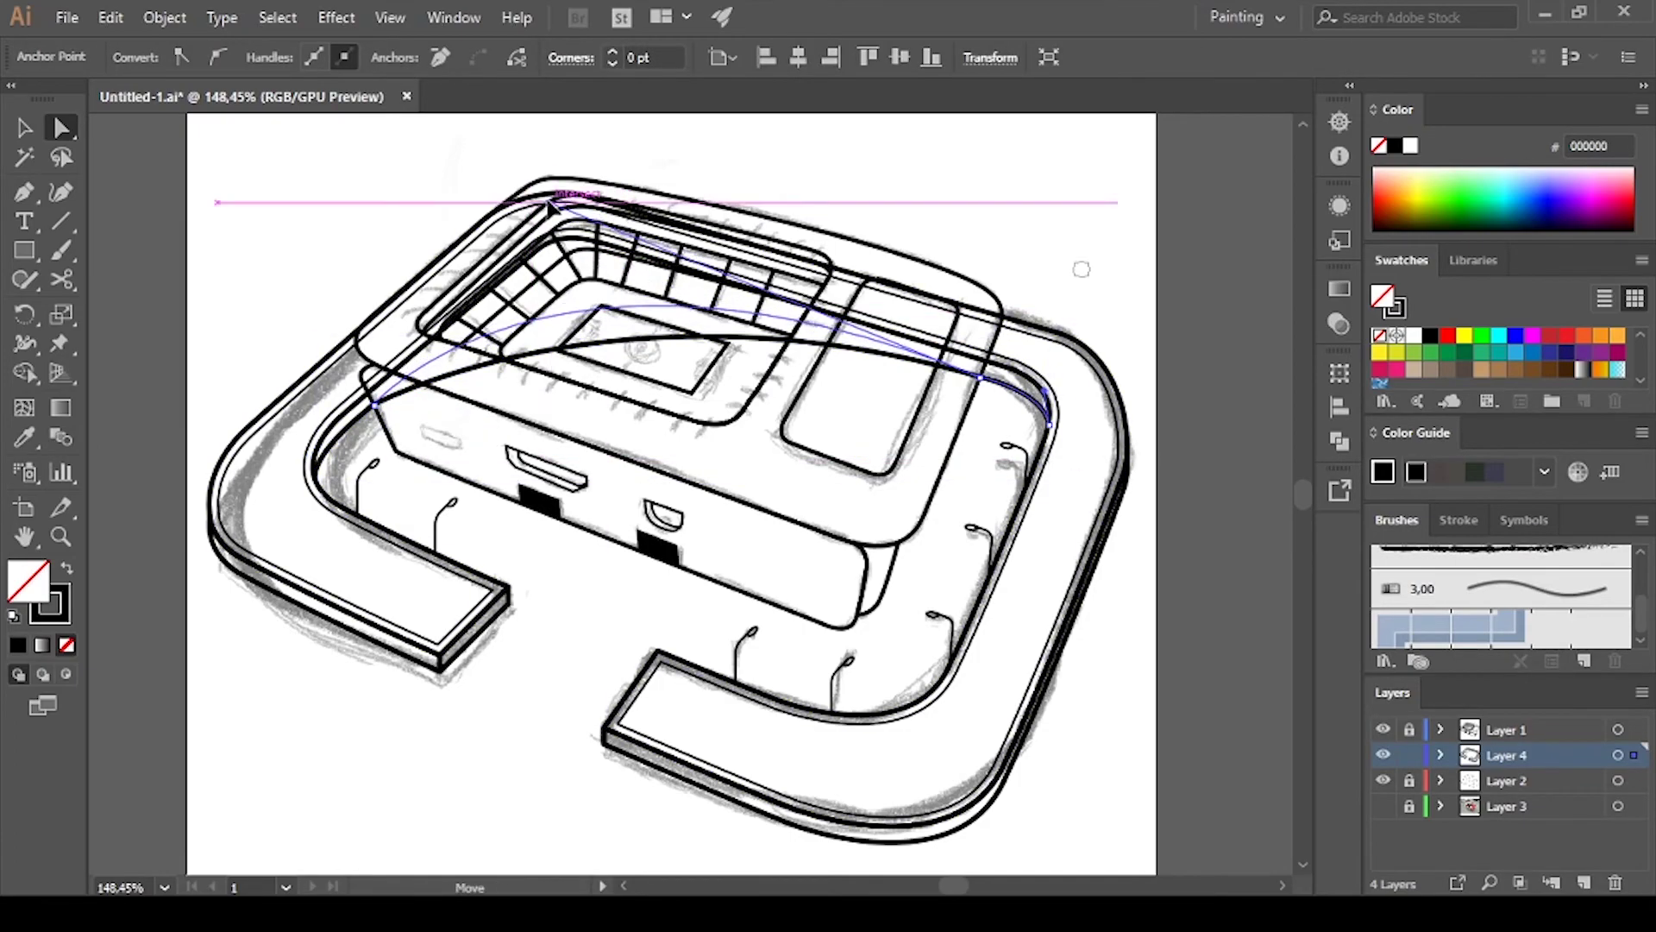
pyautogui.click(1120, 302)
pyautogui.press('v')
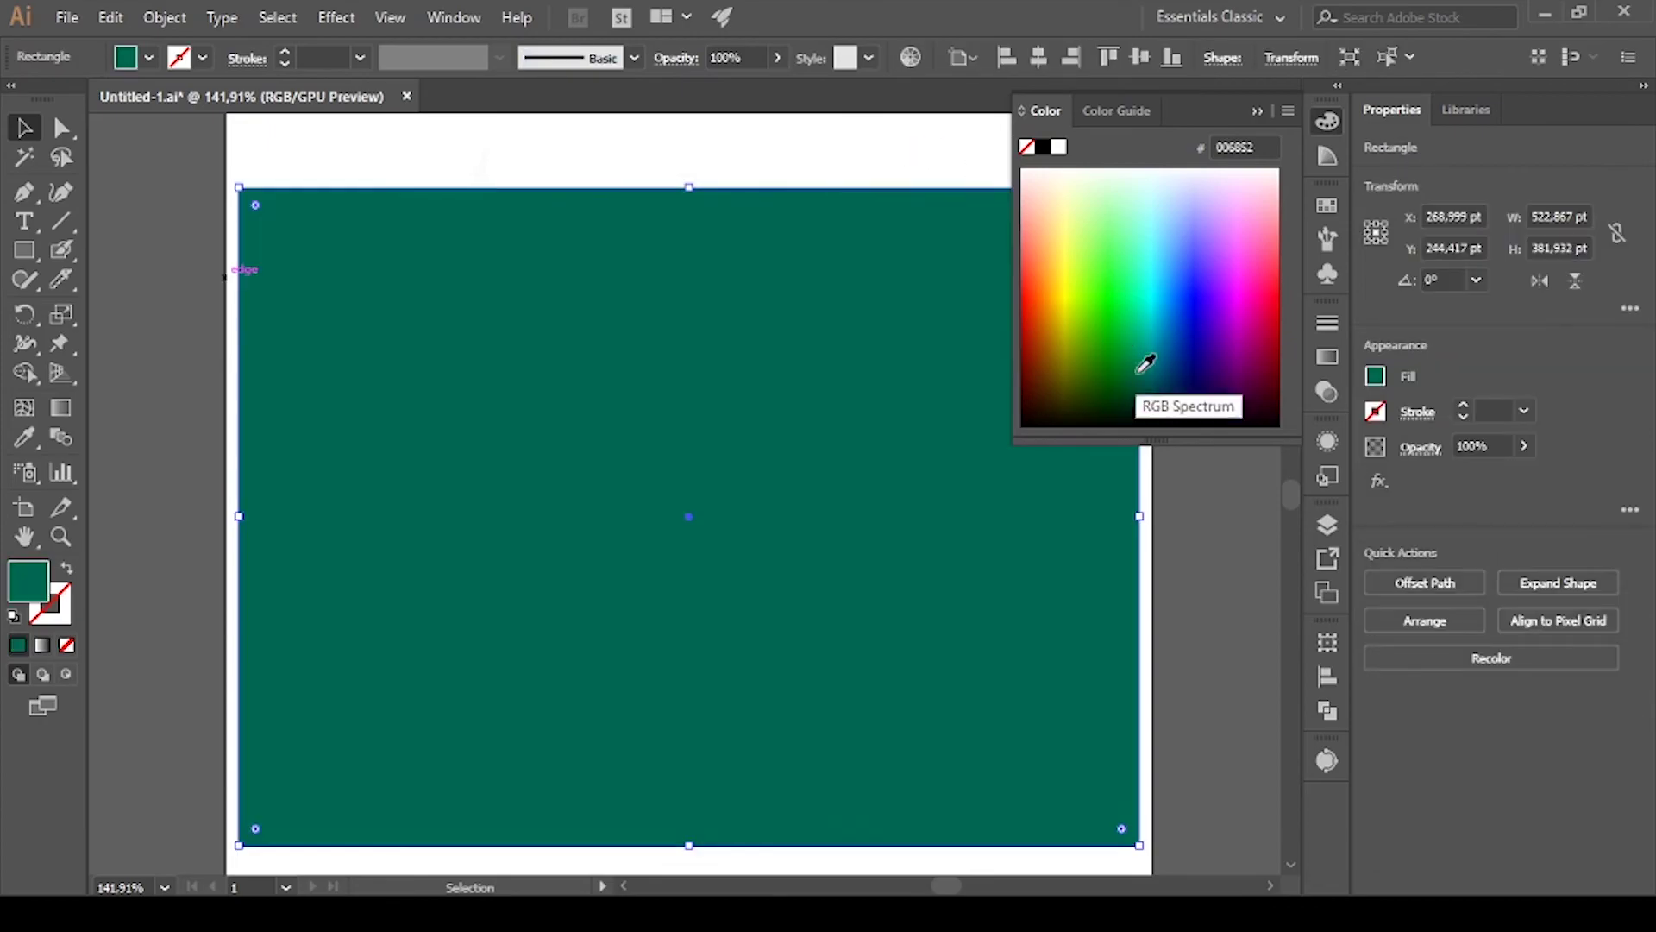
# Turn the green track fill teal and make the track surface dark brown
pyautogui.moveTo(1145, 369); pyautogui.dragTo(1169, 348)
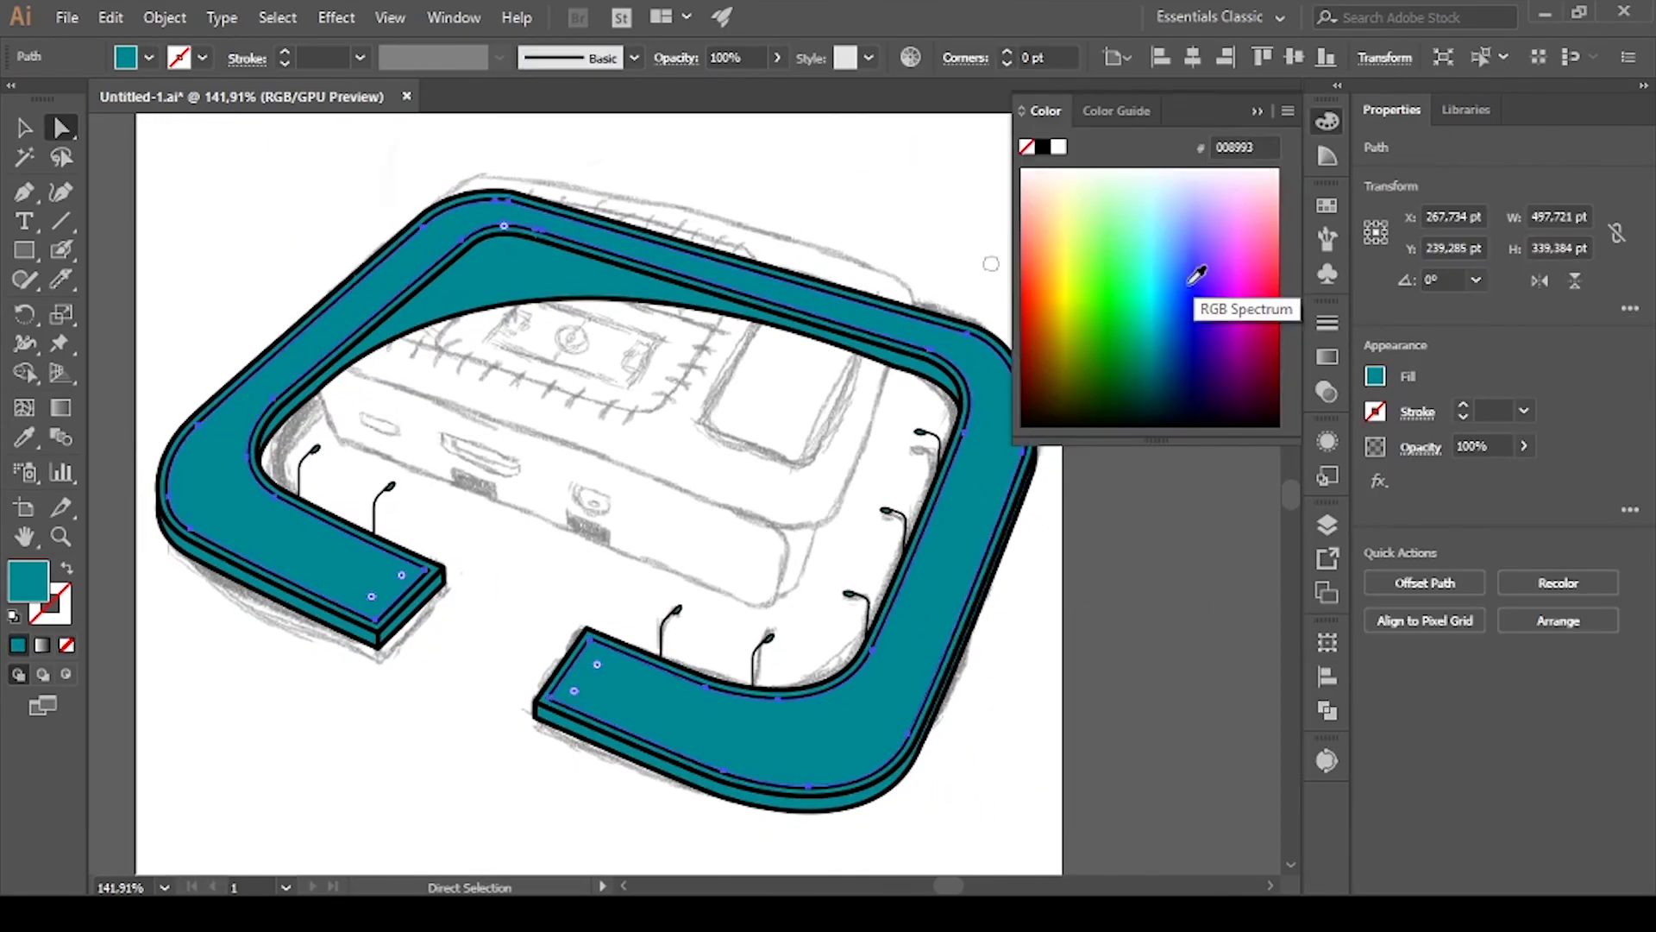
pyautogui.moveTo(1194, 269)
pyautogui.mouseDown()
pyautogui.moveTo(1164, 374)
pyautogui.moveTo(1072, 396)
pyautogui.moveTo(1124, 399)
pyautogui.moveTo(1054, 393)
pyautogui.mouseUp()
pyautogui.click(520, 278)
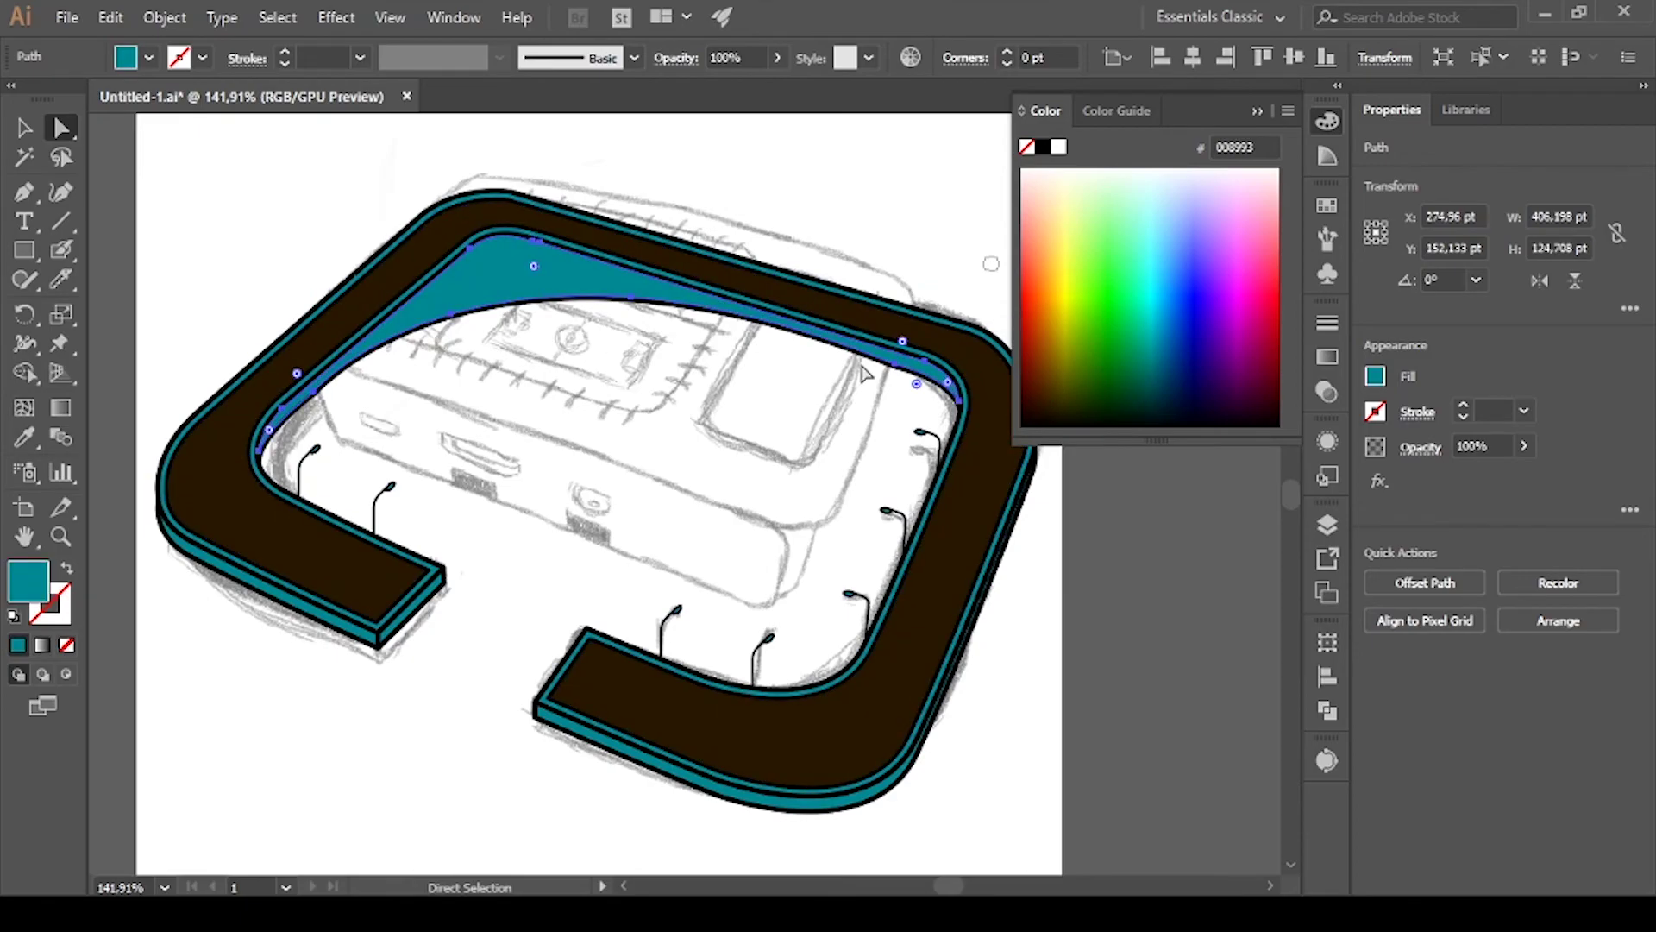
pyautogui.click(387, 566)
# Select the anchors at the track's open end on both track shapes
pyautogui.scroll(-3, 518, 518)
pyautogui.press('a')
pyautogui.click(690, 499)
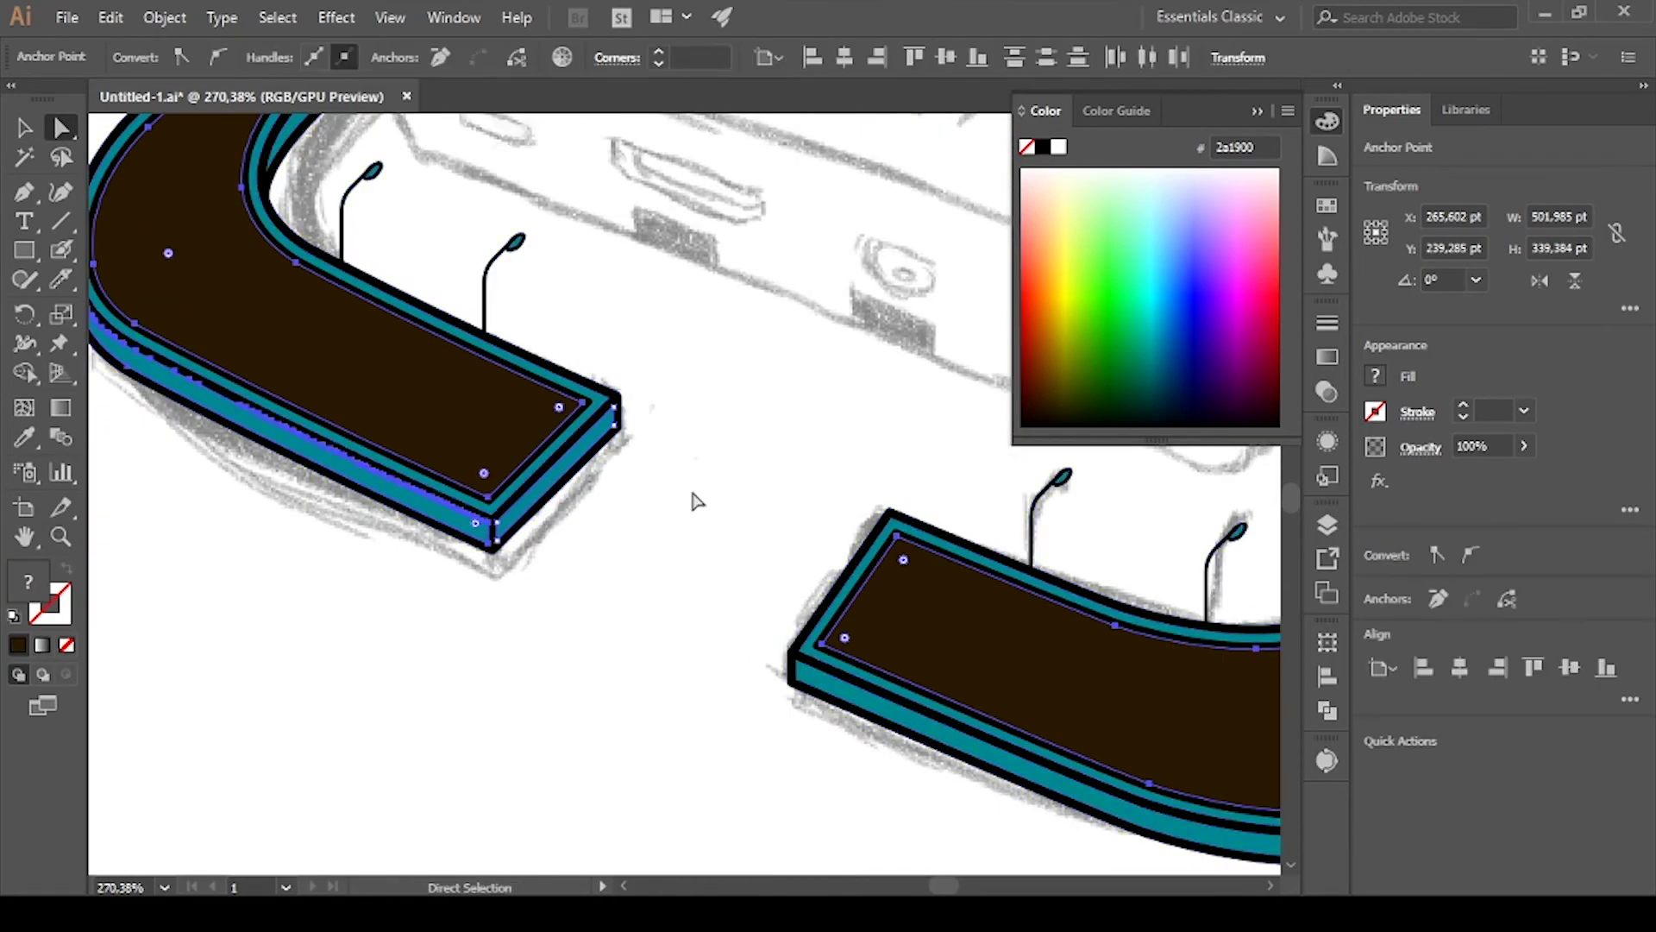
pyautogui.hotkey('ctrl', 'a')
pyautogui.scroll(3, 714, 351)
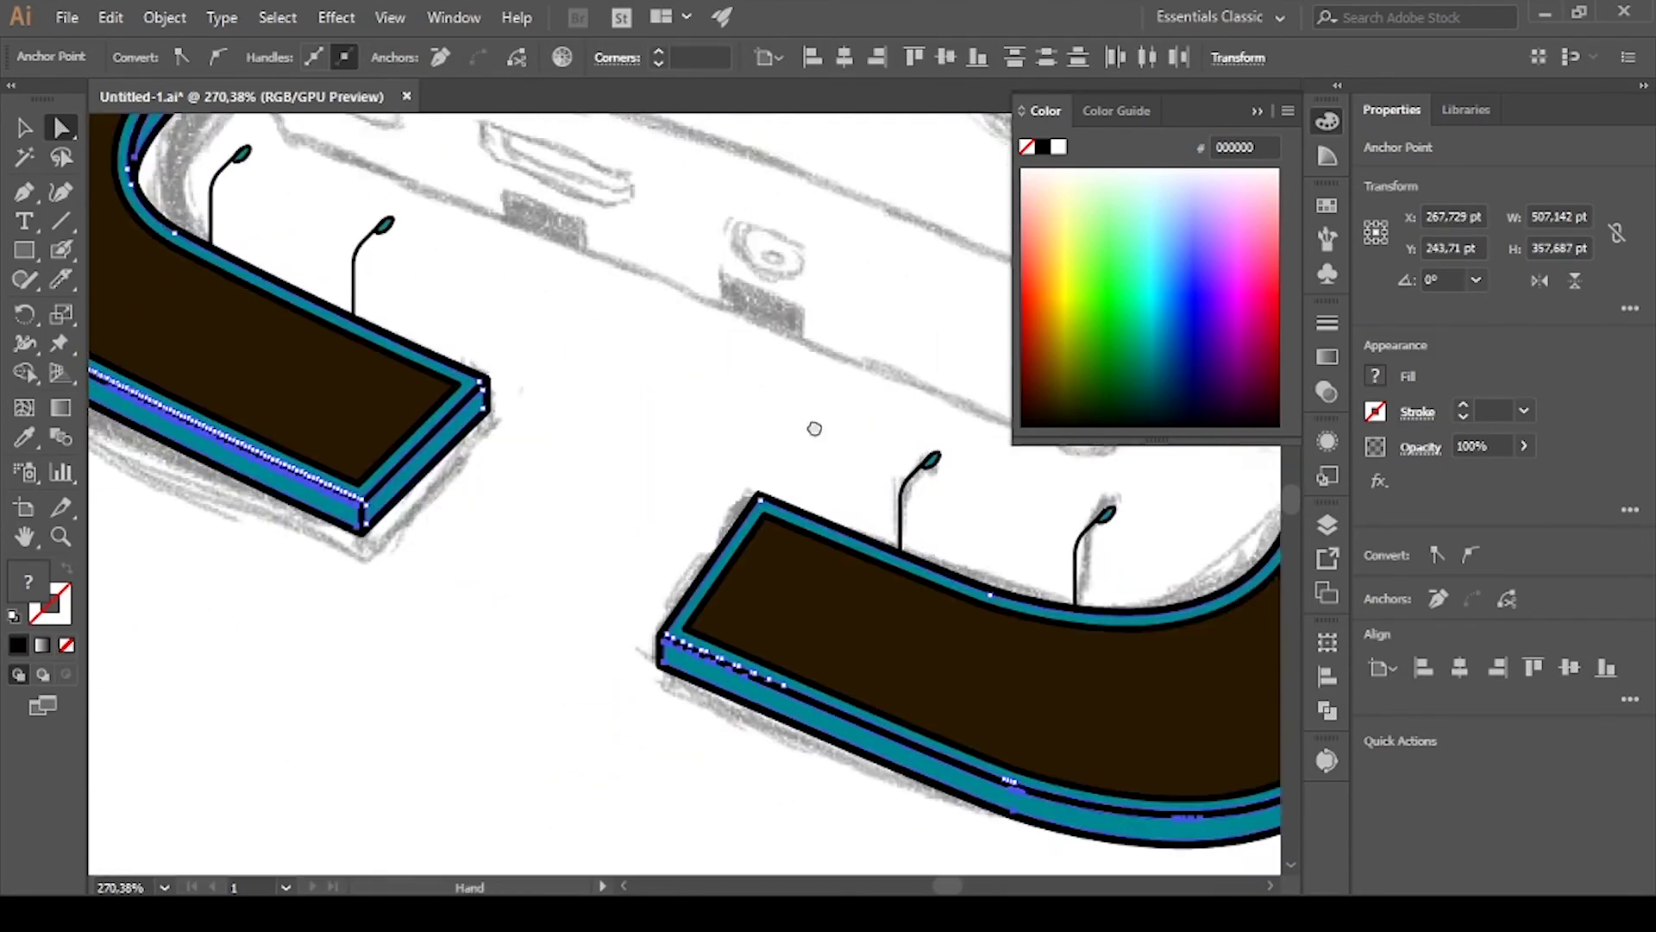
pyautogui.click(736, 462)
pyautogui.scroll(2, 739, 454)
pyautogui.scroll(1, 632, 506)
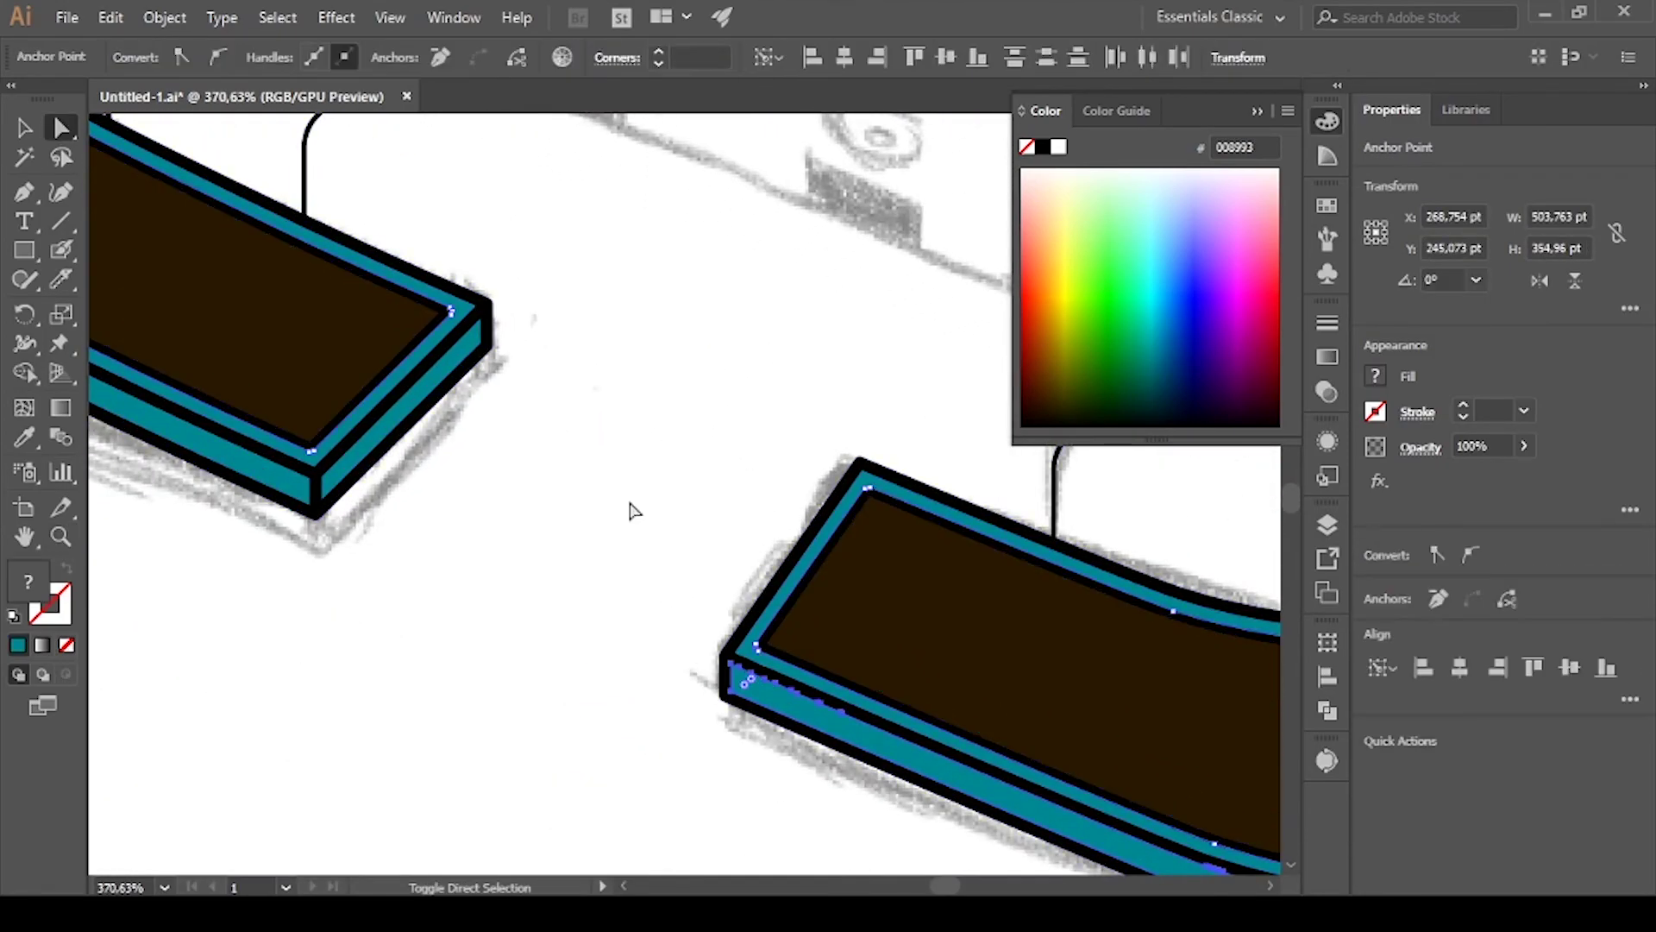
# Bring the track's left end into view and select its teal faces
pyautogui.moveTo(513, 315); pyautogui.dragTo(647, 414)
pyautogui.click(677, 469)
pyautogui.keyDown('shift'); pyautogui.click(660, 438); pyautogui.keyUp('shift')
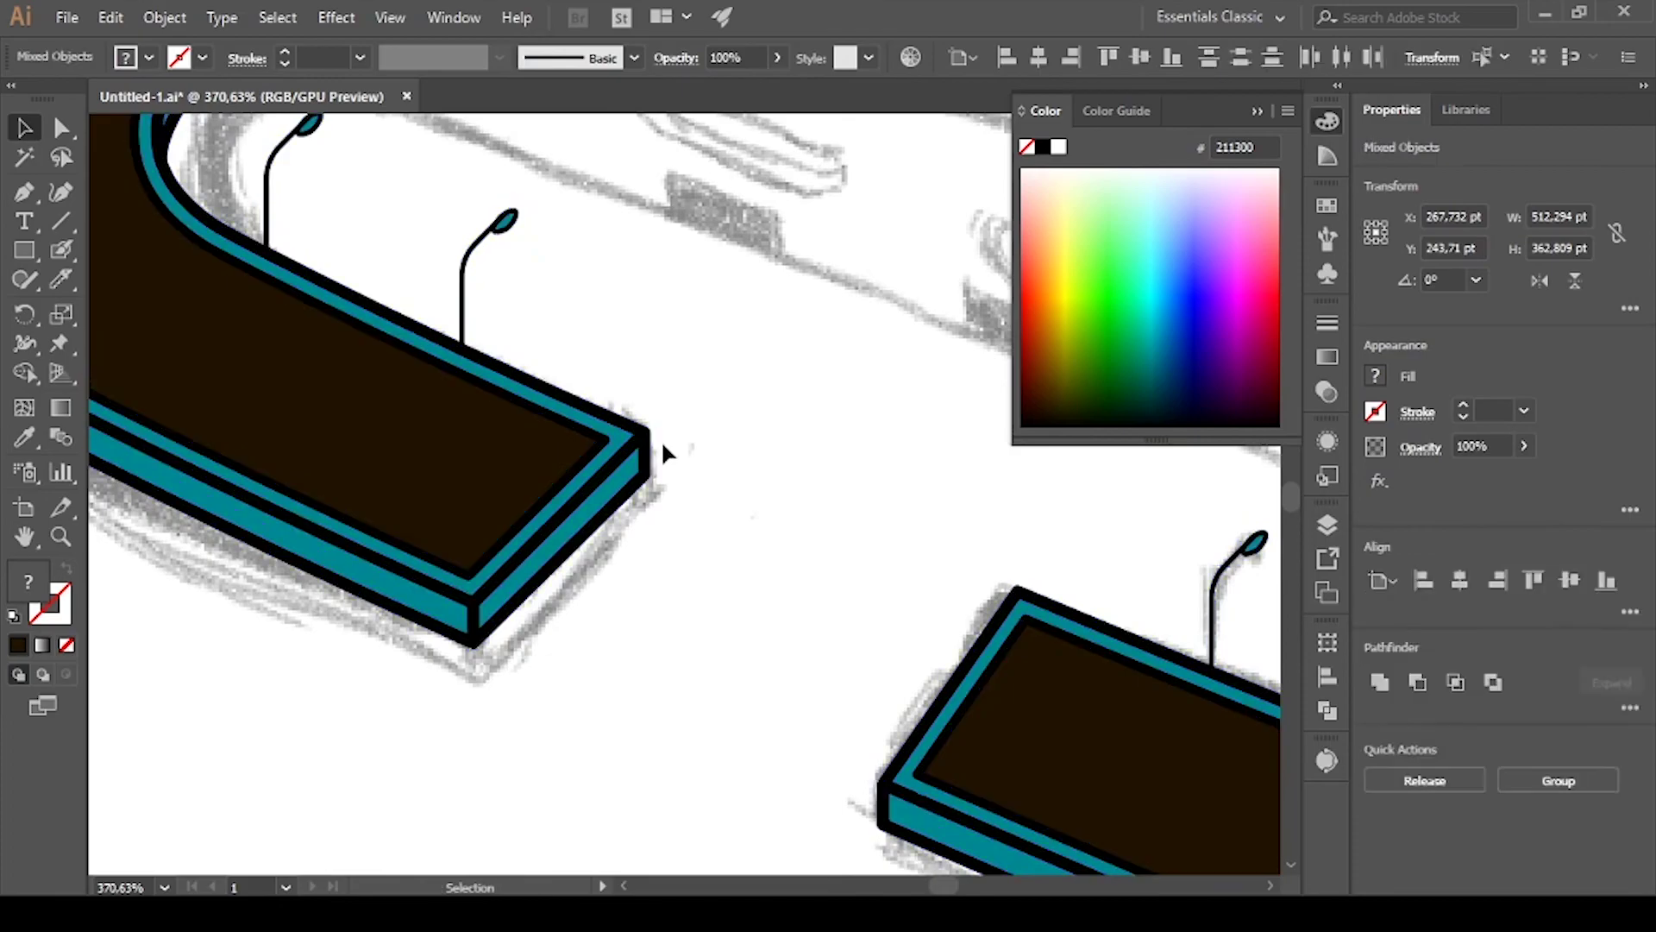
pyautogui.press('a')
pyautogui.click(640, 444)
pyautogui.keyDown('shift'); pyautogui.click(917, 834); pyautogui.keyUp('shift')
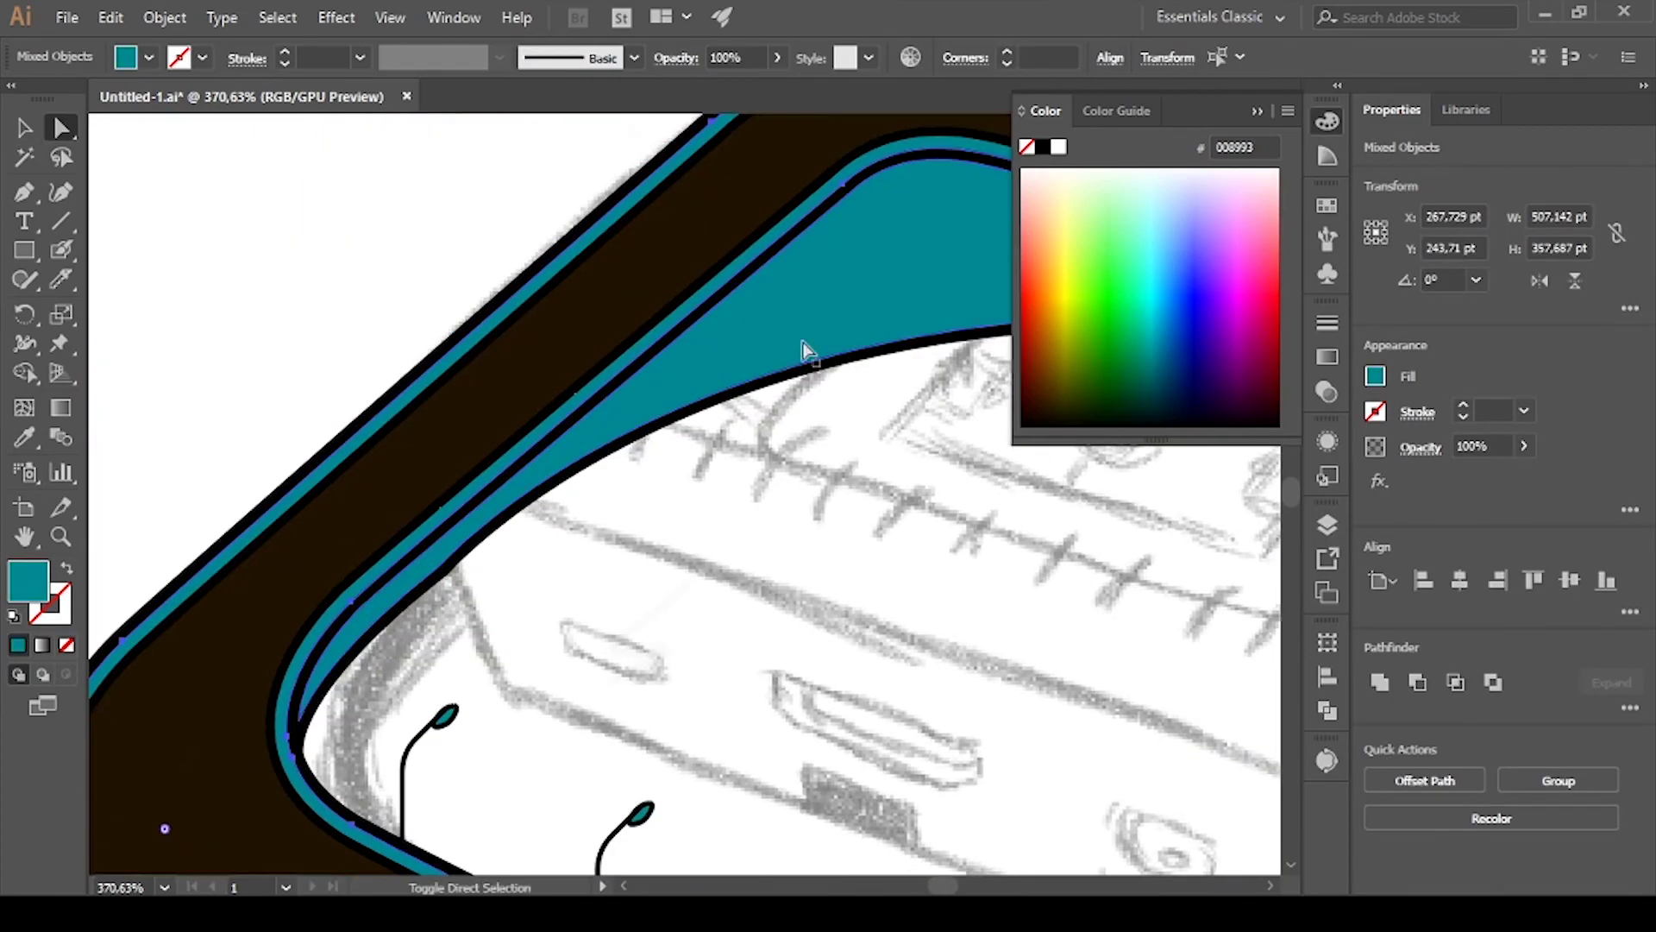
# Recolour the teal bands: light peach edge and tan inner curve
pyautogui.click(1053, 192)
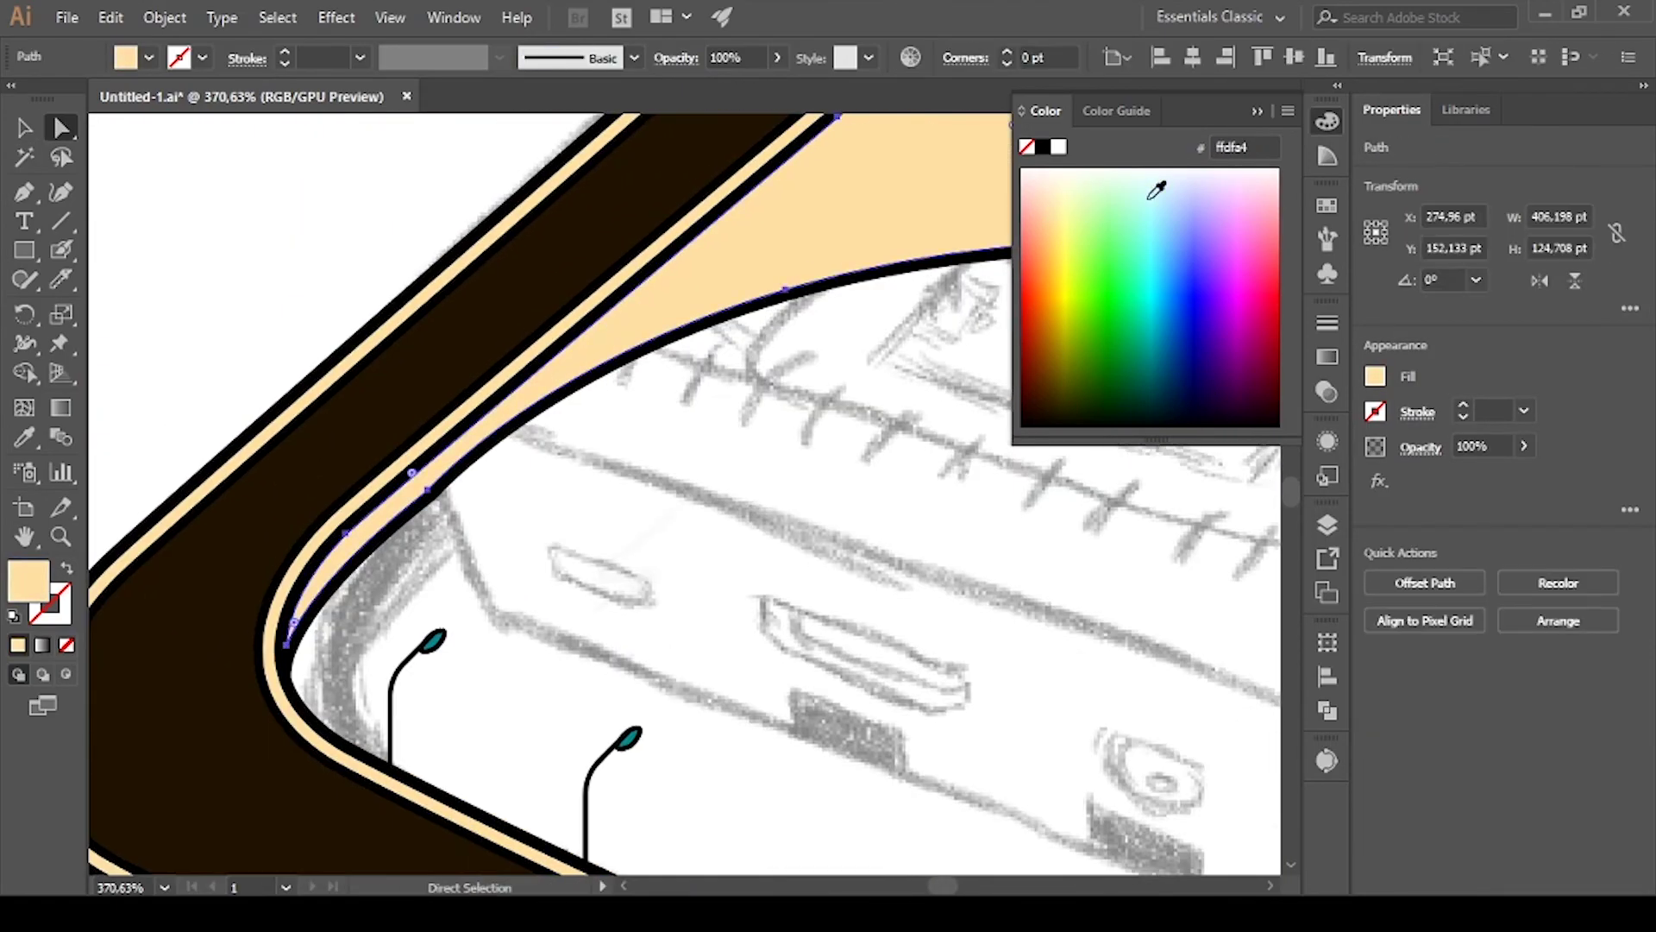
pyautogui.click(1116, 111)
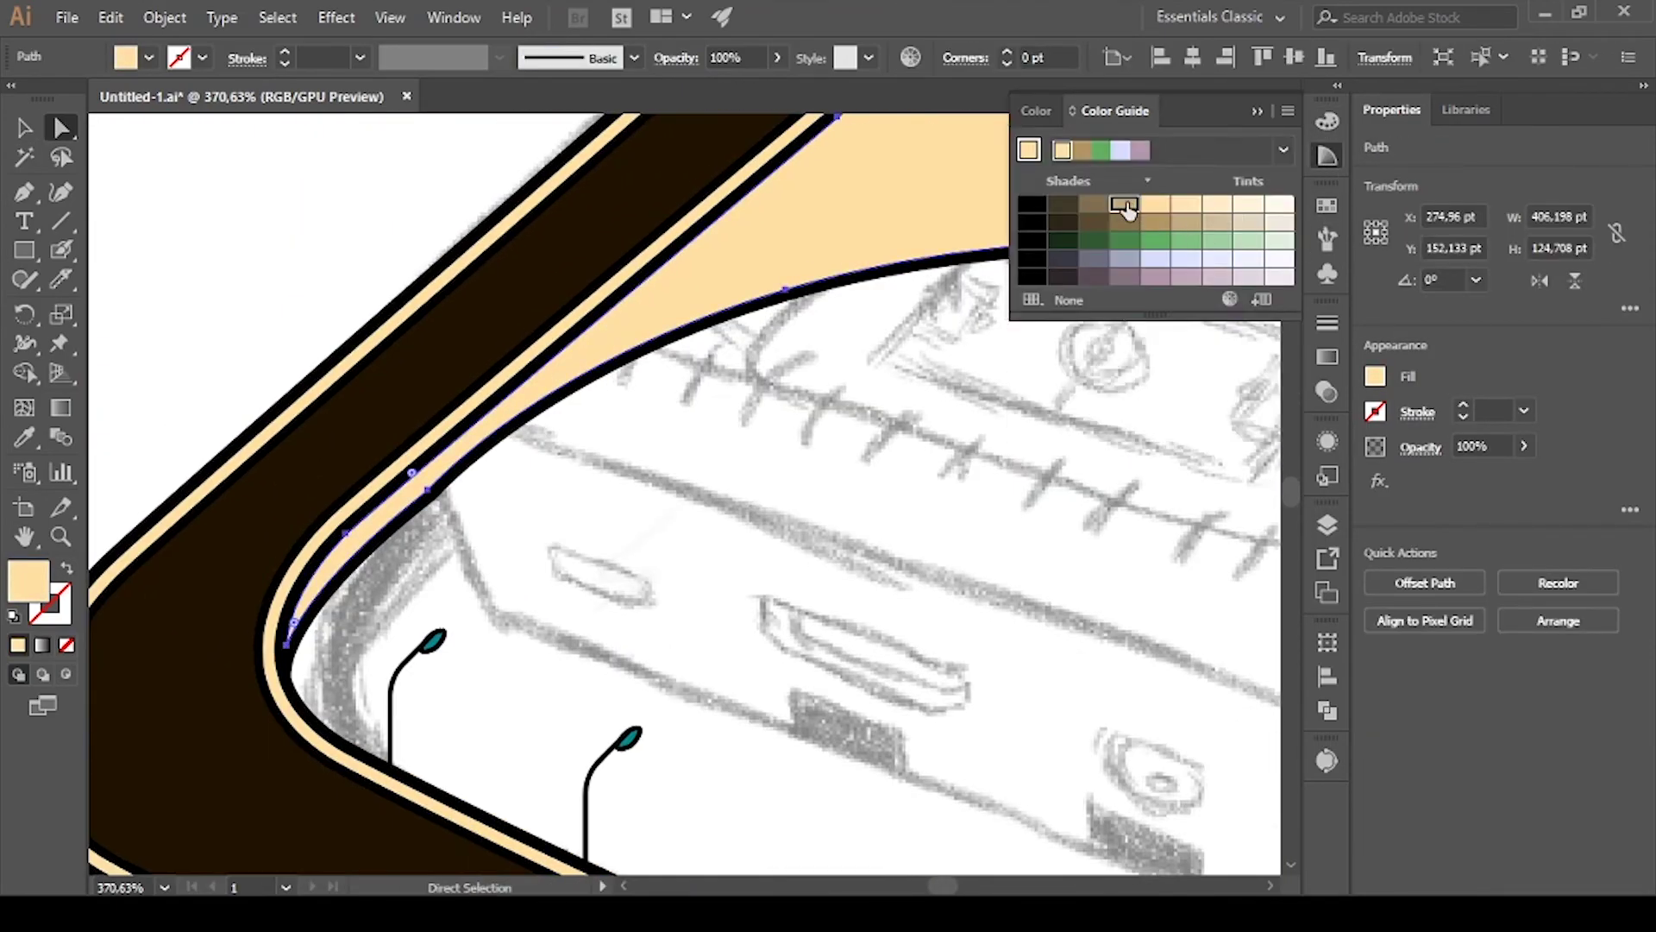
pyautogui.click(1124, 203)
pyautogui.click(832, 443)
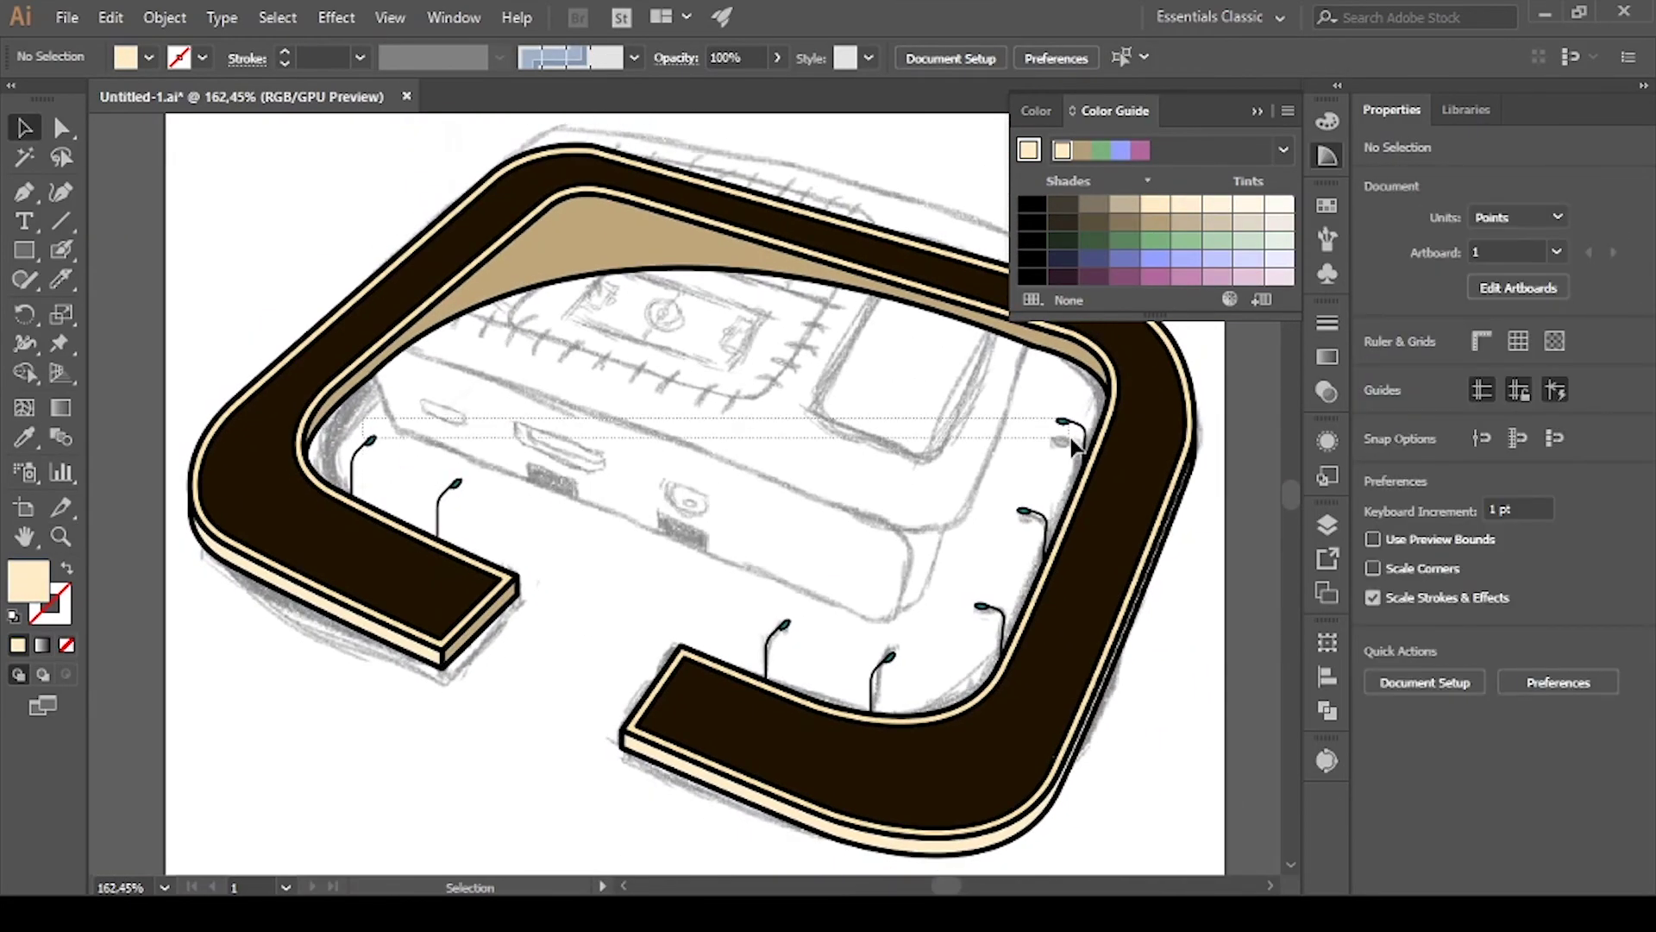
# Select the teal lamp heads and fill them red
pyautogui.click(1072, 445)
pyautogui.click(1036, 110)
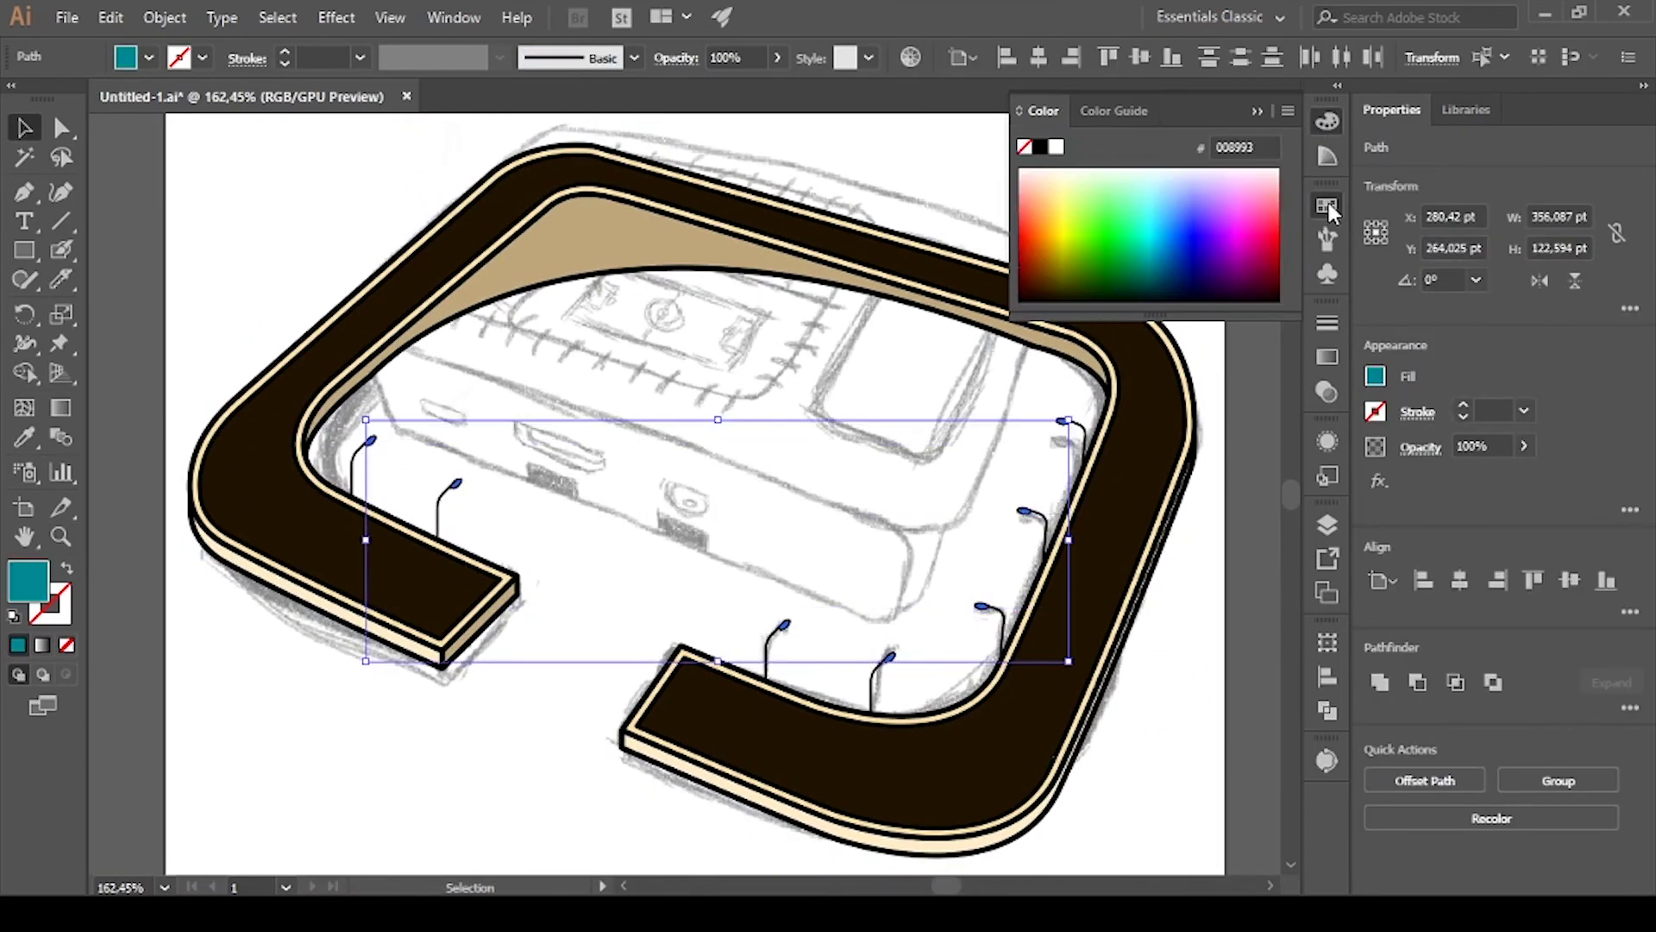
pyautogui.click(1327, 205)
pyautogui.click(1327, 121)
pyautogui.click(1114, 111)
pyautogui.click(1328, 206)
pyautogui.click(1196, 274)
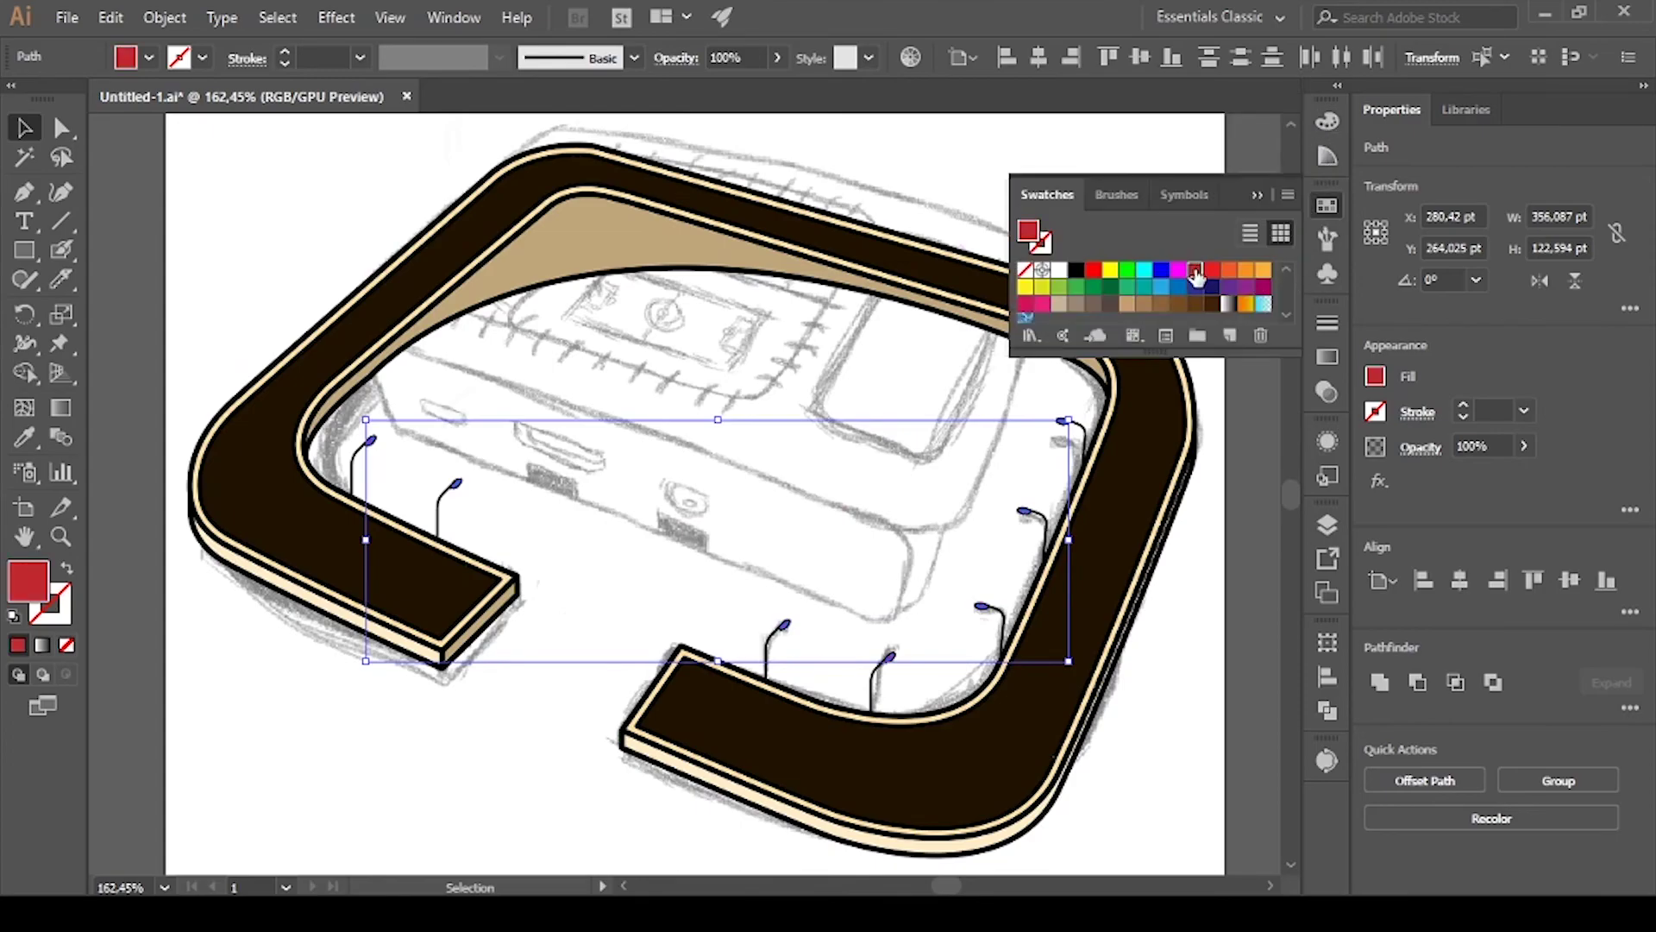
# Apply a different swatch to the lamp heads, then hide the track and show the stadium box layer
pyautogui.click(1076, 281)
pyautogui.click(949, 456)
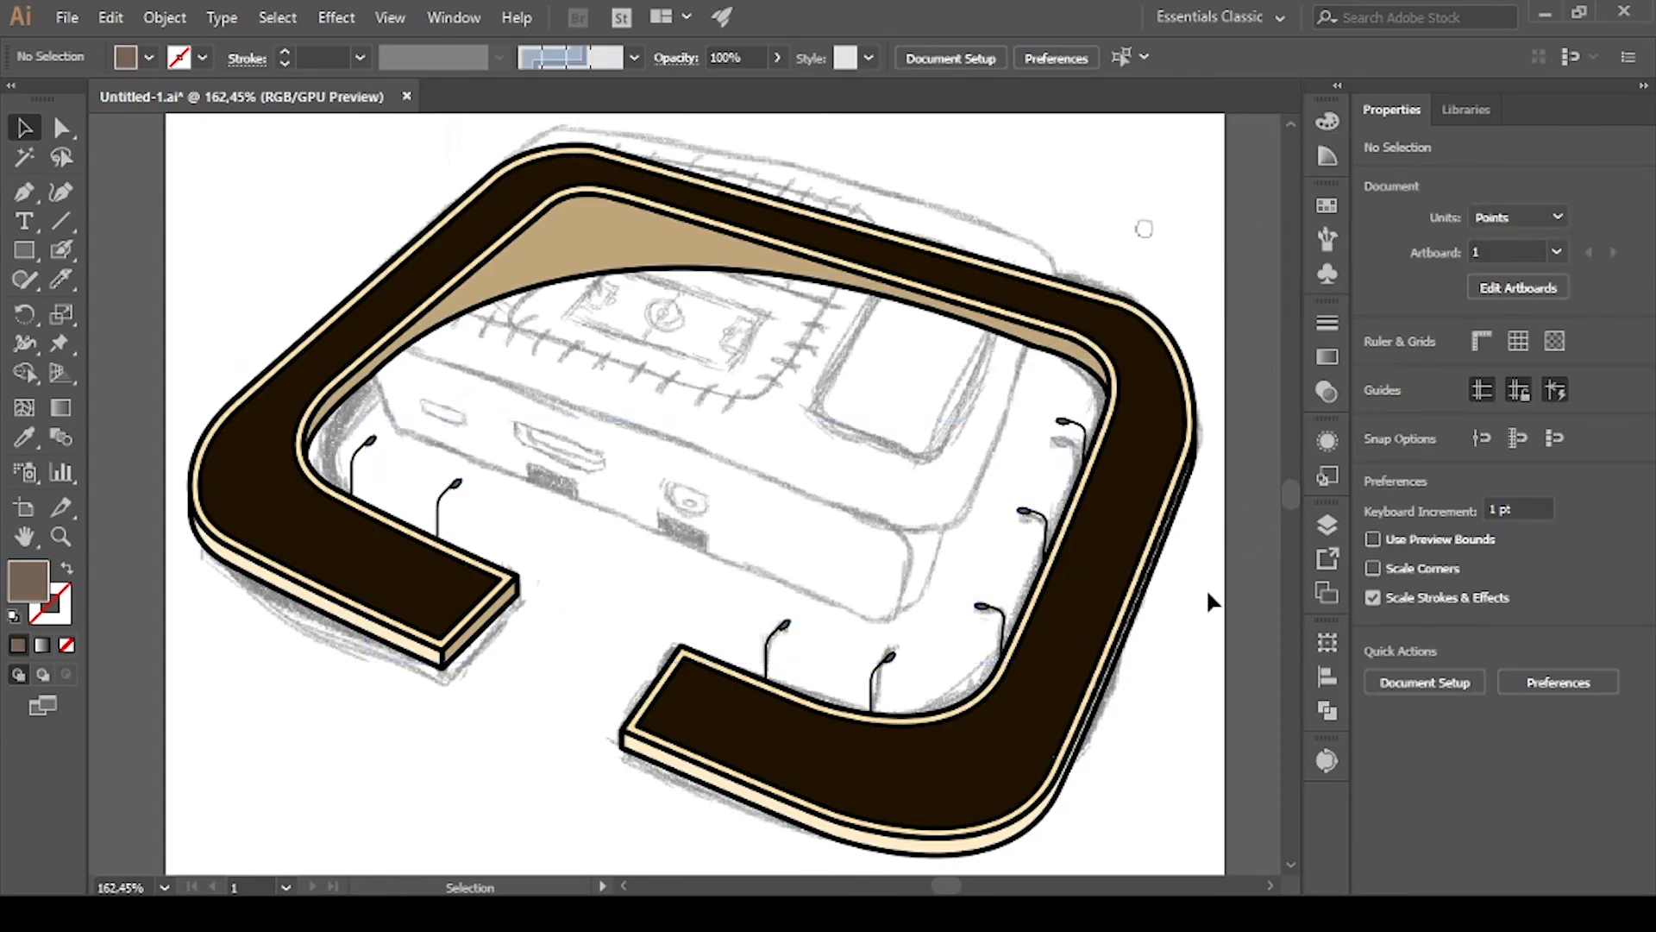
pyautogui.click(1328, 525)
pyautogui.click(1029, 550)
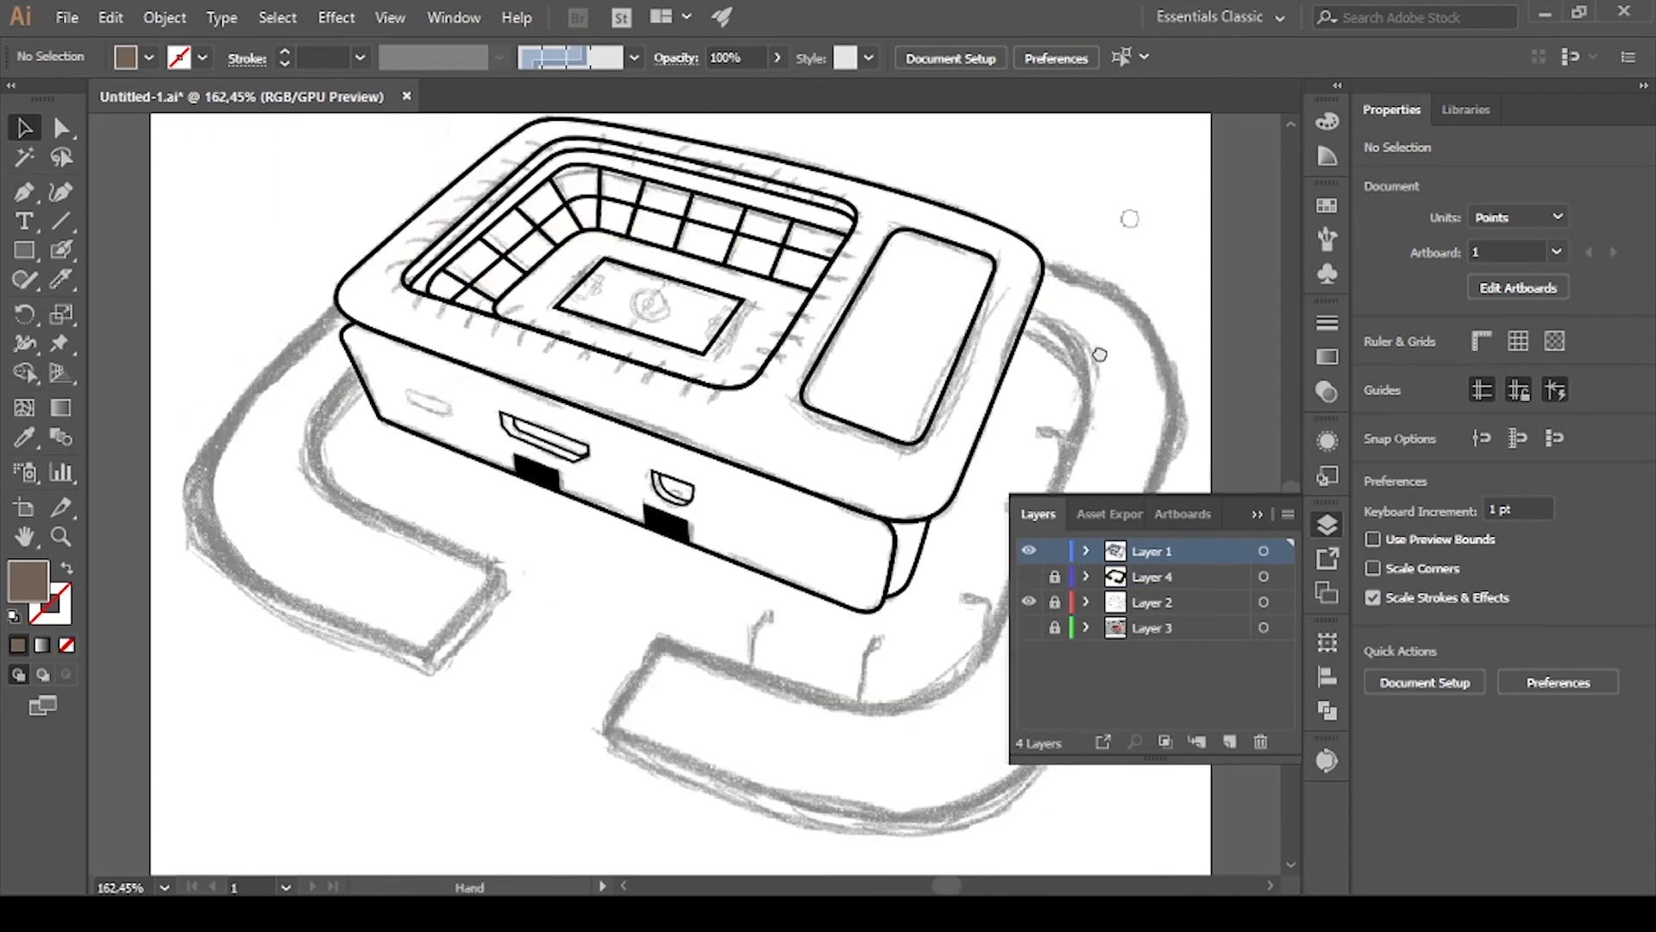
# Zoom in on the stadium box's side port slots
pyautogui.press('z')
pyautogui.moveTo(448, 468); pyautogui.dragTo(438, 524)
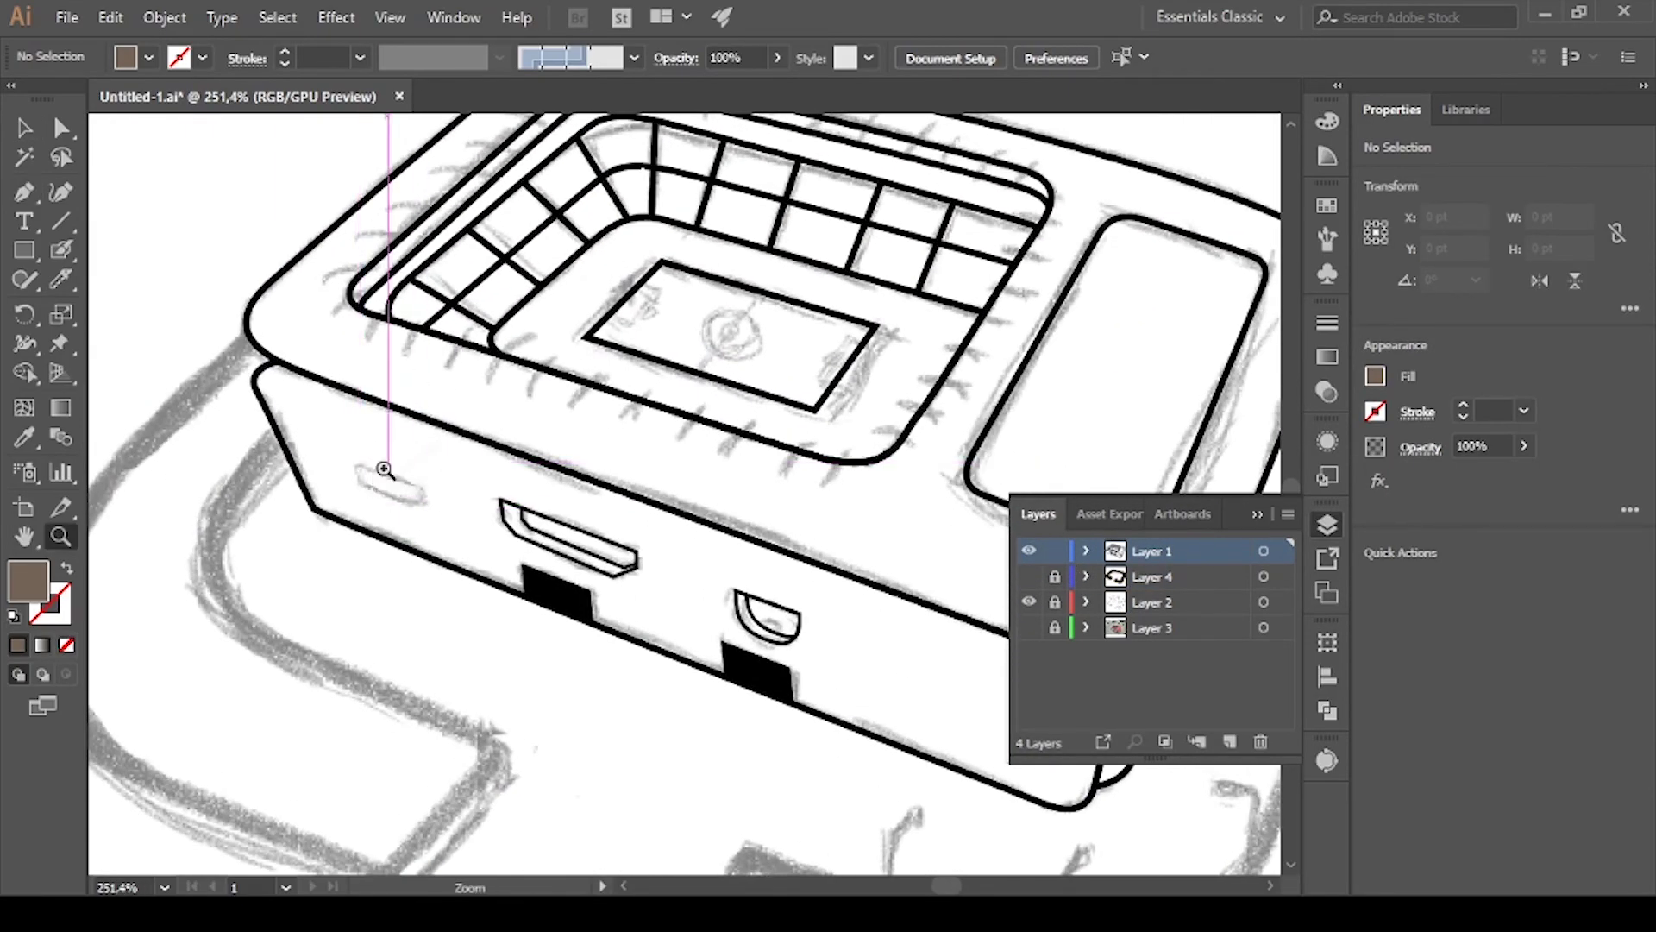
pyautogui.moveTo(384, 469); pyautogui.dragTo(603, 474)
pyautogui.press('v')
pyautogui.click(668, 535)
pyautogui.moveTo(1078, 660); pyautogui.dragTo(858, 604)
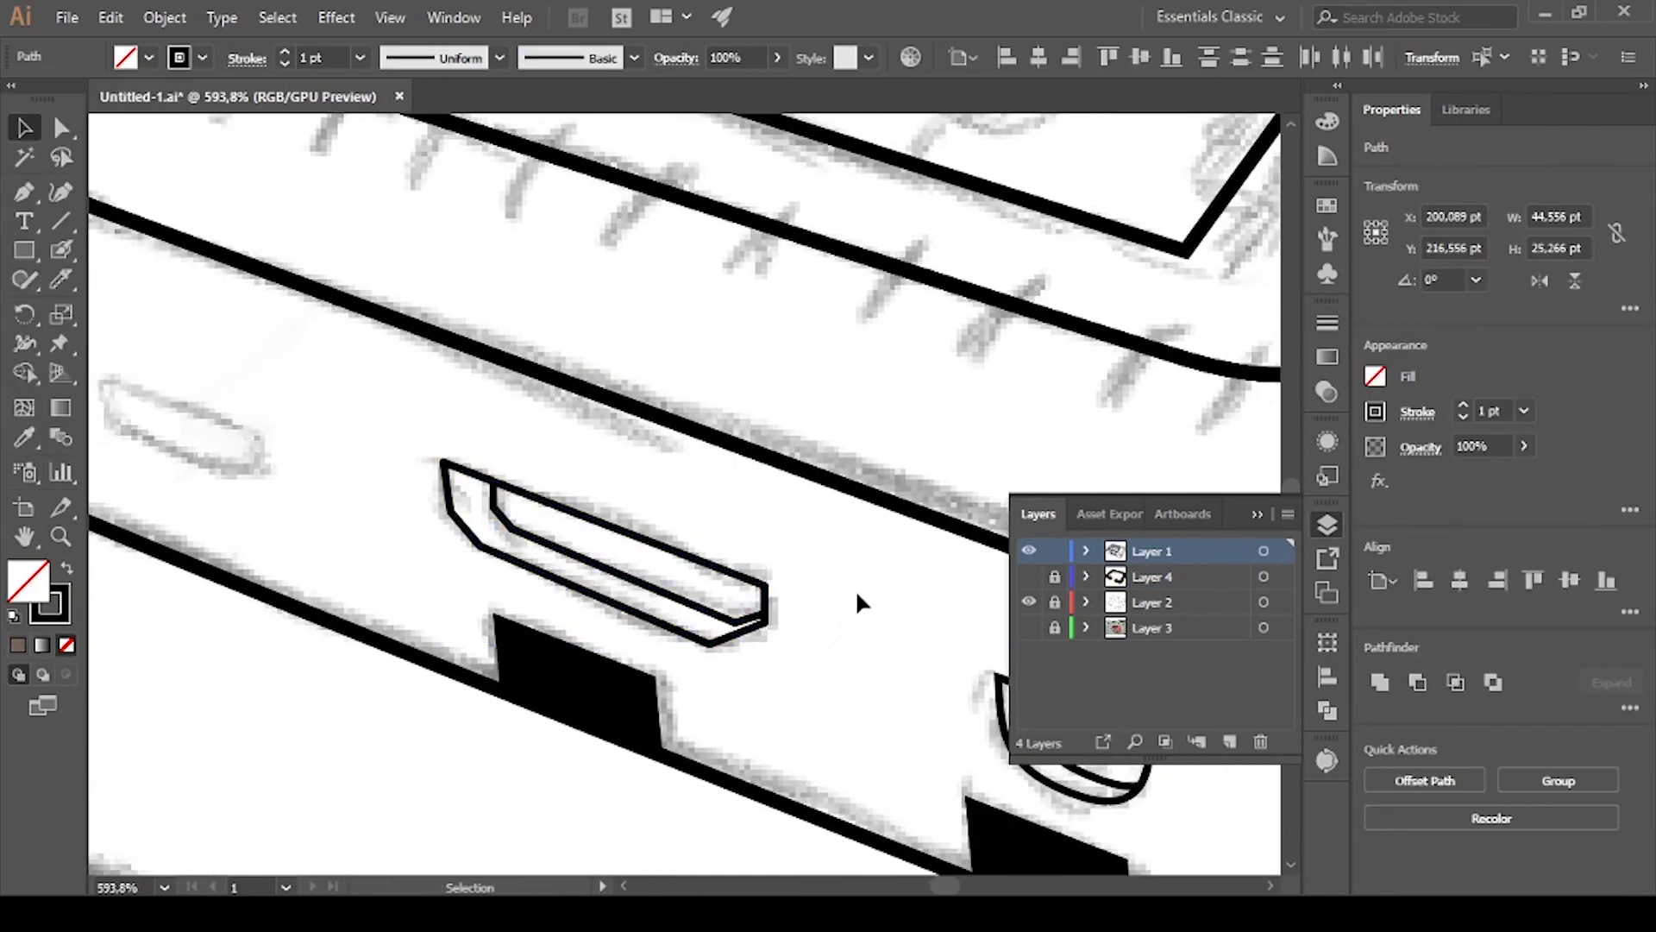
pyautogui.hscroll(3, 855, 588)
pyautogui.hscroll(-5, 627, 277)
# Trace the small left oval slot with the Pen tool
pyautogui.press('p')
pyautogui.click(328, 421)
pyautogui.moveTo(464, 472); pyautogui.dragTo(473, 542)
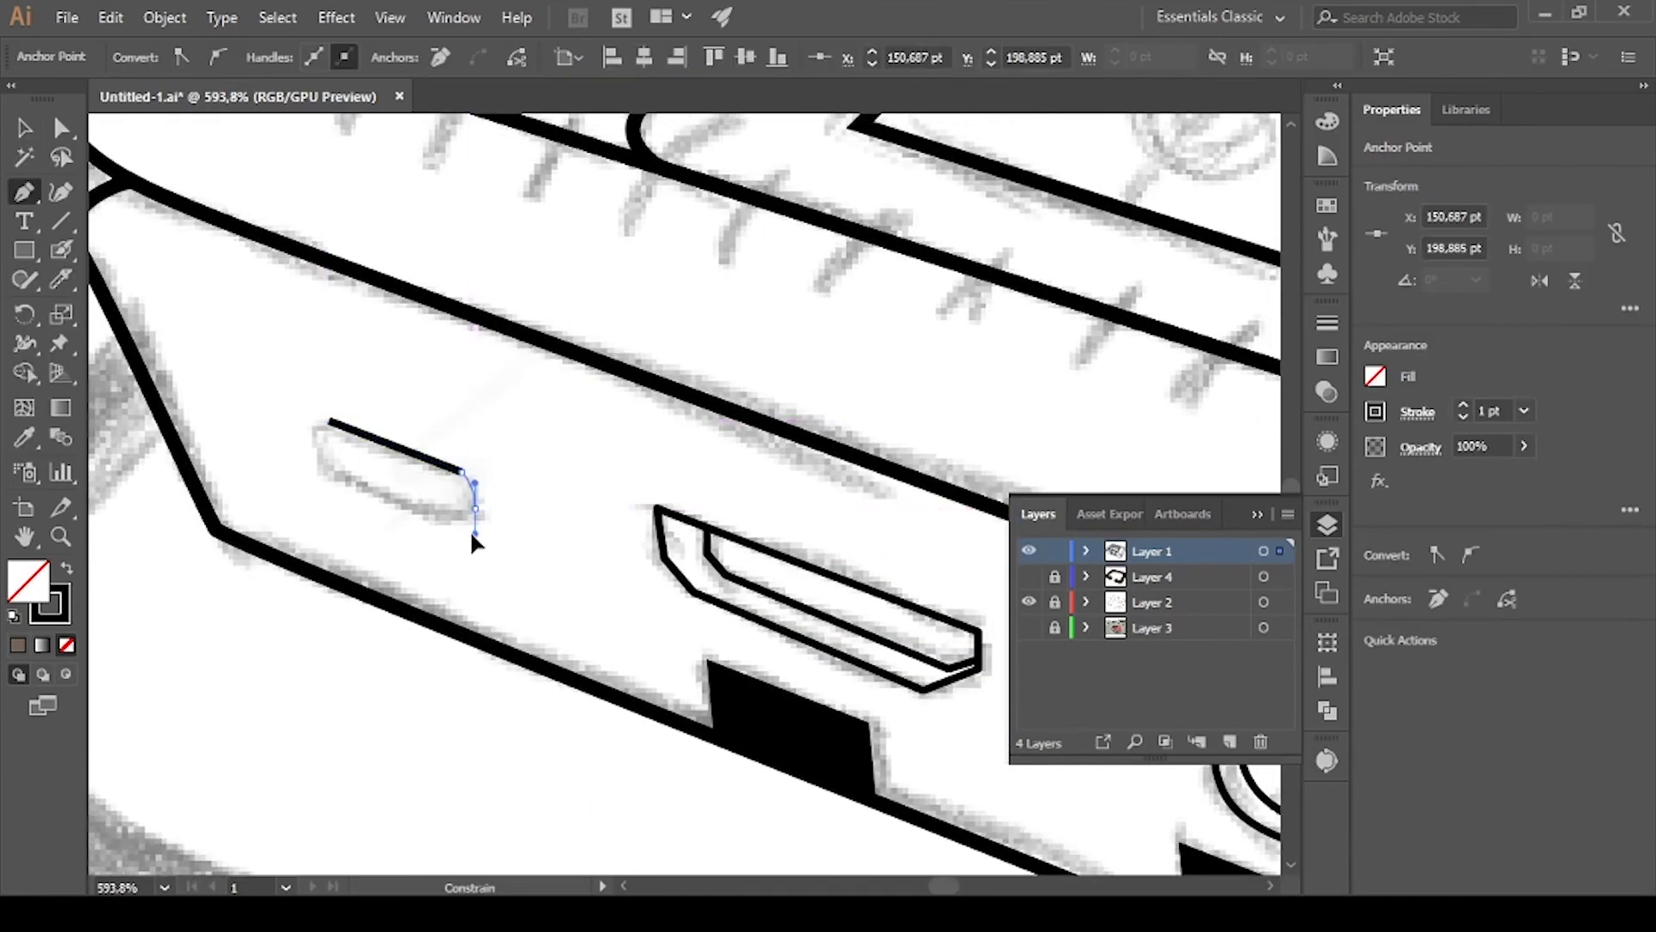
pyautogui.click(440, 515)
pyautogui.press('v')
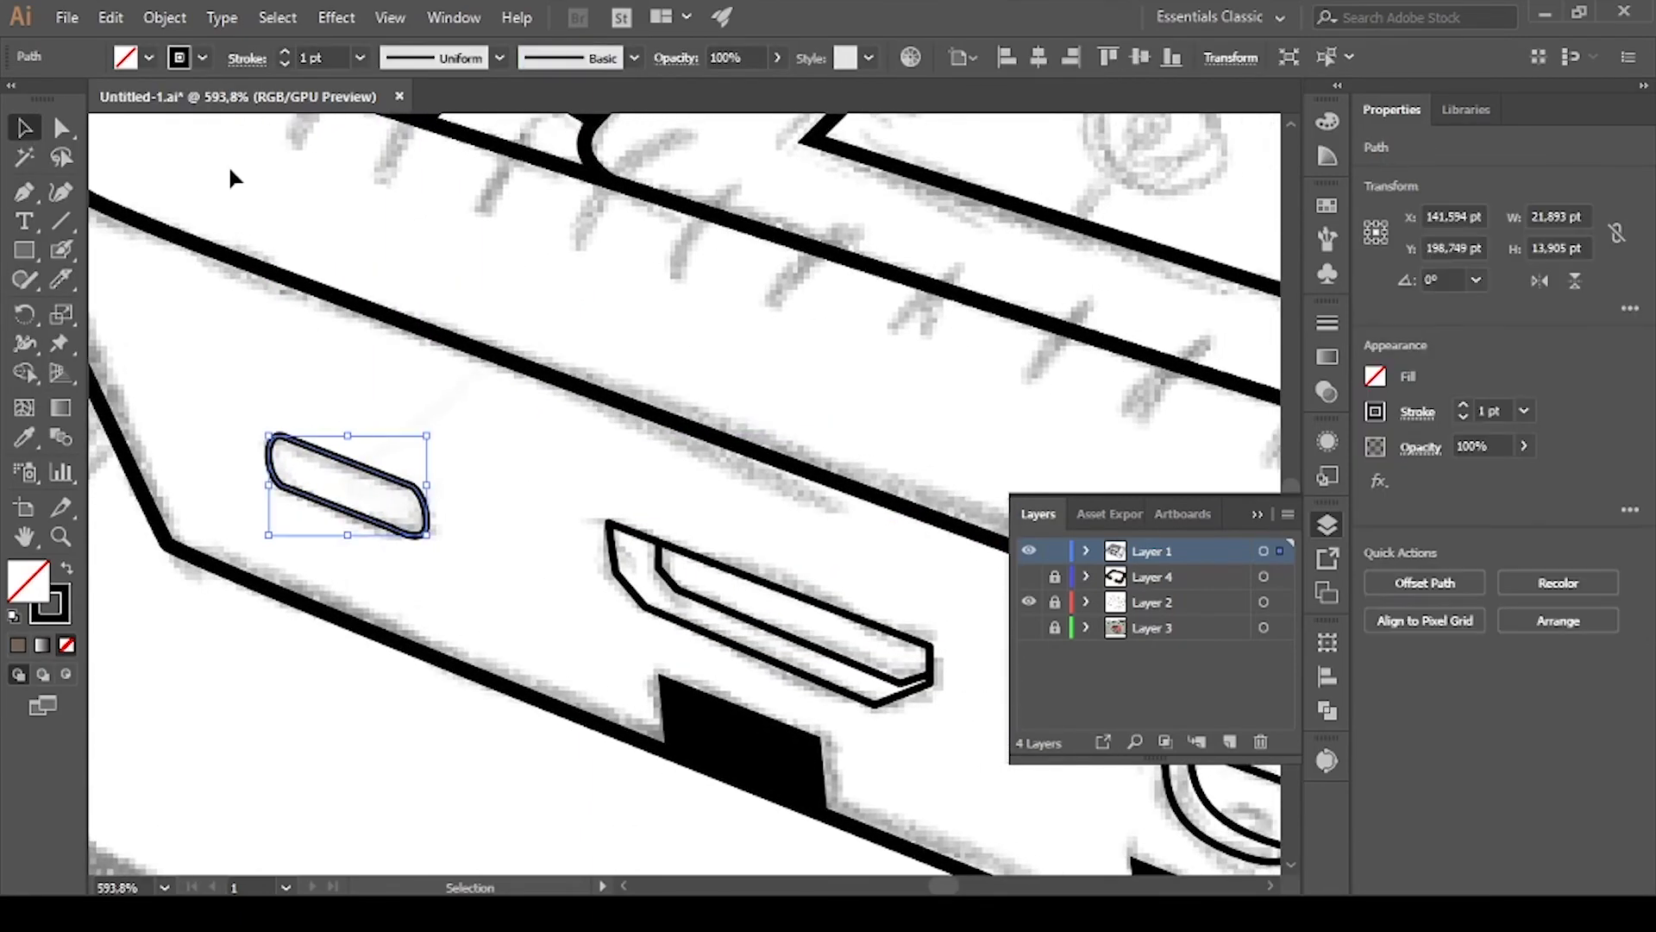
pyautogui.click(466, 492)
# Duplicate the oval beside the original and bring the whole case drawing into view
pyautogui.scroll(-2, 474, 416)
pyautogui.press('v')
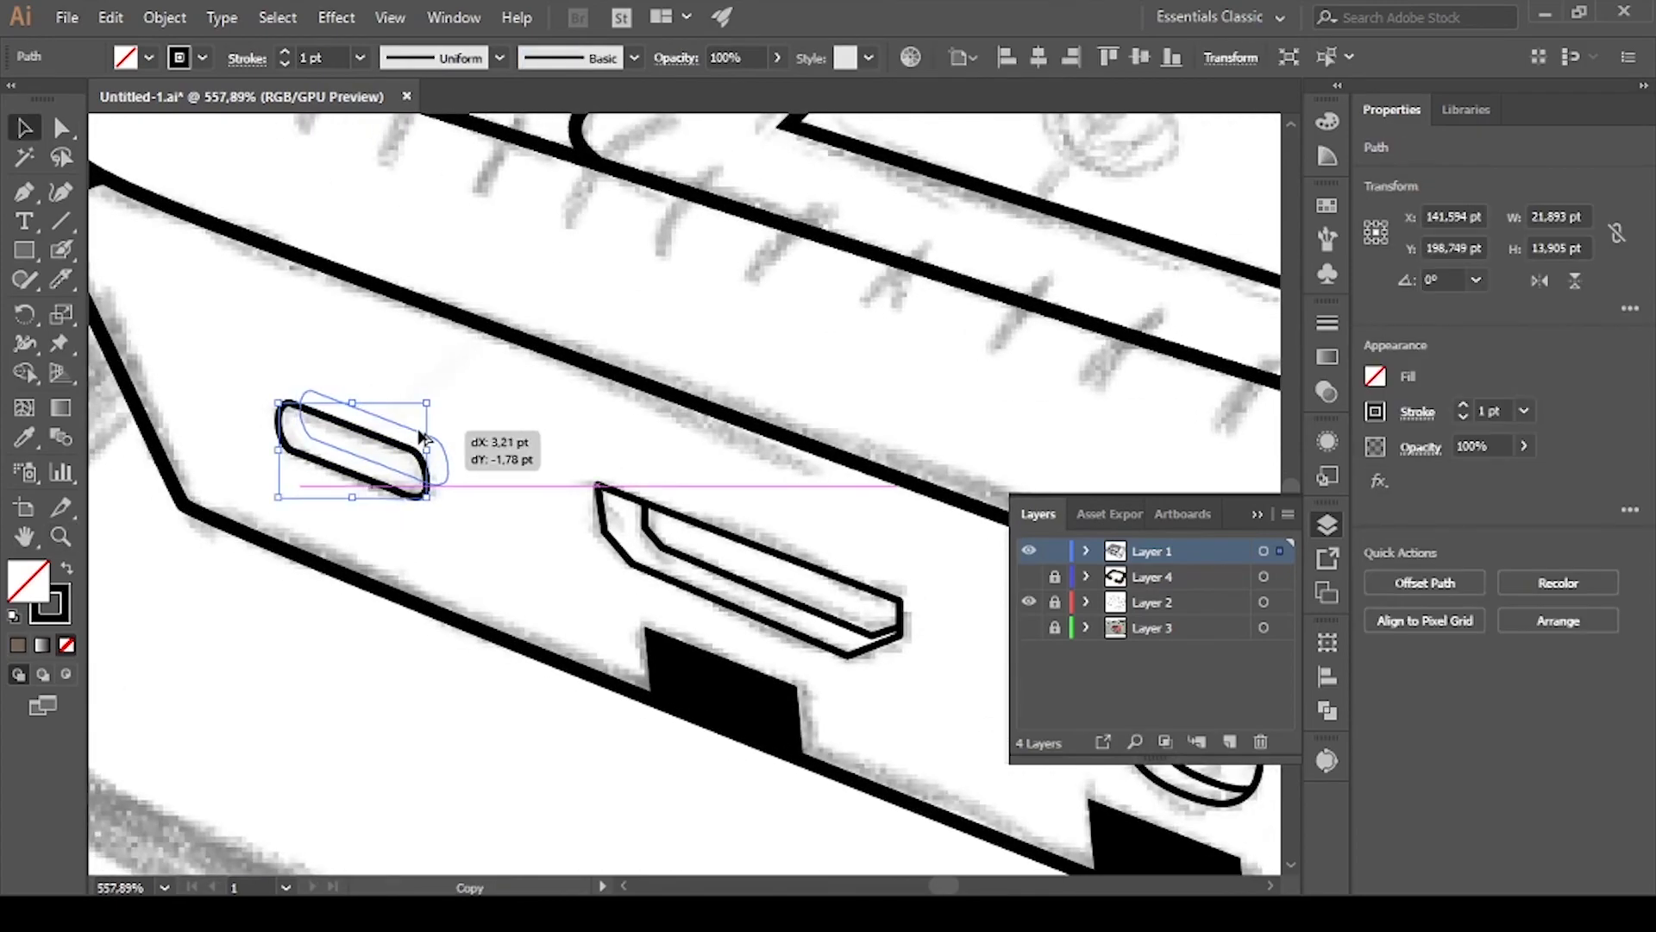
pyautogui.moveTo(362, 448); pyautogui.dragTo(354, 459)
pyautogui.scroll(-5, 302, 562)
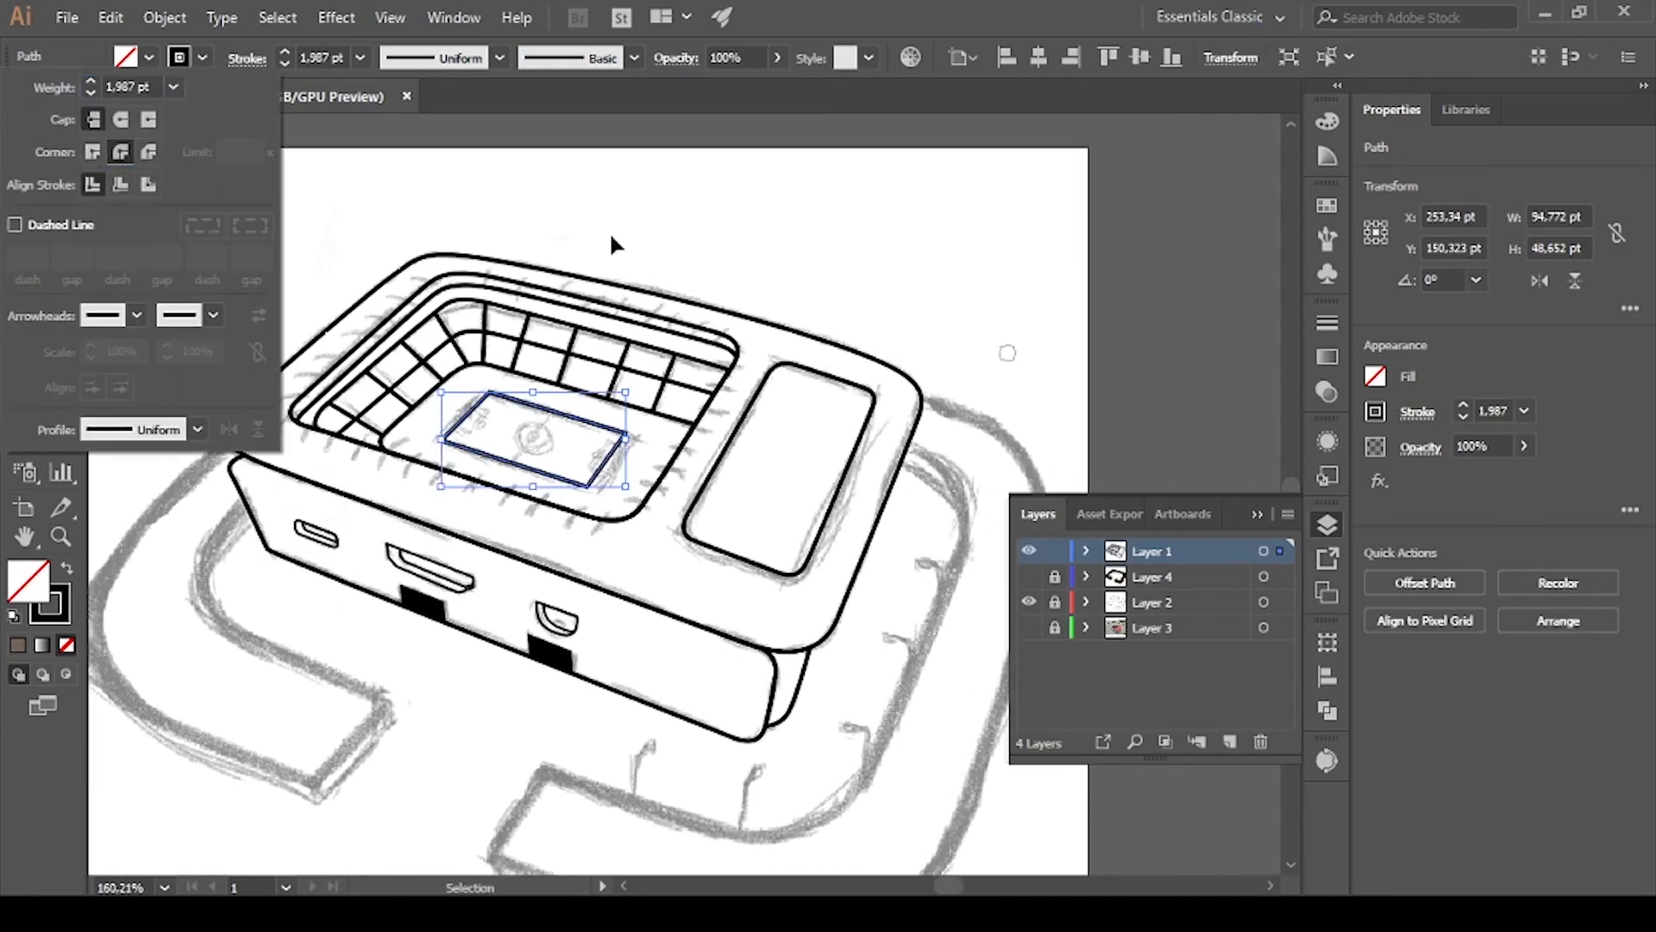
pyautogui.click(617, 251)
pyautogui.moveTo(949, 358); pyautogui.dragTo(1031, 302)
# Outline all the case line-art strokes and group them
pyautogui.hotkey('ctrl', 'a')
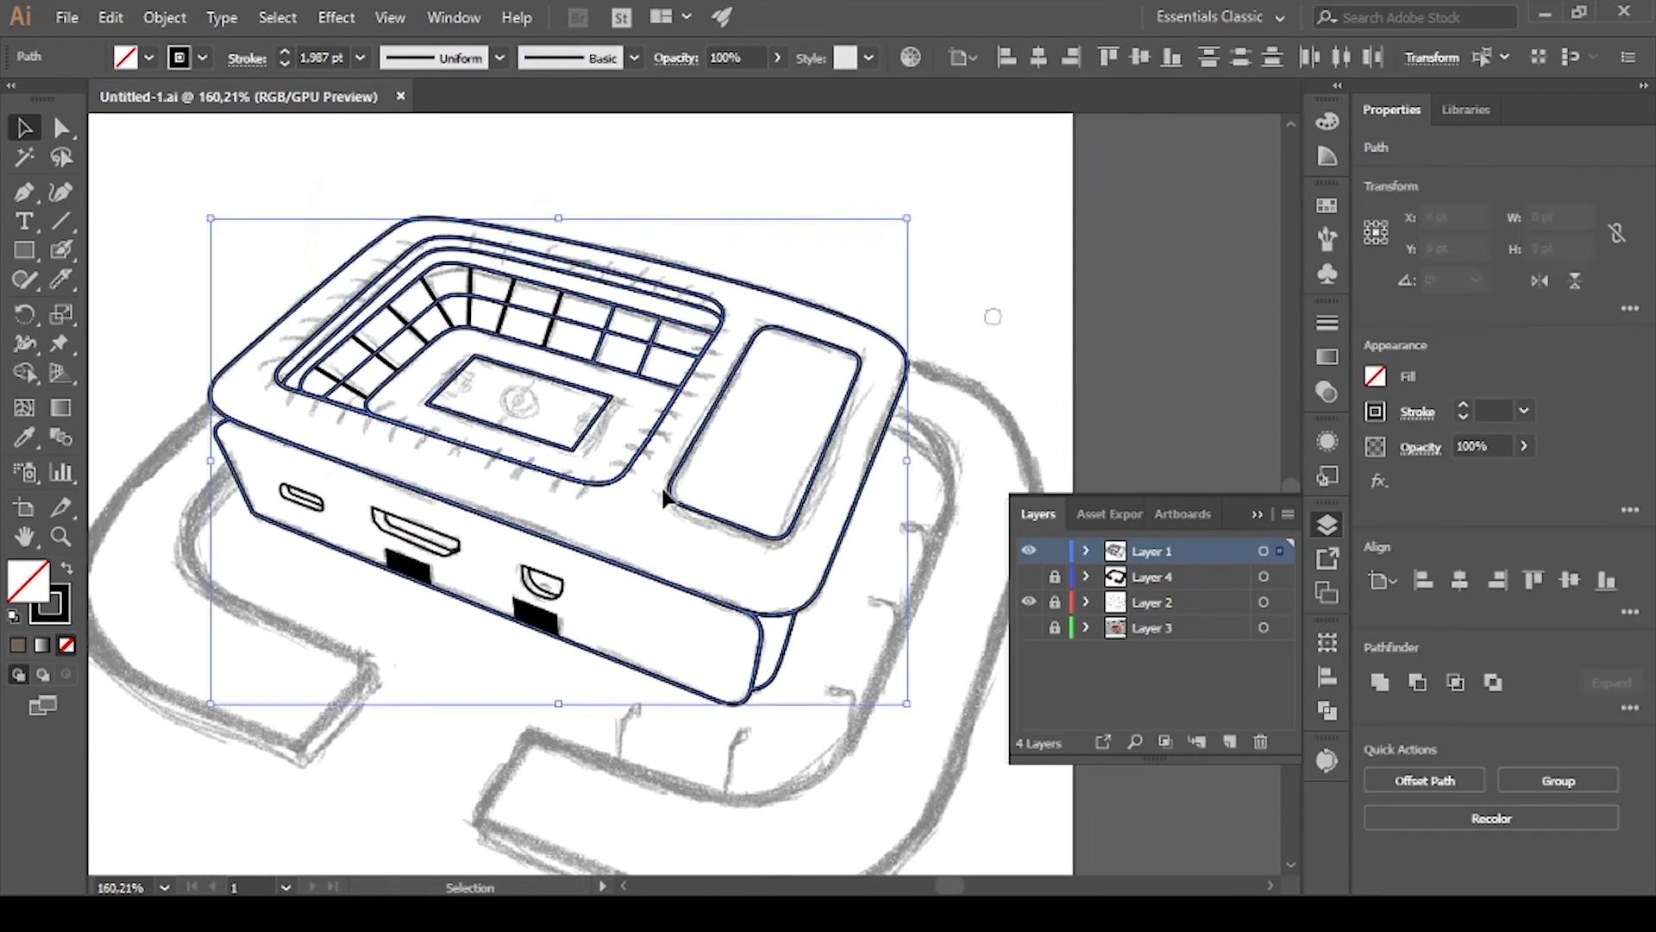
pyautogui.click(165, 17)
pyautogui.press('Escape')
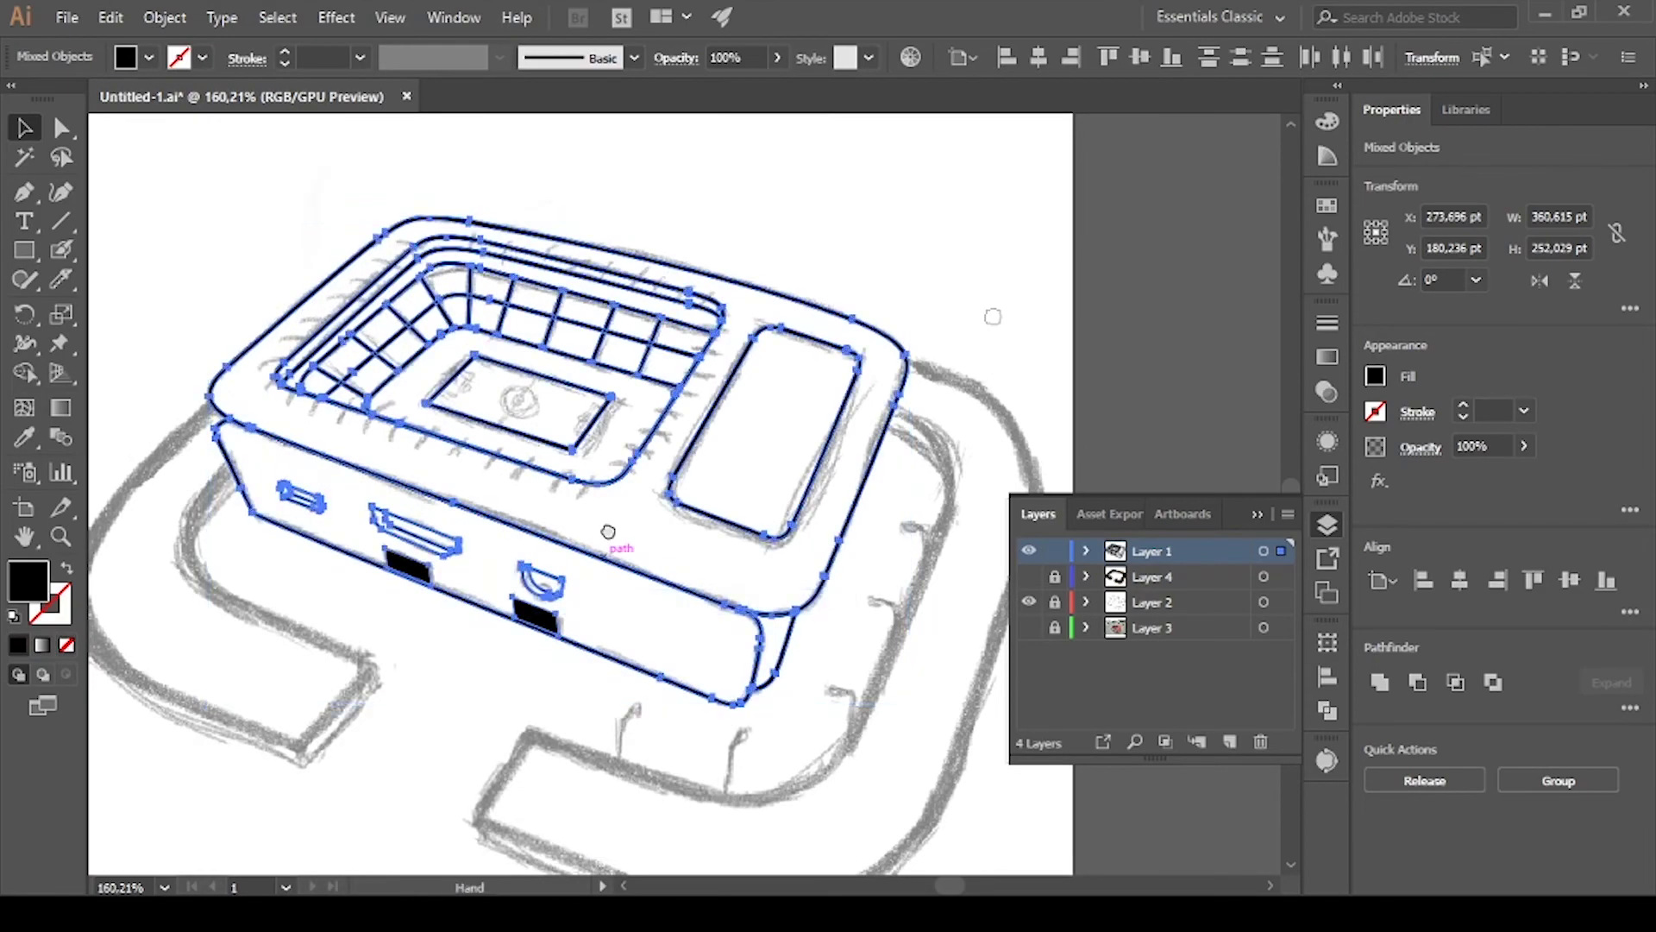
pyautogui.hotkey('ctrl', 'g')
pyautogui.hotkey('ctrl', 'shift', 'a')
# Draw a red rectangle over the whole case drawing and send it to the back
pyautogui.press('m')
pyautogui.moveTo(238, 182); pyautogui.dragTo(1074, 751)
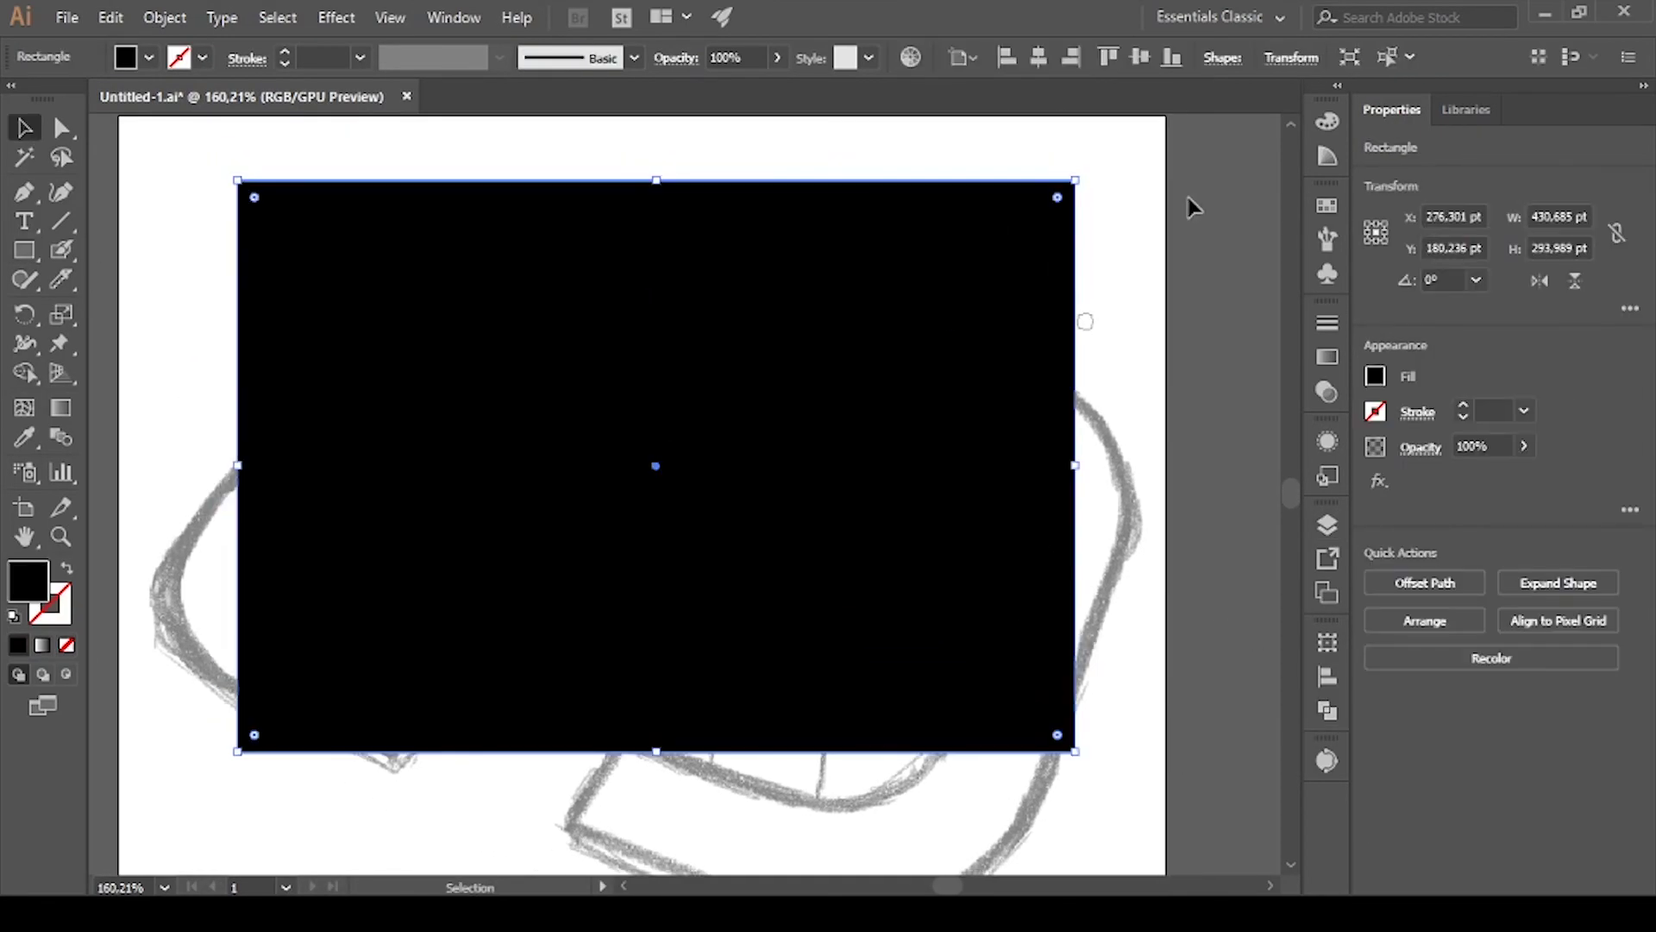
pyautogui.click(1326, 120)
pyautogui.click(1031, 199)
pyautogui.hotkey('ctrl', 'shift', '[')
# Crop the red rectangle to the case outline with Pathfinder Crop
pyautogui.hotkey('ctrl', 'a')
pyautogui.click(1327, 709)
pyautogui.click(1182, 752)
pyautogui.click(1018, 310)
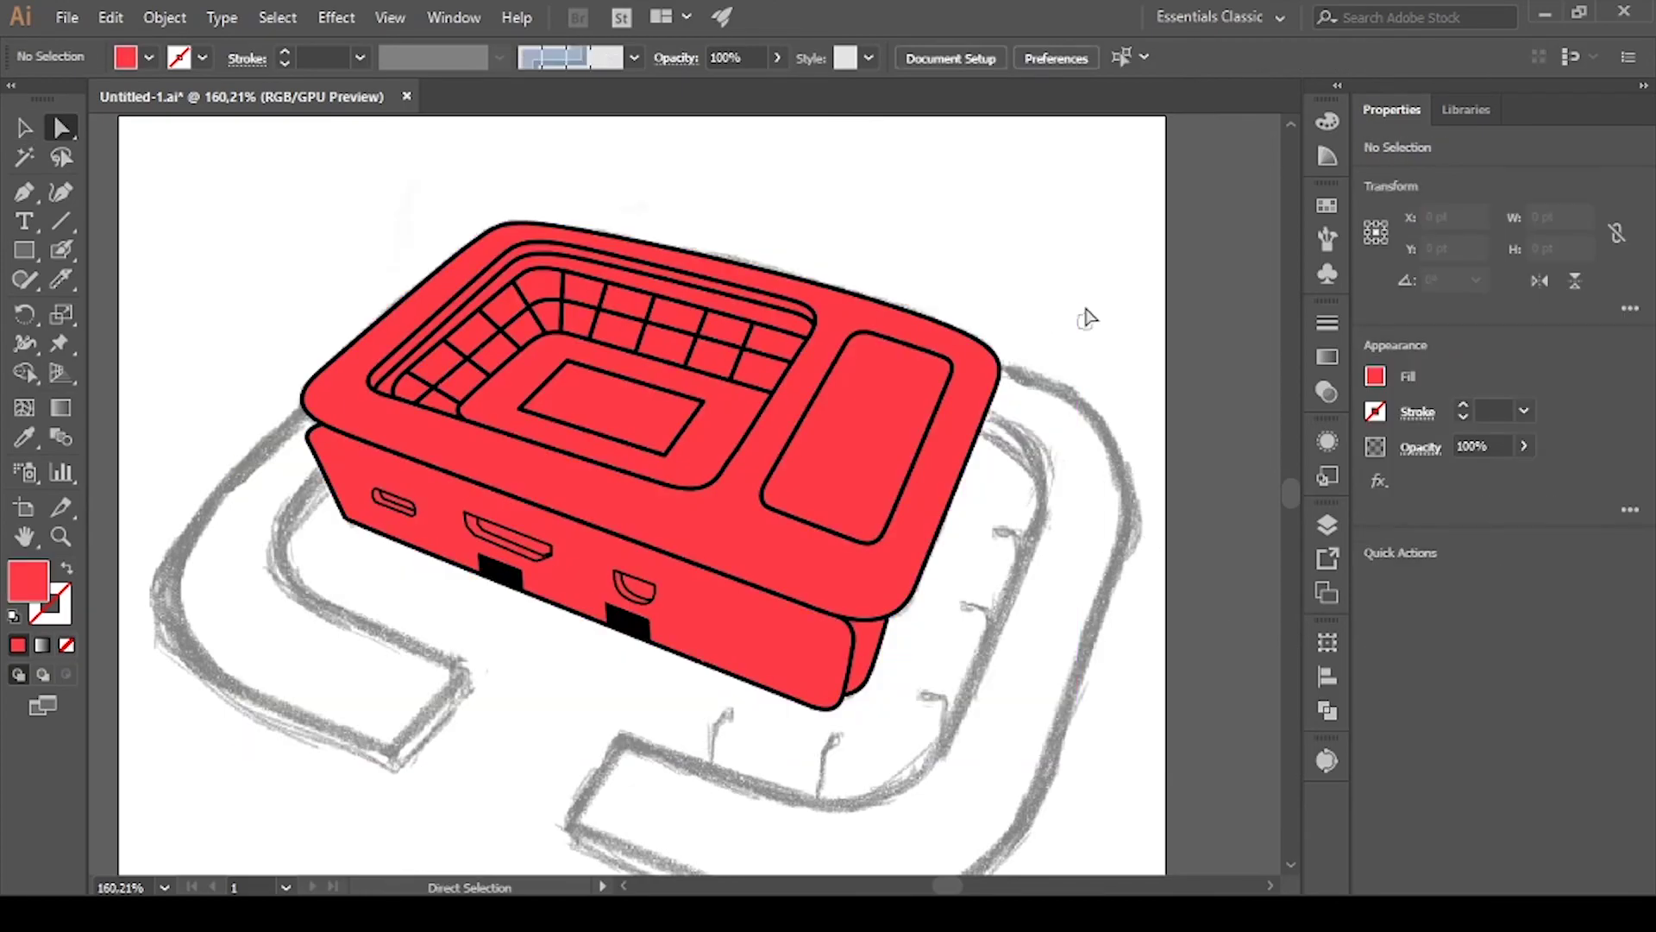
# Show the hidden road layer in the Layers panel
pyautogui.click(1327, 524)
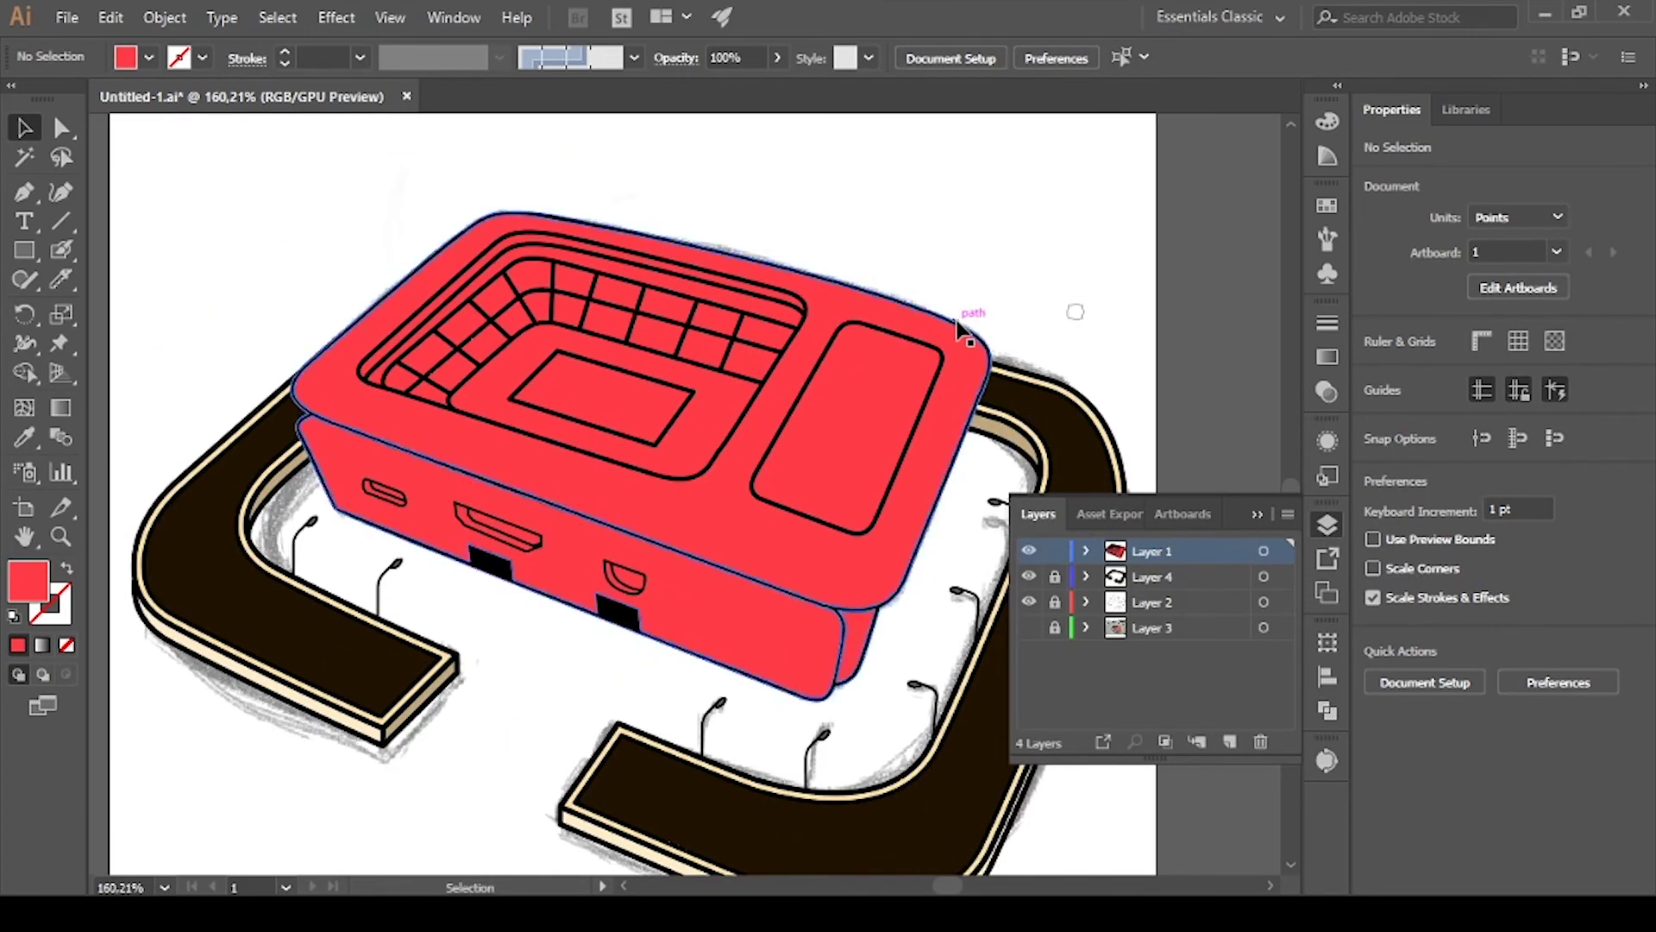
pyautogui.click(1006, 303)
pyautogui.hotkey('ctrl', 'shift', 'a')
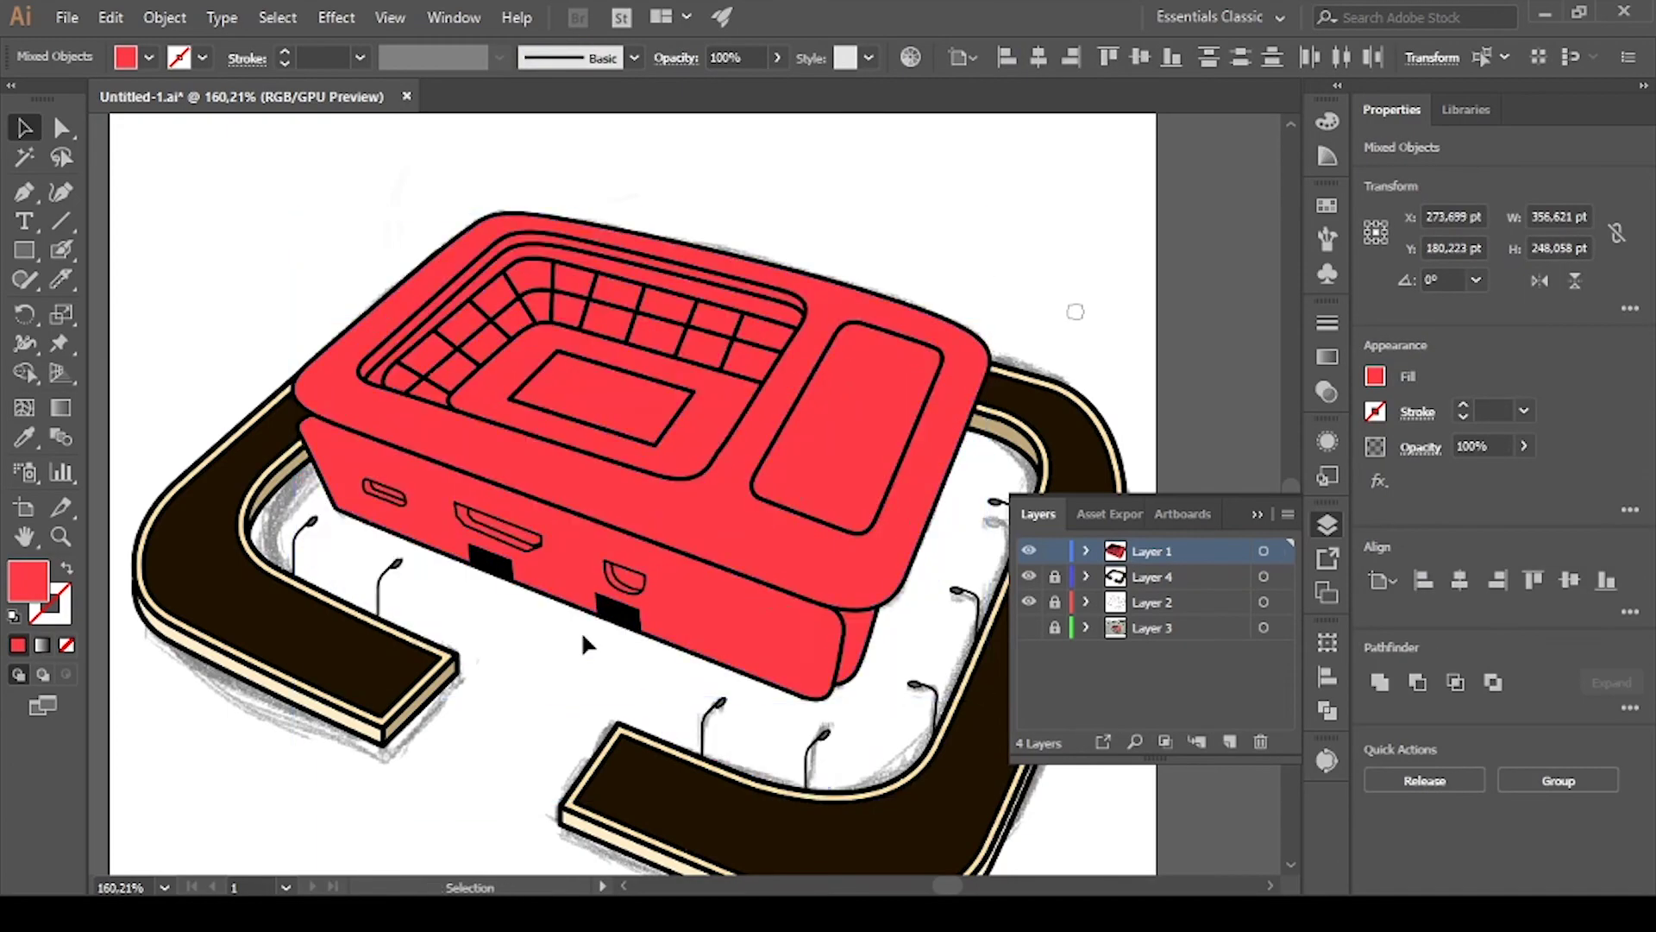
# Fill the case's front face pale peach, undoing a trial light blue
pyautogui.press('a')
pyautogui.click(603, 621)
pyautogui.click(1328, 121)
pyautogui.click(1088, 199)
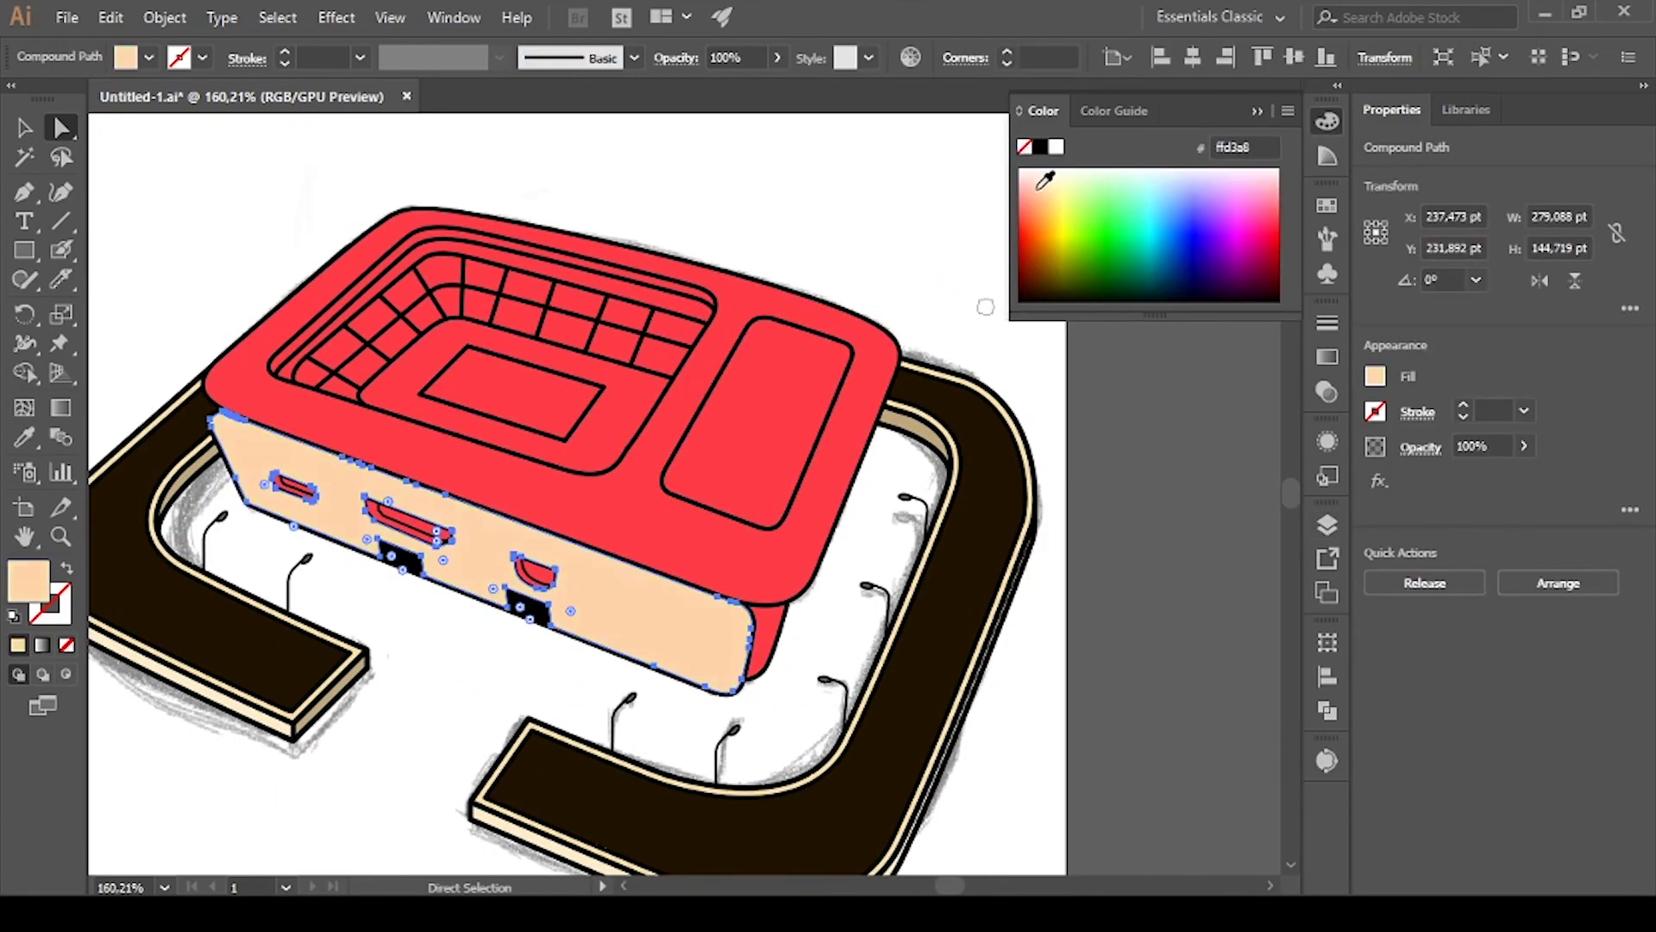
pyautogui.moveTo(1048, 177); pyautogui.dragTo(1168, 169)
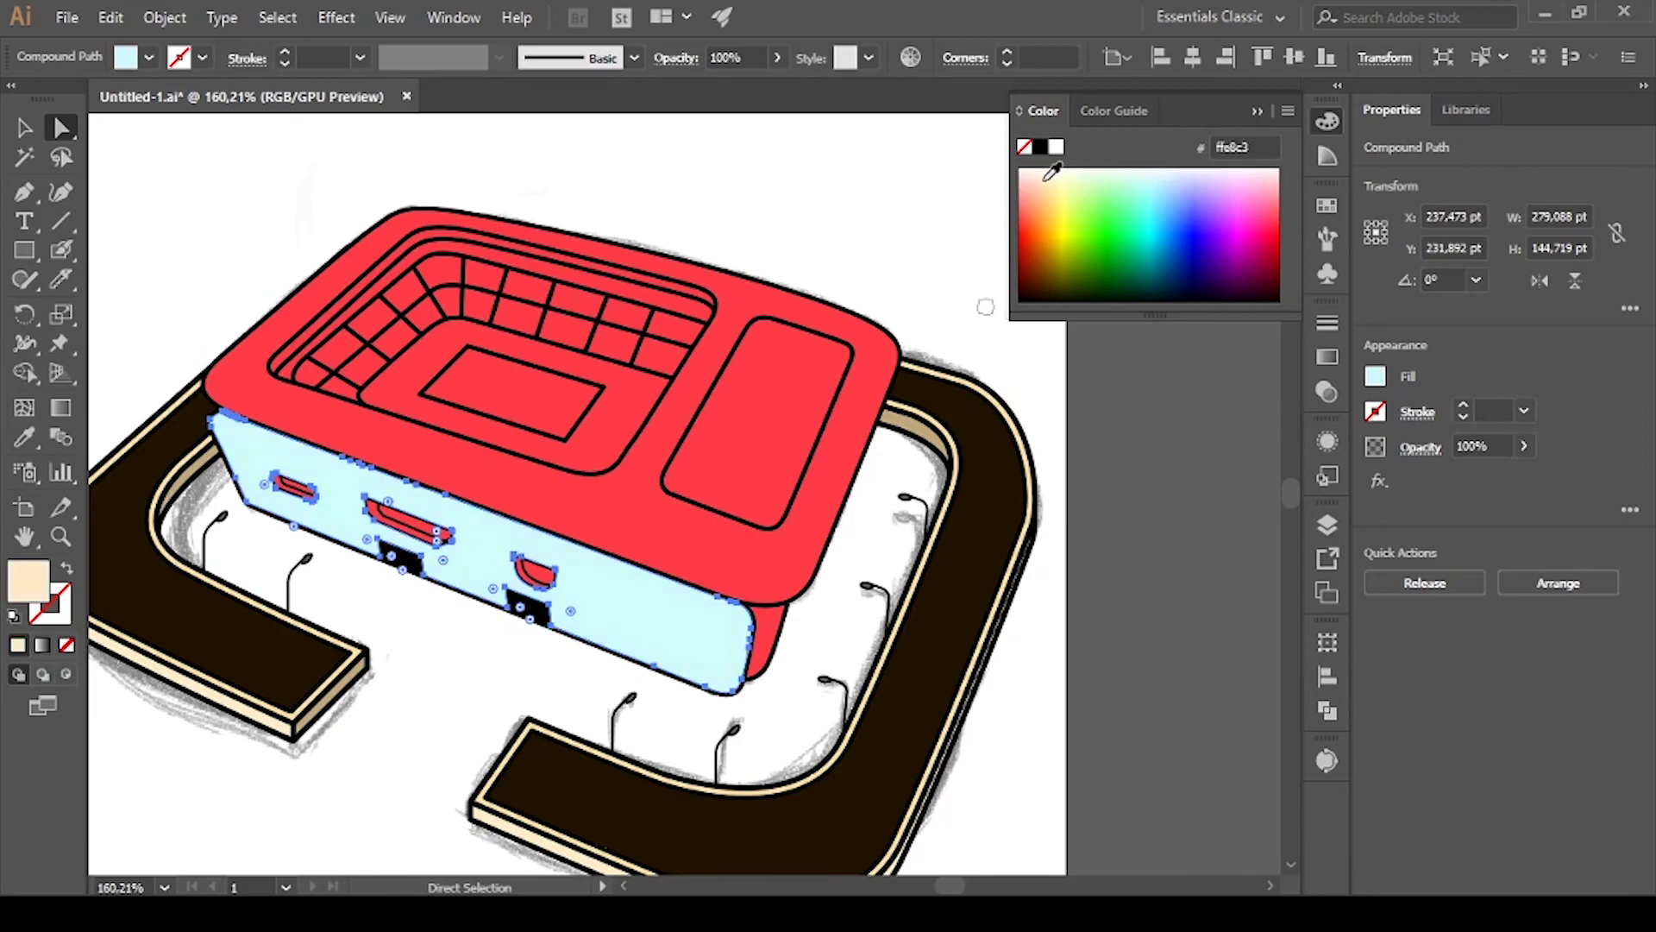
pyautogui.hotkey('ctrl', 'z')
pyautogui.hotkey('ctrl', 'z')
# Colour the pitch light green and the top inner bowl strip dark maroon
pyautogui.click(931, 267)
pyautogui.click(552, 405)
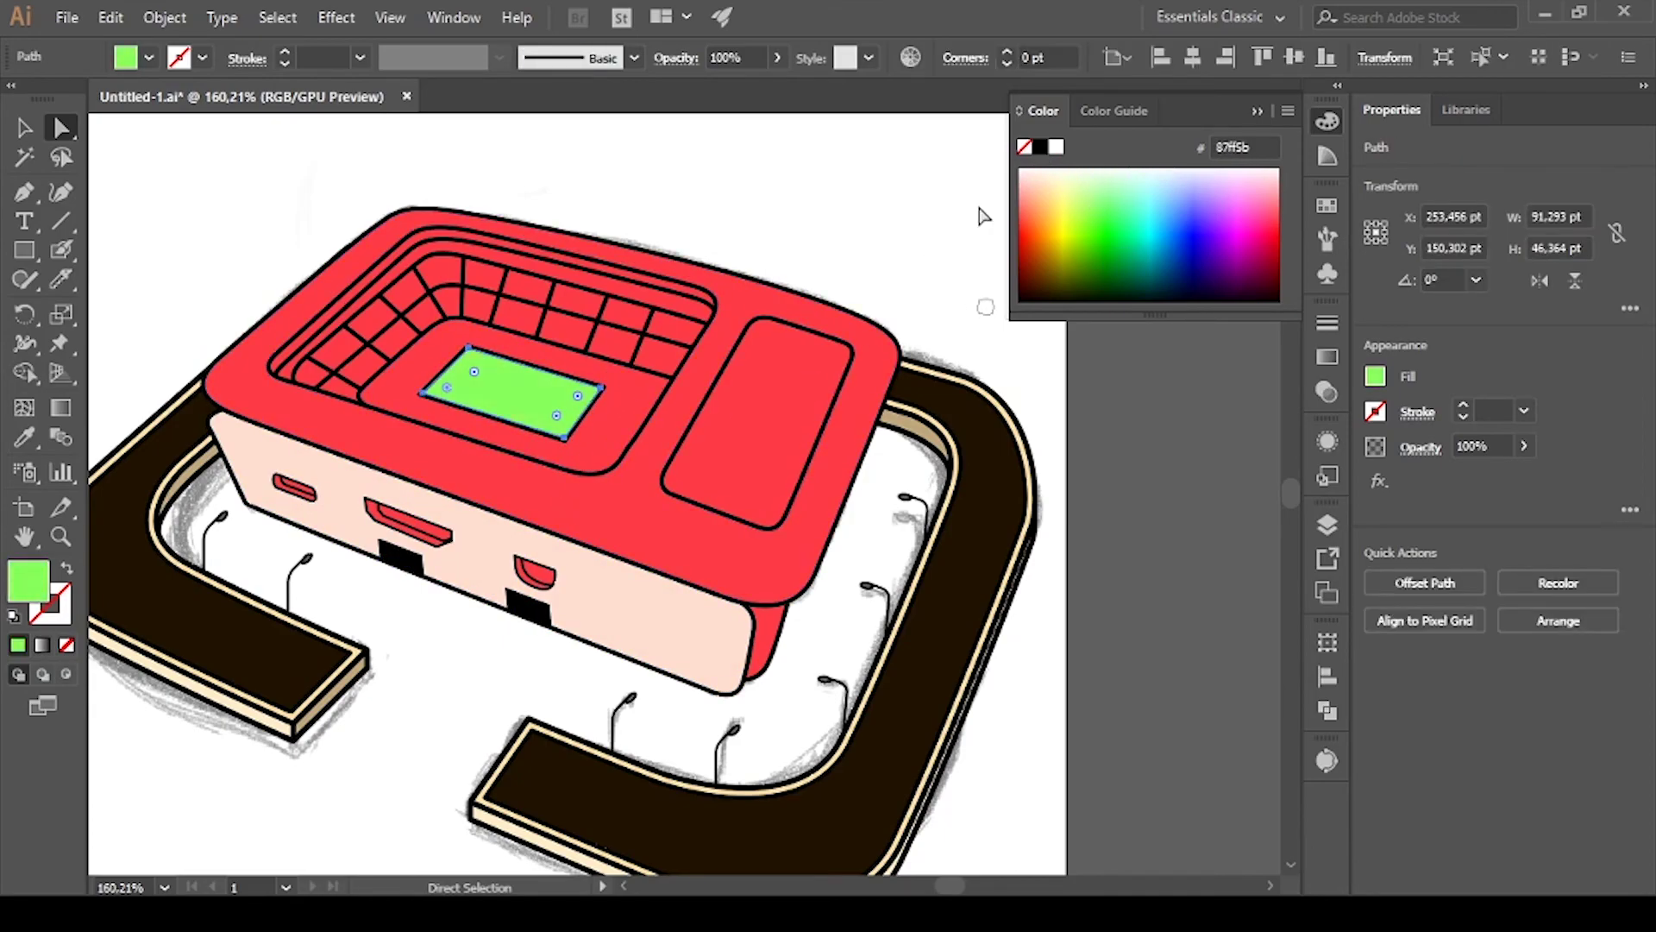
pyautogui.click(984, 215)
pyautogui.moveTo(983, 215); pyautogui.dragTo(1026, 190)
pyautogui.click(603, 231)
pyautogui.click(1039, 274)
pyautogui.click(1033, 278)
pyautogui.click(731, 187)
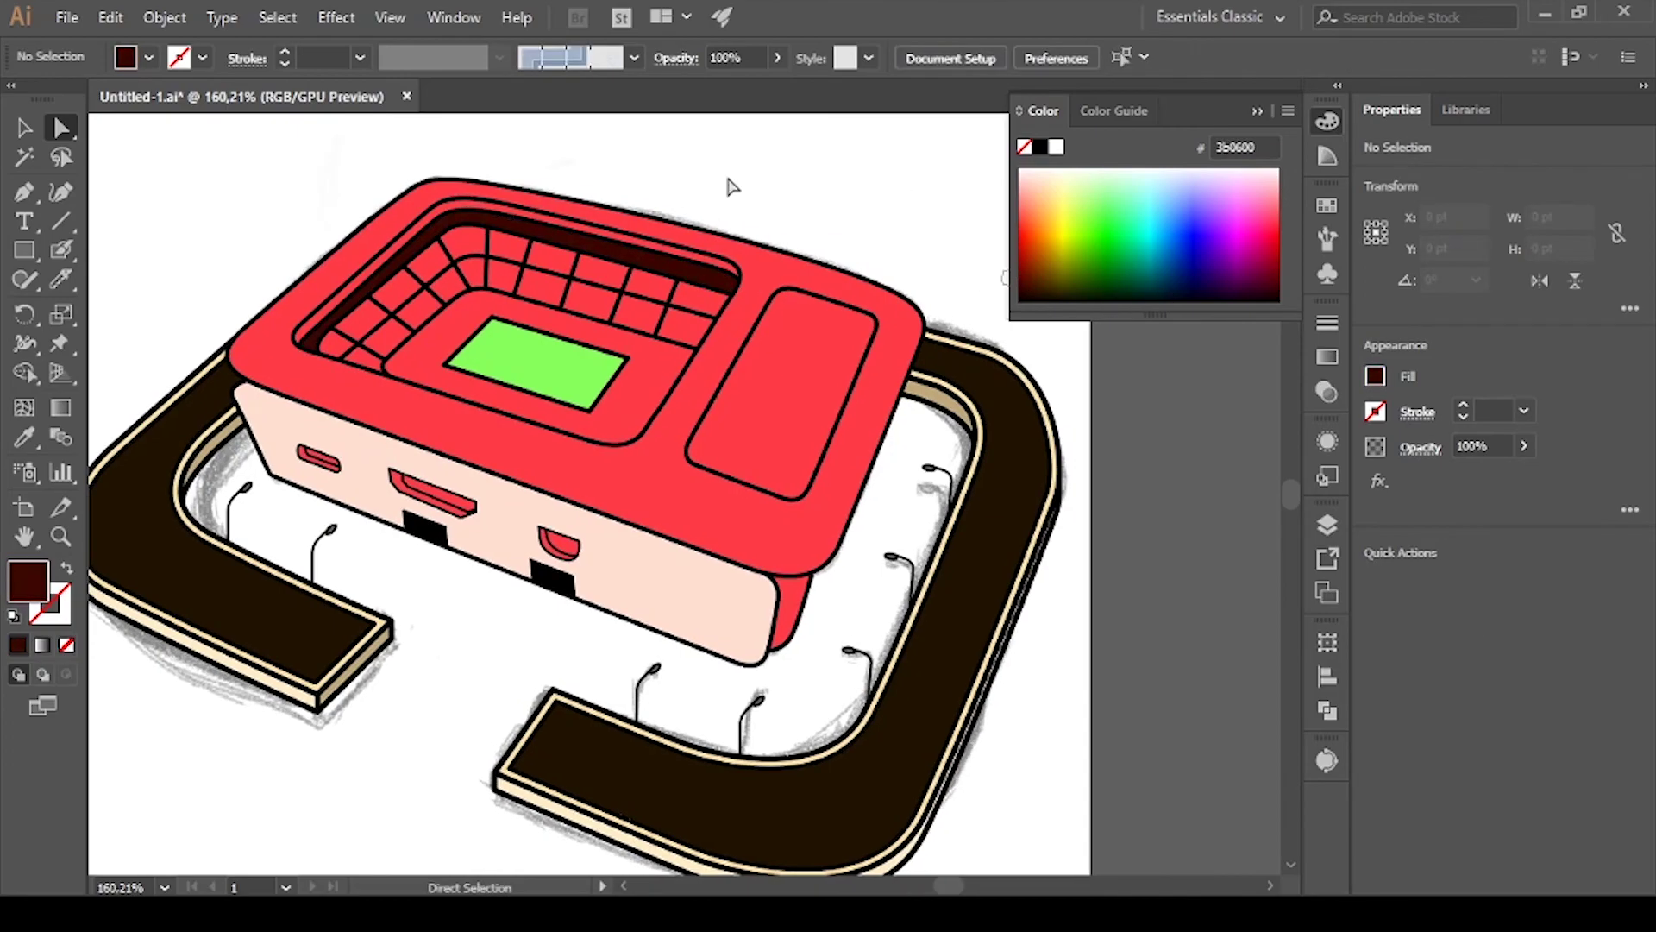
# Give the bowl's inner rim a dark red shade from the Color Guide
pyautogui.click(628, 242)
pyautogui.press('a')
pyautogui.click(733, 210)
pyautogui.click(1113, 110)
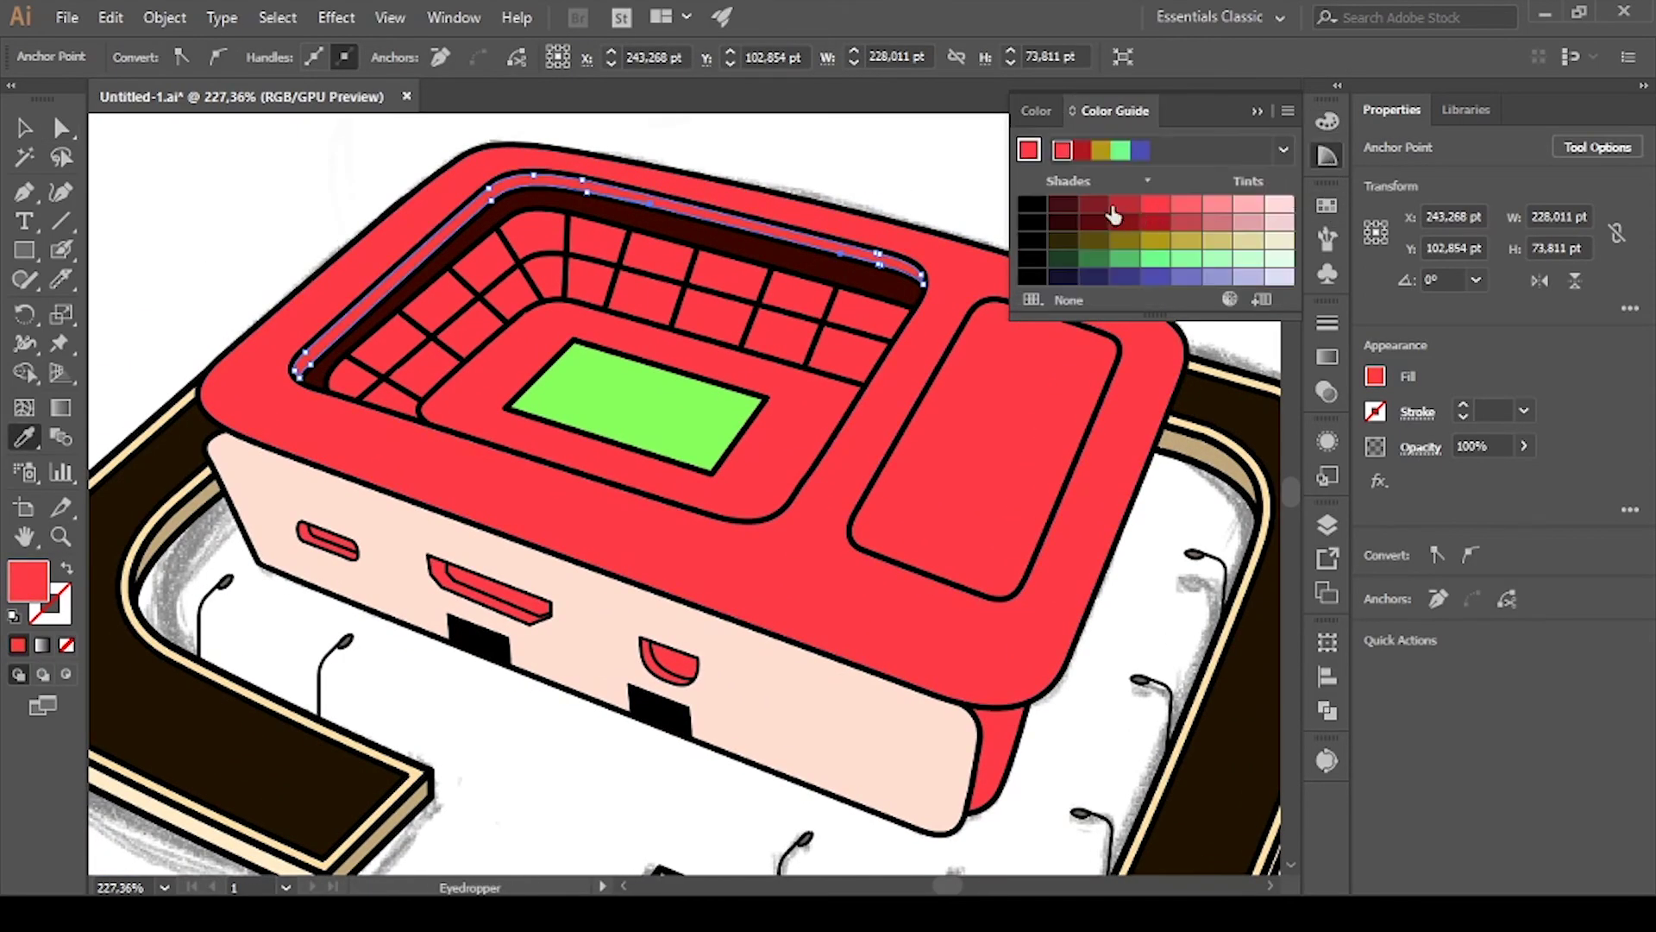
pyautogui.click(1092, 203)
pyautogui.hotkey('ctrl', 'shift', 'a')
# Save the document and select a seat cell in the seating grid
pyautogui.press('z')
pyautogui.scroll(-5, 862, 190)
pyautogui.scroll(2, 843, 209)
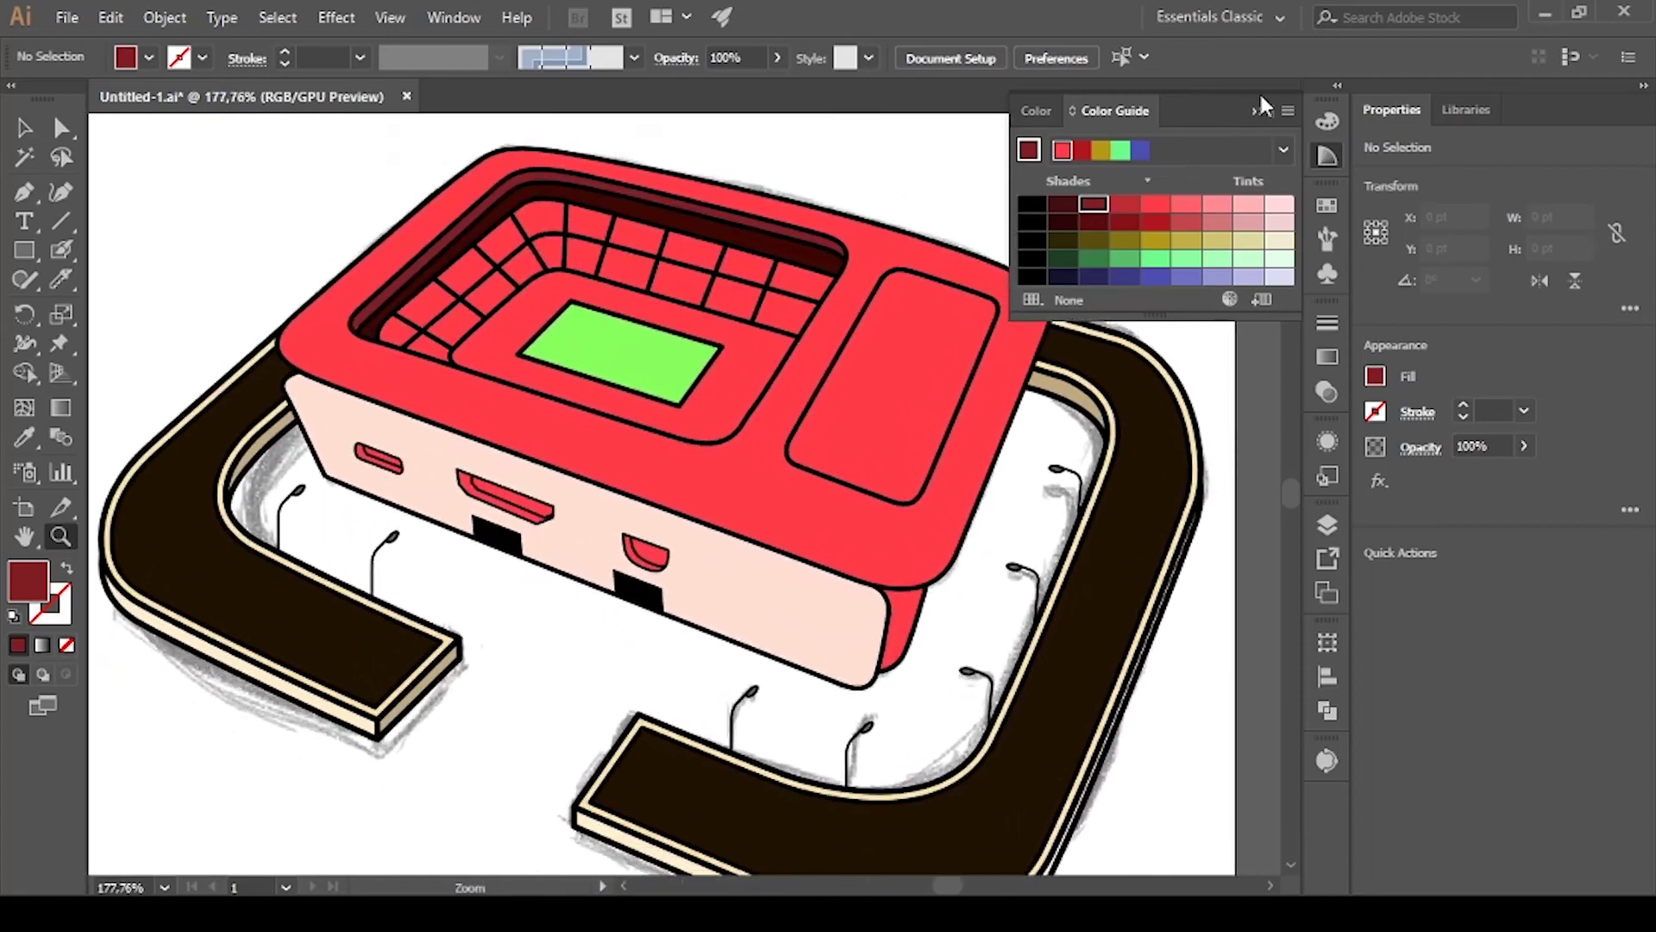
pyautogui.scroll(2, 962, 207)
pyautogui.press('a')
pyautogui.hotkey('ctrl', 's')
pyautogui.hotkey('ctrl', 'a')
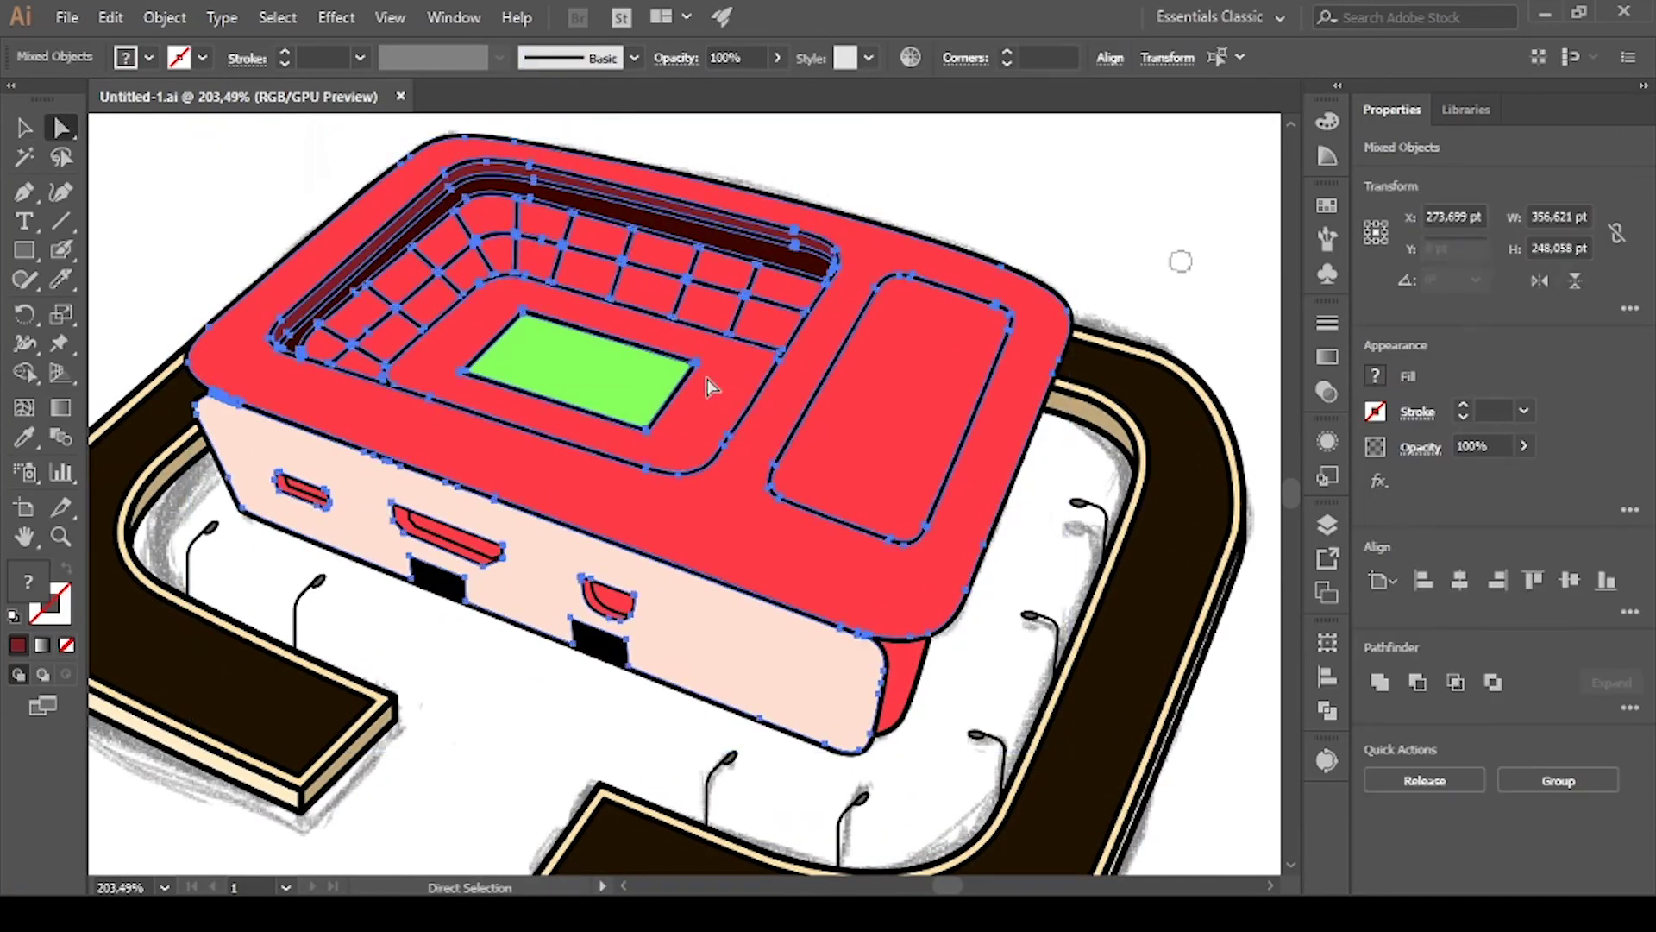
pyautogui.hotkey('ctrl', 'shift', 'a')
pyautogui.press('v')
pyautogui.click(379, 367)
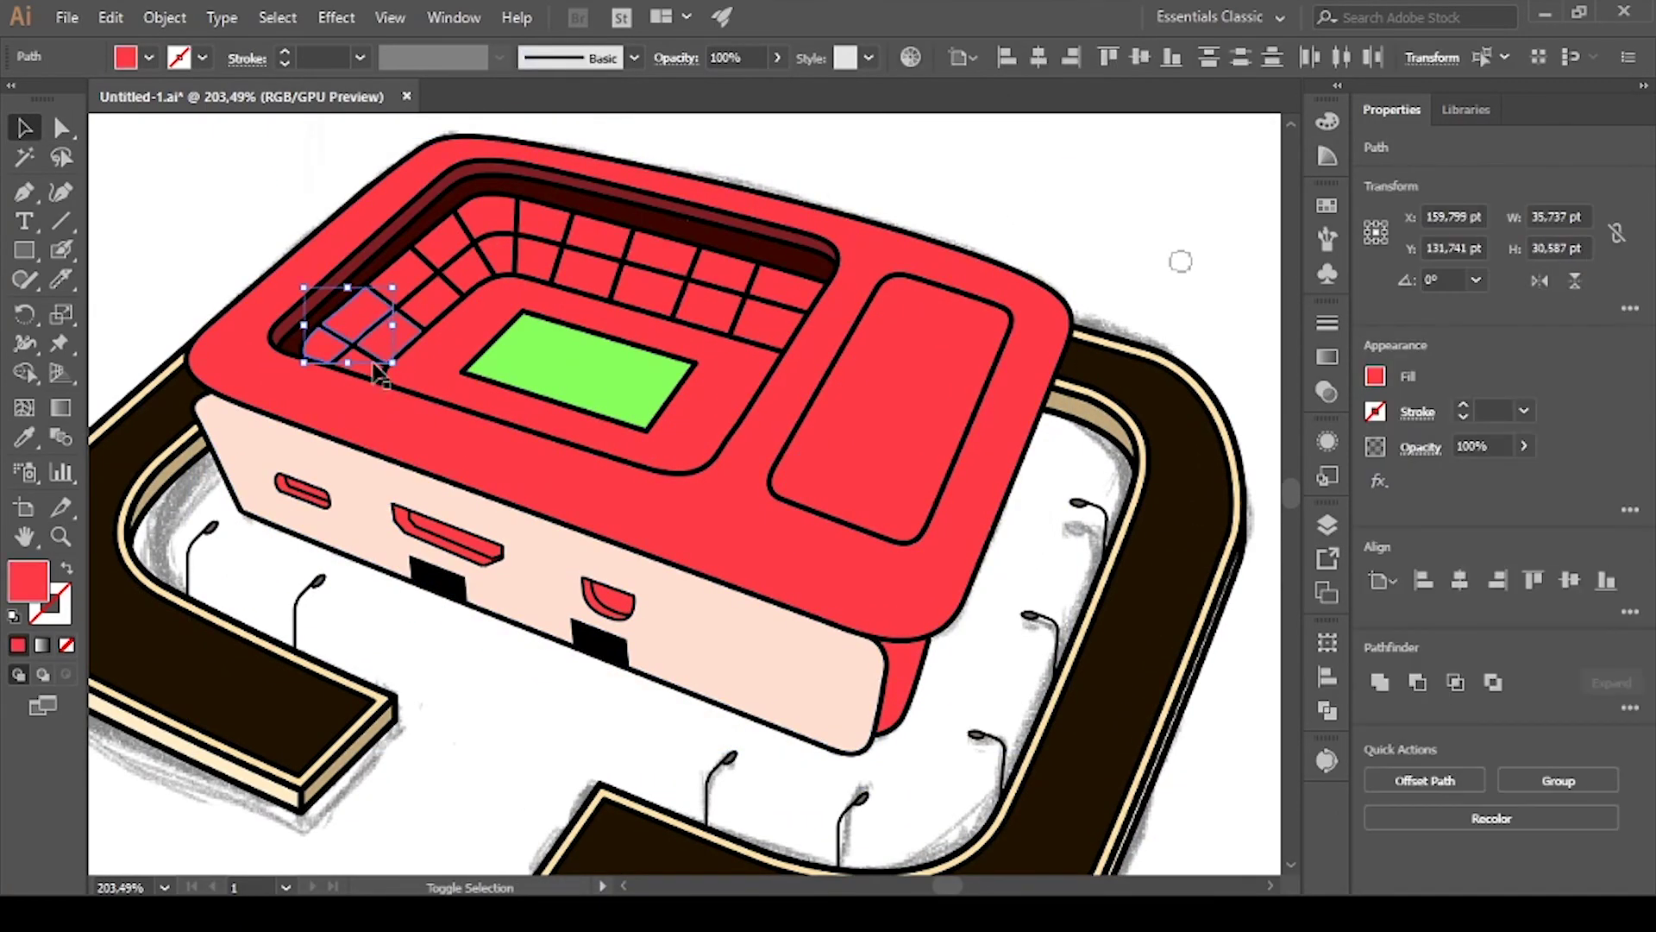
# Colour the whole seating grid blue
pyautogui.keyDown('shift'); pyautogui.click(792, 304); pyautogui.keyUp('shift')
pyautogui.click(1327, 120)
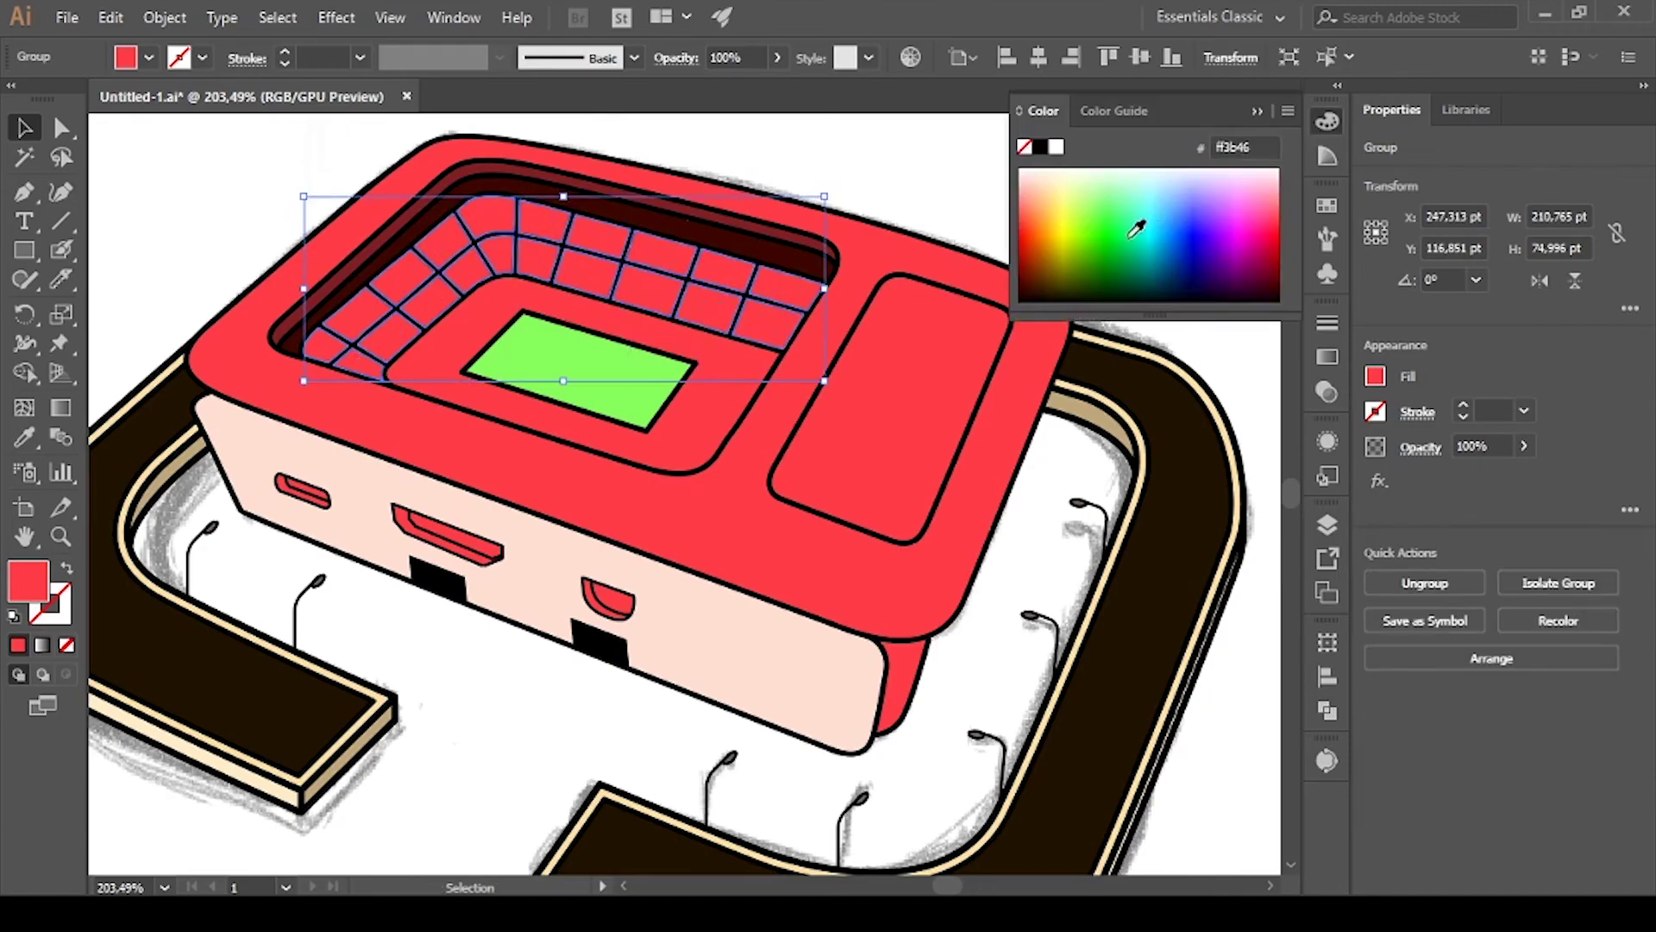
pyautogui.click(1092, 225)
pyautogui.click(1170, 203)
pyautogui.click(398, 813)
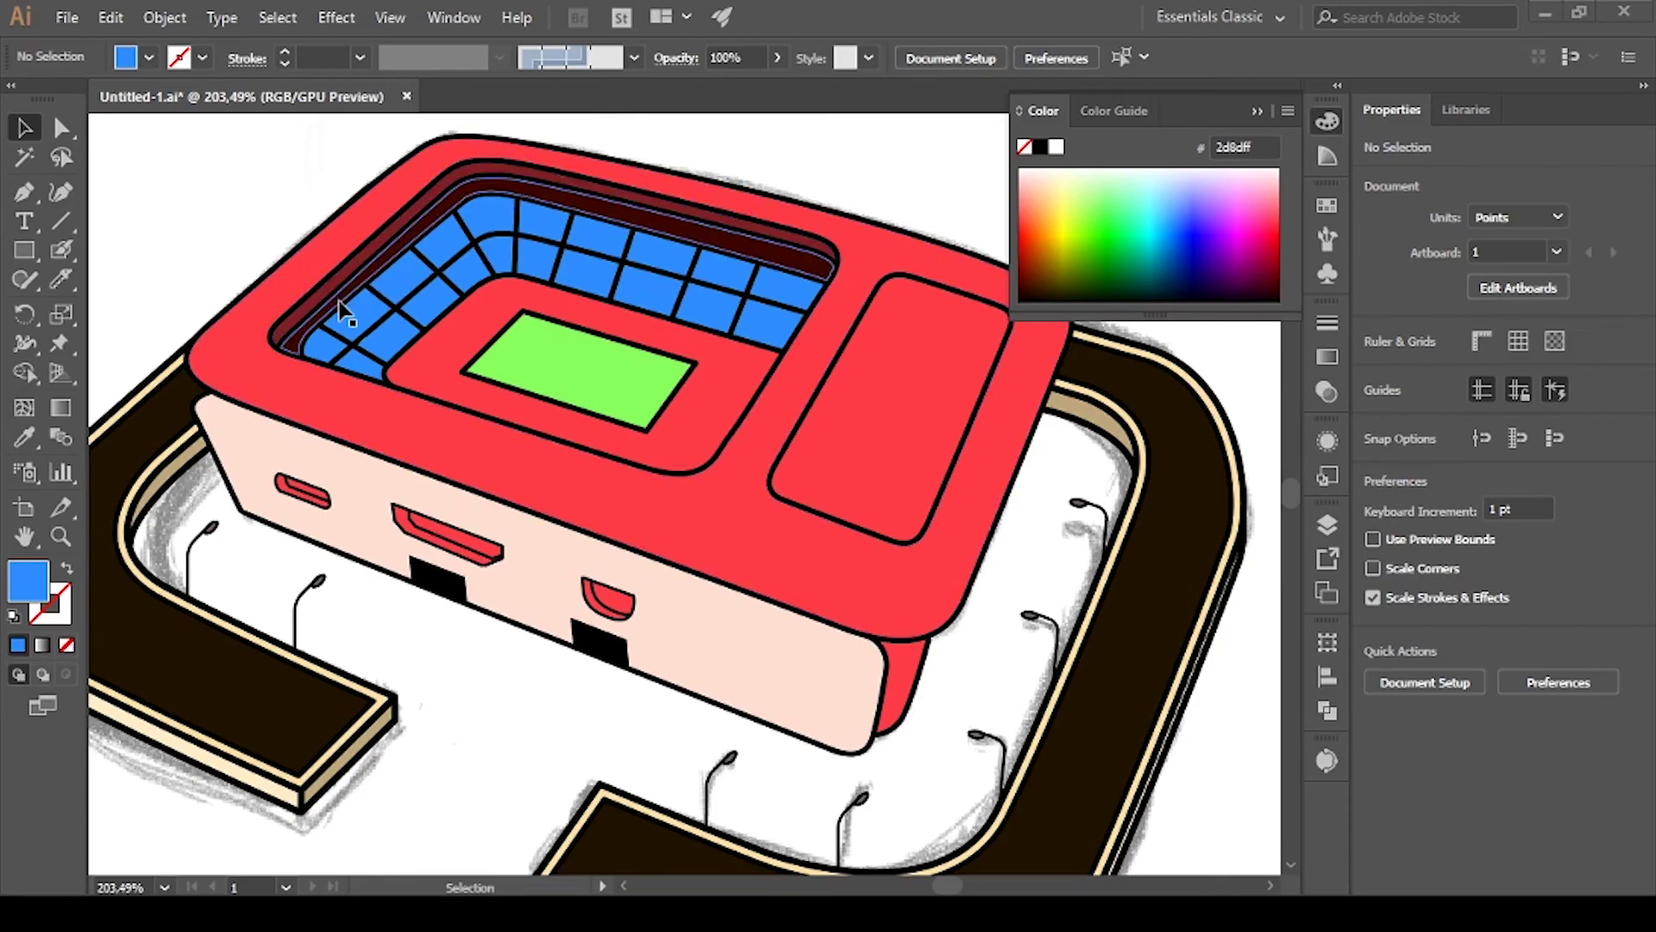
# Colour the inner row of seats orange
pyautogui.click(387, 375)
pyautogui.press('a')
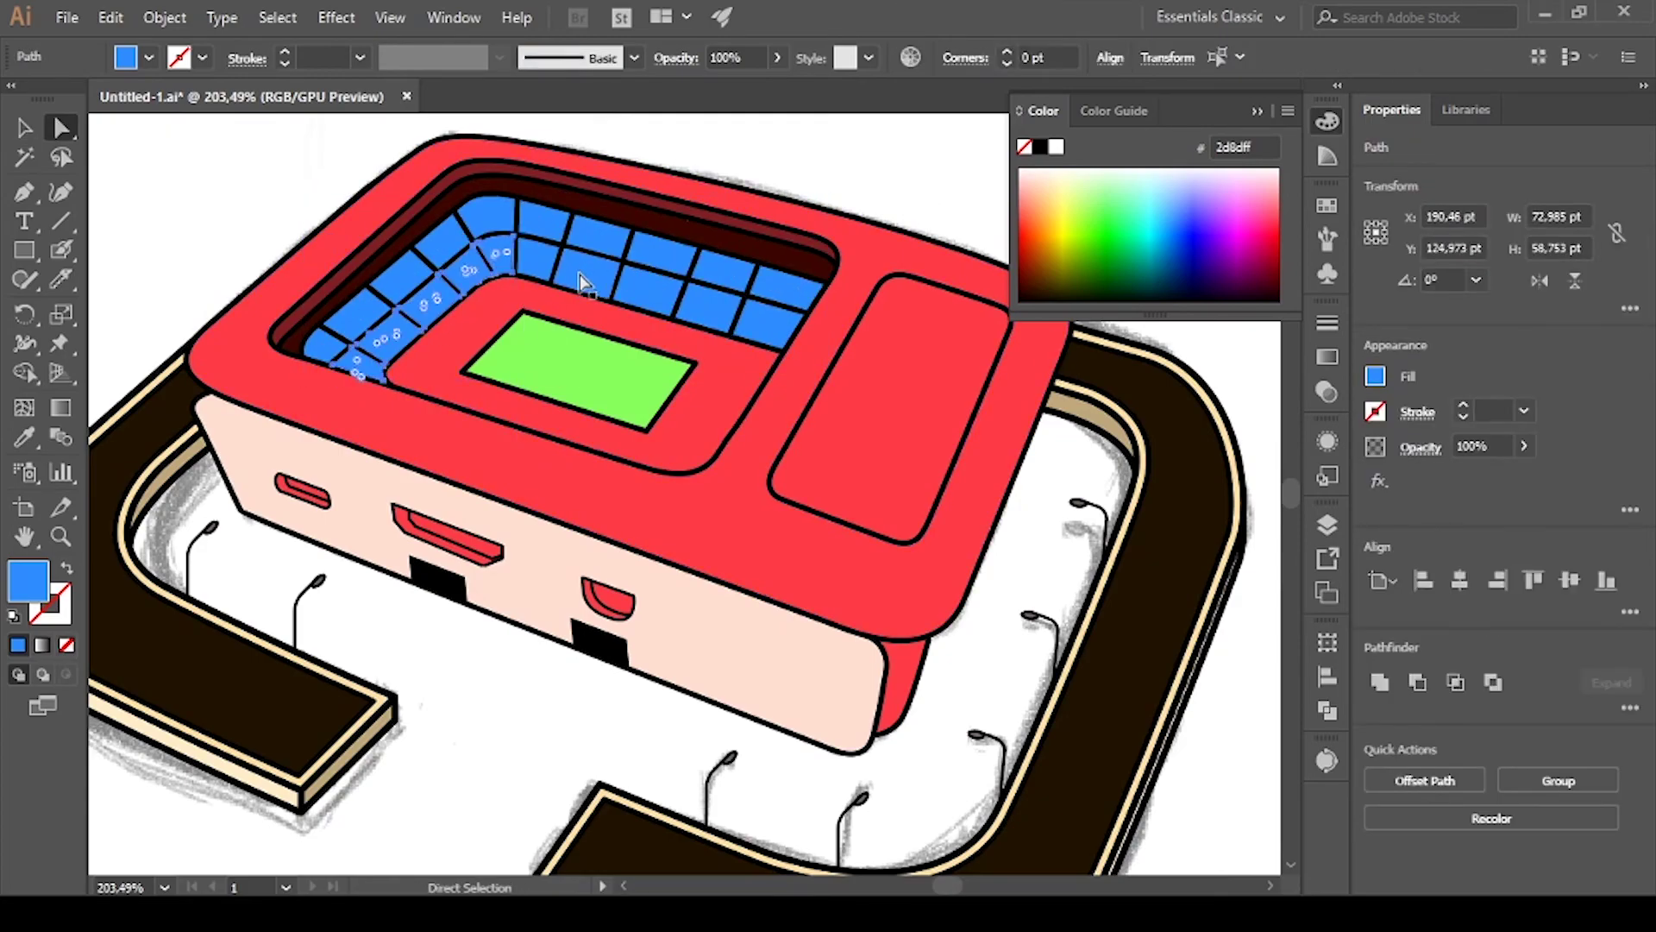
pyautogui.click(552, 138)
pyautogui.click(414, 315)
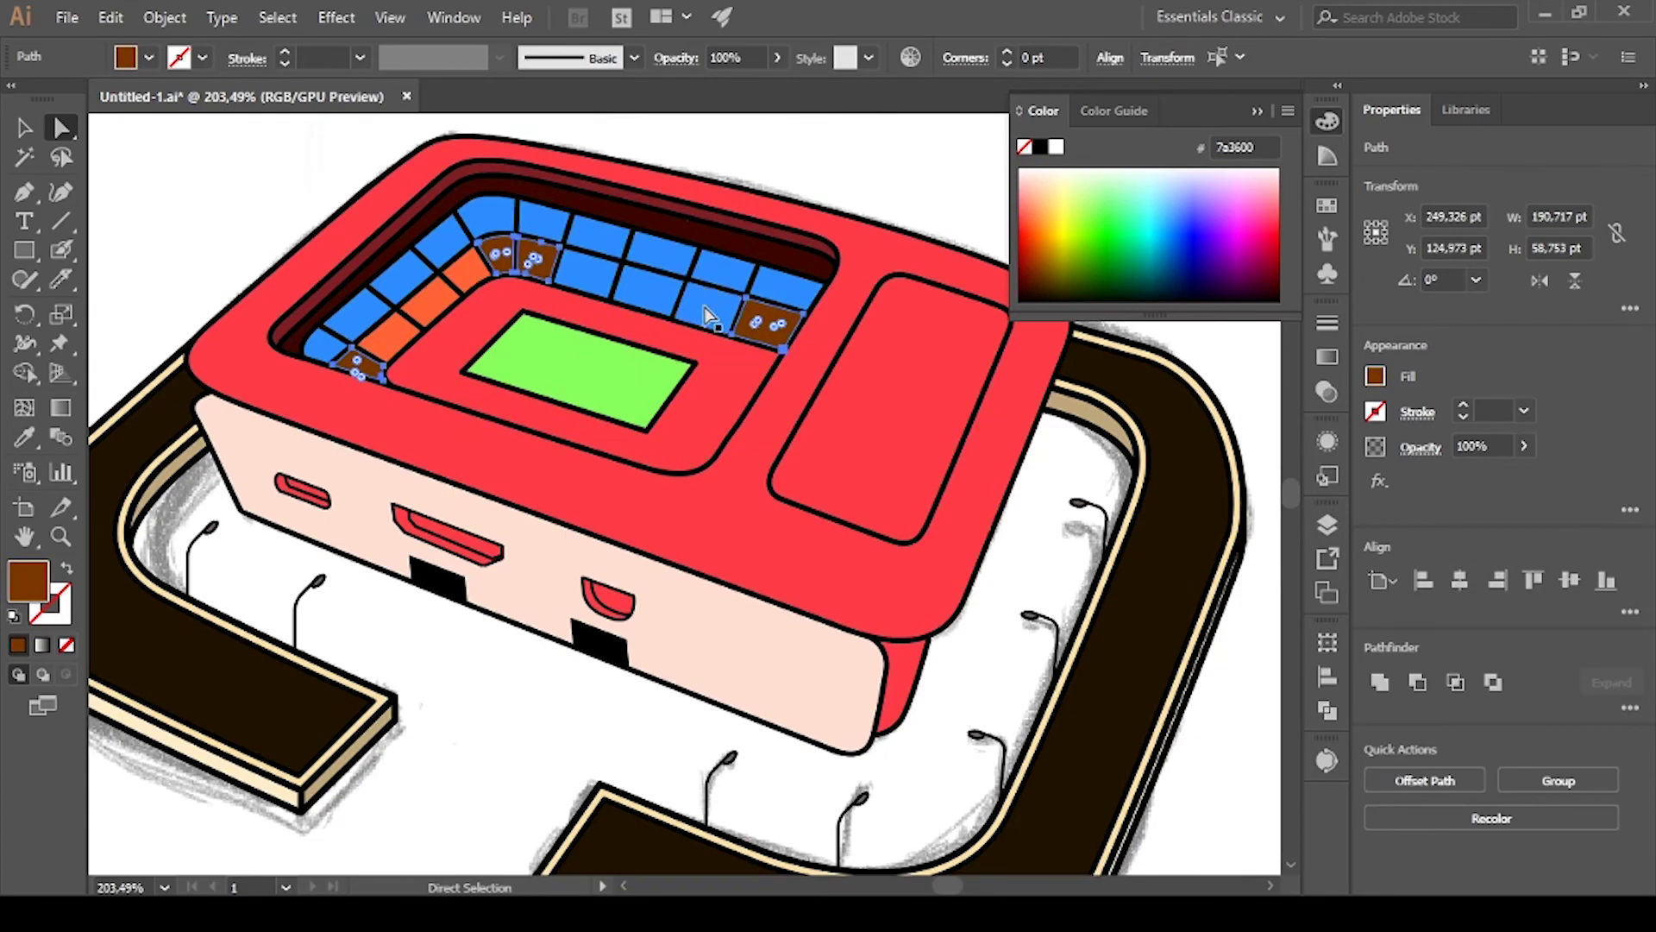
# Recolour the right-hand rectangular panel a salmon shade
pyautogui.click(966, 204)
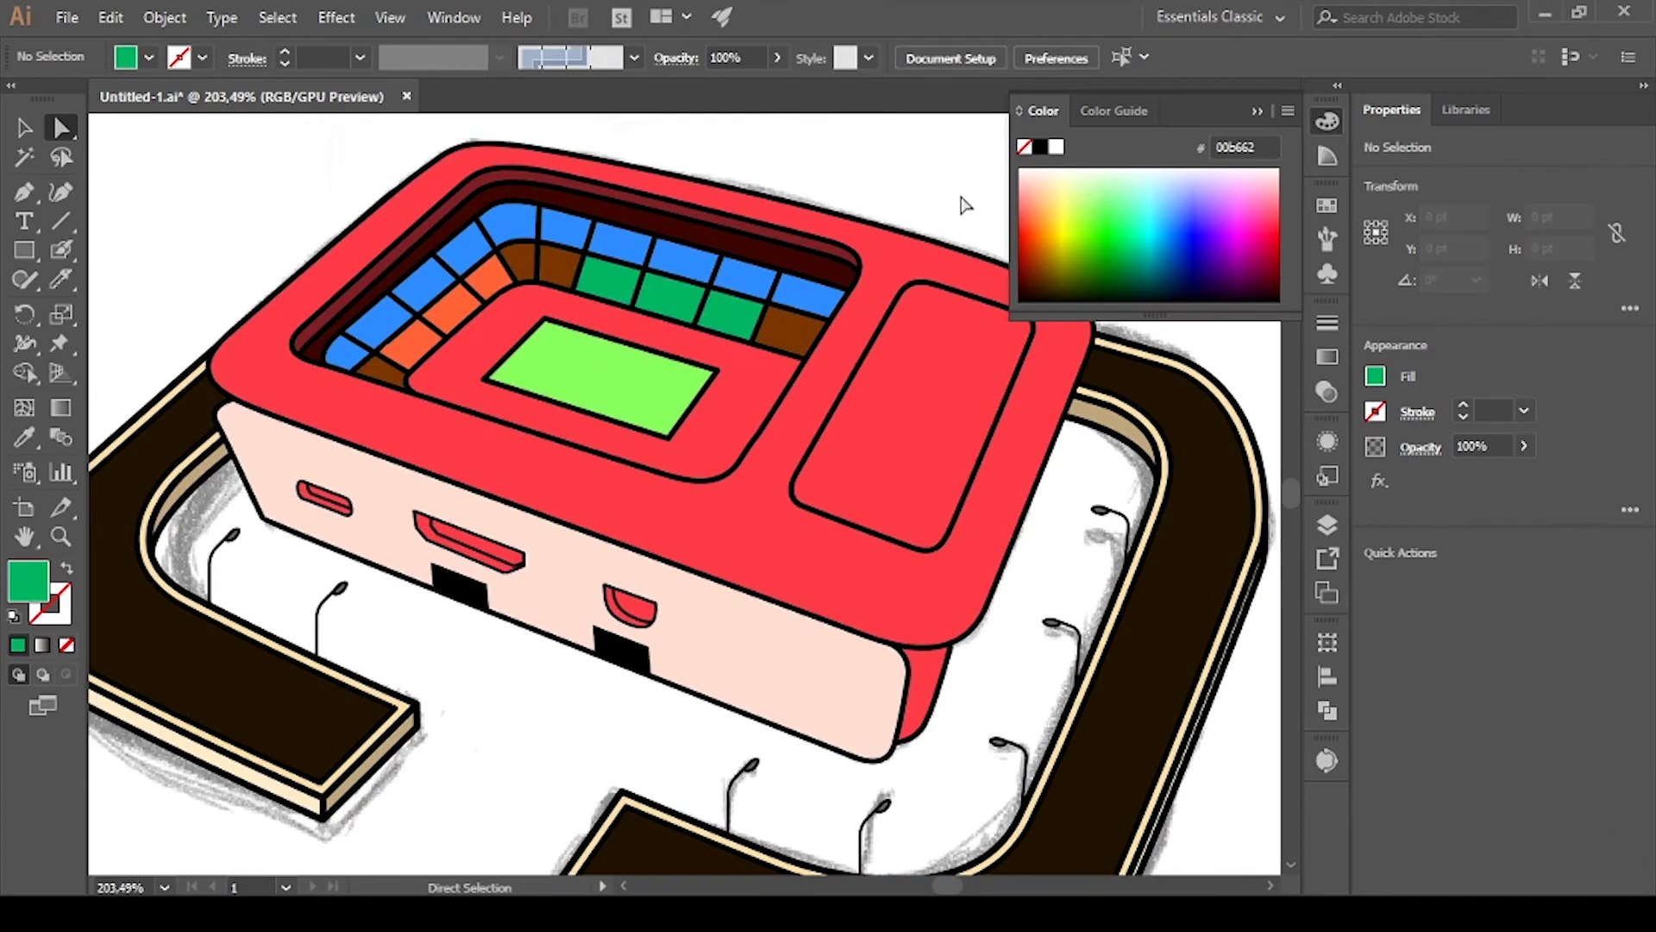
pyautogui.moveTo(289, 196); pyautogui.dragTo(333, 267)
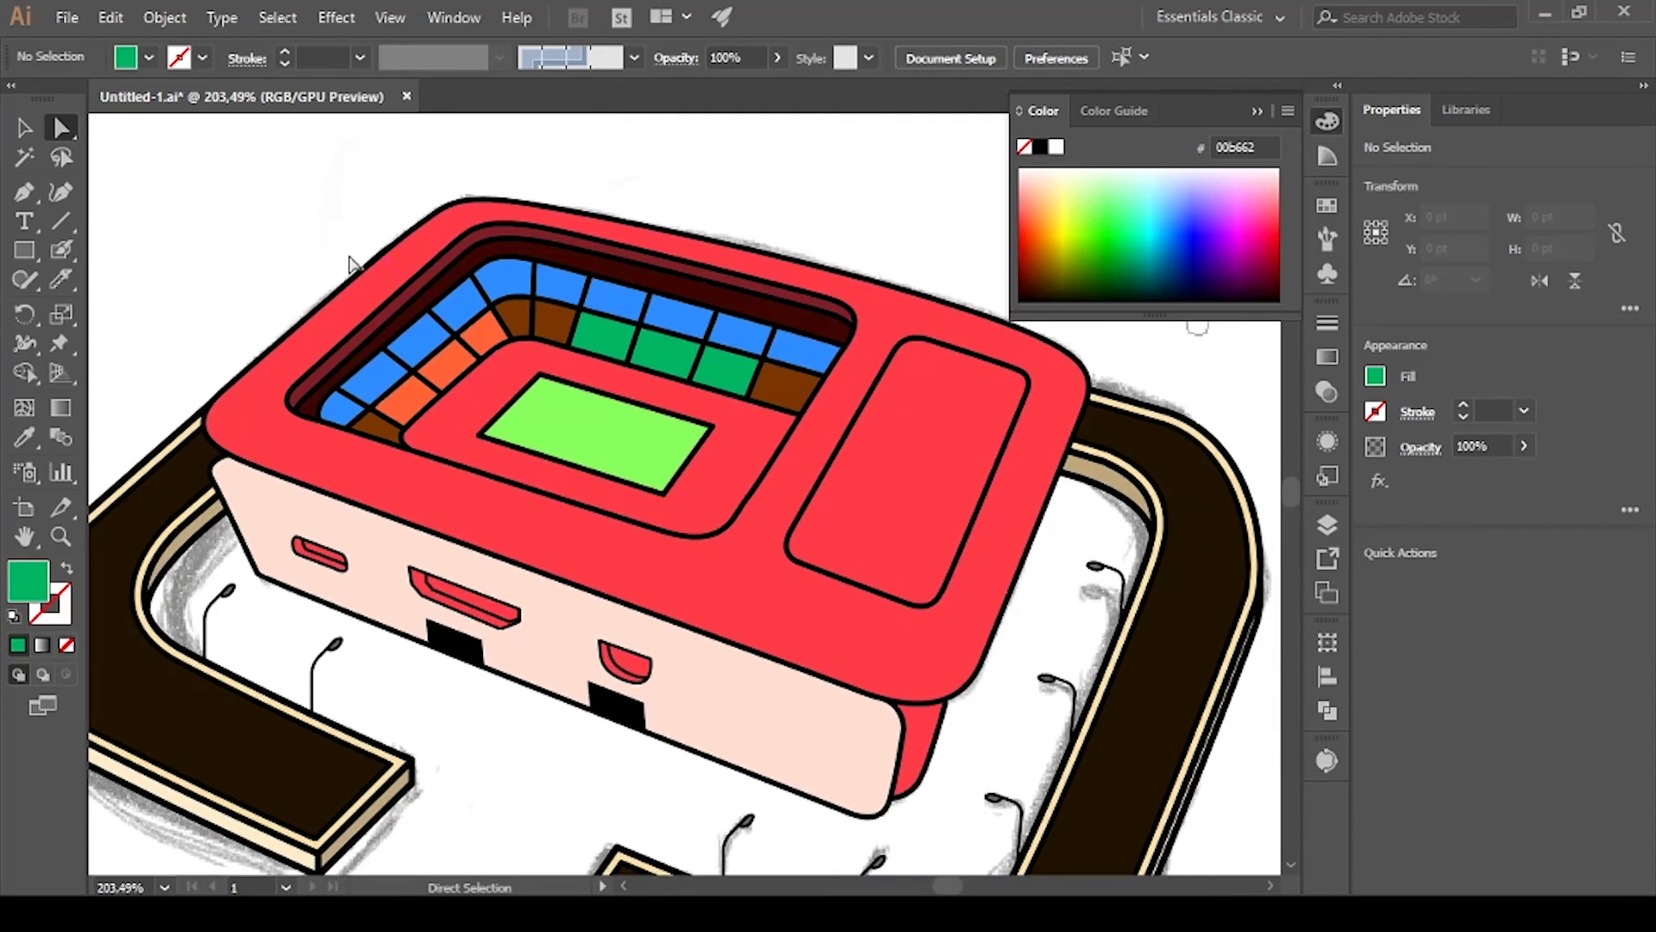
pyautogui.click(905, 431)
pyautogui.click(1041, 189)
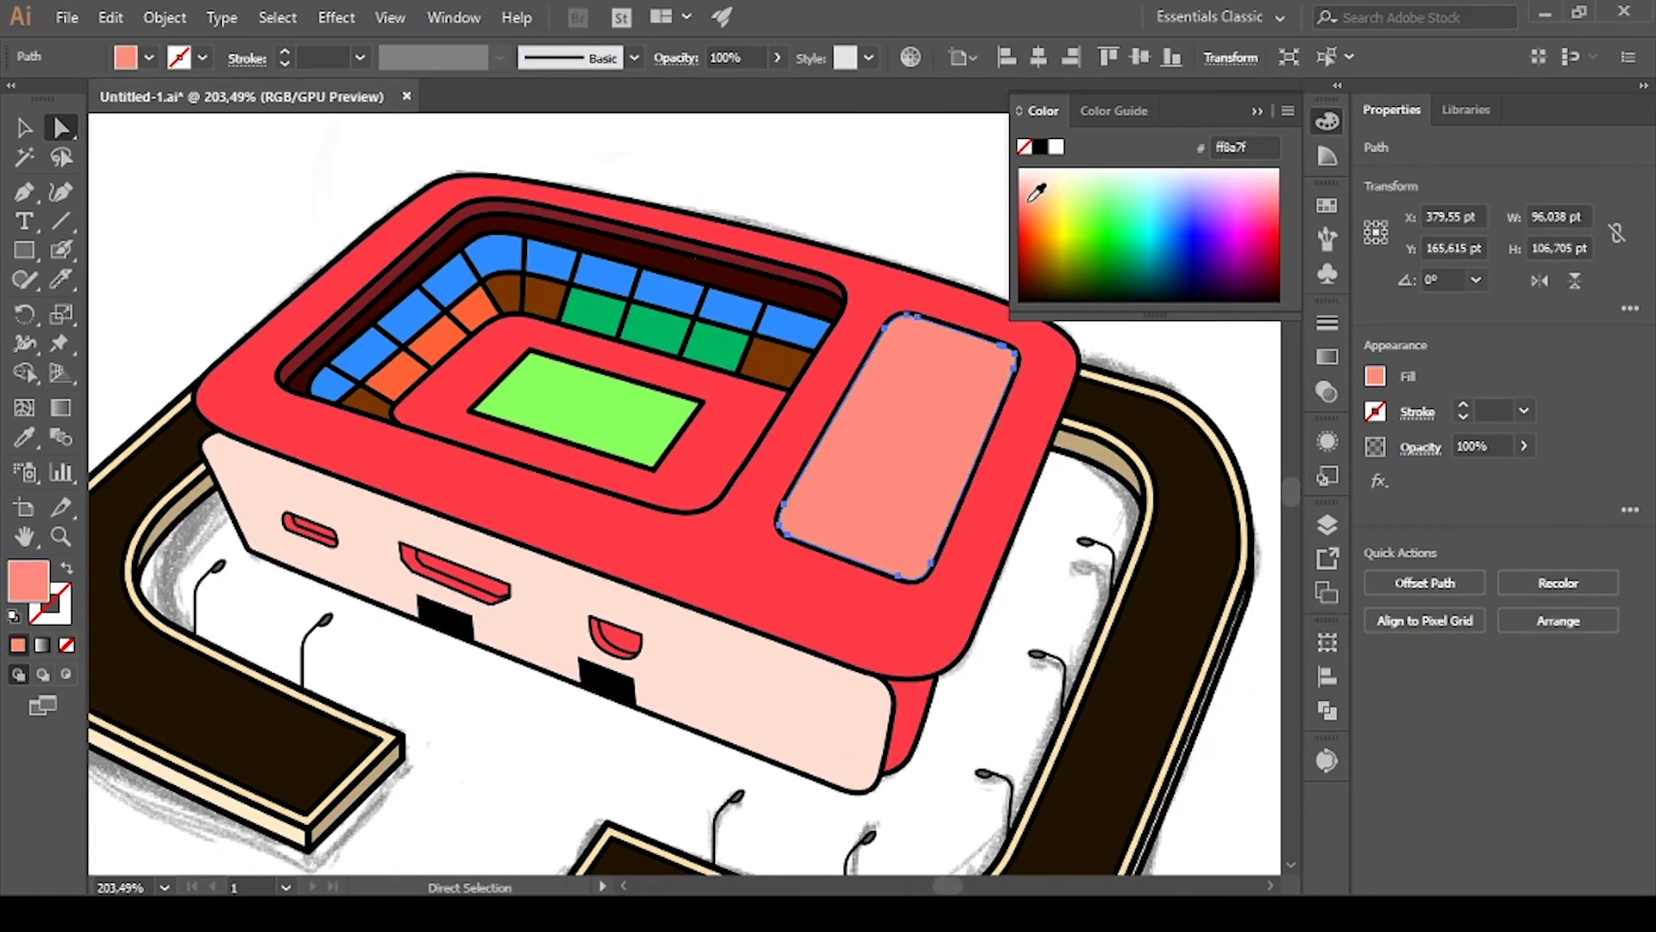
pyautogui.moveTo(1037, 191); pyautogui.dragTo(1044, 200)
pyautogui.moveTo(938, 287); pyautogui.dragTo(895, 226)
# Colour the side window frames tan
pyautogui.click(582, 585)
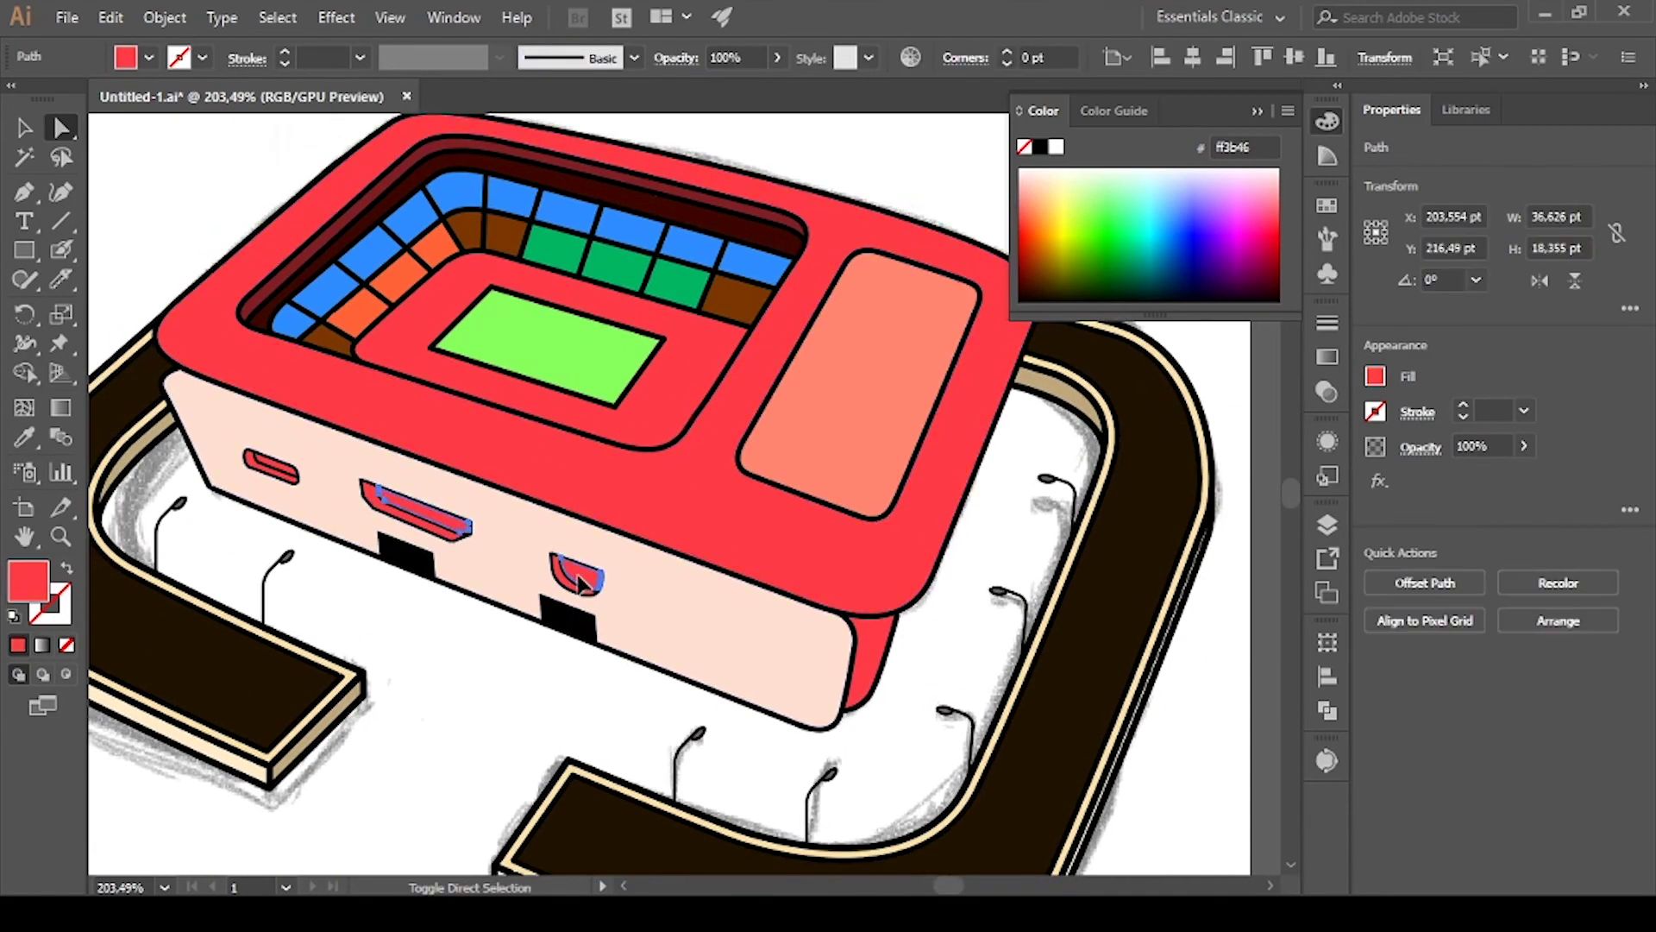
pyautogui.keyDown('shift'); pyautogui.click(362, 487); pyautogui.keyUp('shift')
pyautogui.scroll(2, 363, 487)
pyautogui.click(394, 359)
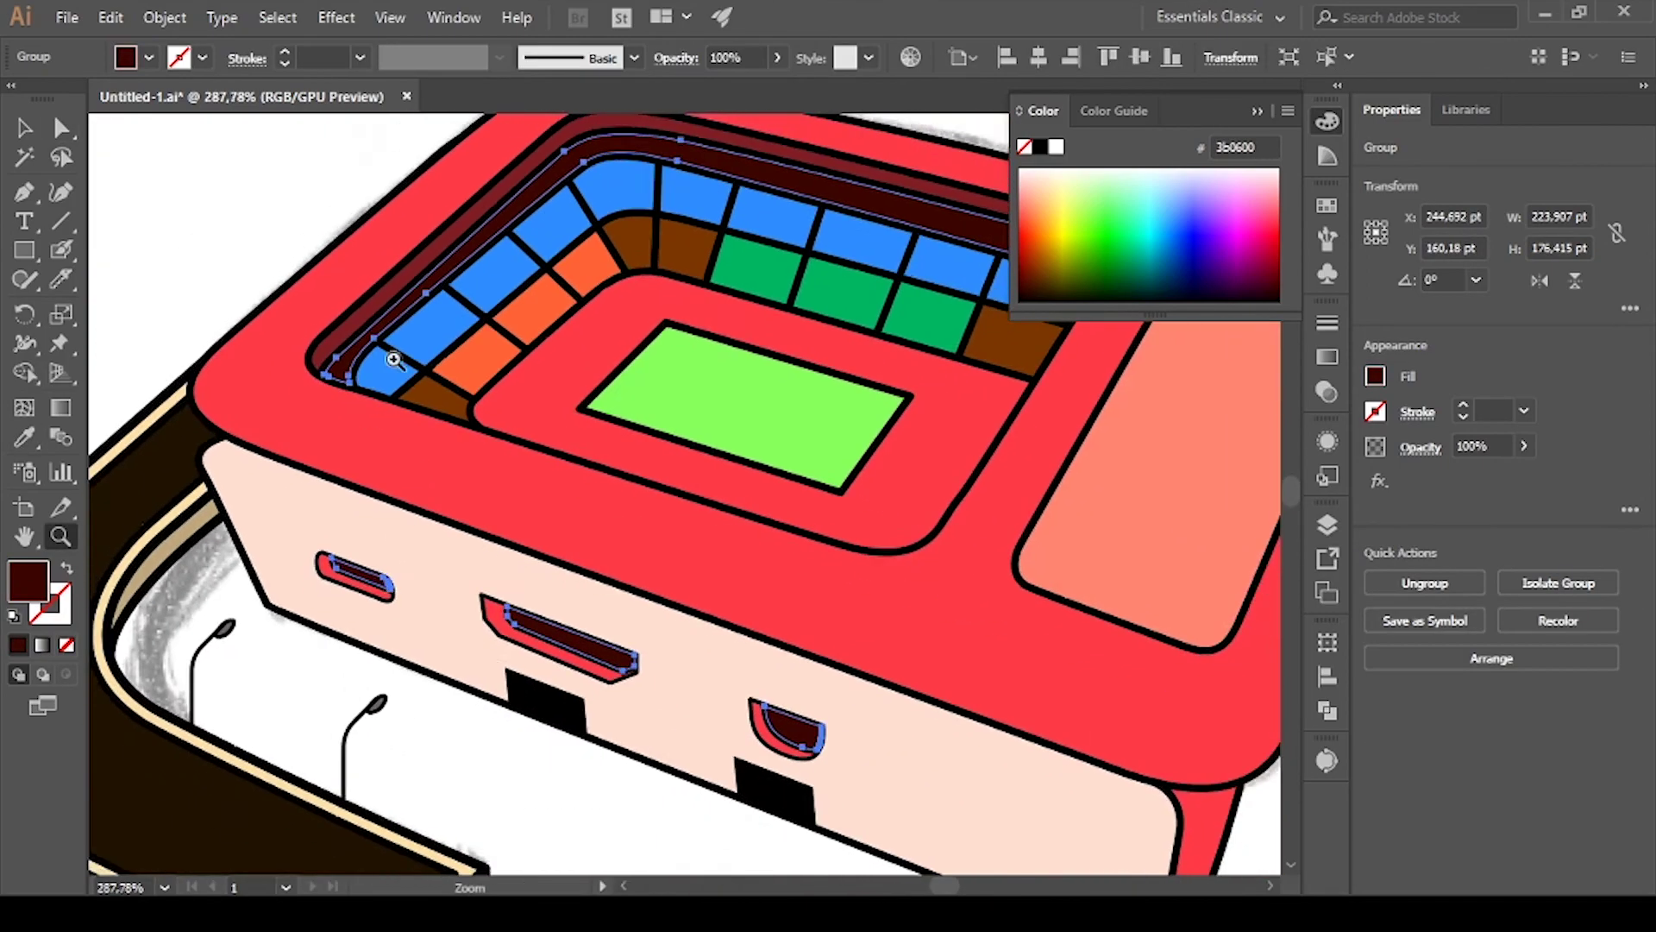
pyautogui.keyDown('alt'); pyautogui.click(517, 488); pyautogui.keyUp('alt')
pyautogui.press('a')
pyautogui.keyDown('shift'); pyautogui.click(694, 480); pyautogui.keyUp('shift')
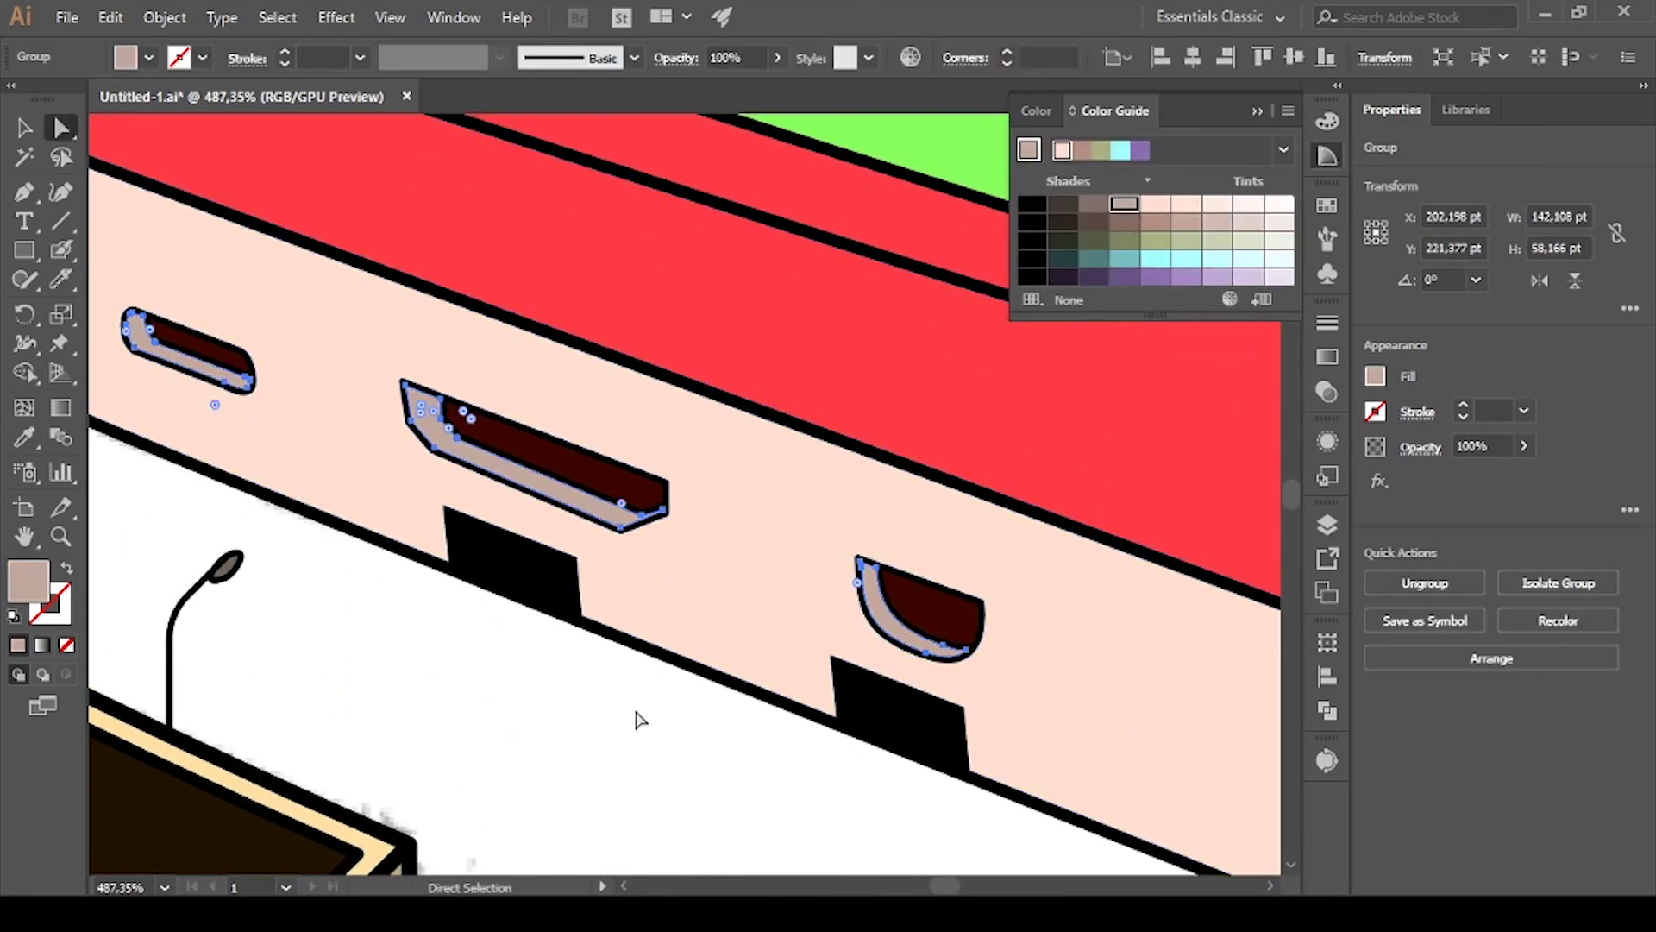
pyautogui.hotkey('ctrl', '0')
# Make the red ring around the pitch a stronger red
pyautogui.click(758, 498)
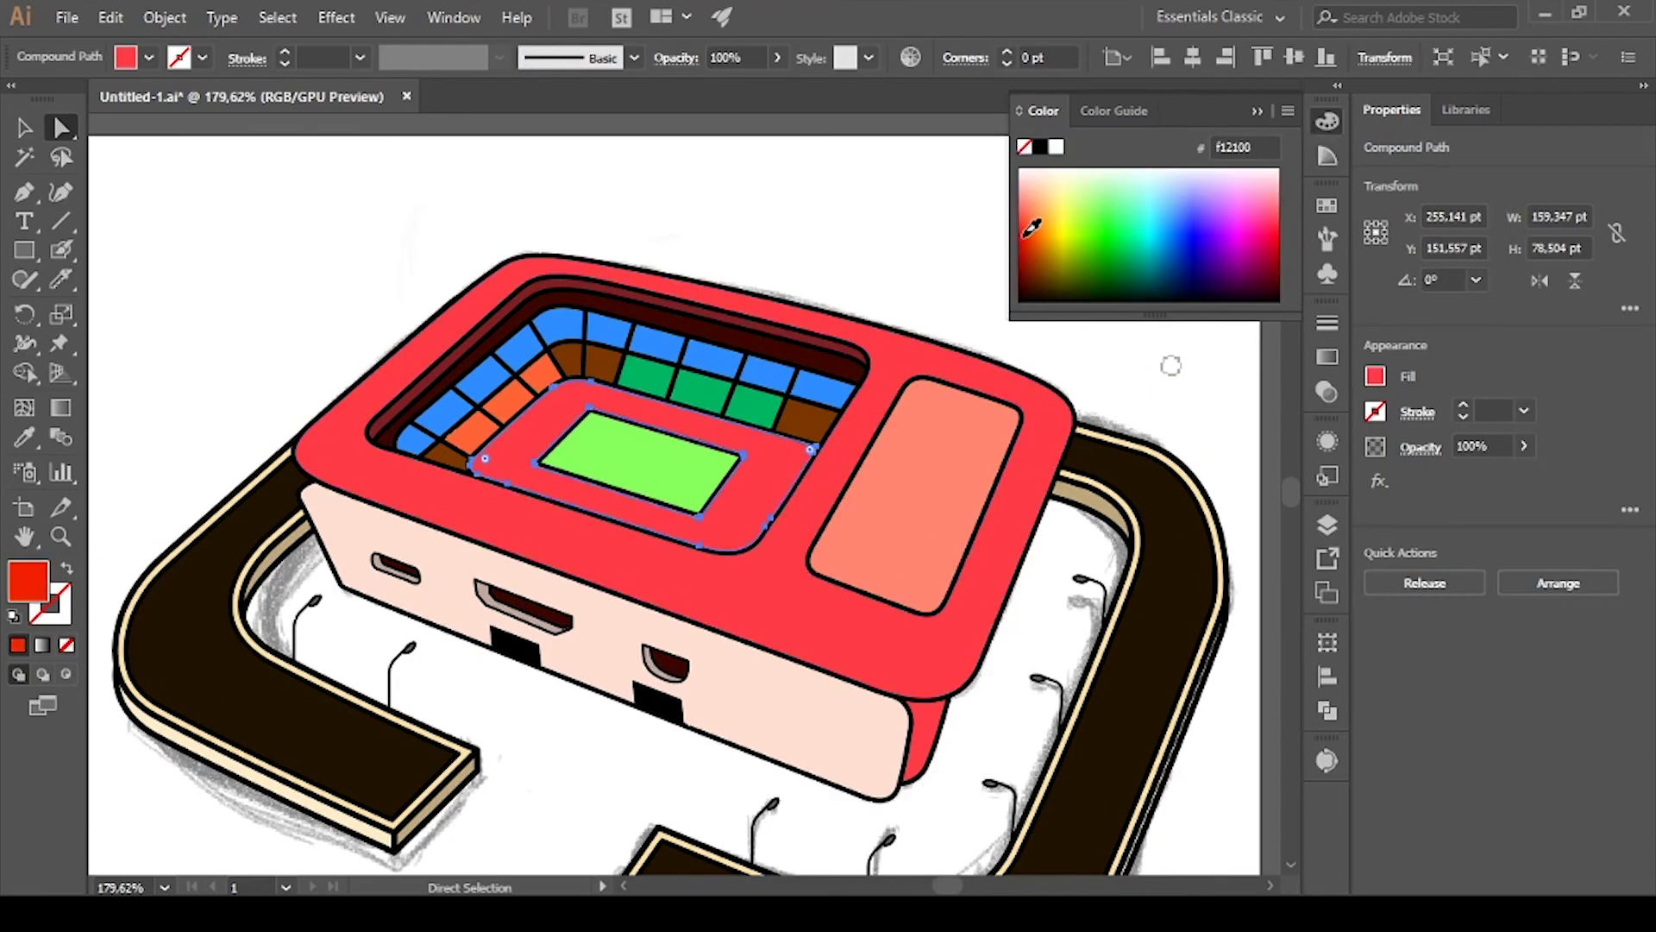
pyautogui.moveTo(1032, 227); pyautogui.dragTo(1028, 204)
pyautogui.moveTo(1268, 207); pyautogui.dragTo(1285, 214)
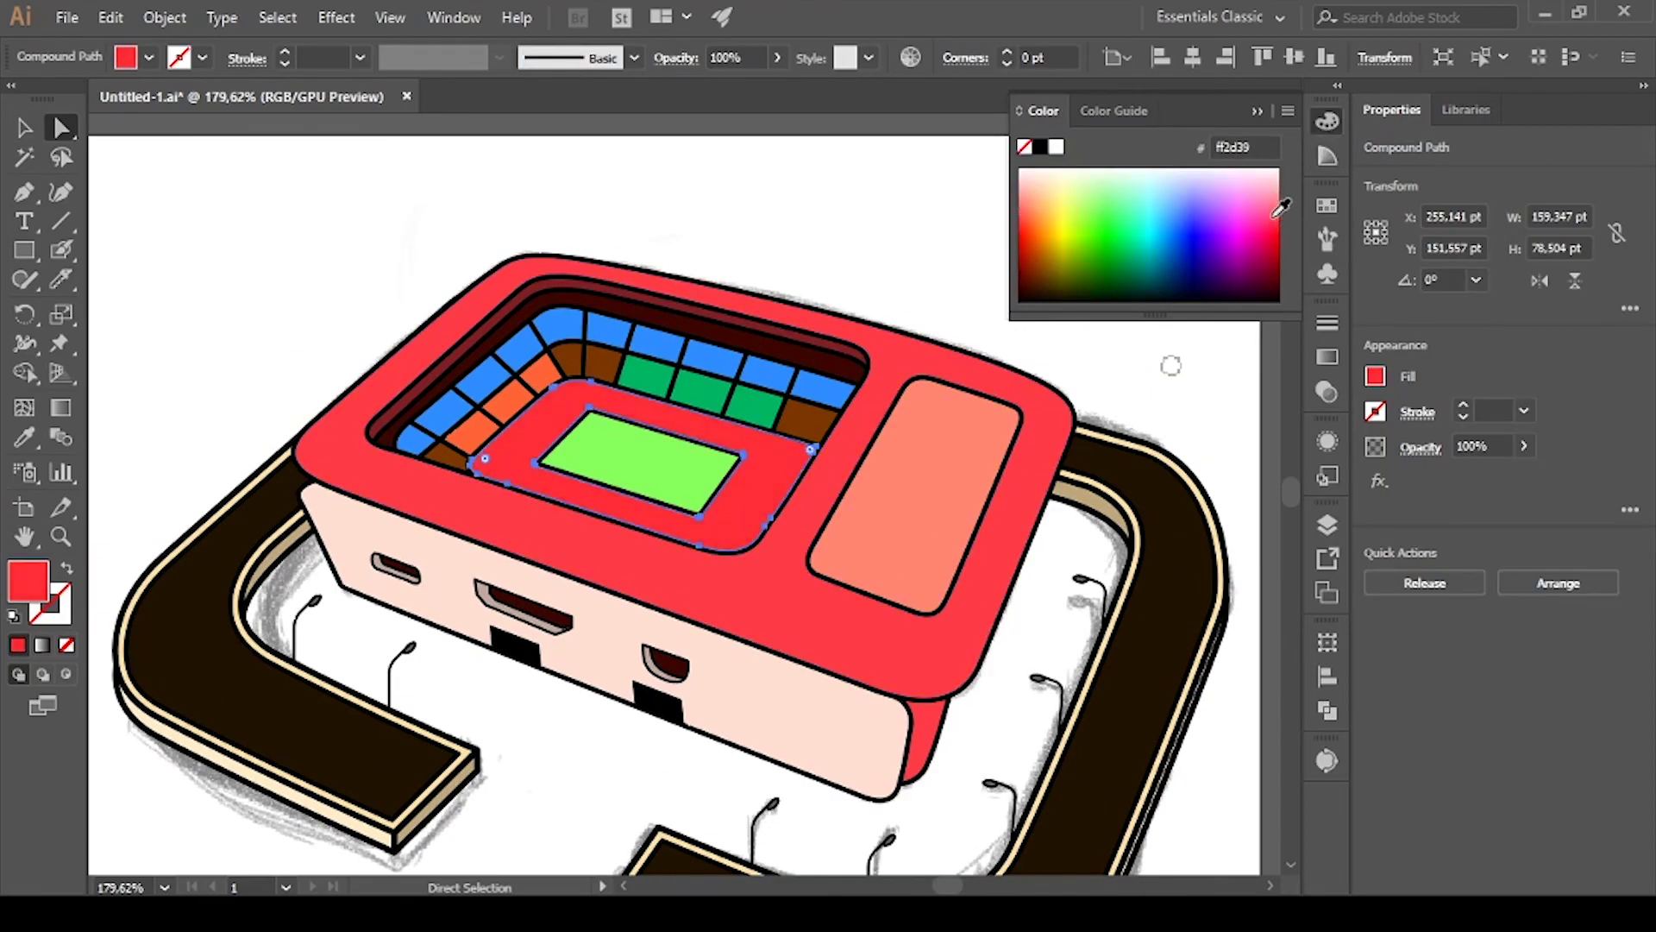
# Colour the case's outer top surface dark blue and the inner rim dark navy
pyautogui.click(1048, 405)
pyautogui.click(1175, 259)
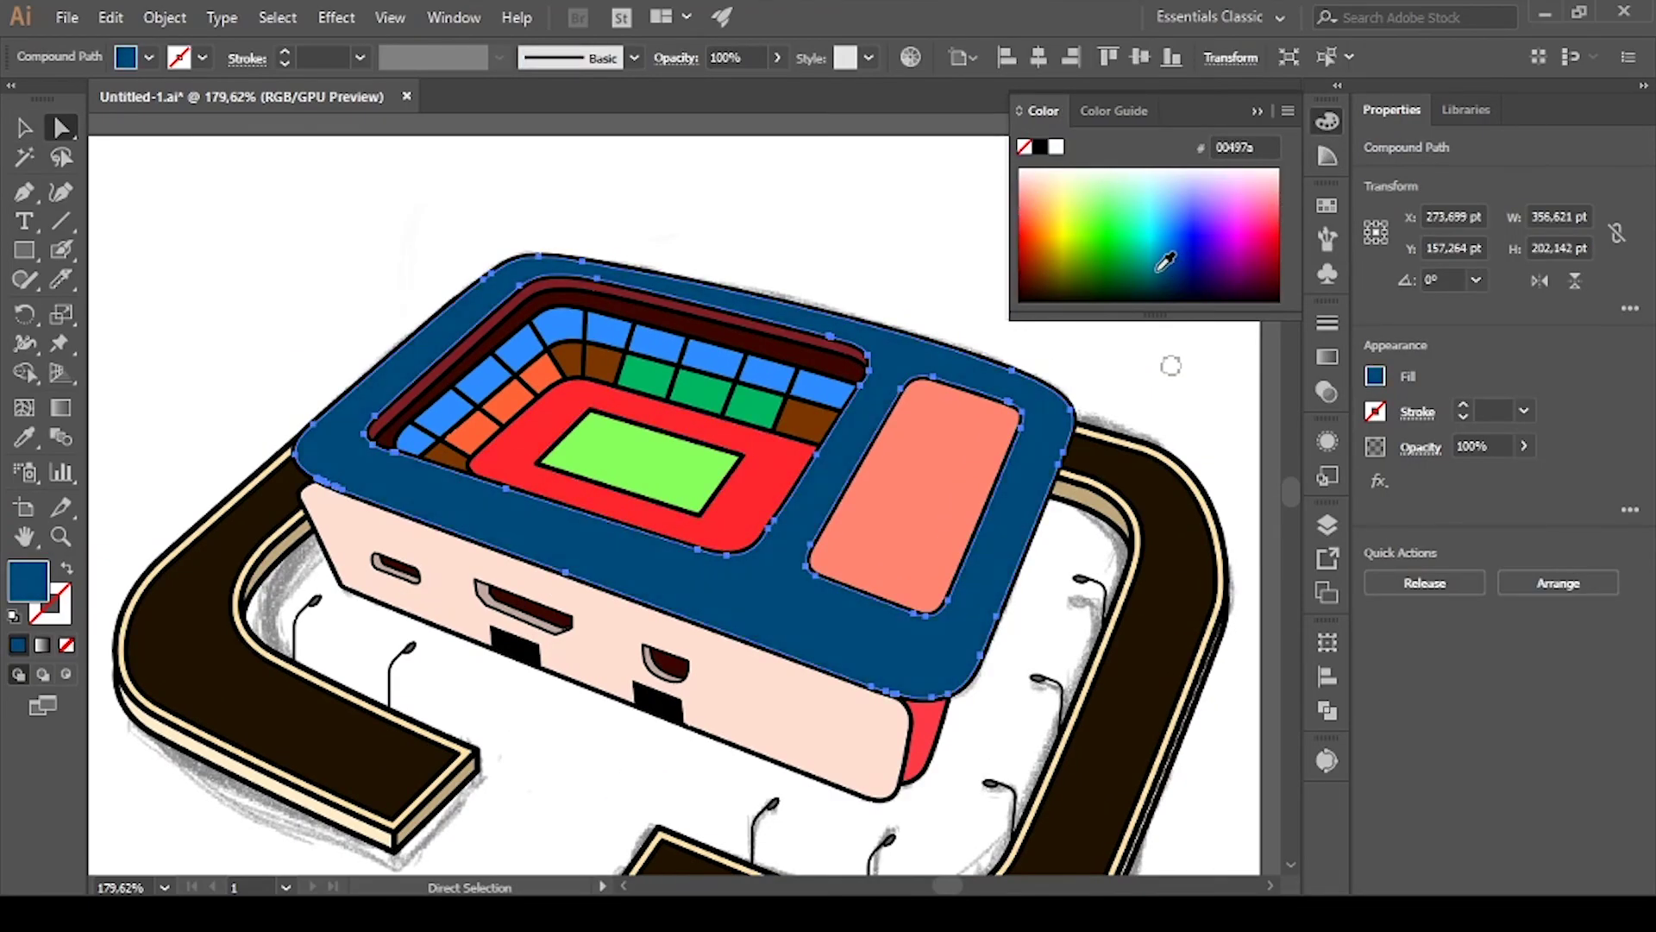
pyautogui.click(911, 671)
pyautogui.click(629, 281)
pyautogui.click(1115, 111)
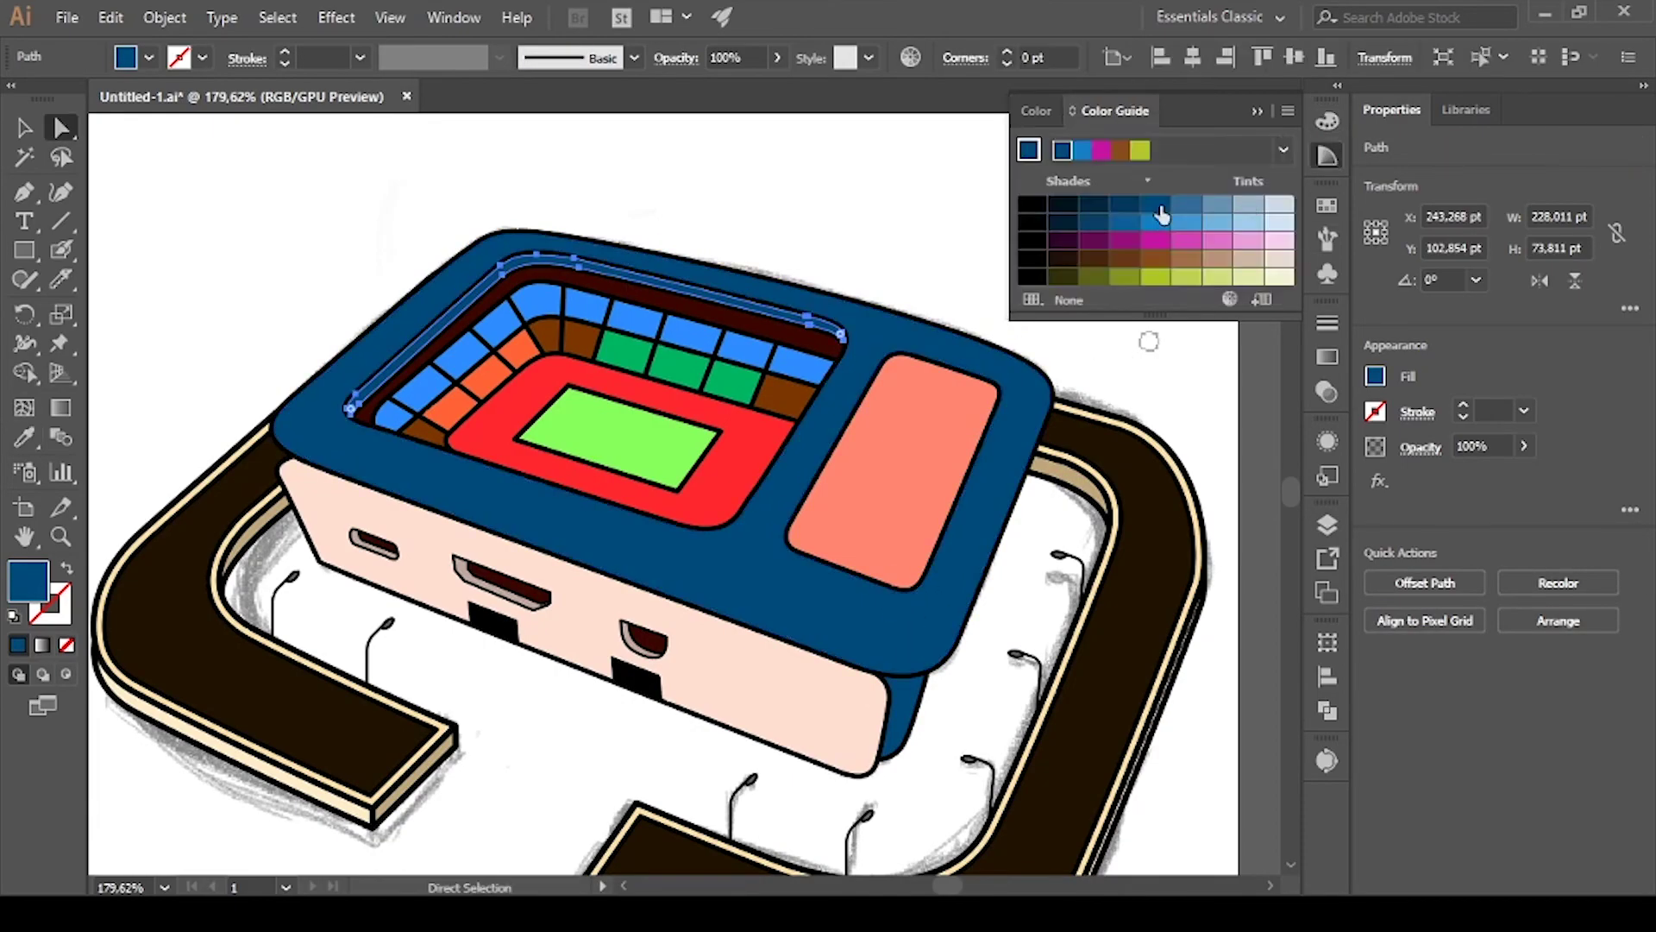
pyautogui.click(1157, 223)
pyautogui.click(1109, 213)
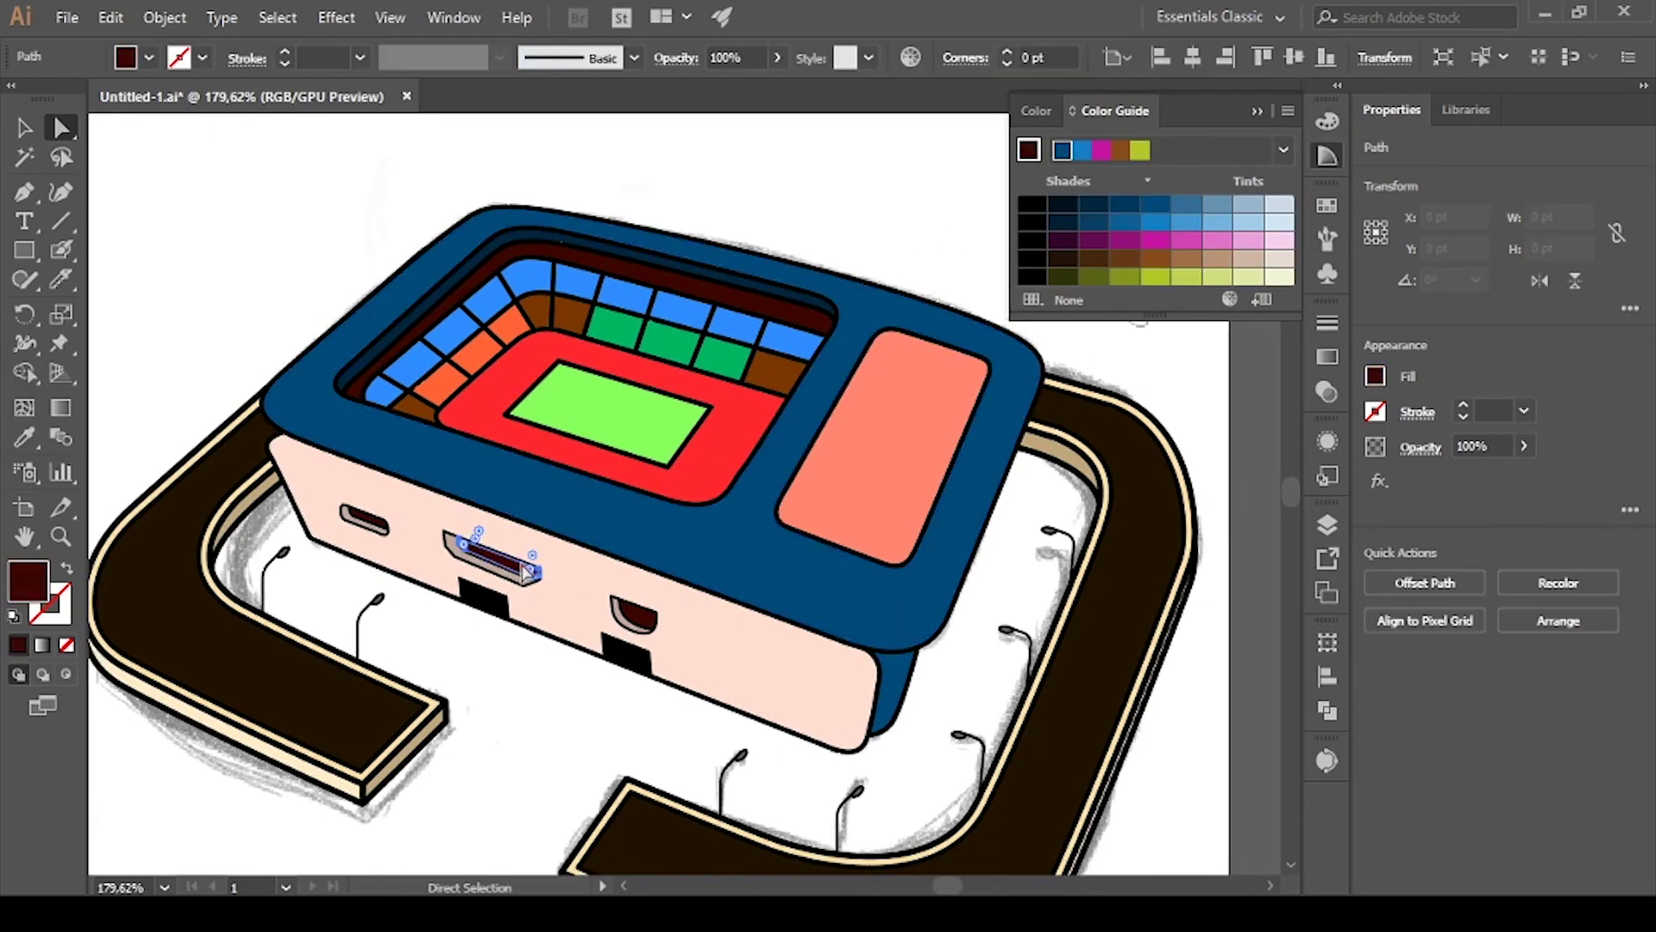
# Recolour the pitch a darker green
pyautogui.moveTo(945, 238); pyautogui.dragTo(913, 222)
pyautogui.scroll(-2, 913, 223)
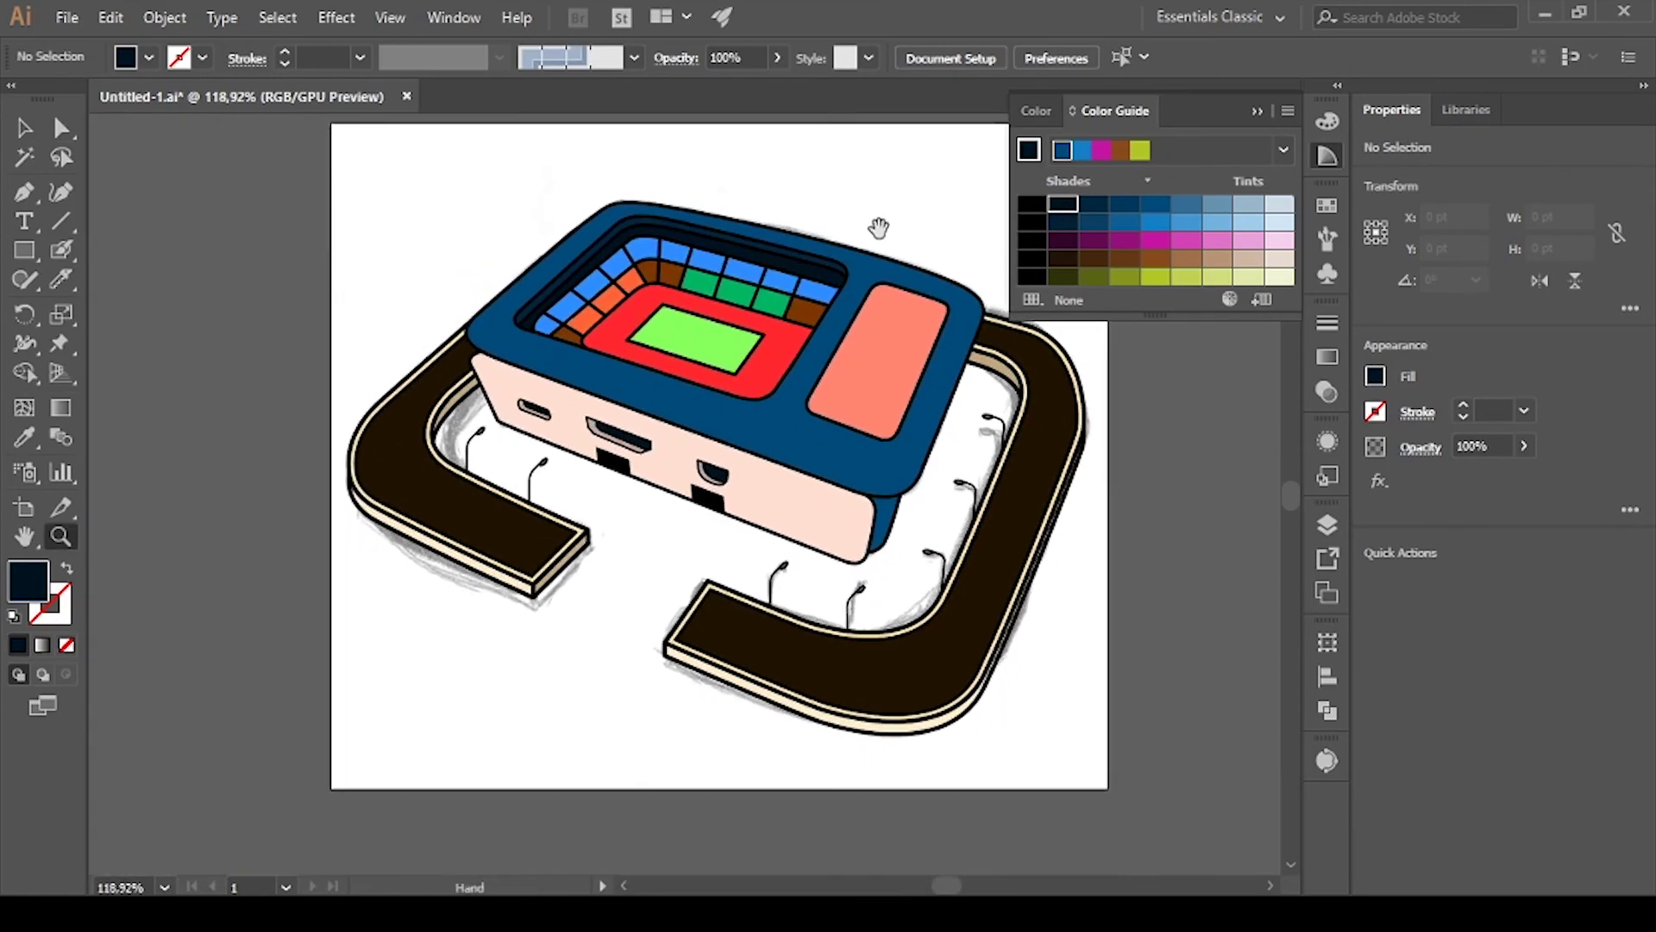
pyautogui.click(616, 285)
pyautogui.scroll(3, 972, 296)
pyautogui.press('F6')
pyautogui.click(1102, 263)
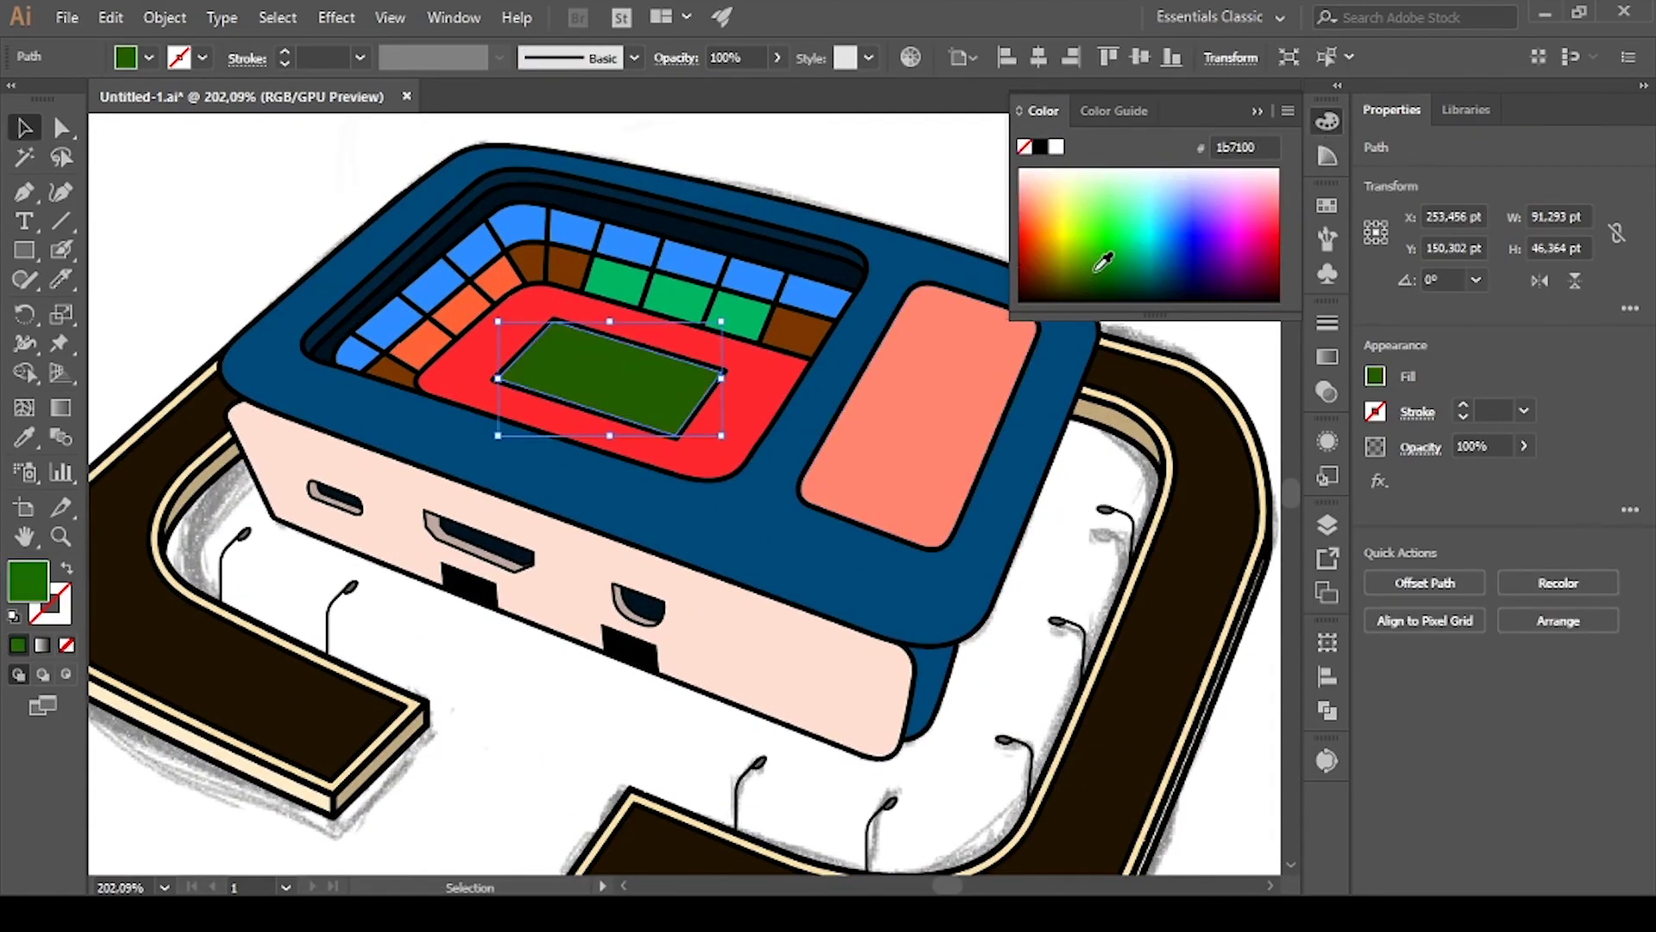
pyautogui.click(1231, 274)
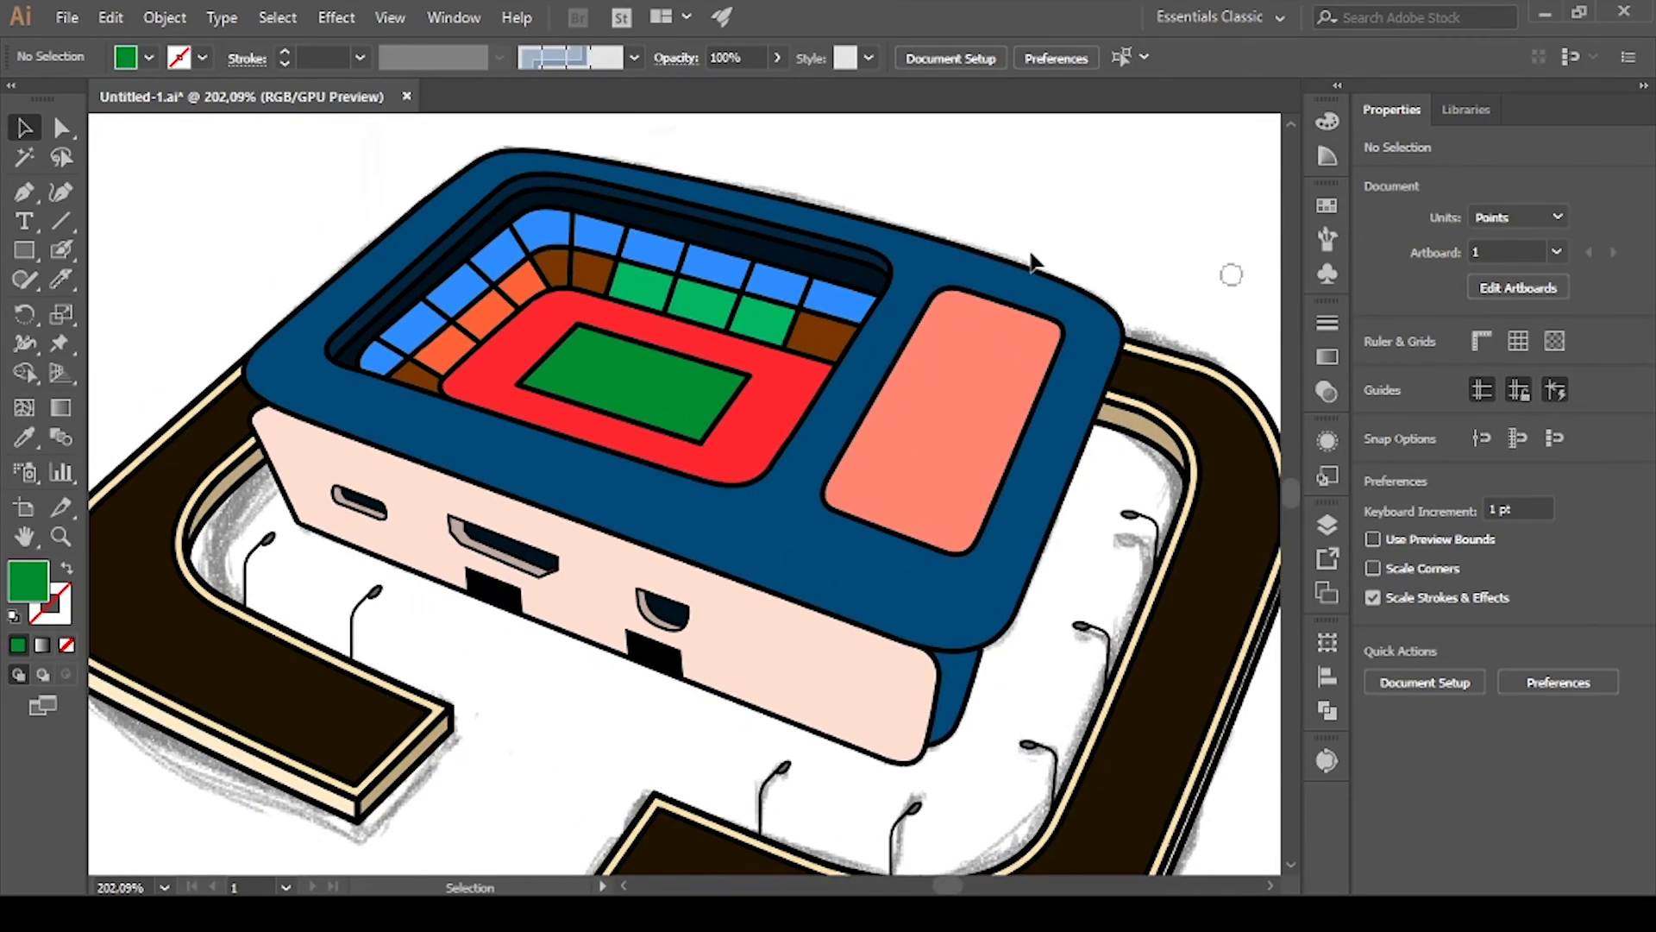
# Make the salmon roof panel light blue and save the document
pyautogui.scroll(-2, 802, 418)
pyautogui.scroll(1, 924, 277)
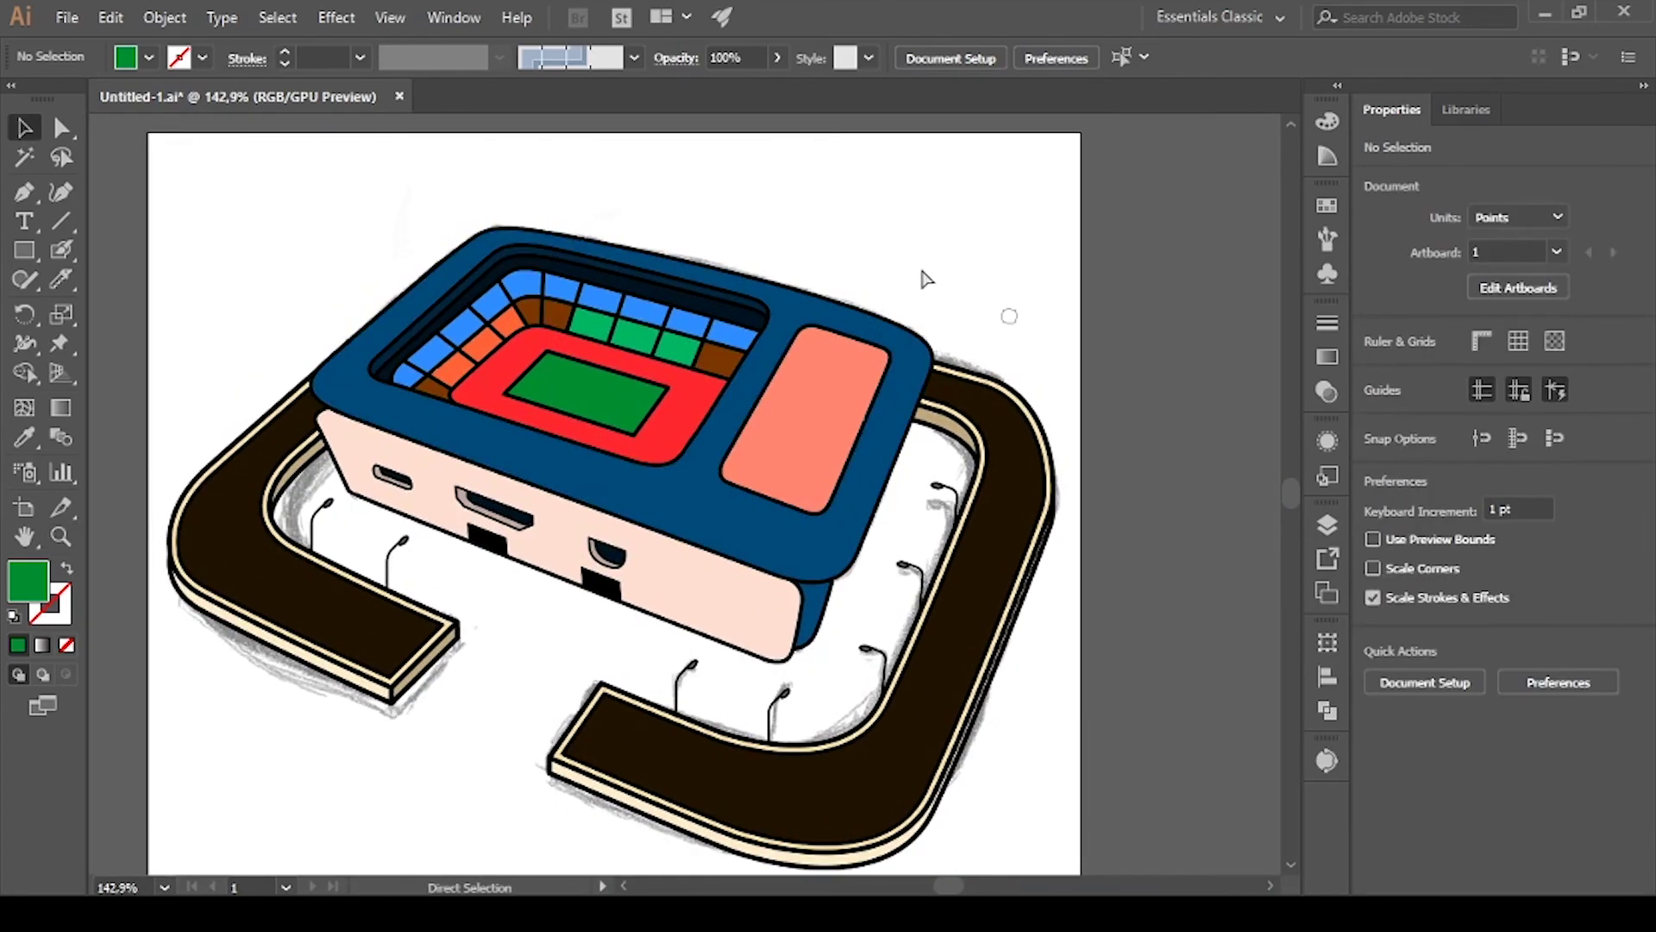
pyautogui.press('F7')
pyautogui.moveTo(980, 358); pyautogui.dragTo(968, 334)
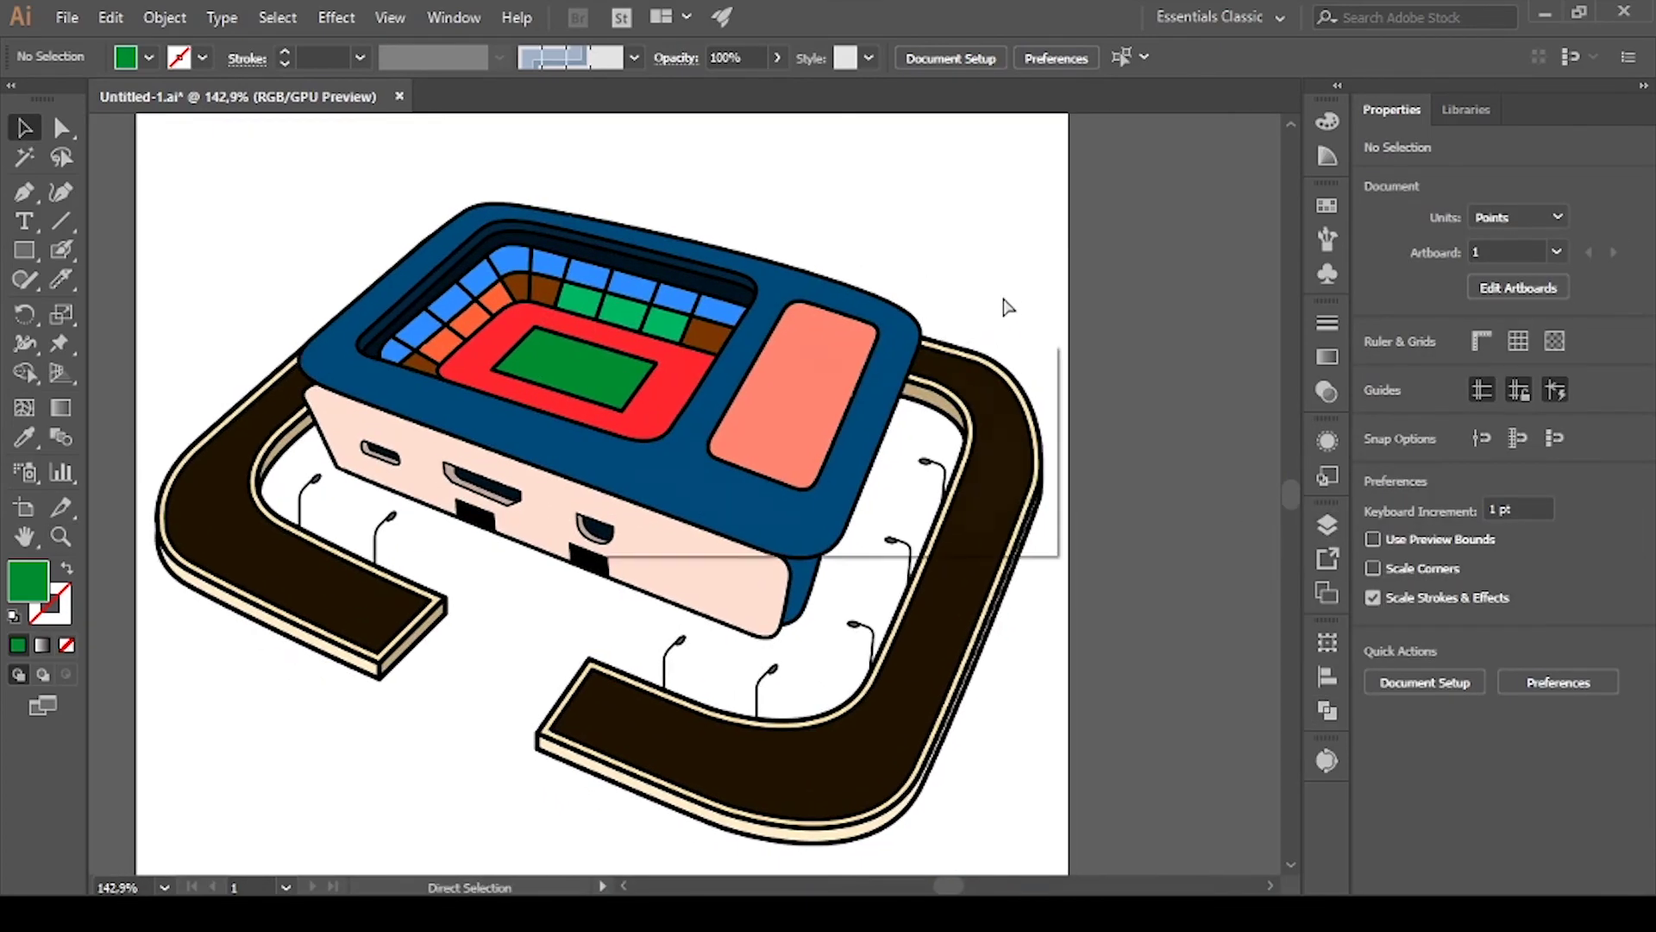
pyautogui.click(794, 393)
pyautogui.click(1326, 122)
pyautogui.click(1199, 168)
pyautogui.click(1020, 251)
pyautogui.moveTo(968, 271); pyautogui.dragTo(954, 274)
pyautogui.hotkey('ctrl', 's')
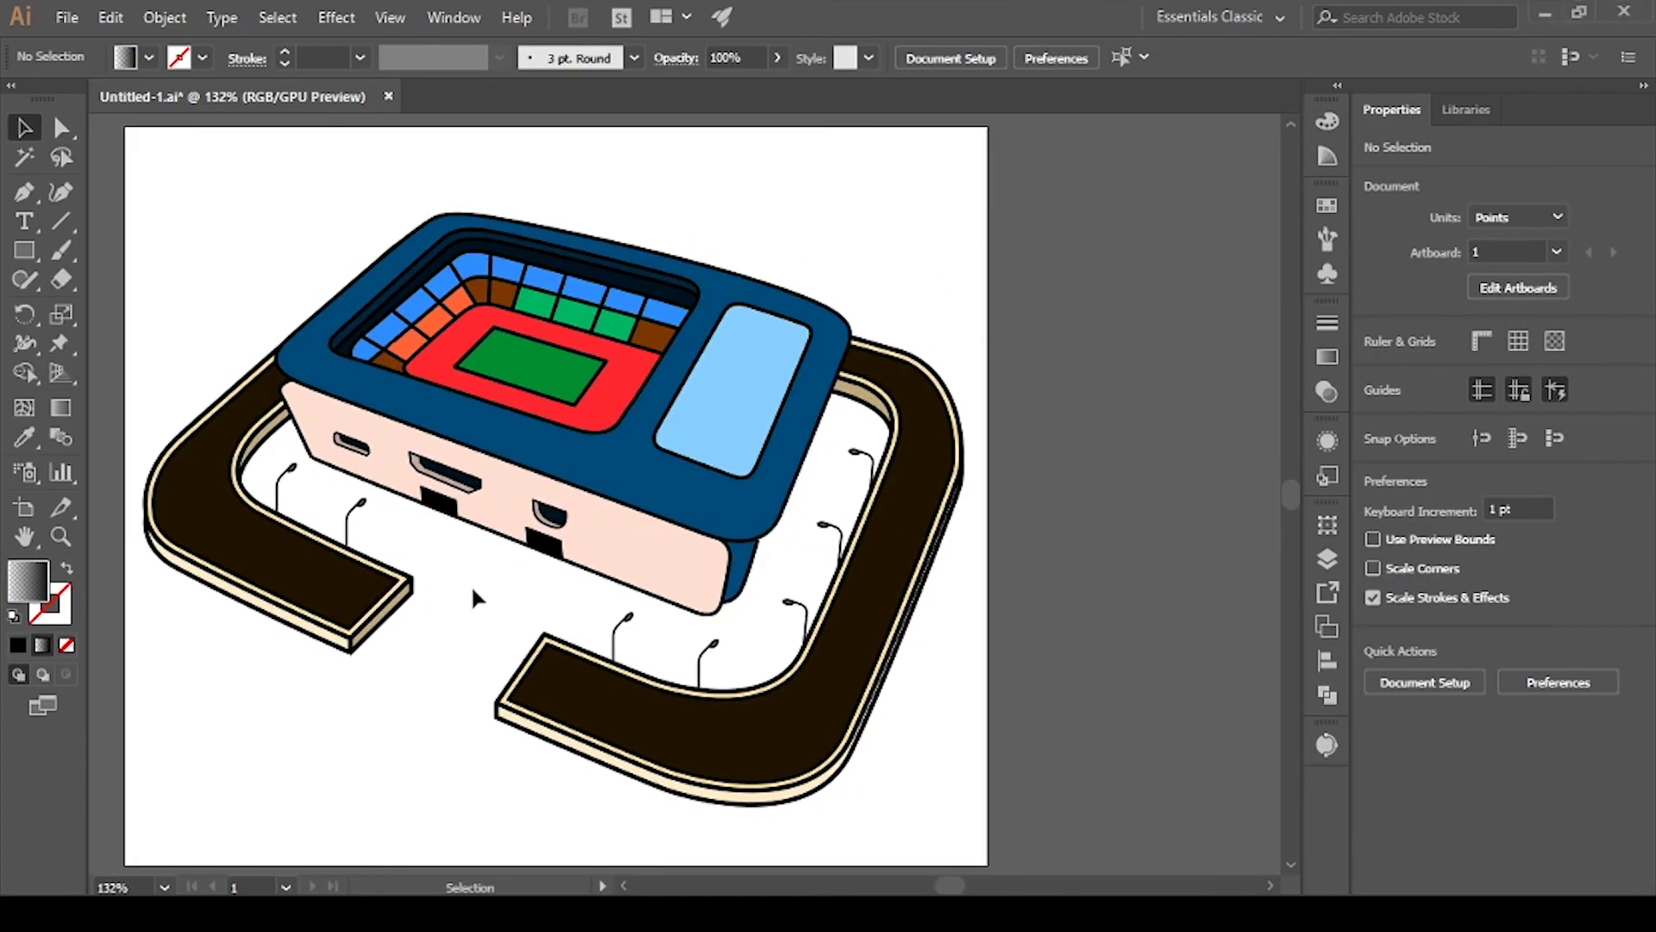
# Draw a curved shading shape over the blue top of the case
pyautogui.hotkey('ctrl', '+')
pyautogui.hotkey('ctrl', '+')
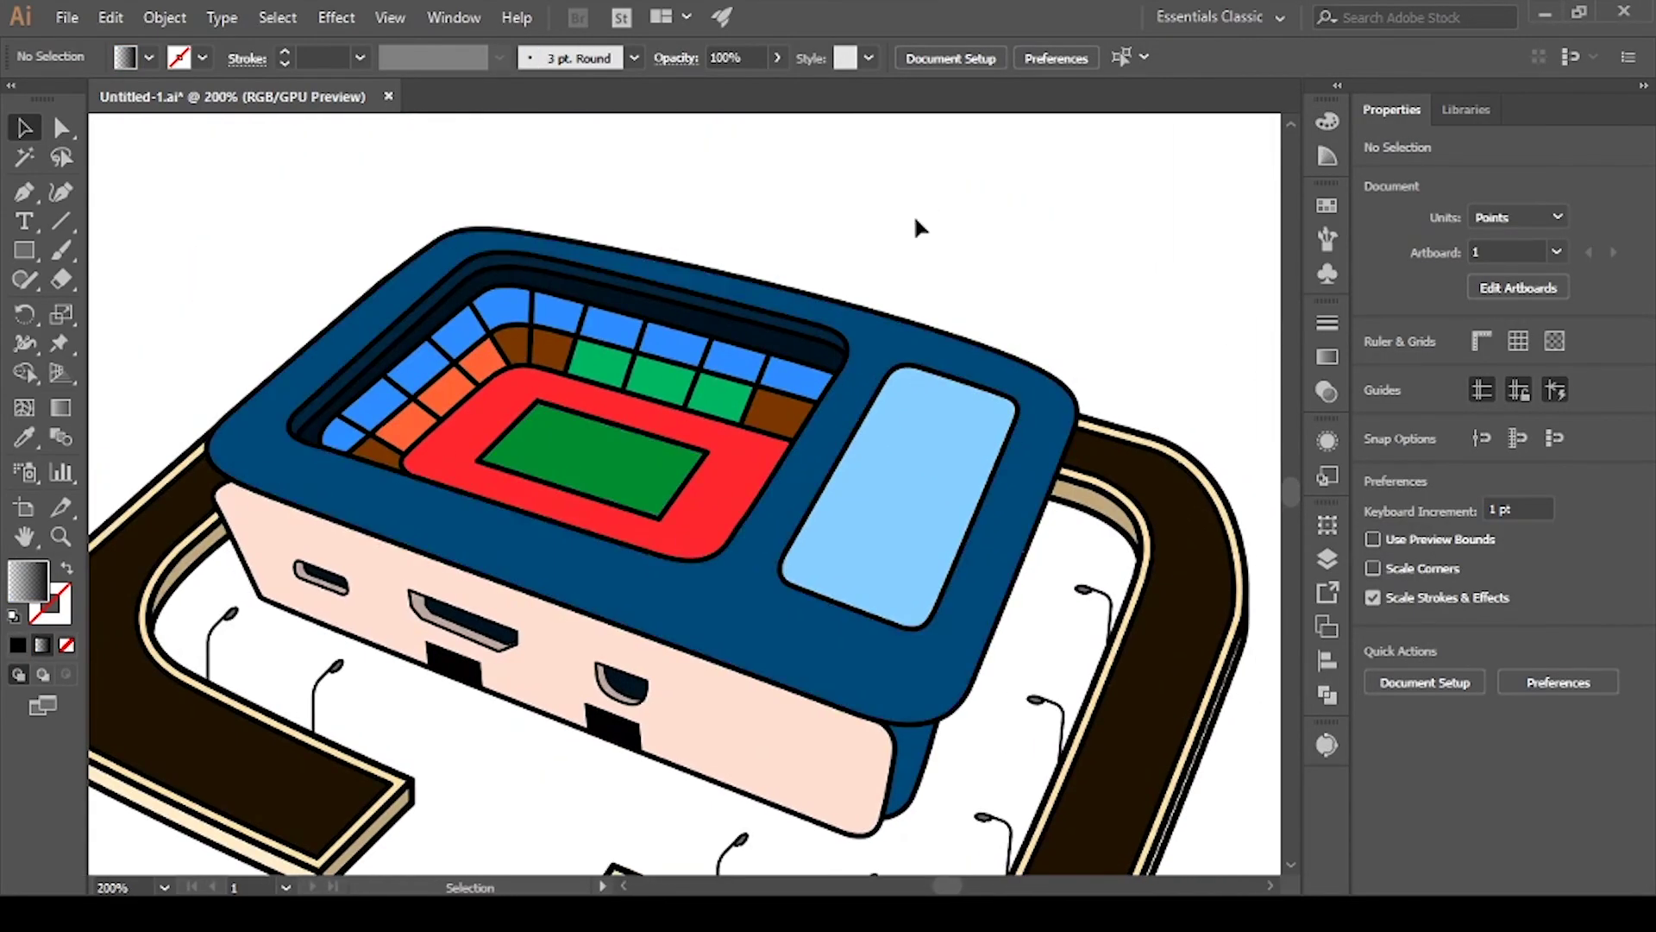
pyautogui.press('F7')
pyautogui.press('p')
pyautogui.click(392, 178)
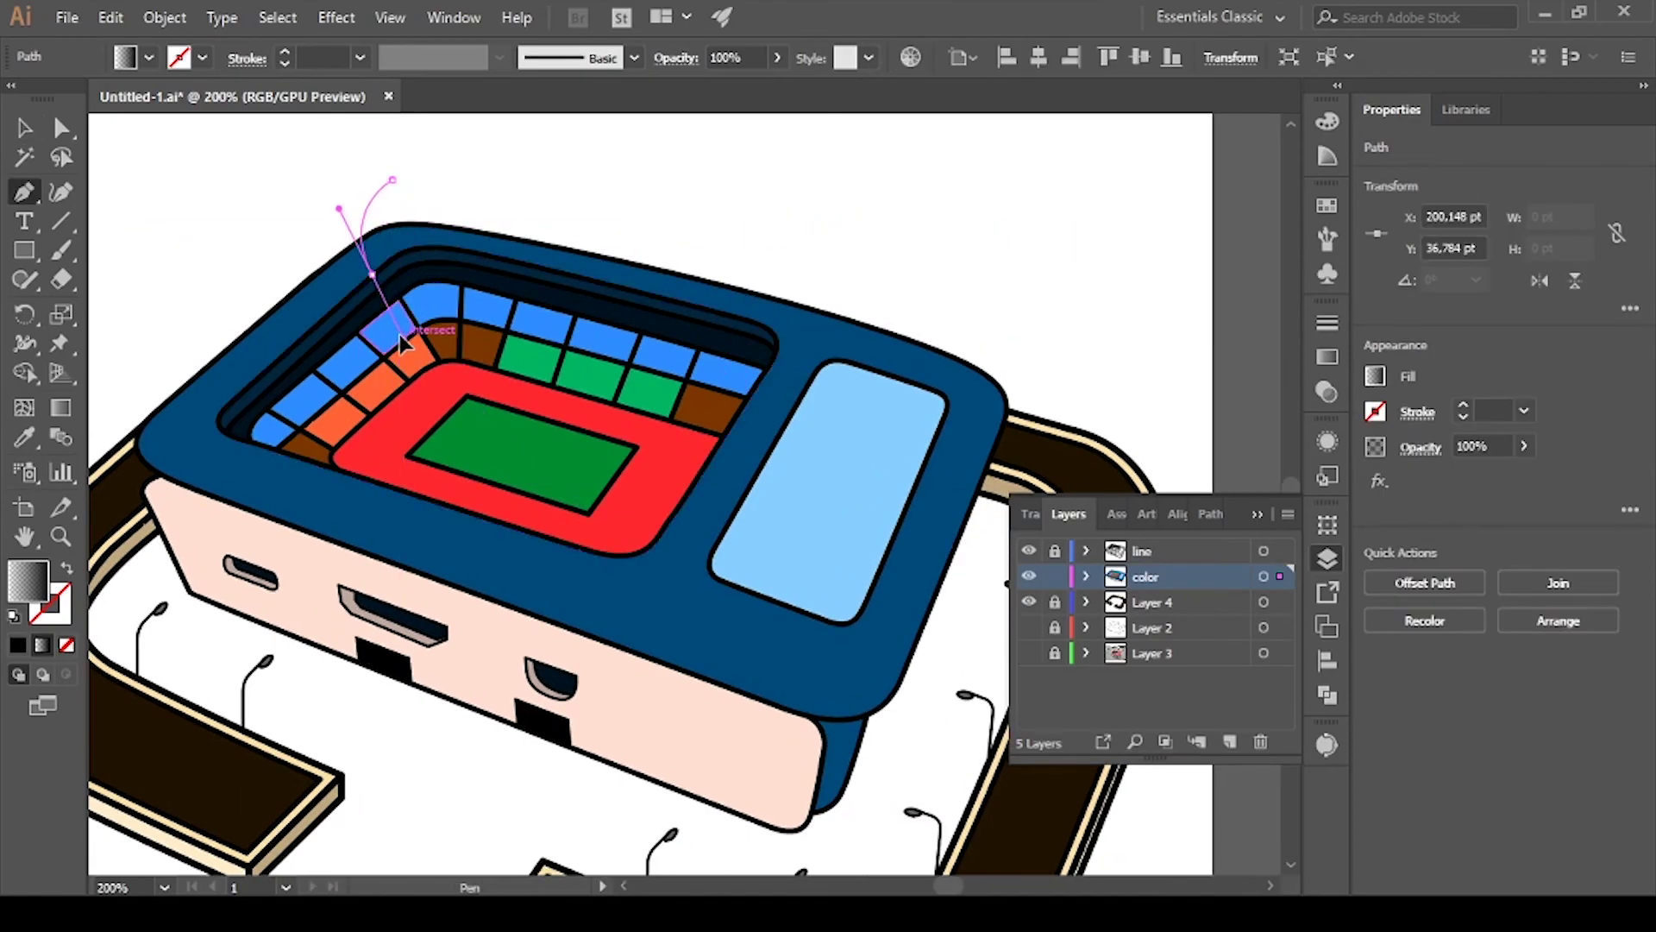
pyautogui.moveTo(403, 341); pyautogui.dragTo(395, 334)
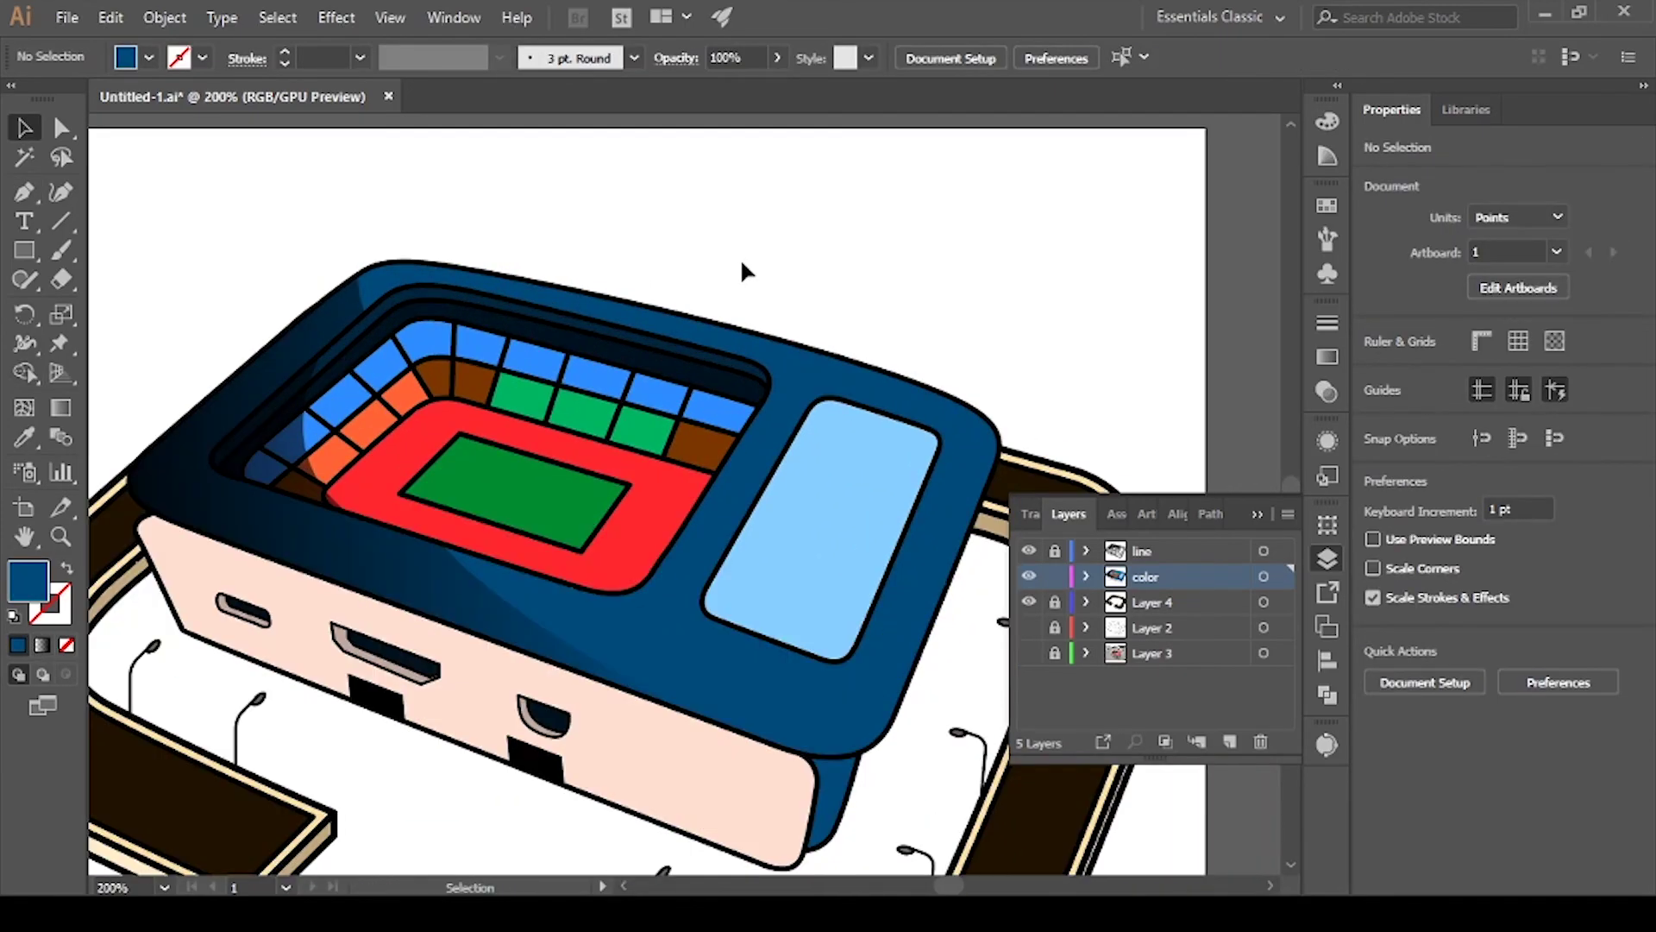
pyautogui.click(649, 642)
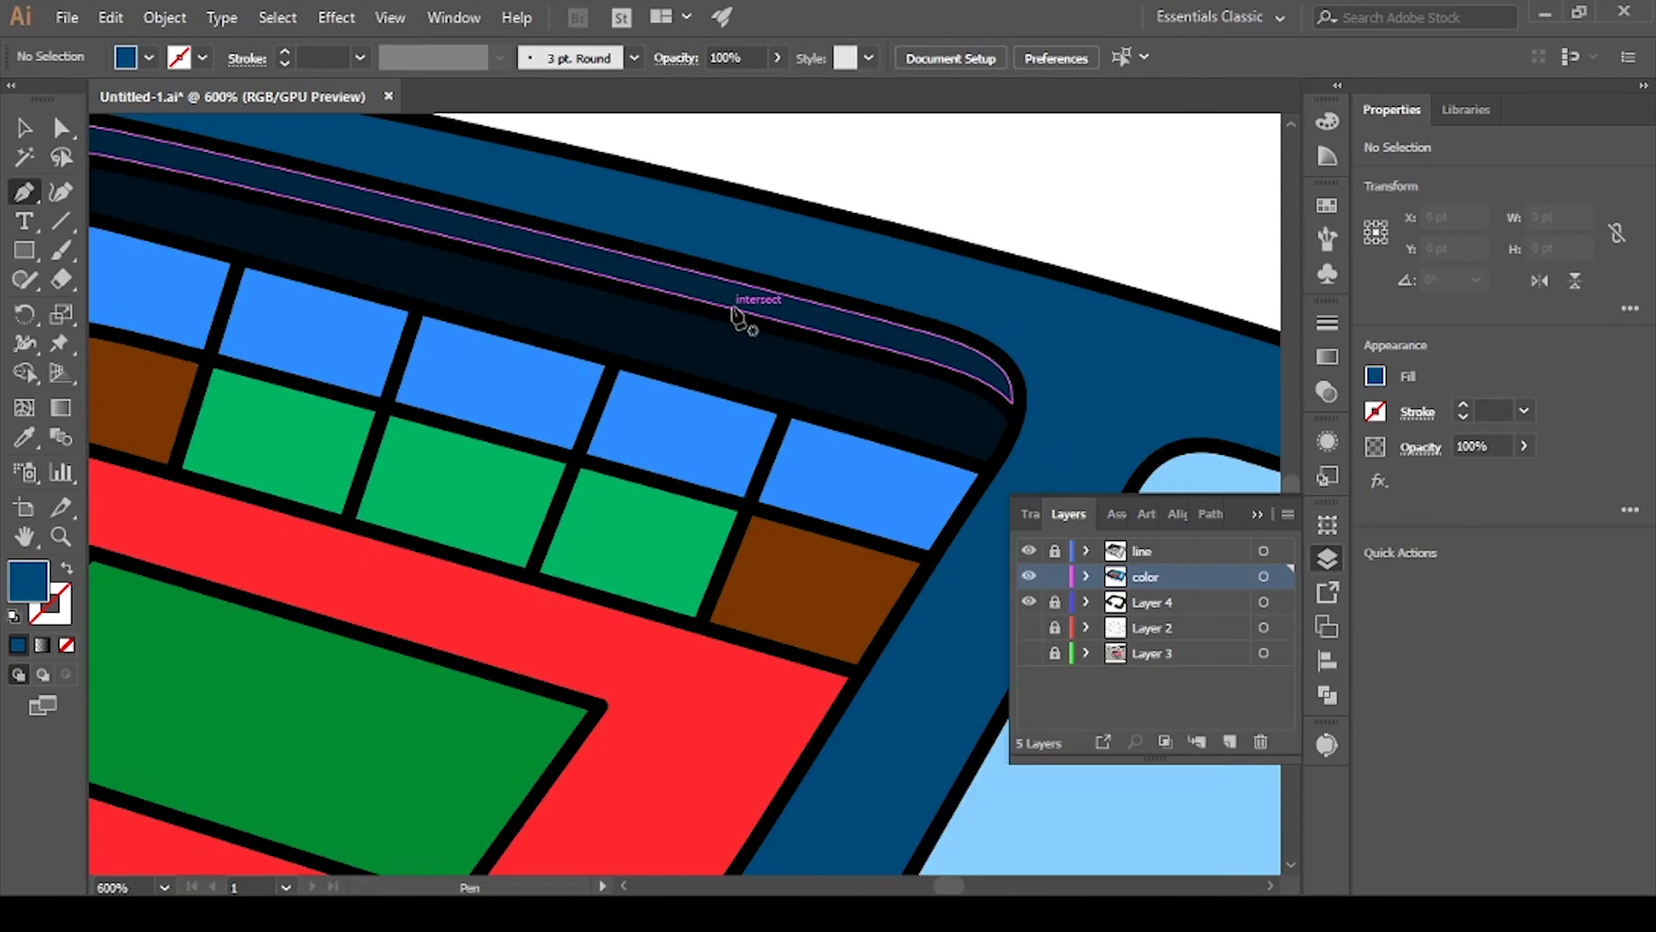
pyautogui.scroll(-2, 733, 310)
pyautogui.moveTo(720, 282); pyautogui.dragTo(724, 317)
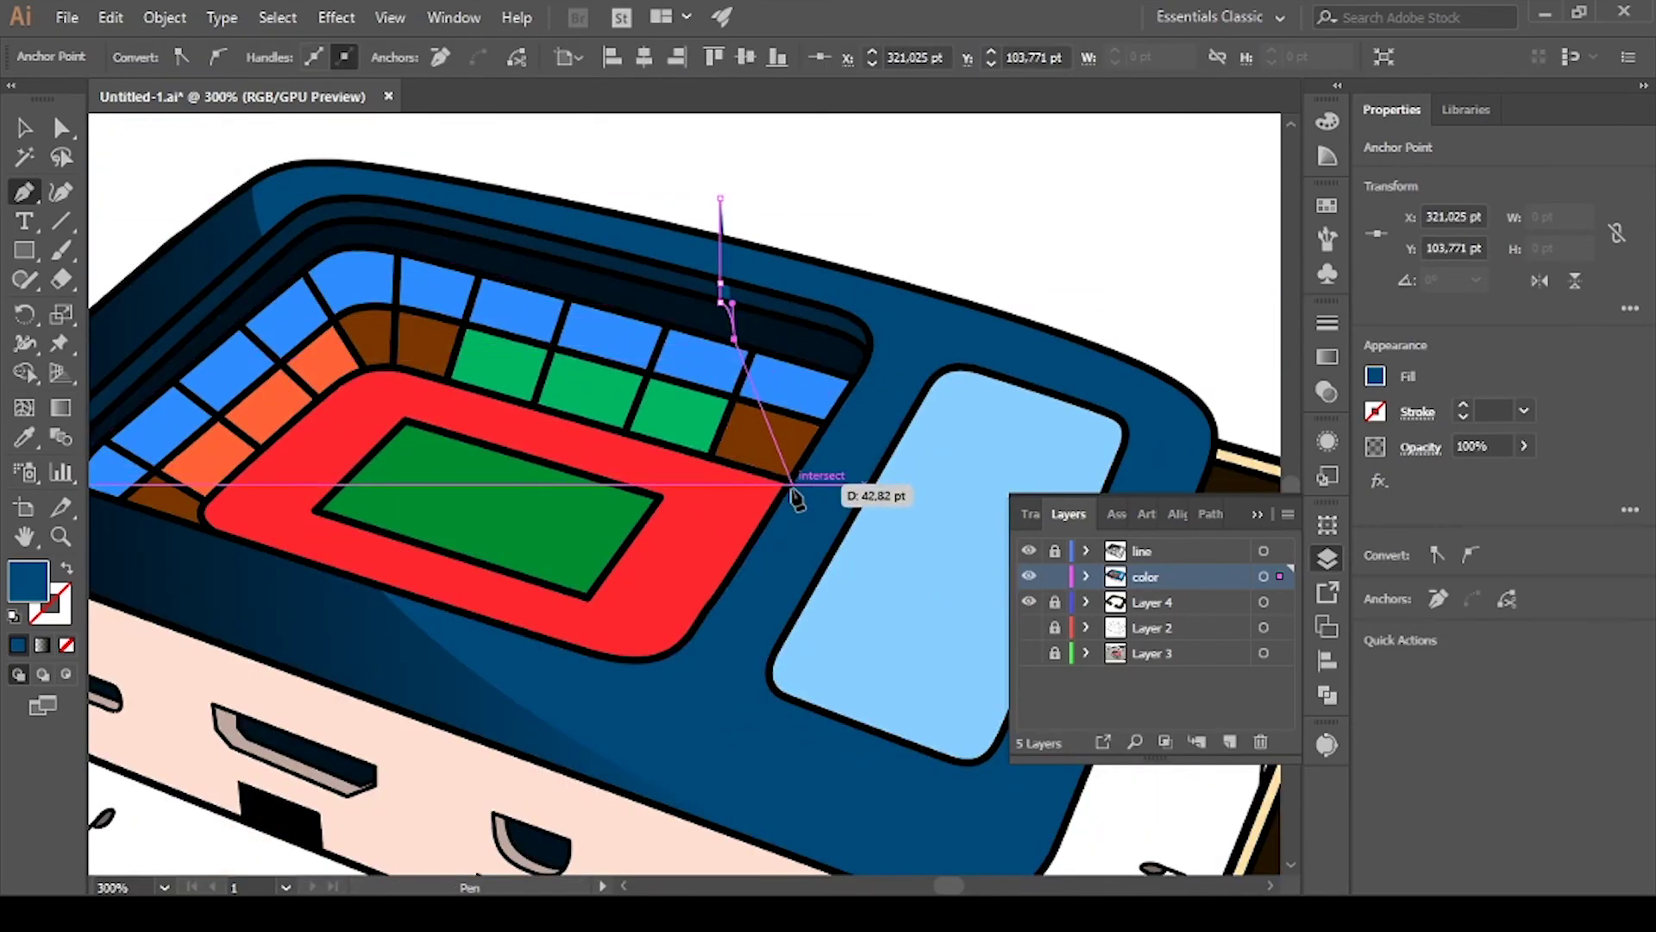
pyautogui.moveTo(797, 524); pyautogui.dragTo(828, 552)
pyautogui.scroll(3, 603, 432)
pyautogui.click(565, 319)
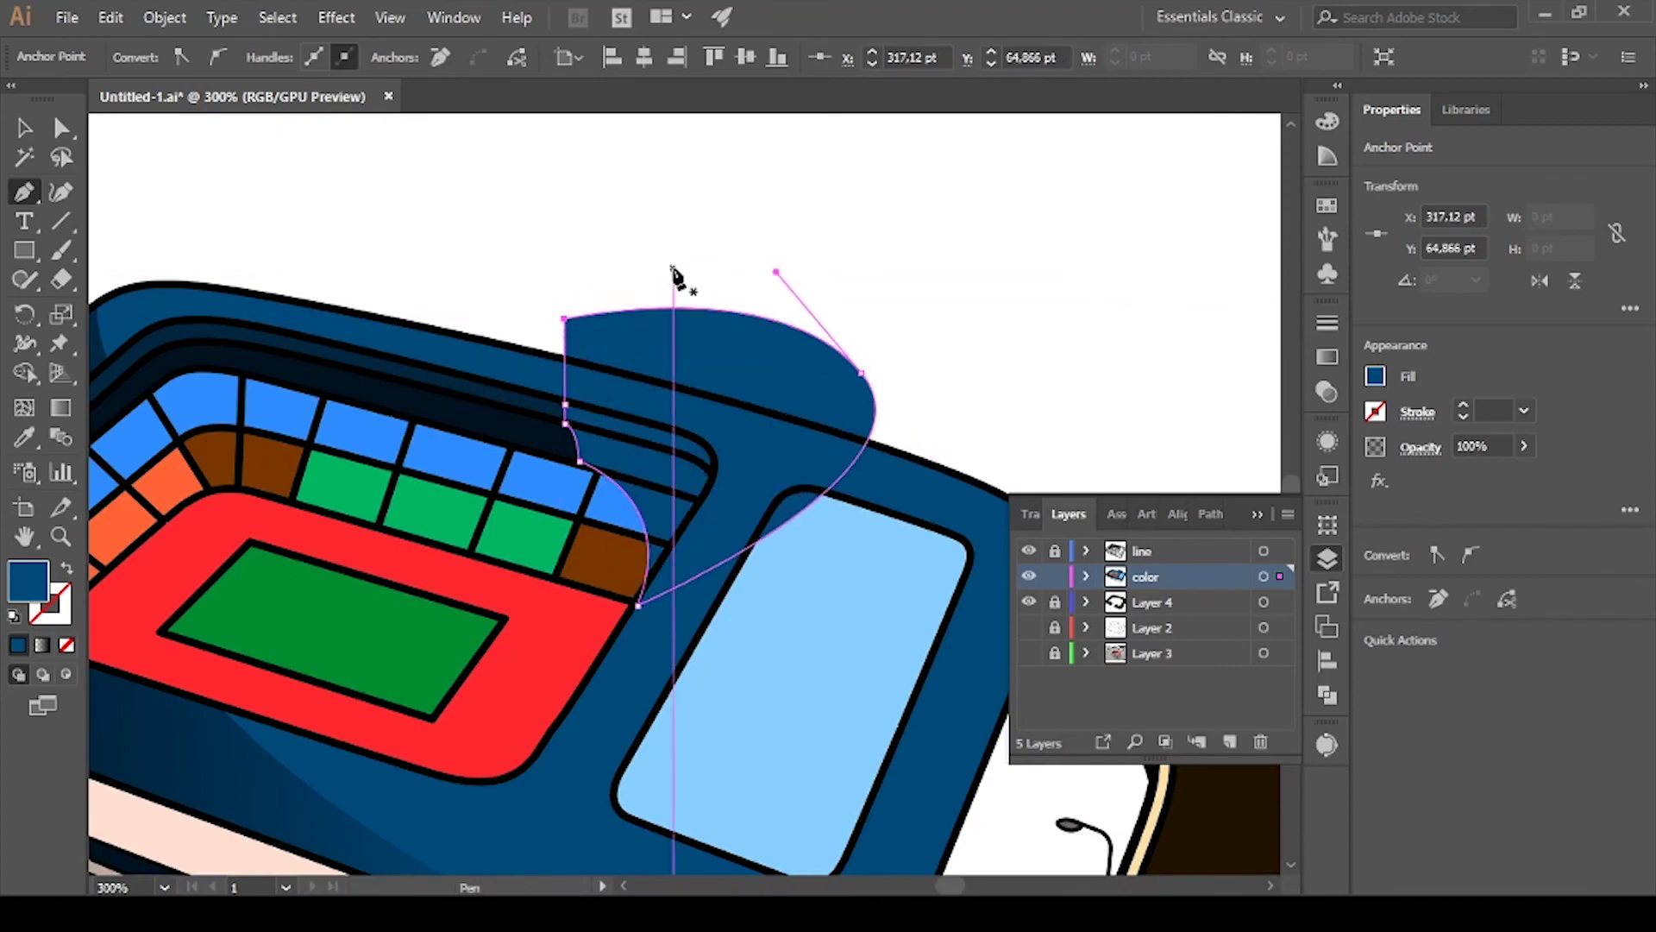
# Trim the shading shape to the rim with Shape Builder and give it a gradient
pyautogui.press('v')
pyautogui.hotkey('ctrl', 'a')
pyautogui.hotkey('shift', 'm')
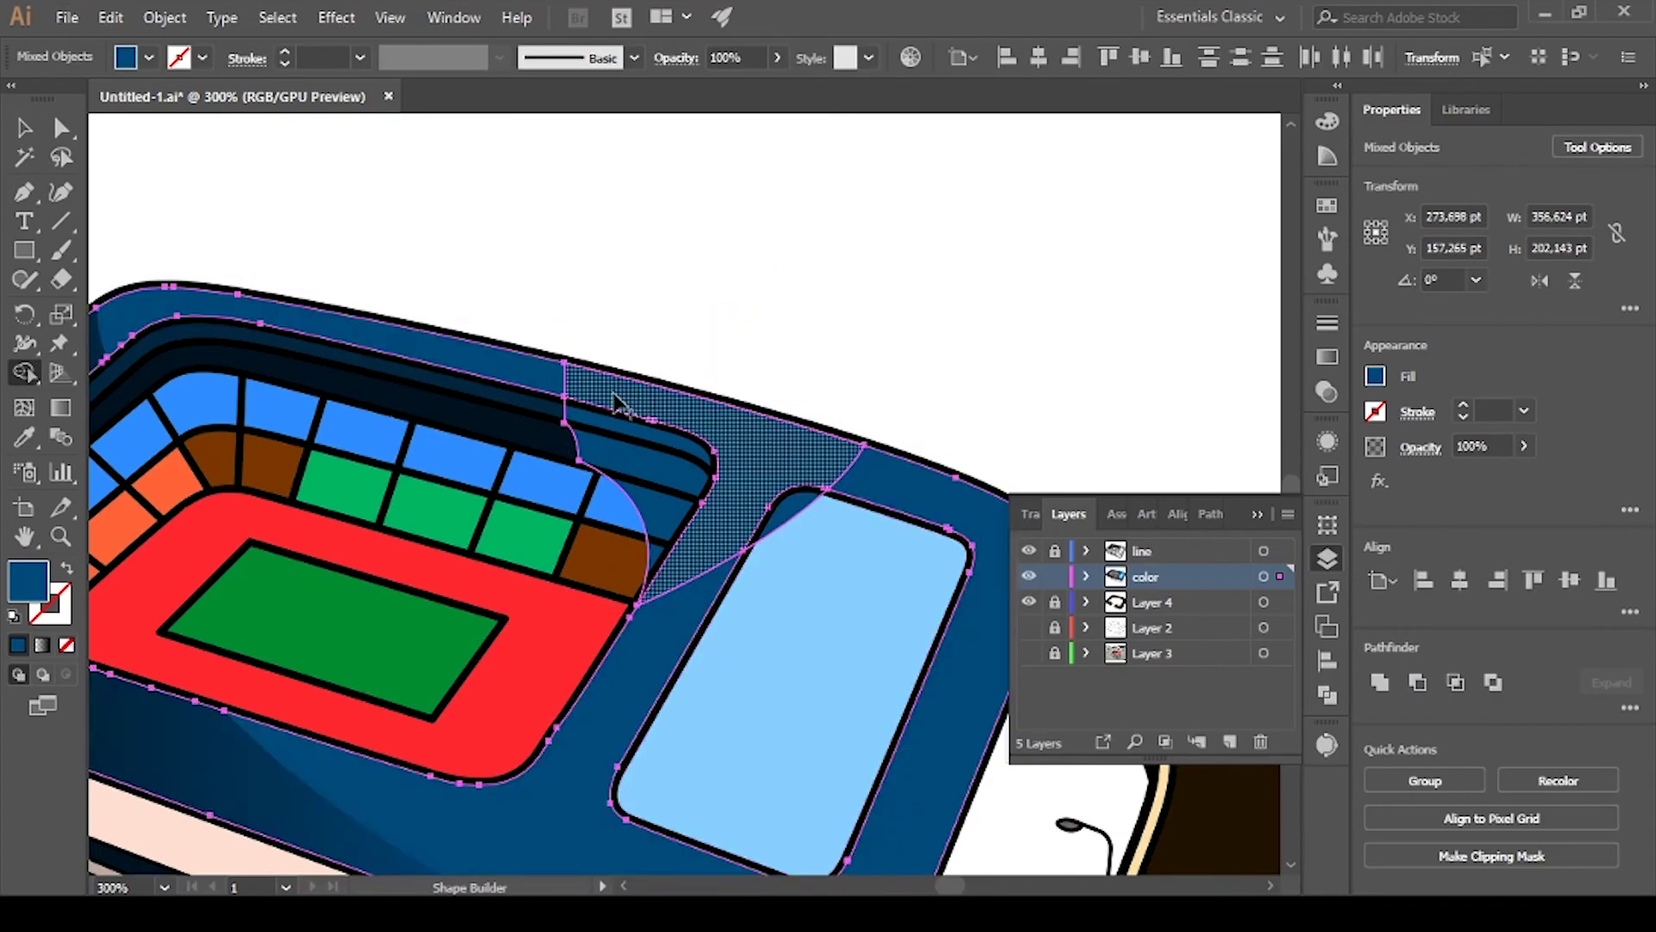
pyautogui.keyDown('alt'); pyautogui.click(715, 354); pyautogui.keyUp('alt')
pyautogui.hotkey('ctrl', '-')
pyautogui.click(709, 281)
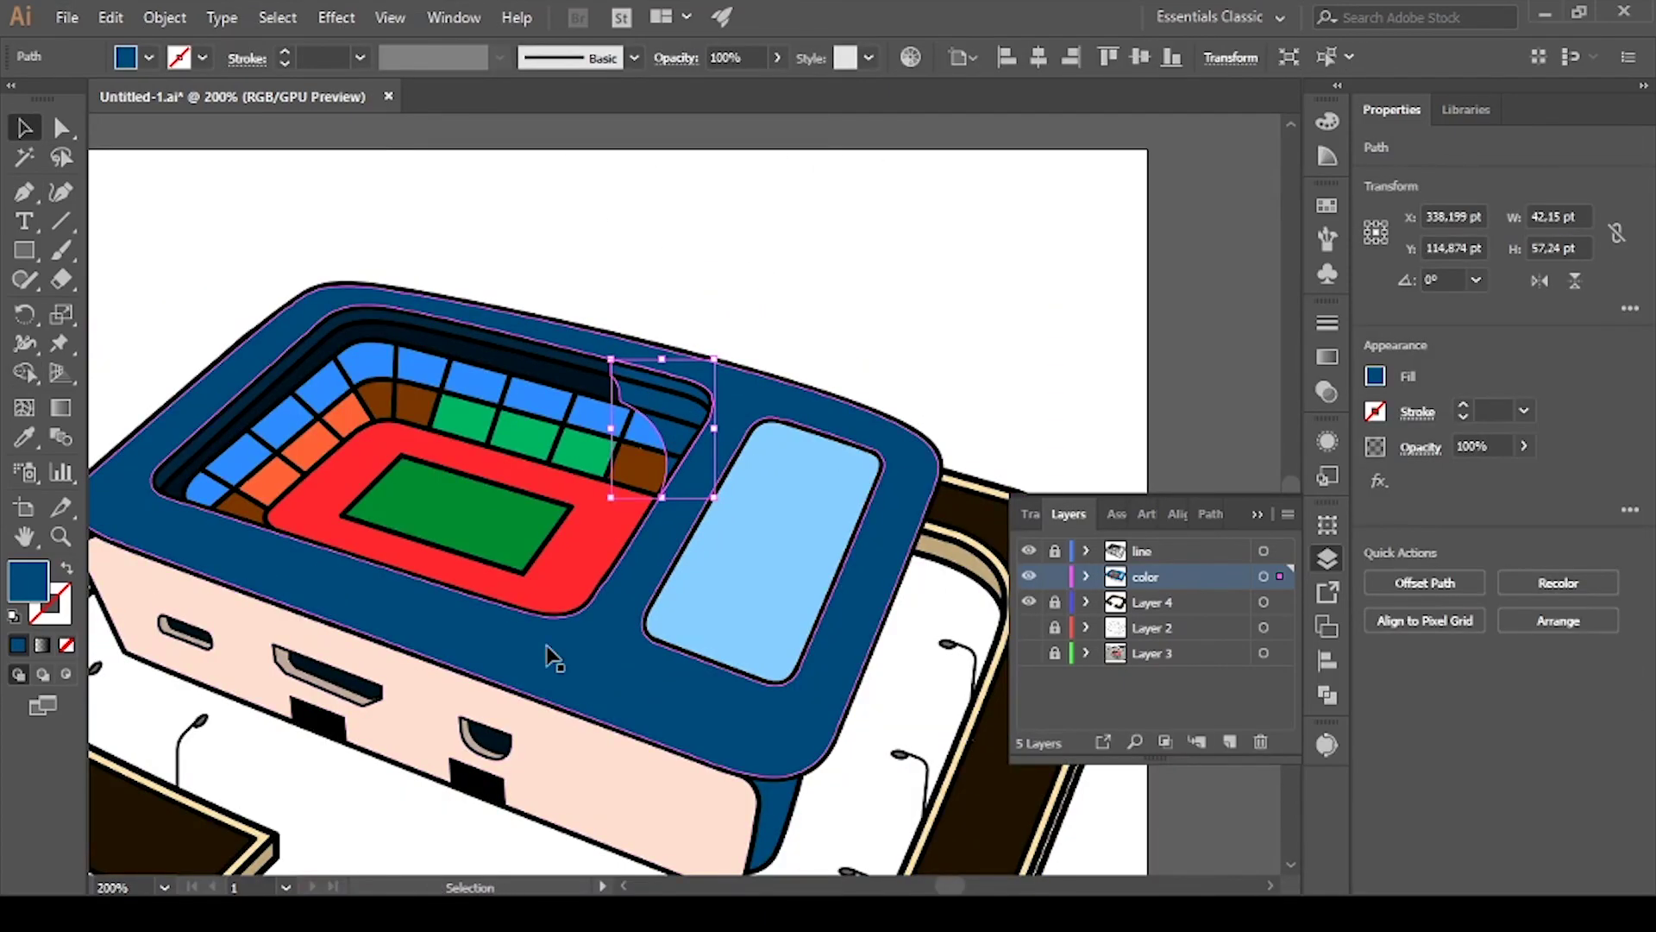
pyautogui.click(860, 358)
pyautogui.click(739, 296)
pyautogui.press('g')
pyautogui.click(834, 373)
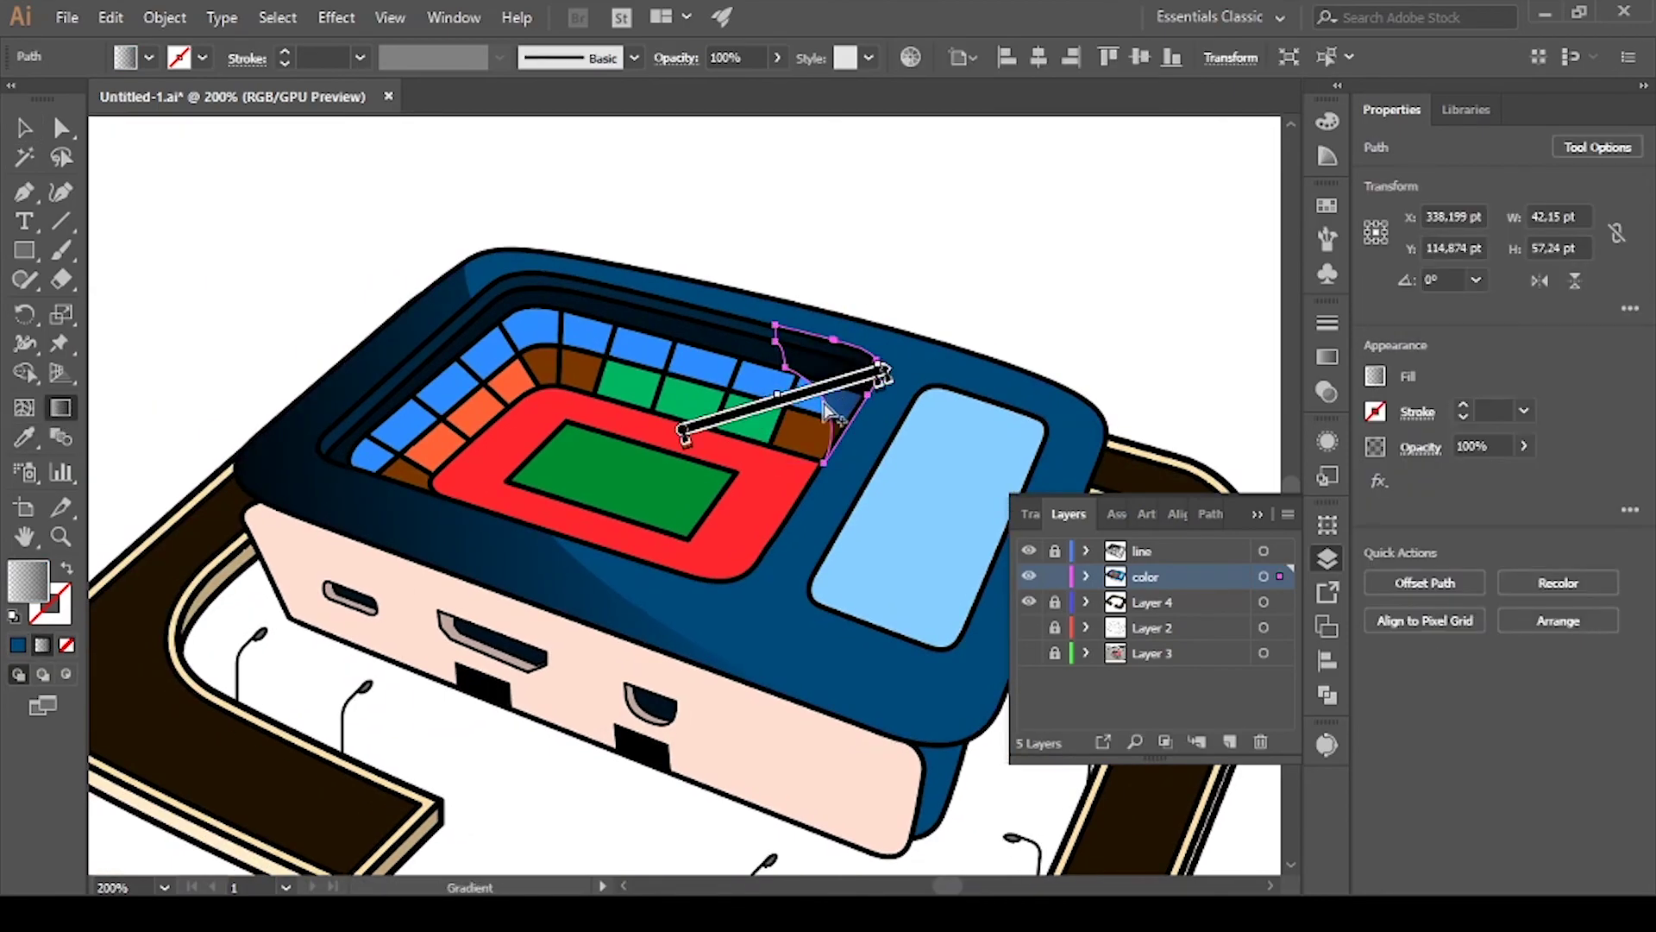
pyautogui.press('v')
pyautogui.click(813, 277)
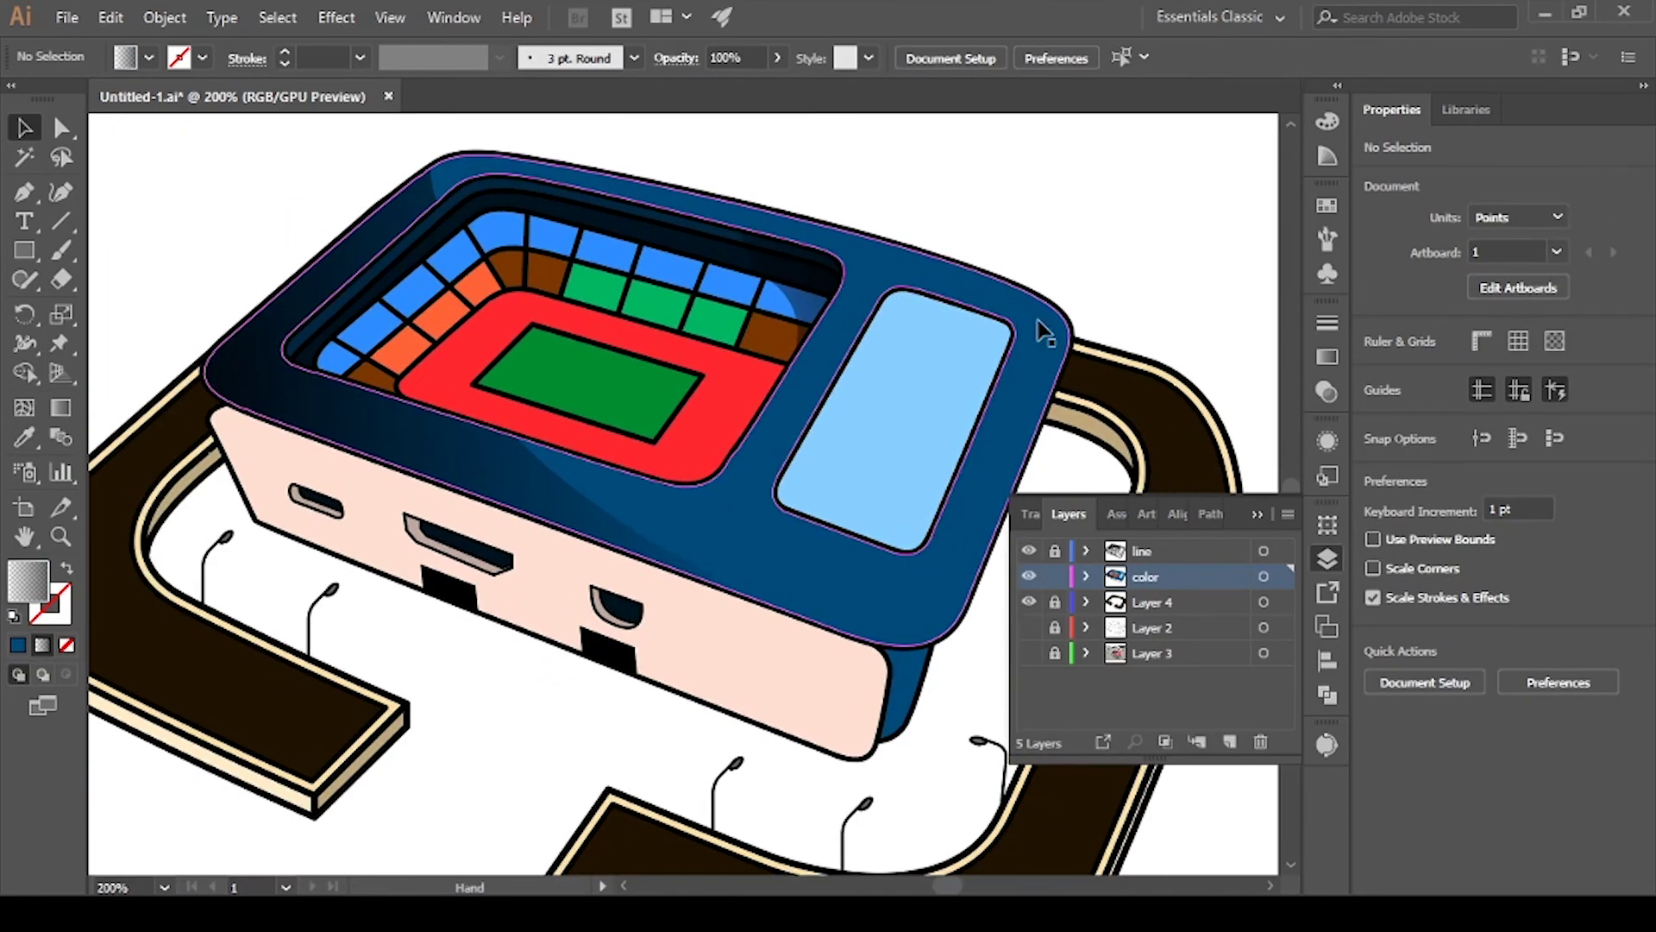
# Draw a shadow shape over the front wall with a gradient fill
pyautogui.moveTo(771, 476)
pyautogui.mouseDown()
pyautogui.moveTo(819, 492)
pyautogui.moveTo(656, 323)
pyautogui.mouseUp()
pyautogui.press('p')
pyautogui.click(758, 596)
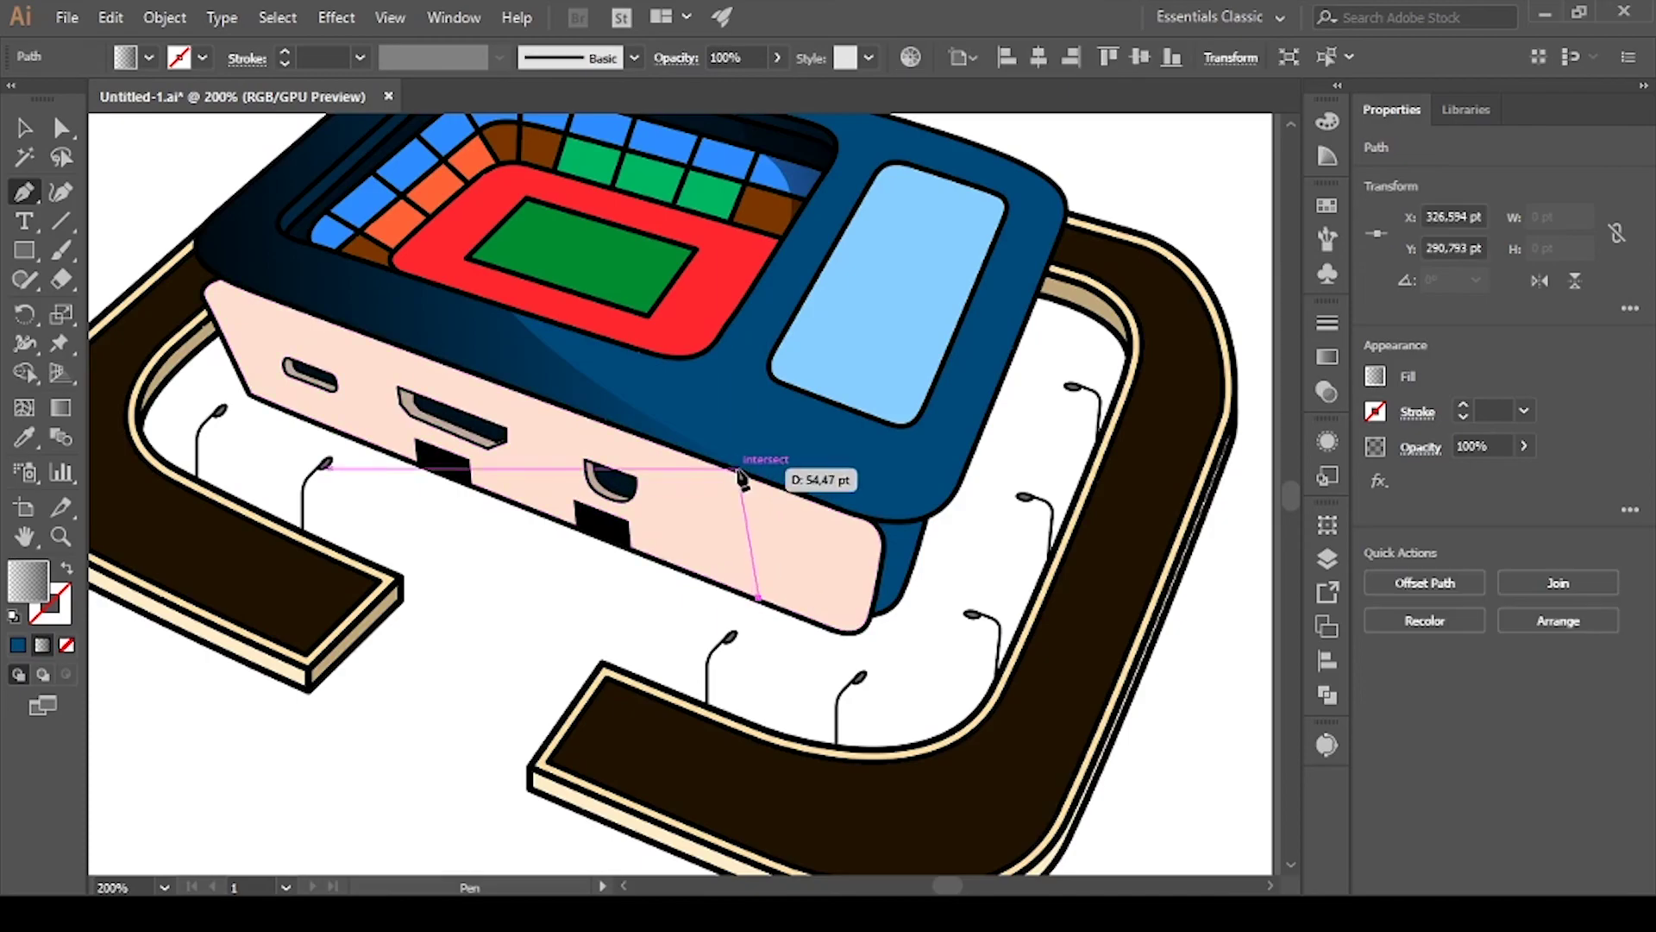
pyautogui.click(138, 258)
pyautogui.click(734, 461)
pyautogui.press('v')
pyautogui.click(739, 621)
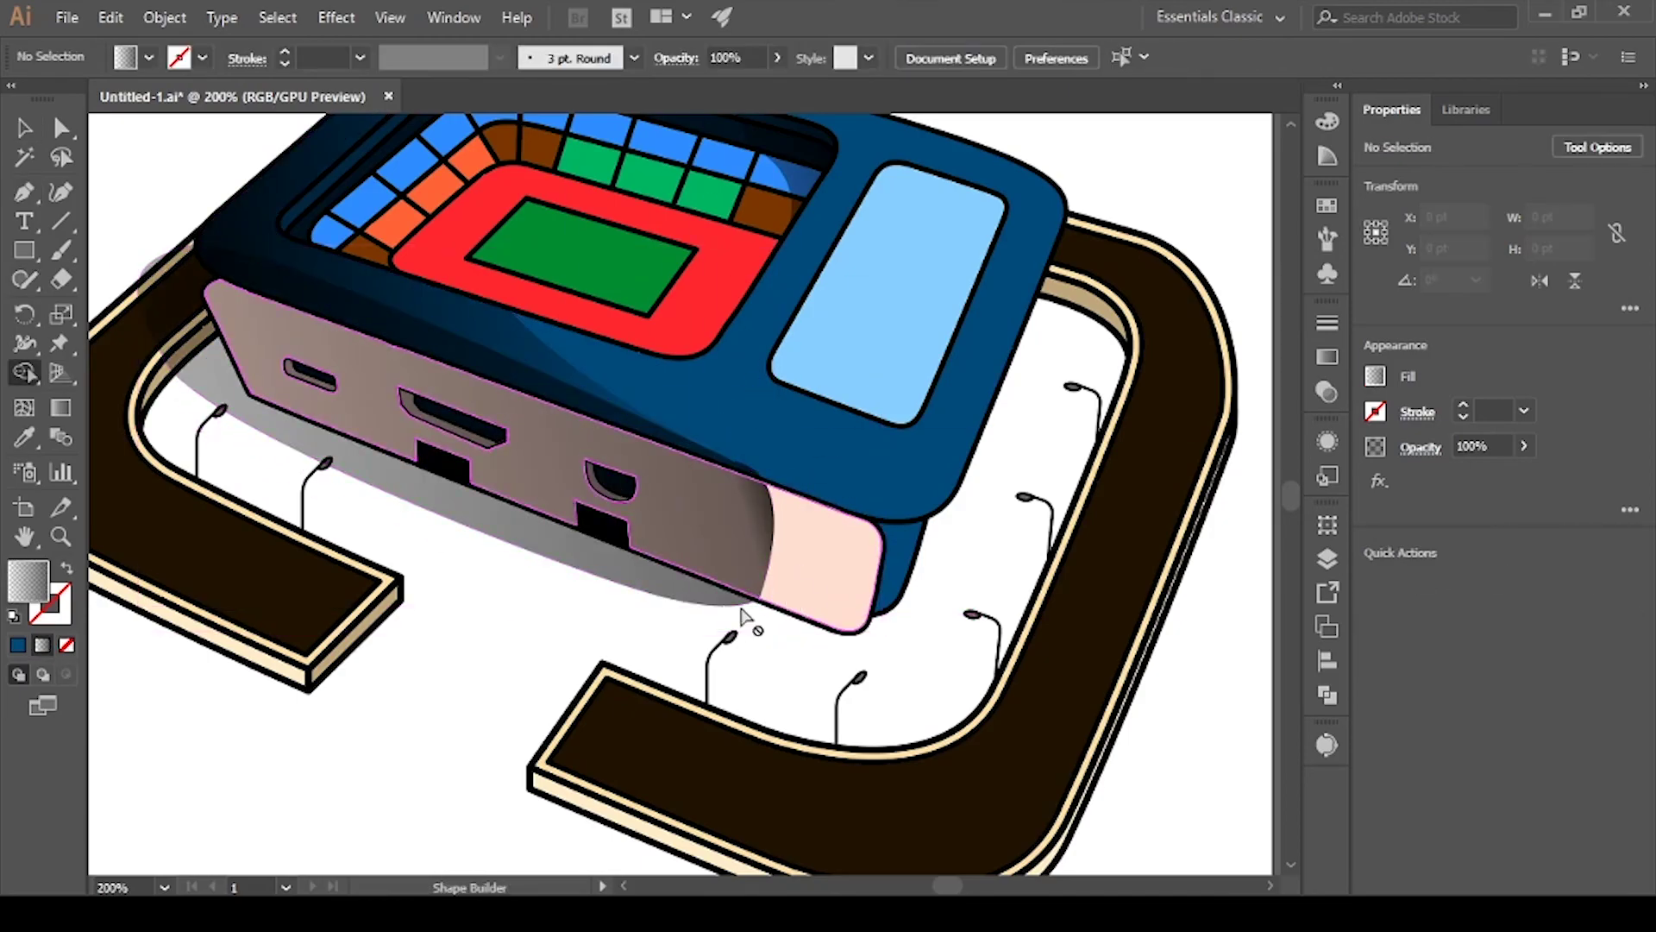
# Trim the shadow to the wall and angle its gradient from dark left to pale peach
pyautogui.click(706, 608)
pyautogui.hotkey('ctrl', '7')
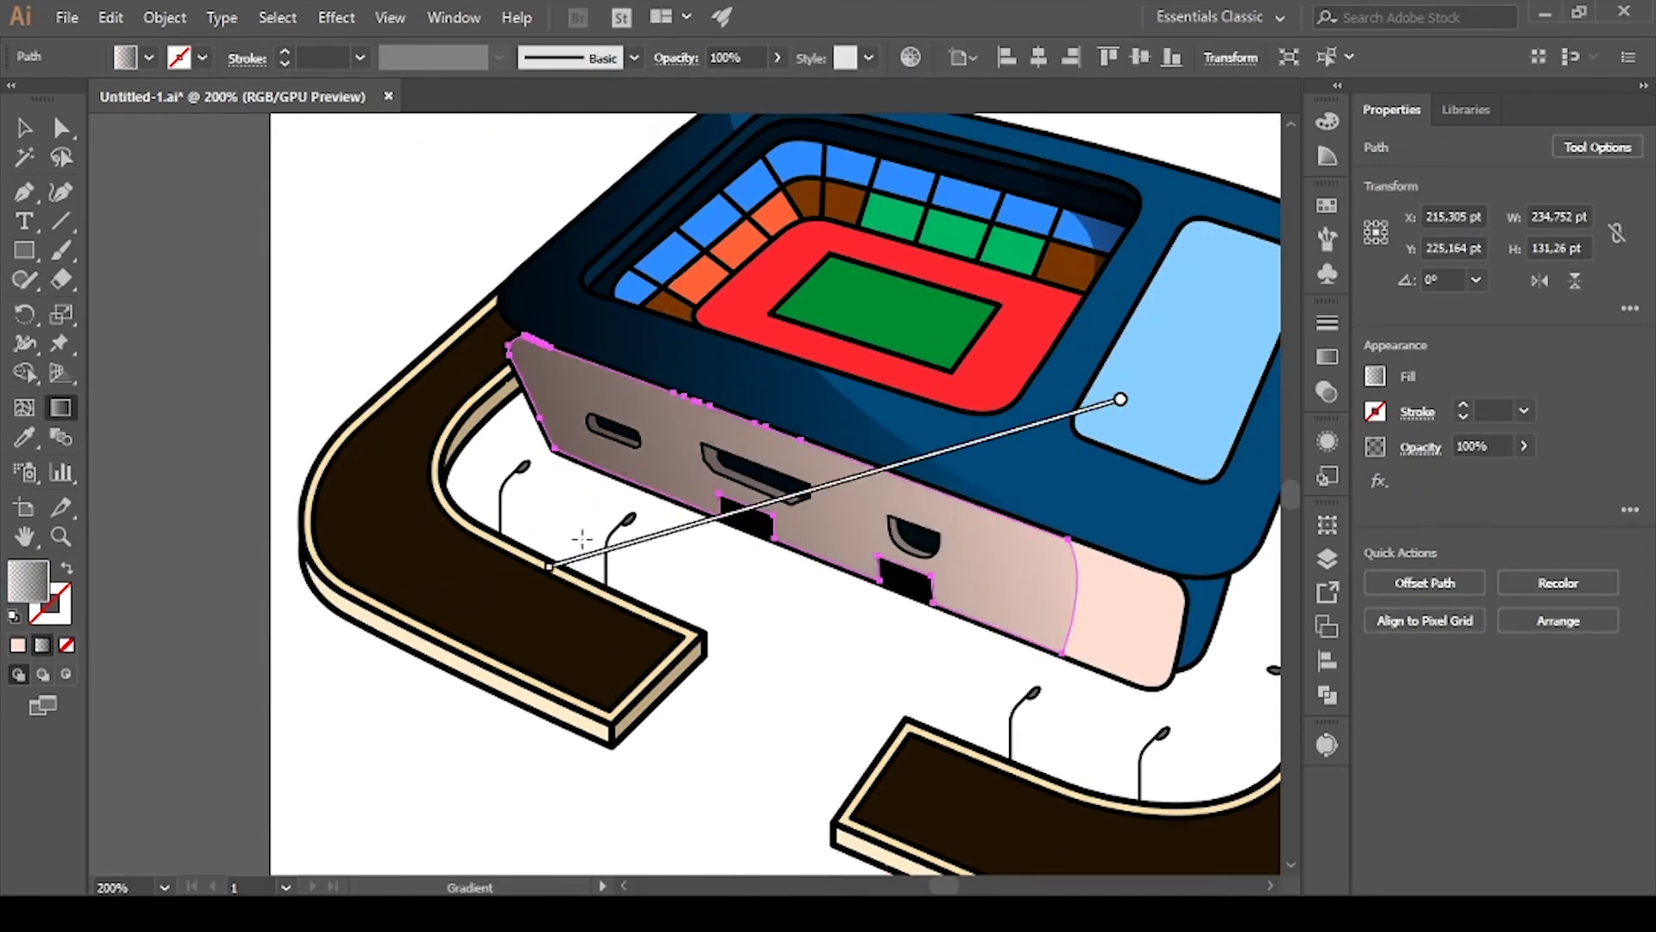
pyautogui.moveTo(481, 578); pyautogui.dragTo(509, 647)
pyautogui.scroll(-1, 561, 759)
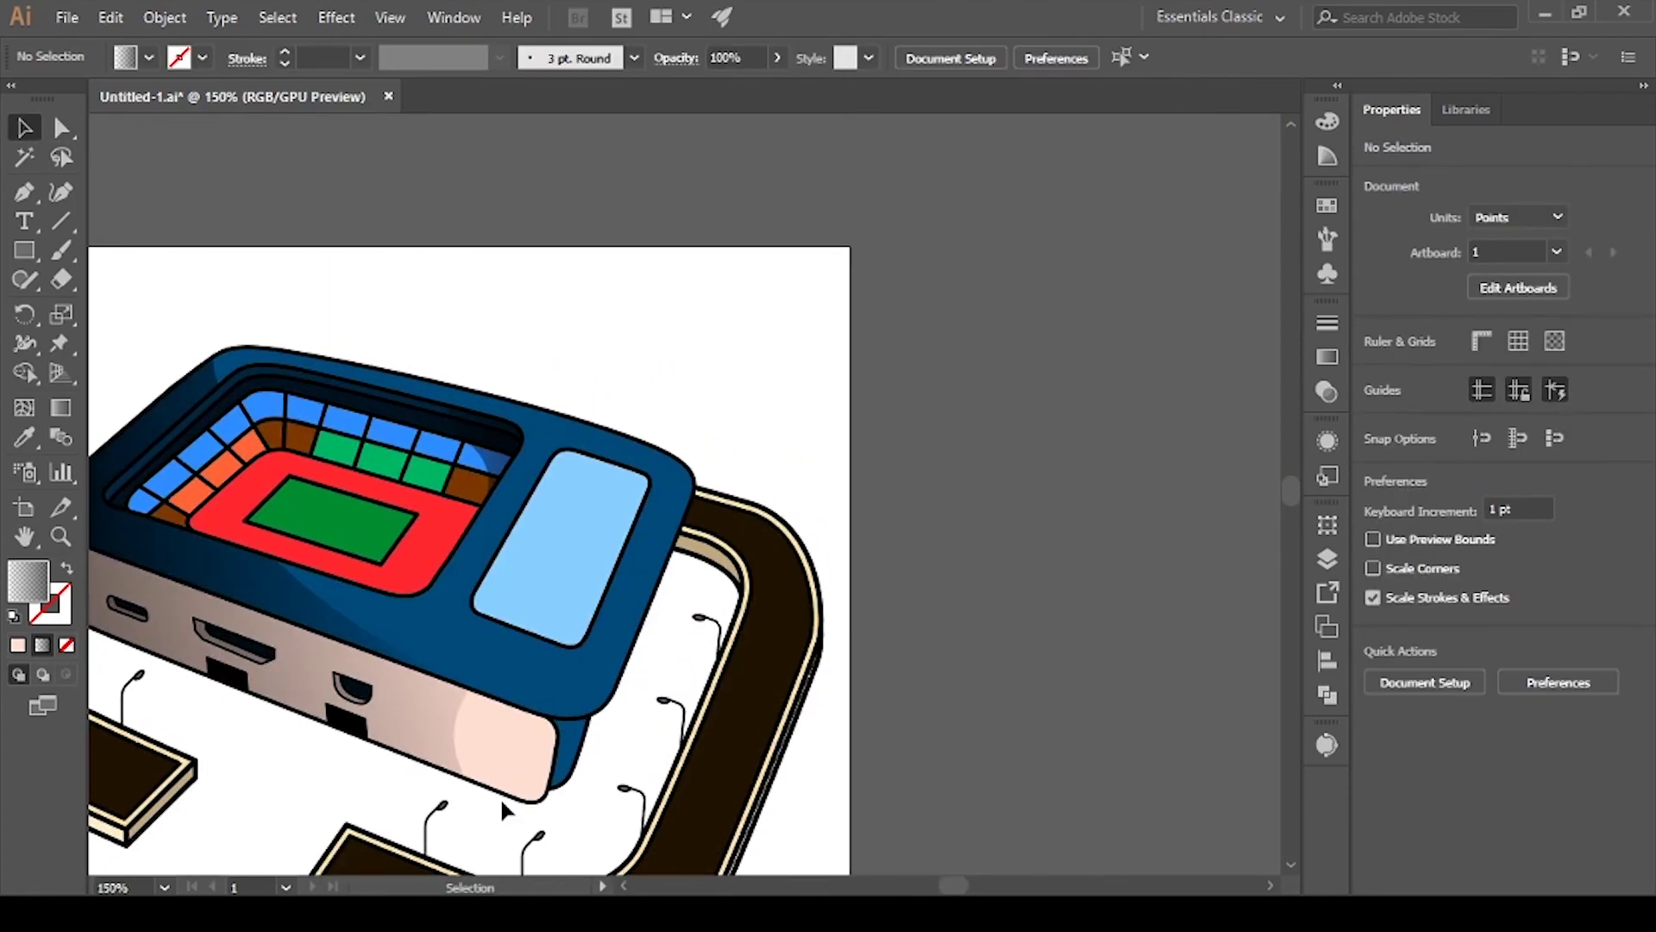
pyautogui.scroll(2, 606, 648)
pyautogui.scroll(2, 607, 648)
# Draw a line across the pitch and make it a white stroke
pyautogui.moveTo(854, 607); pyautogui.dragTo(746, 633)
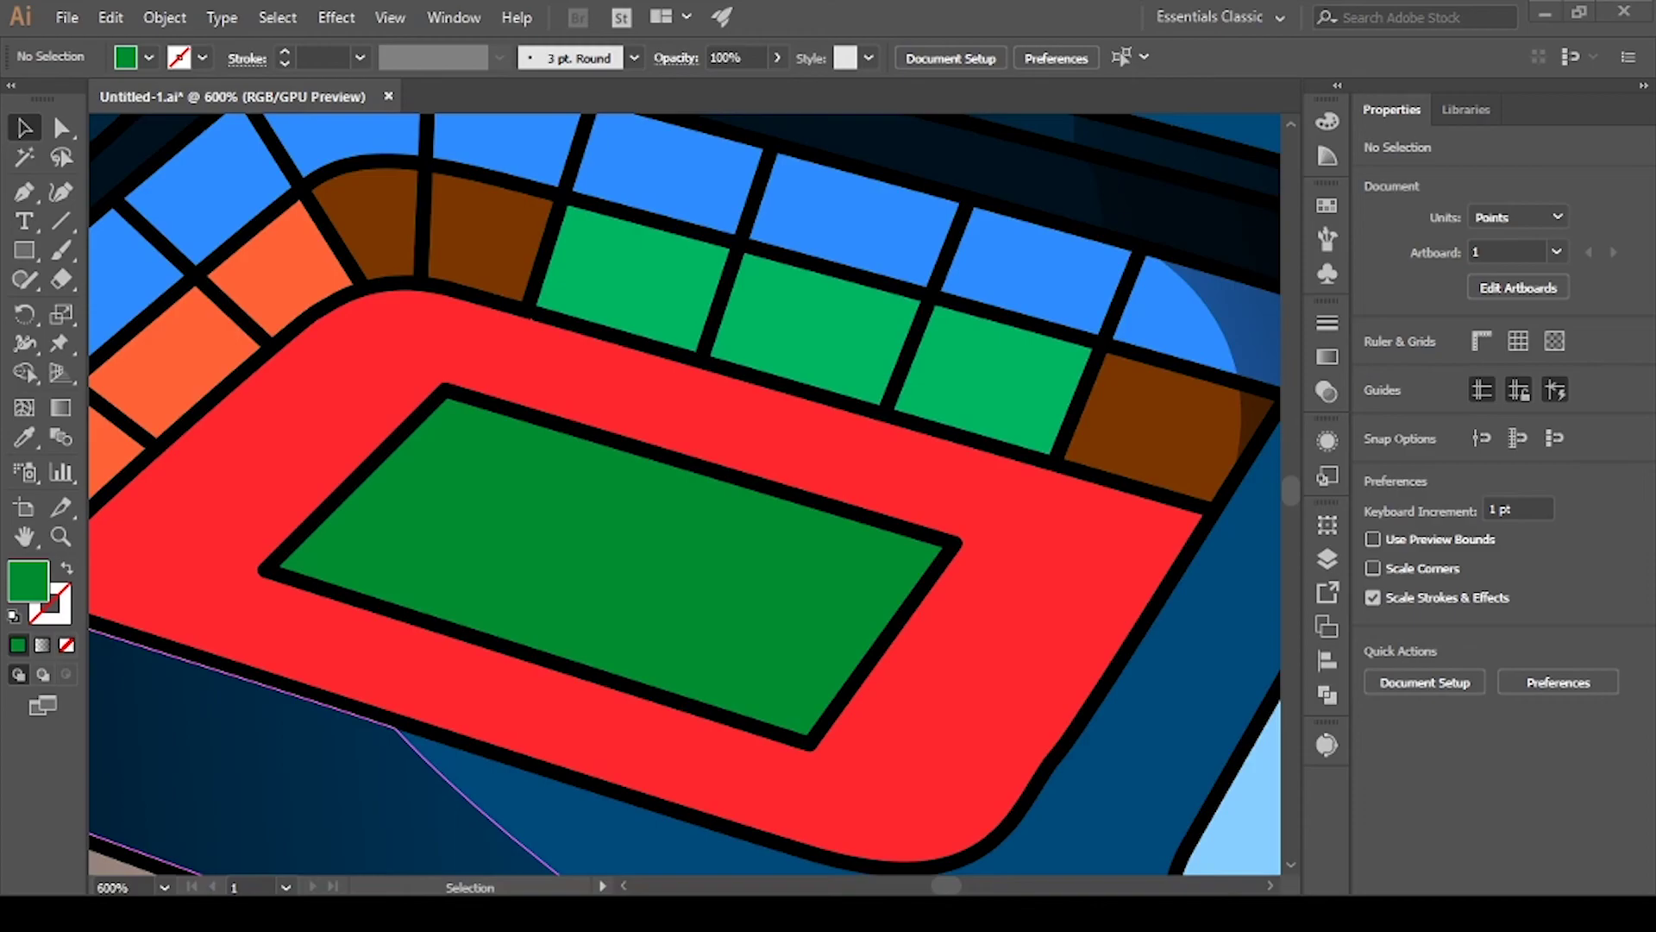
pyautogui.click(972, 702)
pyautogui.hotkey('ctrl', 'shift', 'a')
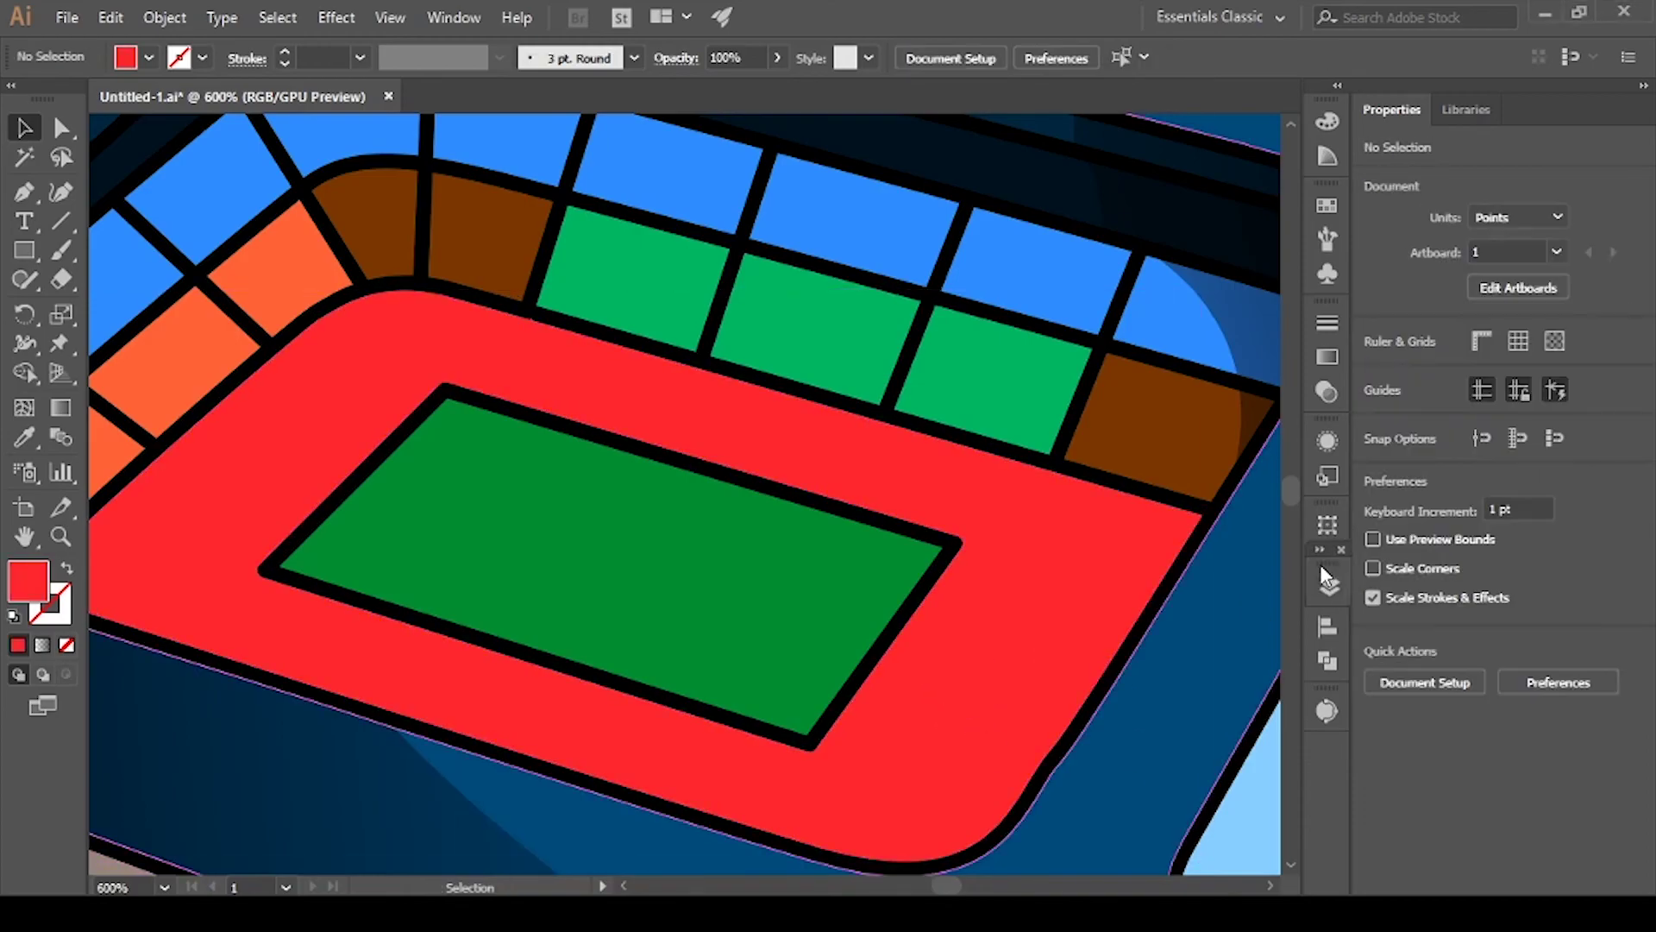
pyautogui.moveTo(918, 575); pyautogui.dragTo(876, 518)
pyautogui.scroll(1, 815, 531)
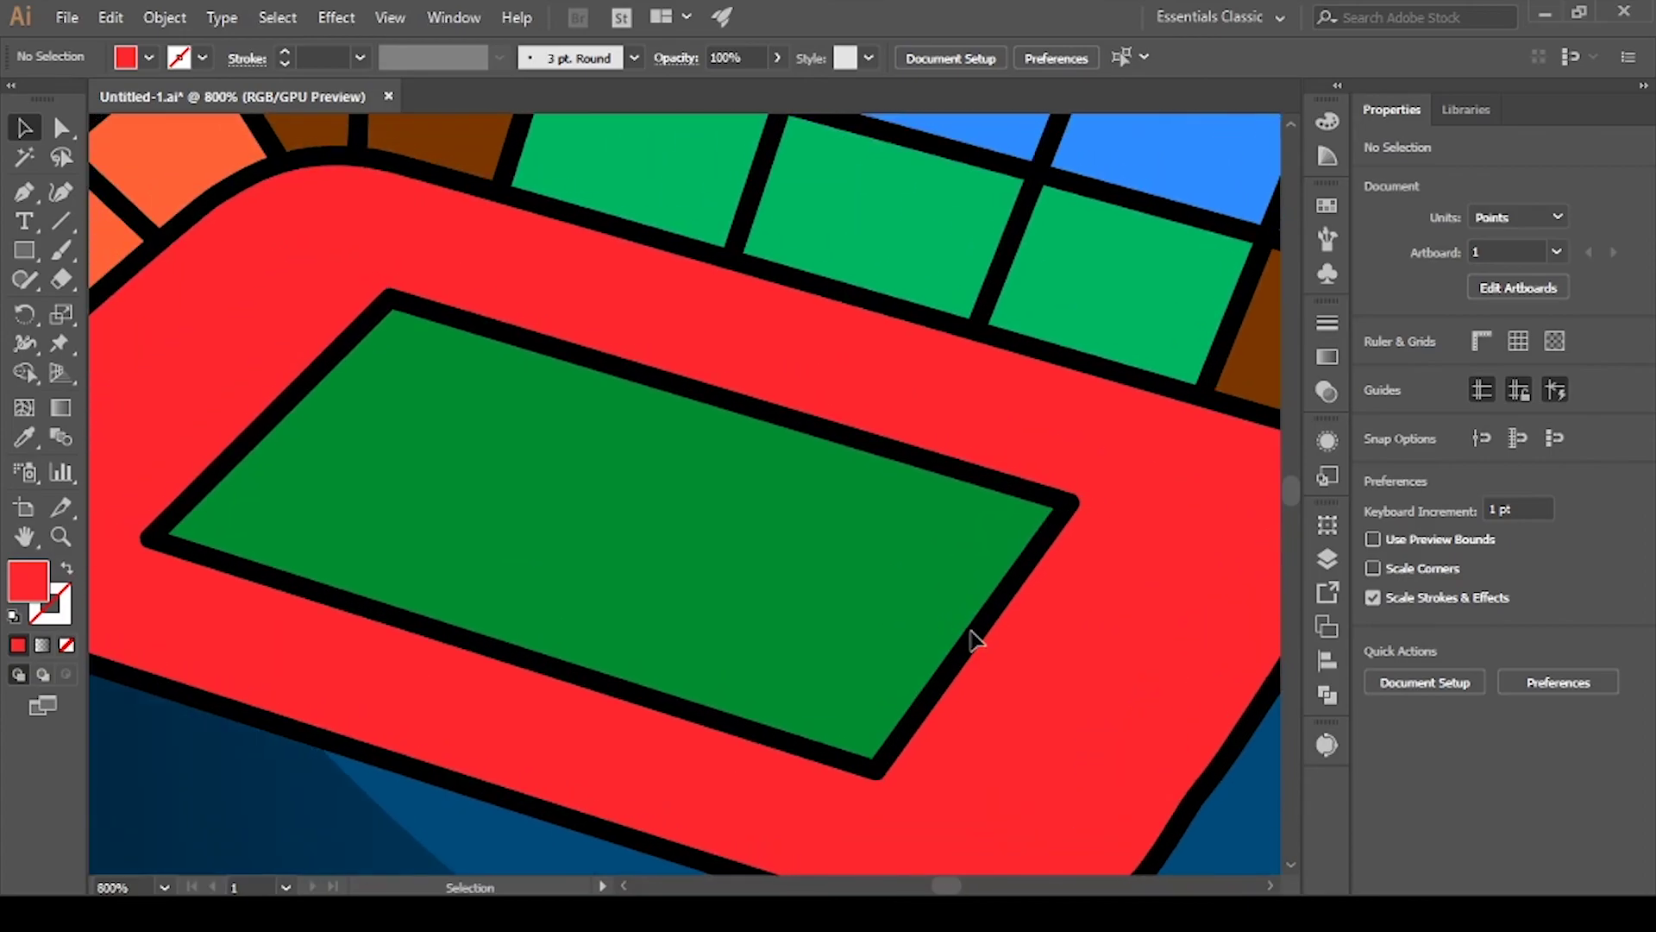
pyautogui.press('p')
pyautogui.click(997, 536)
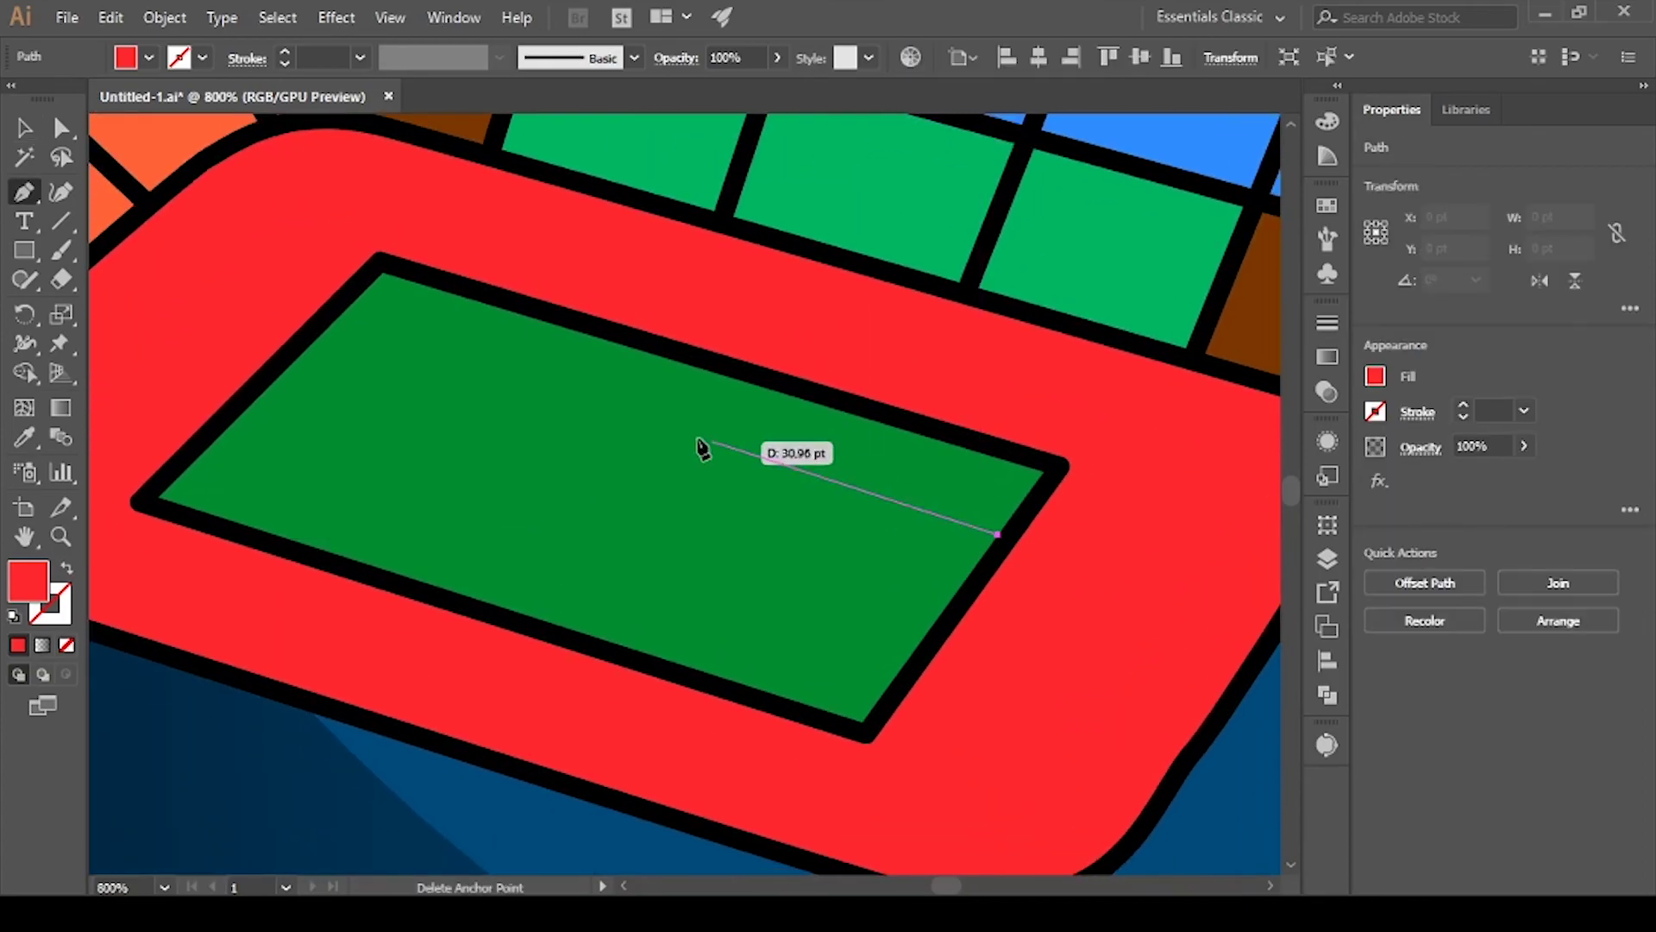
pyautogui.click(322, 333)
pyautogui.click(164, 17)
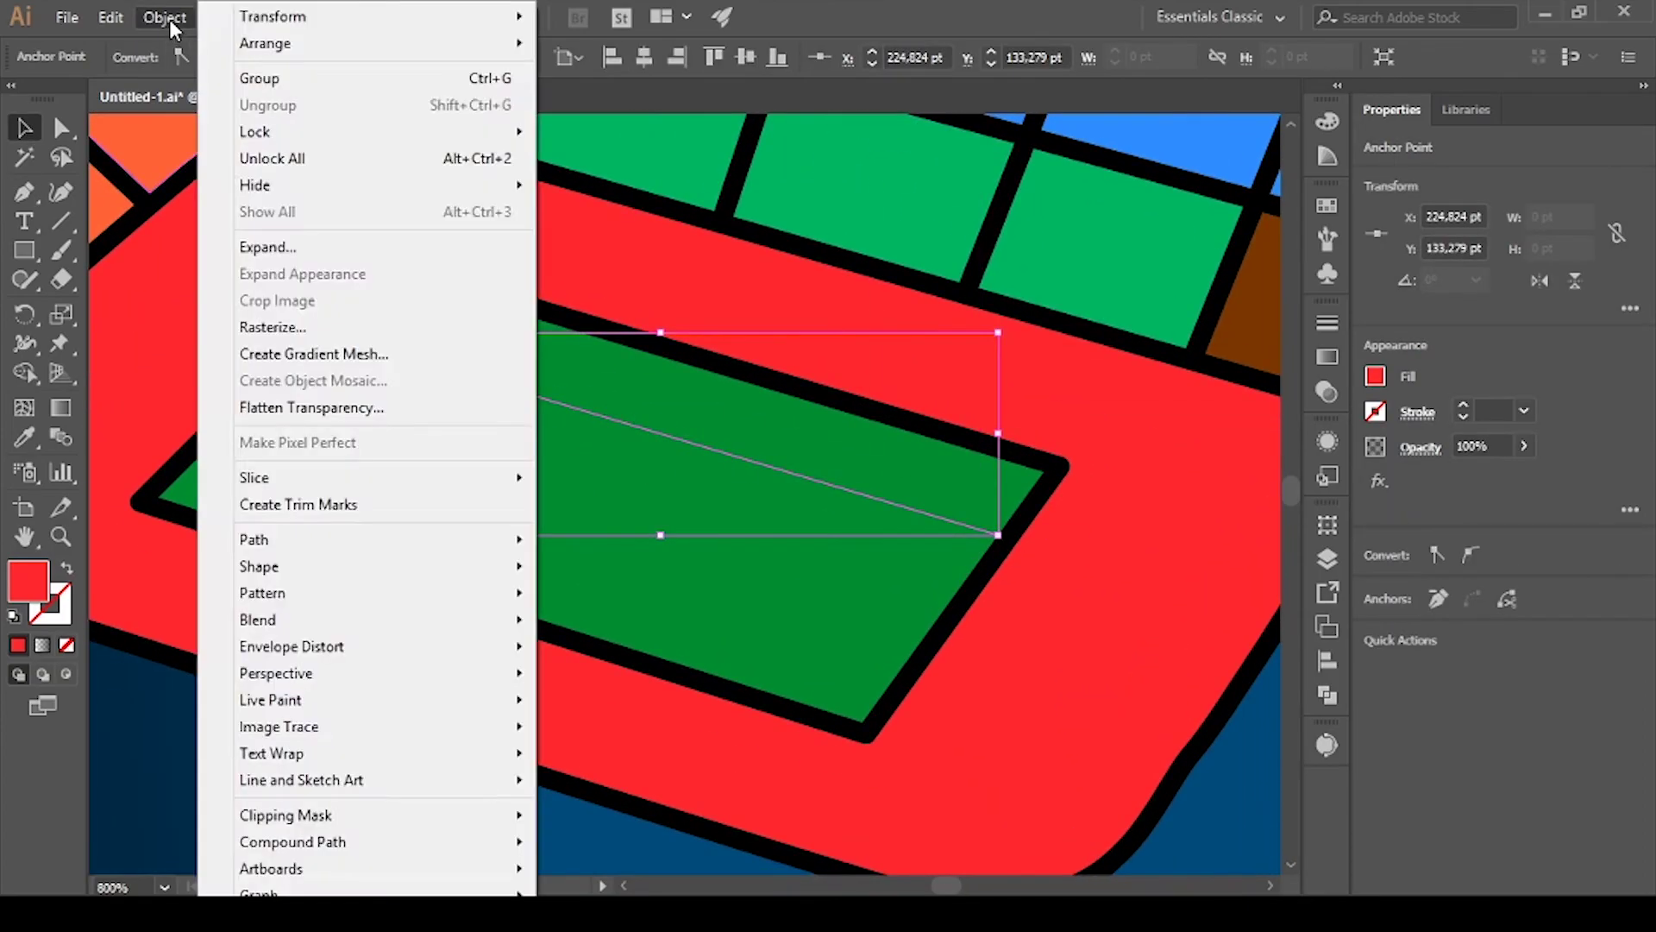
pyautogui.click(580, 412)
pyautogui.click(1056, 147)
pyautogui.hotkey('ctrl', 'shift', 'a')
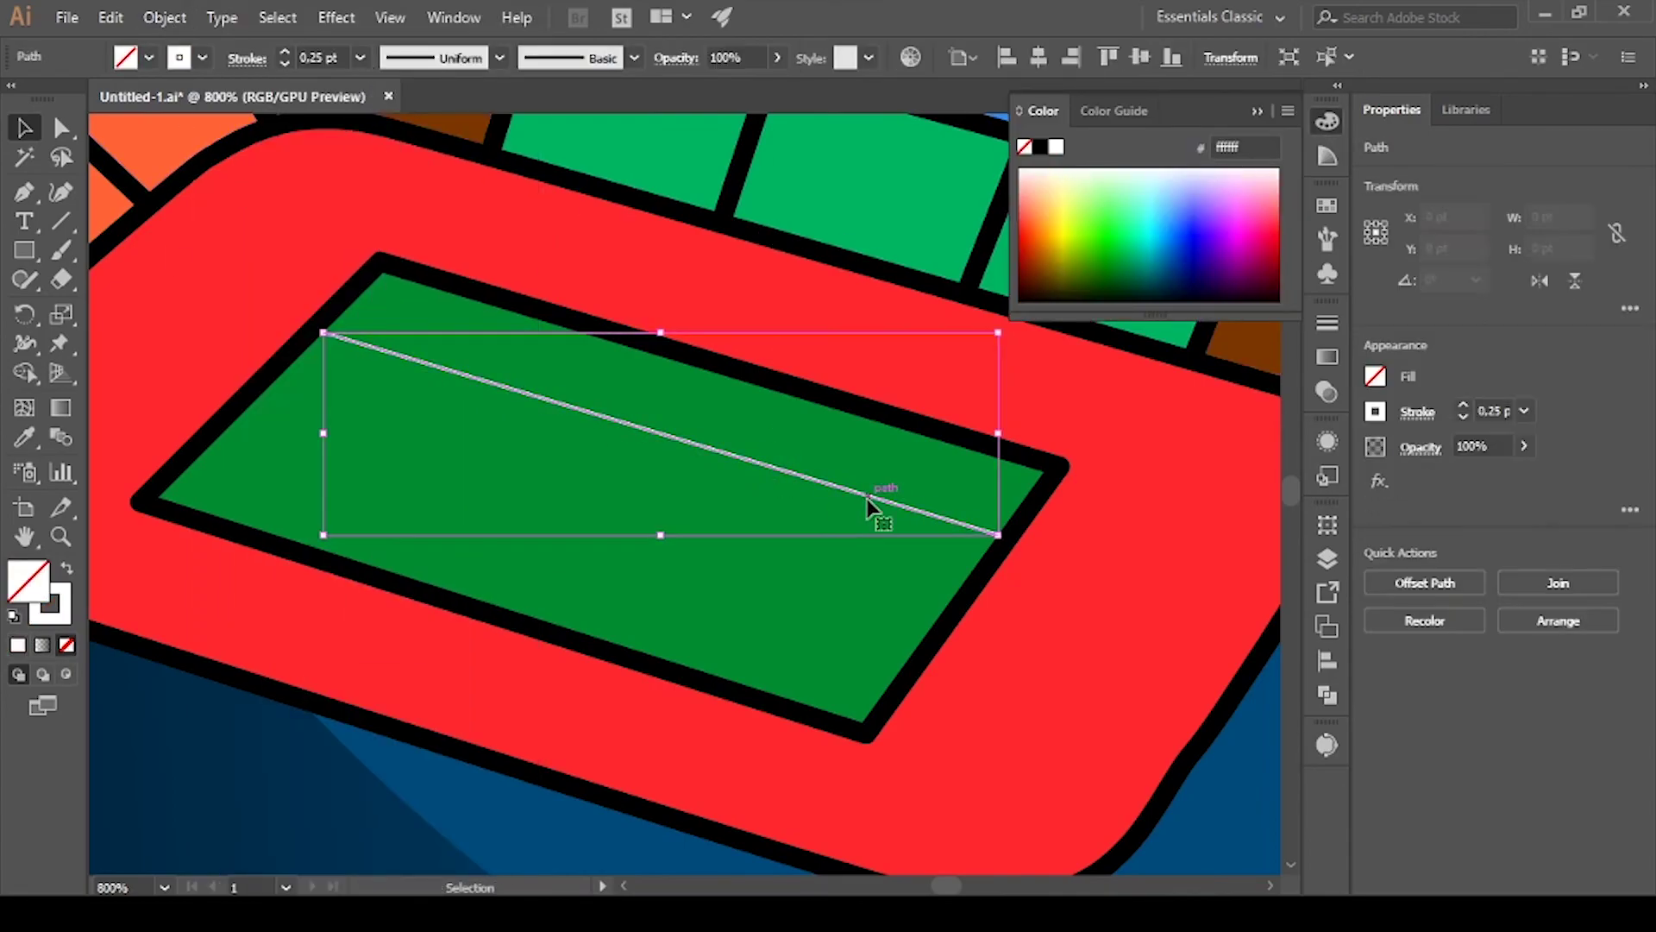
# Copy the white line lower on the pitch as the second lengthwise line
pyautogui.moveTo(877, 504); pyautogui.dragTo(805, 572)
pyautogui.press('Delete')
pyautogui.press('p')
pyautogui.click(997, 535)
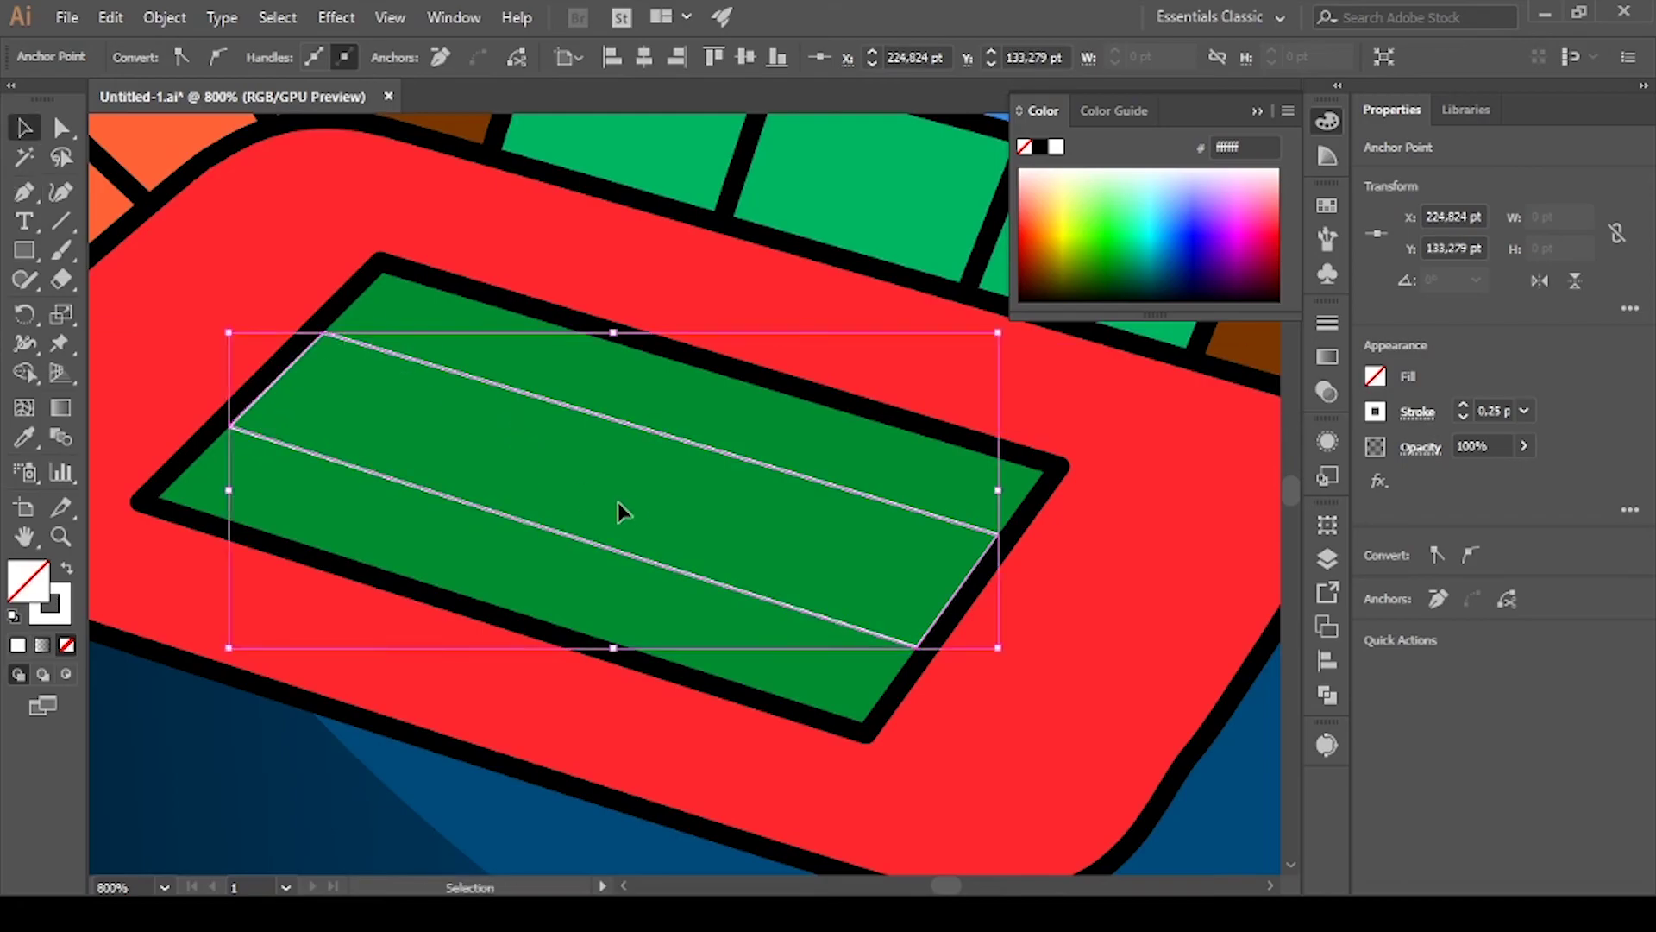
pyautogui.hotkey('ctrl', 'shift', 'a')
# Draw the centre cross line and a line along the pitch's right edge
pyautogui.press('p')
pyautogui.click(503, 603)
pyautogui.click(697, 367)
pyautogui.hotkey('ctrl', 'shift', 'a')
pyautogui.scroll(1, 857, 572)
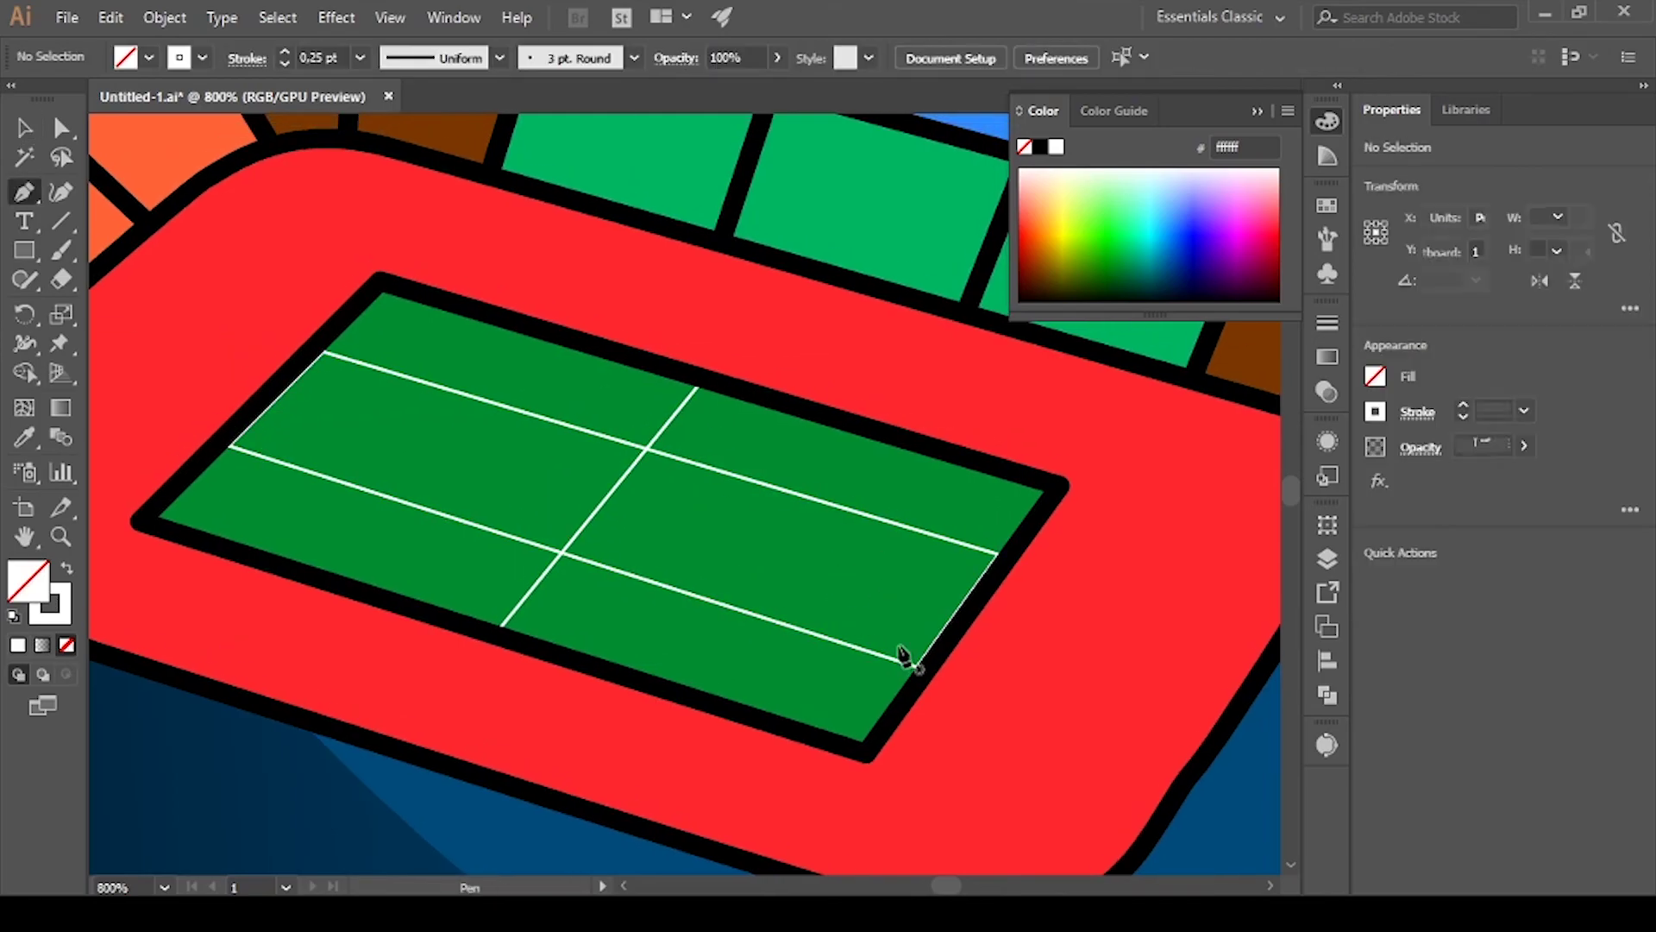
pyautogui.click(863, 742)
pyautogui.click(1043, 490)
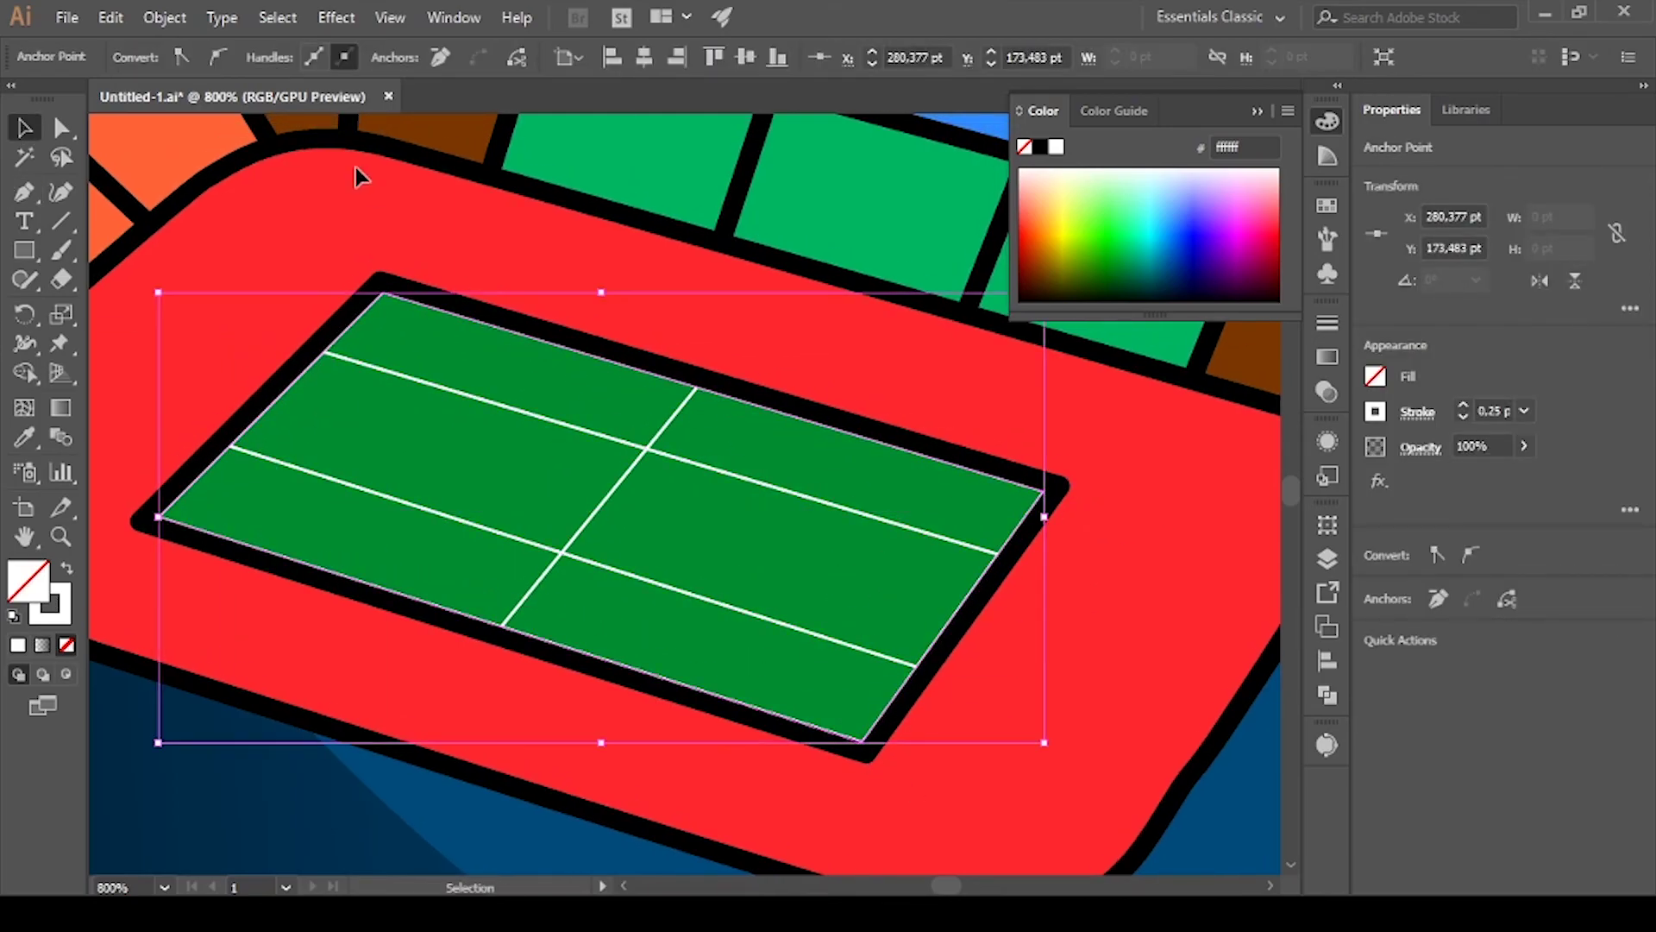
# Adjust the pitch and its inner white lines using Layers and Direct Selection
pyautogui.hotkey('ctrl', 'shift', 'a')
pyautogui.click(1326, 559)
pyautogui.click(1264, 576)
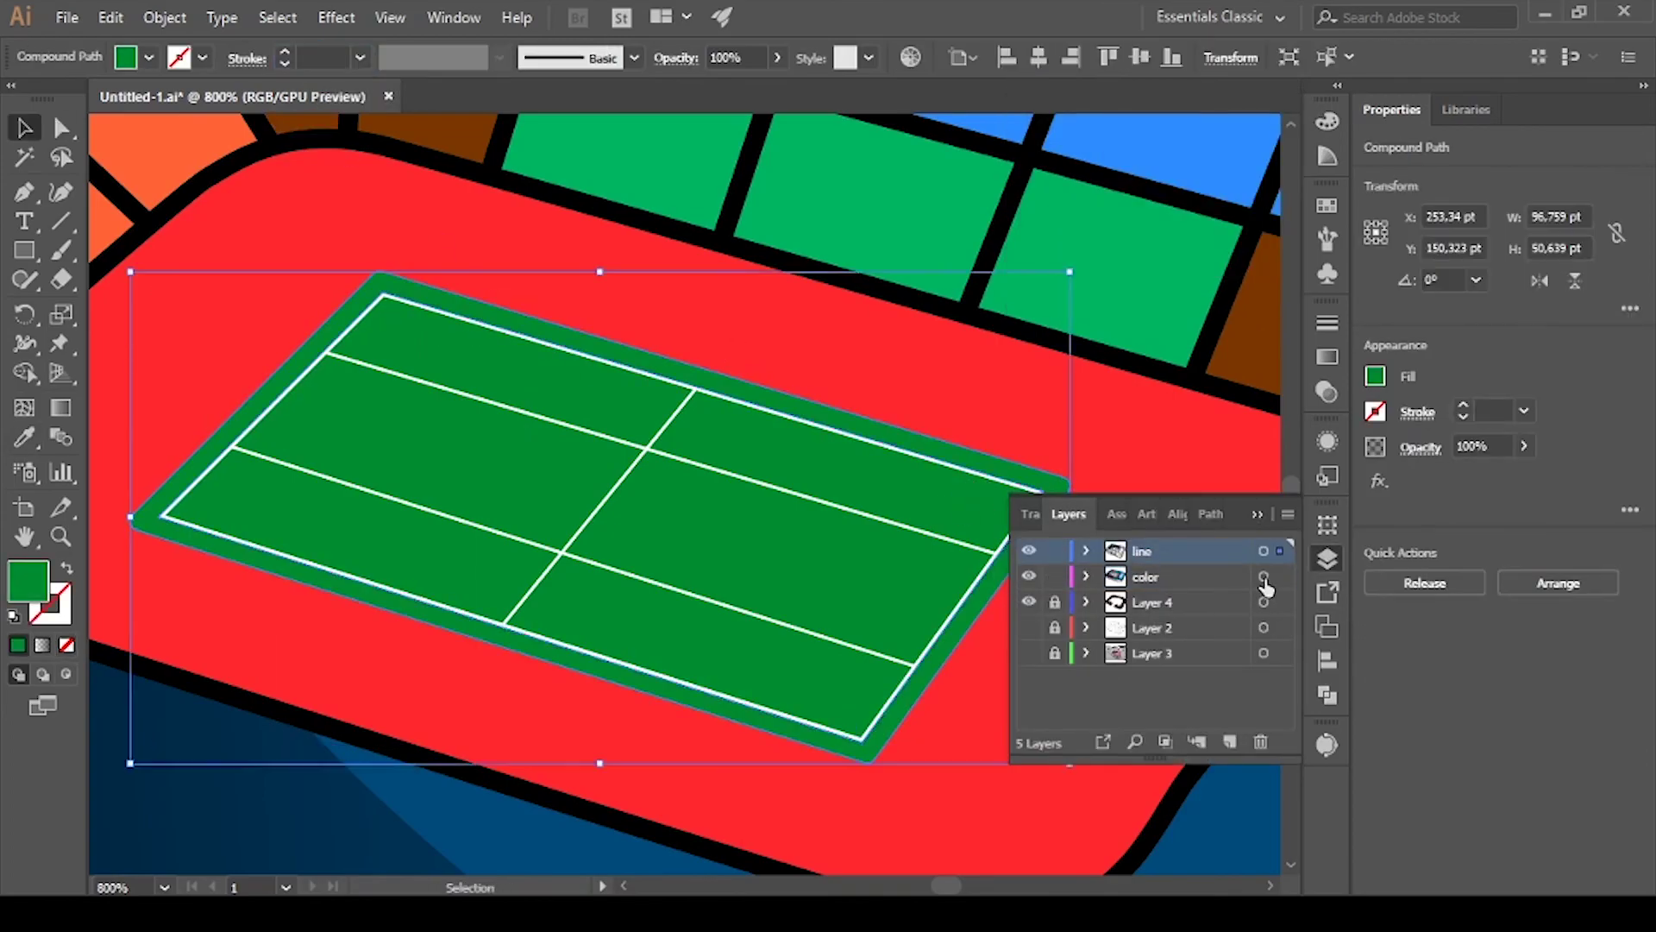
pyautogui.click(1052, 466)
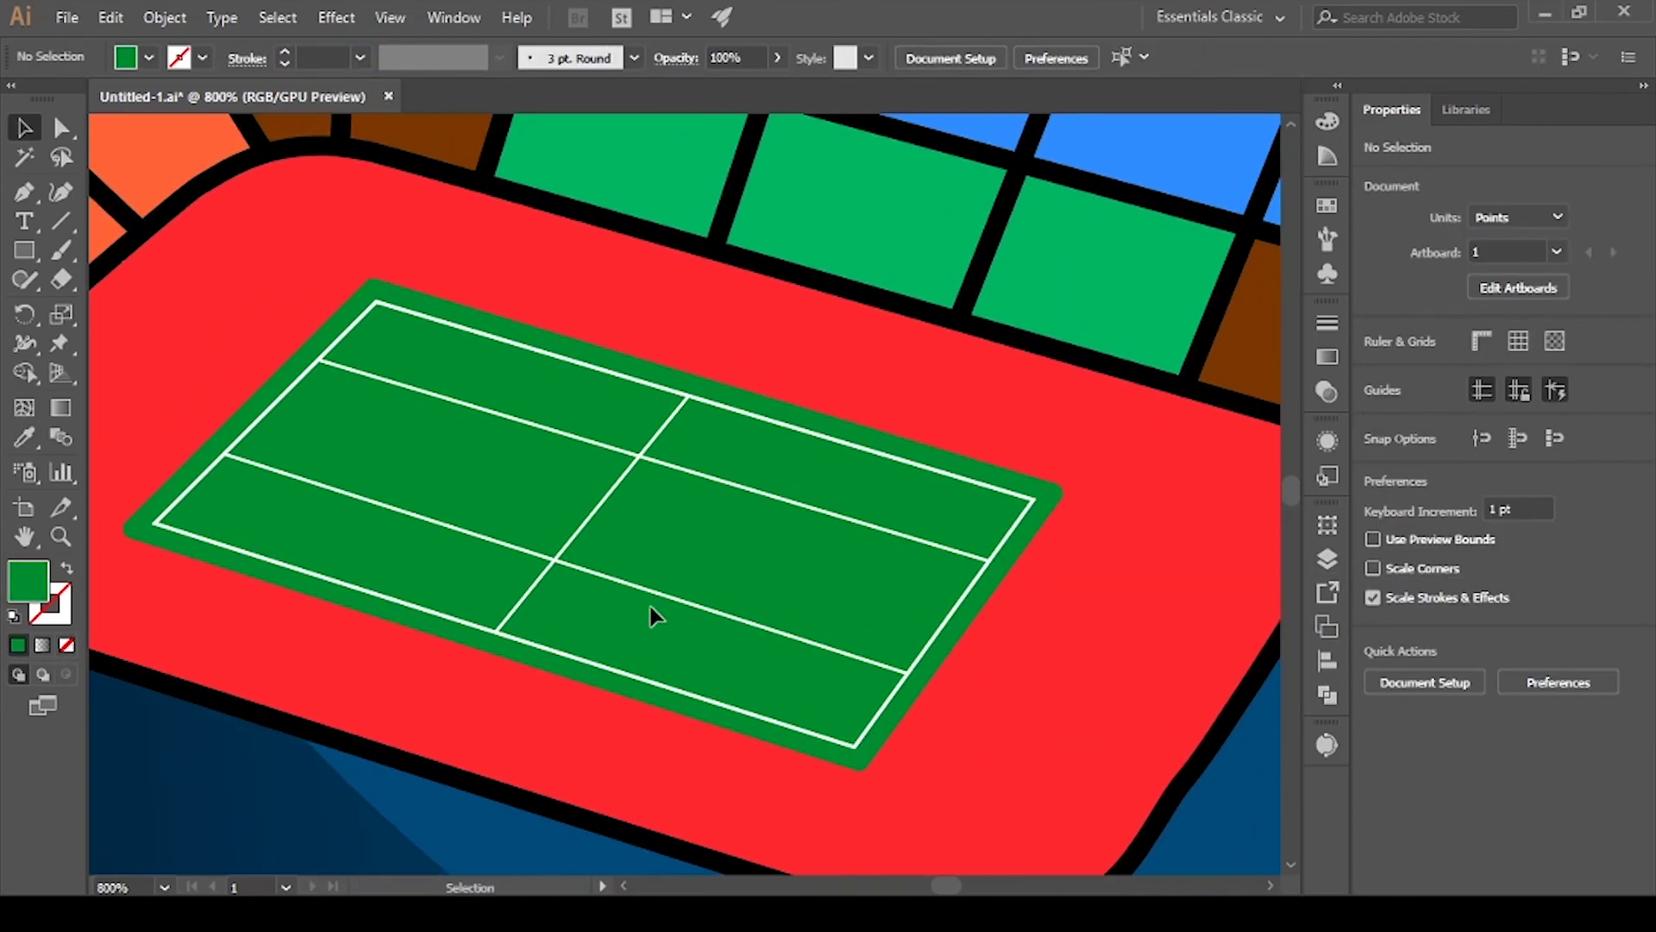
pyautogui.press('a')
pyautogui.click(656, 593)
# Draw the white penalty box on the right end line
pyautogui.moveTo(629, 624); pyautogui.dragTo(654, 592)
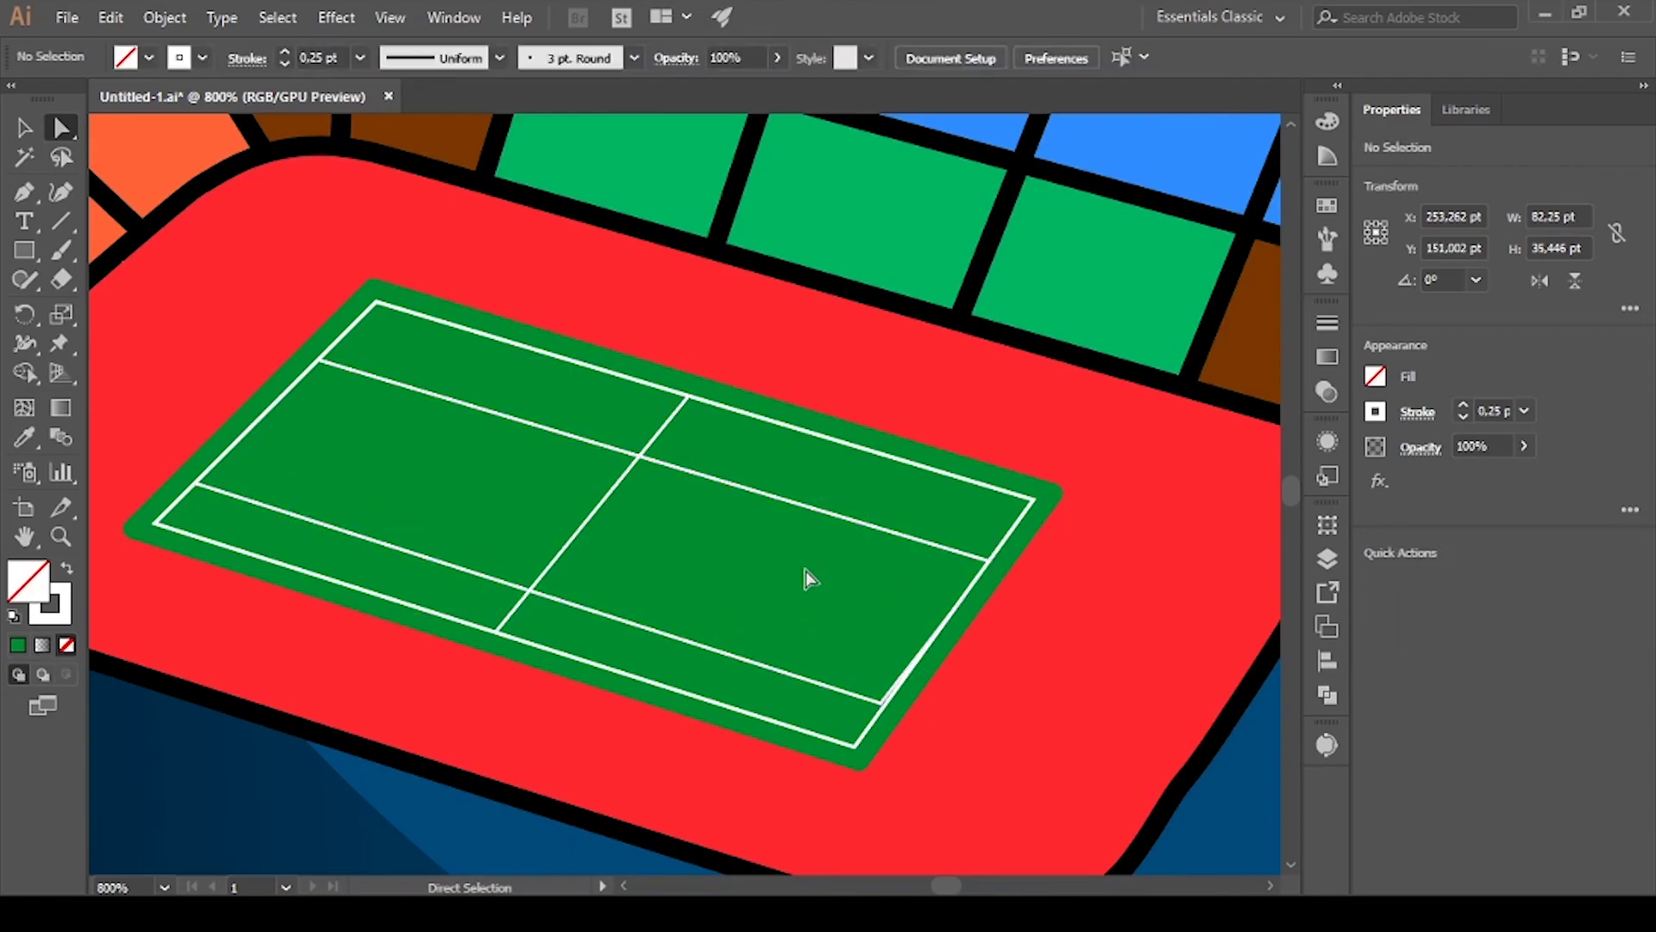
pyautogui.hotkey('ctrl', 'shift', 'a')
pyautogui.keyDown('alt'); pyautogui.scroll(2, 410, 547); pyautogui.keyUp('alt')
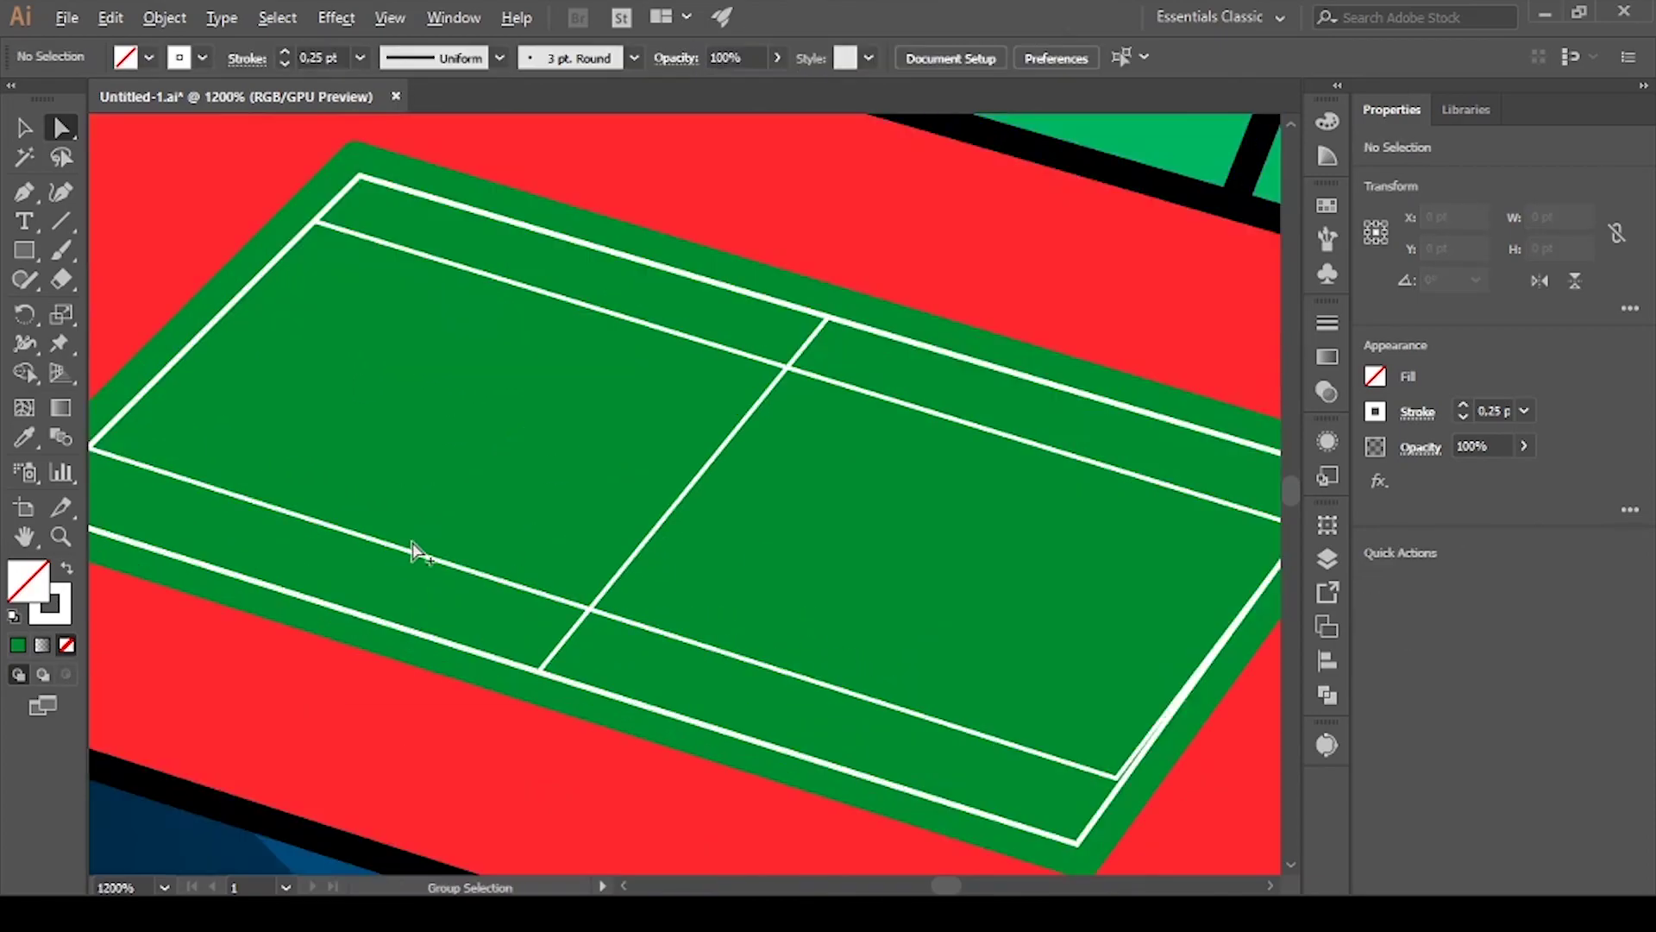
pyautogui.moveTo(1017, 702)
pyautogui.mouseDown()
pyautogui.moveTo(1124, 709)
pyautogui.moveTo(949, 716)
pyautogui.moveTo(914, 685)
pyautogui.mouseUp()
pyautogui.click(857, 720)
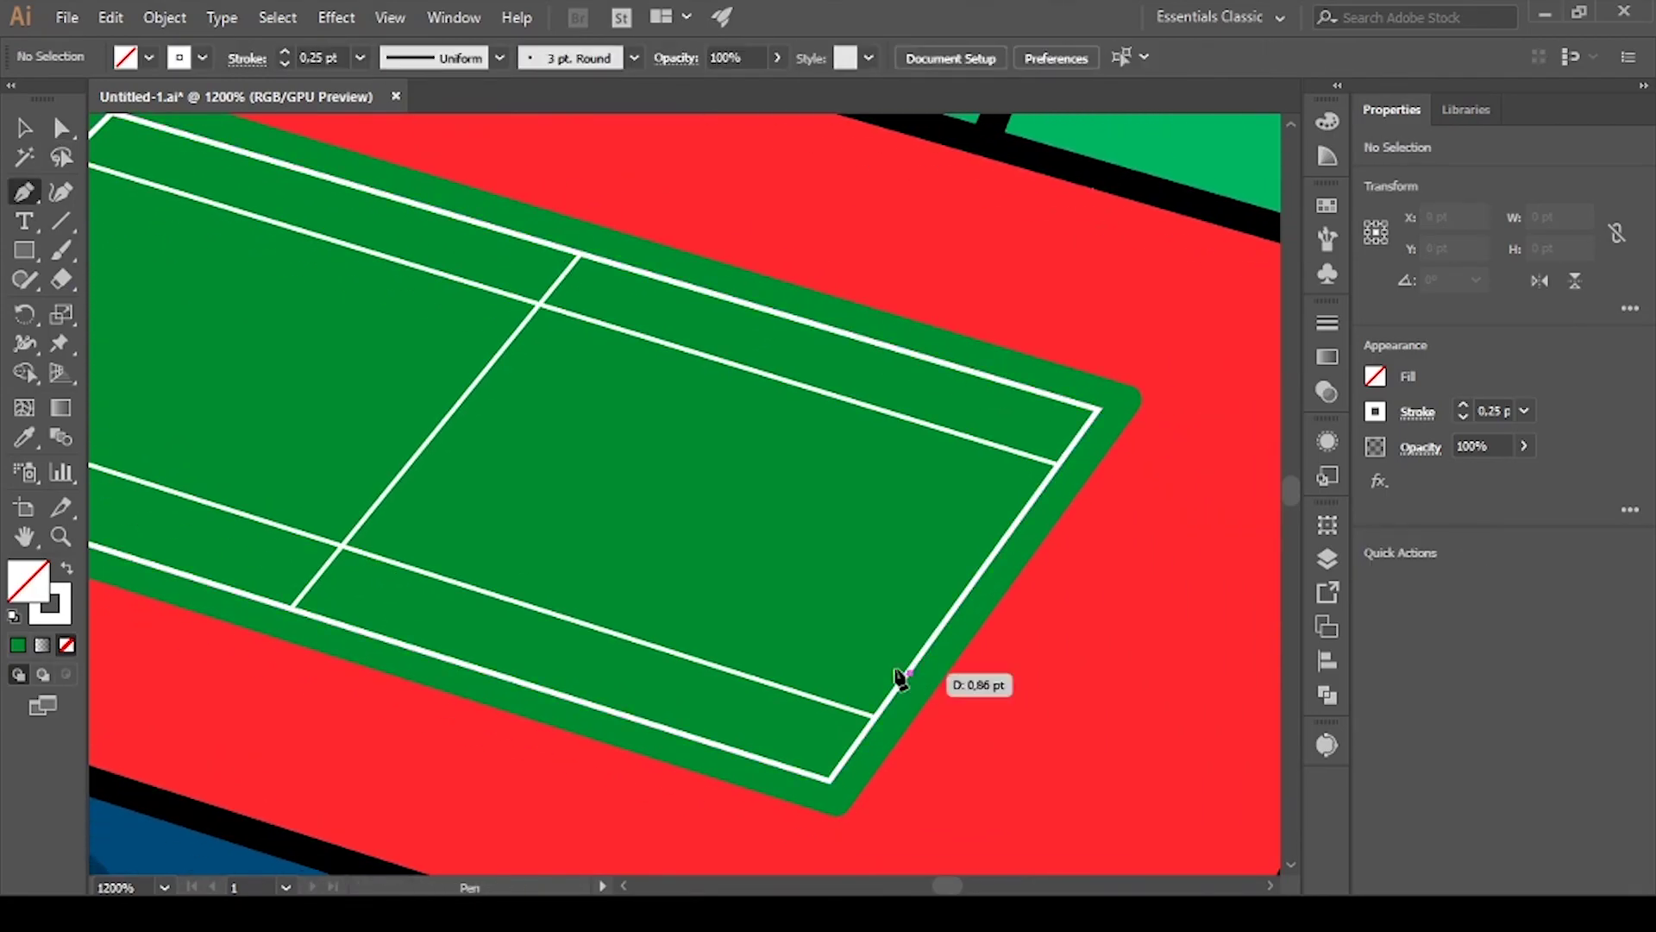
pyautogui.click(899, 673)
pyautogui.click(807, 640)
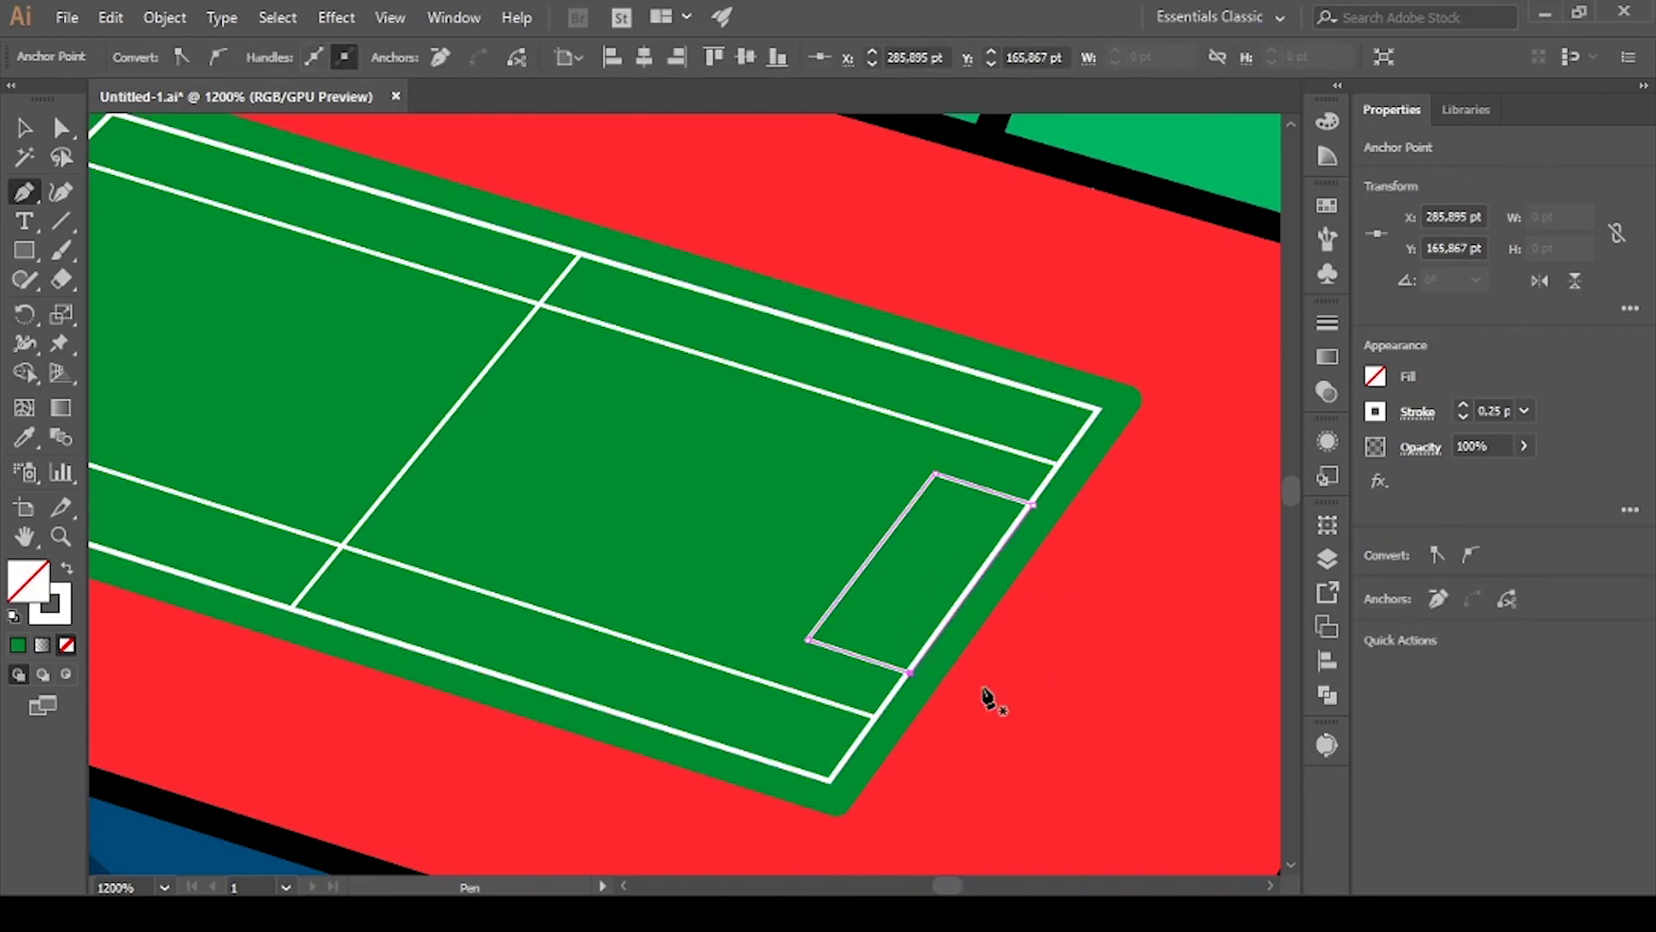
pyautogui.press('Escape')
# Draw the three-sided penalty box at the left end of the pitch
pyautogui.moveTo(954, 629); pyautogui.dragTo(1021, 708)
pyautogui.click(765, 739)
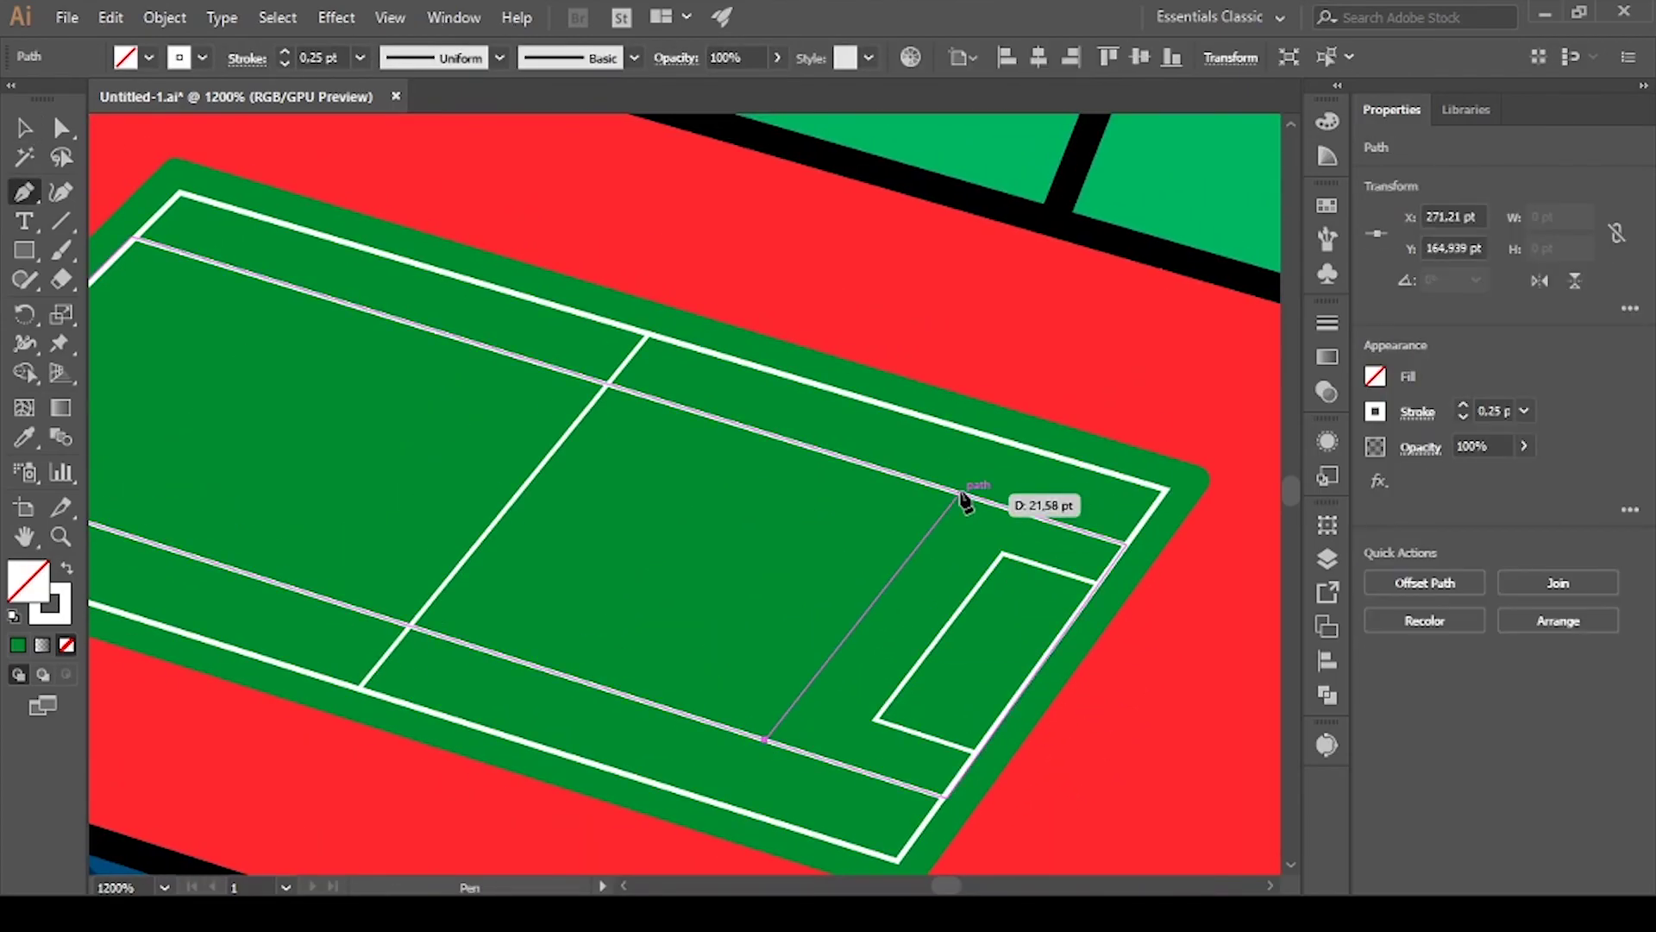
pyautogui.click(965, 498)
pyautogui.moveTo(287, 436); pyautogui.dragTo(595, 507)
pyautogui.click(277, 573)
pyautogui.click(491, 344)
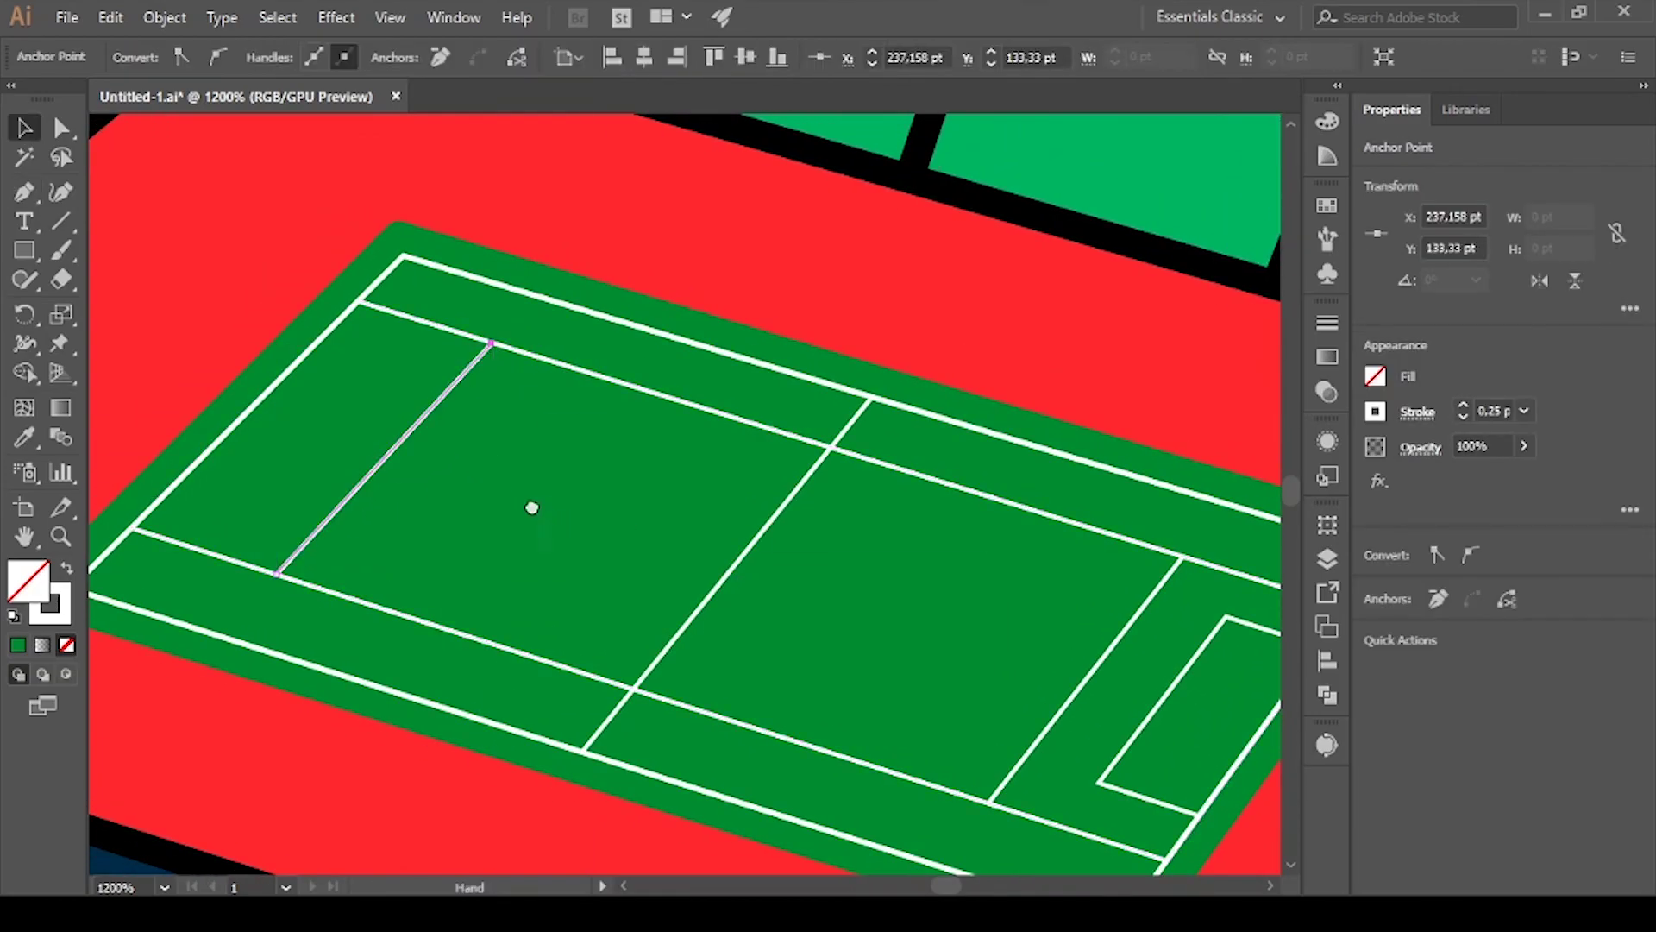
pyautogui.hotkey('ctrl', 'shift', 'a')
pyautogui.press('p')
pyautogui.click(474, 325)
pyautogui.moveTo(473, 325); pyautogui.dragTo(563, 332)
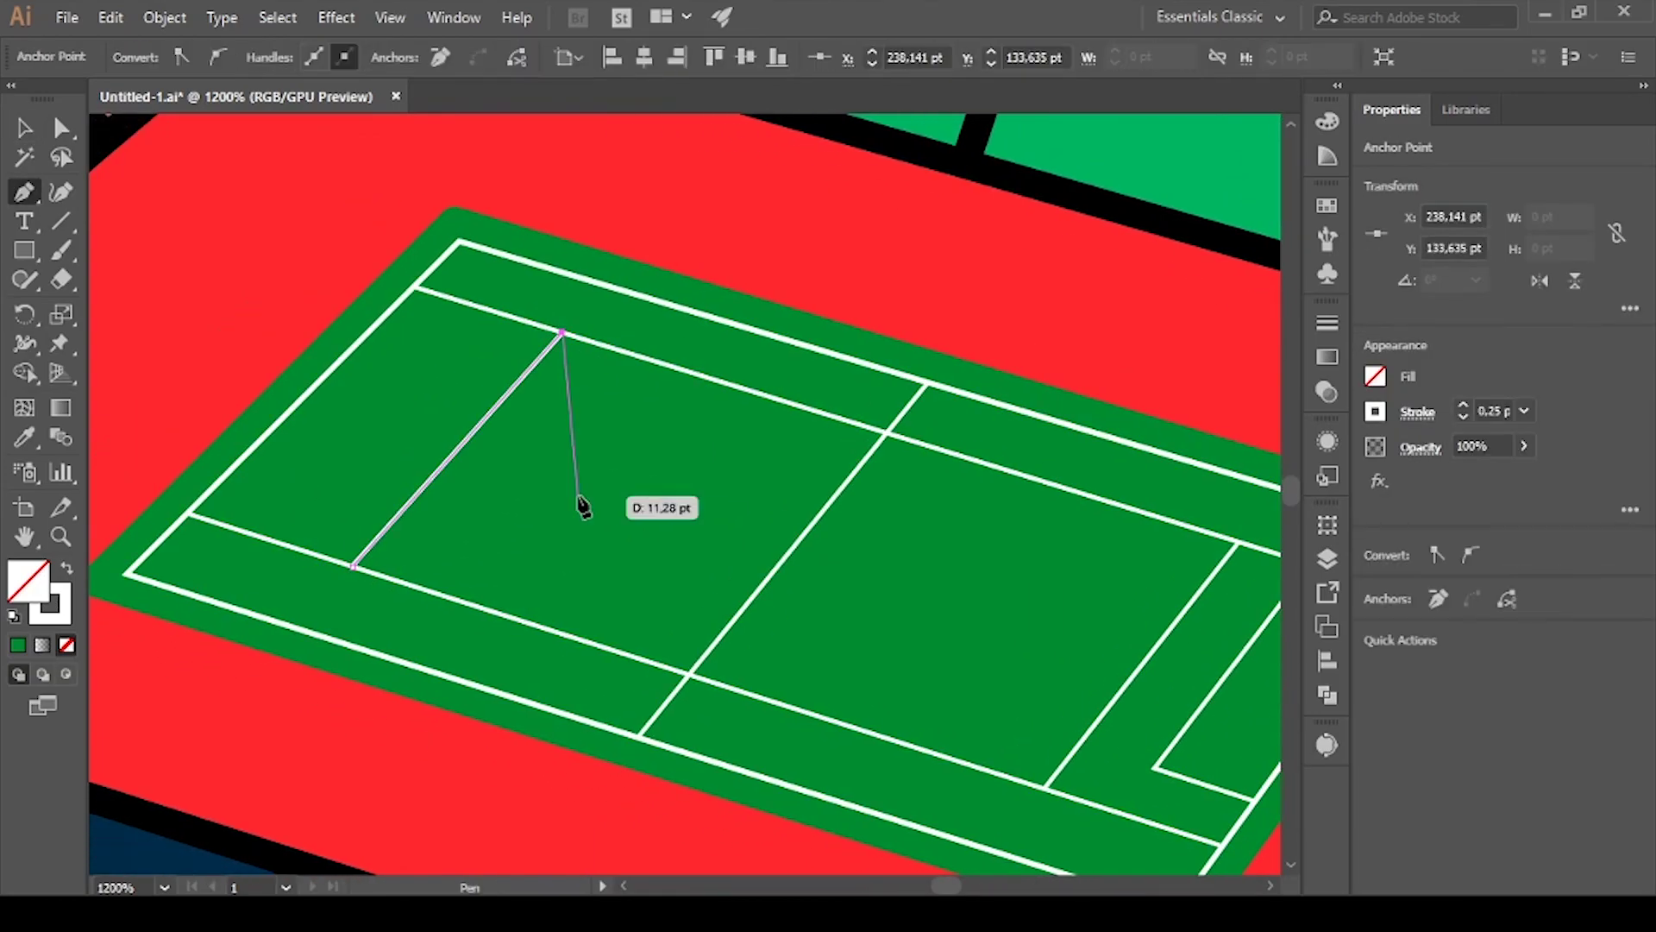
pyautogui.press('v')
# Move the left penalty box onto the end line and stretch its left corner outward
pyautogui.moveTo(640, 476); pyautogui.dragTo(407, 521)
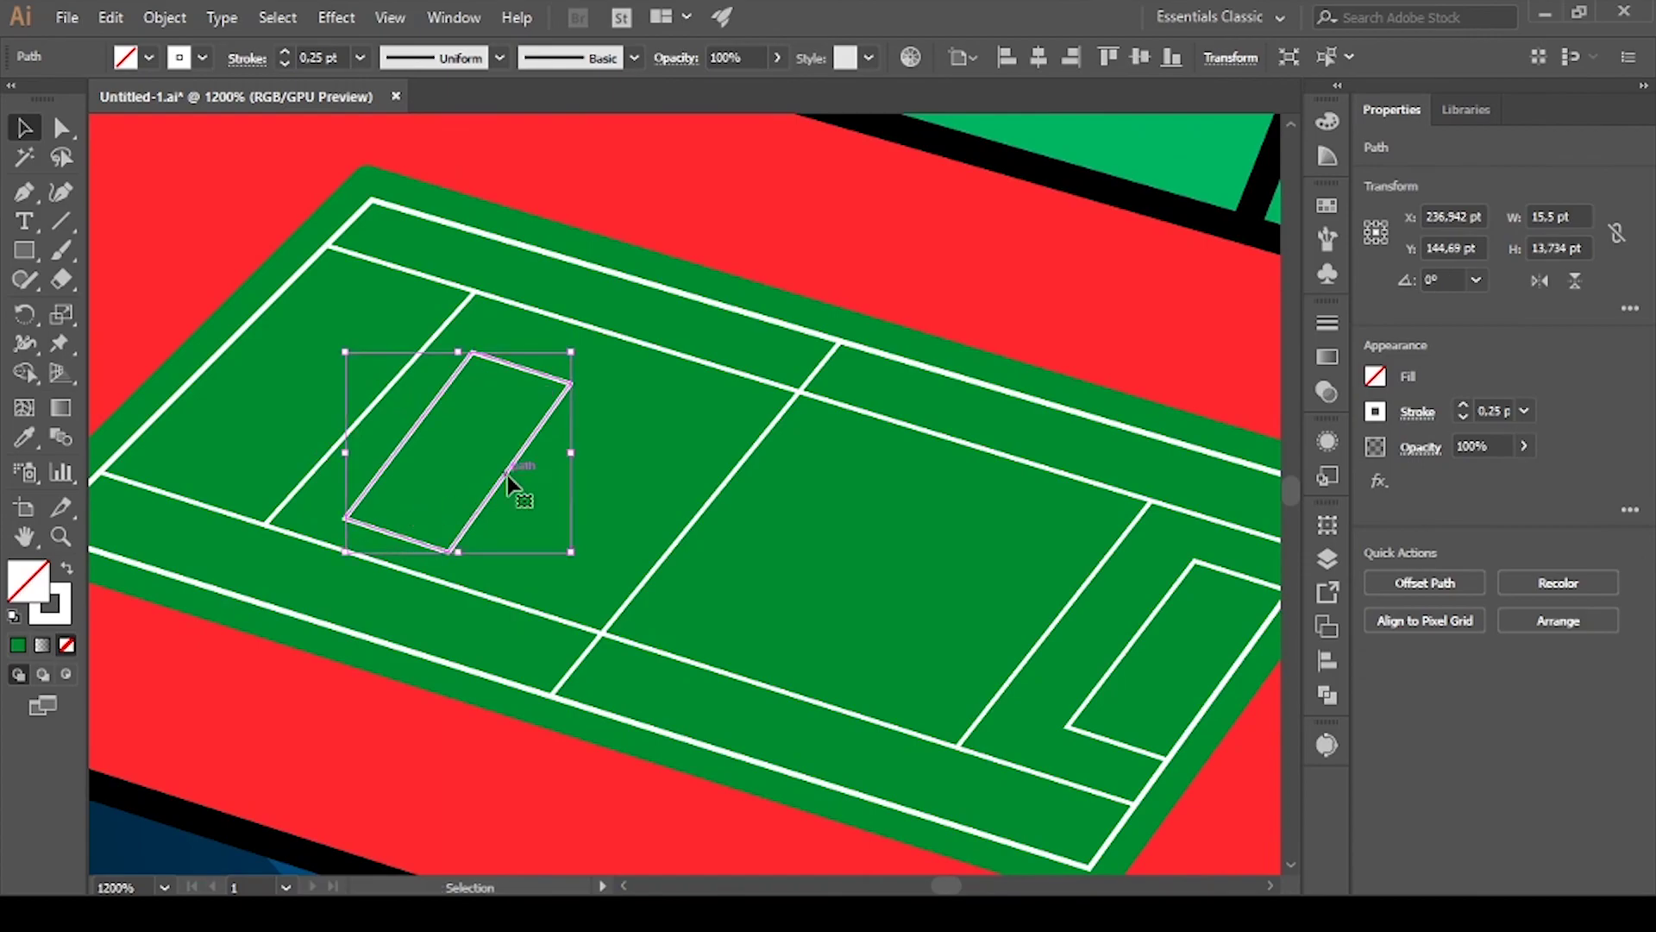
pyautogui.scroll(1, 469, 434)
pyautogui.press('a')
pyautogui.moveTo(304, 537); pyautogui.dragTo(262, 515)
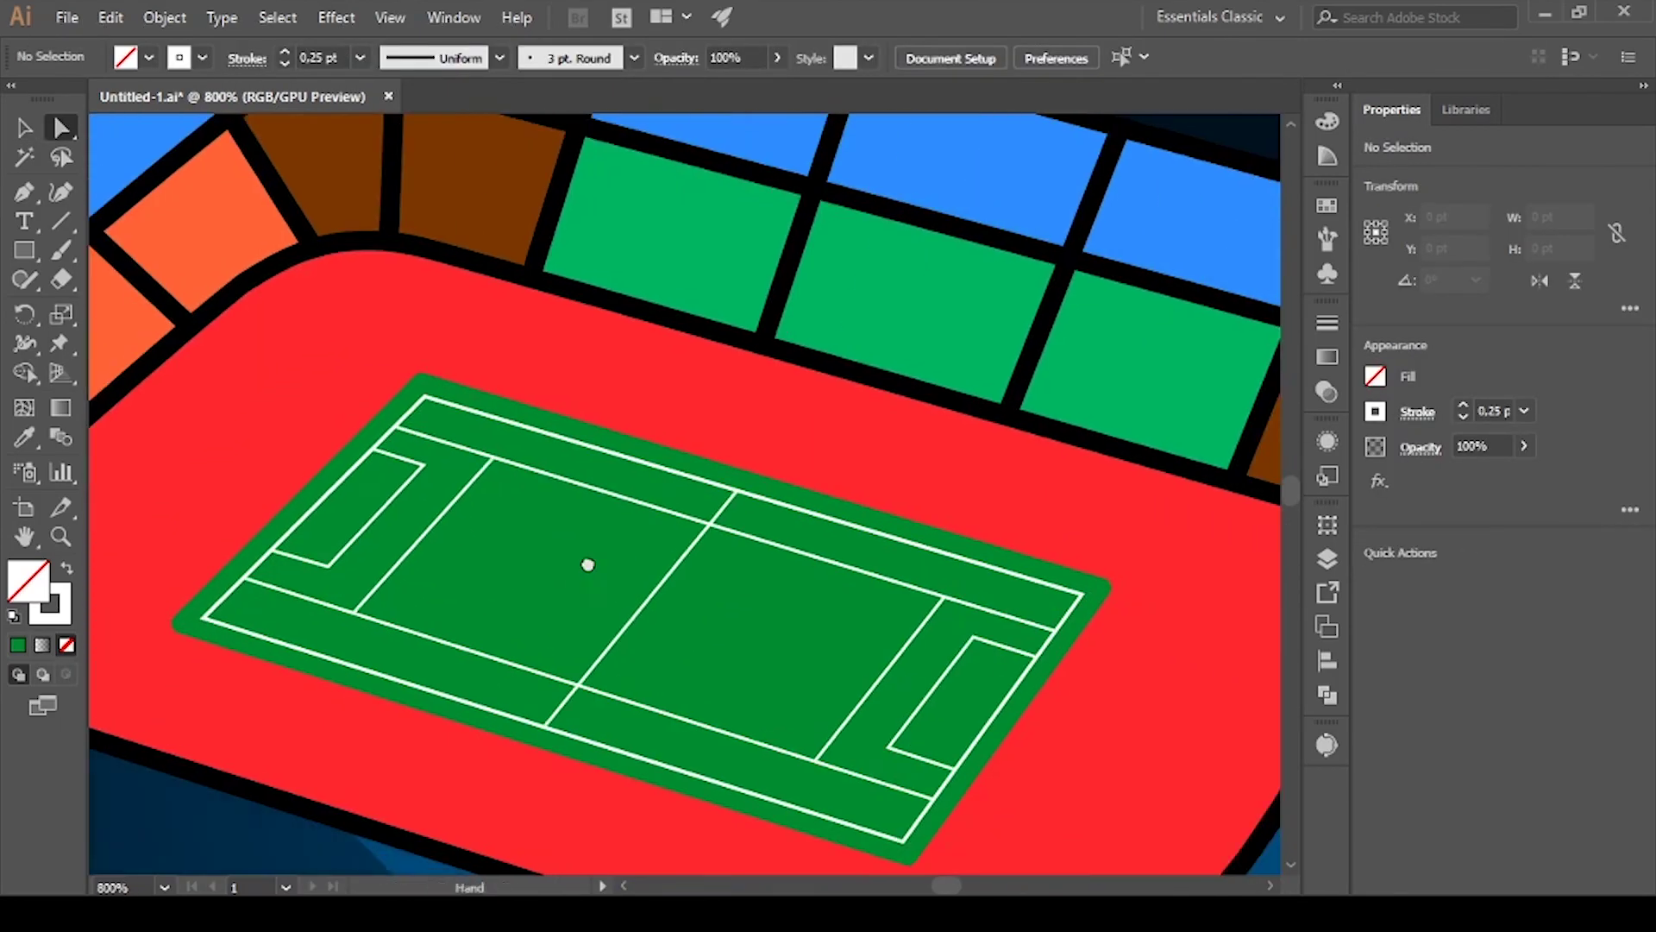
pyautogui.scroll(1, 588, 564)
pyautogui.scroll(-1, 676, 550)
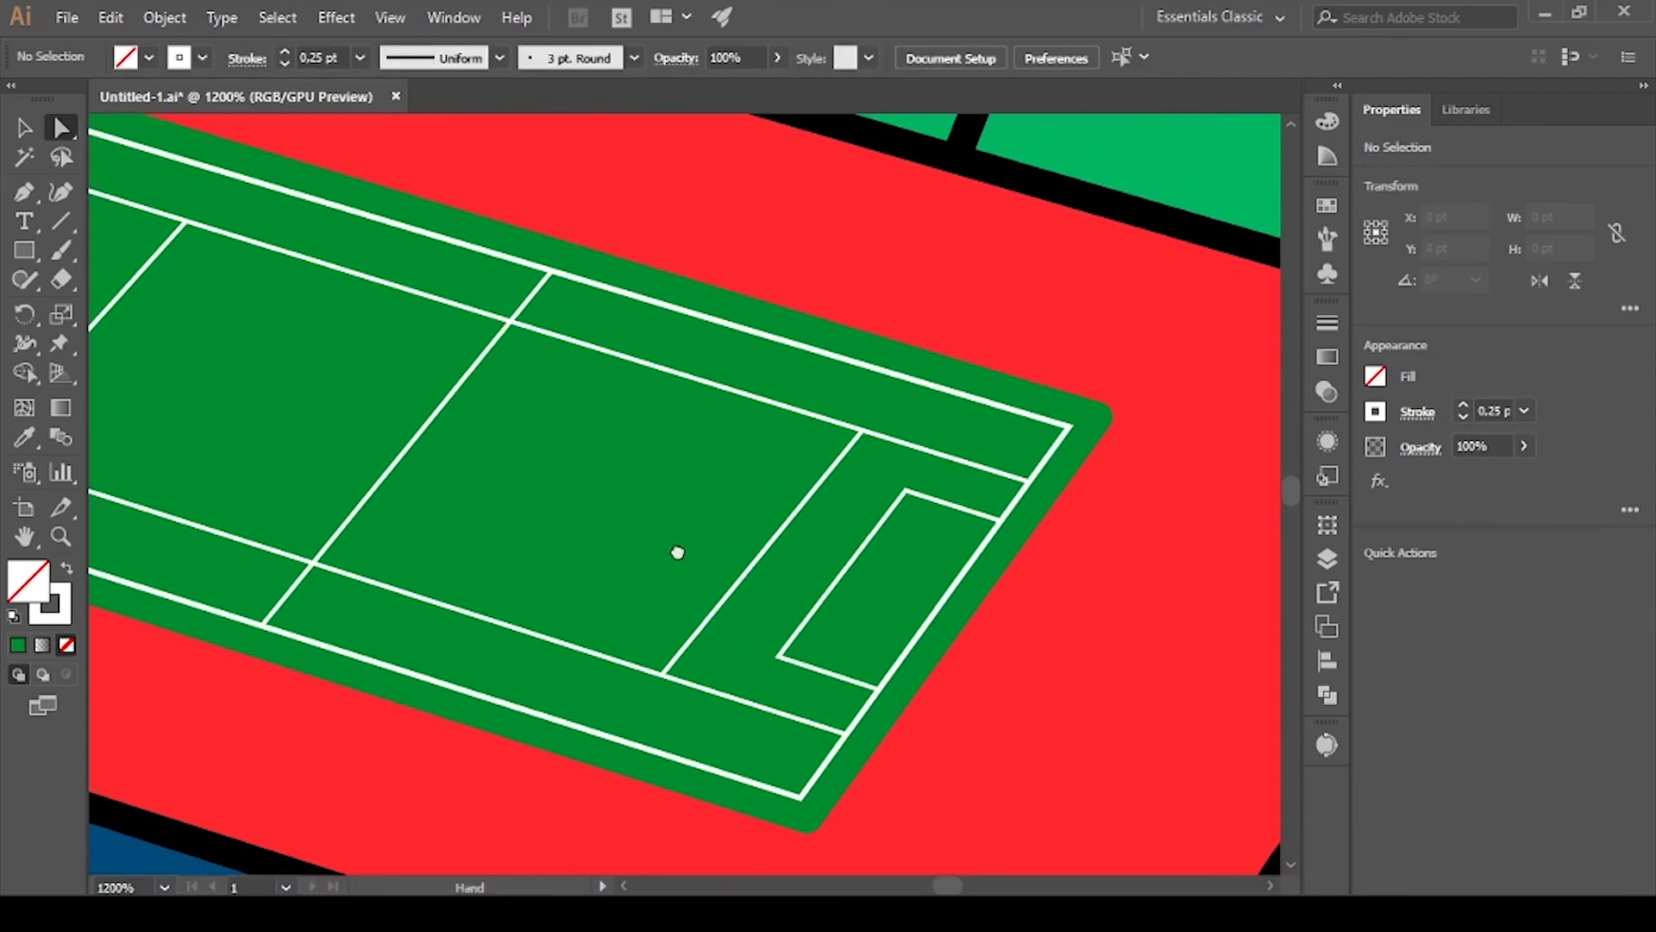
pyautogui.scroll(-1, 669, 581)
pyautogui.scroll(2, 131, 359)
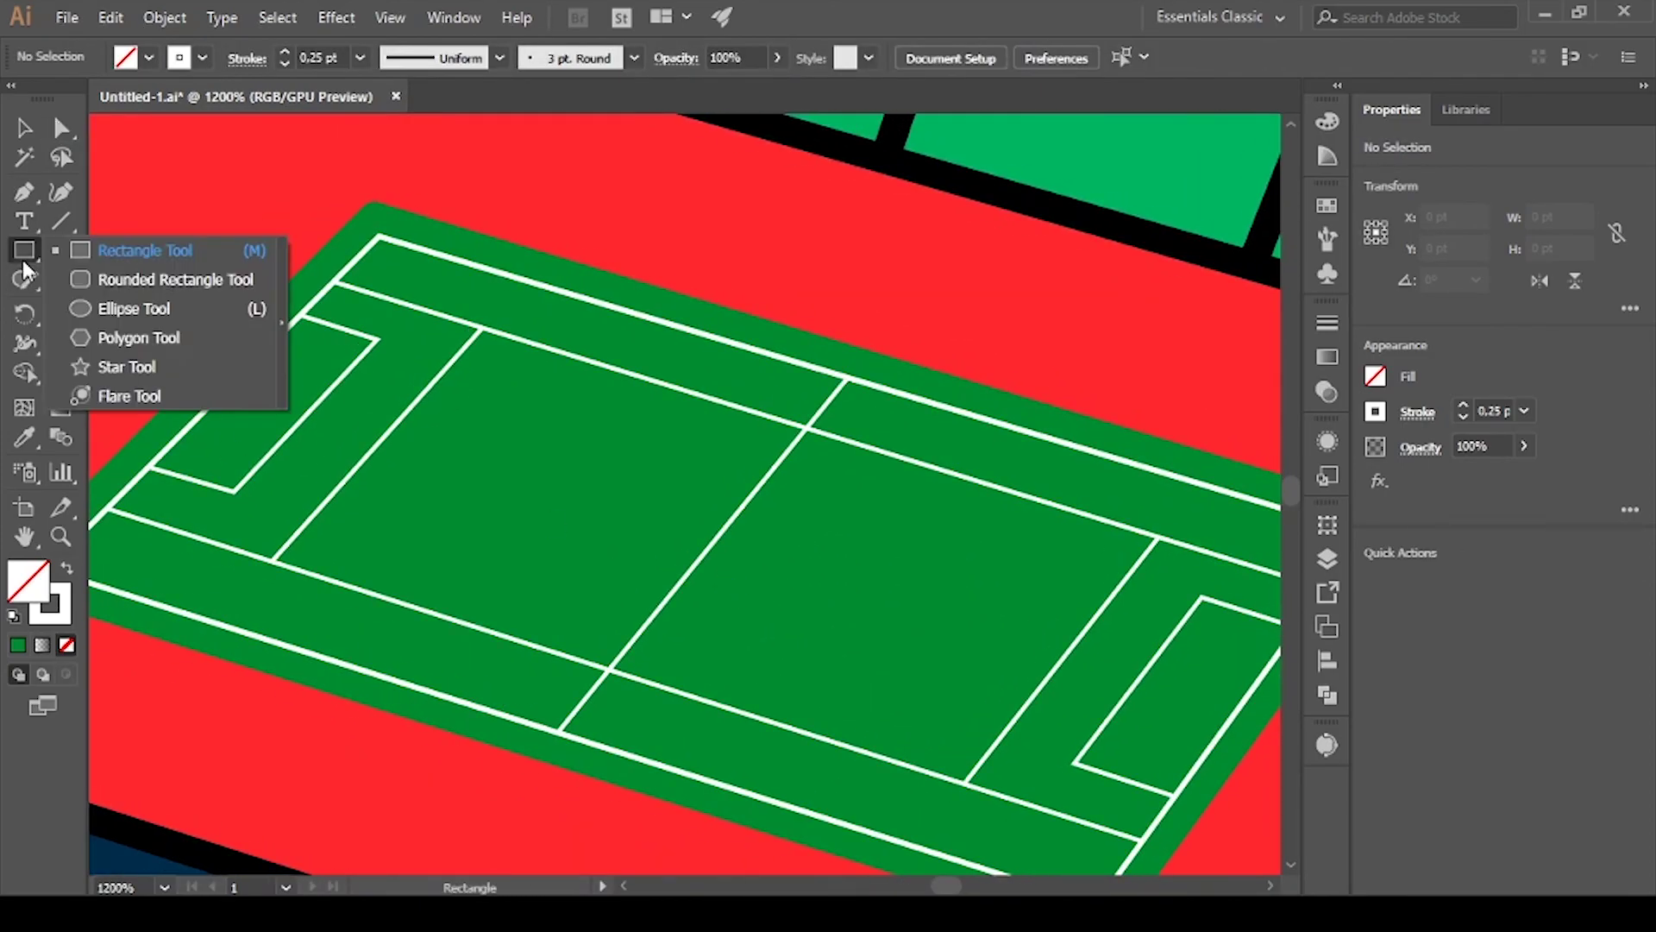
# Draw an ellipse and place it on the halfway line as the centre circle
pyautogui.moveTo(24, 250); pyautogui.dragTo(130, 307)
pyautogui.moveTo(598, 483)
pyautogui.mouseDown()
pyautogui.moveTo(792, 569)
pyautogui.moveTo(786, 582)
pyautogui.mouseUp()
pyautogui.press('v')
pyautogui.scroll(2, 823, 565)
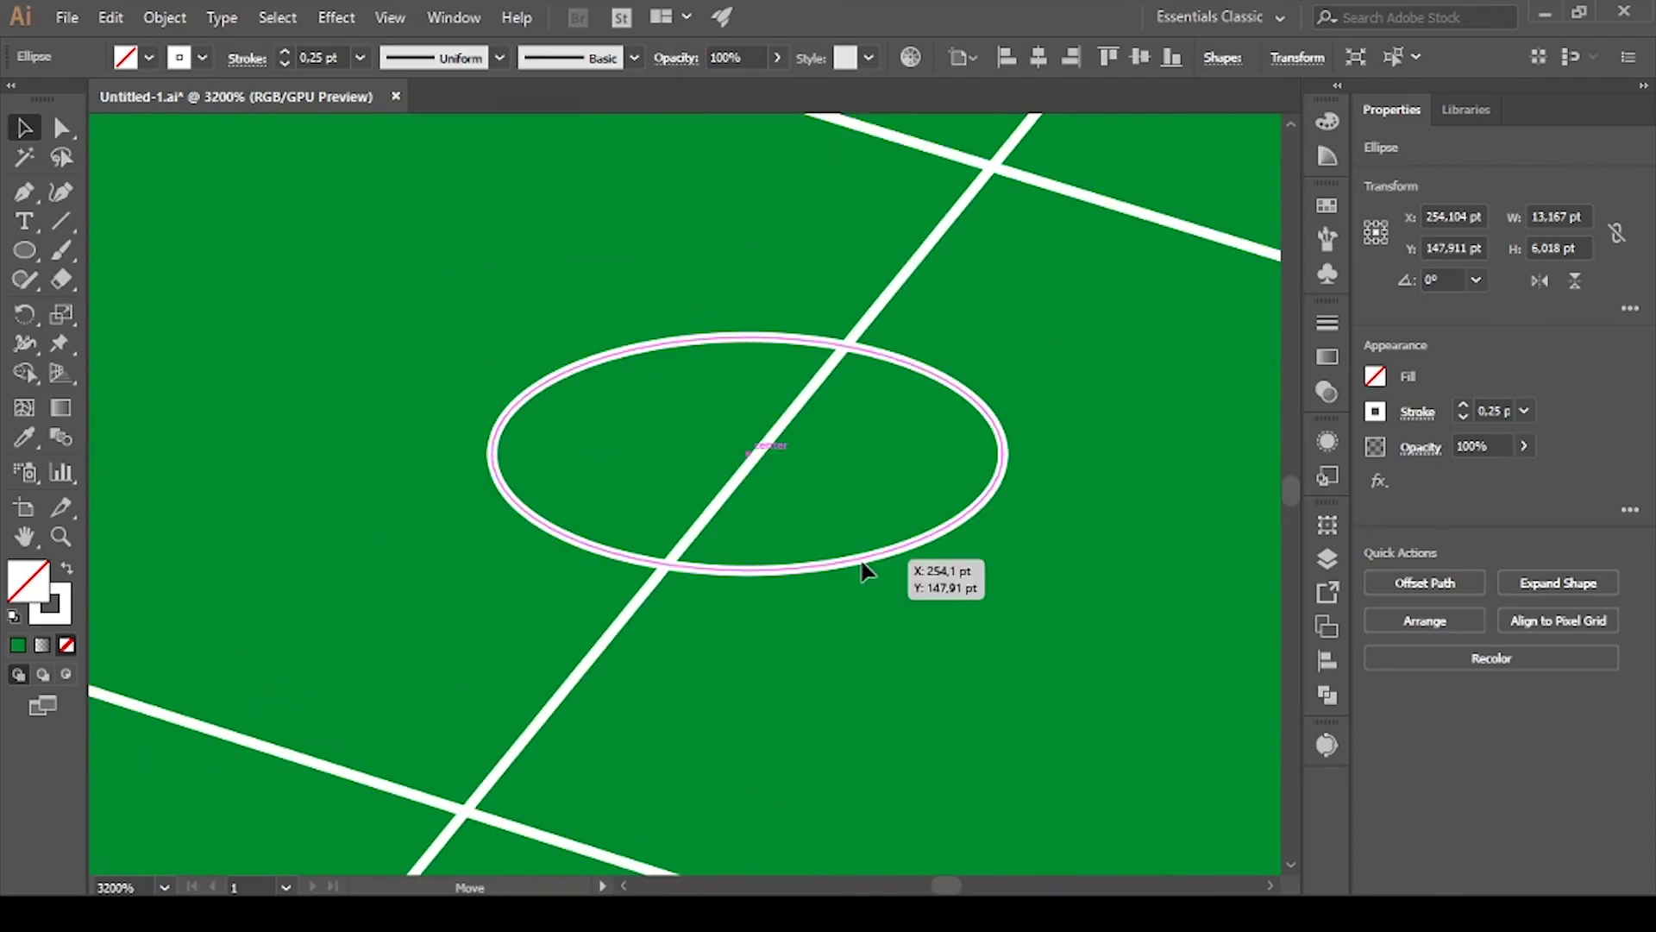
pyautogui.scroll(-3, 687, 460)
pyautogui.click(247, 57)
pyautogui.click(508, 312)
# Rotate the centre circle to match the pitch and Alt-copy it toward a penalty box
pyautogui.click(709, 531)
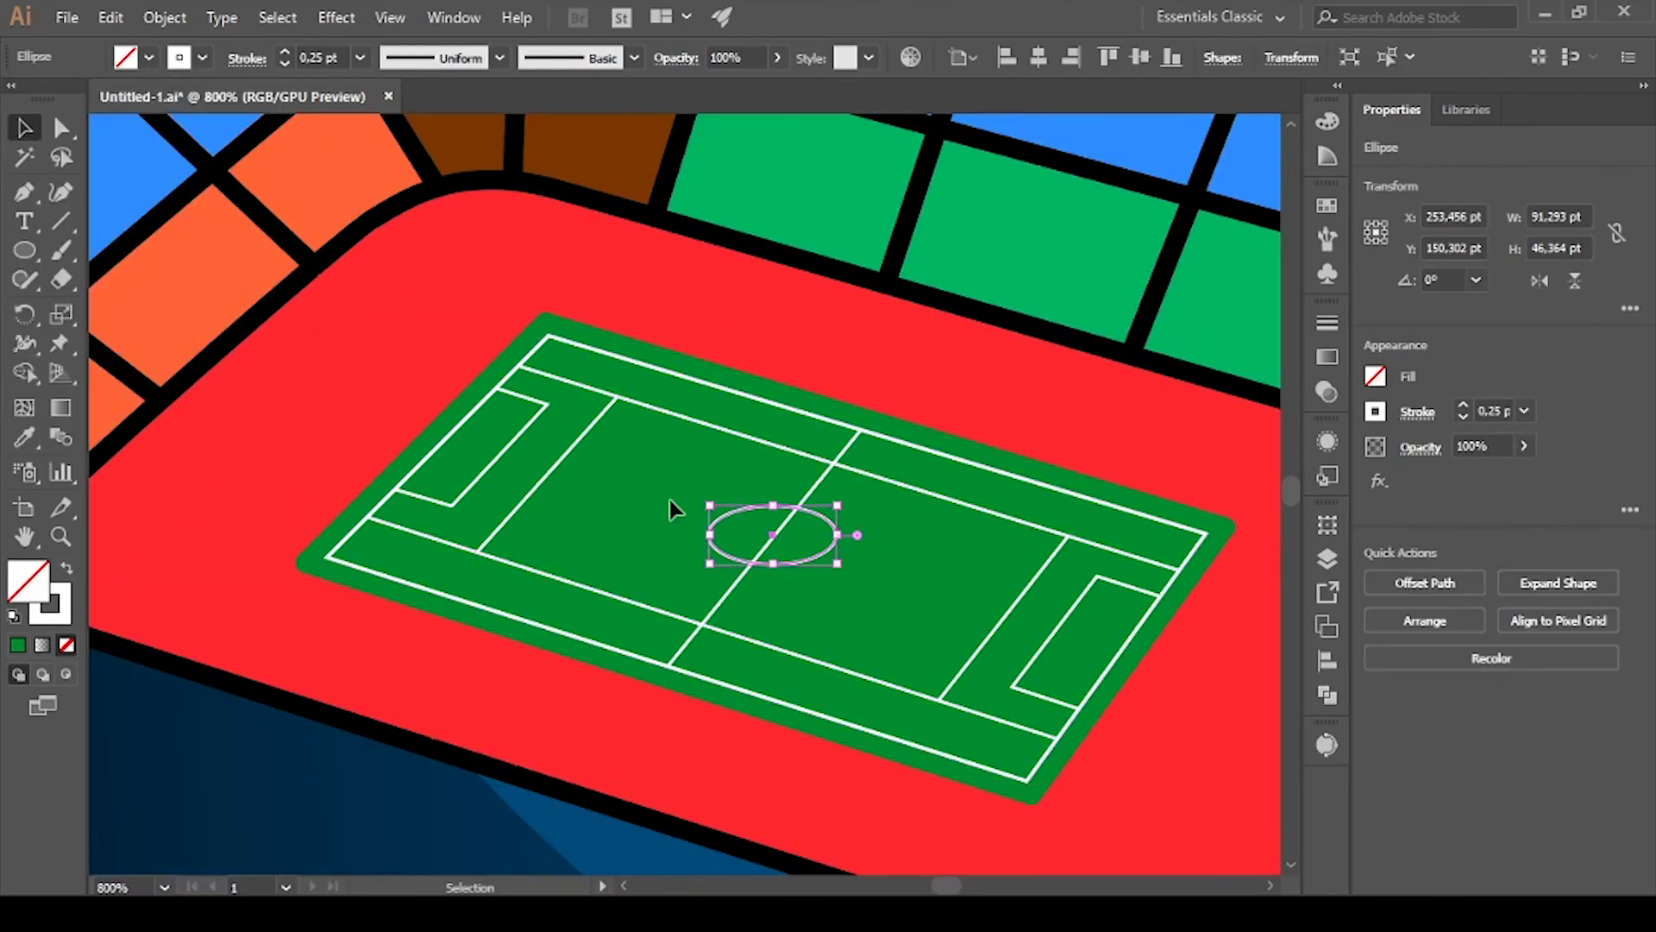
pyautogui.scroll(3, 871, 649)
pyautogui.scroll(-2, 871, 649)
pyautogui.scroll(2, 676, 484)
pyautogui.moveTo(742, 552); pyautogui.dragTo(754, 567)
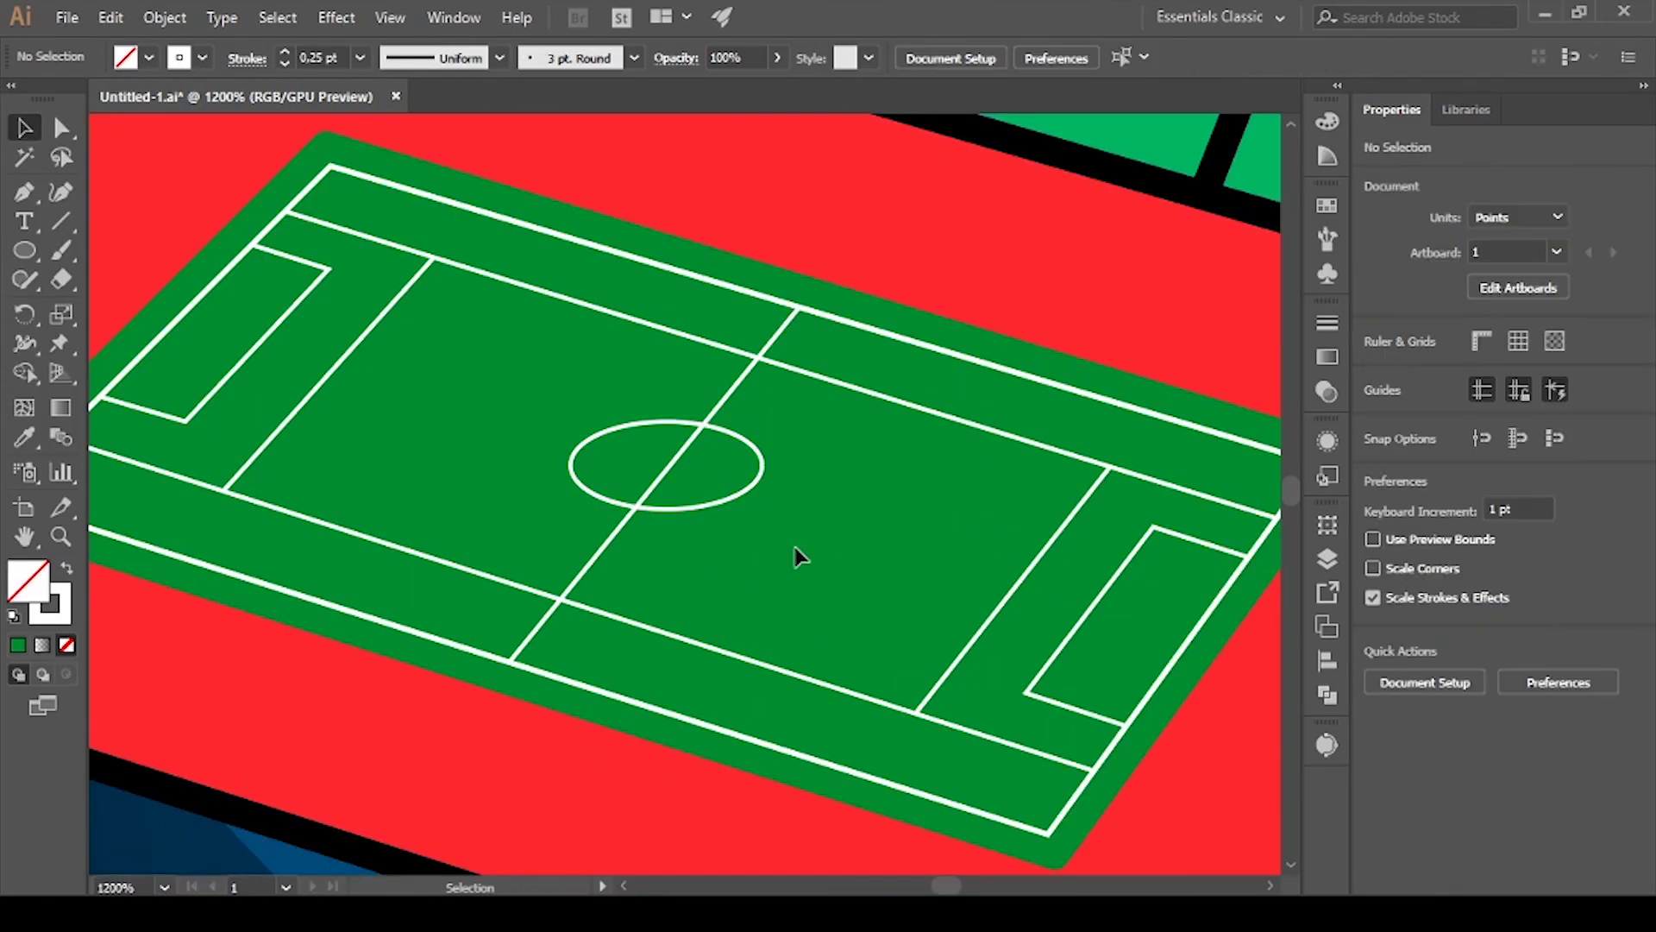
pyautogui.click(757, 500)
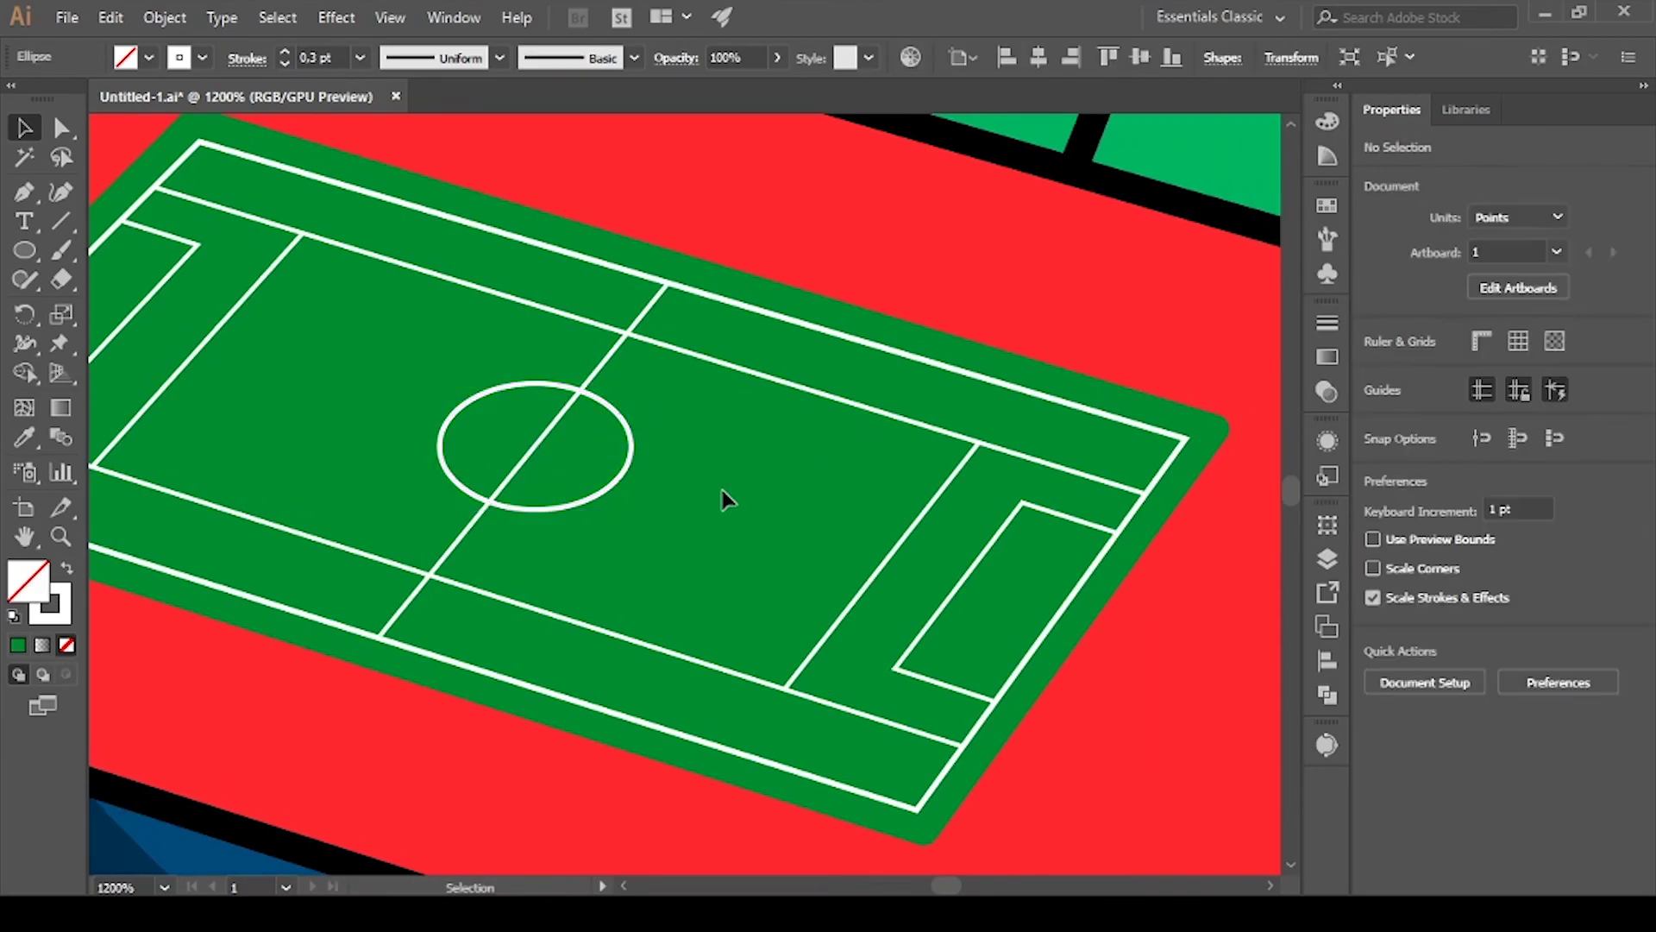
pyautogui.moveTo(527, 452)
pyautogui.mouseDown()
pyautogui.moveTo(873, 569)
pyautogui.moveTo(274, 399)
pyautogui.mouseUp()
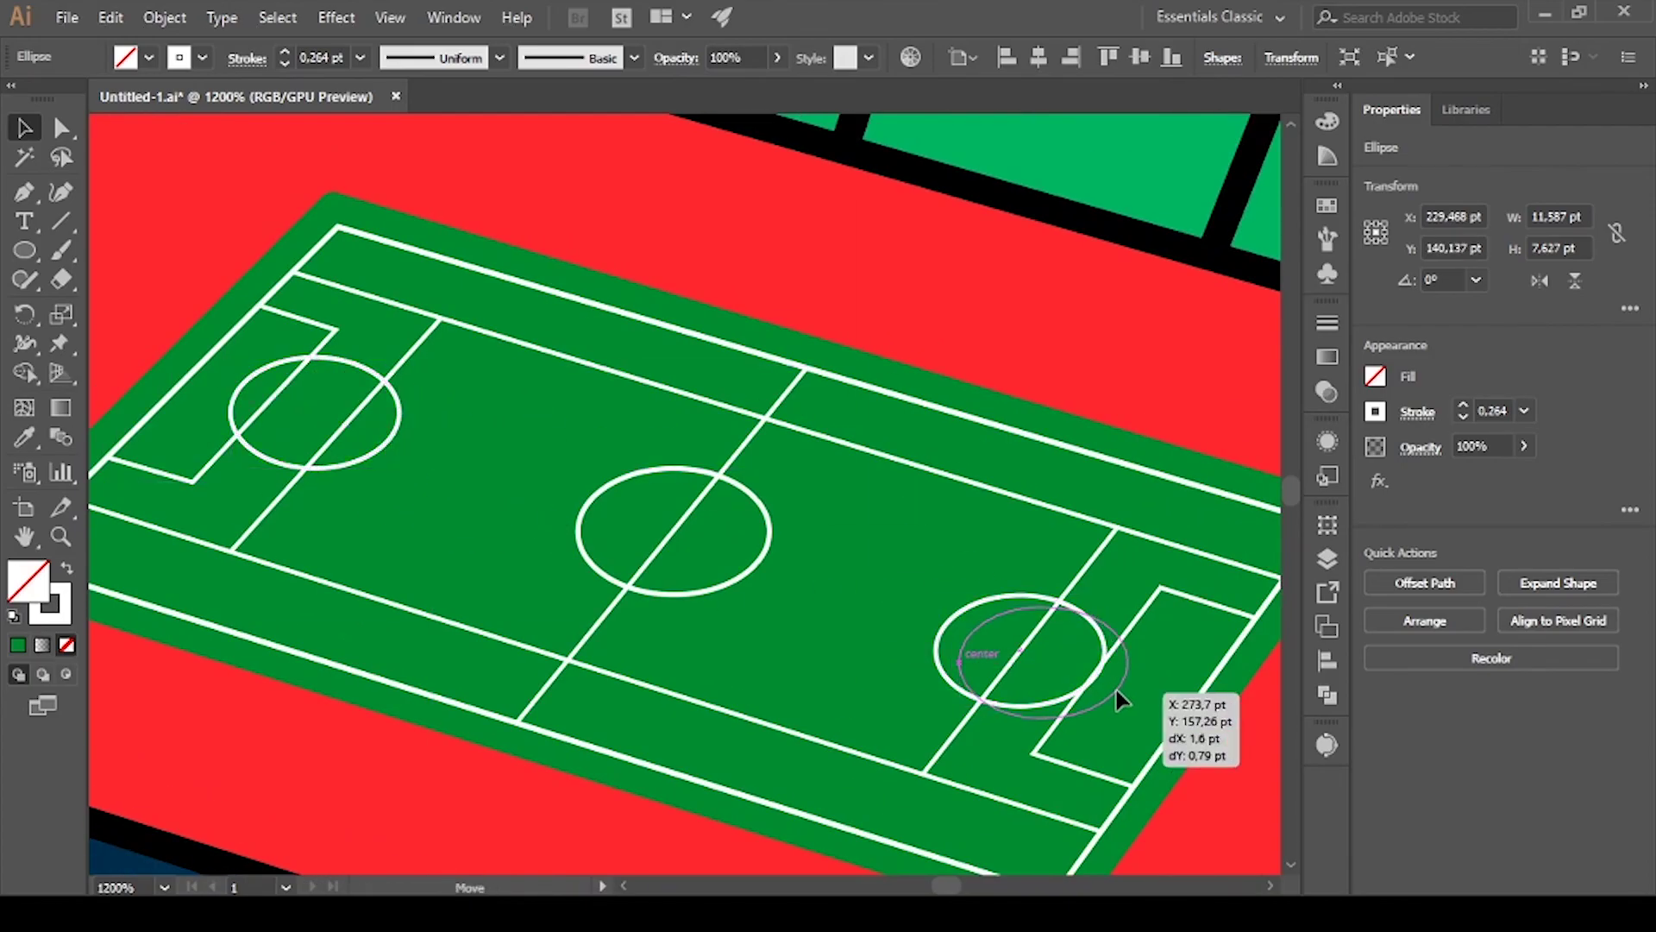
pyautogui.click(336, 420)
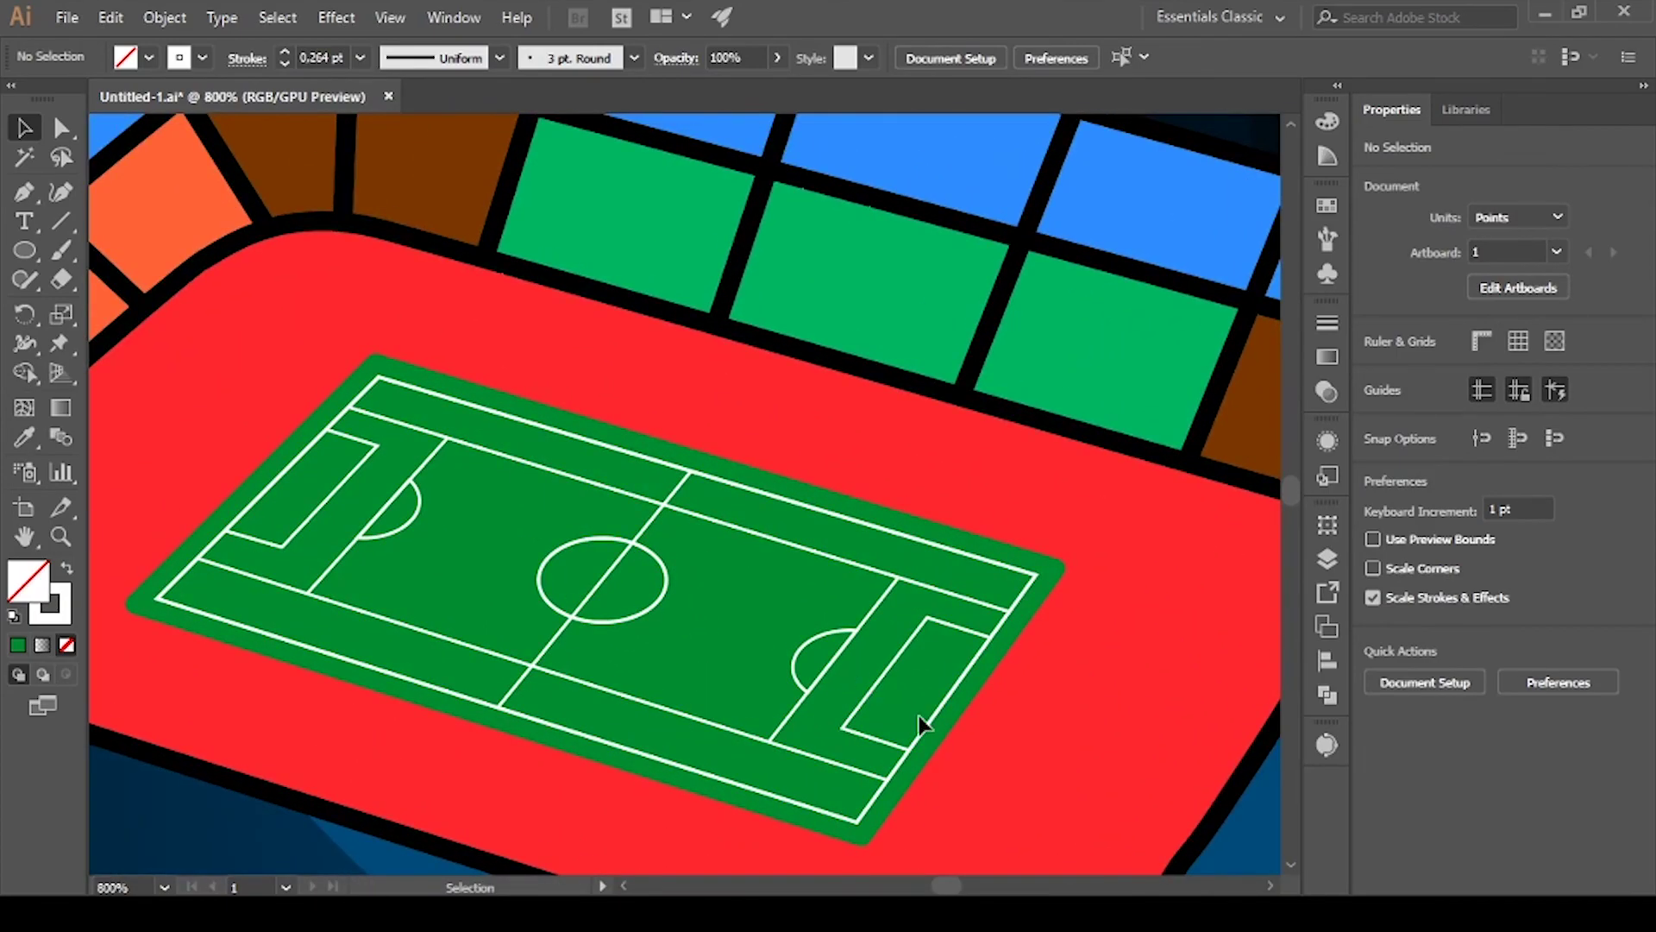
# Draw curved corner arcs at the top-right and bottom pitch corners with the Pen tool
pyautogui.hotkey('ctrl', '=')
pyautogui.press('p')
pyautogui.click(1072, 428)
pyautogui.moveTo(1046, 429); pyautogui.dragTo(1054, 444)
pyautogui.click(822, 778)
pyautogui.moveTo(771, 787); pyautogui.dragTo(752, 828)
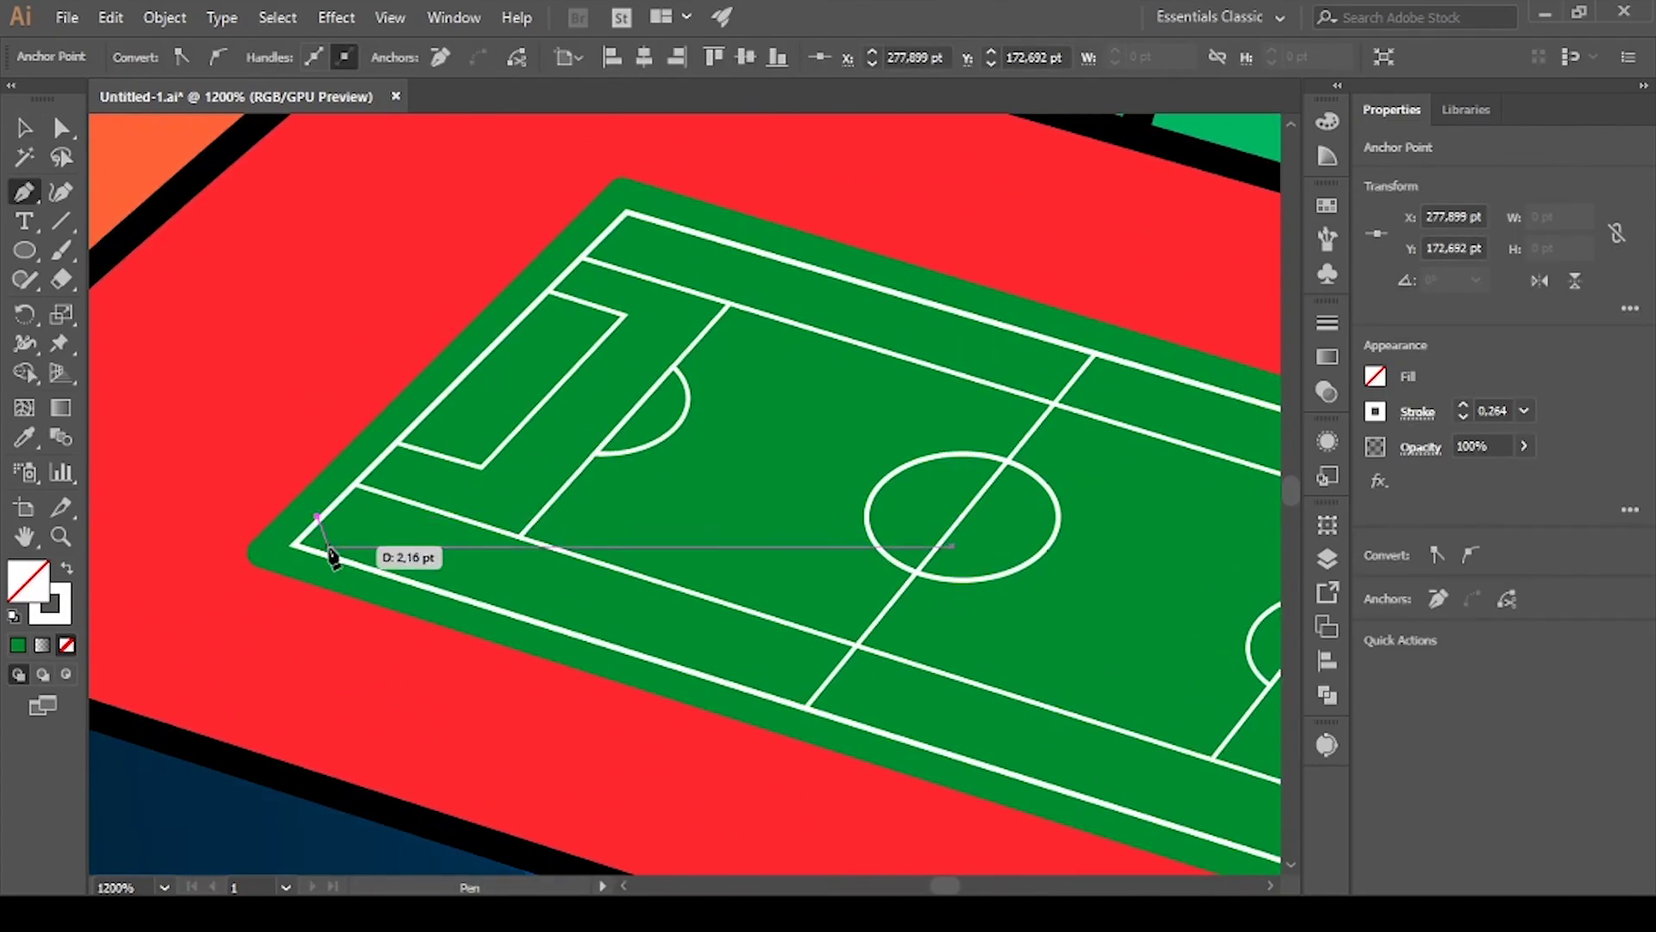
# Add corner arcs at the left and top-left corners and place a copied spot
pyautogui.moveTo(333, 554); pyautogui.dragTo(312, 587)
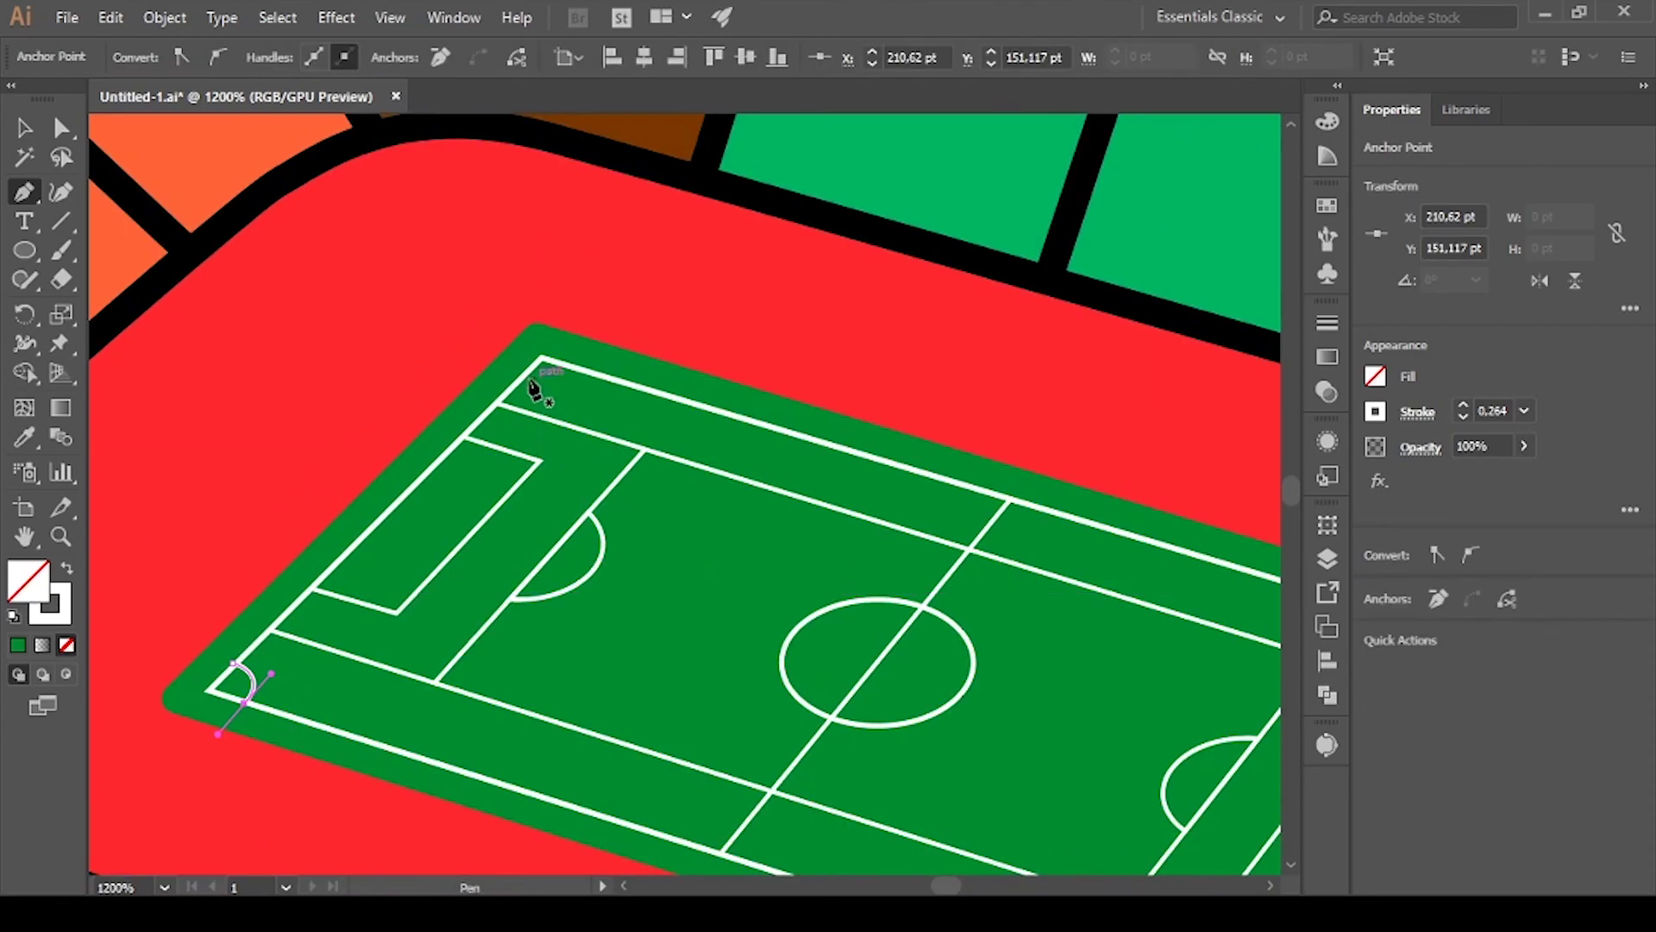
pyautogui.click(522, 371)
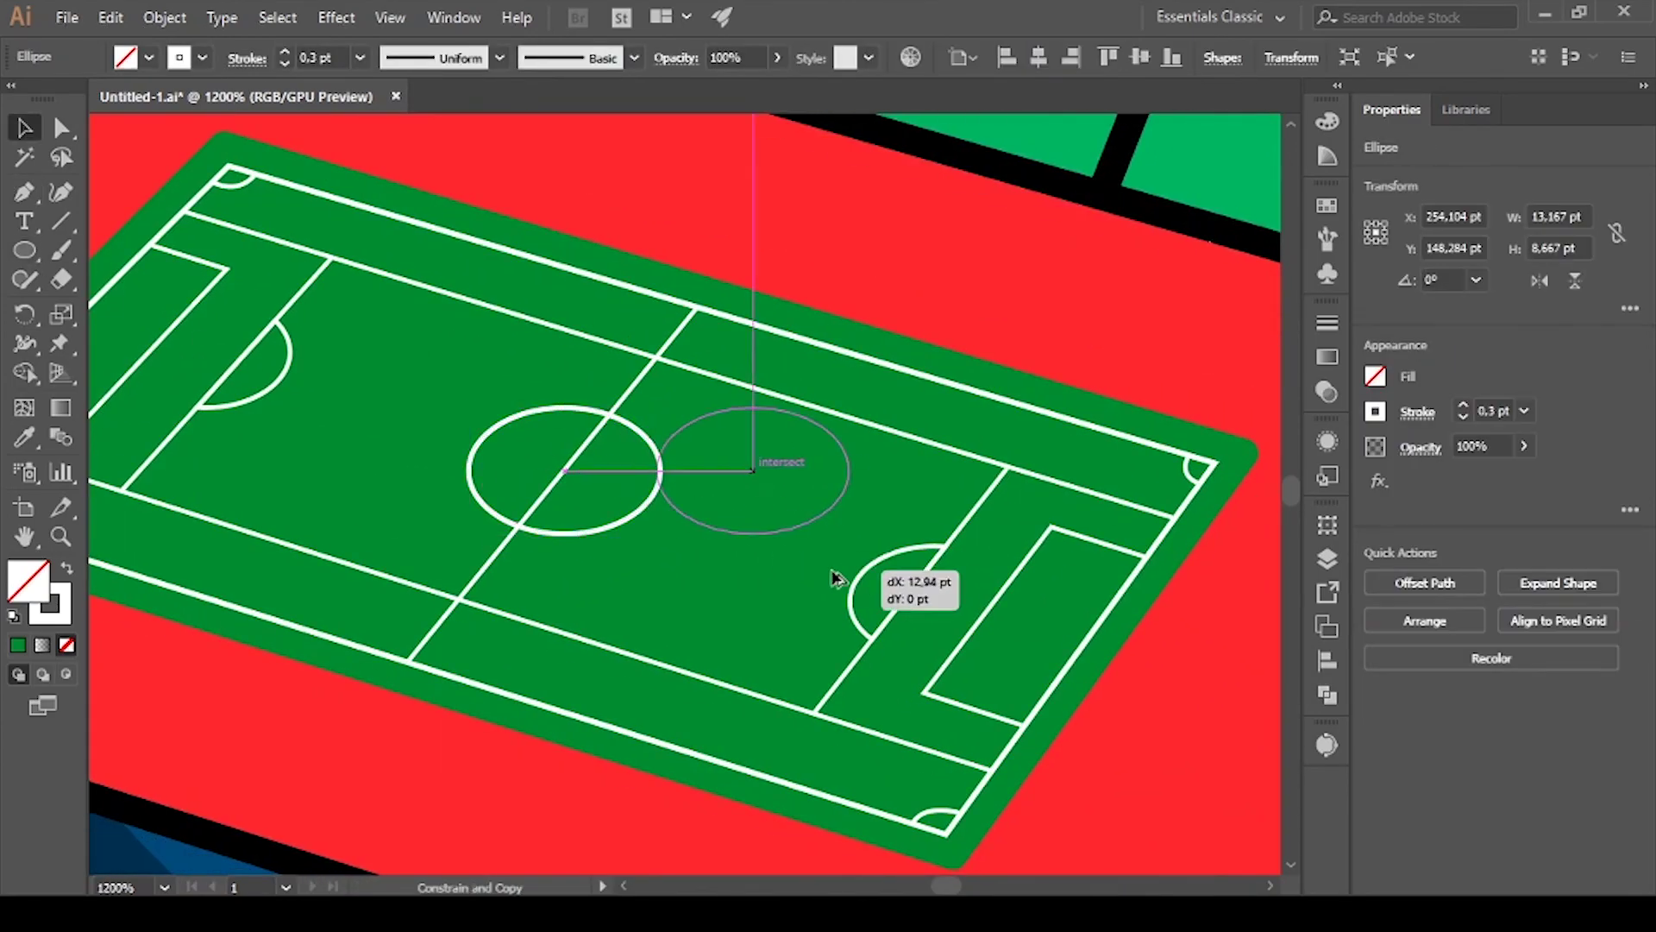
pyautogui.moveTo(851, 573); pyautogui.dragTo(810, 582)
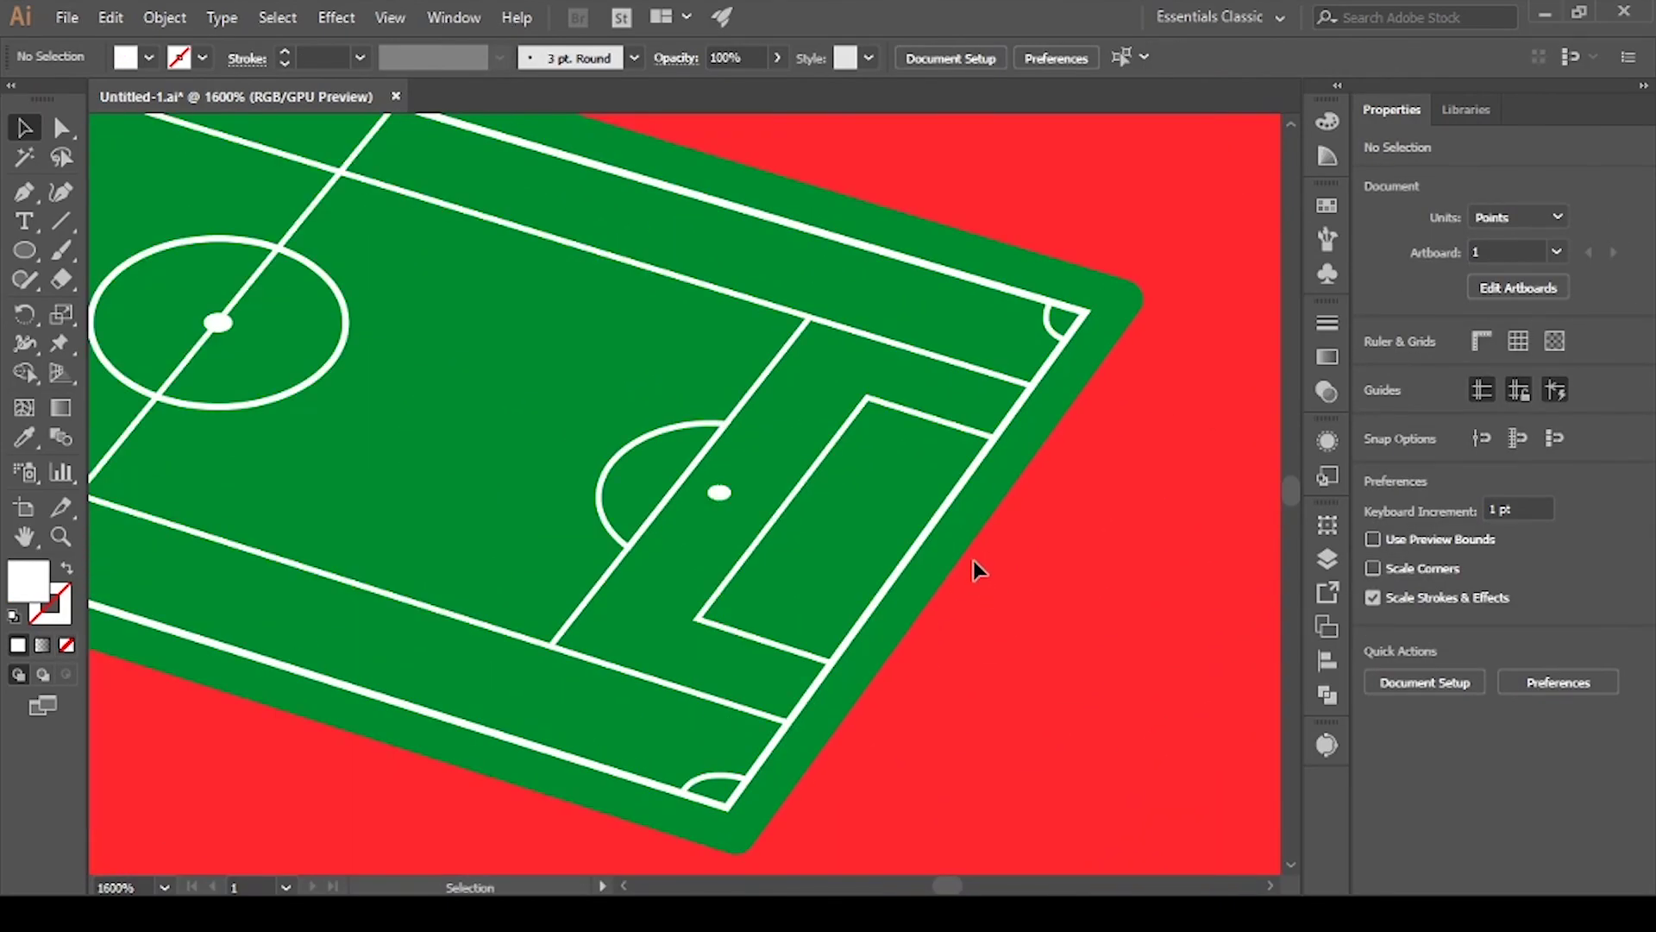
# Draw the goal's side panel, reshape its top corner and make it a white outline
pyautogui.press('p')
pyautogui.click(867, 609)
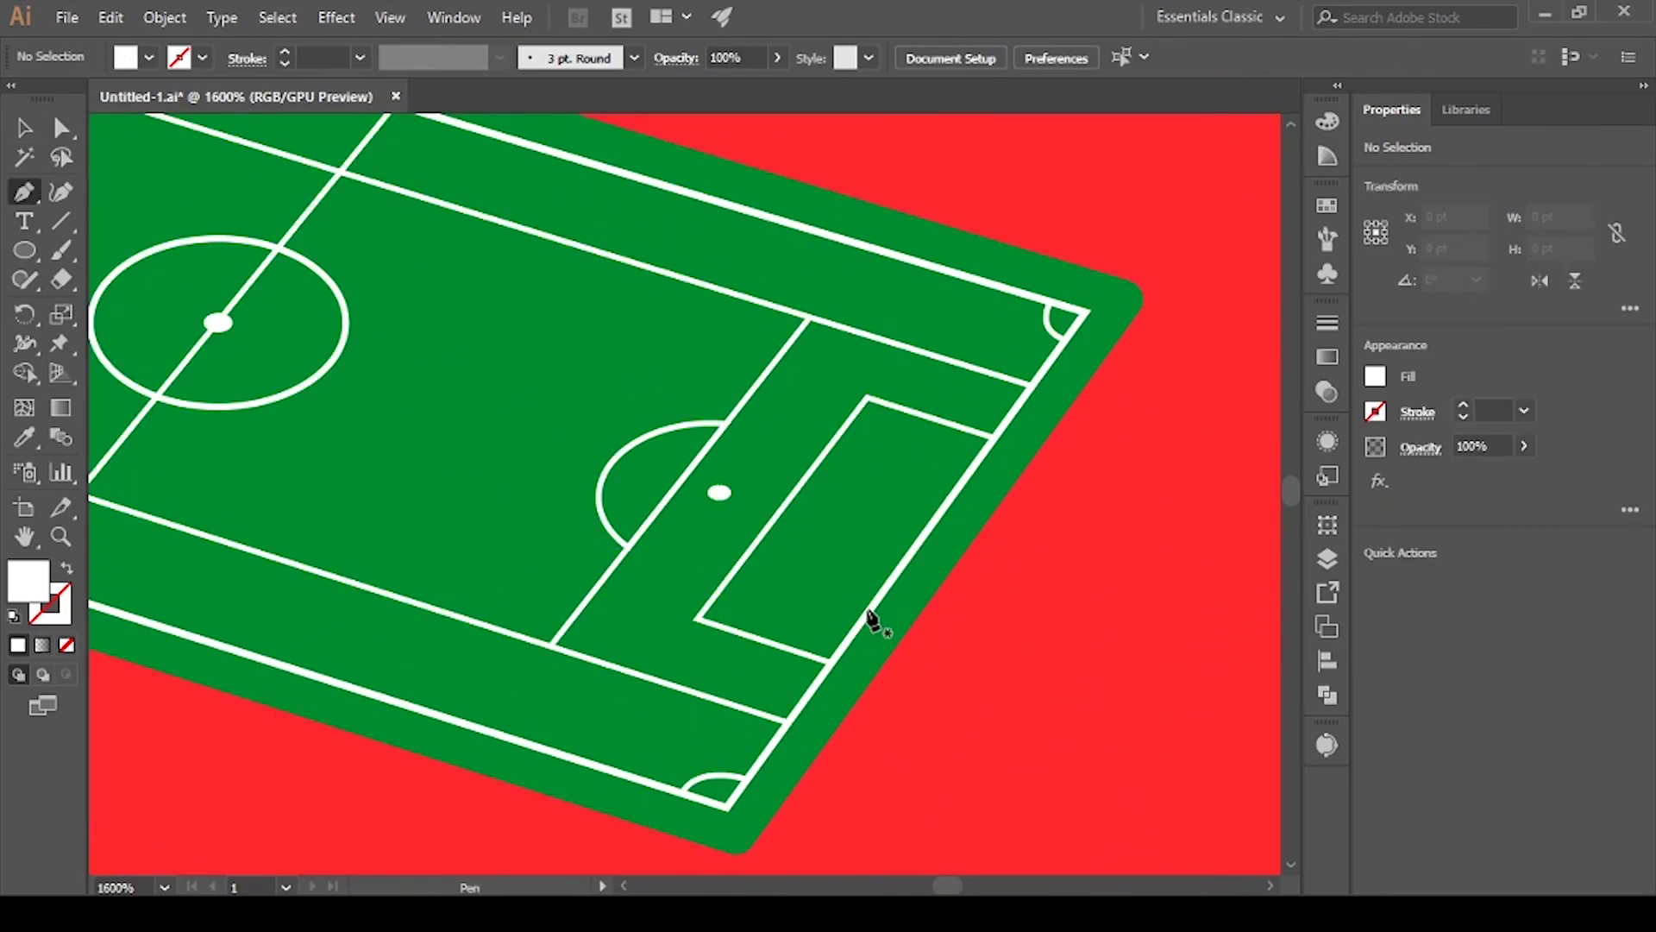
pyautogui.click(866, 542)
pyautogui.click(917, 469)
pyautogui.click(921, 543)
pyautogui.click(867, 609)
pyautogui.hotkey('ctrl', '+')
pyautogui.hotkey('ctrl', '+')
pyautogui.hotkey('ctrl', '+')
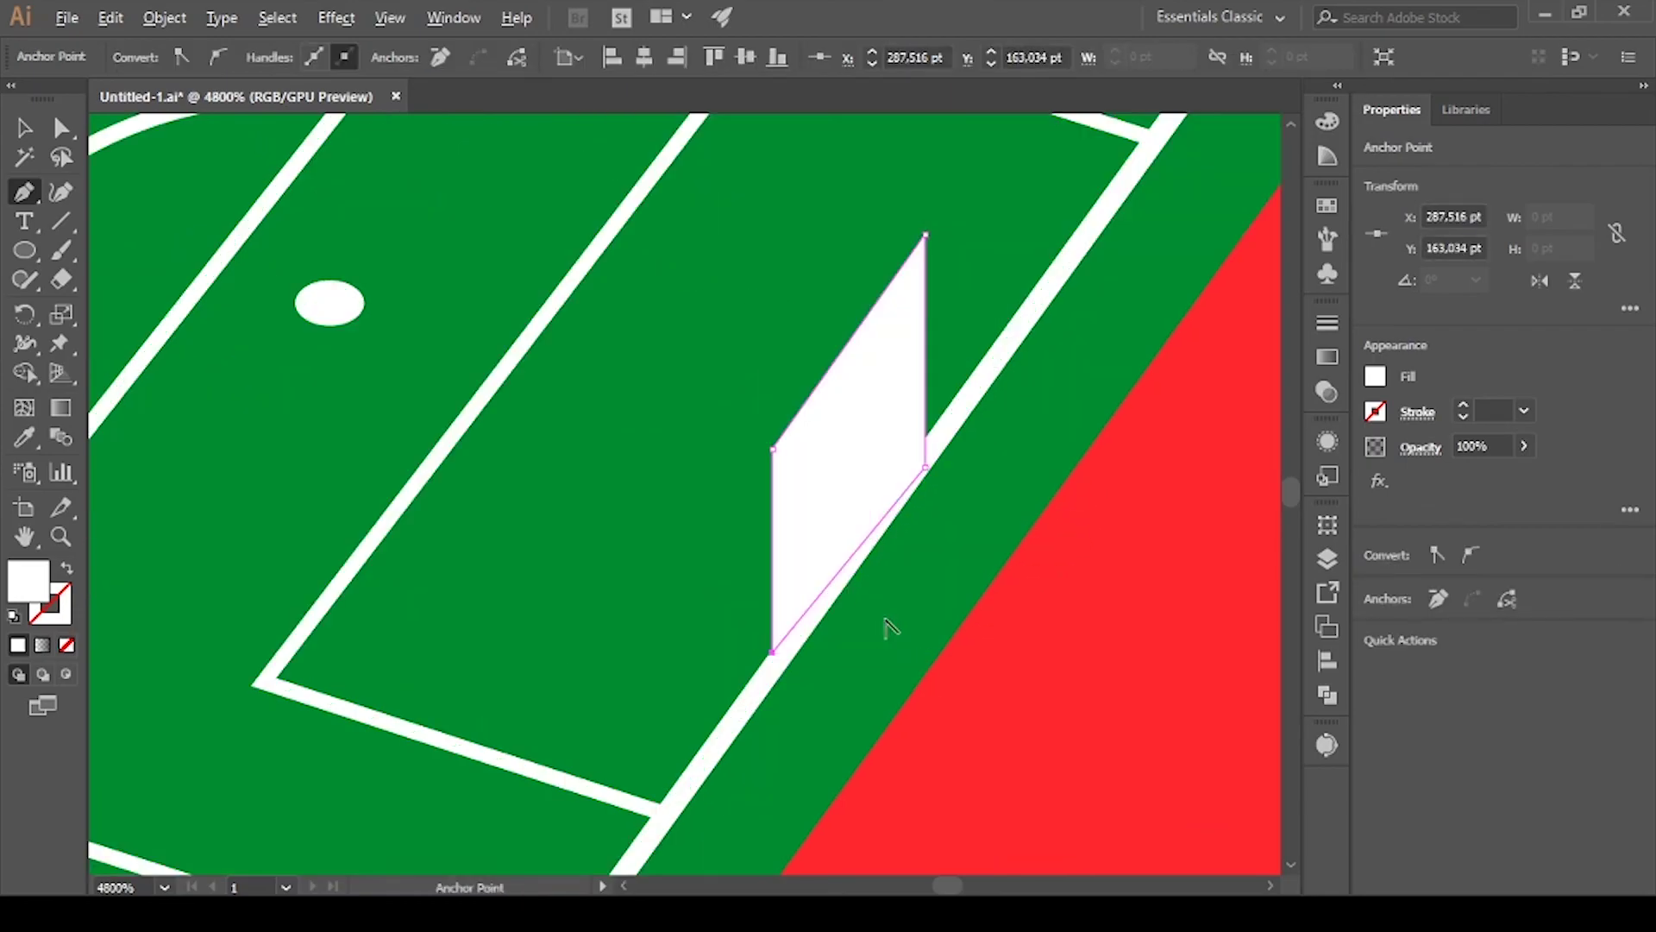
pyautogui.press('a')
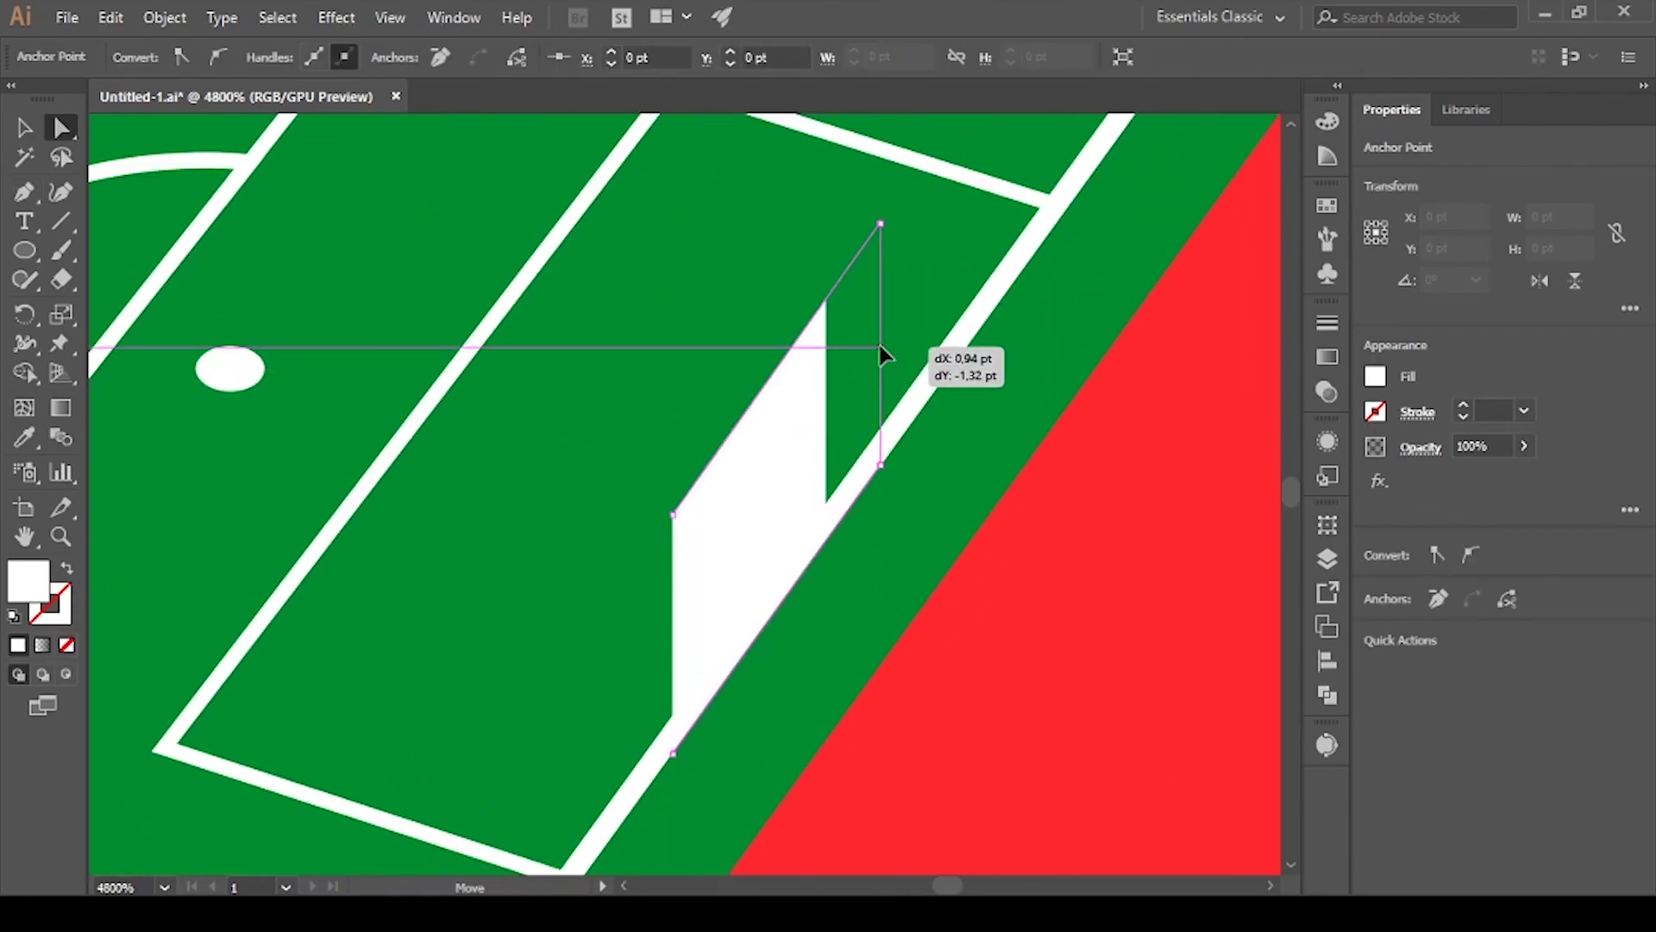
pyautogui.moveTo(927, 289); pyautogui.dragTo(954, 251)
pyautogui.hotkey('shift', 'x')
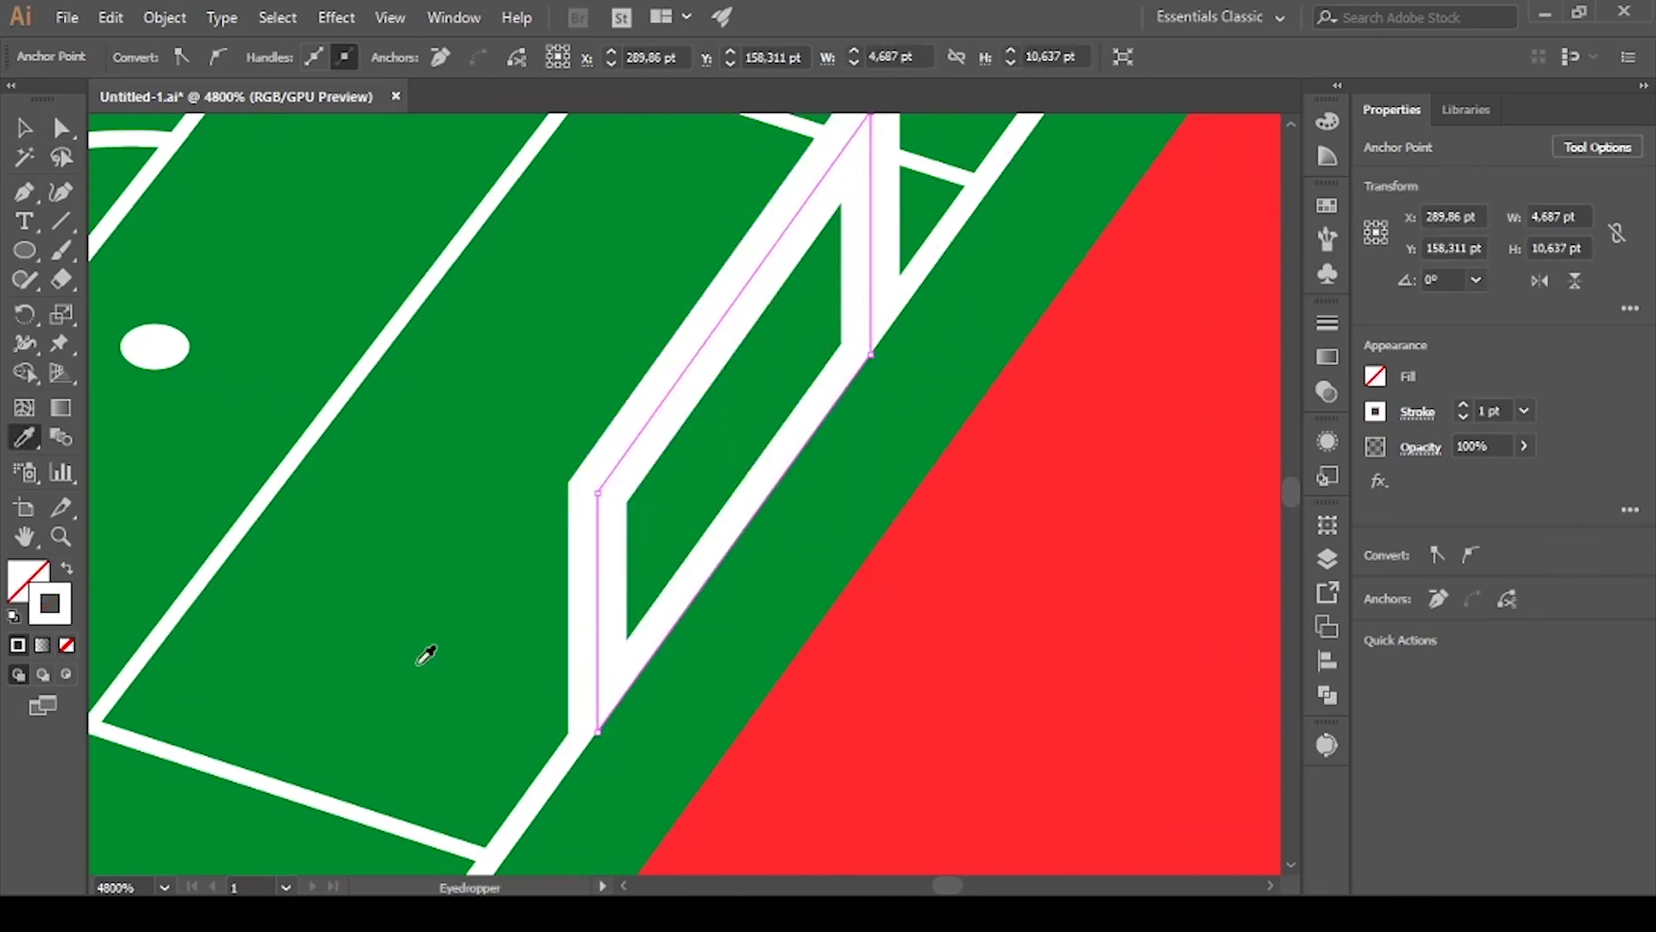
pyautogui.hotkey('ctrl', '-')
# Add short stubs at the goal post corners and start the goal's depth outline
pyautogui.press('p')
pyautogui.click(598, 569)
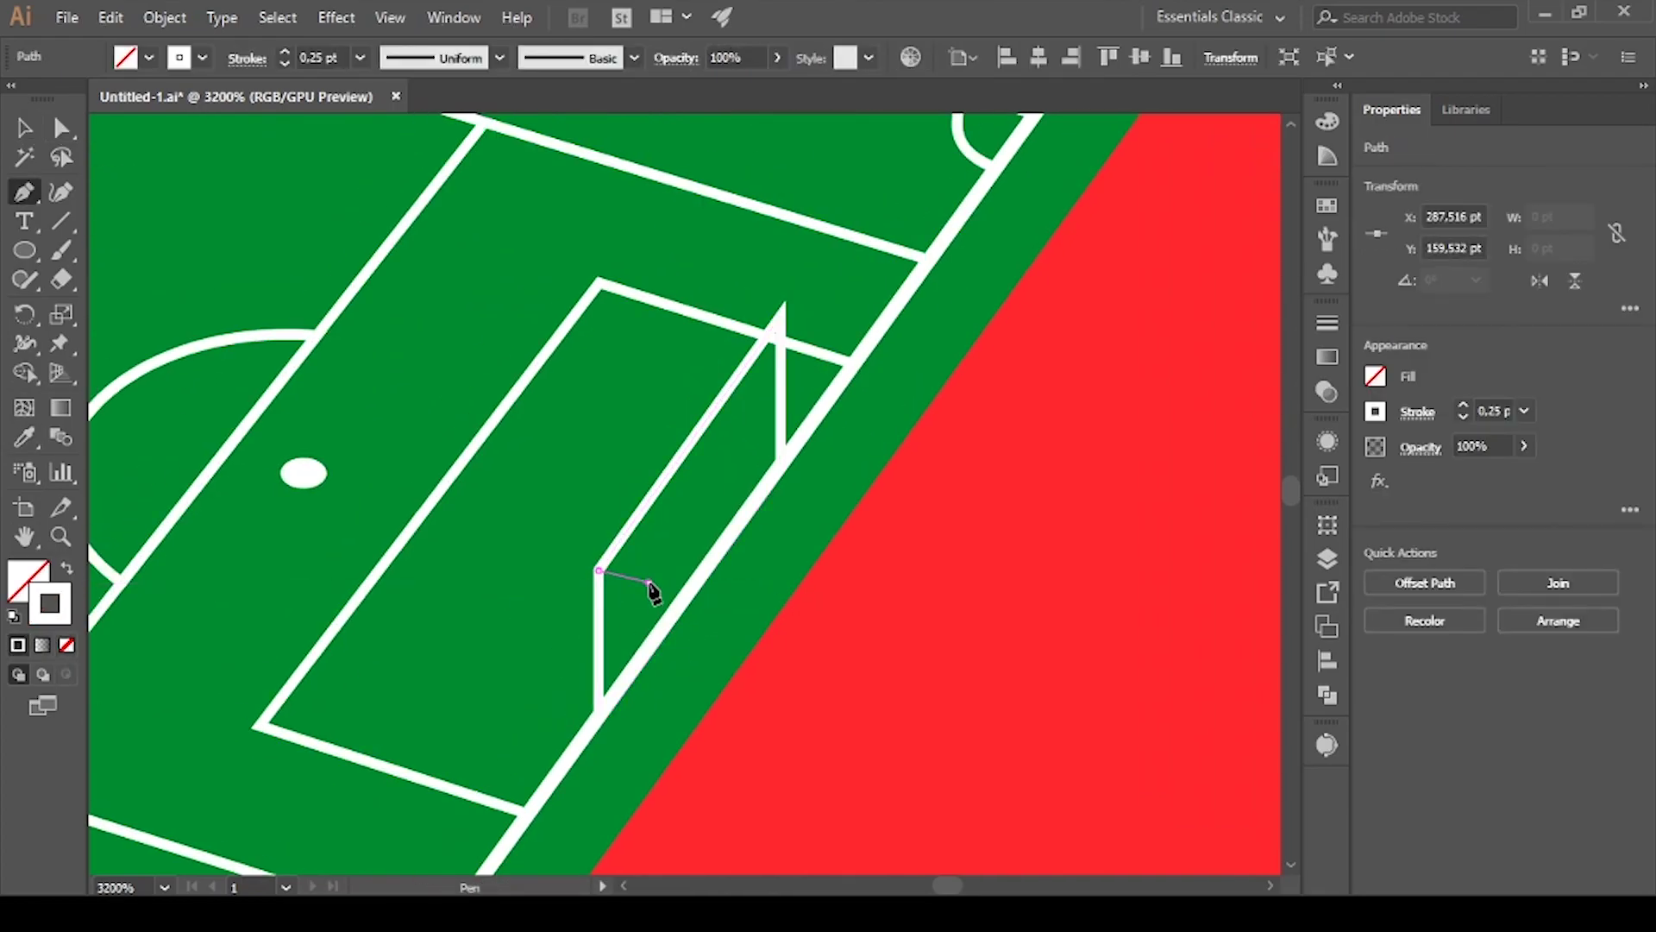
pyautogui.click(651, 590)
pyautogui.click(781, 317)
pyautogui.click(248, 57)
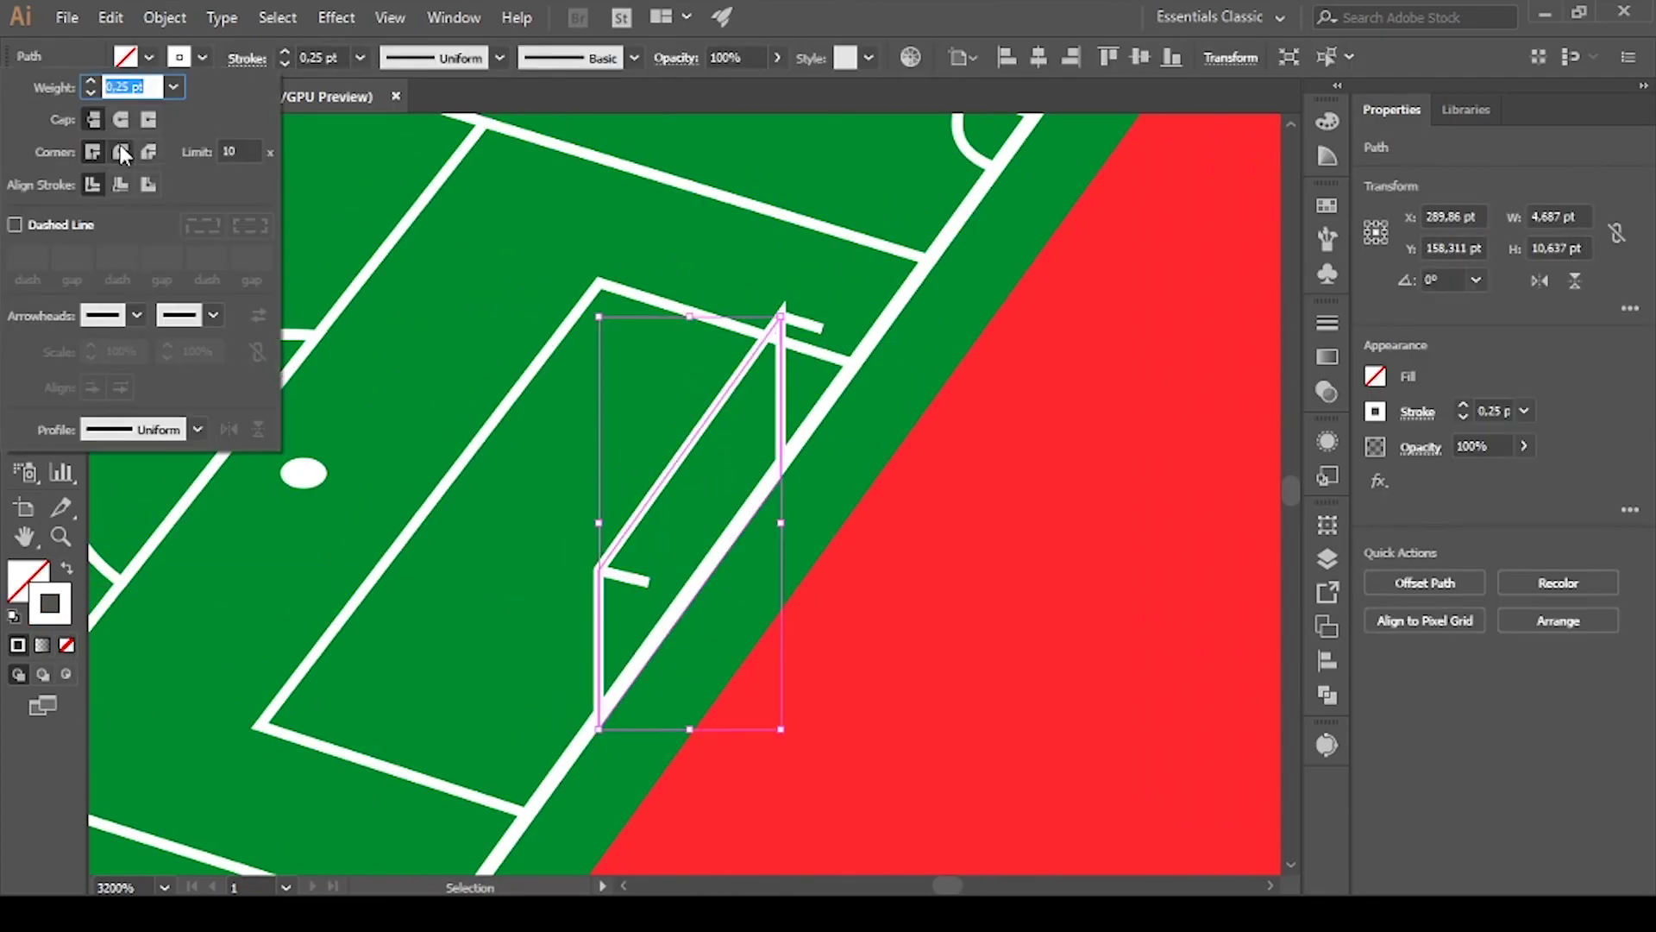
pyautogui.press('p')
pyautogui.click(625, 535)
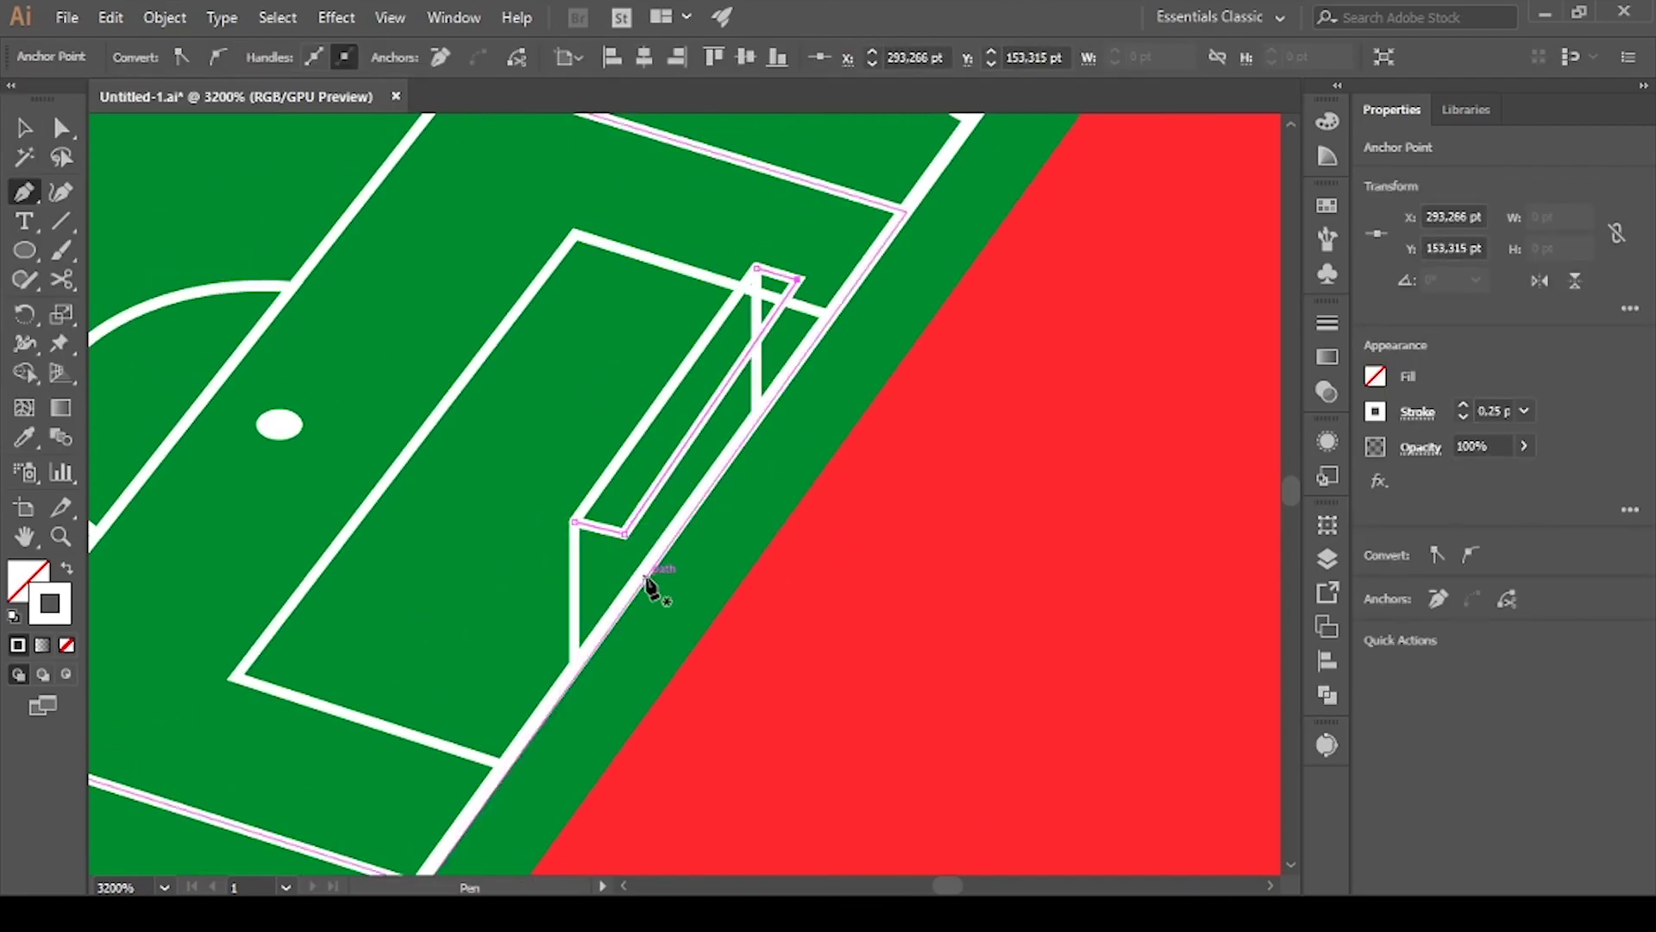
pyautogui.click(647, 578)
# Finish the goal depth outline and drag one of its corners down into place
pyautogui.press('v')
pyautogui.click(682, 702)
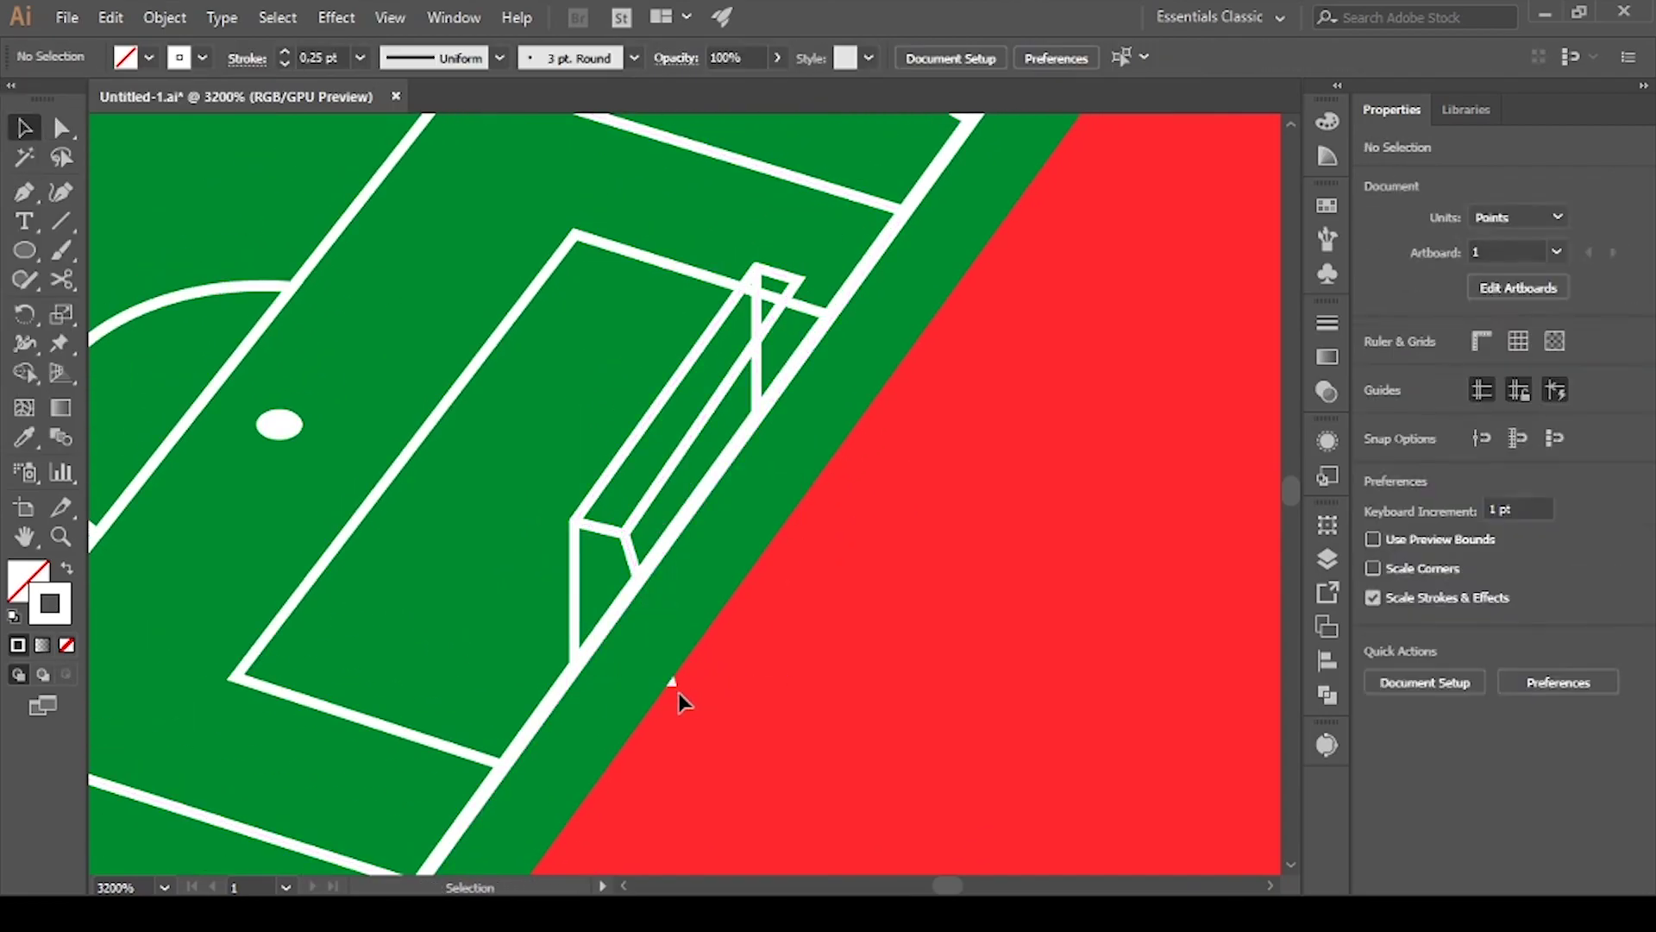
pyautogui.press('a')
pyautogui.moveTo(671, 682); pyautogui.dragTo(656, 703)
pyautogui.click(1327, 558)
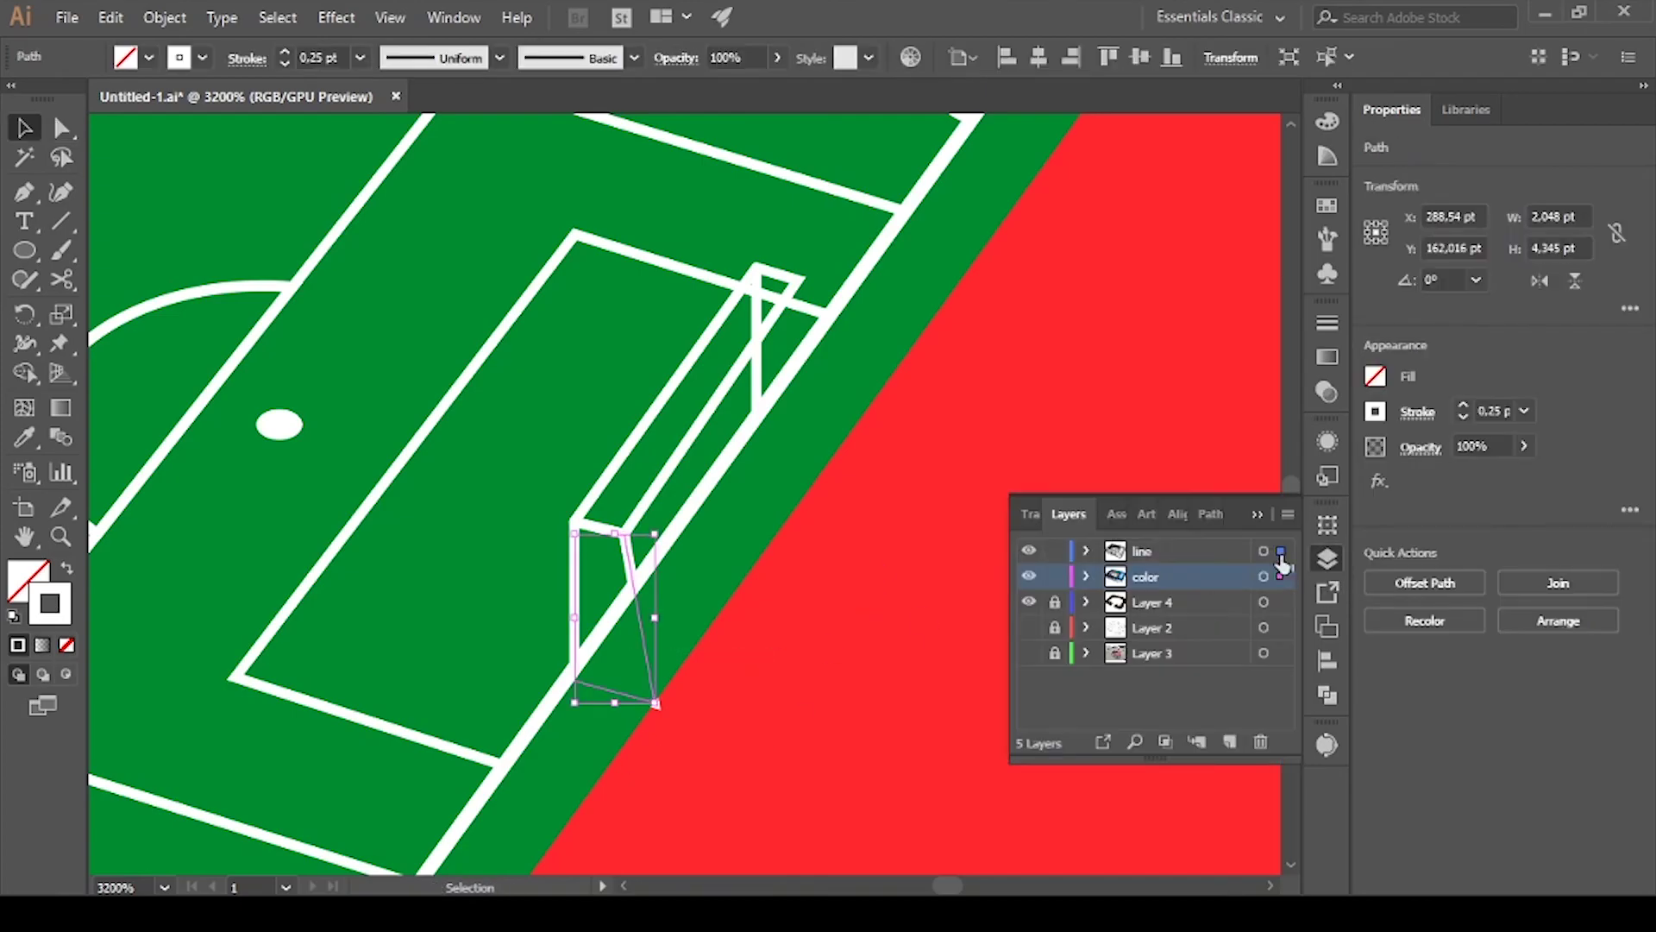
pyautogui.click(707, 671)
# Draw the remaining goal frame corners and the back crossbar segment
pyautogui.press('p')
pyautogui.click(655, 703)
pyautogui.moveTo(854, 423); pyautogui.dragTo(792, 280)
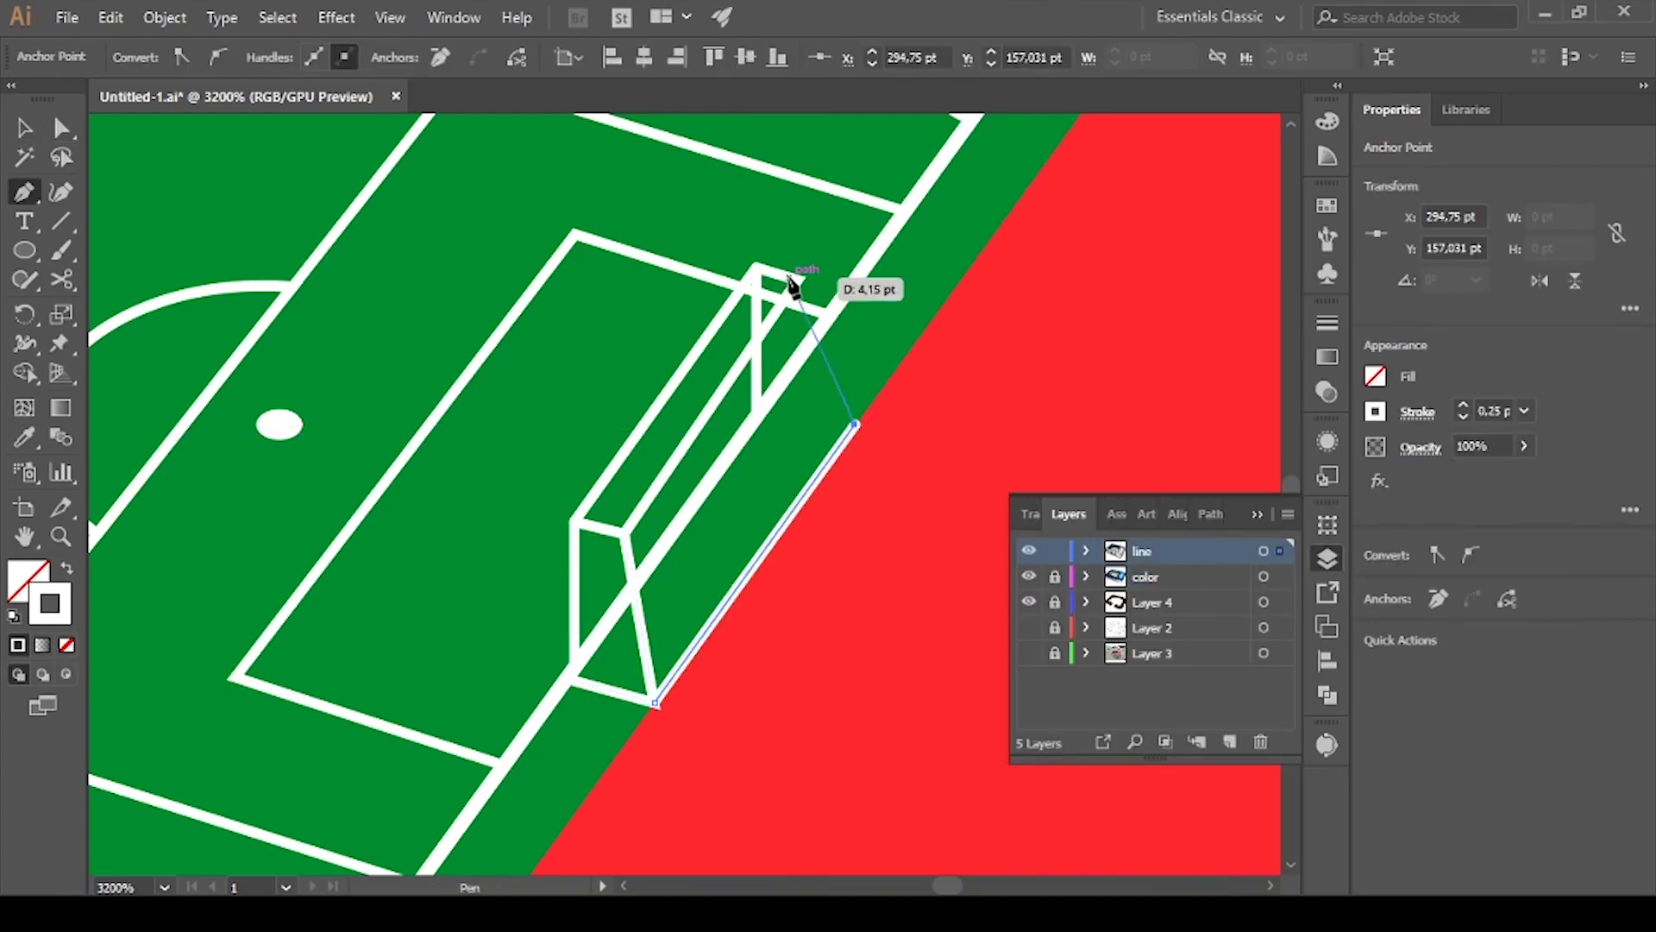
pyautogui.click(759, 411)
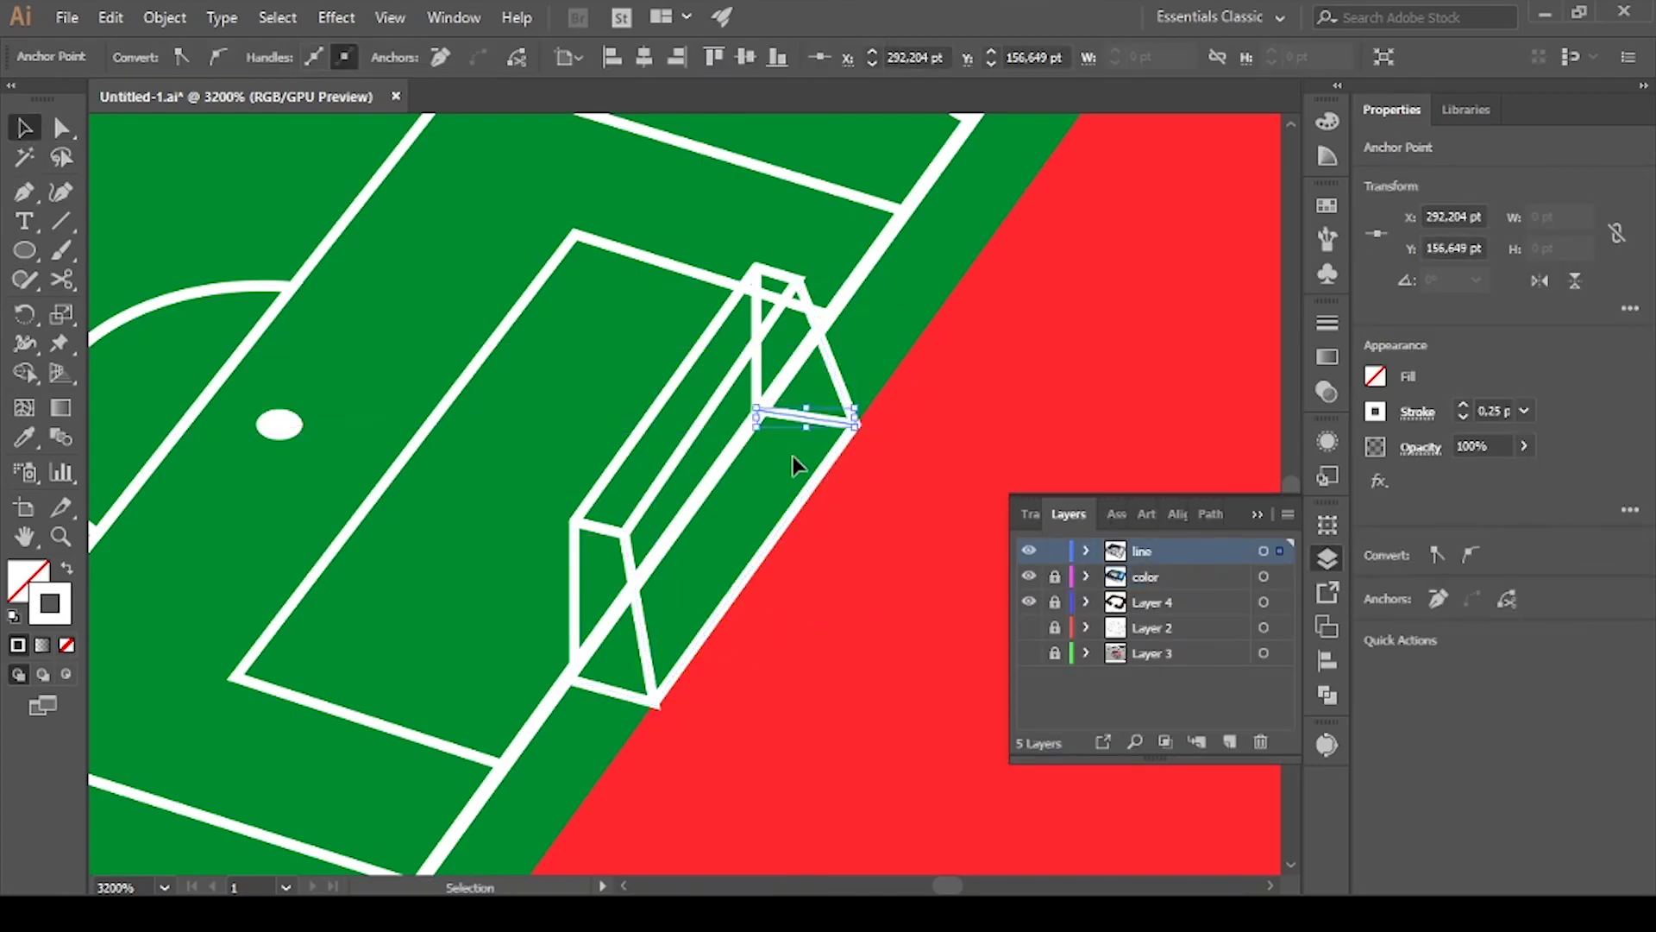
pyautogui.press('v')
pyautogui.click(447, 307)
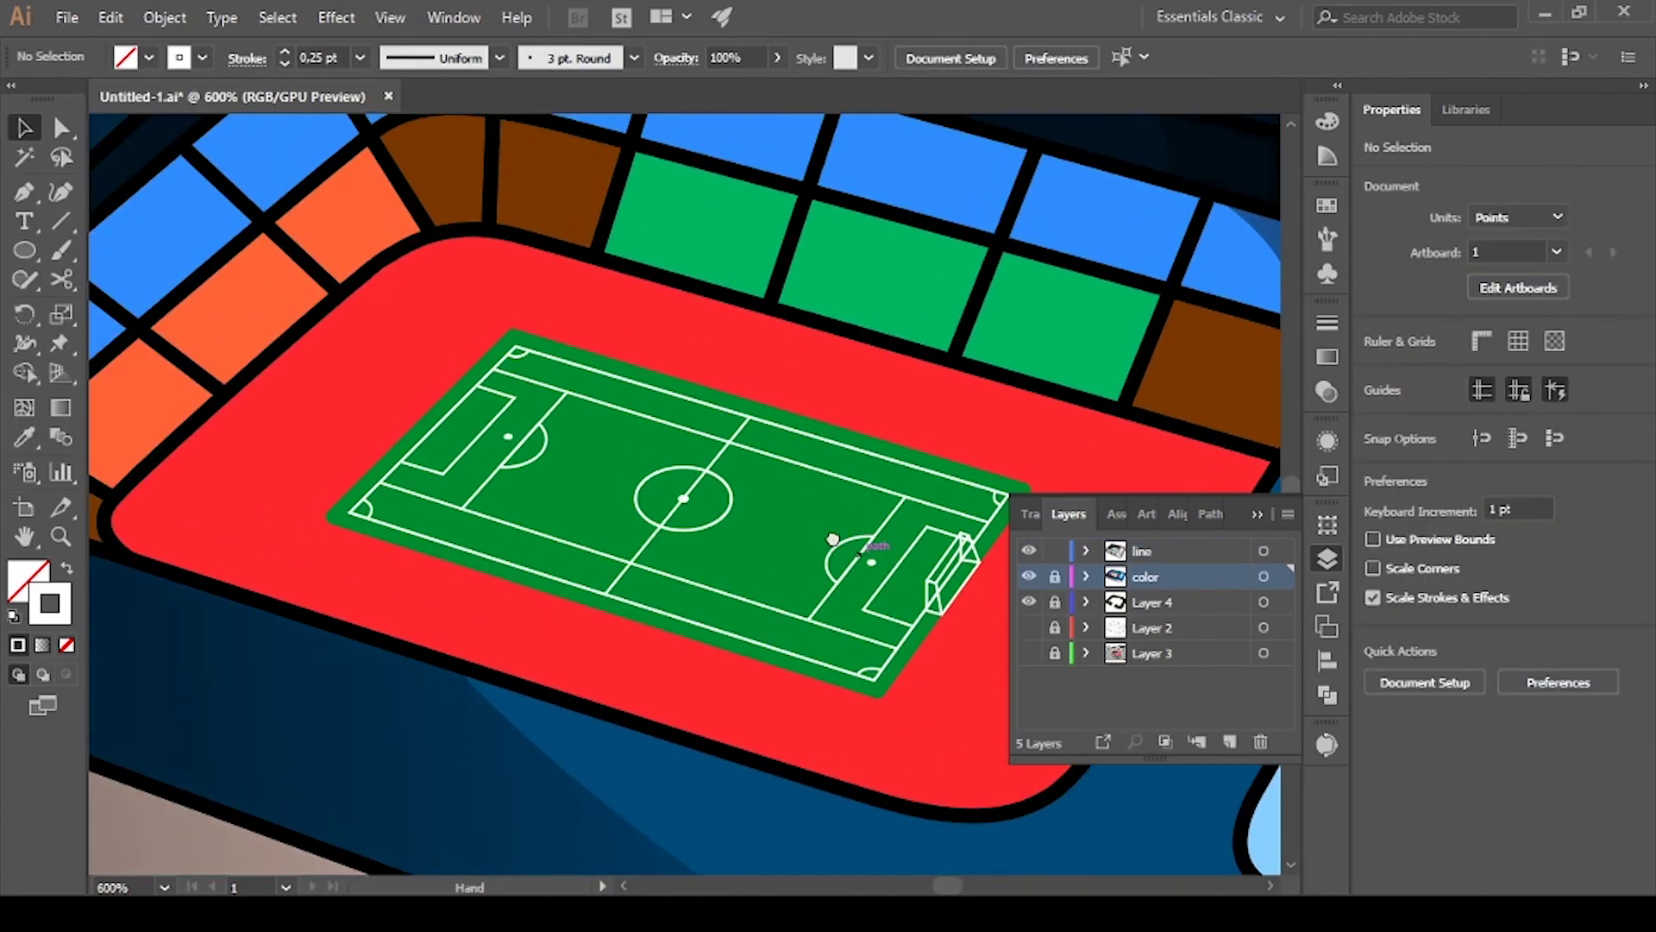
# Lock the colour layer and check the goal pieces against the pitch outline
pyautogui.hotkey('ctrl', '-')
pyautogui.hotkey('ctrl', '-')
pyautogui.hotkey('ctrl', '-')
pyautogui.click(1054, 576)
pyautogui.hotkey('ctrl', '+')
pyautogui.hotkey('ctrl', '+')
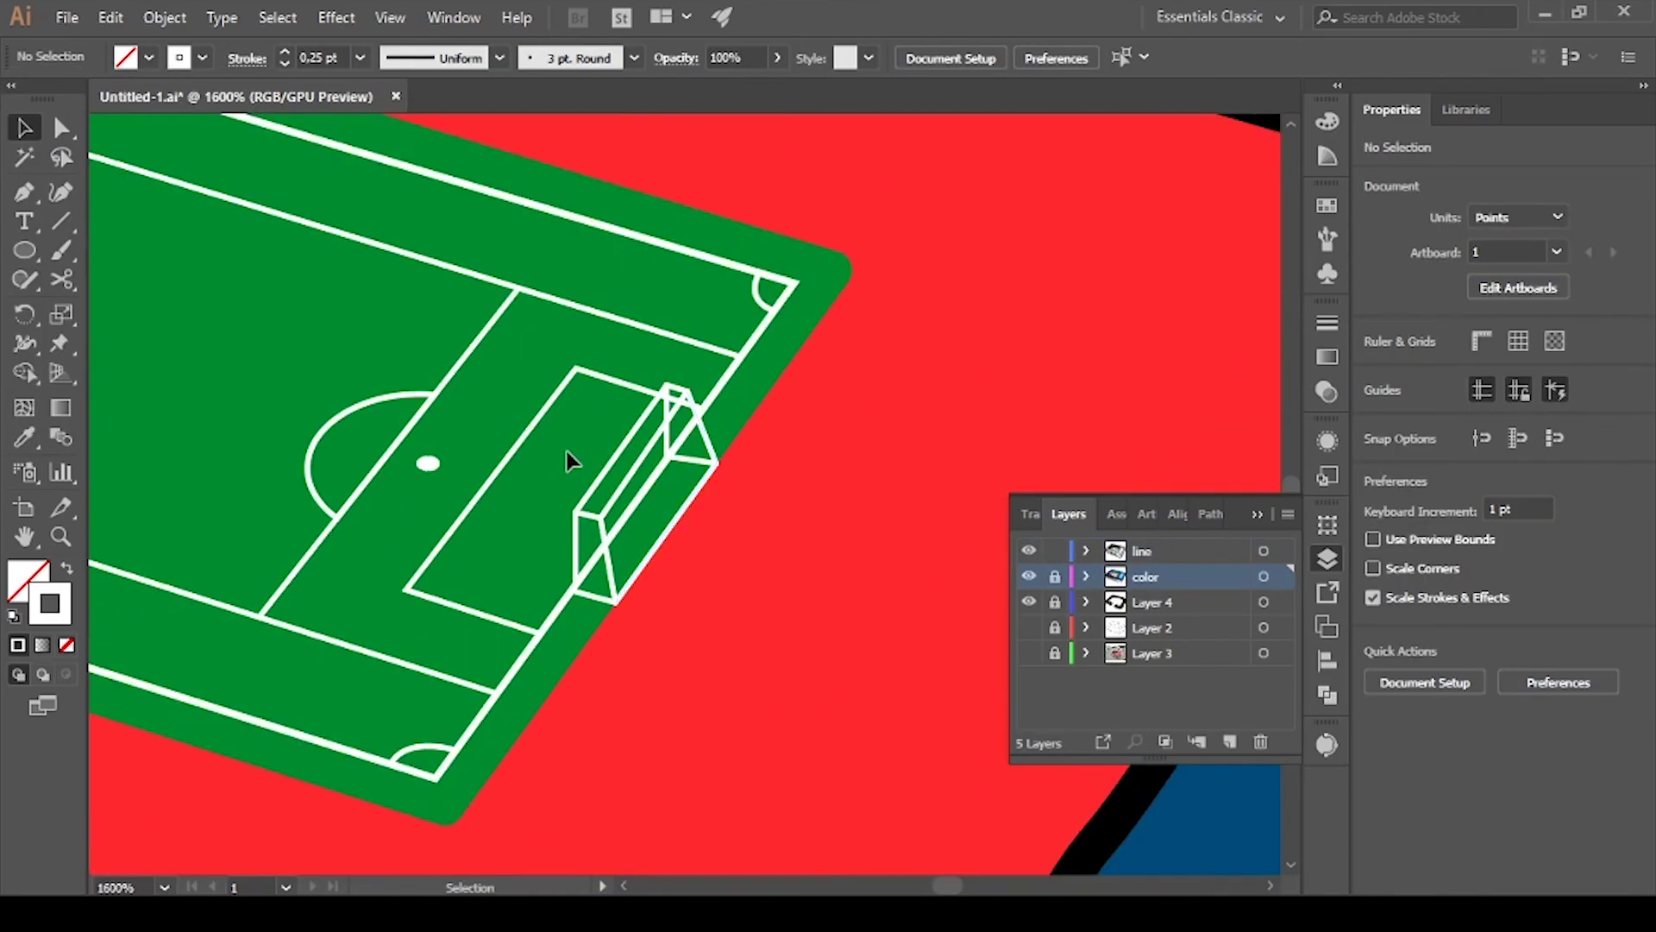
pyautogui.click(567, 452)
pyautogui.keyDown('shift'); pyautogui.click(785, 395); pyautogui.keyUp('shift')
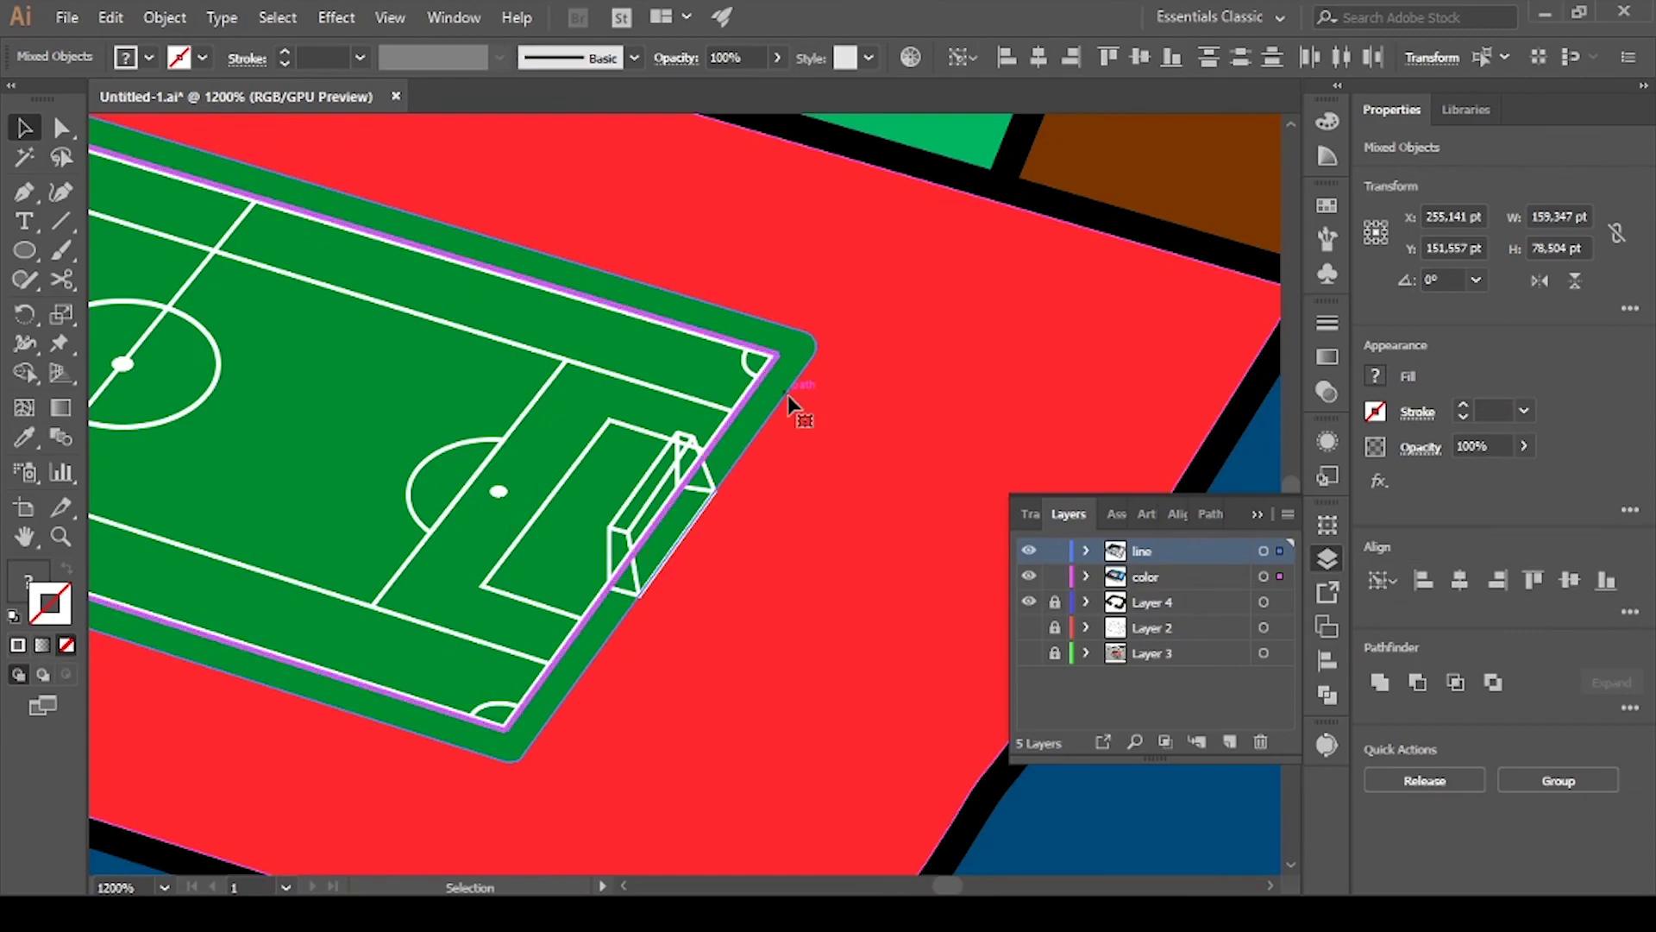
pyautogui.click(1263, 601)
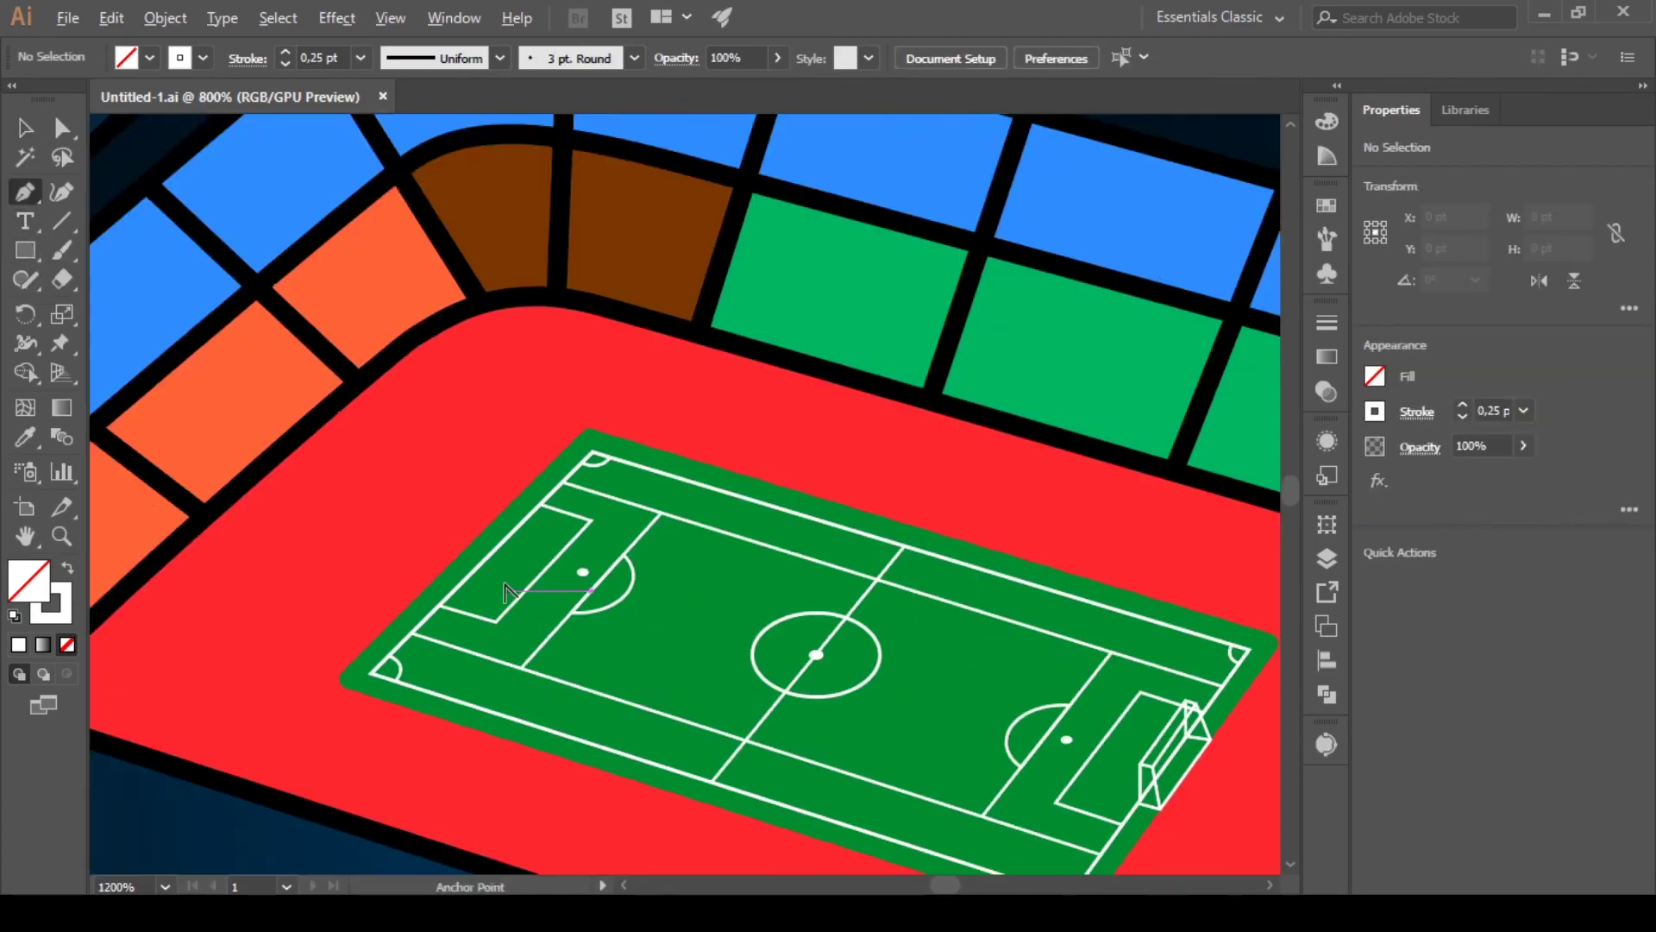
# Draw guide lines from the right goal's corners across the pitch
pyautogui.hotkey('ctrl', '-')
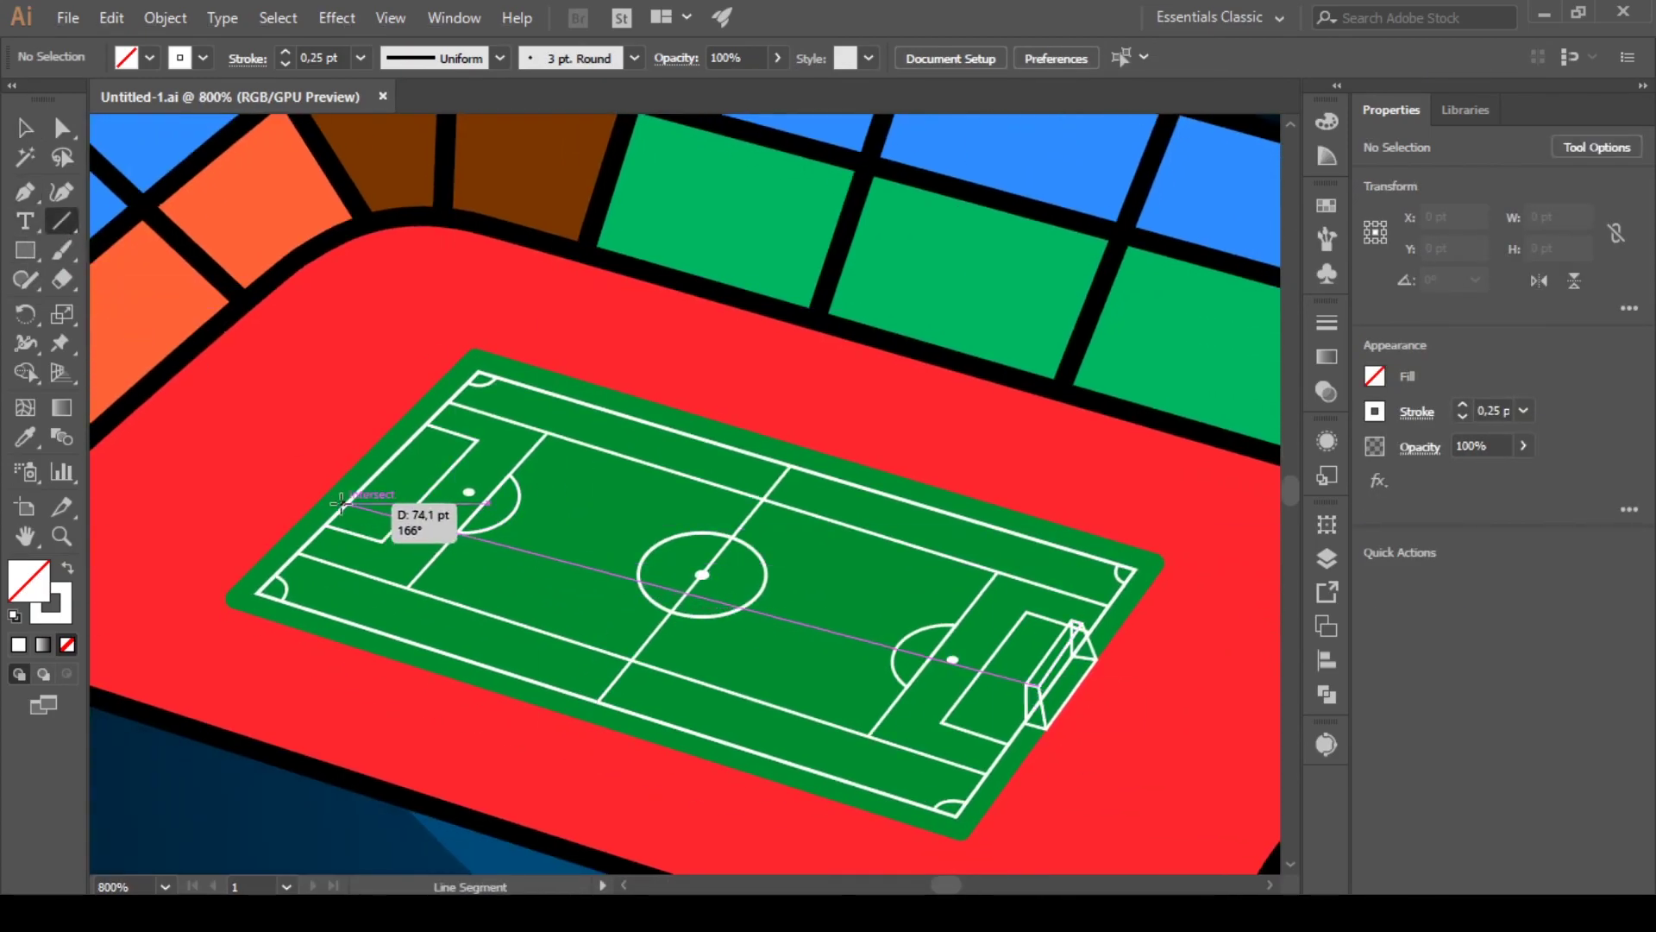
pyautogui.moveTo(352, 474); pyautogui.dragTo(352, 474)
pyautogui.hotkey('ctrl', '+')
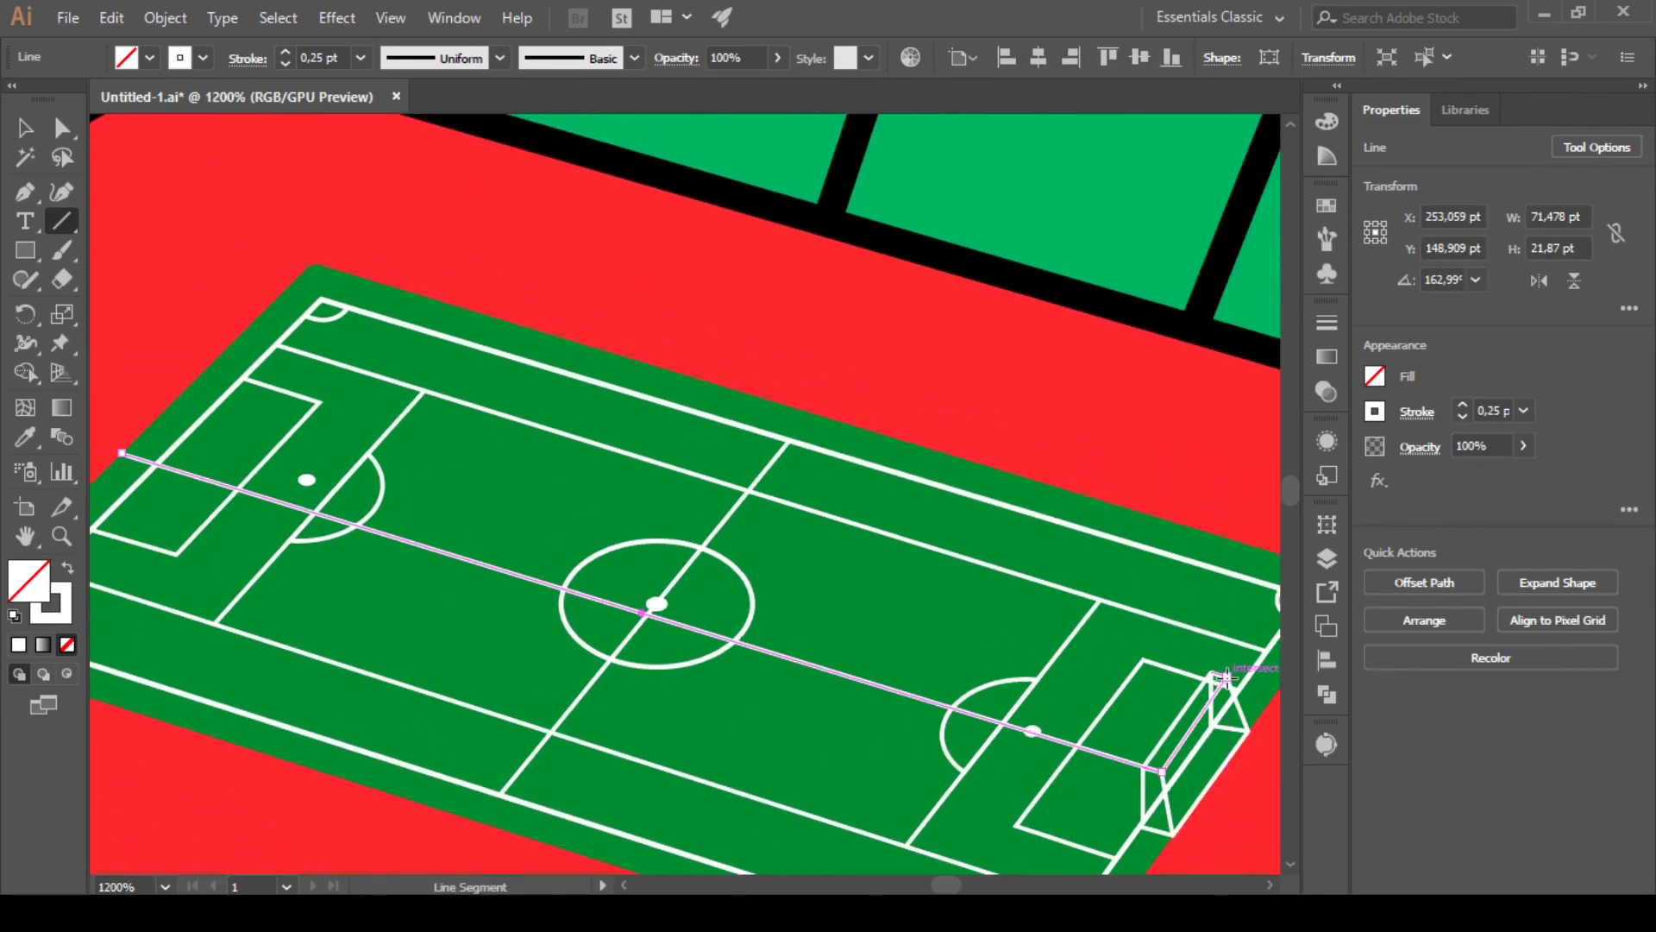
pyautogui.moveTo(1216, 673); pyautogui.dragTo(218, 352)
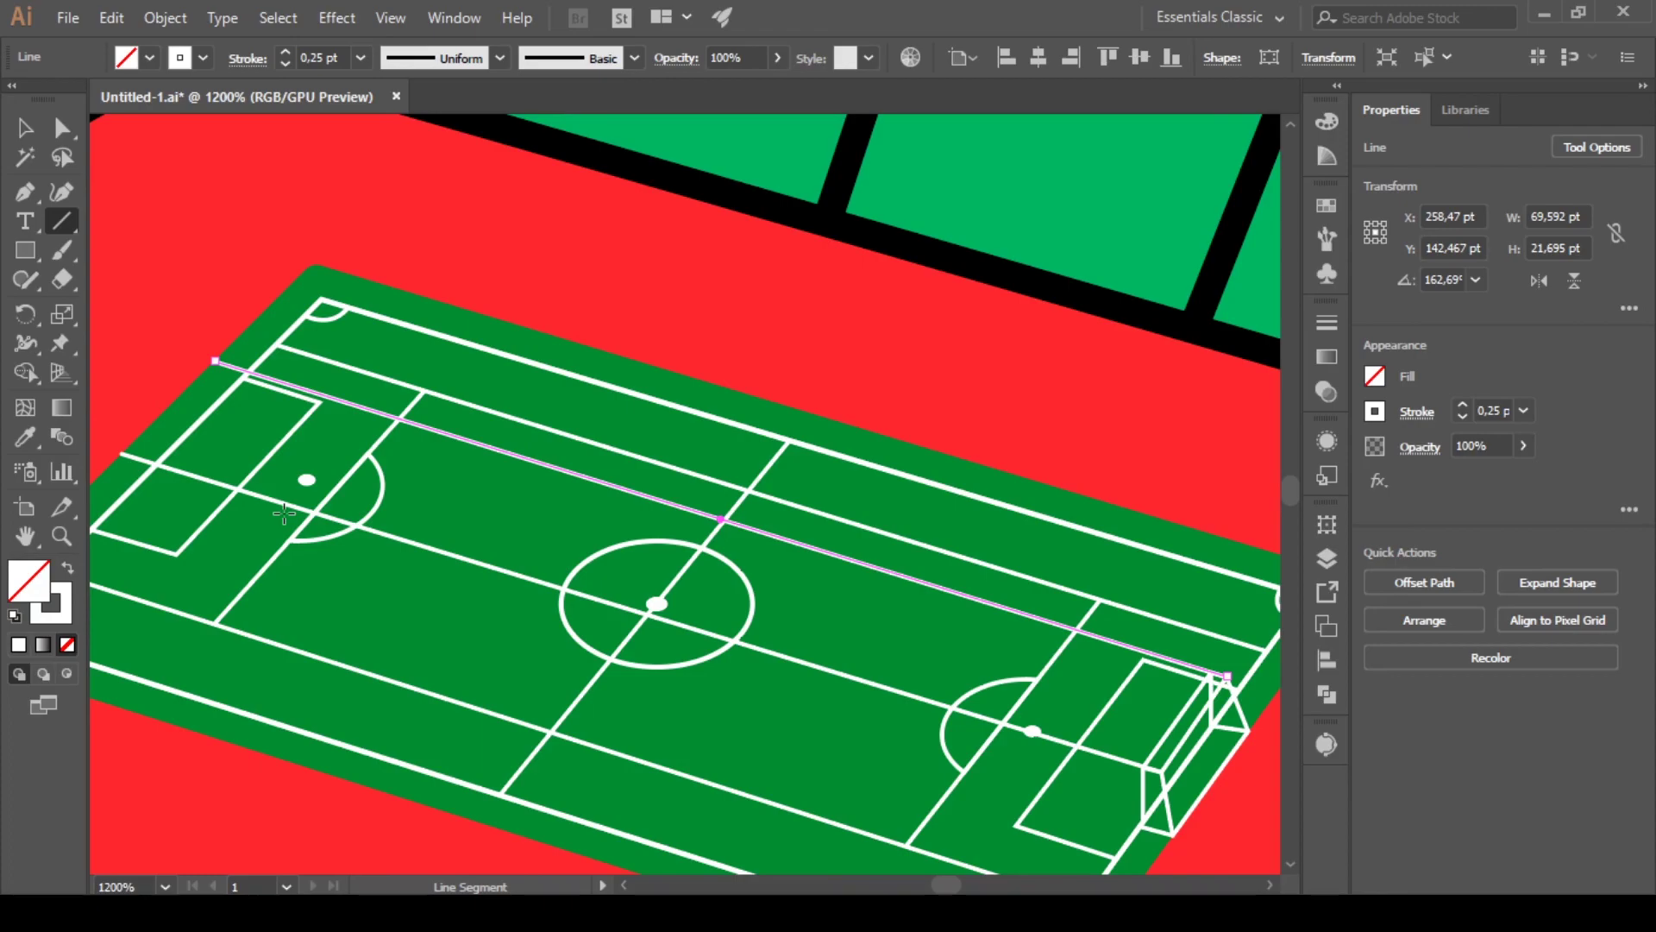
pyautogui.hotkey('ctrl', '-')
pyautogui.hotkey('ctrl', '-')
pyautogui.hotkey('ctrl', '+')
pyautogui.hotkey('ctrl', '+')
pyautogui.hotkey('ctrl', '+')
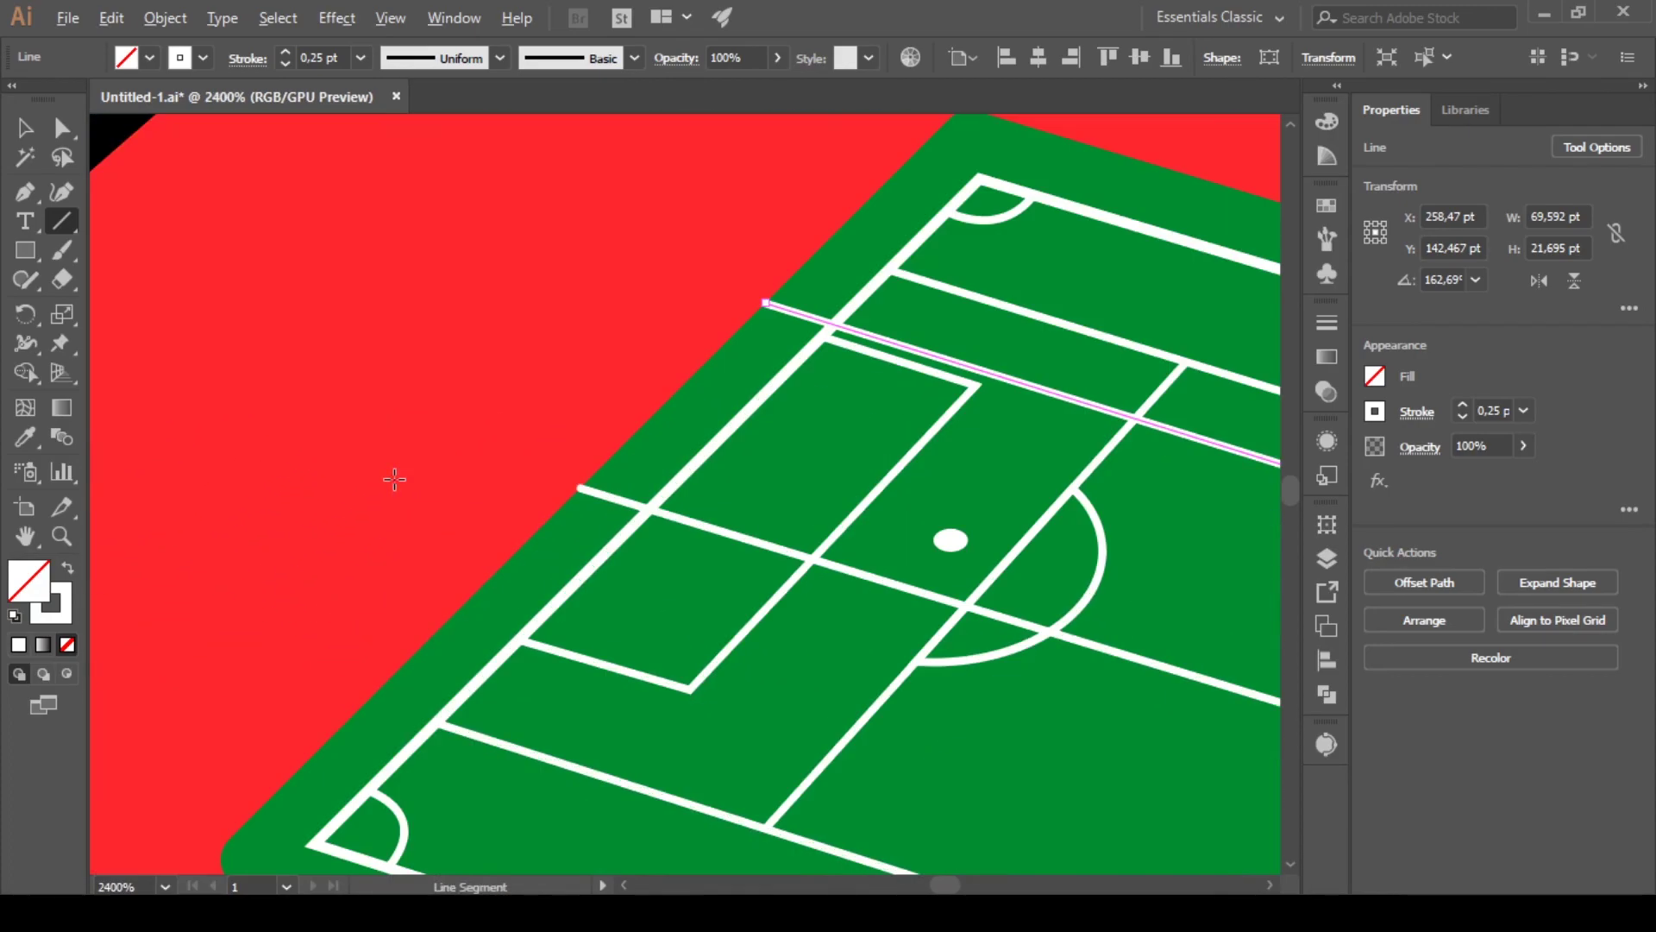
# Draw the left crossbar's short end and merge the enclosed strip into a crossbar with Shape Builder
pyautogui.moveTo(369, 538); pyautogui.dragTo(282, 474)
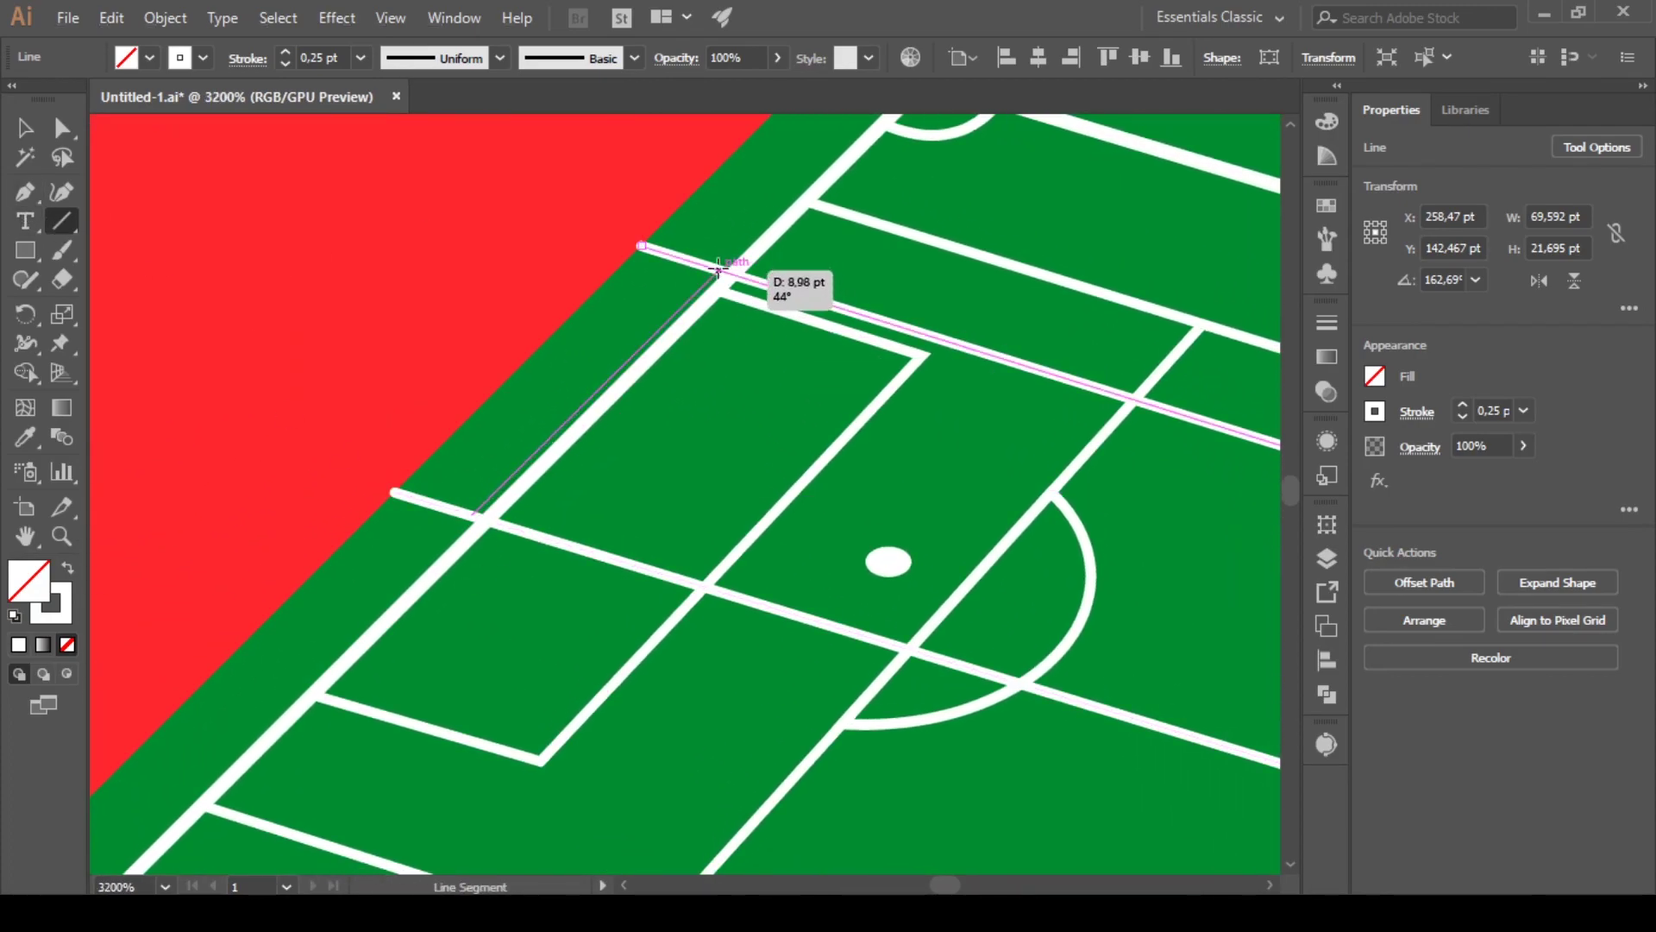
pyautogui.scroll(1, 703, 282)
pyautogui.press('a')
pyautogui.click(680, 238)
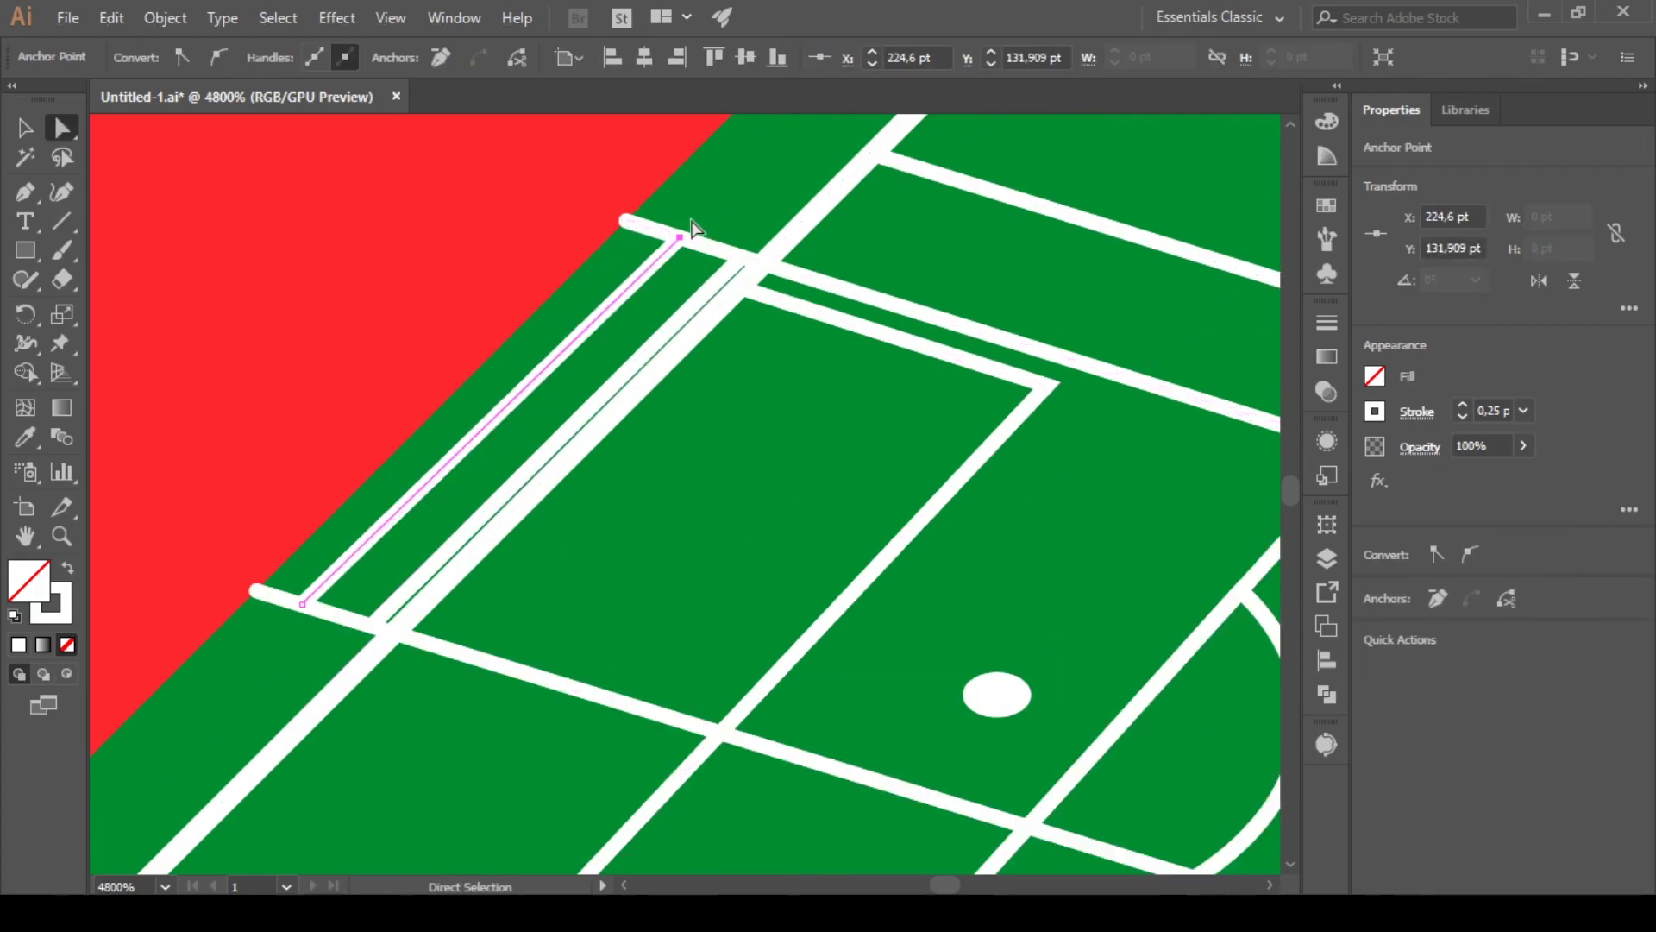
pyautogui.moveTo(671, 228); pyautogui.dragTo(671, 232)
pyautogui.click(473, 640)
pyautogui.moveTo(474, 640); pyautogui.dragTo(714, 251)
# Move the new crossbar to sit just above the left goal line
pyautogui.hotkey('shift', 'm')
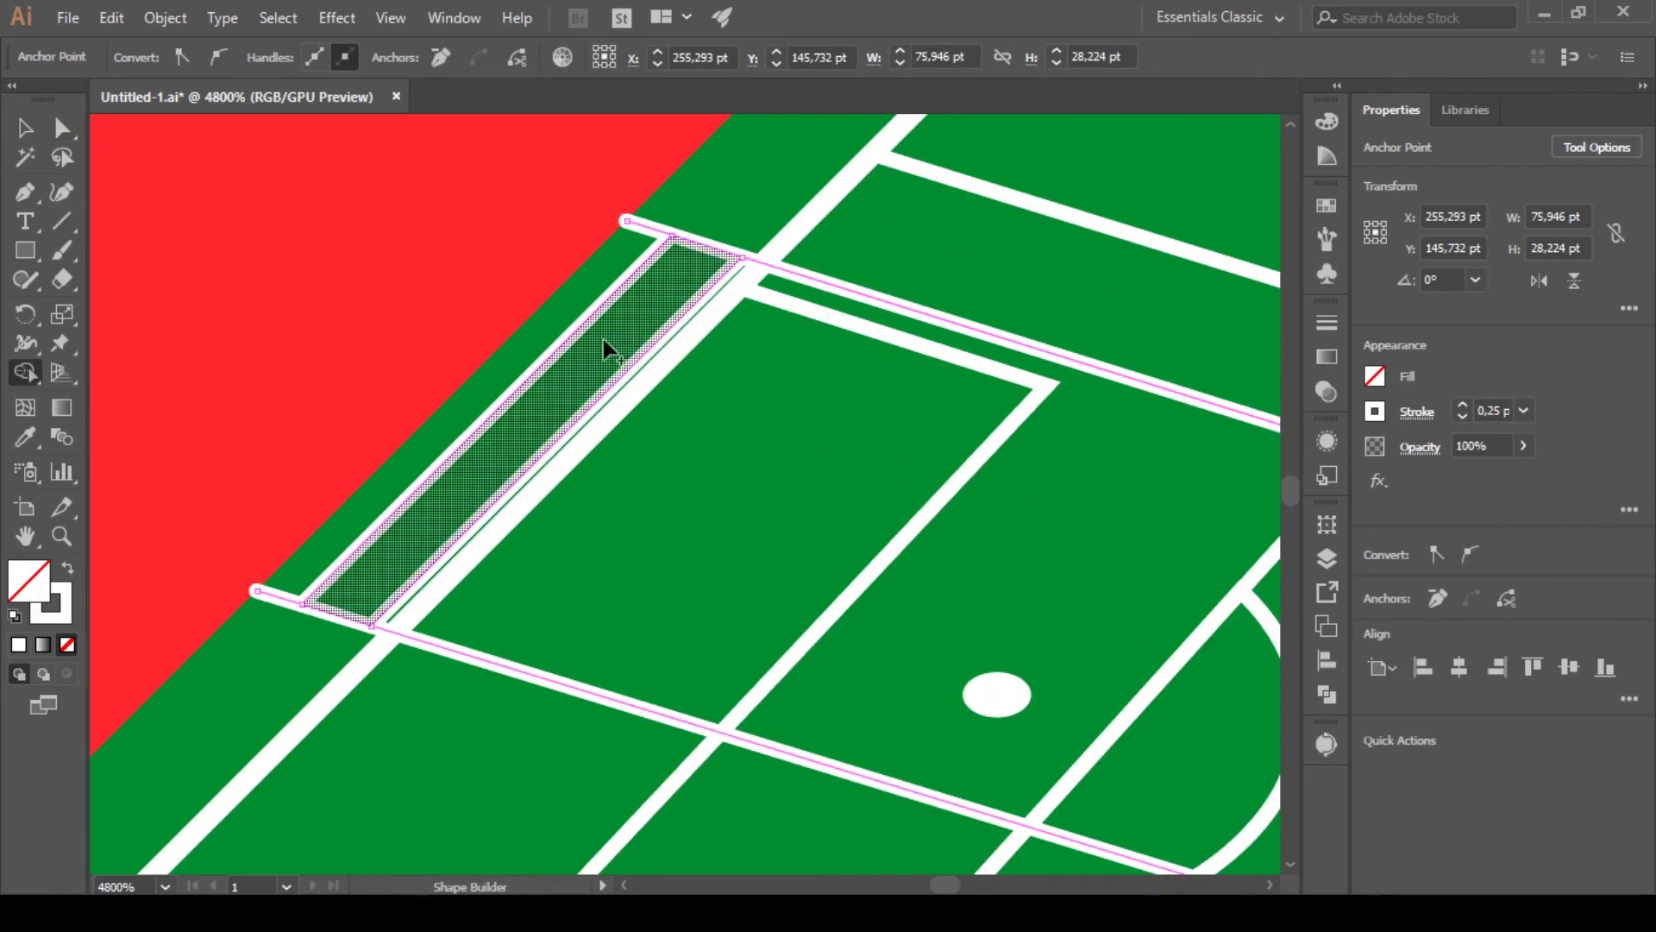
pyautogui.press('v')
pyautogui.scroll(-3, 614, 593)
pyautogui.scroll(-1, 614, 592)
pyautogui.scroll(1, 614, 593)
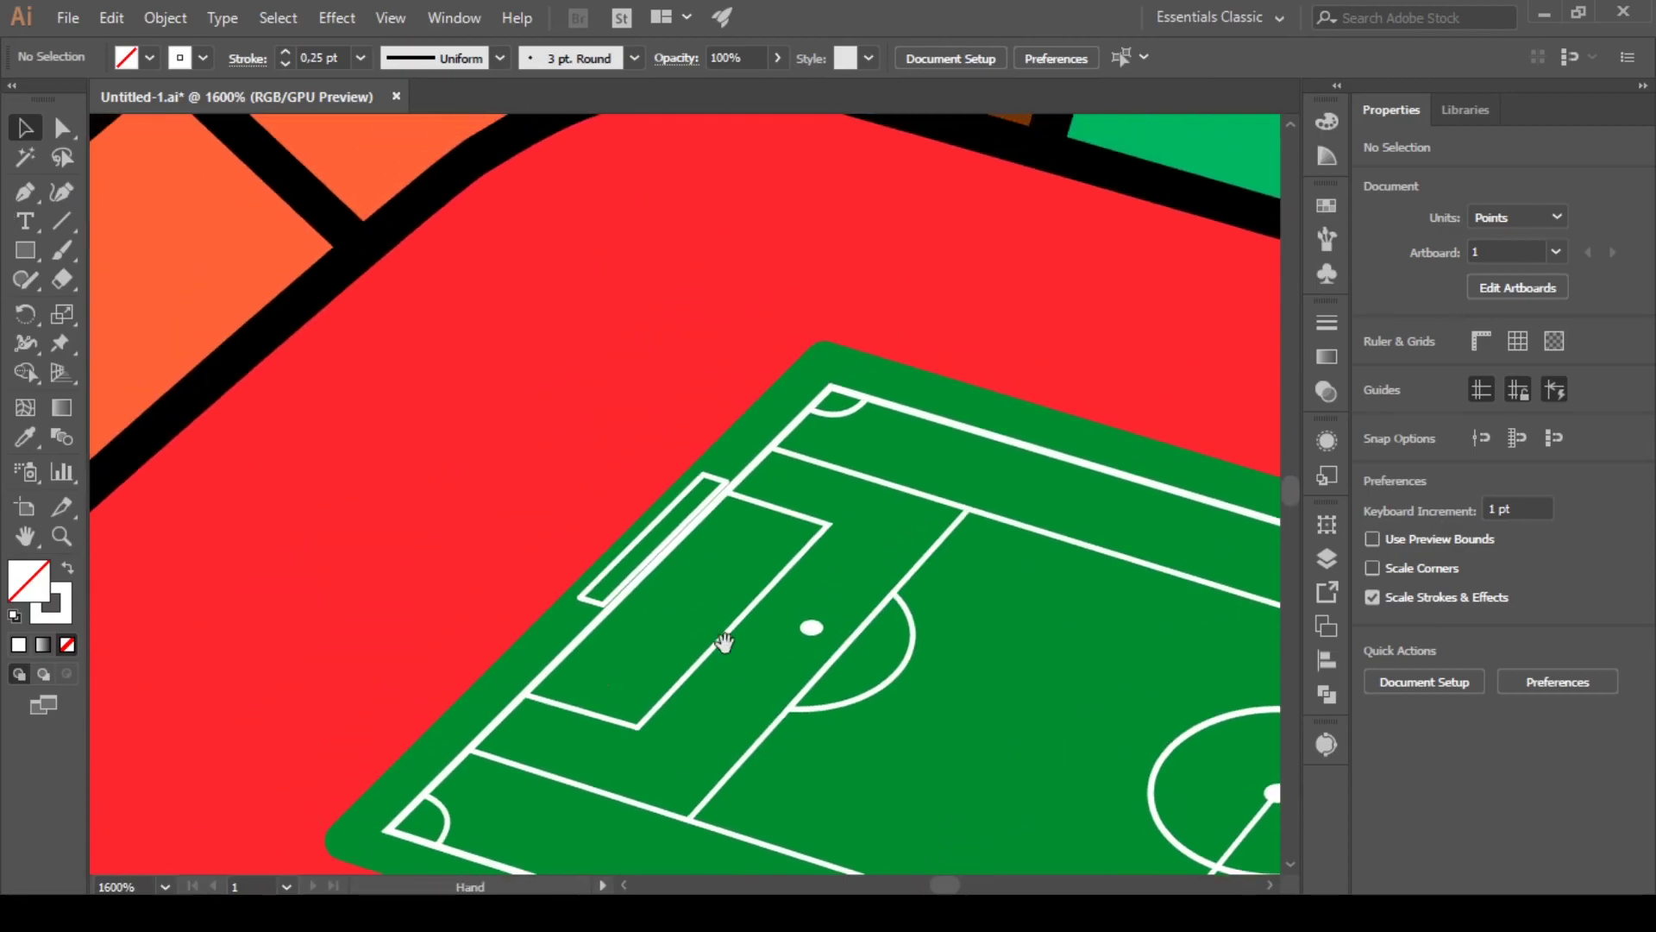
pyautogui.scroll(2, 621, 517)
pyautogui.moveTo(625, 496); pyautogui.dragTo(573, 473)
pyautogui.scroll(-4, 649, 489)
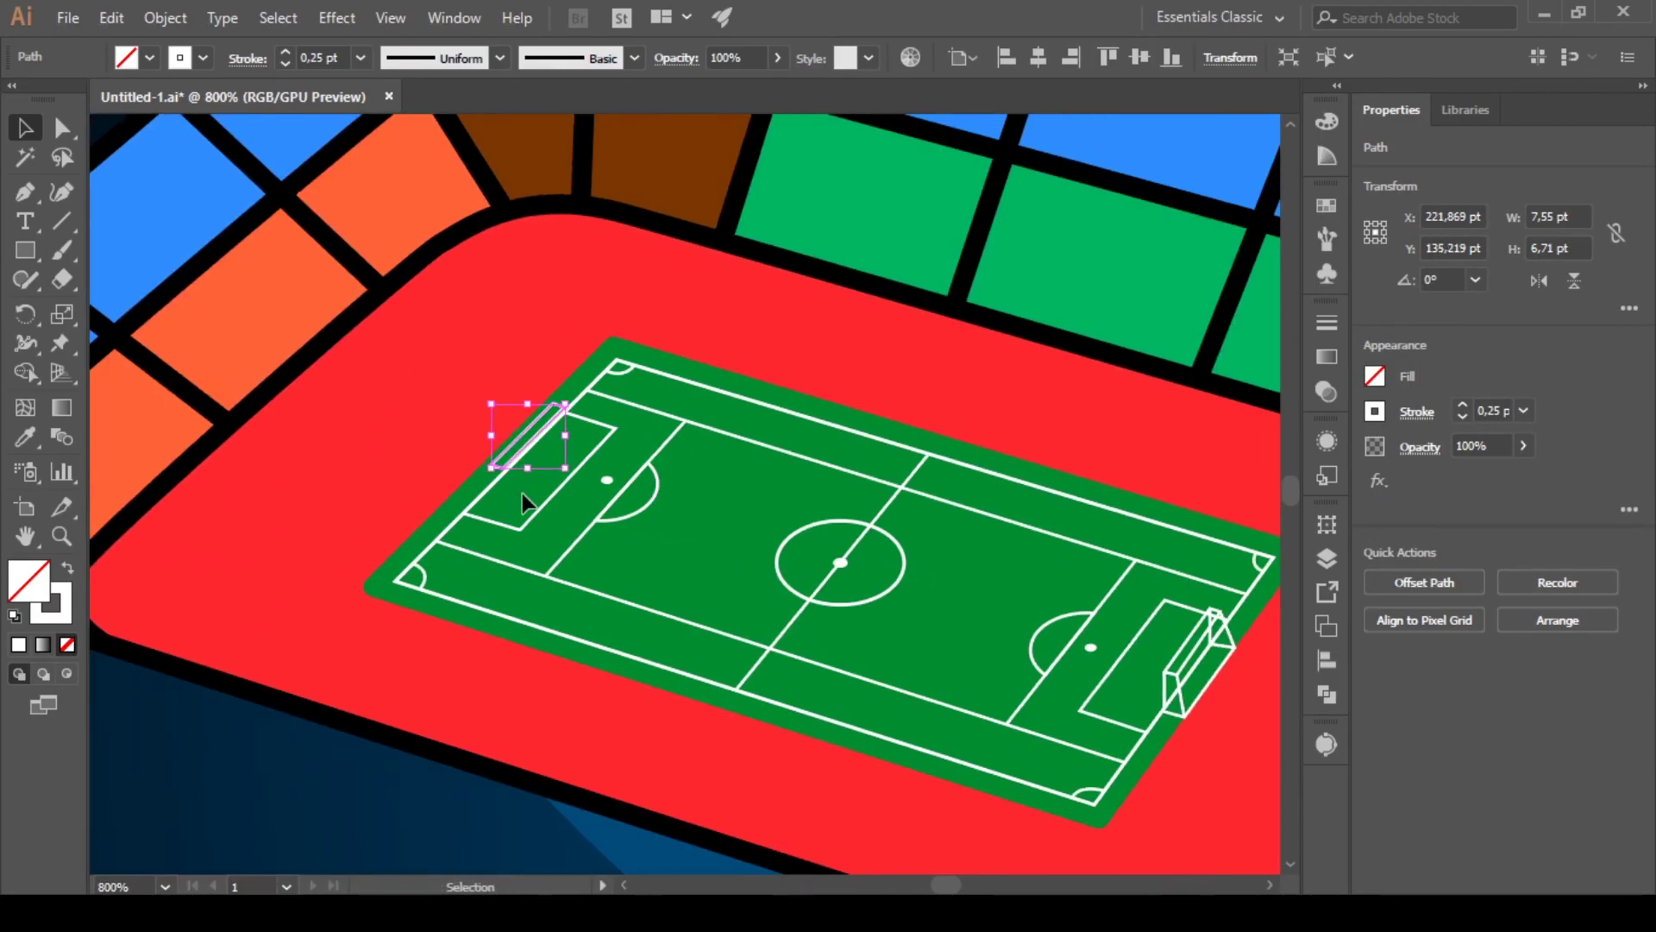
pyautogui.scroll(2, 523, 503)
pyautogui.scroll(1, 614, 520)
pyautogui.scroll(1, 615, 521)
pyautogui.moveTo(540, 397); pyautogui.dragTo(531, 419)
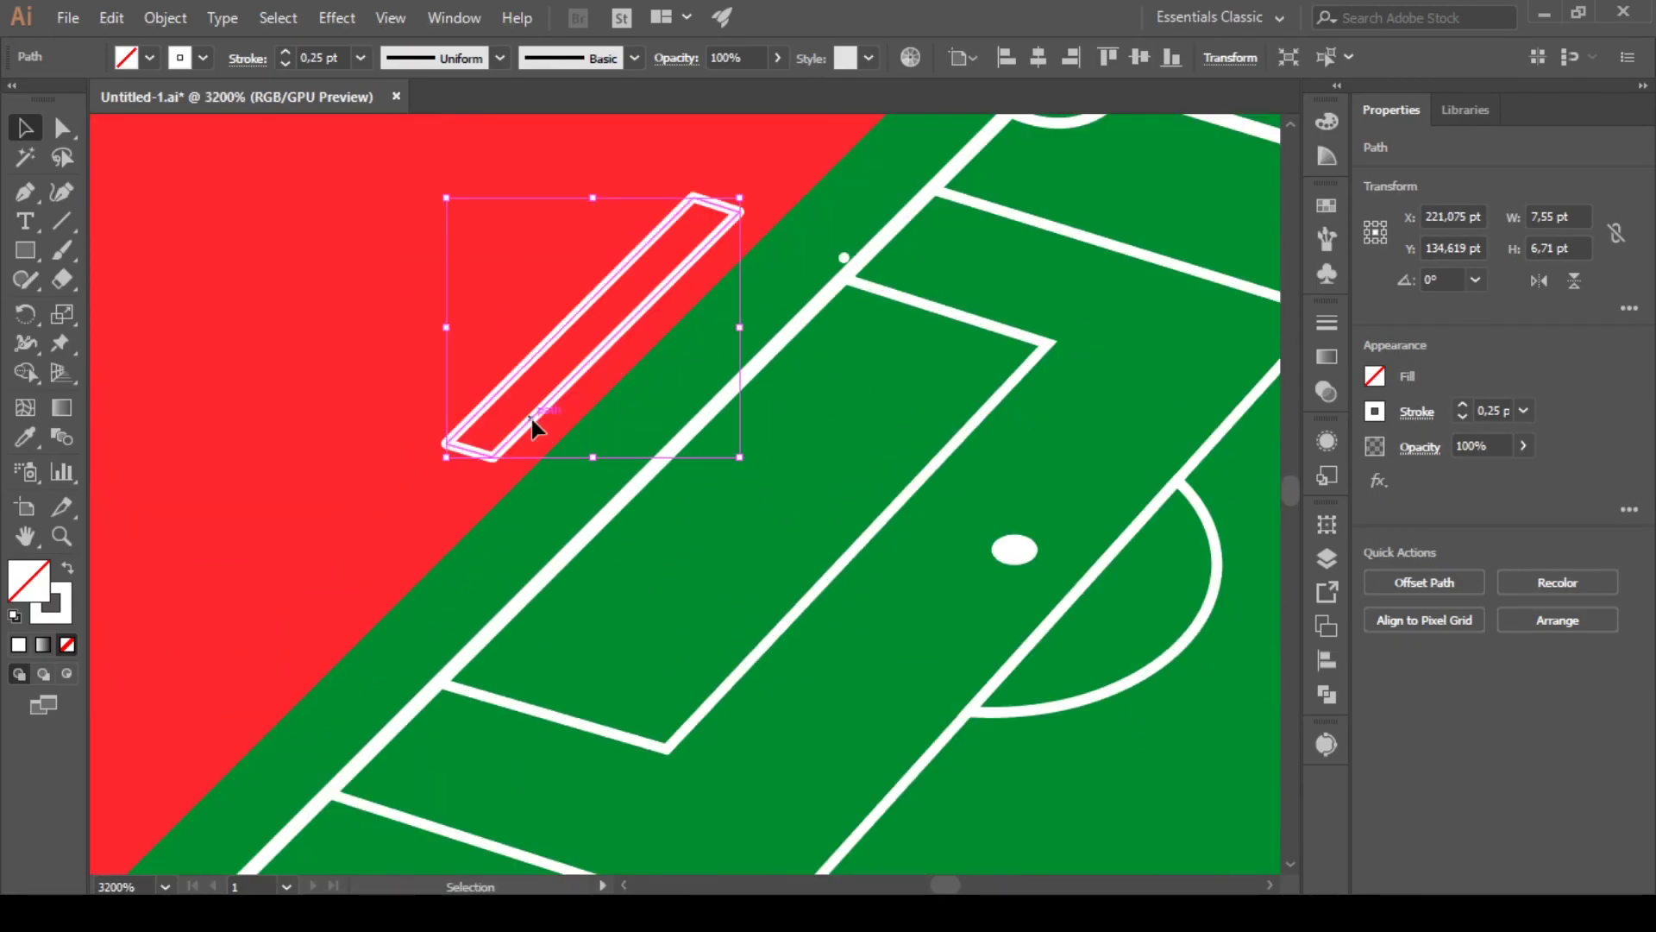
# Move the left goal frame into its final position
pyautogui.moveTo(539, 487); pyautogui.dragTo(539, 526)
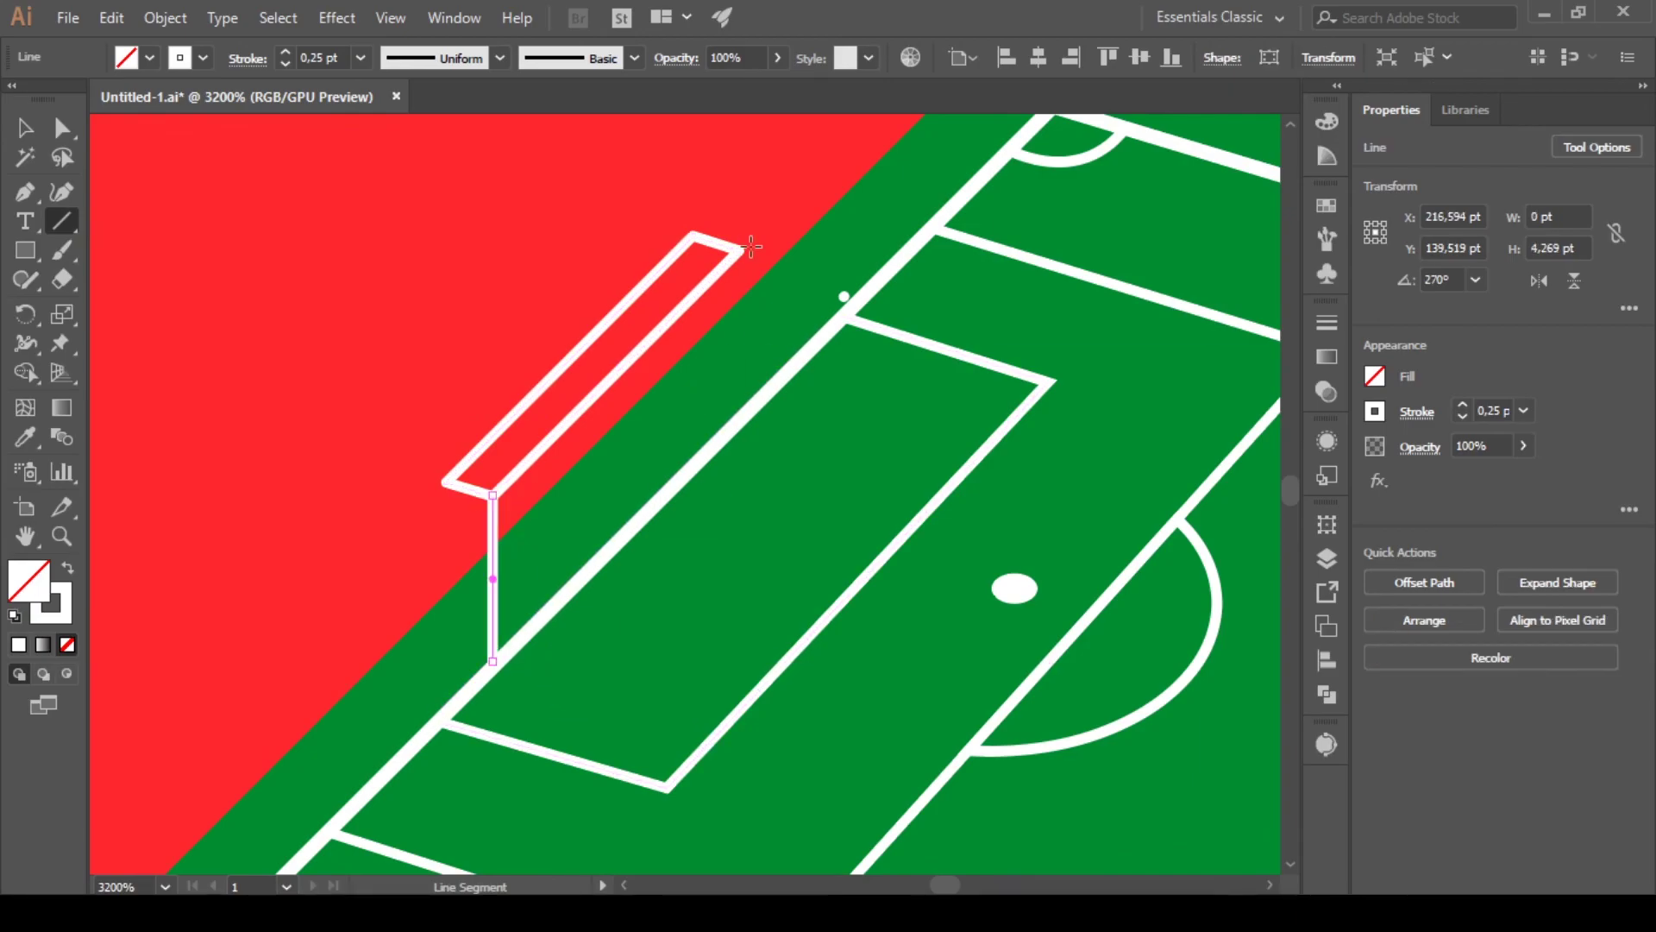
pyautogui.scroll(1, 713, 560)
pyautogui.scroll(-1, 655, 536)
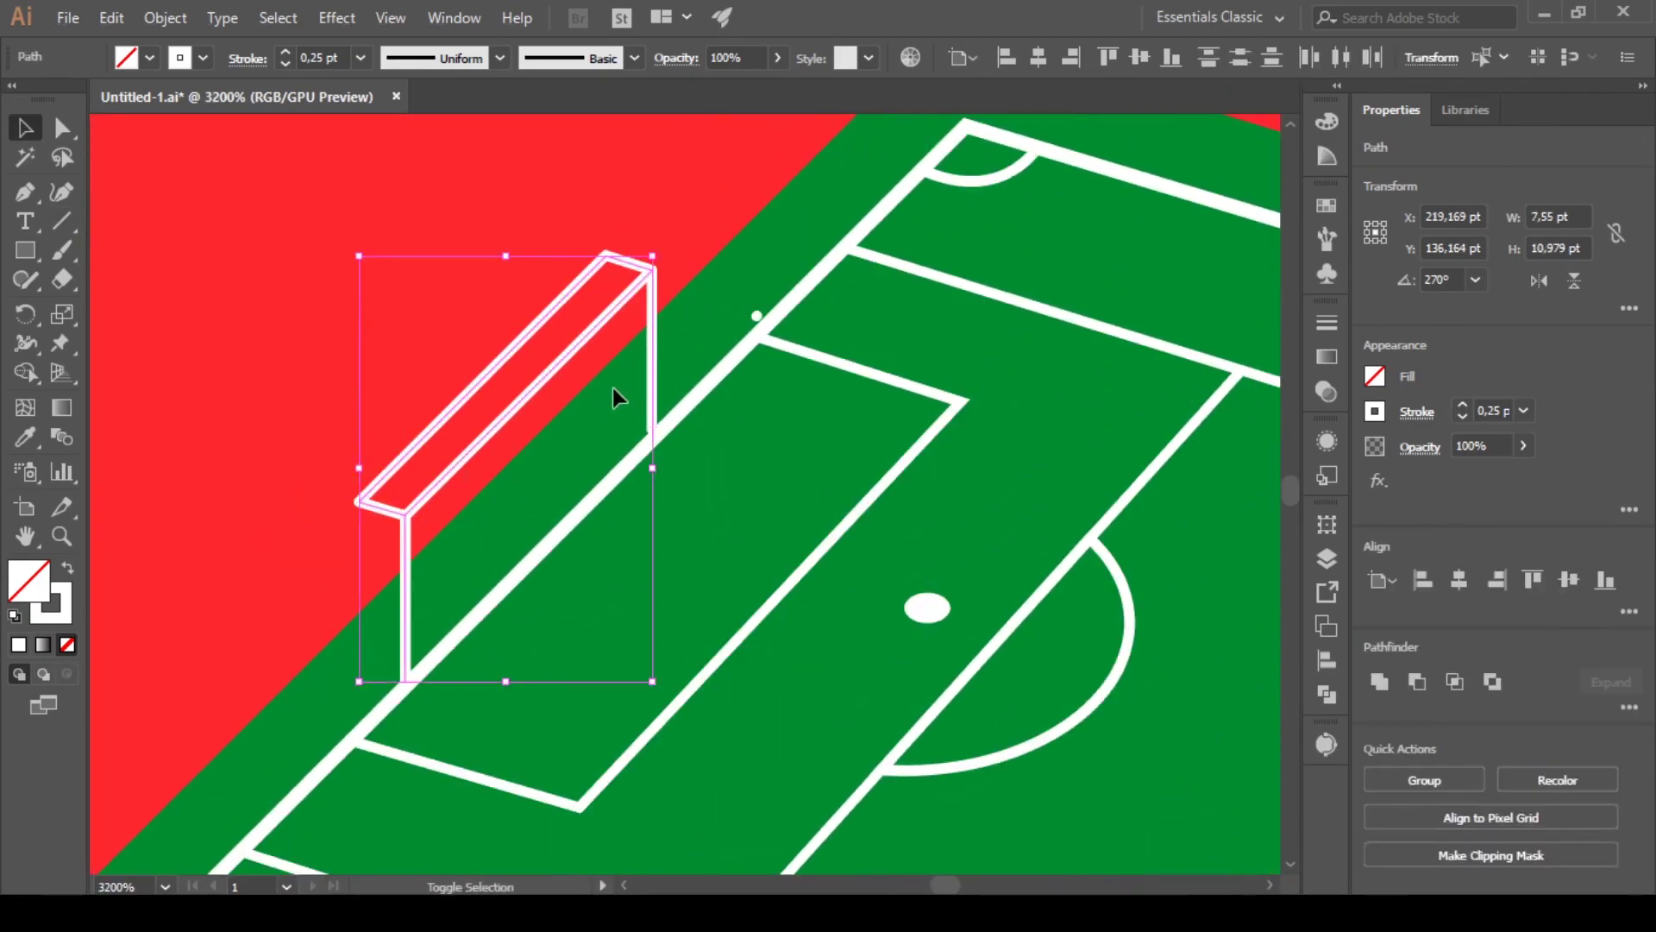
pyautogui.moveTo(654, 395); pyautogui.dragTo(675, 366)
pyautogui.click(598, 580)
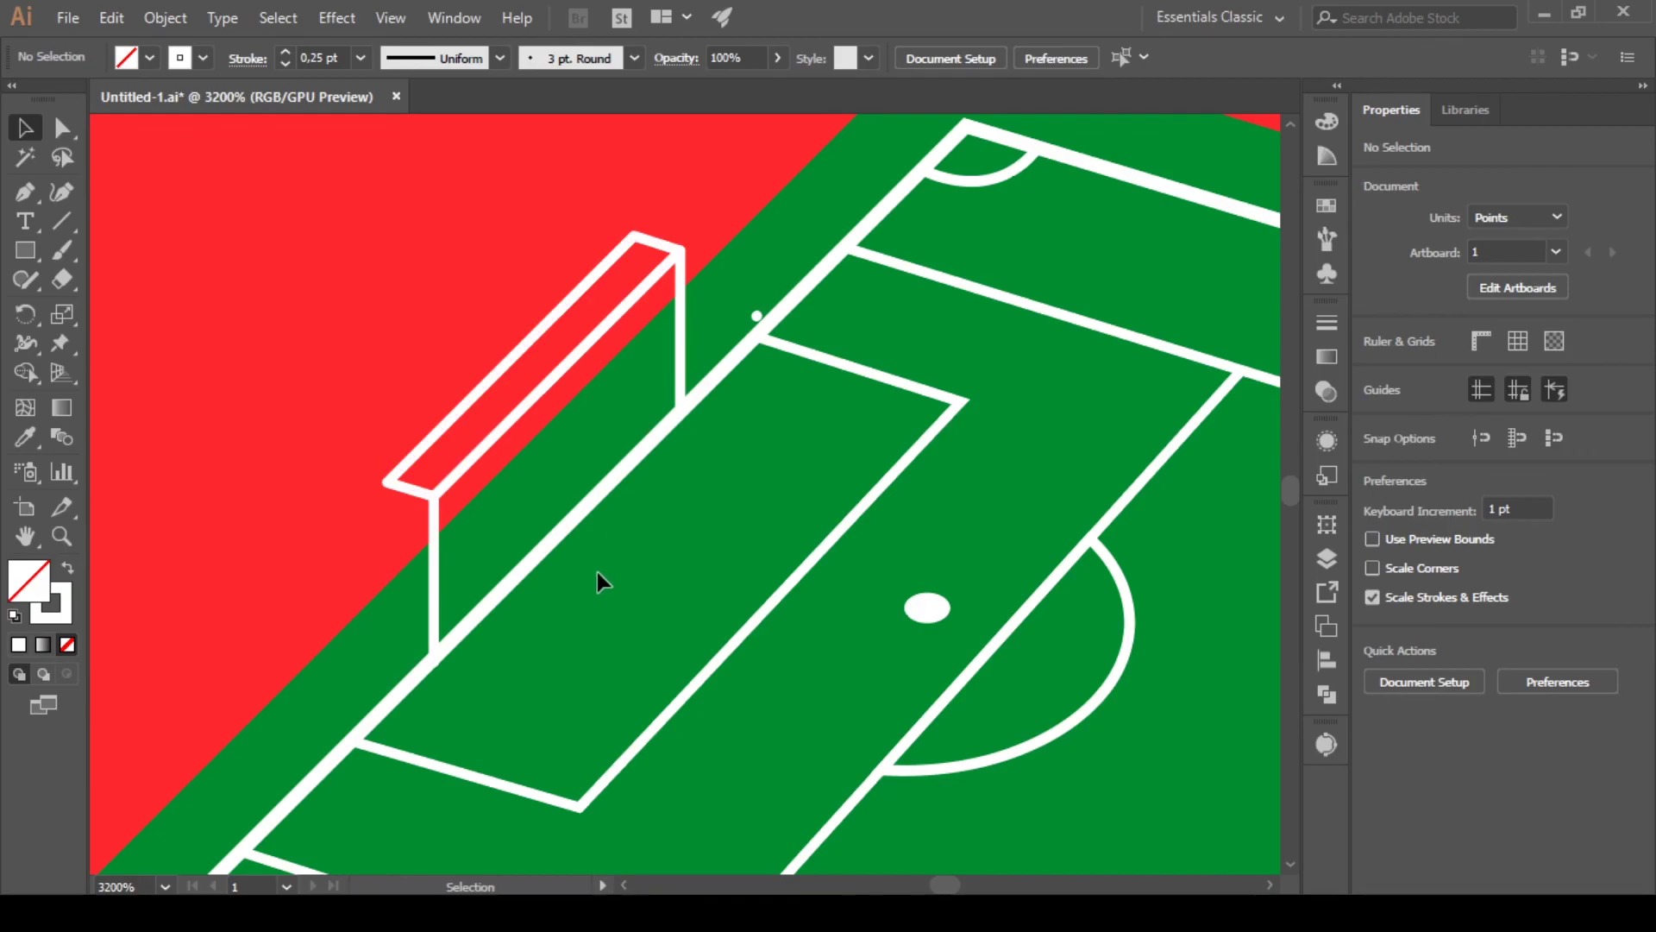
pyautogui.scroll(-1, 649, 495)
pyautogui.scroll(1, 483, 383)
# Draw the left goal's post down to the pitch and its remaining depth line
pyautogui.press('\\')
pyautogui.moveTo(435, 540); pyautogui.dragTo(533, 563)
pyautogui.scroll(-1, 658, 446)
pyautogui.scroll(1, 658, 446)
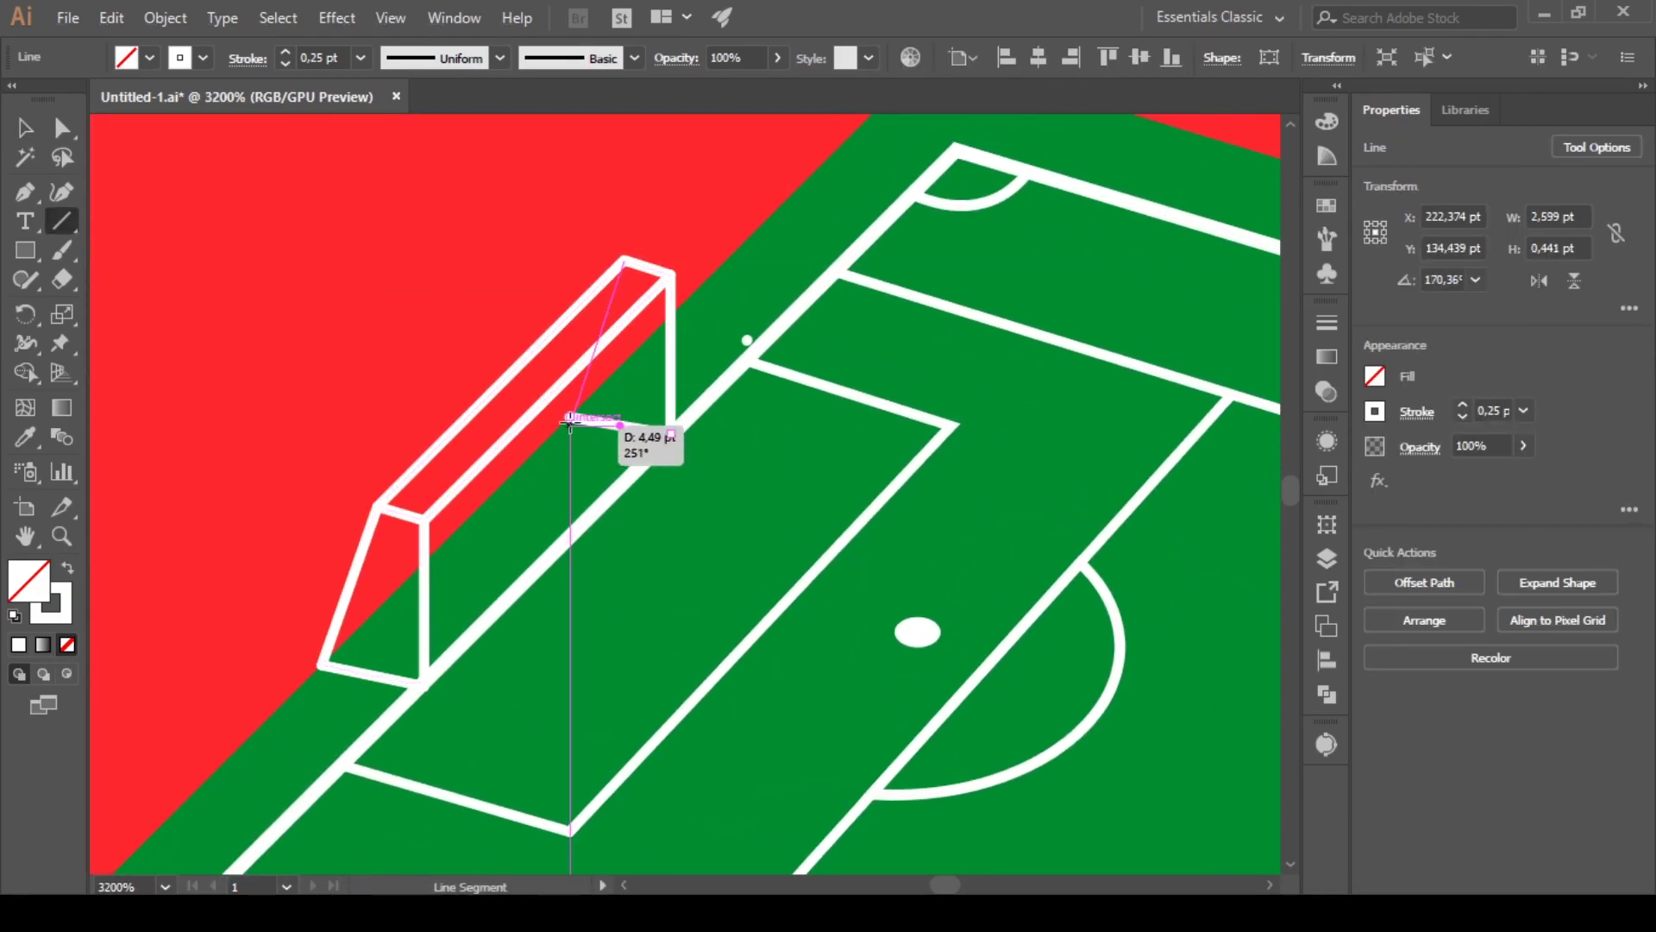
pyautogui.moveTo(323, 665); pyautogui.dragTo(320, 664)
pyautogui.press('v')
pyautogui.scroll(-5, 618, 443)
# Draw a window shape on the case's side wall with the Pen tool
pyautogui.scroll(-3, 704, 489)
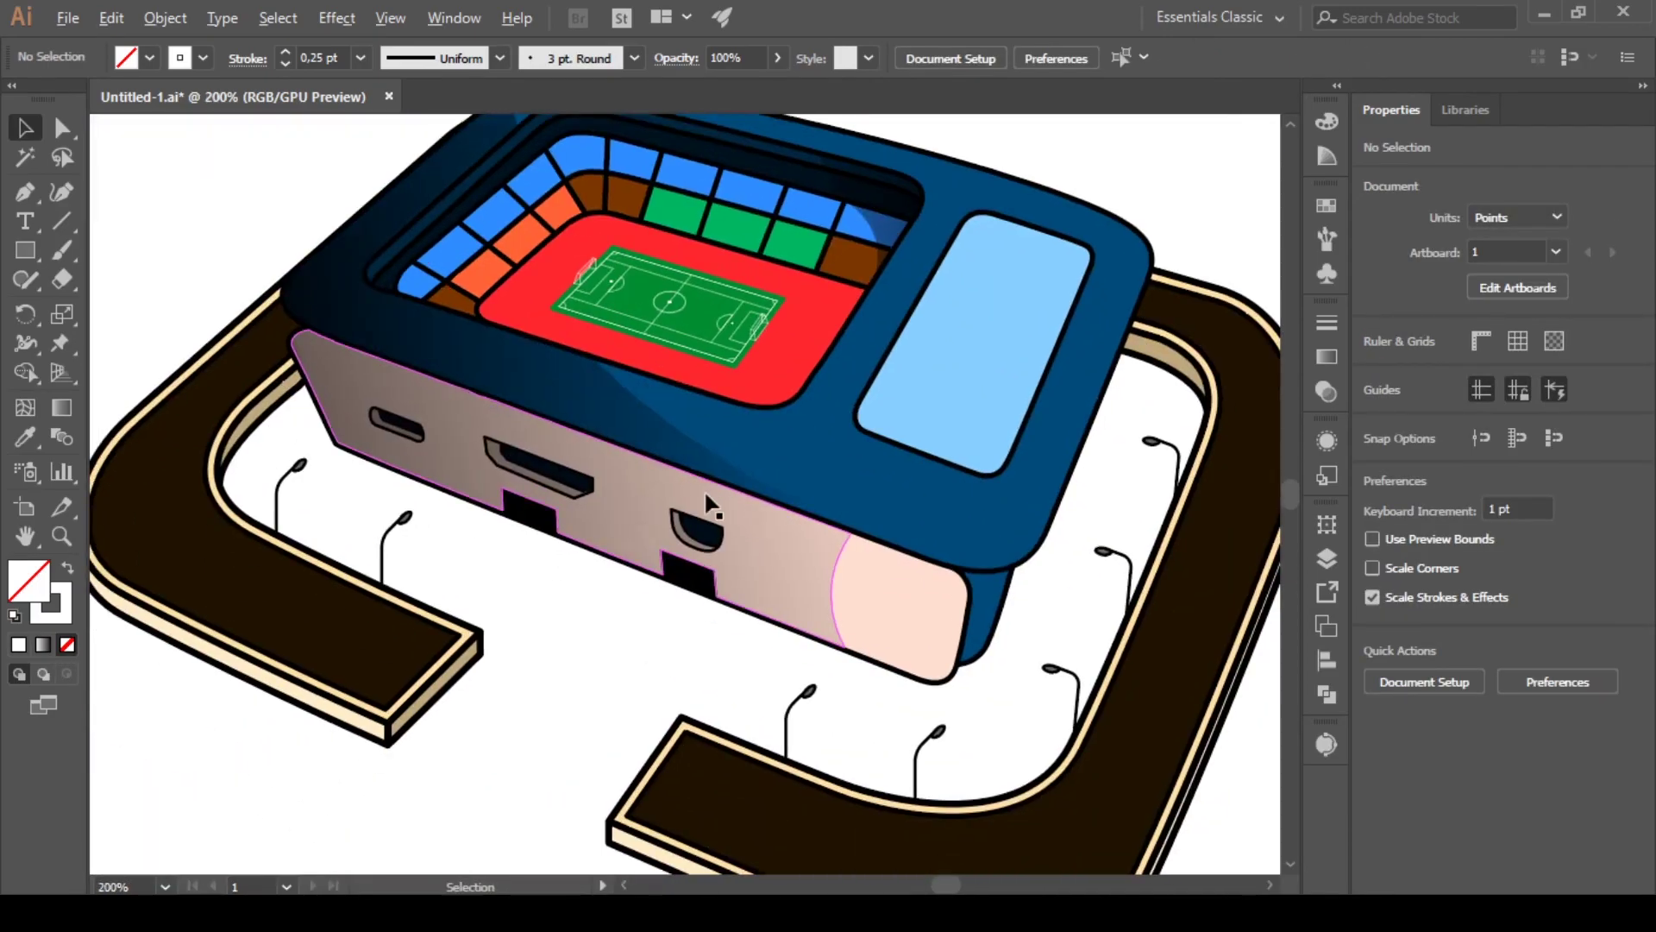
pyautogui.scroll(4, 547, 635)
pyautogui.press('p')
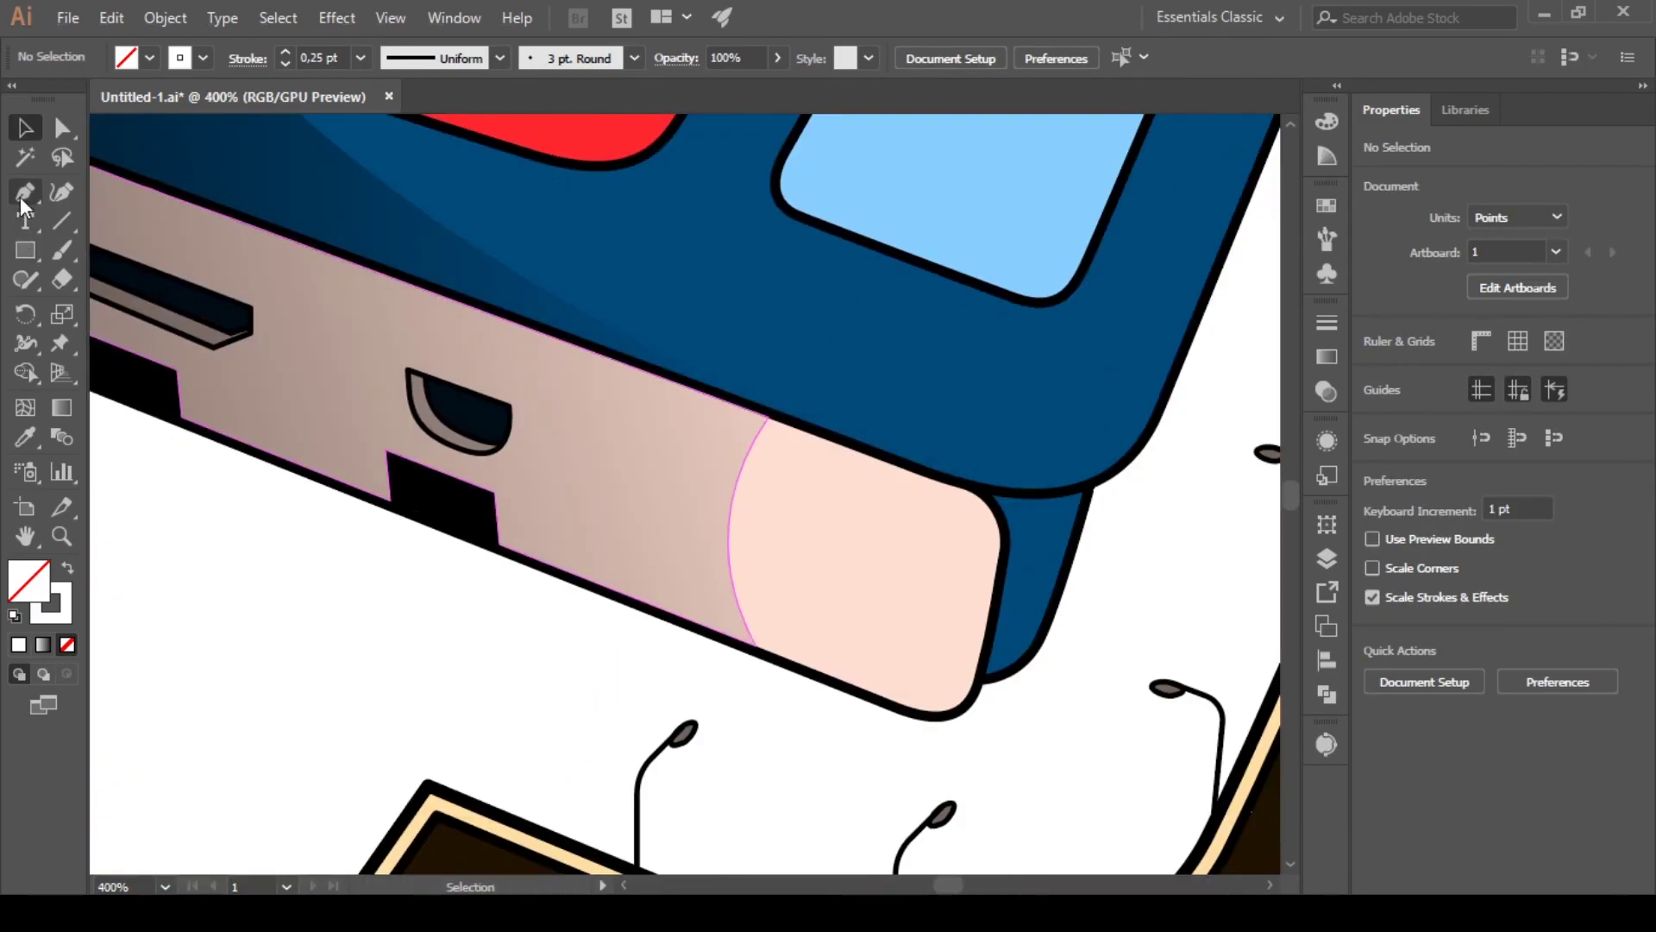
pyautogui.scroll(1, 923, 716)
pyautogui.click(923, 712)
pyautogui.click(923, 550)
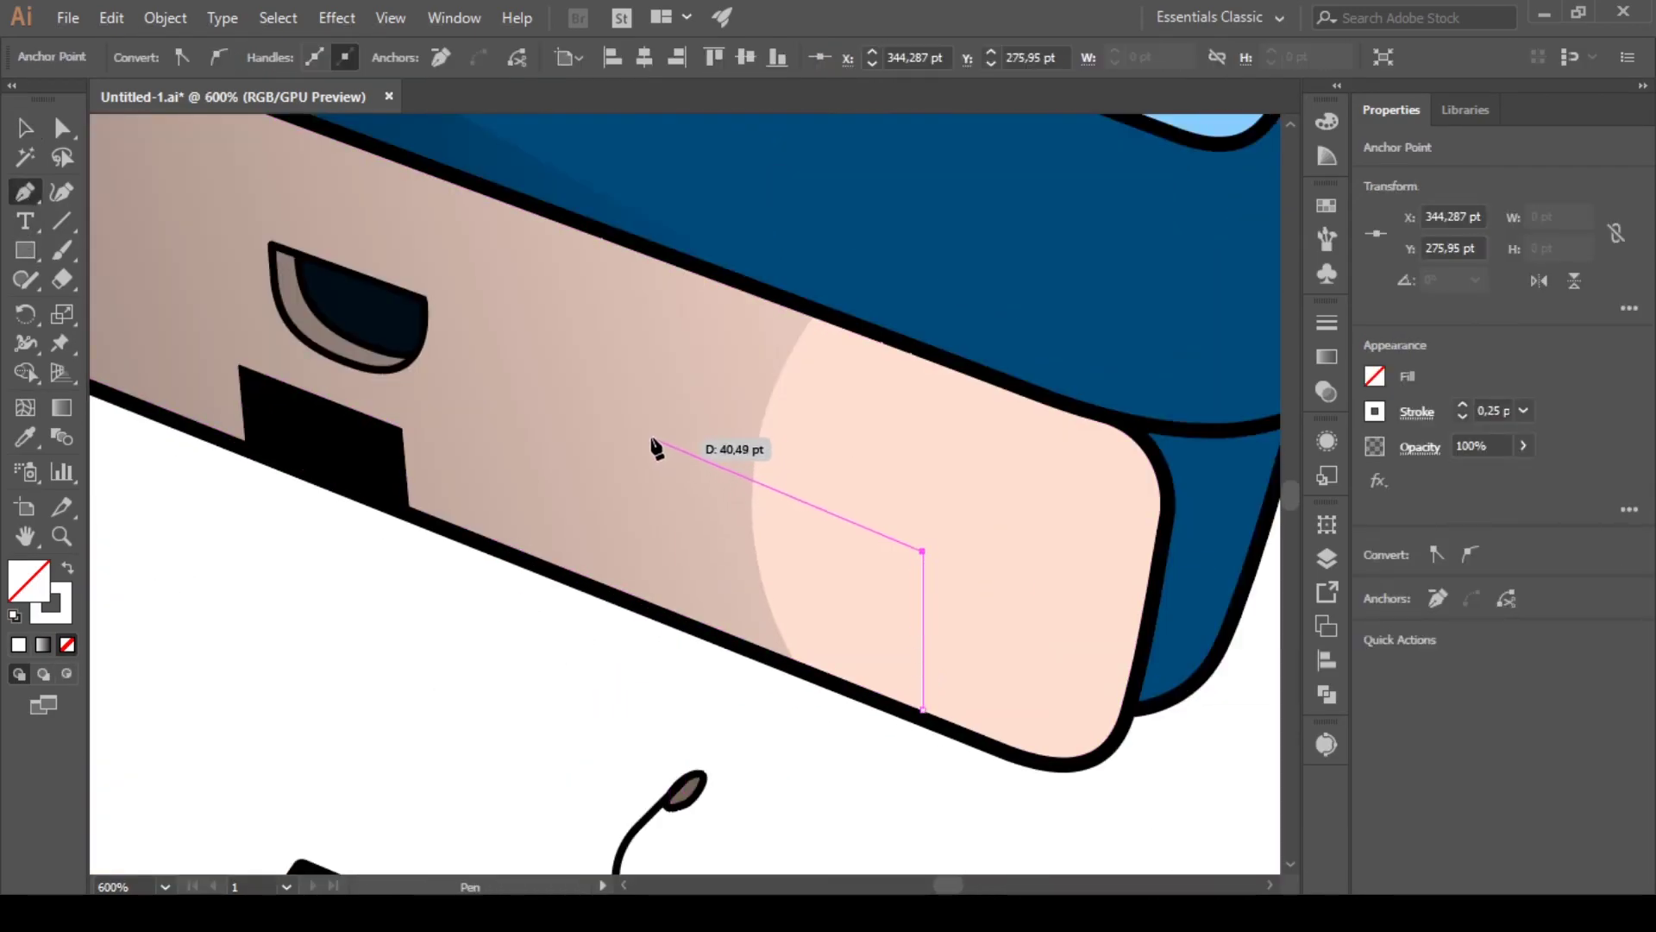
pyautogui.click(923, 701)
pyautogui.click(1165, 215)
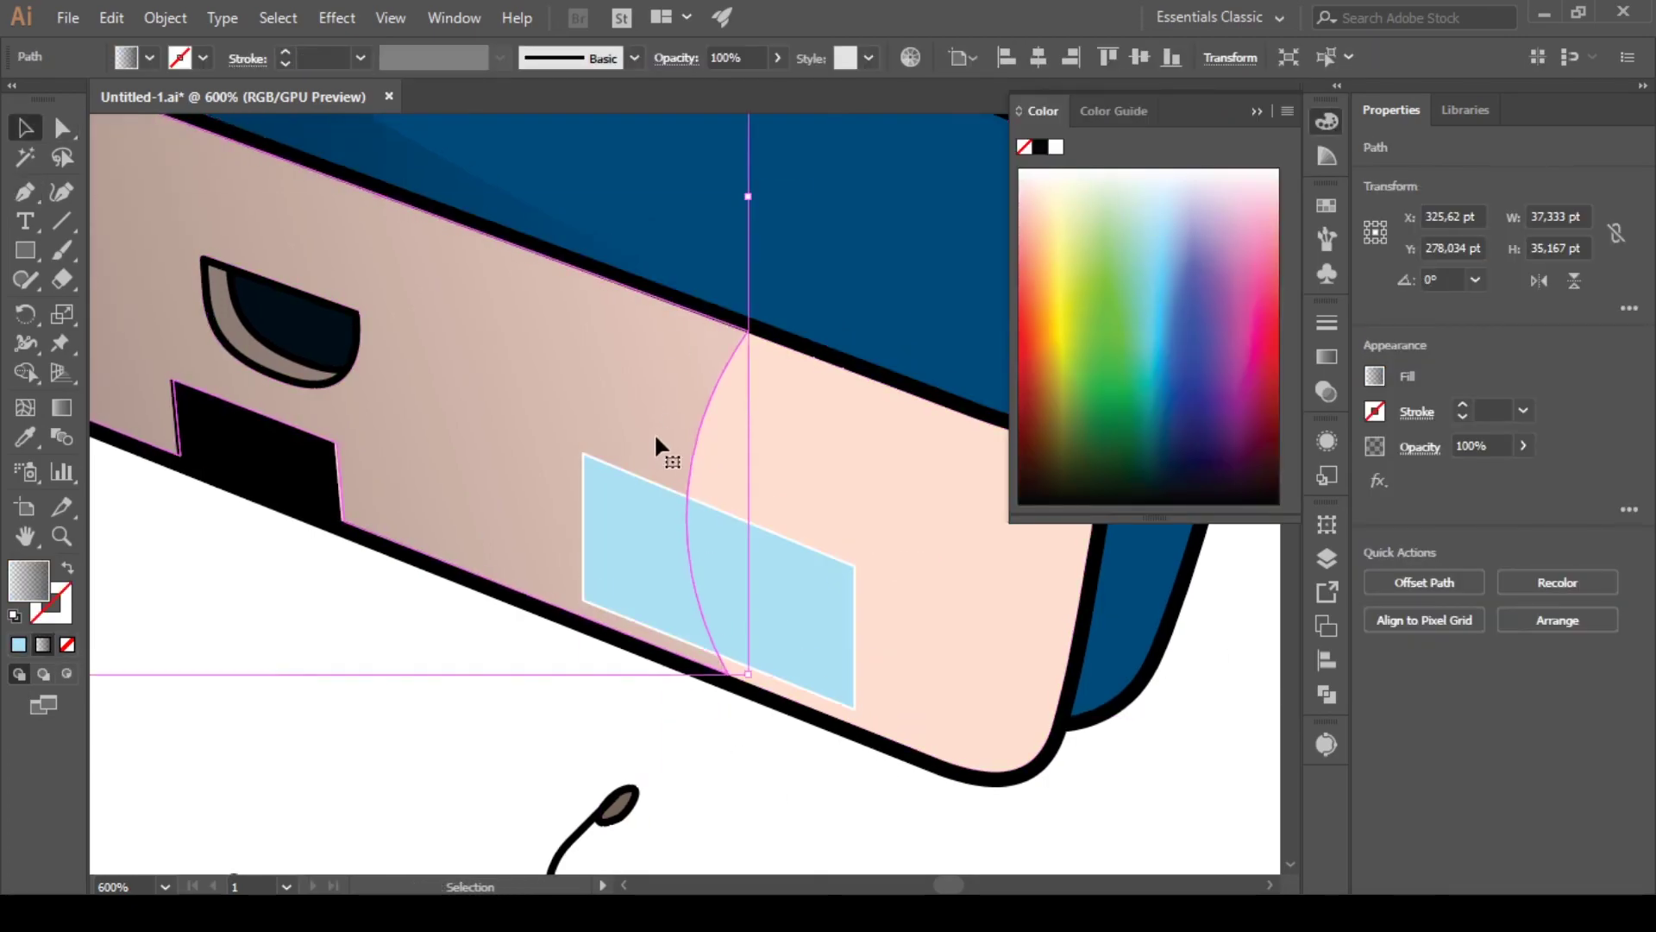
# Give the window rectangle a teal fill and a dark navy outline
pyautogui.click(747, 784)
pyautogui.click(784, 603)
pyautogui.moveTo(1090, 322); pyautogui.dragTo(1154, 332)
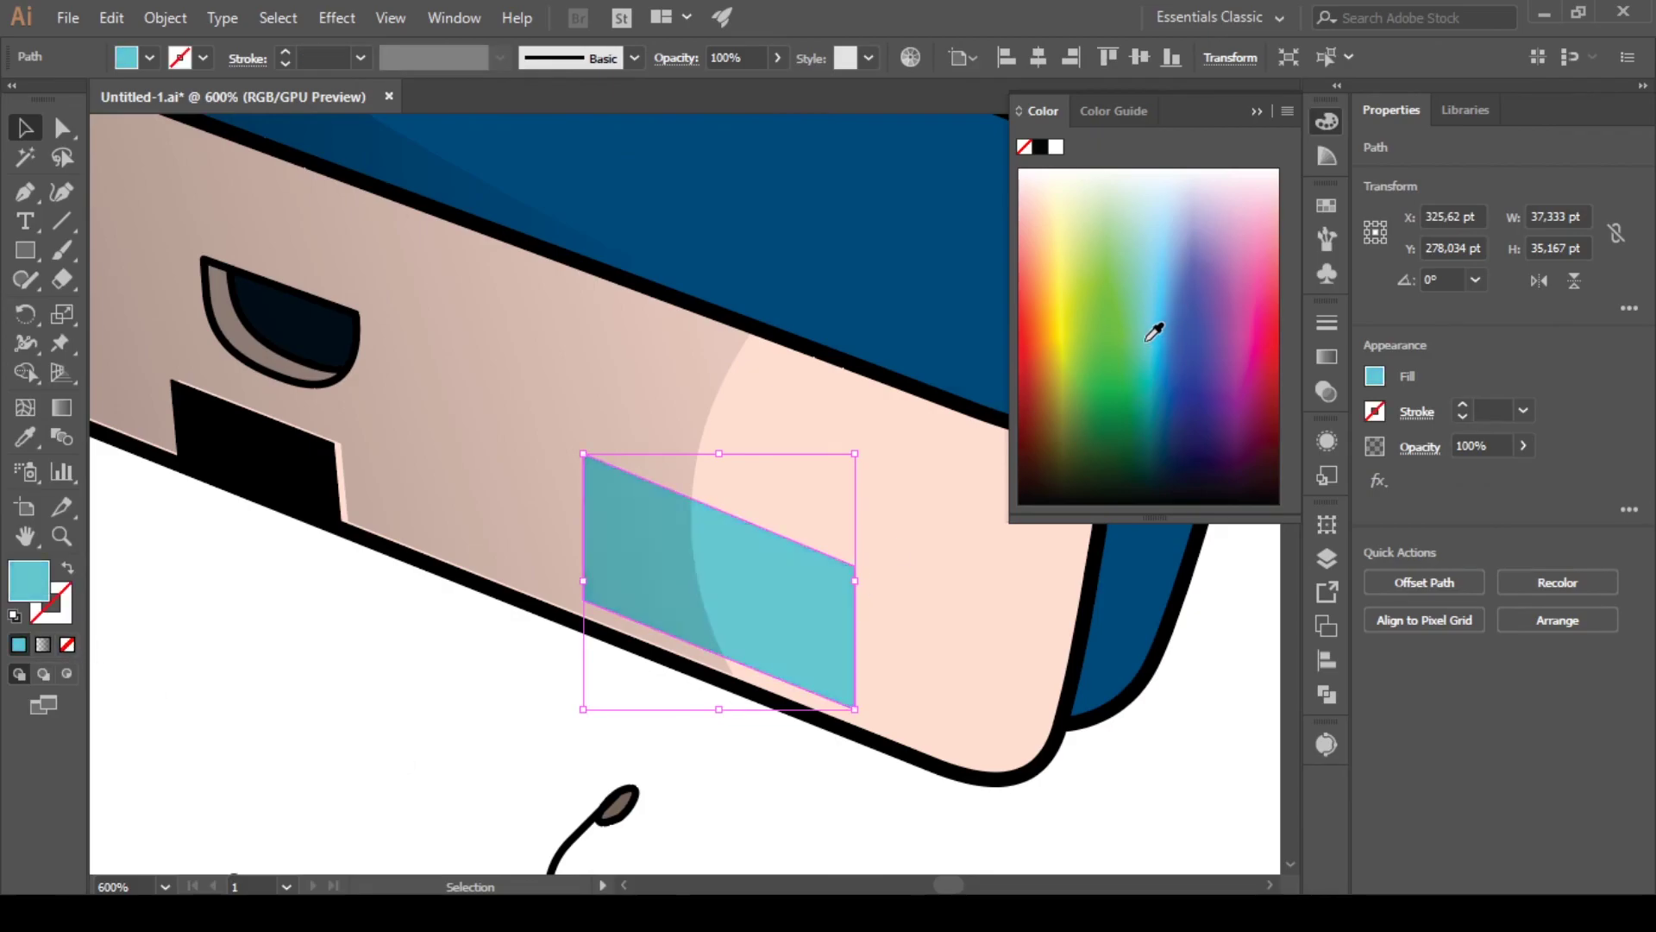
pyautogui.press('x')
pyautogui.click(1168, 311)
pyautogui.hotkey('ctrl', '+')
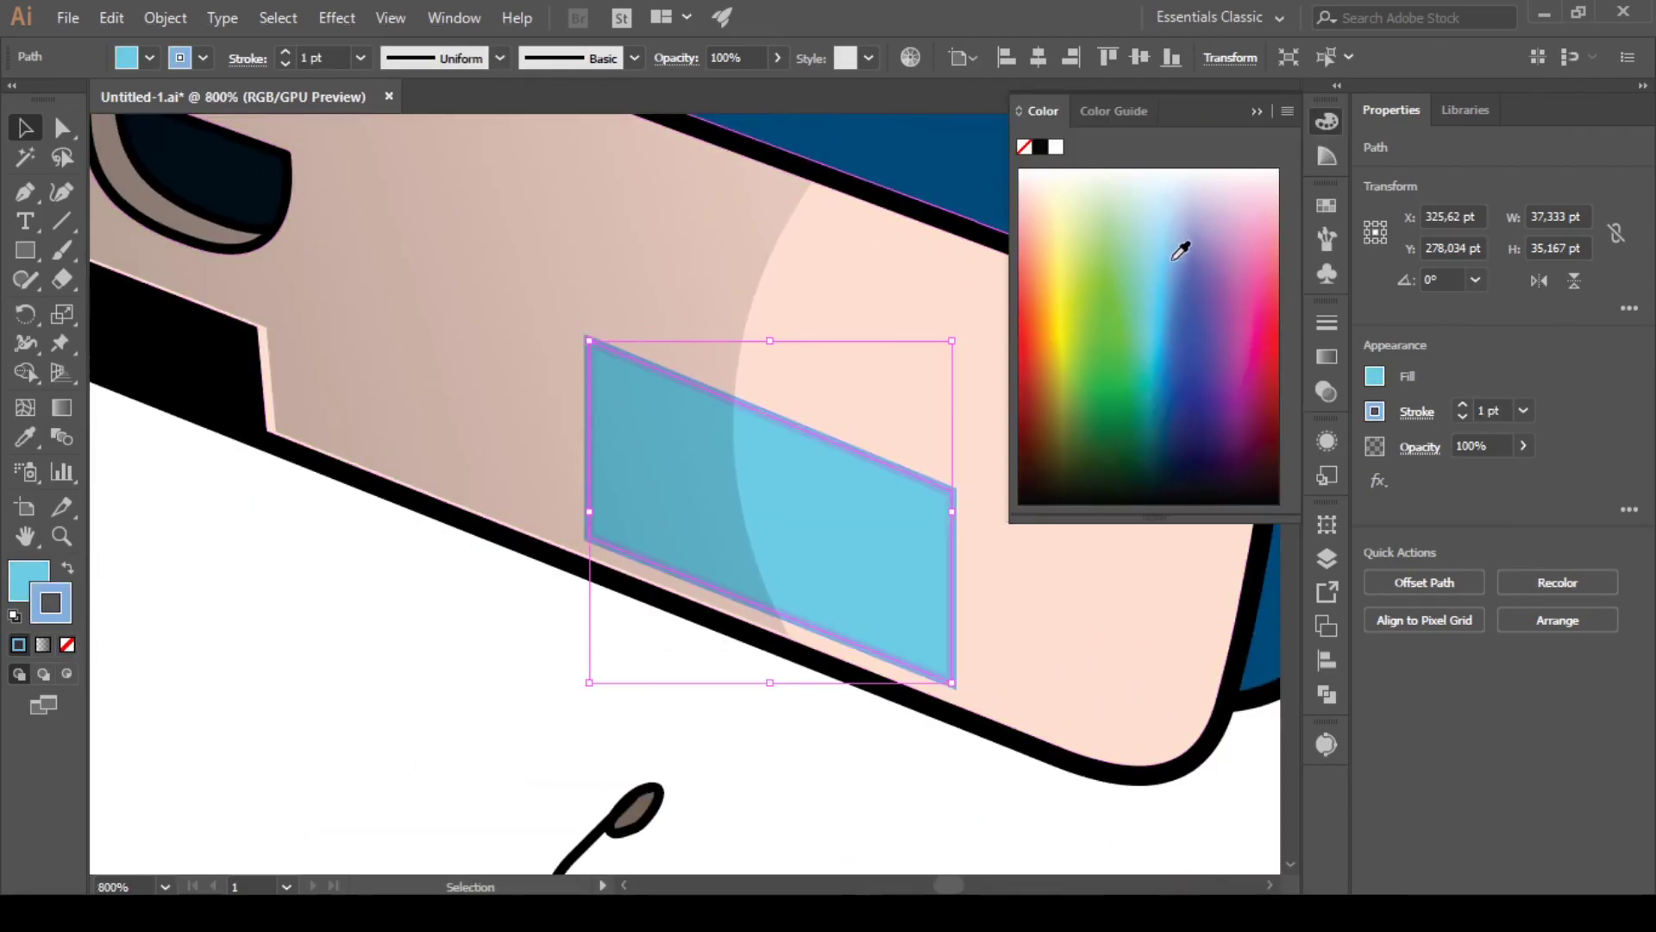
pyautogui.moveTo(1174, 257); pyautogui.dragTo(1171, 449)
pyautogui.hotkey('ctrl', '-')
pyautogui.hotkey('ctrl', 'shift', 'a')
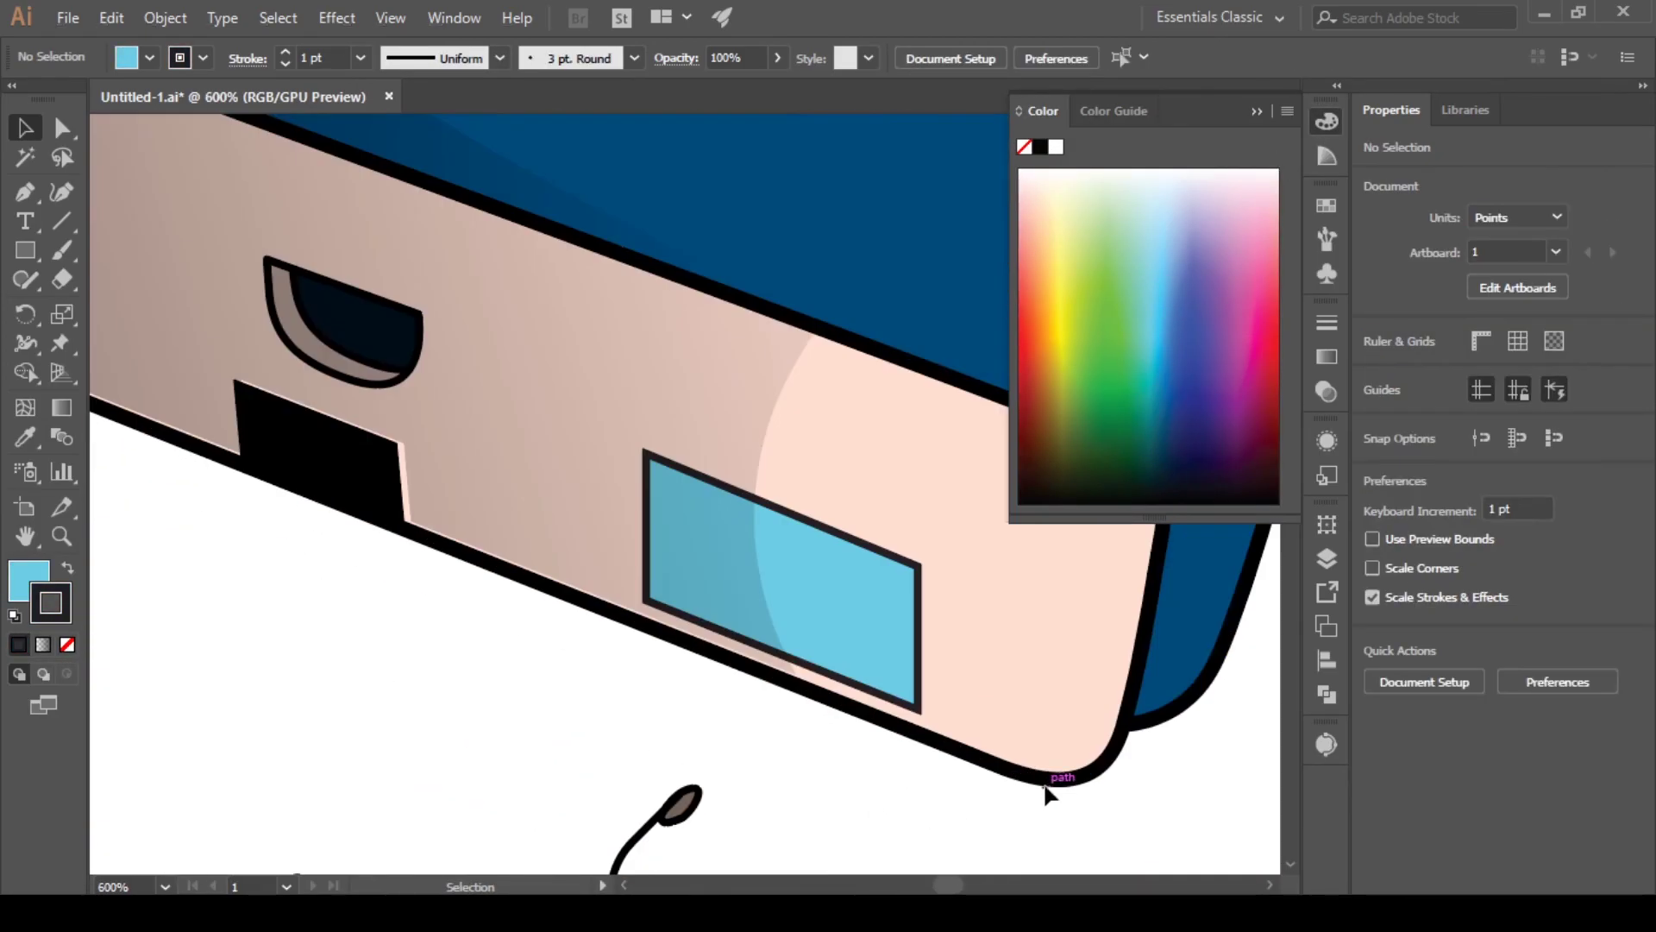
pyautogui.click(1326, 558)
# Select the case's outline and side wall shading shapes to check their styling
pyautogui.hotkey('ctrl', '-')
pyautogui.click(914, 703)
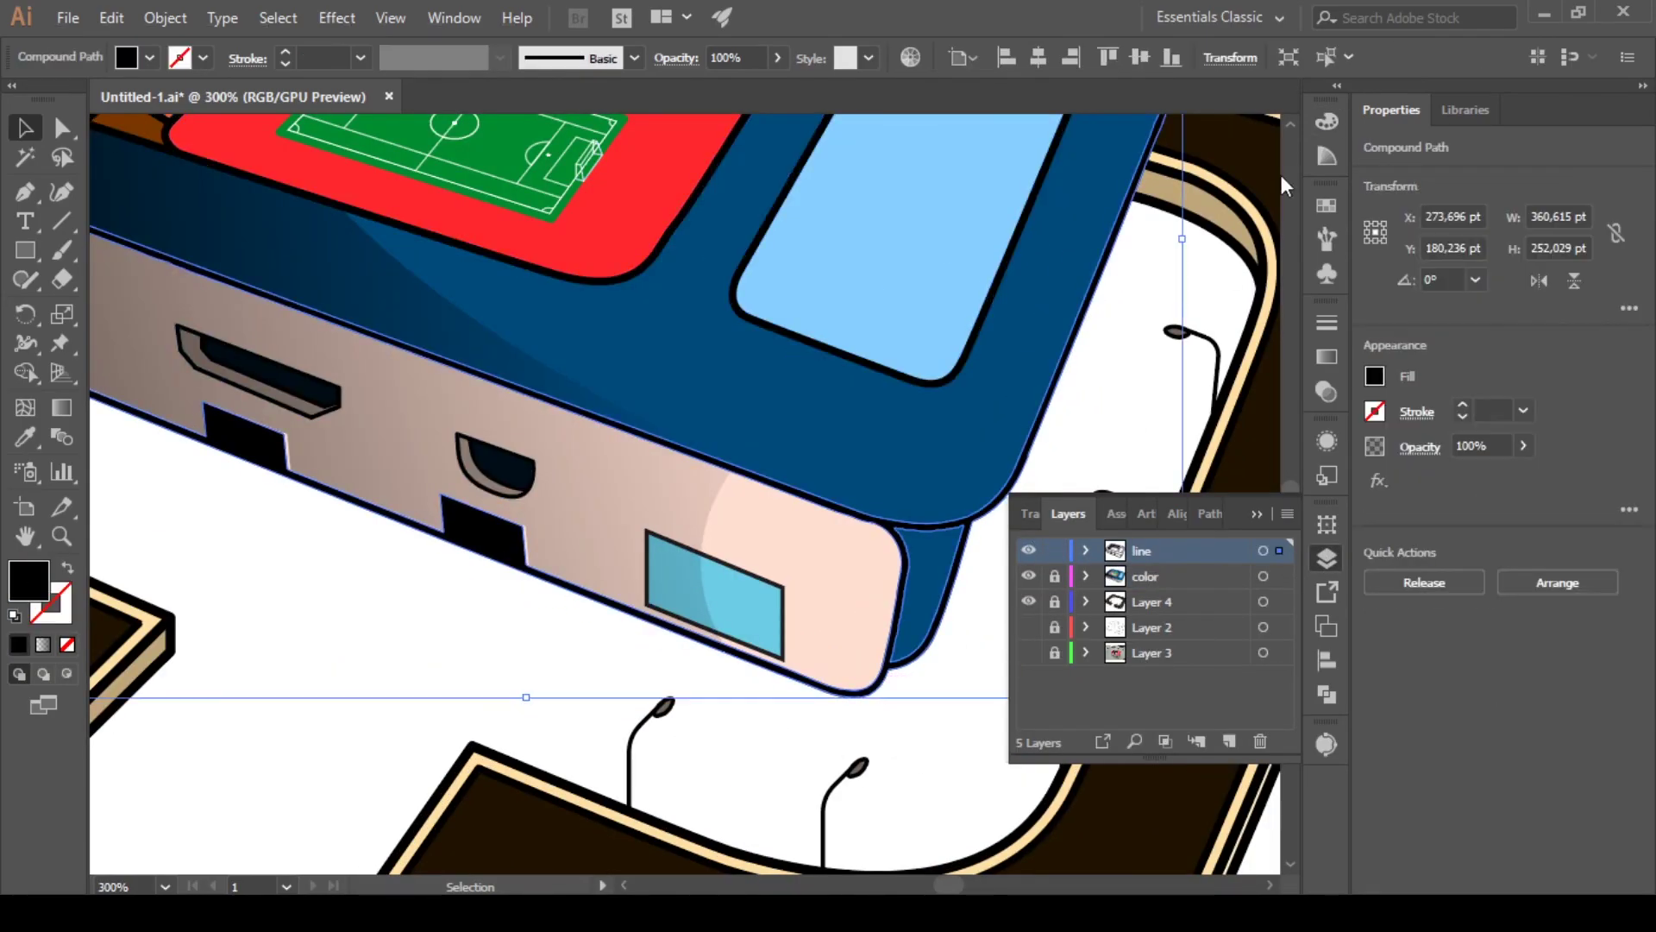
pyautogui.press('F6')
pyautogui.hotkey('ctrl', 'shift', 'a')
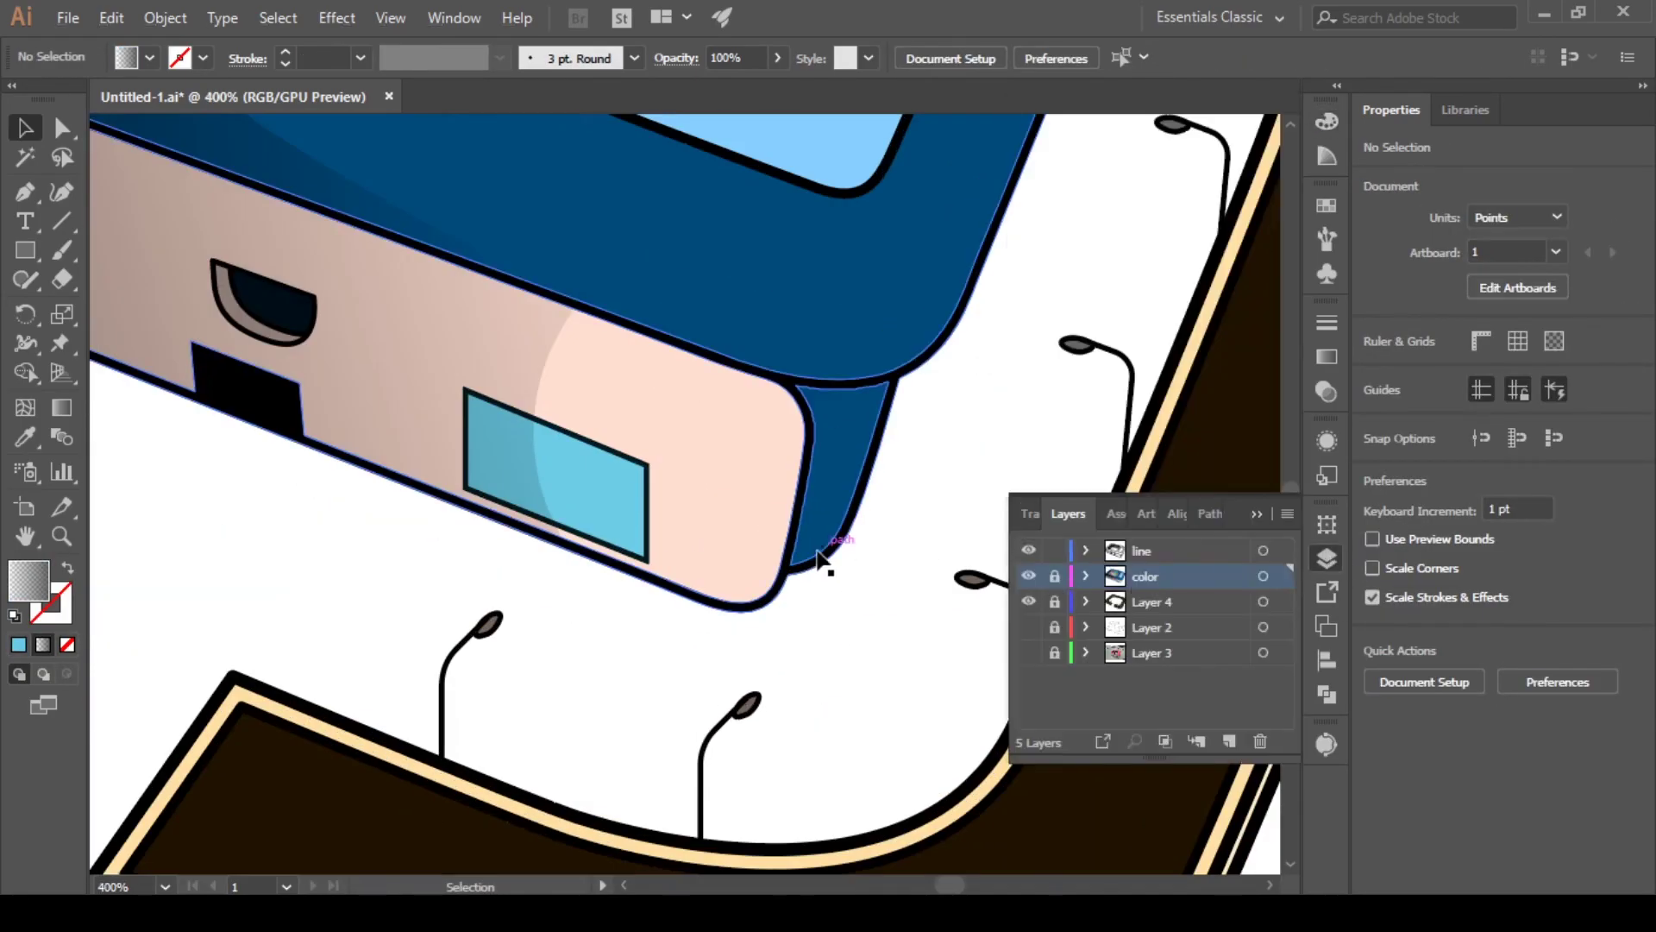
pyautogui.click(818, 559)
pyautogui.press('F6')
pyautogui.hotkey('ctrl', '-')
pyautogui.hotkey('ctrl', '-')
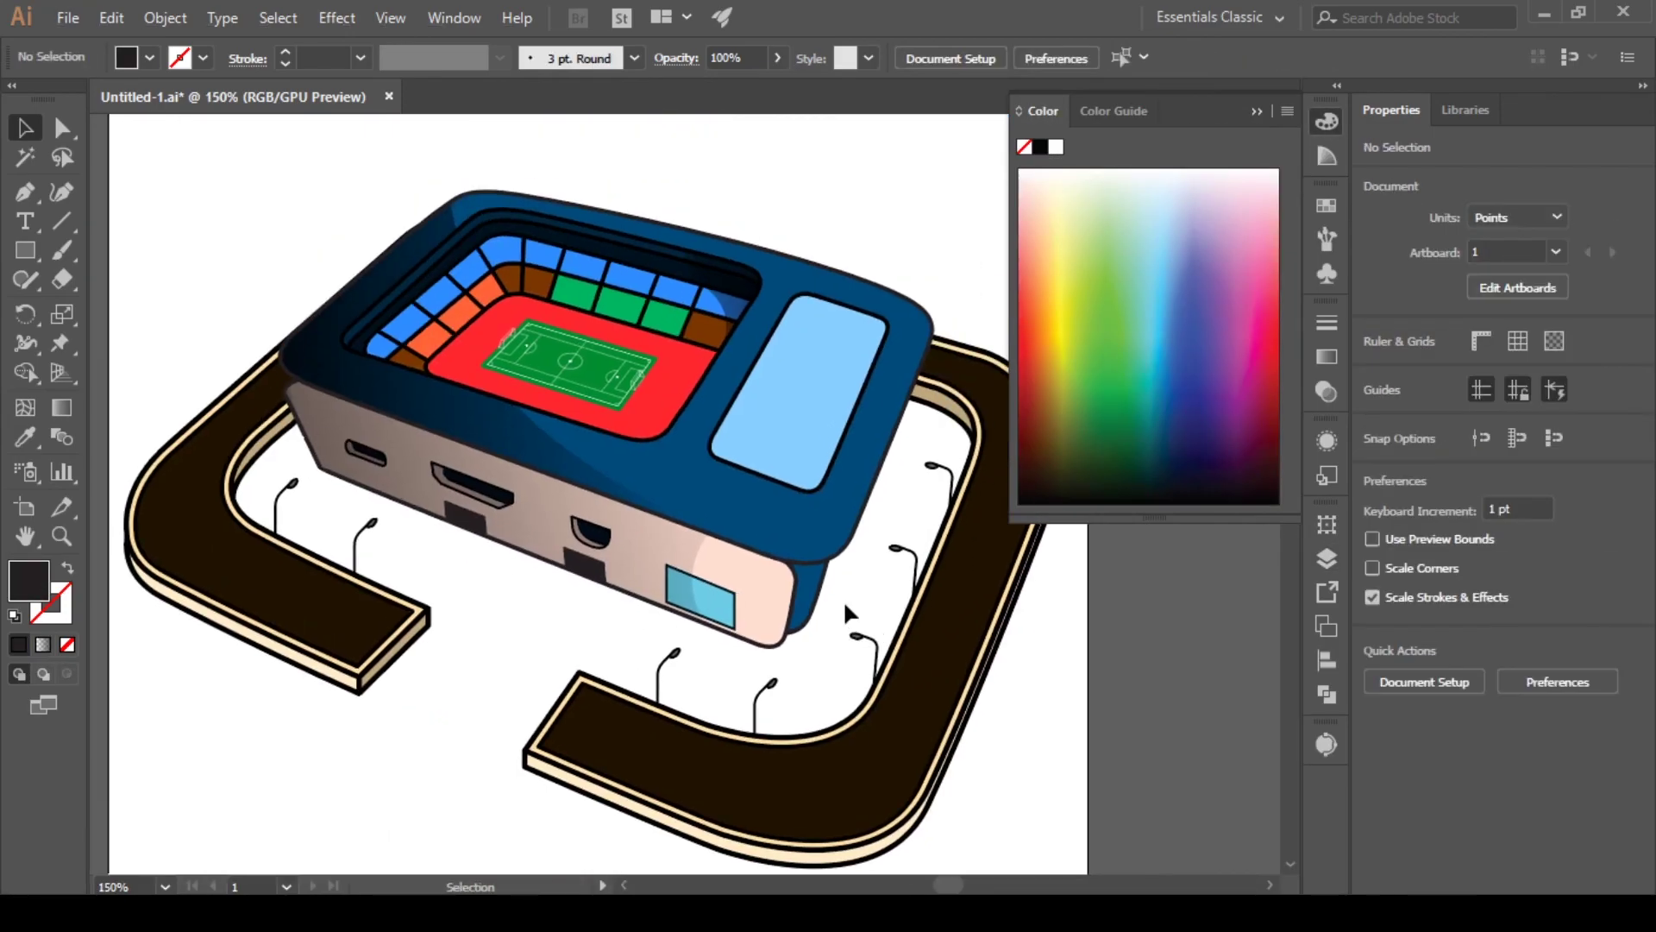
pyautogui.scroll(-2, 842, 599)
# Switch to the Eyedropper and select the small side window via the Layers panel
pyautogui.click(823, 644)
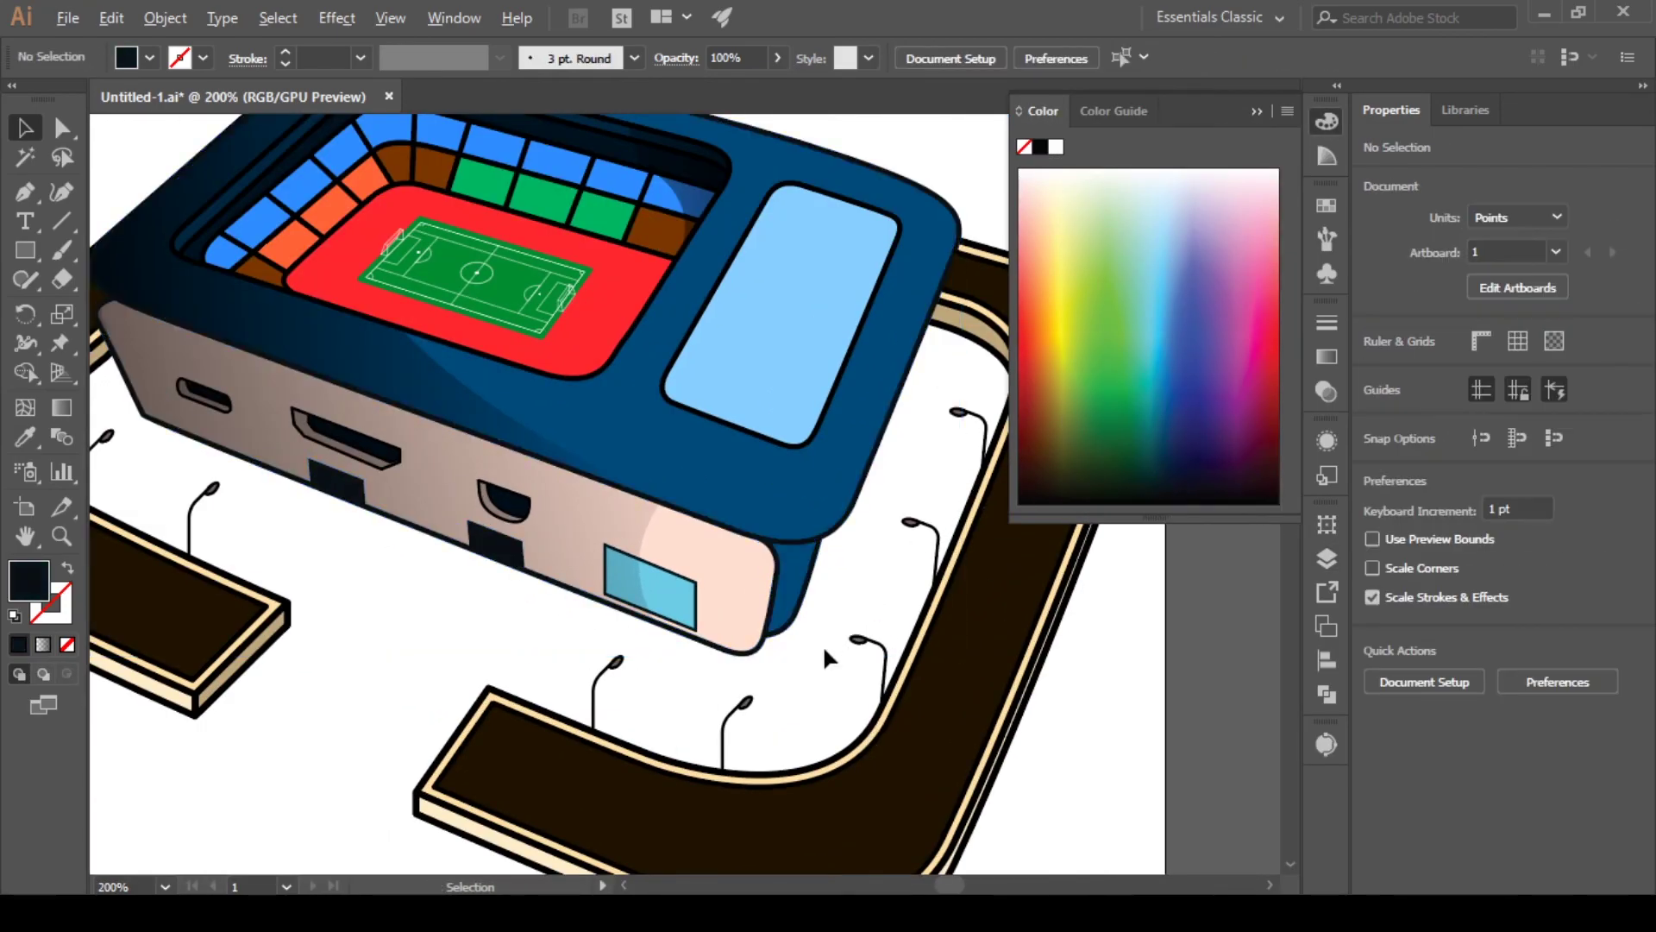
pyautogui.scroll(2, 514, 789)
pyautogui.hscroll(-2, 514, 788)
pyautogui.press('i')
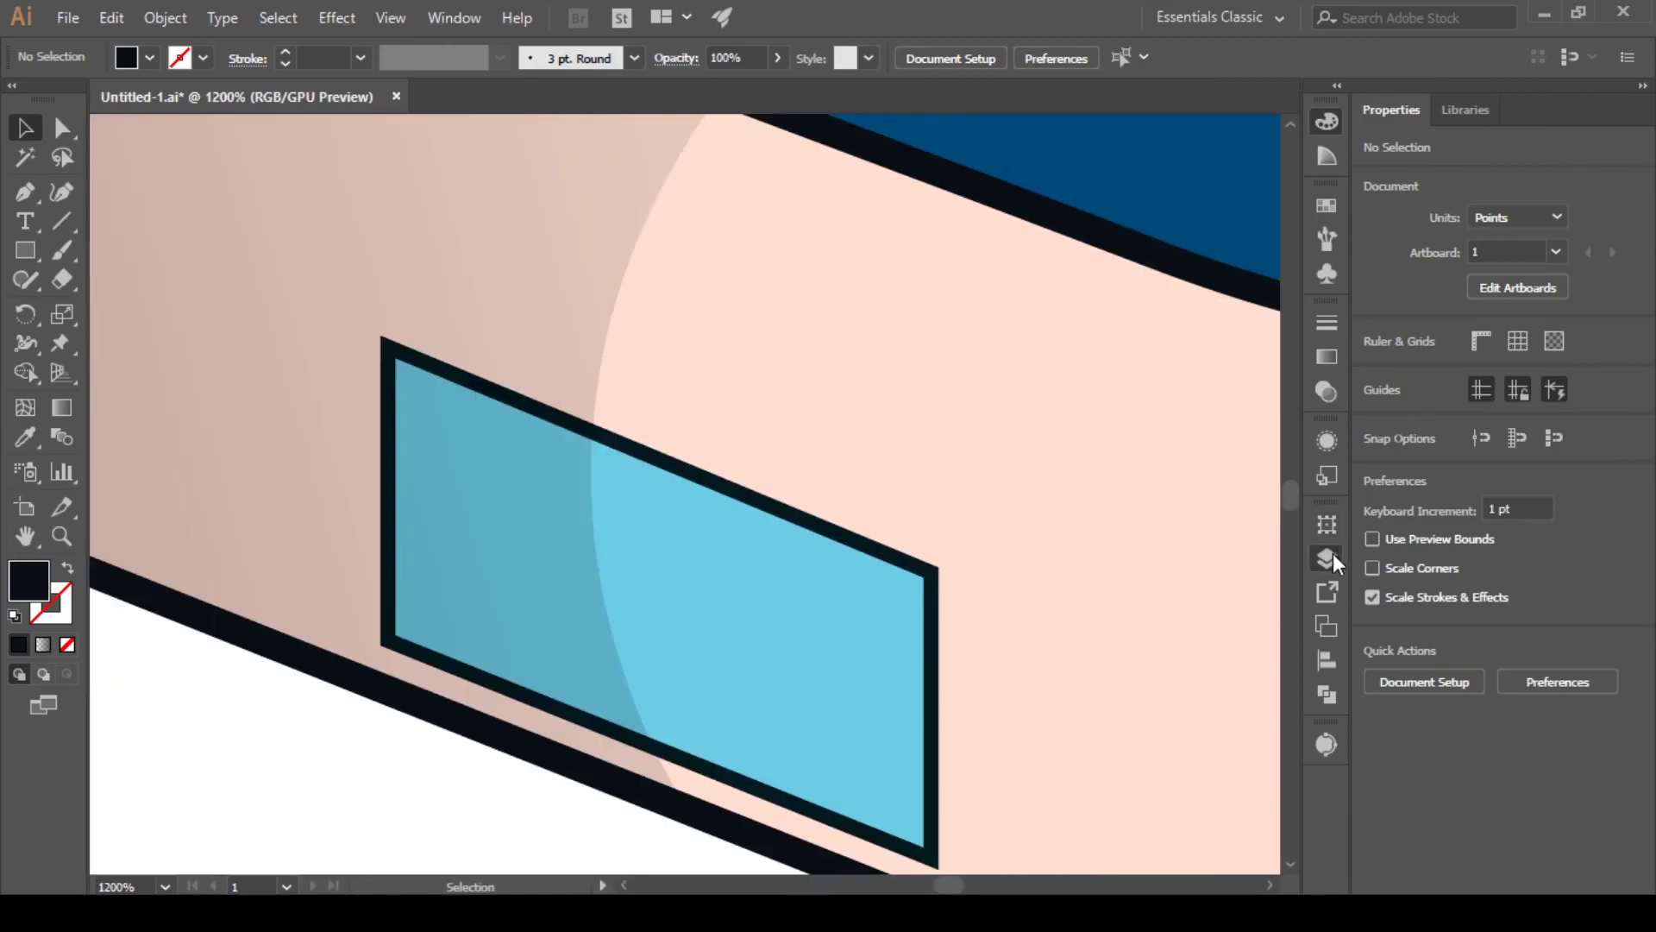
pyautogui.click(1326, 558)
pyautogui.click(537, 492)
pyautogui.scroll(-3, 536, 492)
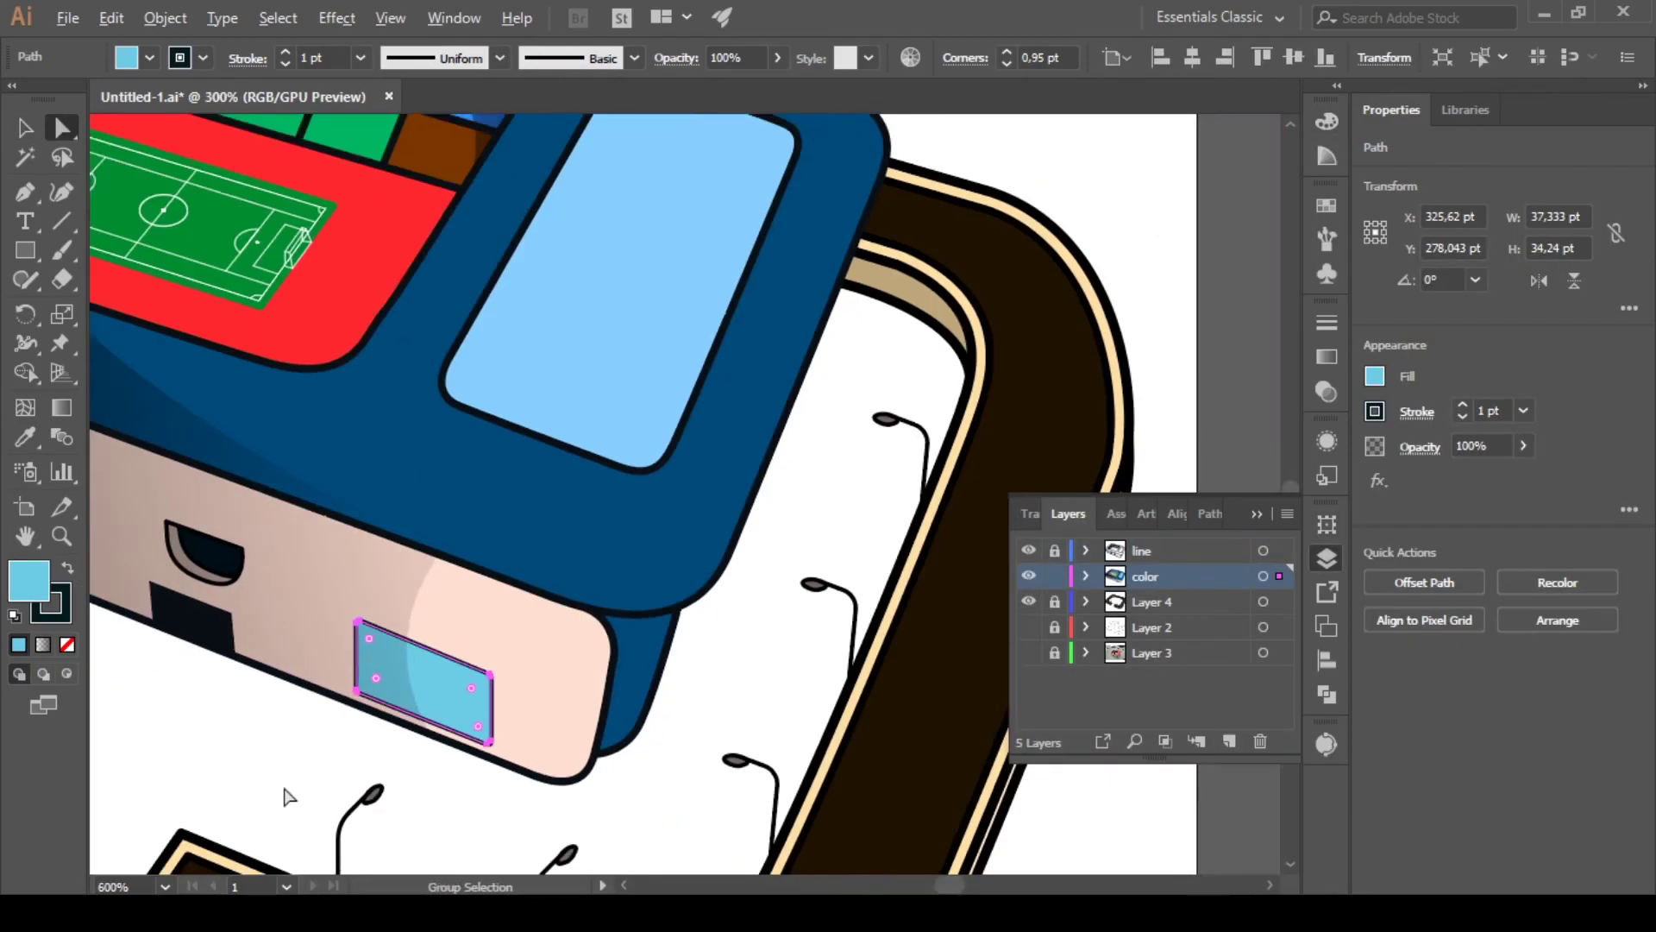
pyautogui.scroll(2, 621, 750)
pyautogui.press('/')
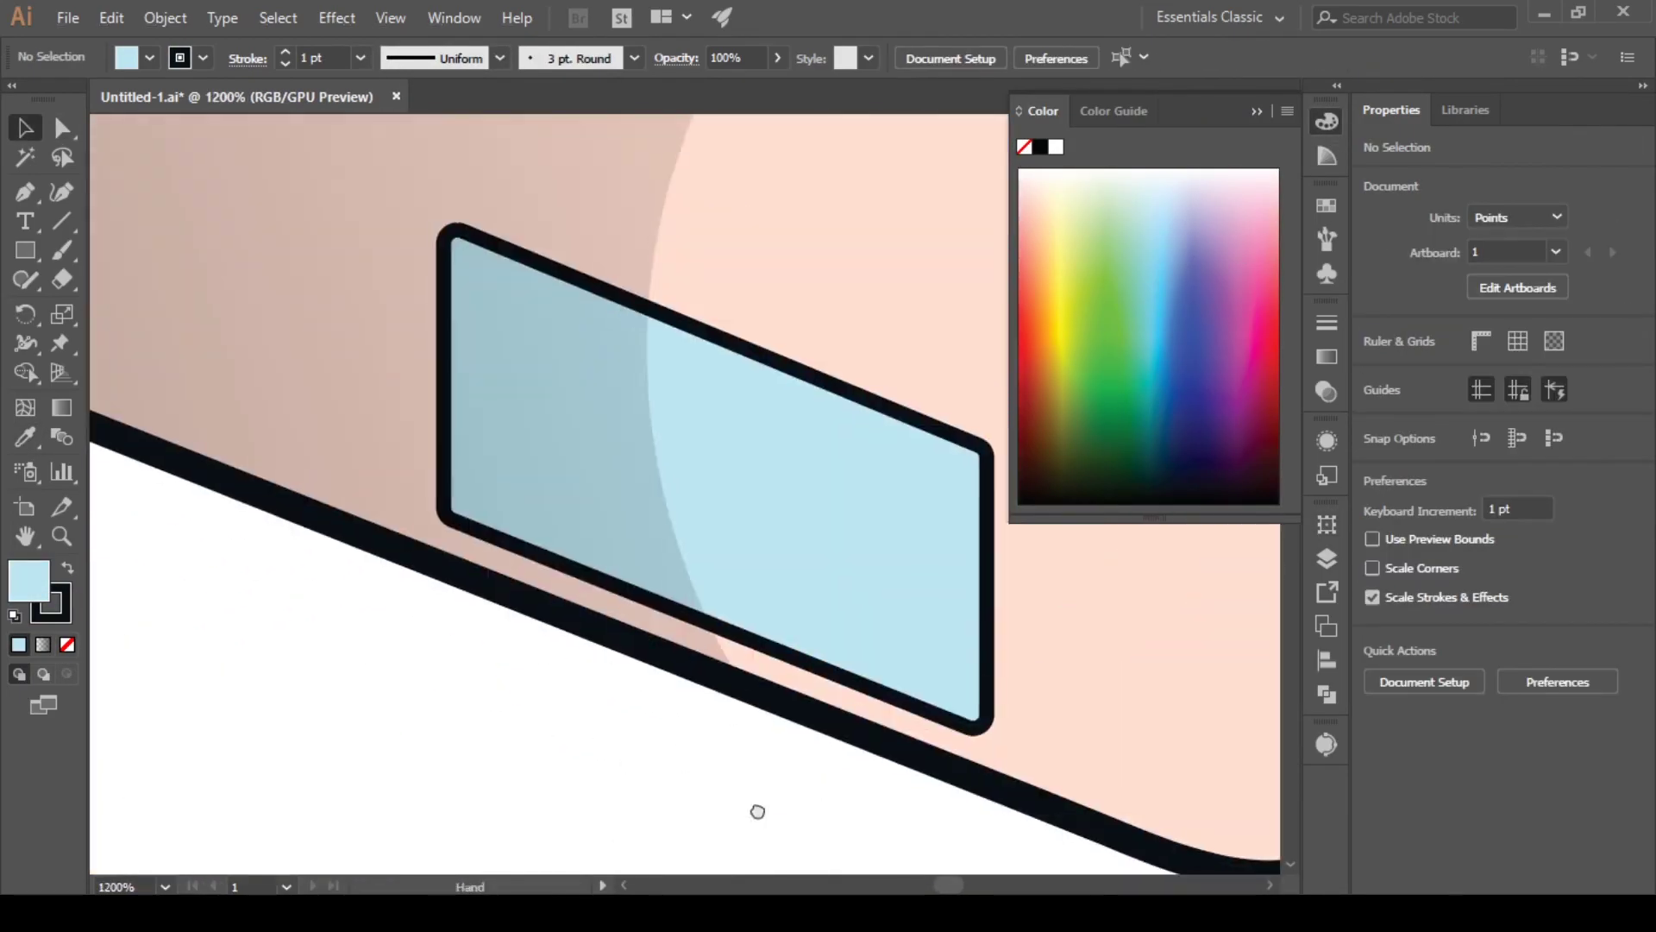
# Draw dividing lines across the side window and a diagonal line above it
pyautogui.moveTo(692, 565); pyautogui.dragTo(695, 595)
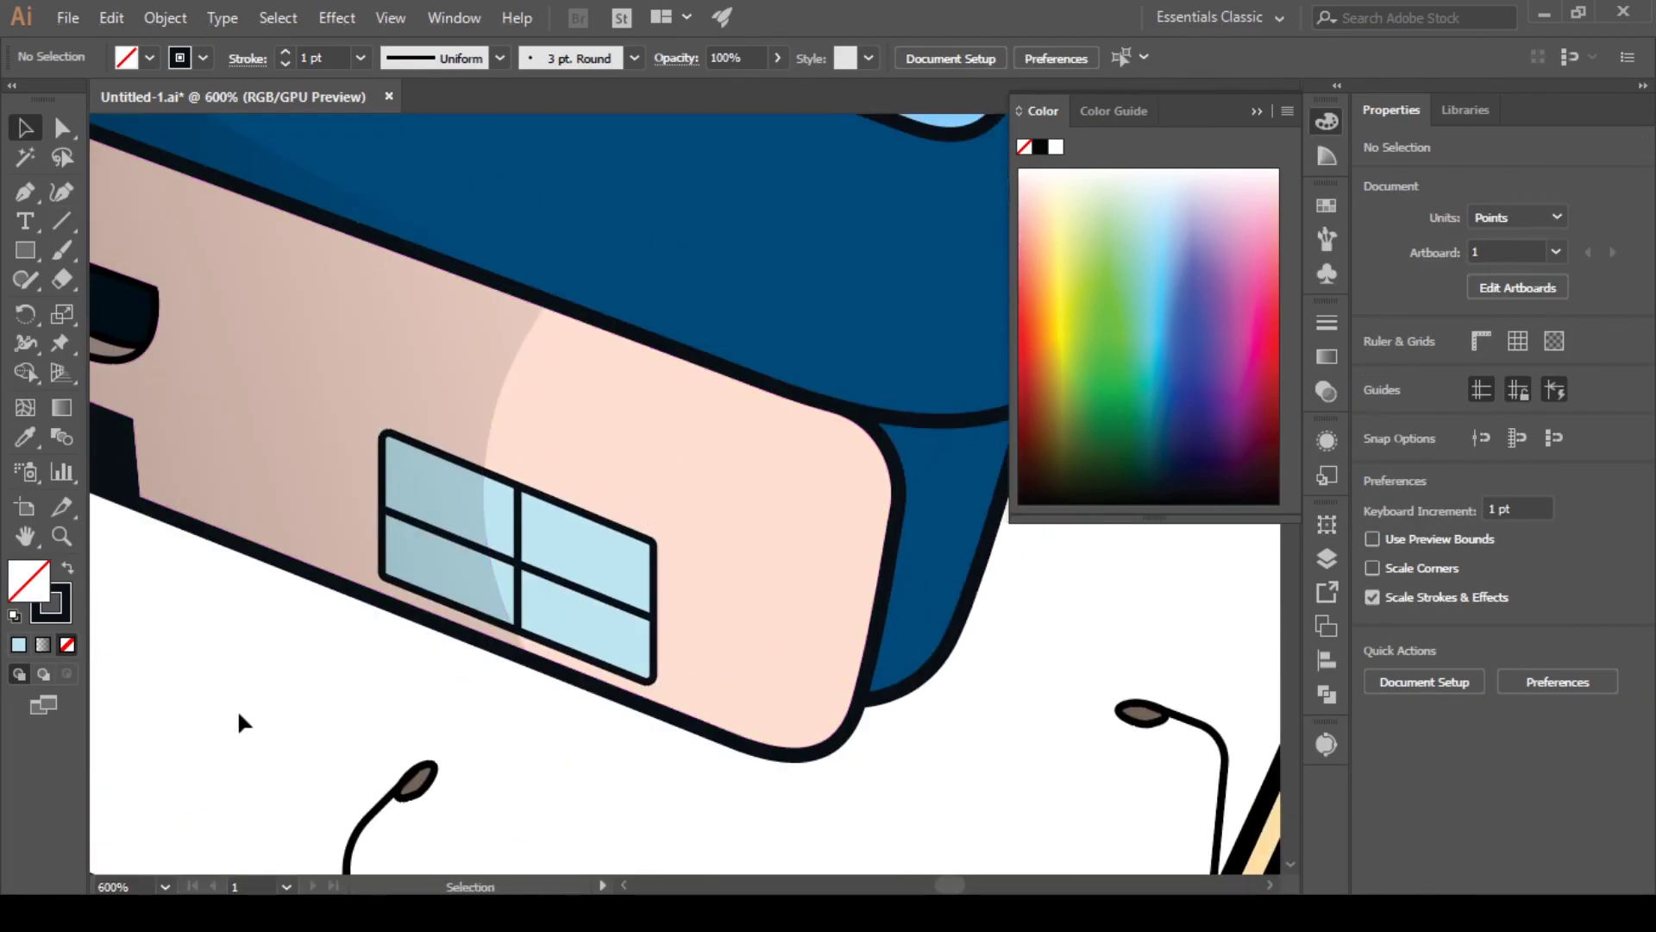
pyautogui.press('\\')
pyautogui.moveTo(654, 513); pyautogui.dragTo(377, 395)
pyautogui.hotkey('ctrl', 'shift', 'a')
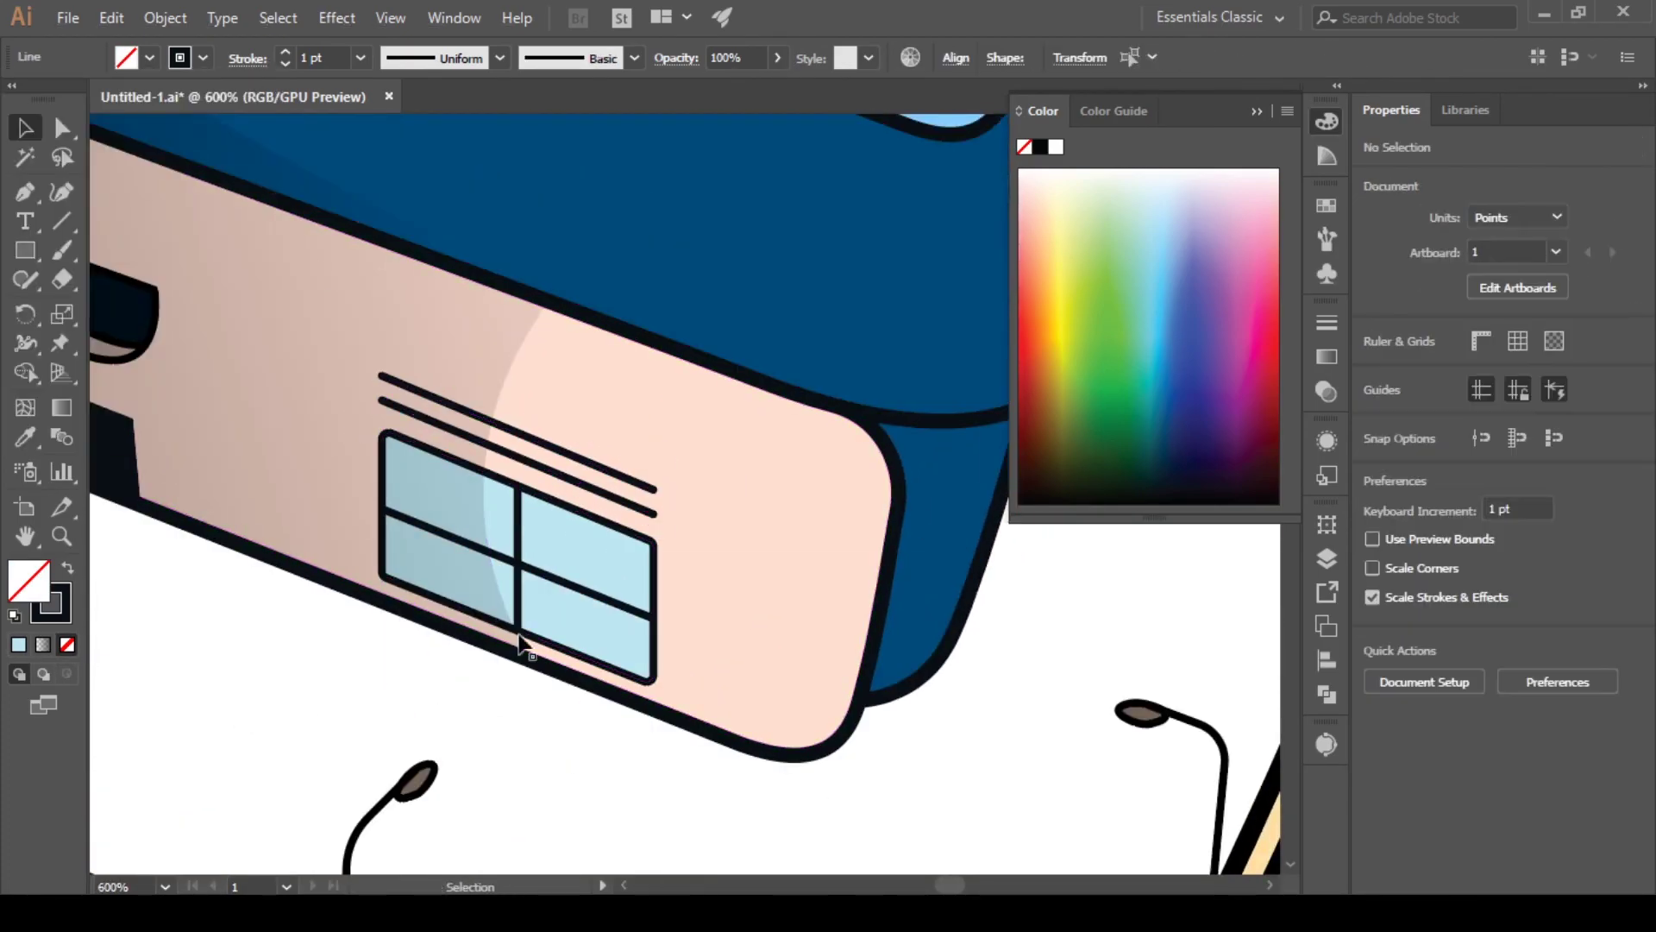
pyautogui.hotkey('ctrl', '0')
pyautogui.scroll(5, 459, 544)
# Group the two lines above the window and swap fill and stroke into a dark bar
pyautogui.keyDown('shift'); pyautogui.click(603, 425); pyautogui.keyUp('shift')
pyautogui.rightClick(650, 421)
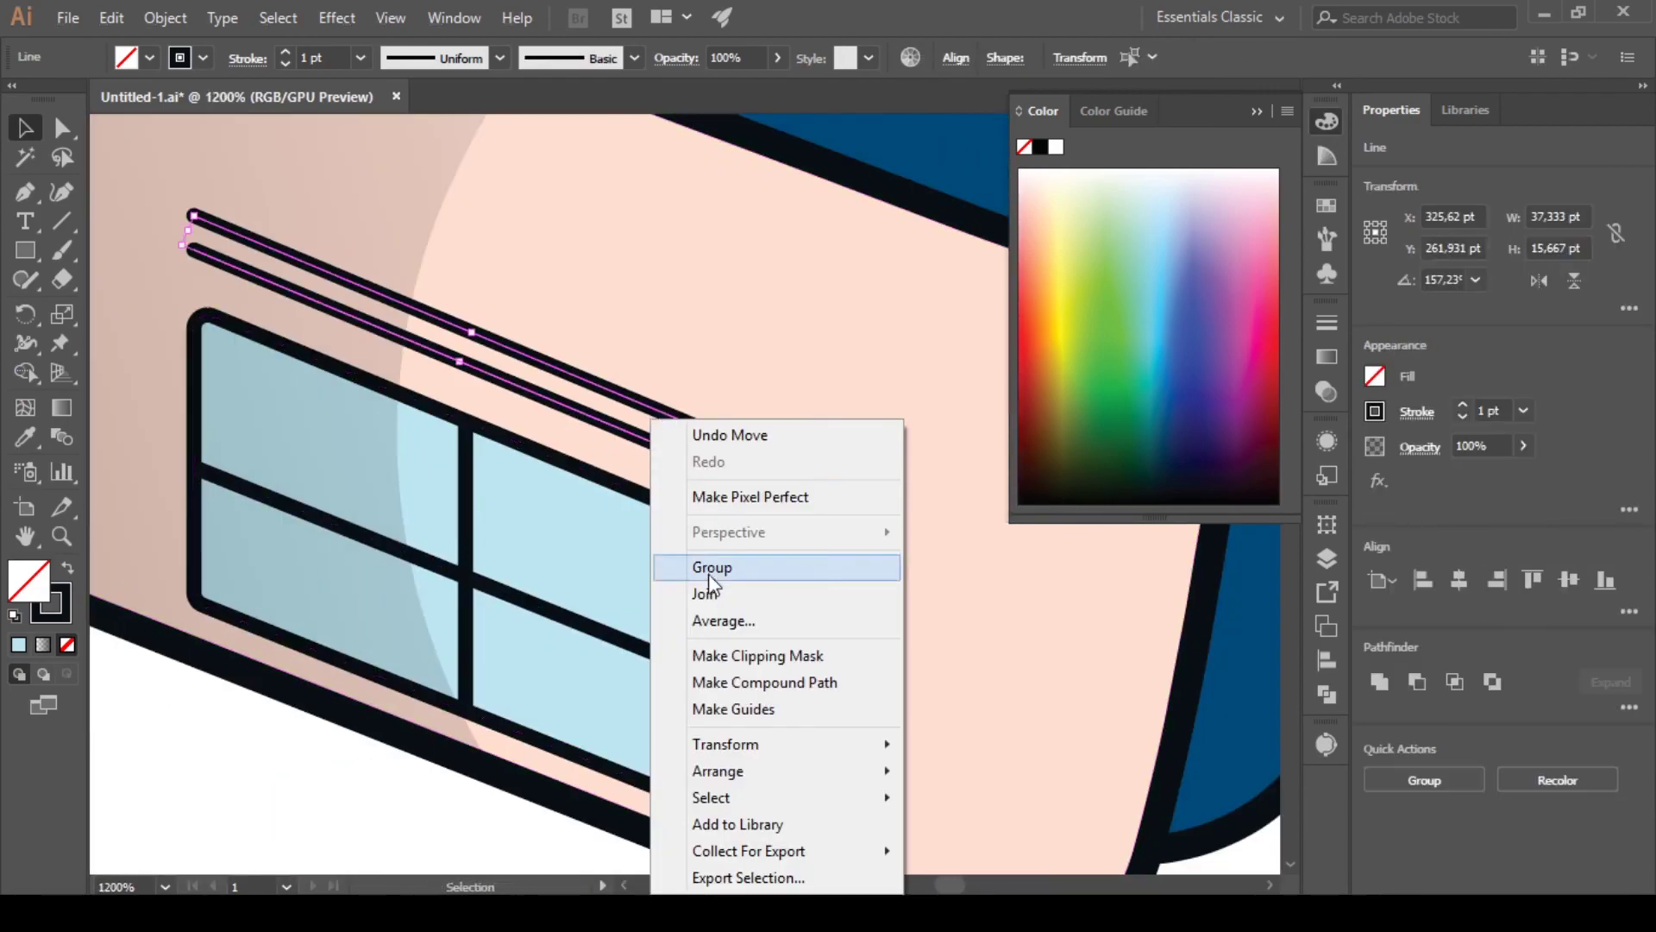
pyautogui.click(702, 576)
pyautogui.click(296, 787)
pyautogui.hotkey('ctrl', '-')
pyautogui.scroll(-2, 621, 759)
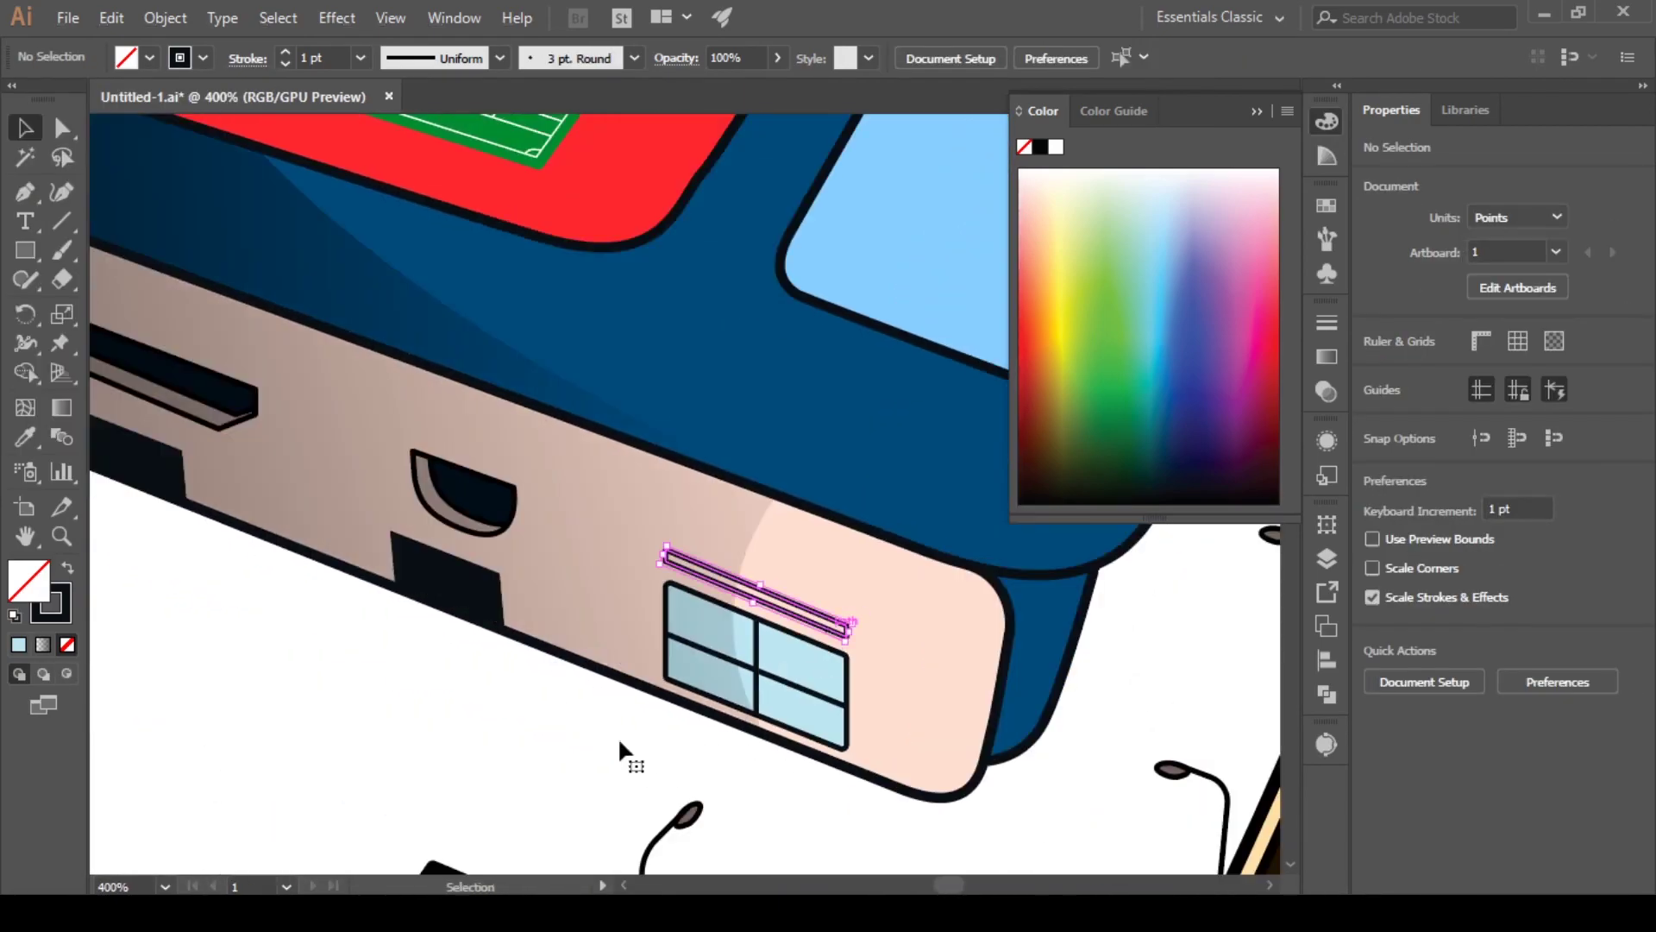
pyautogui.scroll(-3, 580, 729)
pyautogui.scroll(5, 325, 703)
pyautogui.hotkey('shift', 'x')
# Unlock the color layer and select the dark road path to check its fill
pyautogui.click(1327, 557)
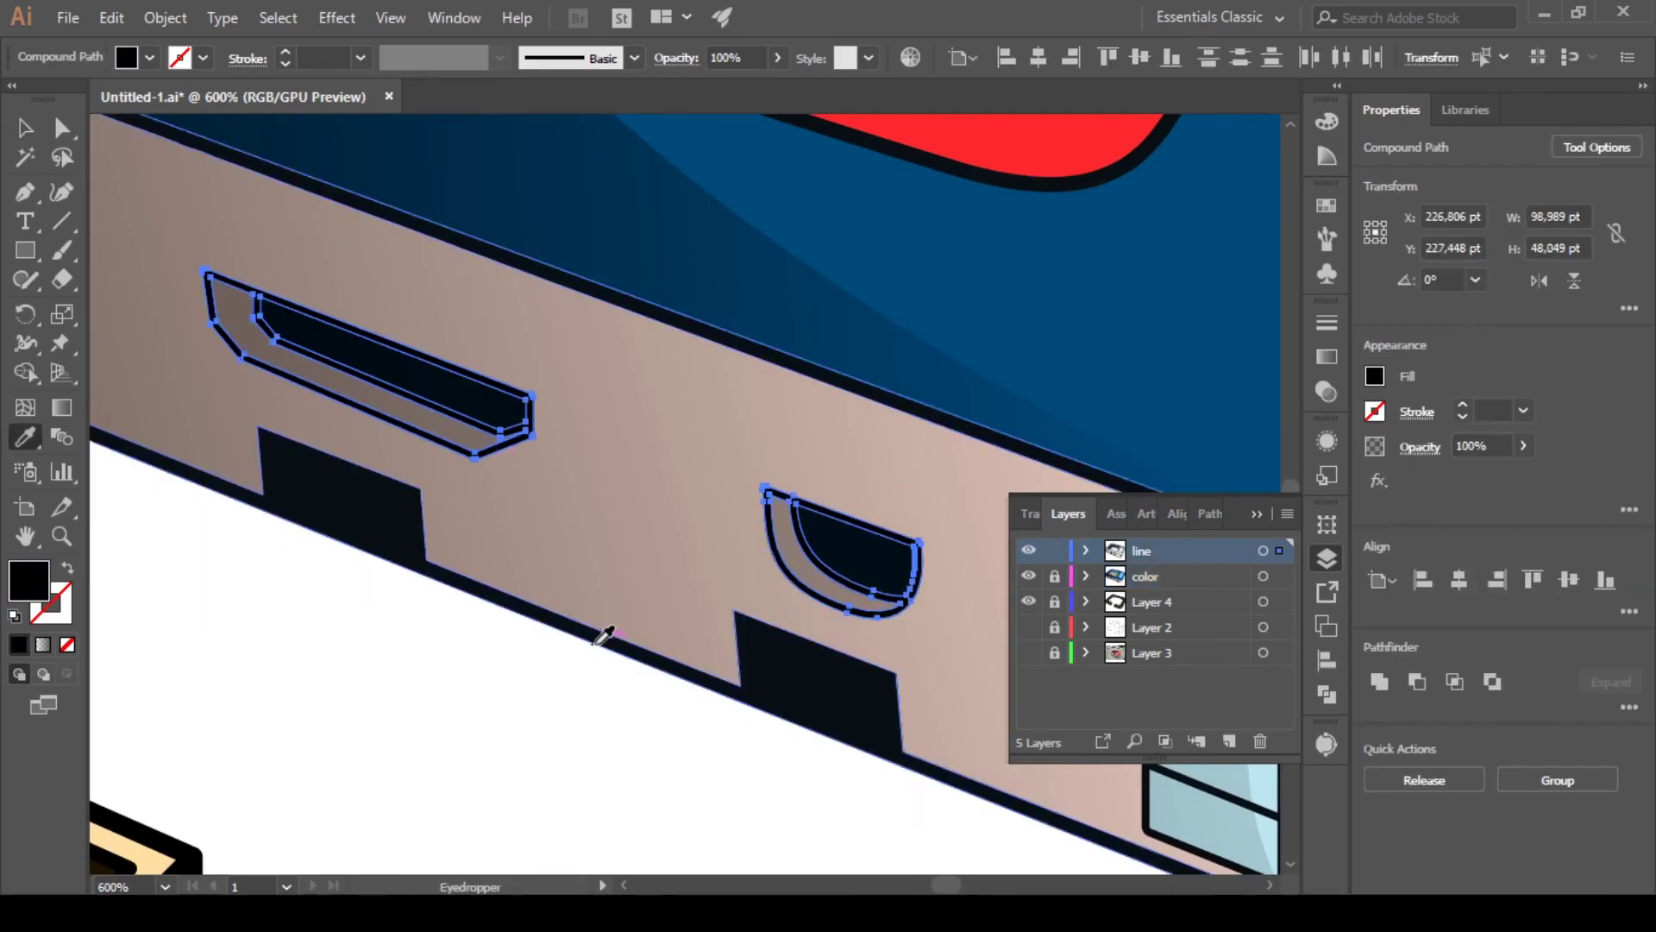
pyautogui.scroll(-2, 607, 638)
pyautogui.scroll(-2, 554, 658)
pyautogui.scroll(3, 727, 723)
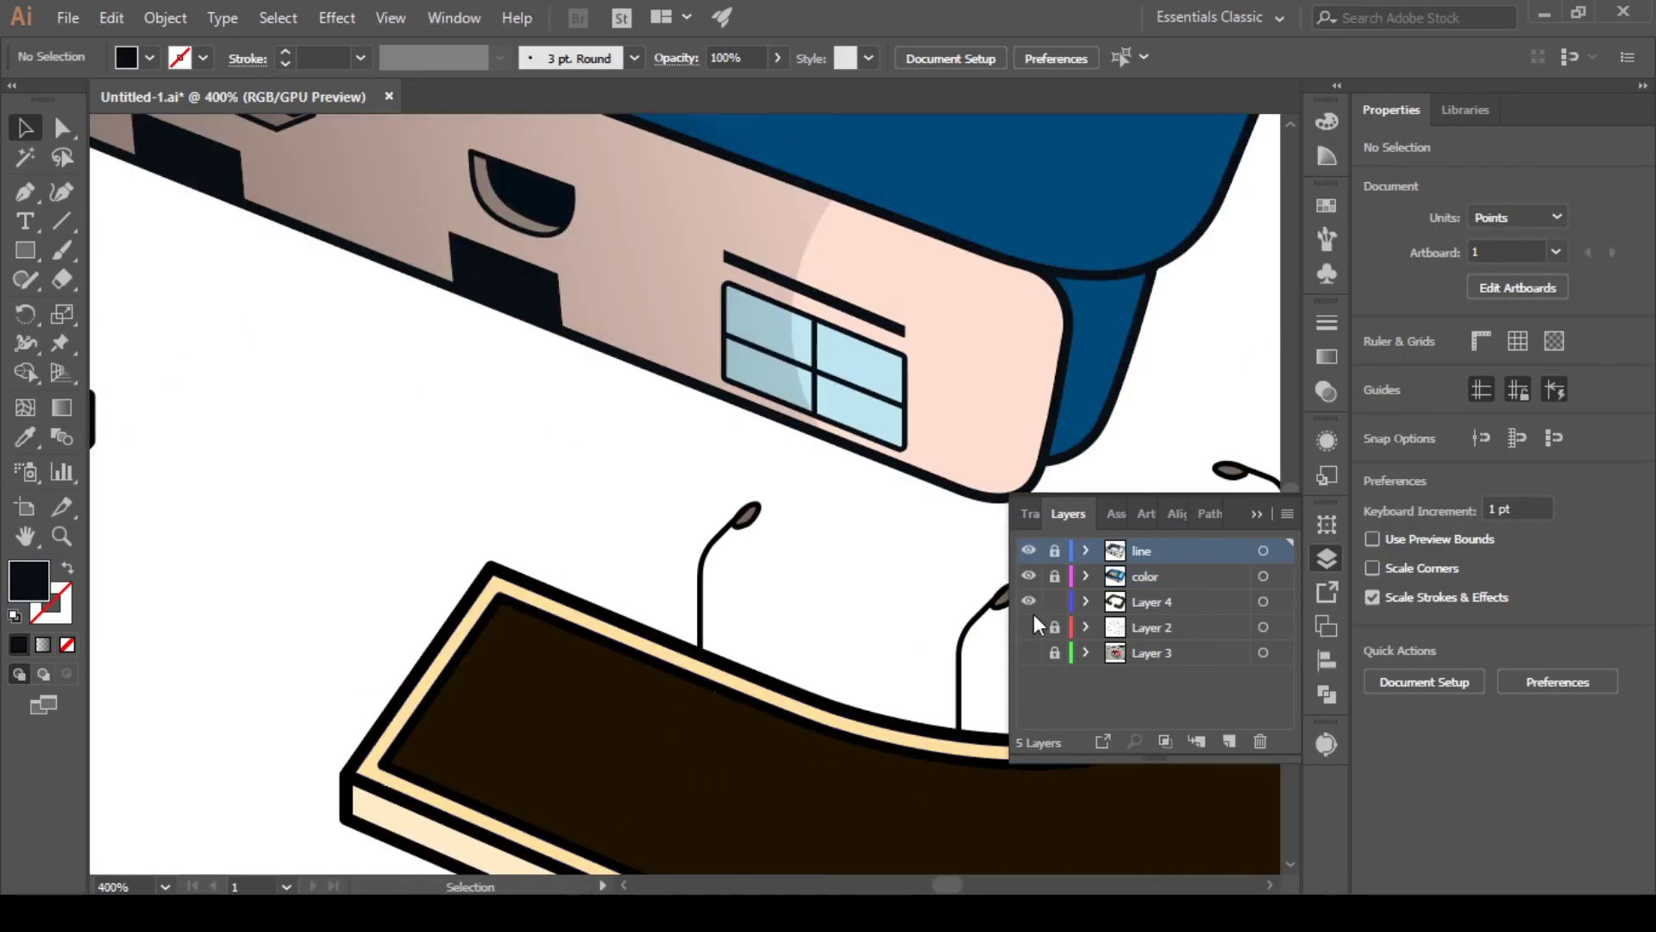
pyautogui.click(1028, 575)
pyautogui.scroll(-2, 325, 546)
pyautogui.click(805, 655)
pyautogui.scroll(2, 805, 654)
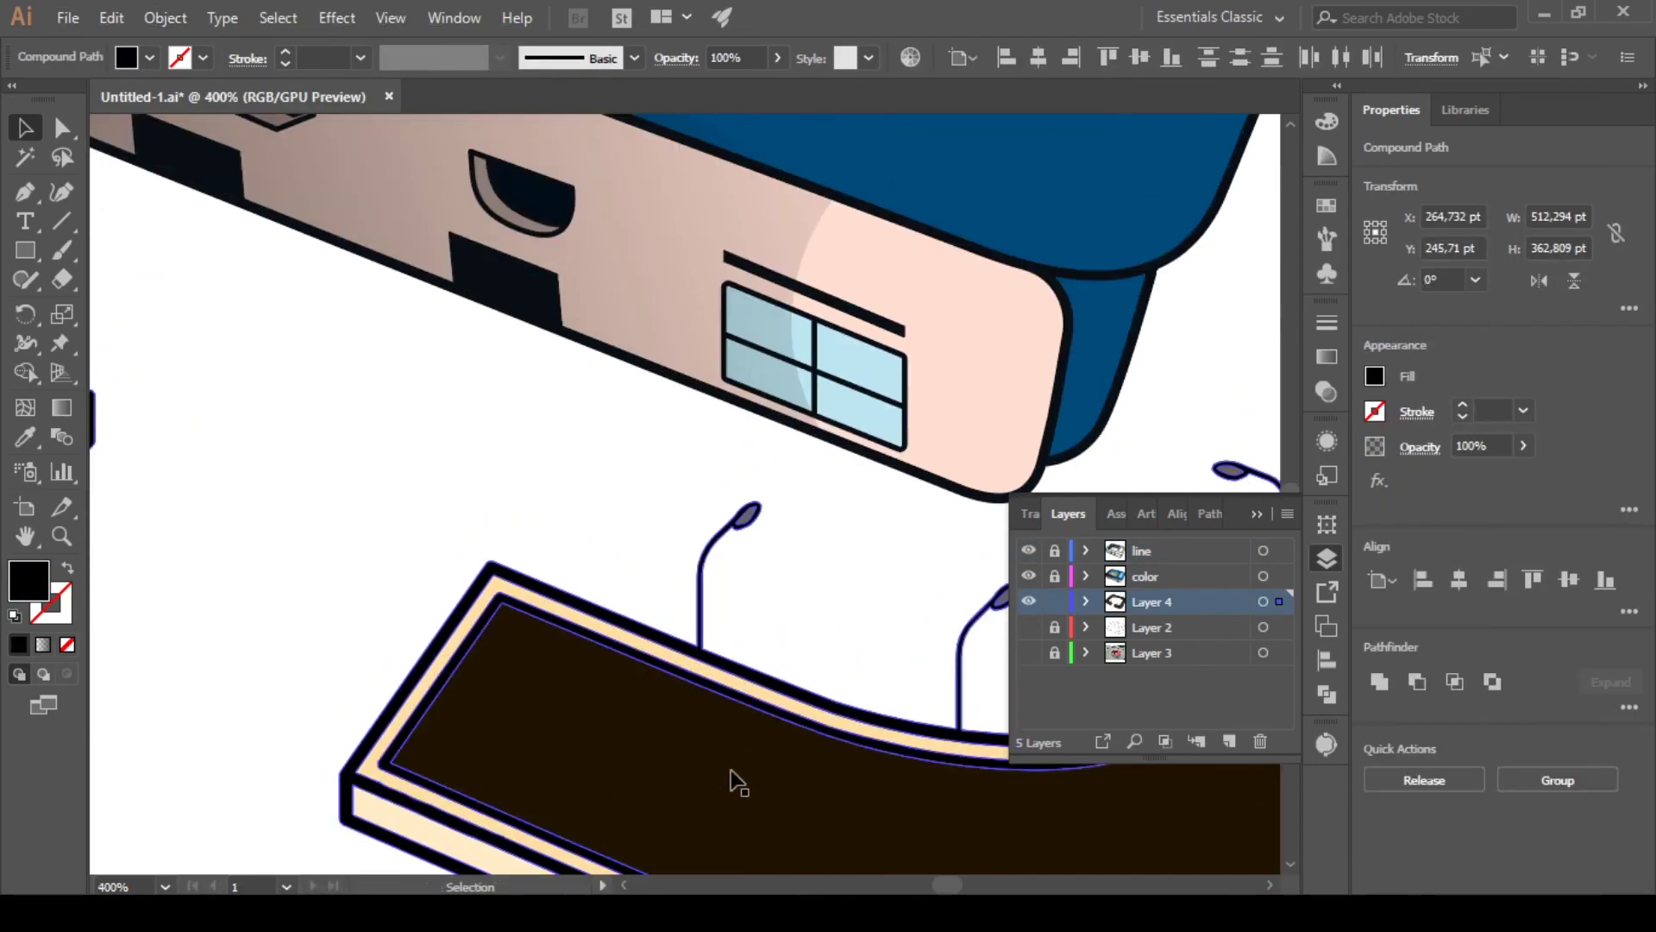
pyautogui.click(1375, 376)
pyautogui.click(540, 469)
pyautogui.scroll(-3, 540, 469)
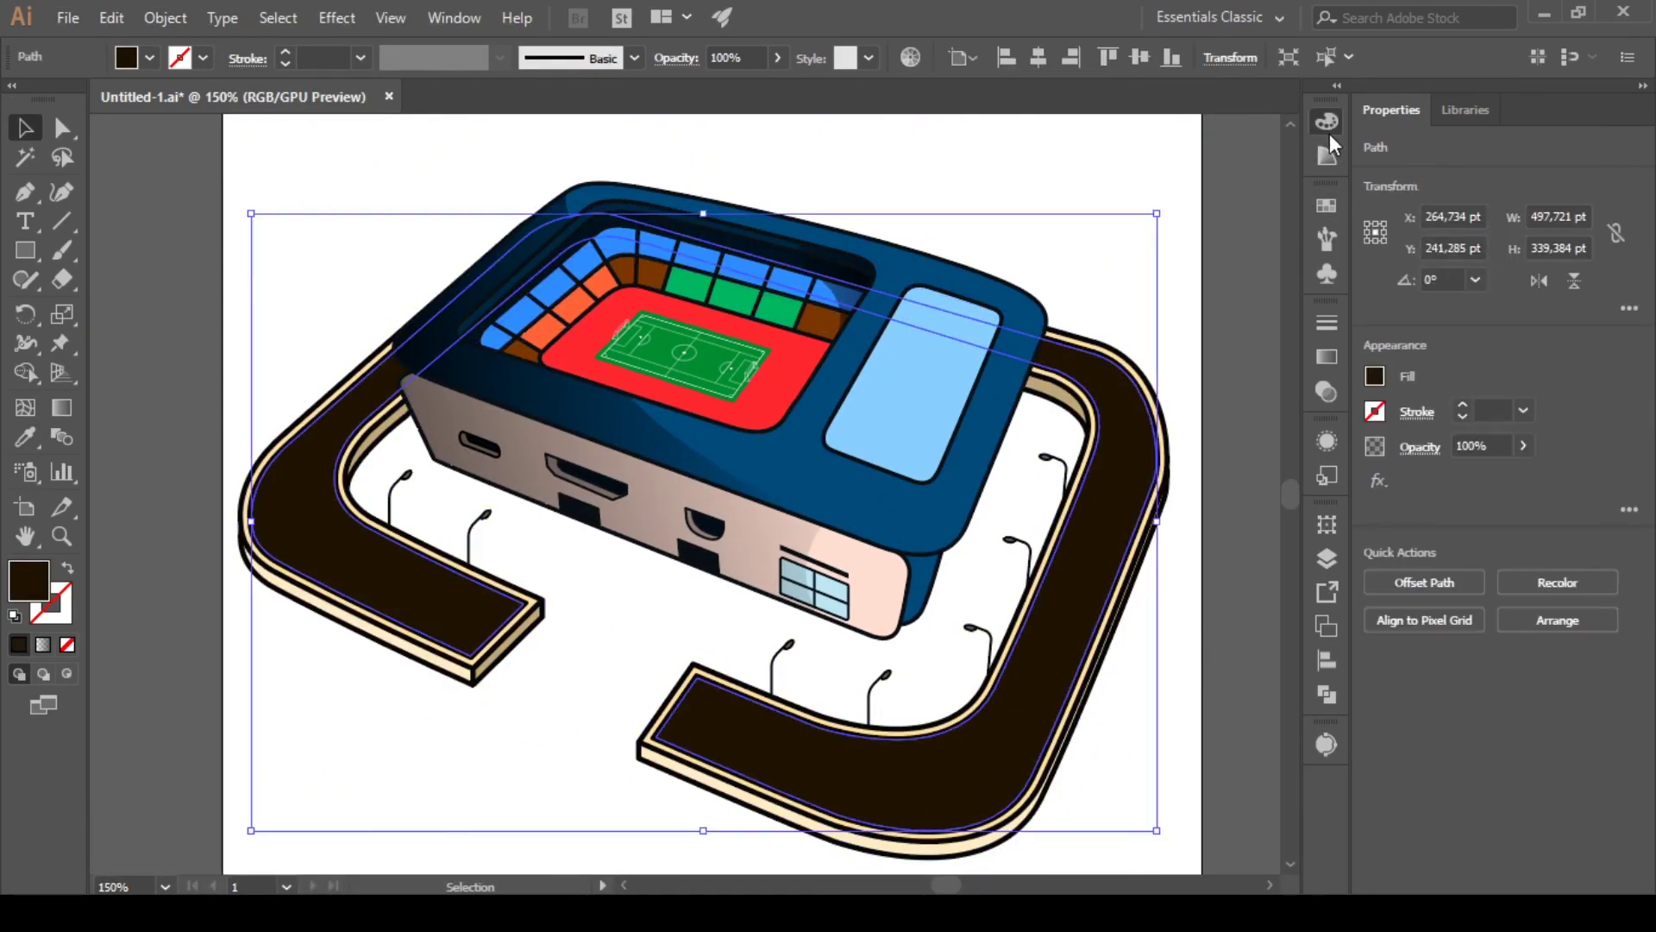
# Give the roads a dark navy fill from the colour spectrum
pyautogui.click(1327, 122)
pyautogui.moveTo(1213, 473); pyautogui.dragTo(1168, 481)
pyautogui.click(577, 733)
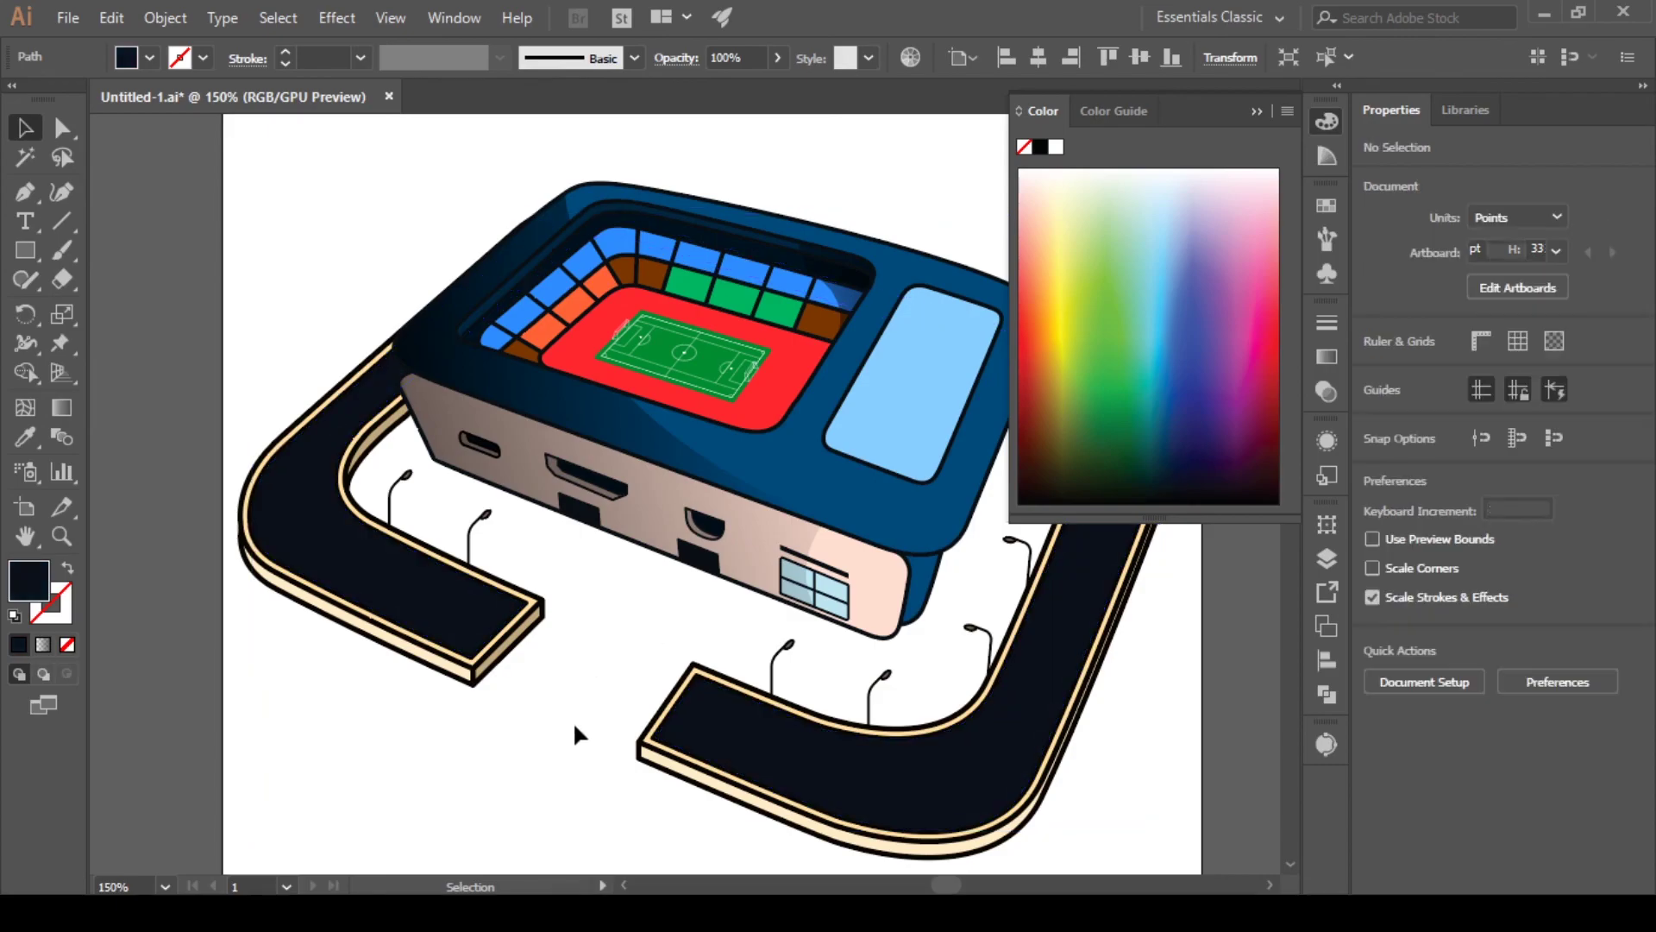
pyautogui.scroll(3, 578, 733)
pyautogui.click(721, 758)
pyautogui.click(1114, 111)
pyautogui.click(636, 610)
pyautogui.scroll(-3, 635, 610)
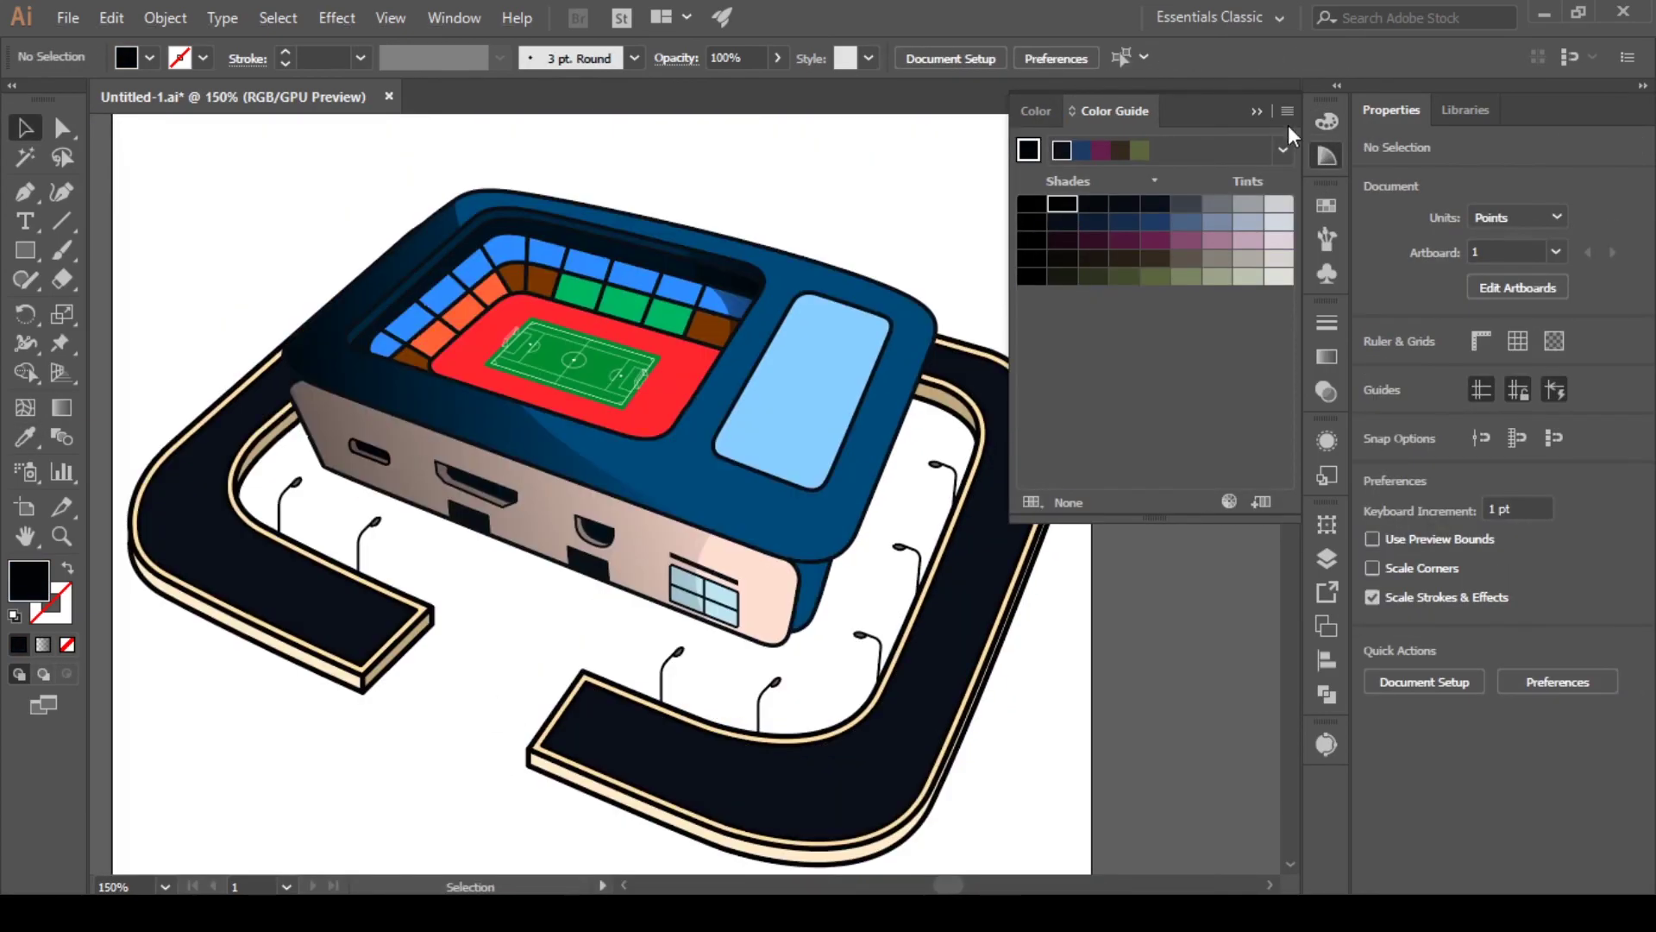
pyautogui.click(484, 721)
pyautogui.hscroll(-2, 500, 707)
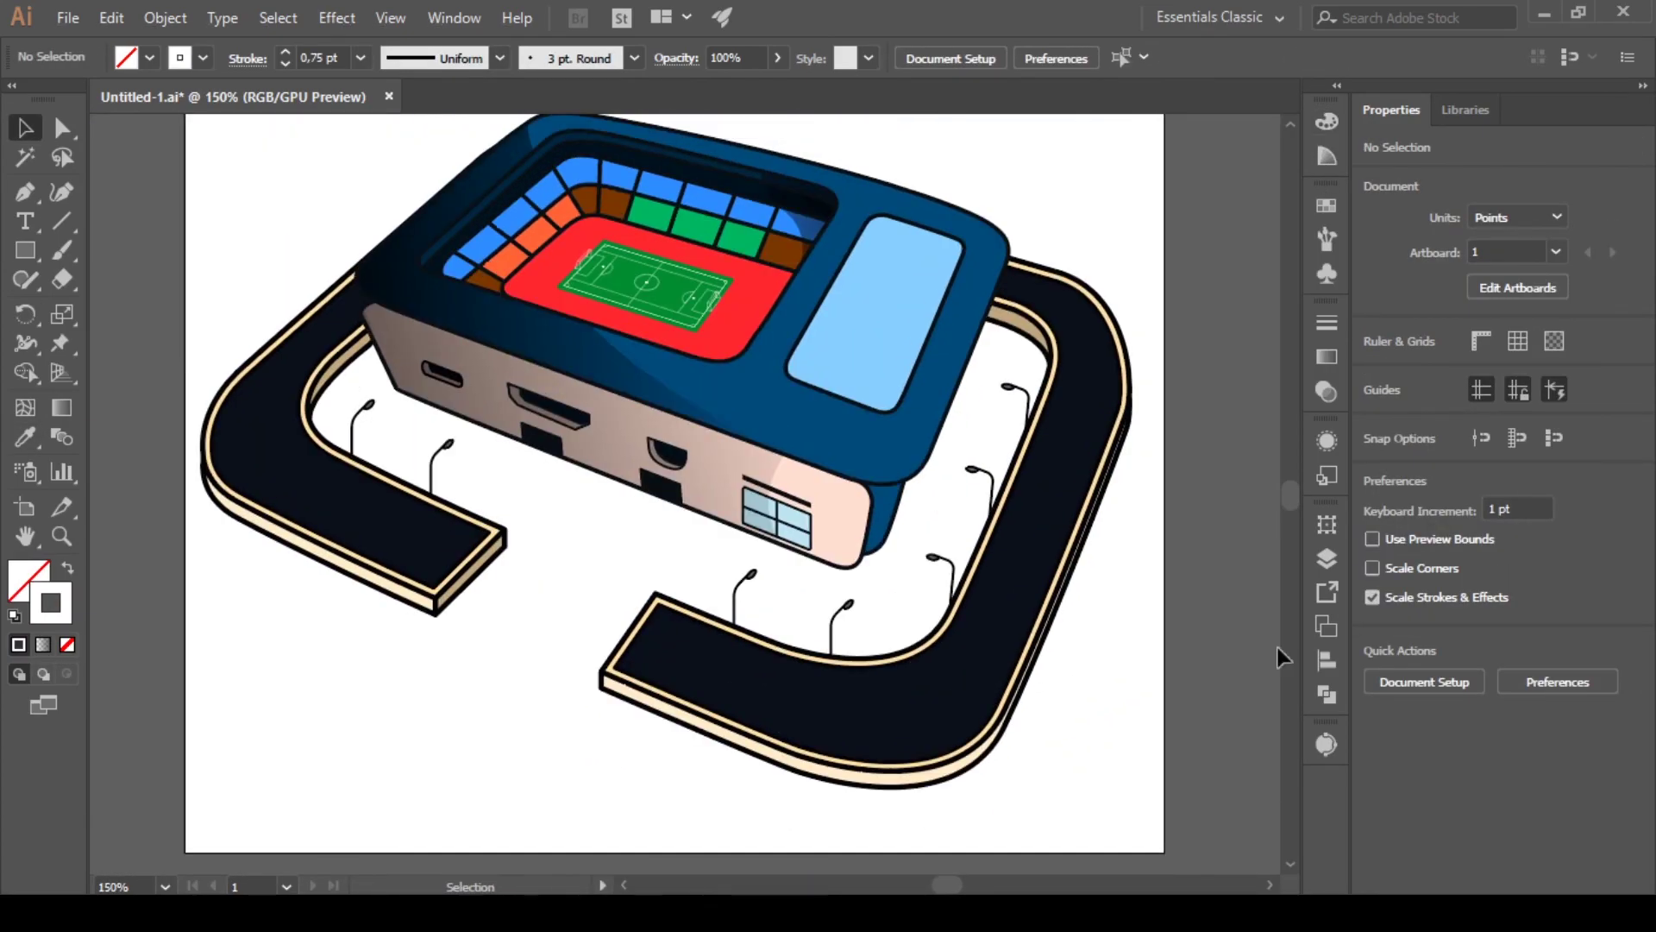
# Draw a large grey rectangle over the whole scene and send it behind the stadium
pyautogui.press('m')
pyautogui.moveTo(132, 116); pyautogui.dragTo(852, 640)
pyautogui.scroll(2, 518, 388)
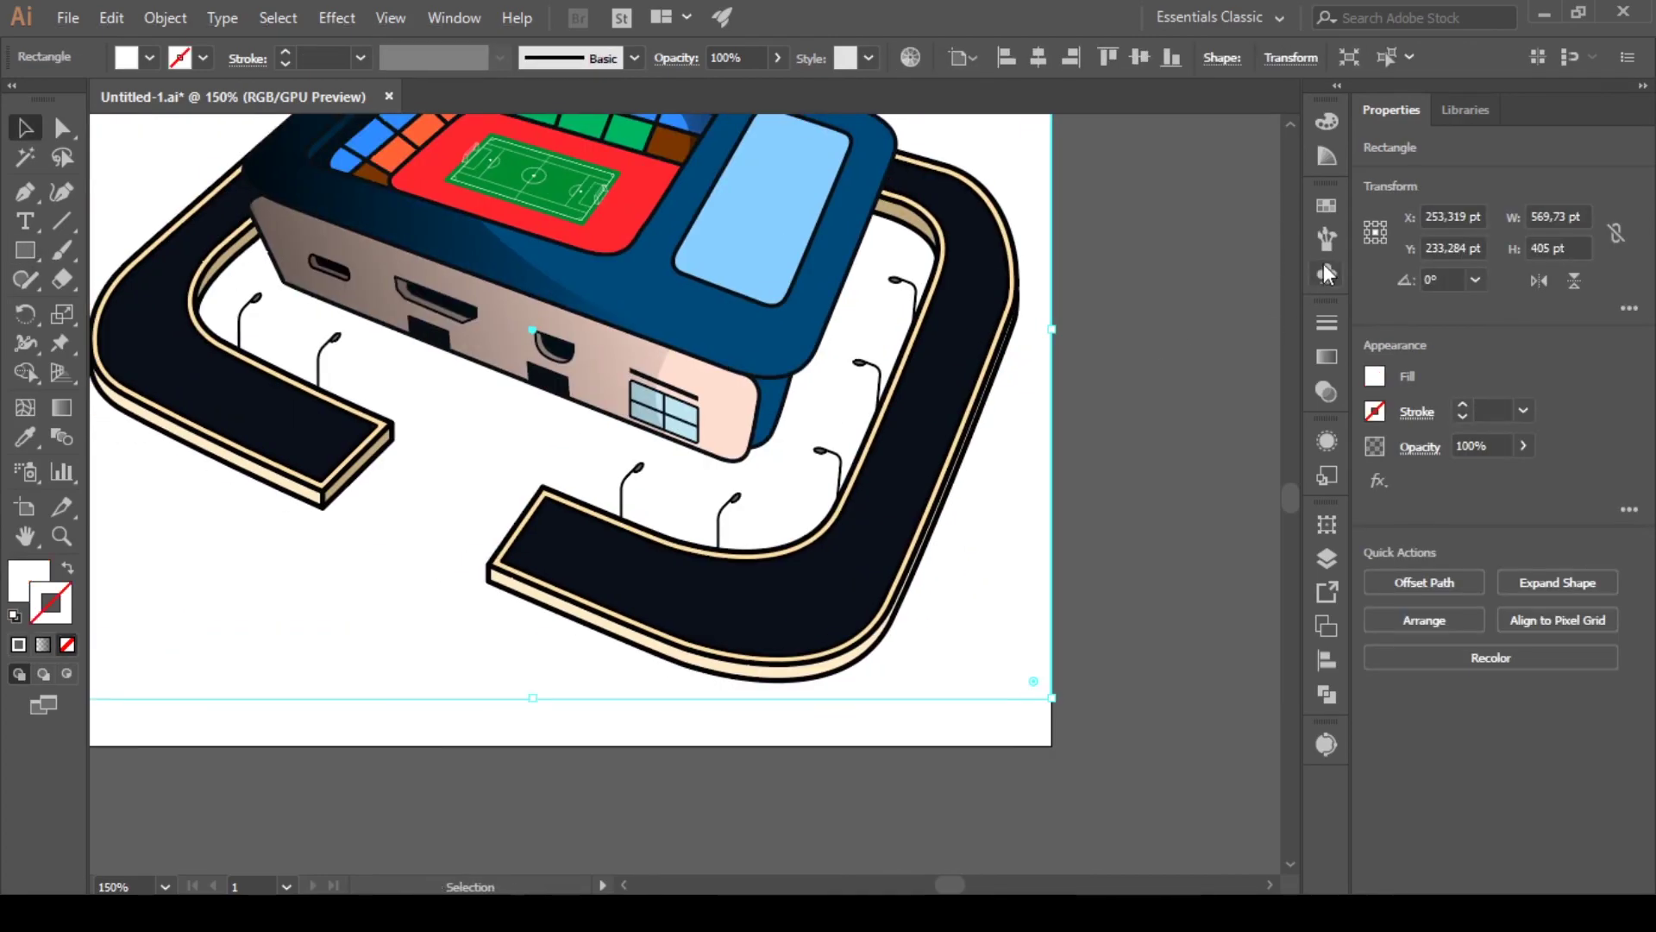
pyautogui.click(1327, 557)
pyautogui.click(1327, 156)
pyautogui.click(1063, 204)
pyautogui.hotkey('ctrl', 'shift', '[')
pyautogui.click(1256, 110)
pyautogui.scroll(2, 604, 432)
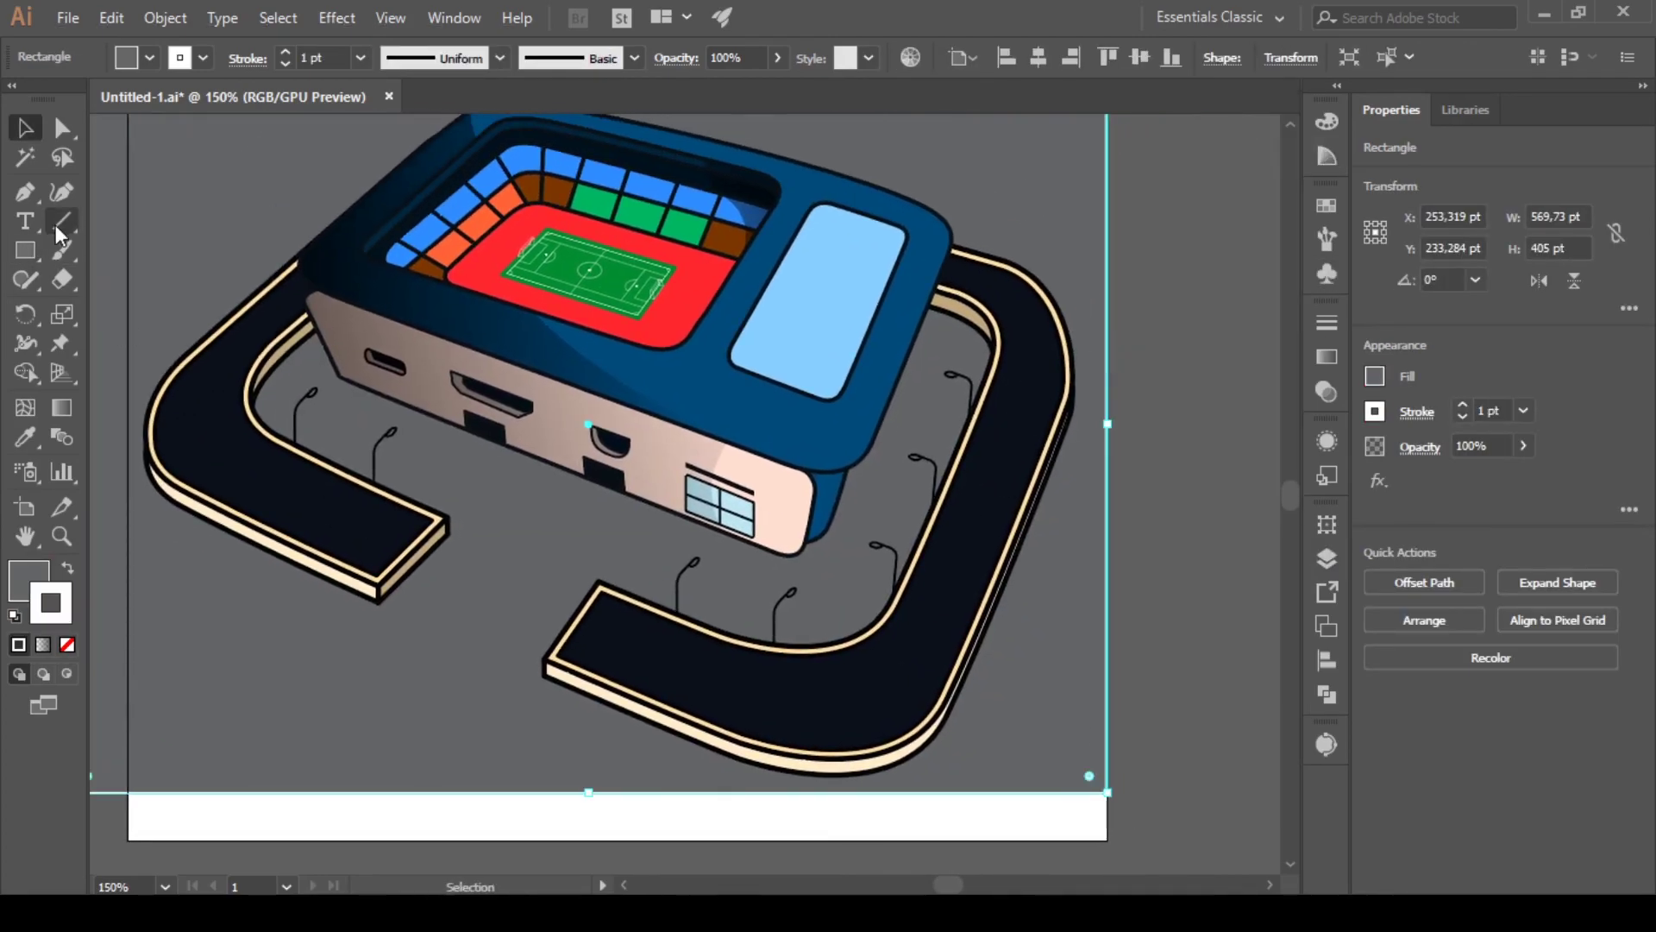
# Draw a diagonal cut line and clip the grey ground to the road area
pyautogui.press('\\')
pyautogui.moveTo(371, 599); pyautogui.dragTo(580, 692)
pyautogui.click(1327, 556)
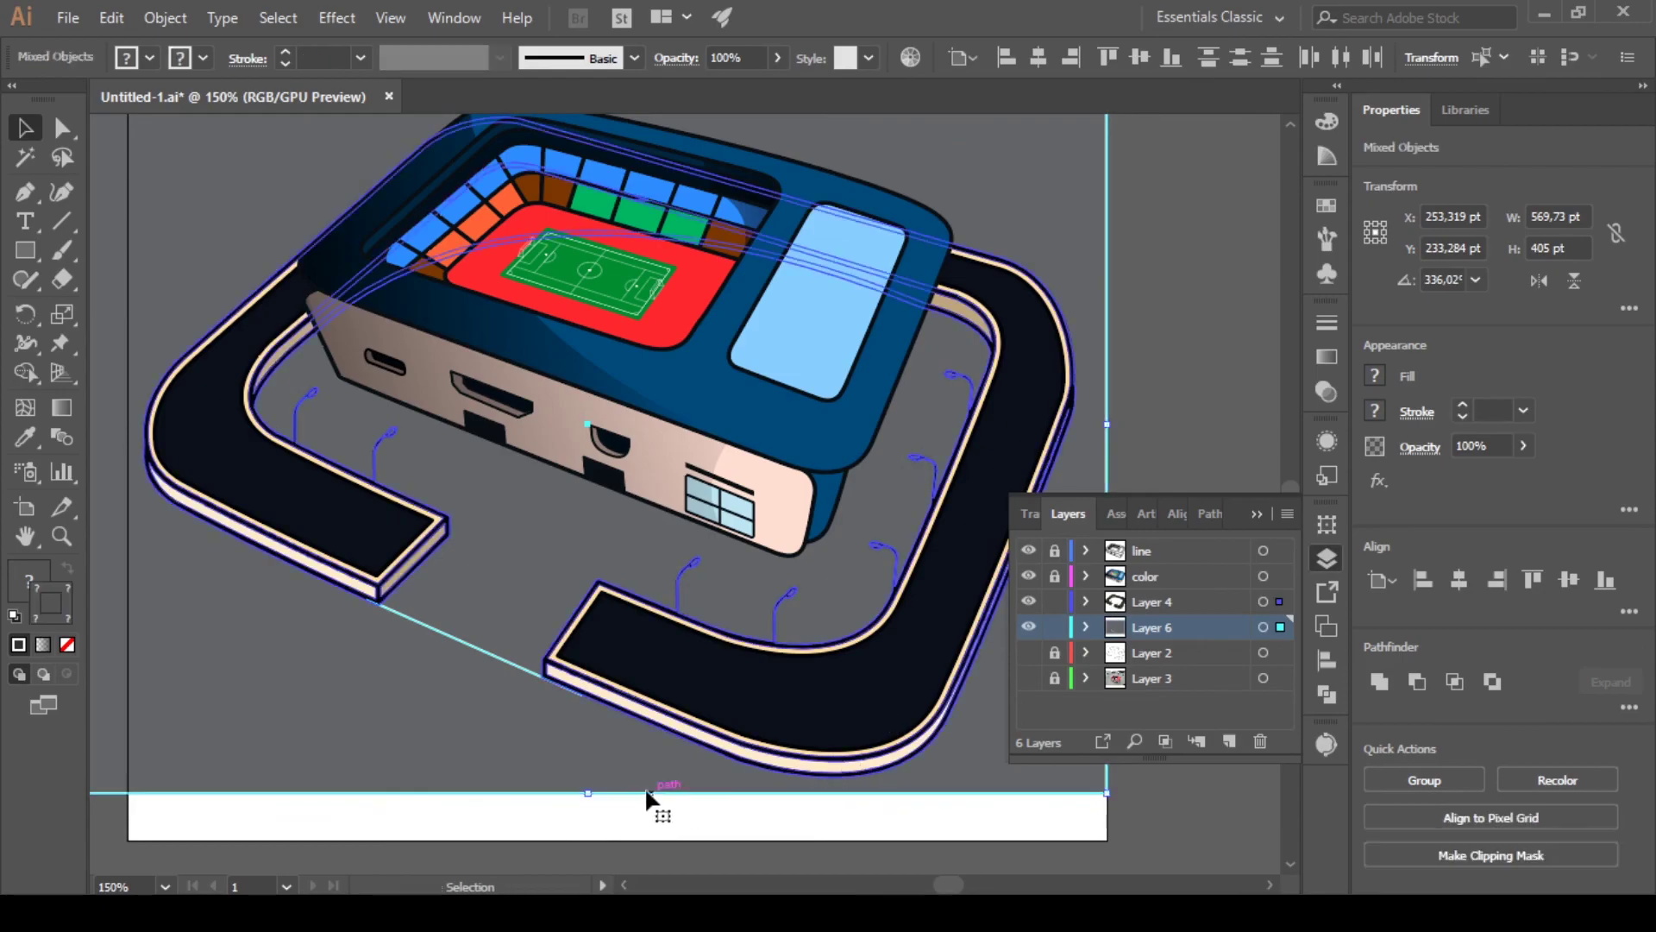
pyautogui.keyDown('shift'); pyautogui.click(518, 636); pyautogui.keyUp('shift')
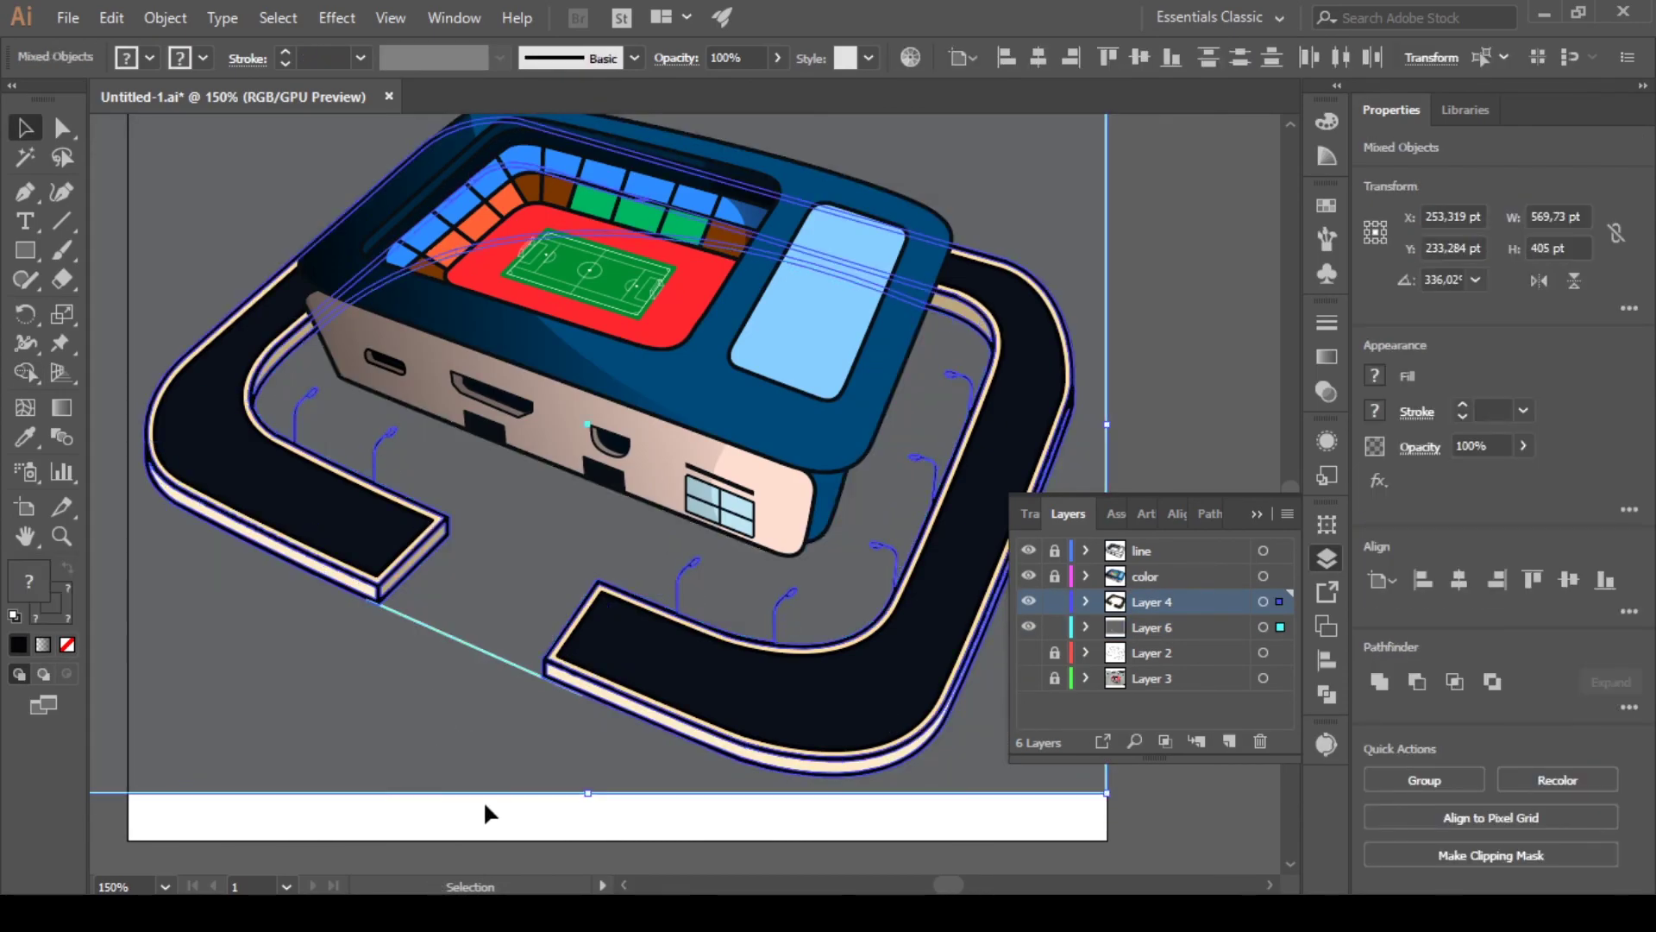
pyautogui.hotkey('ctrl', '7')
pyautogui.hotkey('ctrl', 'shift', 'a')
pyautogui.scroll(1, 1147, 608)
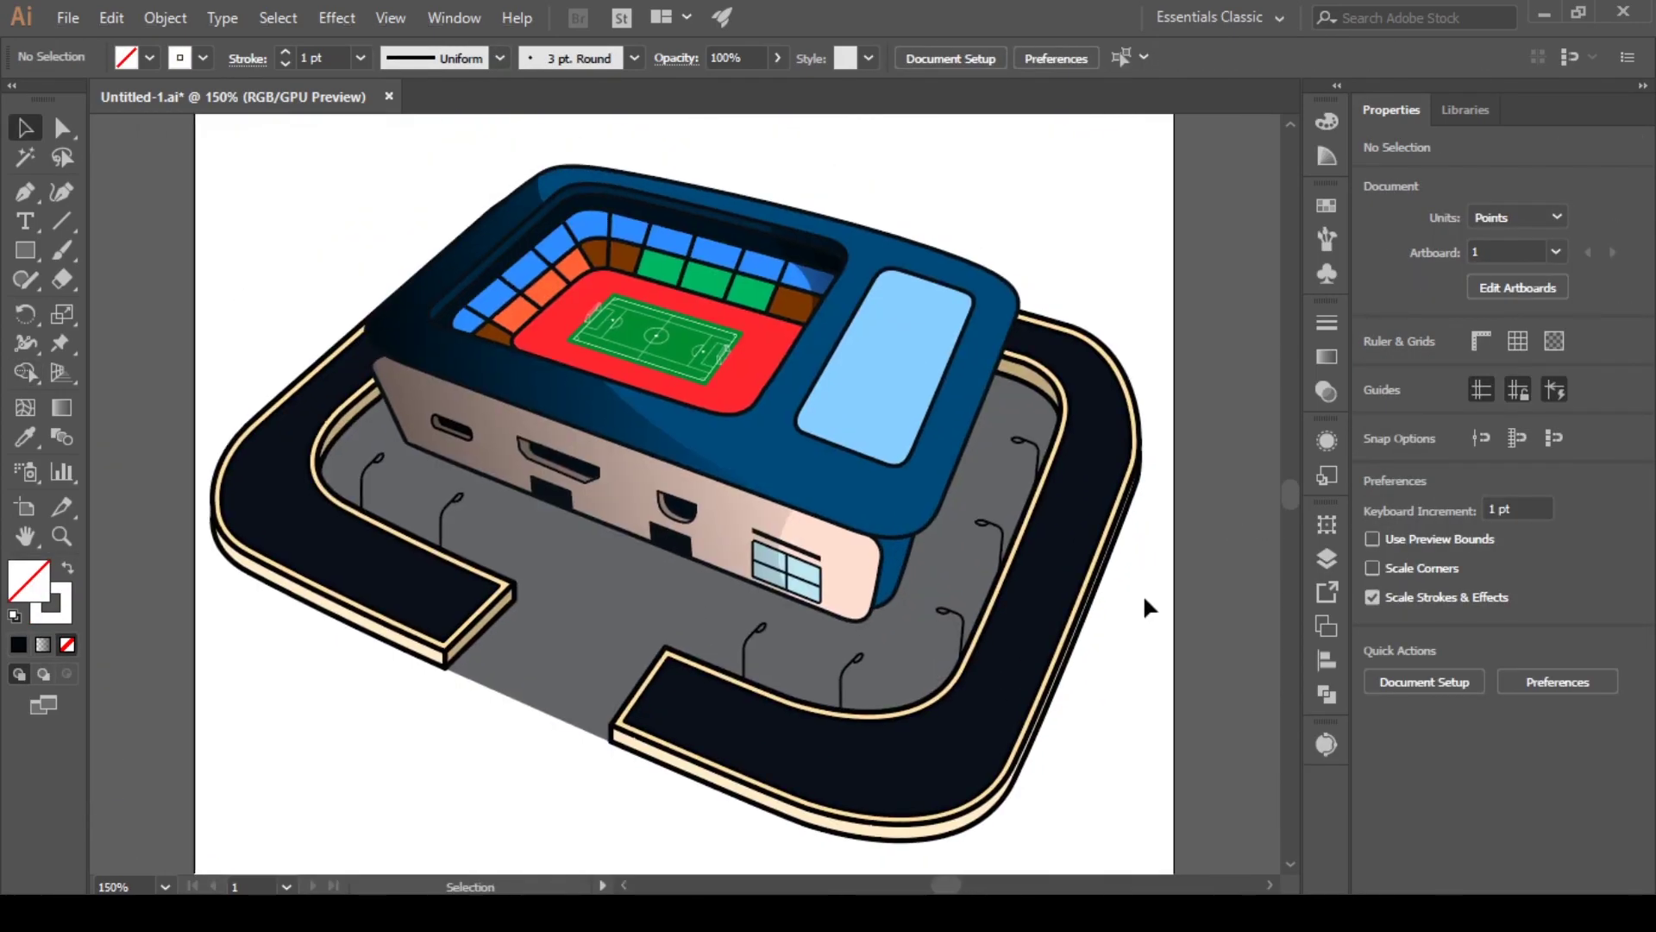
pyautogui.scroll(3, 643, 592)
# Sample a colour onto the small port slot on the case side with the Eyedropper
pyautogui.click(666, 635)
pyautogui.scroll(-3, 431, 734)
pyautogui.click(287, 781)
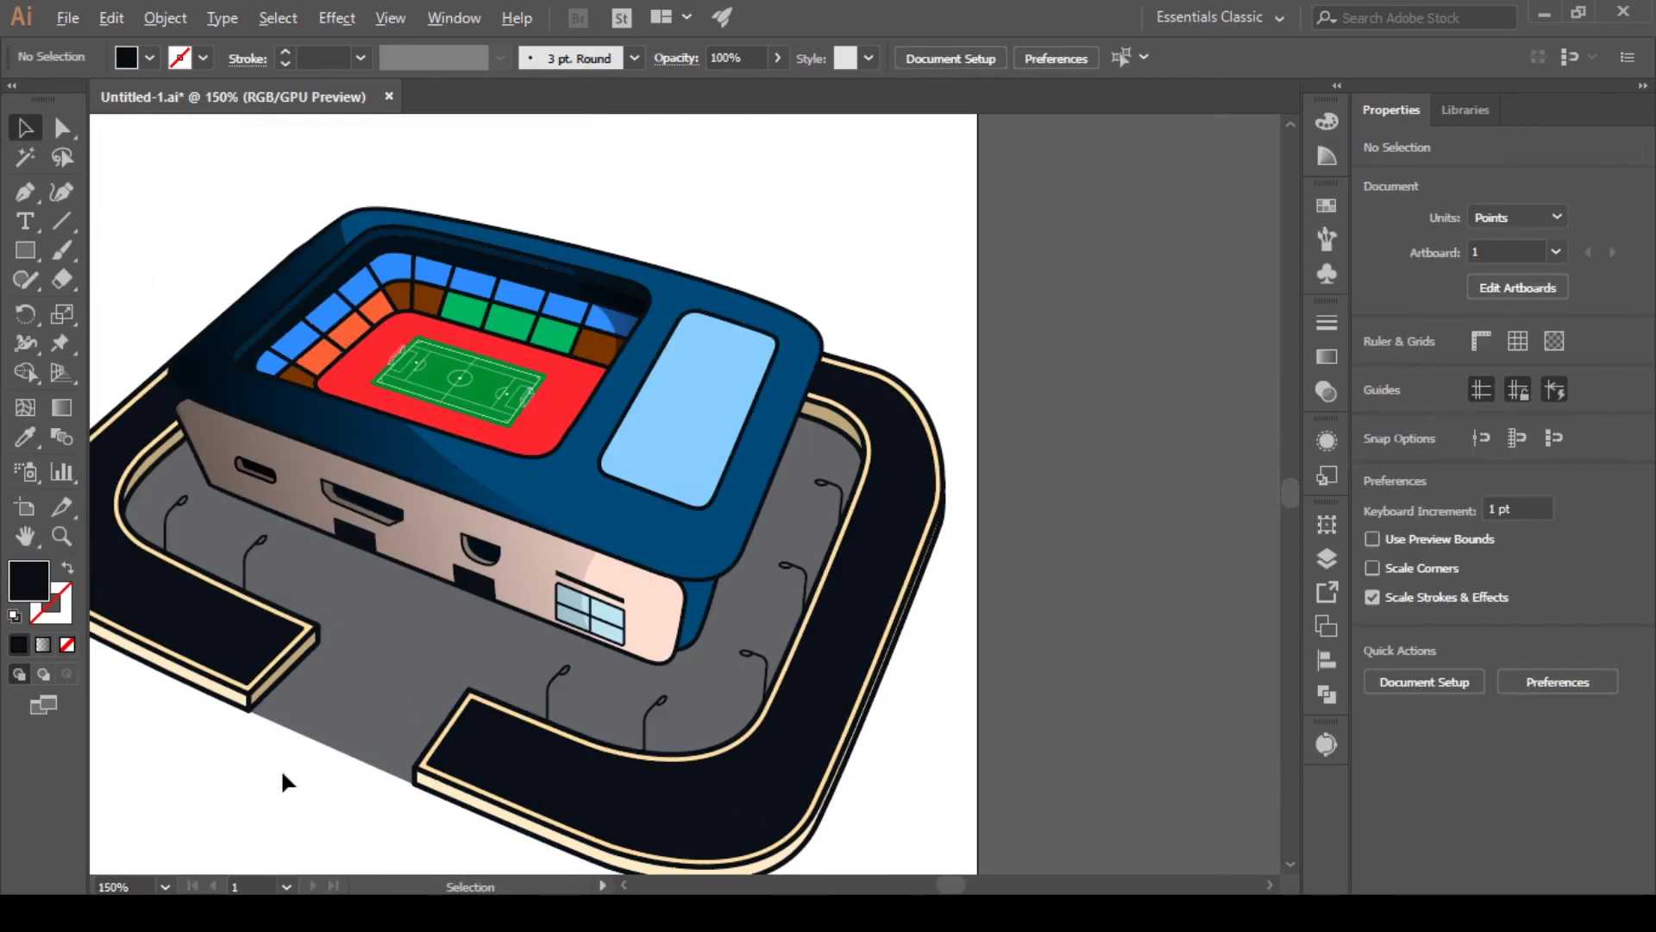
pyautogui.scroll(5, 473, 521)
pyautogui.click(237, 263)
pyautogui.click(1327, 557)
pyautogui.press('i')
pyautogui.click(747, 602)
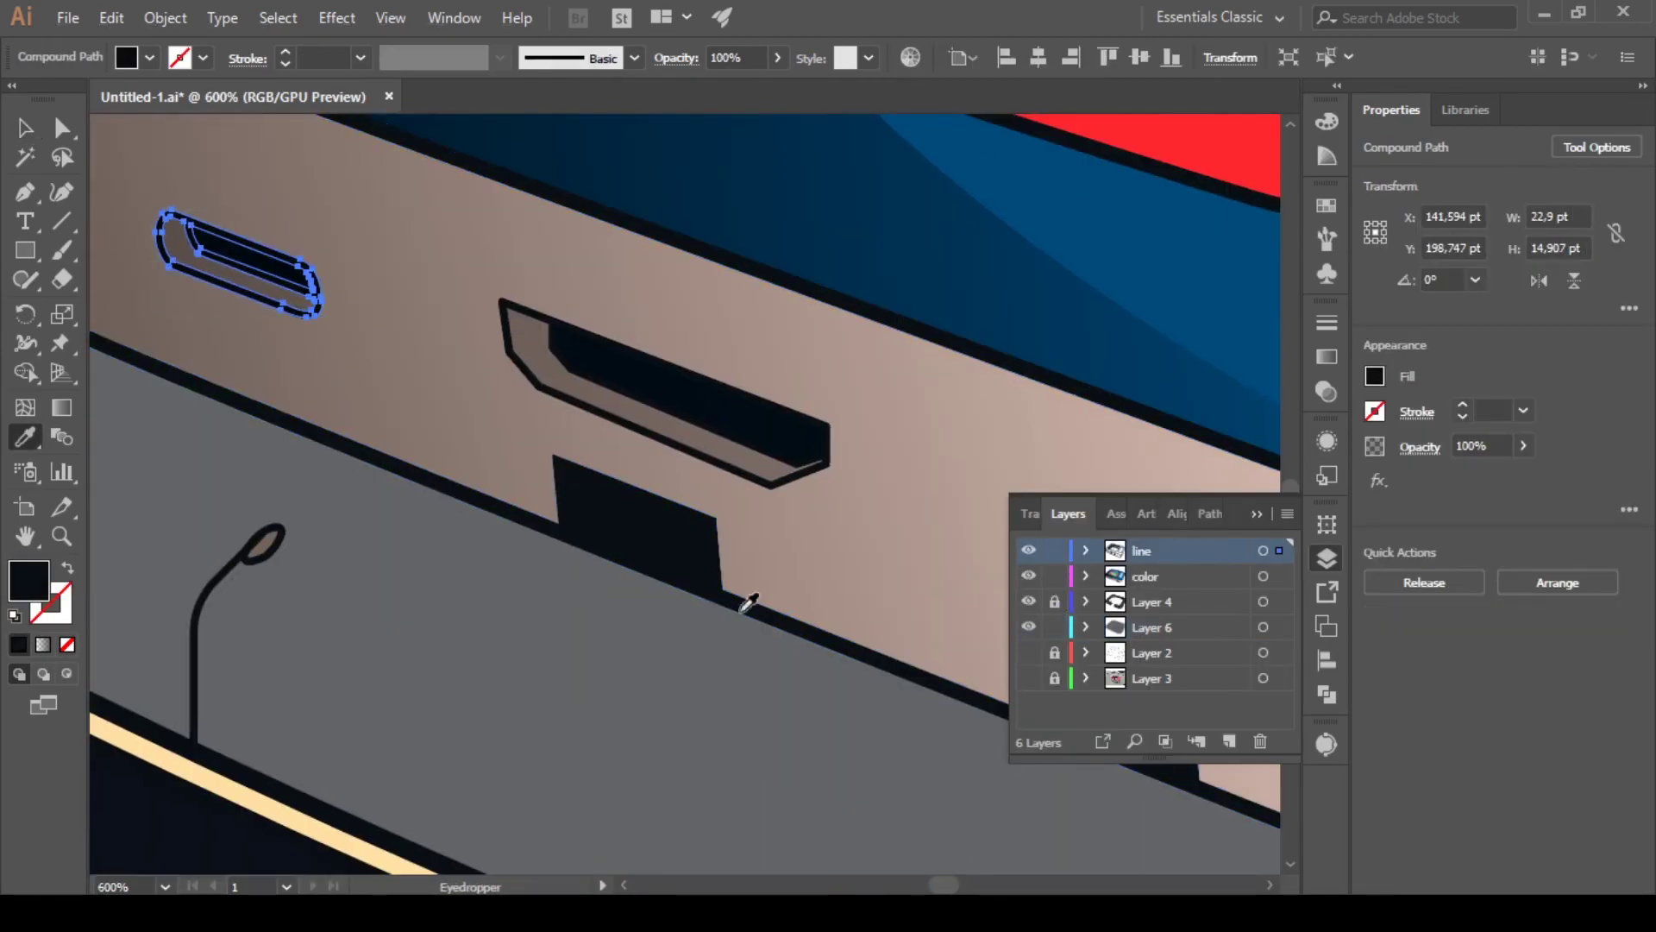
pyautogui.scroll(-4, 747, 602)
pyautogui.scroll(-1, 710, 580)
pyautogui.press('v')
# Try dark and light green fills on the road from the colour spectrum
pyautogui.click(703, 739)
pyautogui.press('F6')
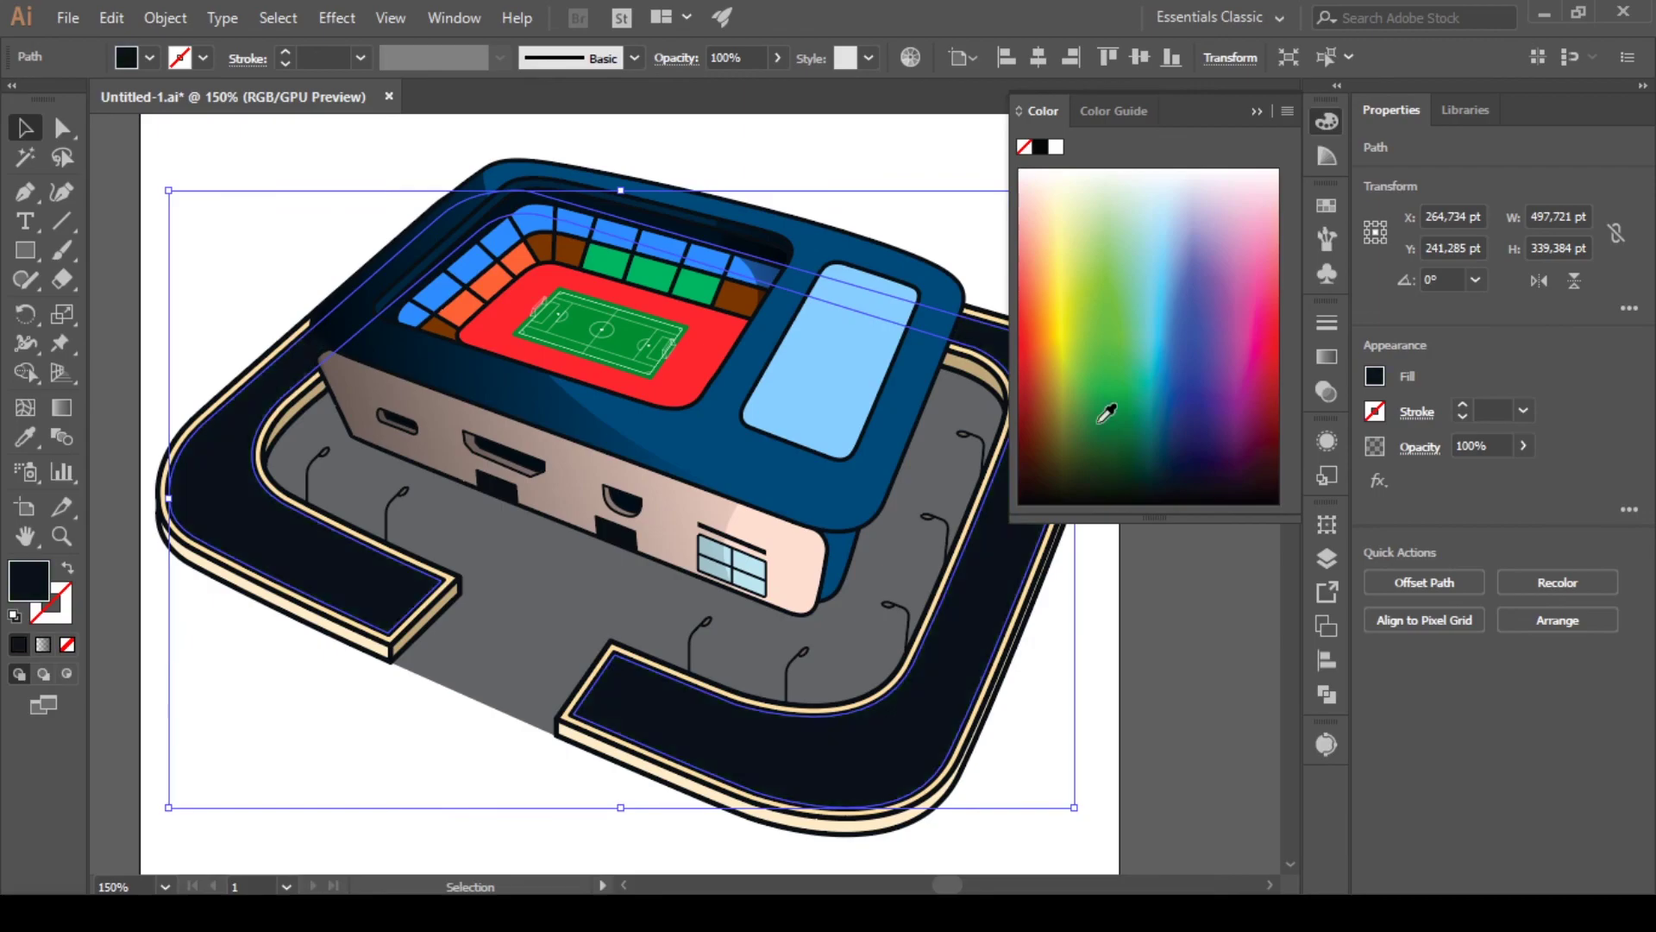
pyautogui.moveTo(1107, 413); pyautogui.dragTo(1094, 440)
pyautogui.click(1186, 417)
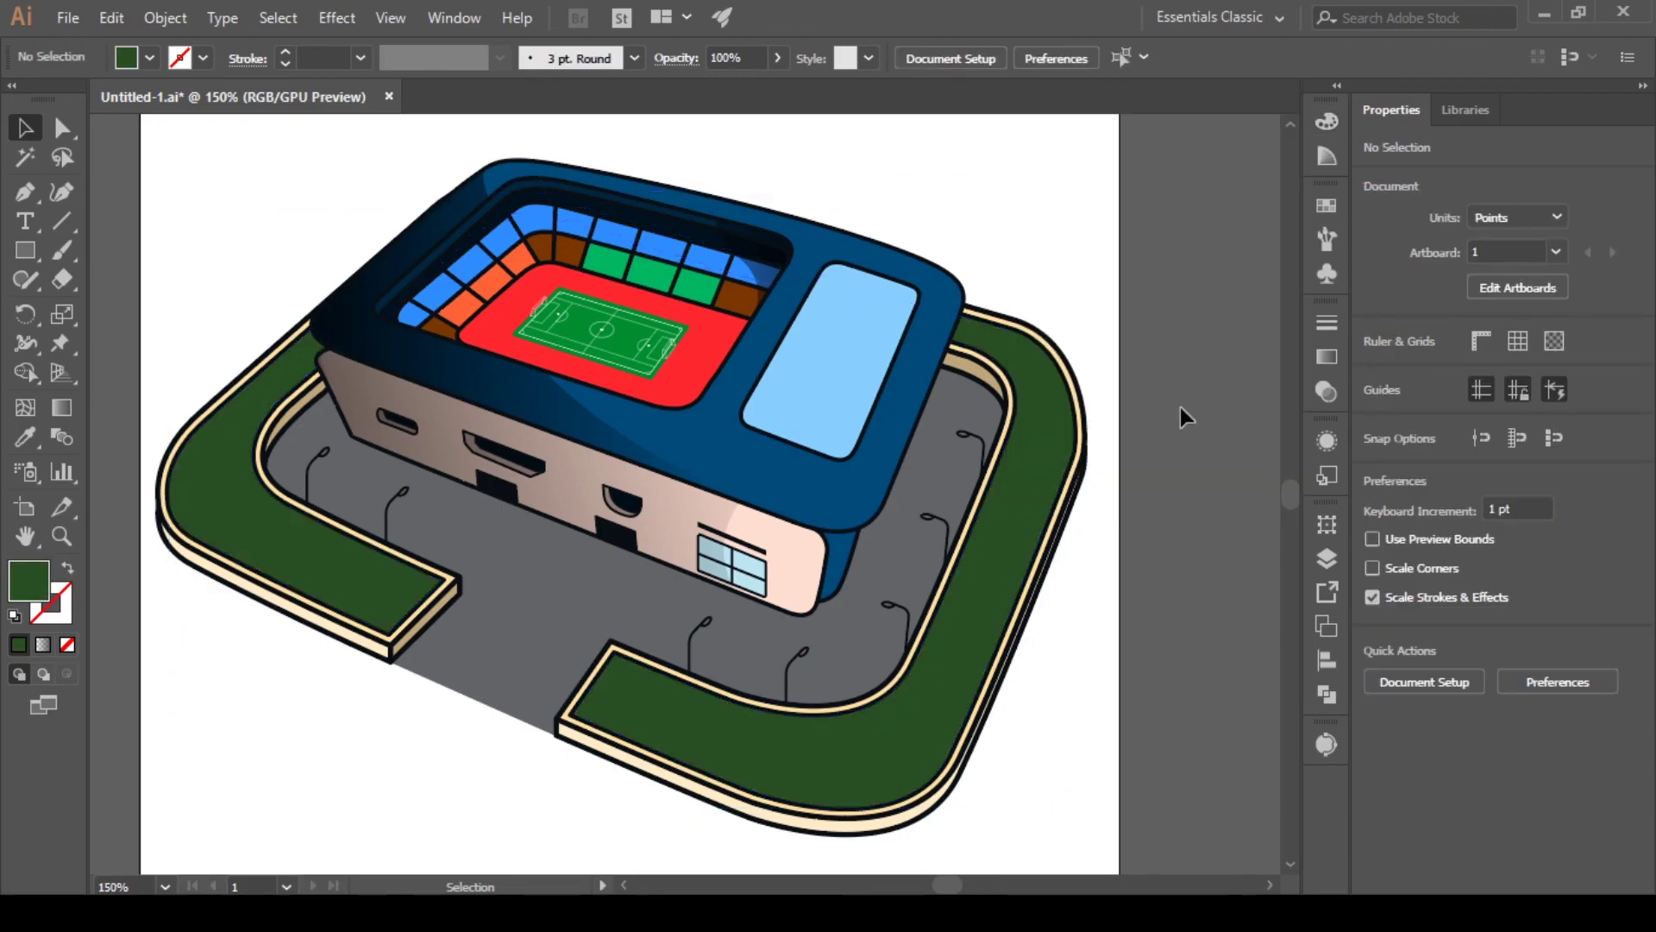
pyautogui.scroll(1, 1186, 418)
pyautogui.hscroll(-1, 677, 582)
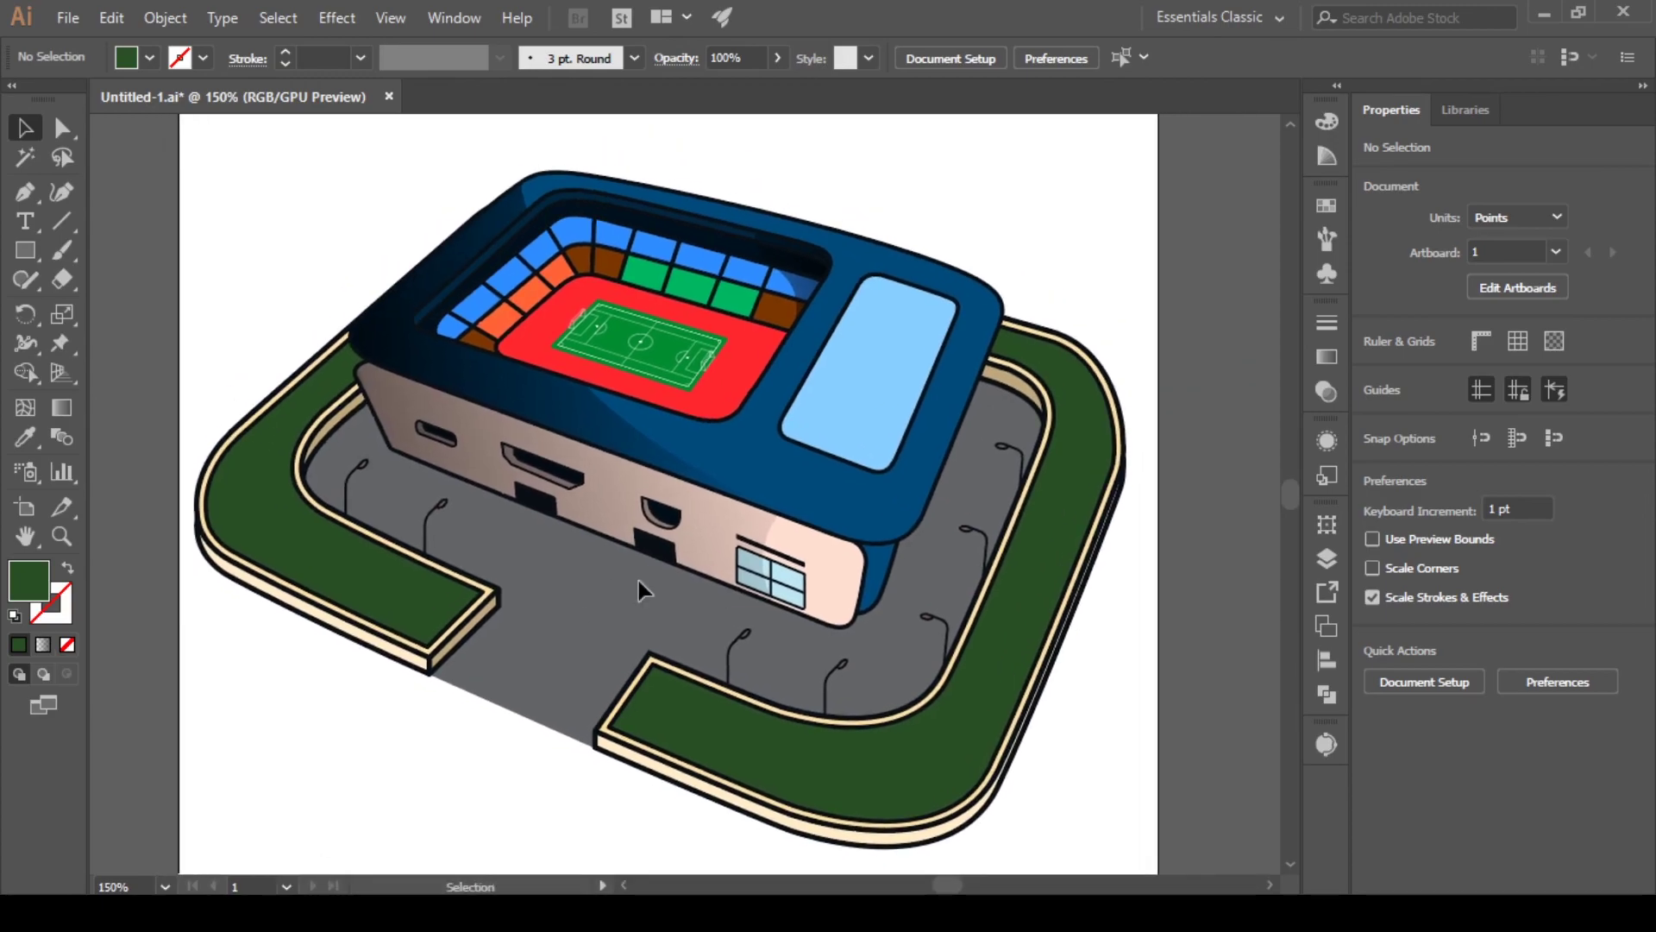
pyautogui.click(1061, 591)
pyautogui.press('F6')
pyautogui.click(1090, 292)
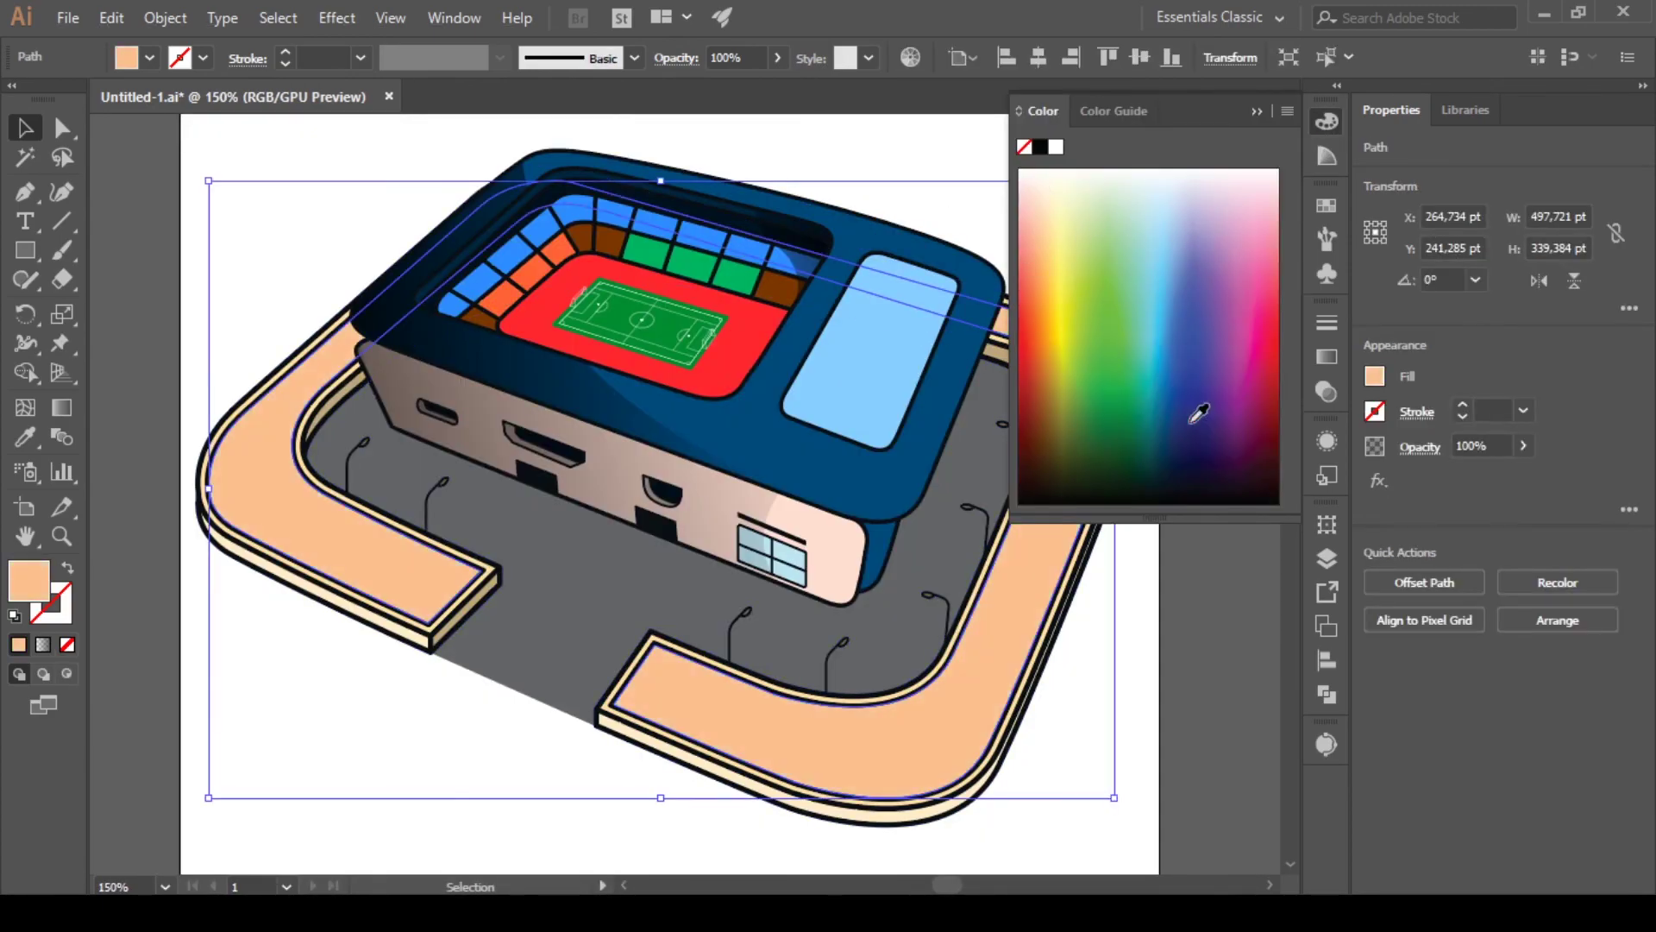
pyautogui.moveTo(1190, 410)
pyautogui.mouseDown()
pyautogui.moveTo(1154, 469)
pyautogui.moveTo(1083, 455)
pyautogui.moveTo(1162, 481)
pyautogui.moveTo(1121, 388)
pyautogui.mouseUp()
# Set the road to a deep navy shade from the Color Guide and deselect
pyautogui.click(1113, 110)
pyautogui.click(1093, 204)
pyautogui.press('i')
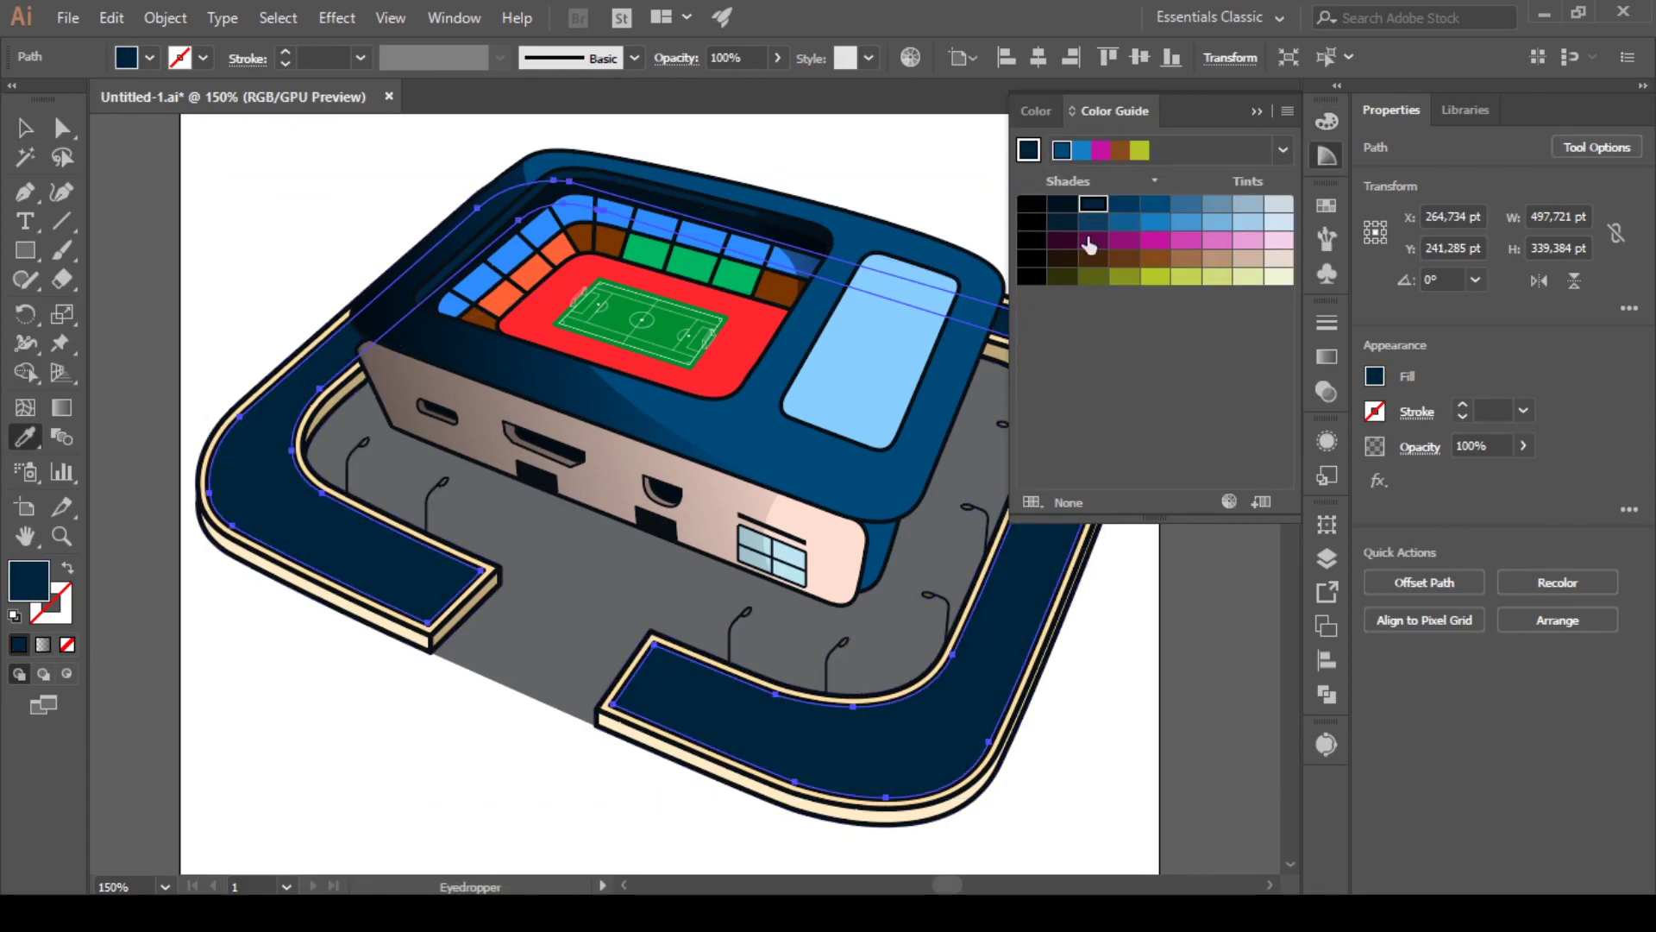
pyautogui.click(1093, 221)
pyautogui.click(1326, 211)
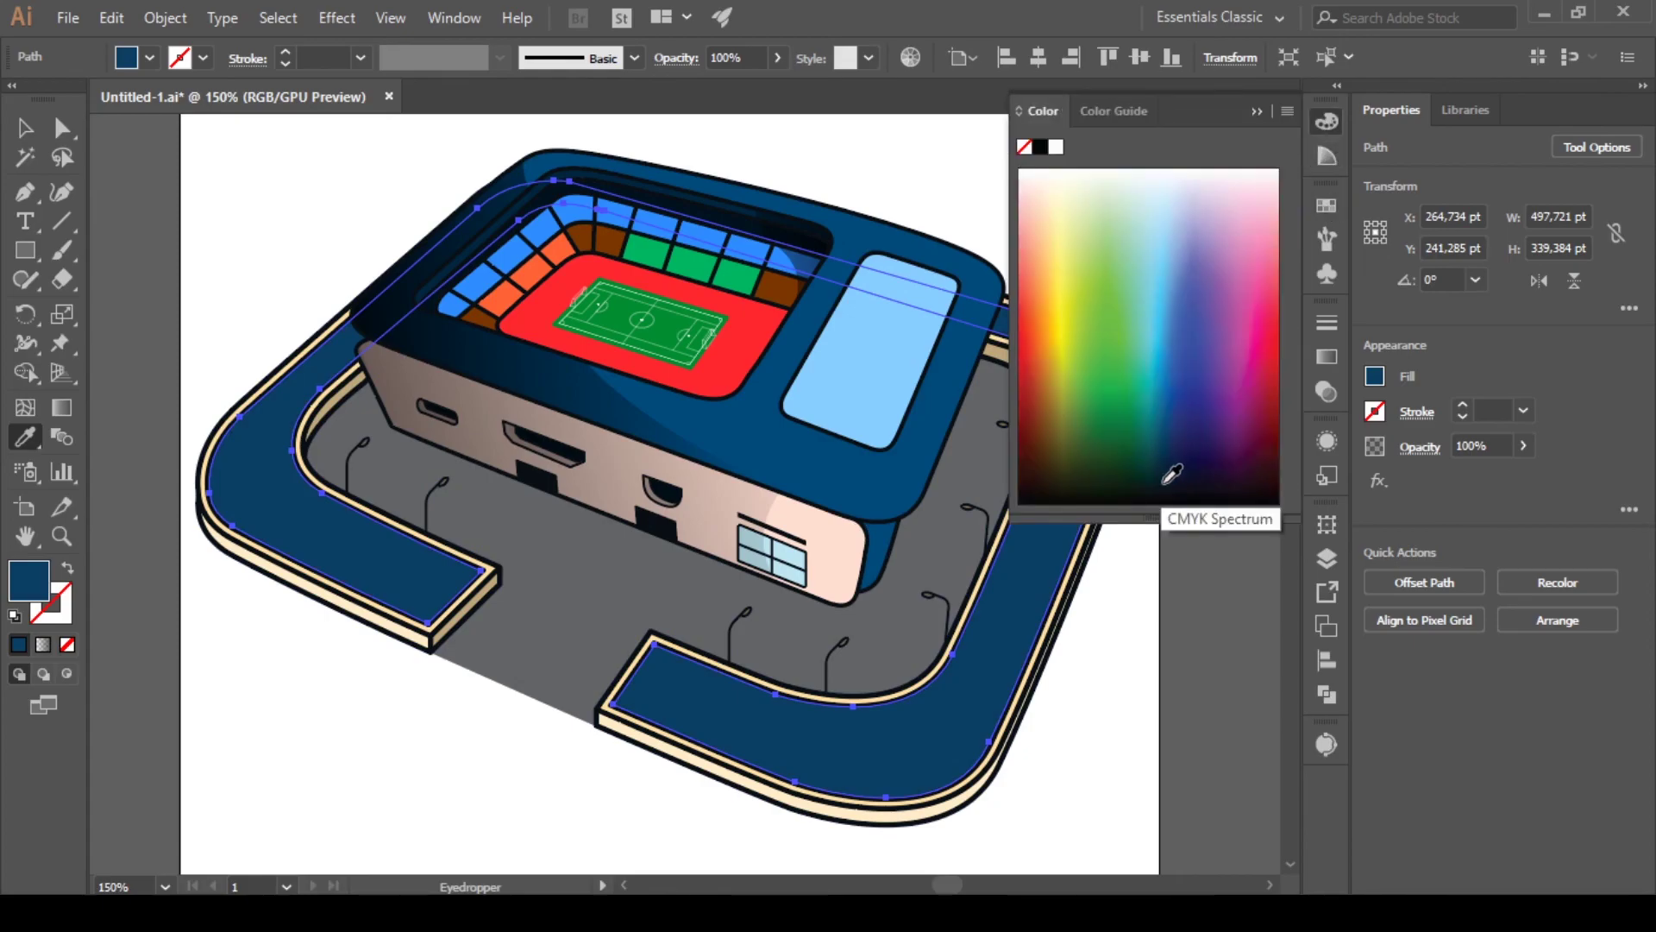
pyautogui.click(1166, 470)
pyautogui.press('v')
pyautogui.click(1127, 677)
pyautogui.moveTo(942, 178); pyautogui.dragTo(923, 212)
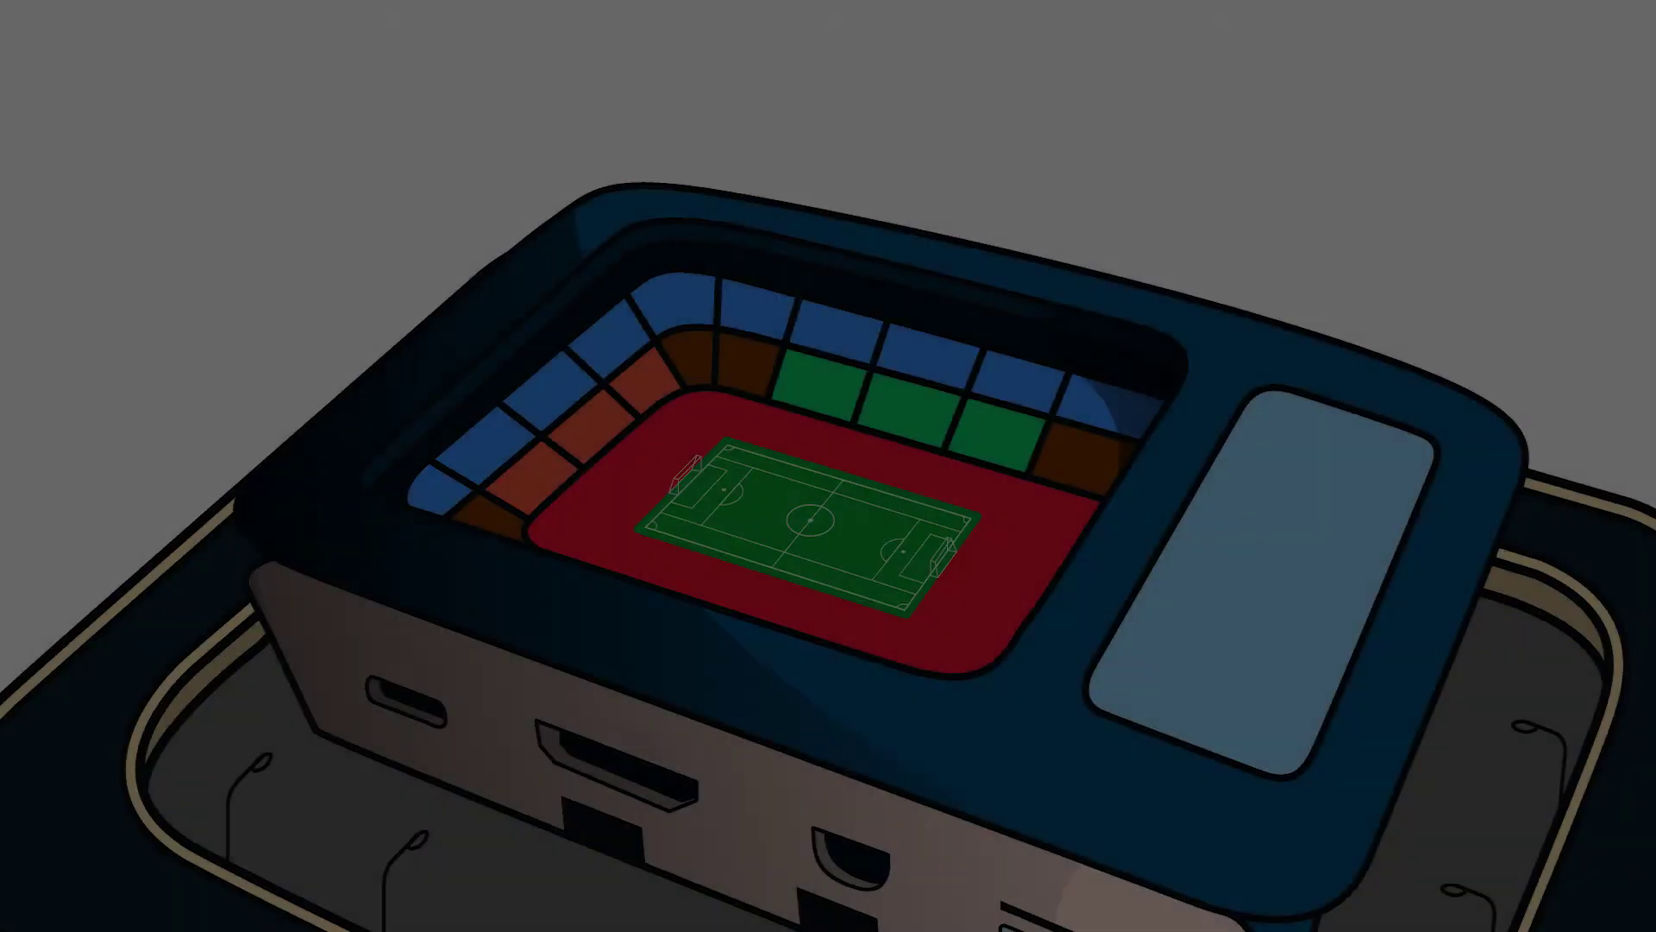